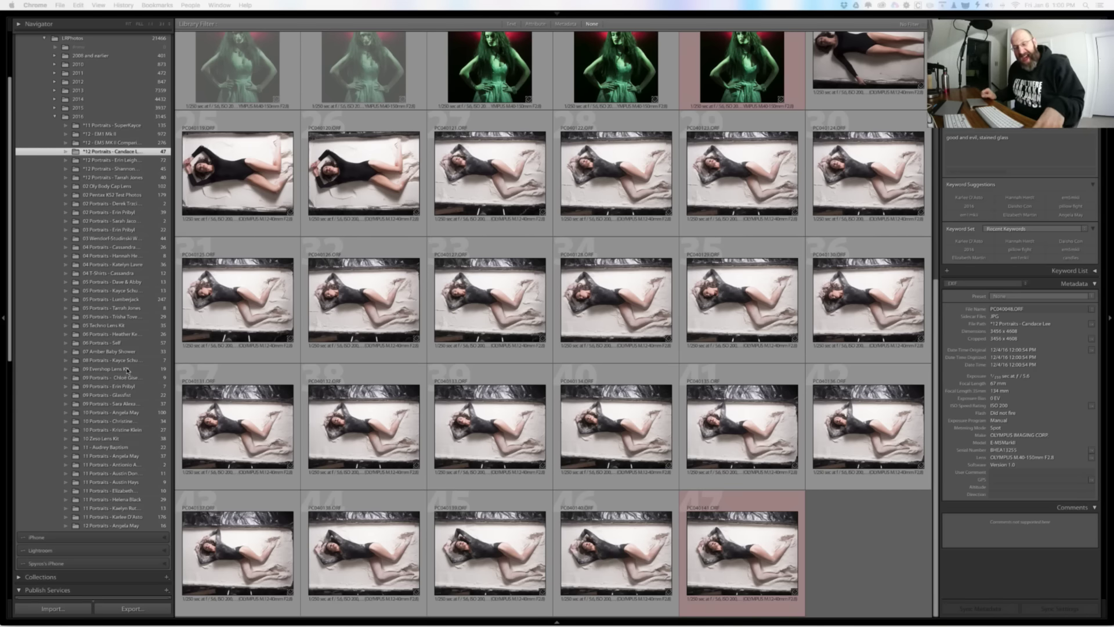
Step: Browse the thumbnails in the 11 Portraits folder that holds 176 photos
left_click(133, 517)
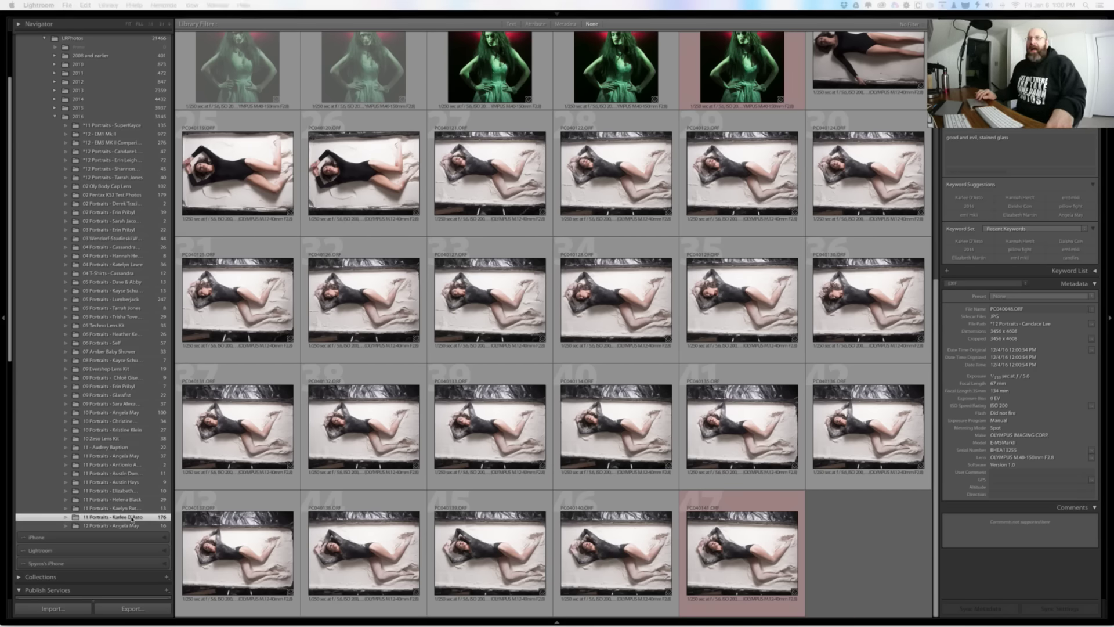
scroll(348, 457, "down", 3)
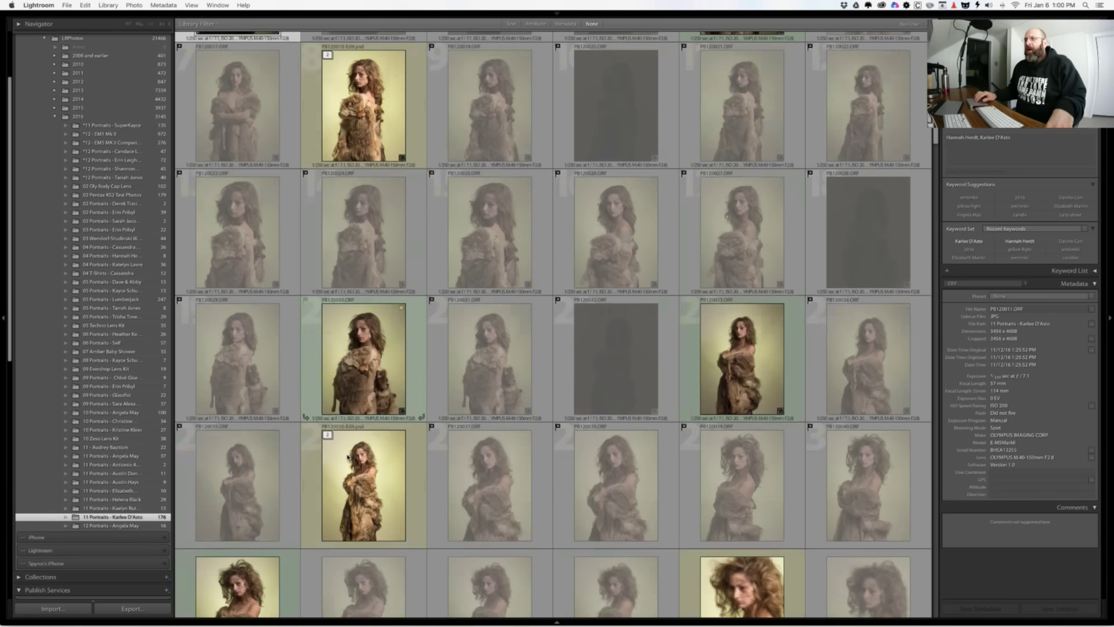
scroll(348, 457, "down", 10)
scroll(348, 458, "up", 15)
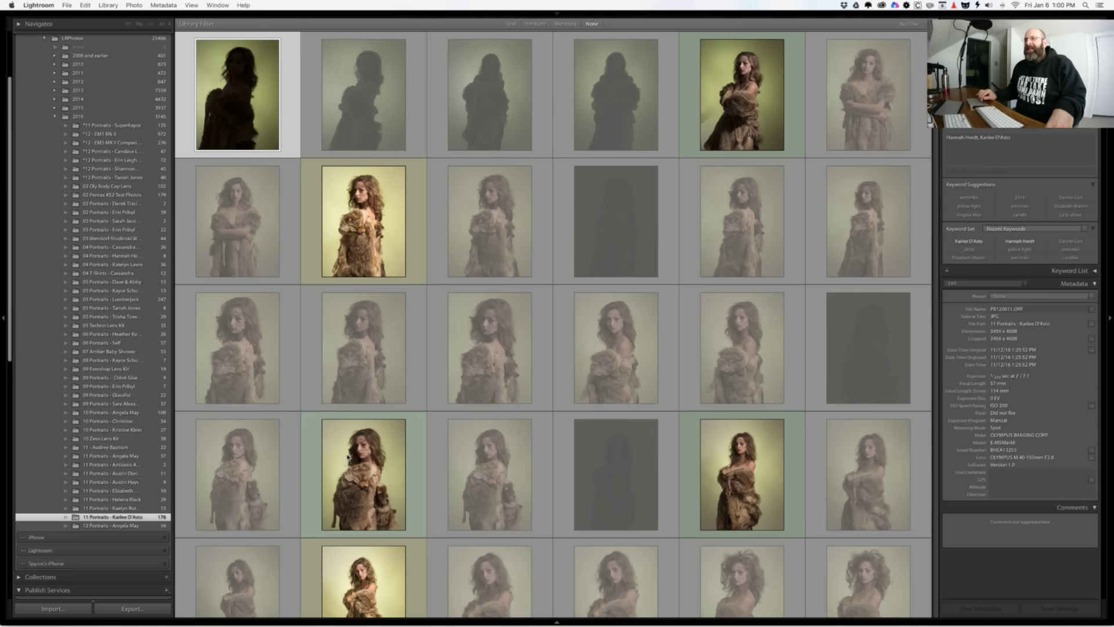
key("j")
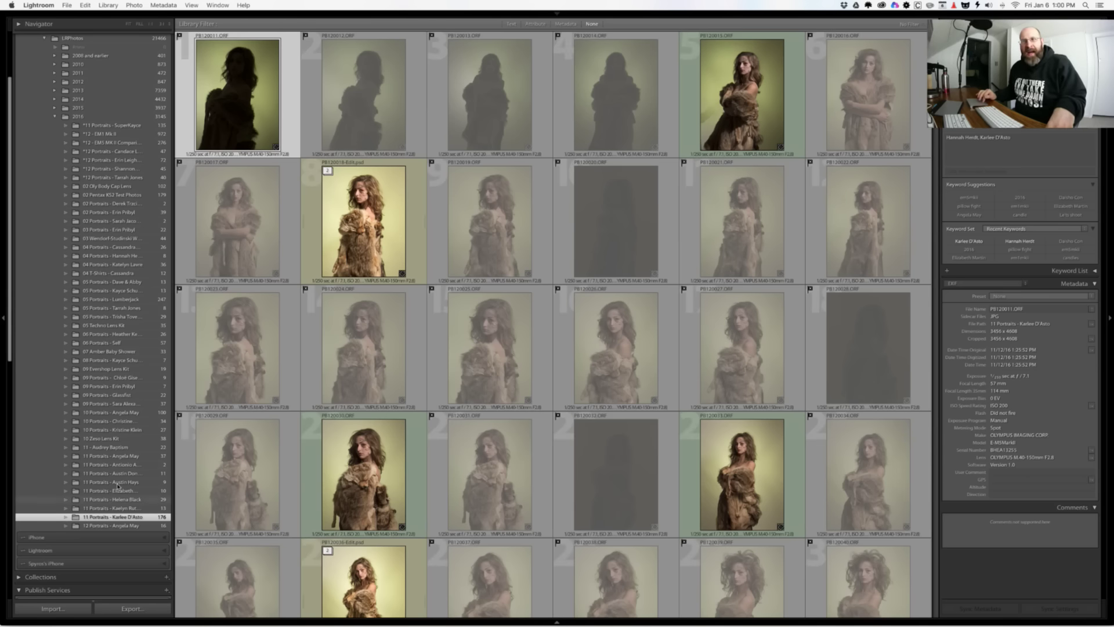
Step: Reopen the *12 Portraits folder that holds 47 photos
left_click(126, 152)
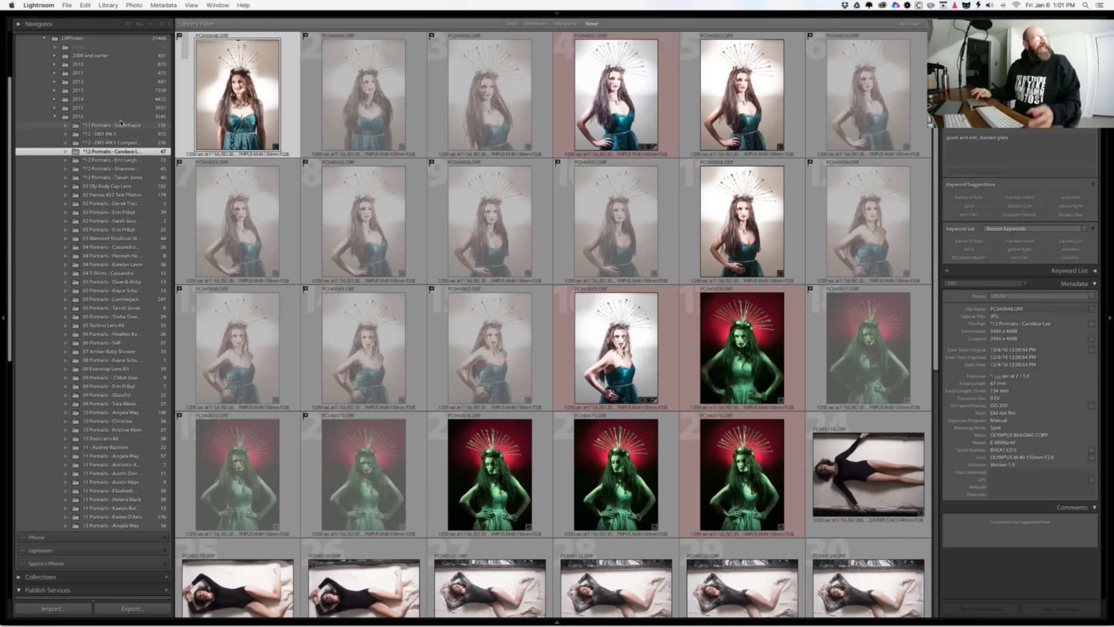
left_click(124, 6)
left_click(127, 126)
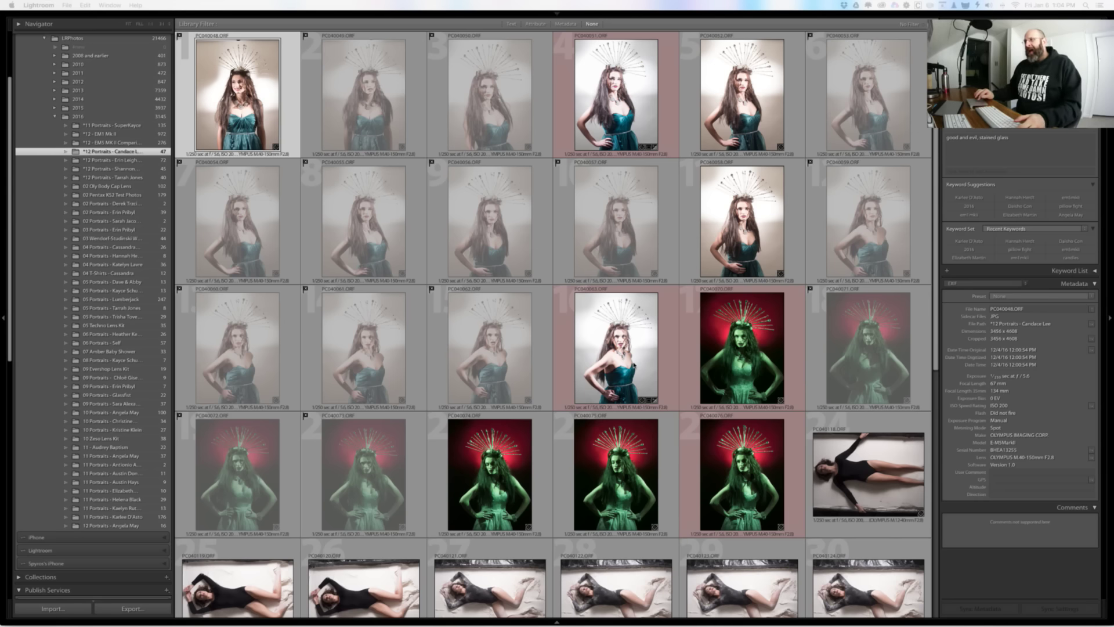
key("super+Tab")
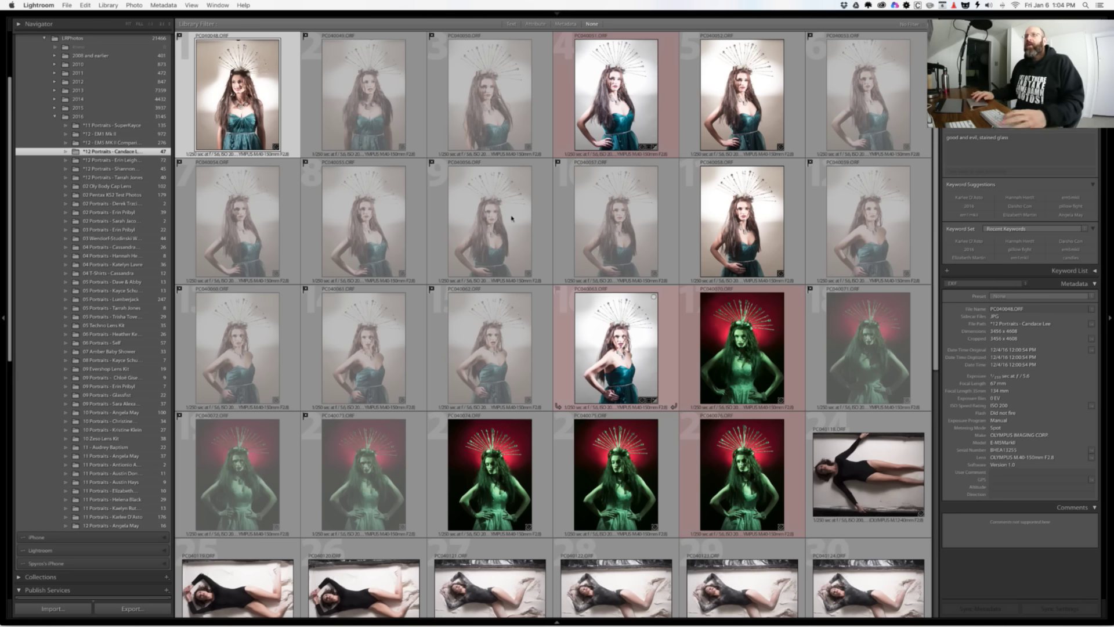
left_click(631, 347)
key("super+e")
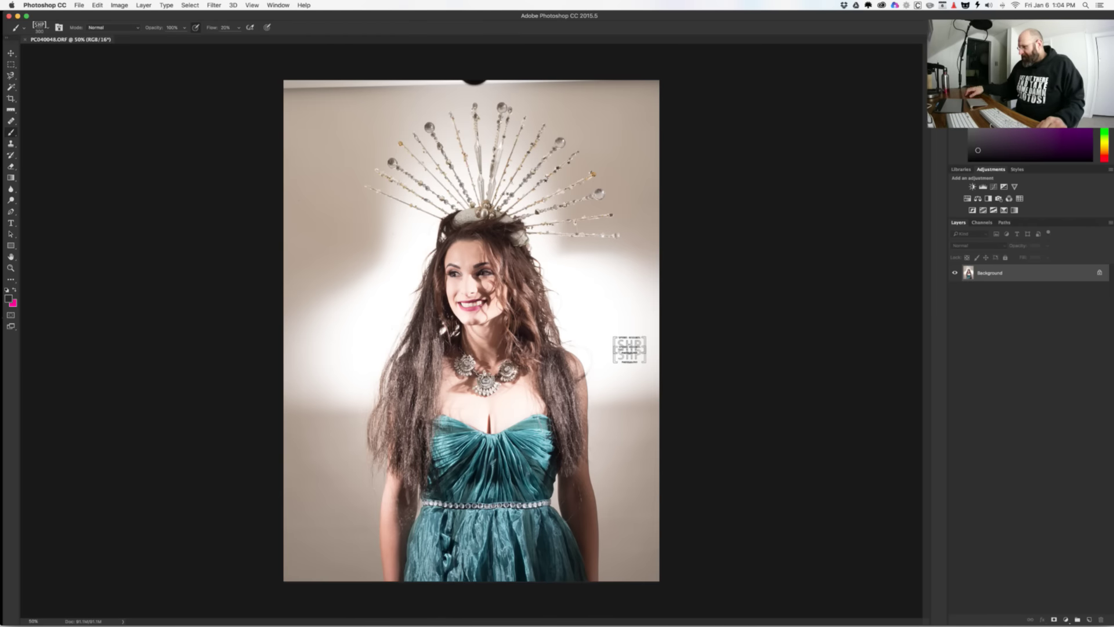
right_click(630, 349)
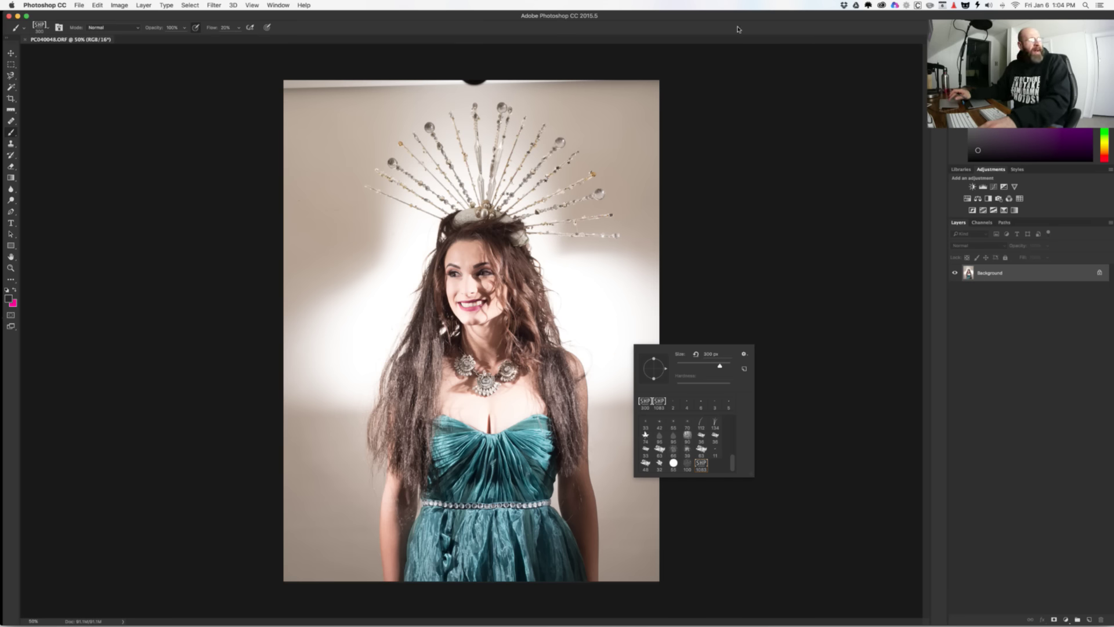
left_click(707, 35)
key("super+w")
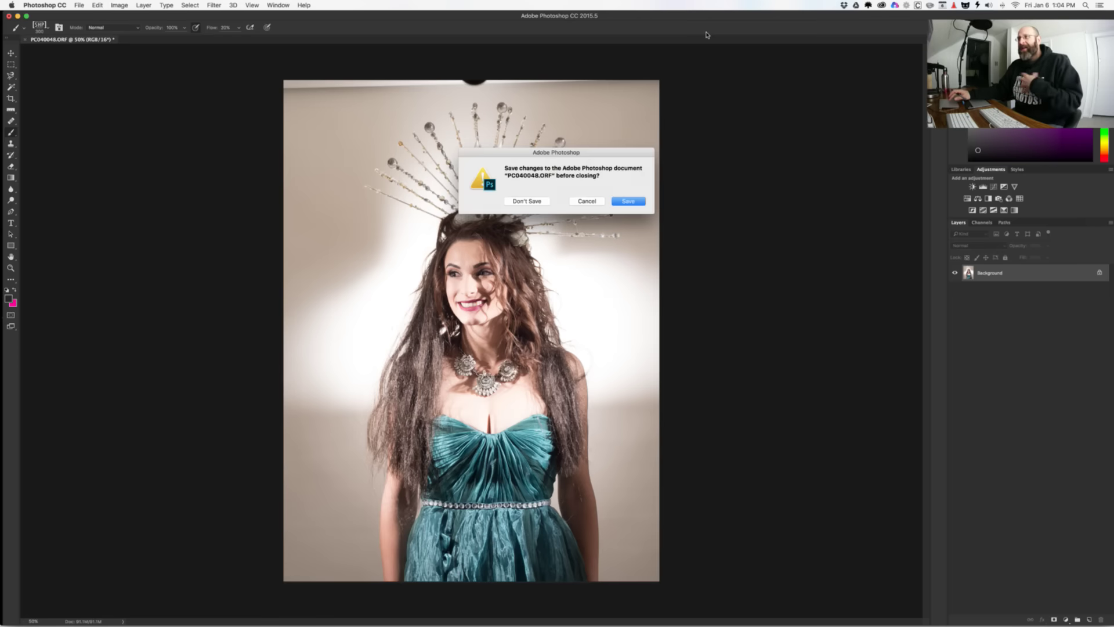
left_click(532, 199)
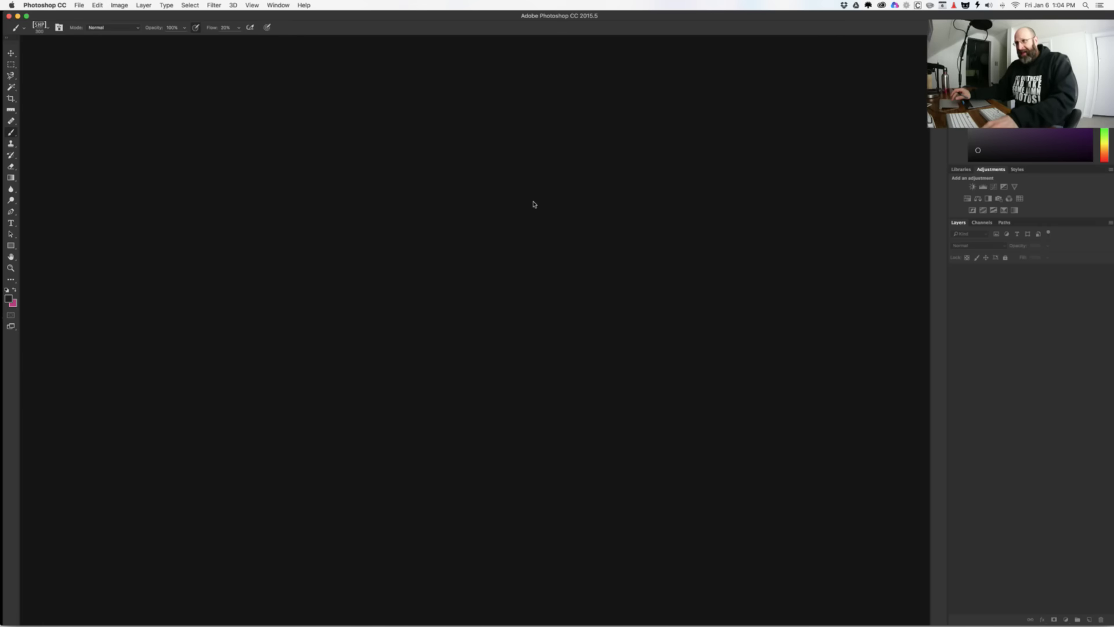
Step: Return to Lightroom and open the portrait PC040063.ORF for editing in Adobe Photoshop CC 2015.5
key("super+Tab")
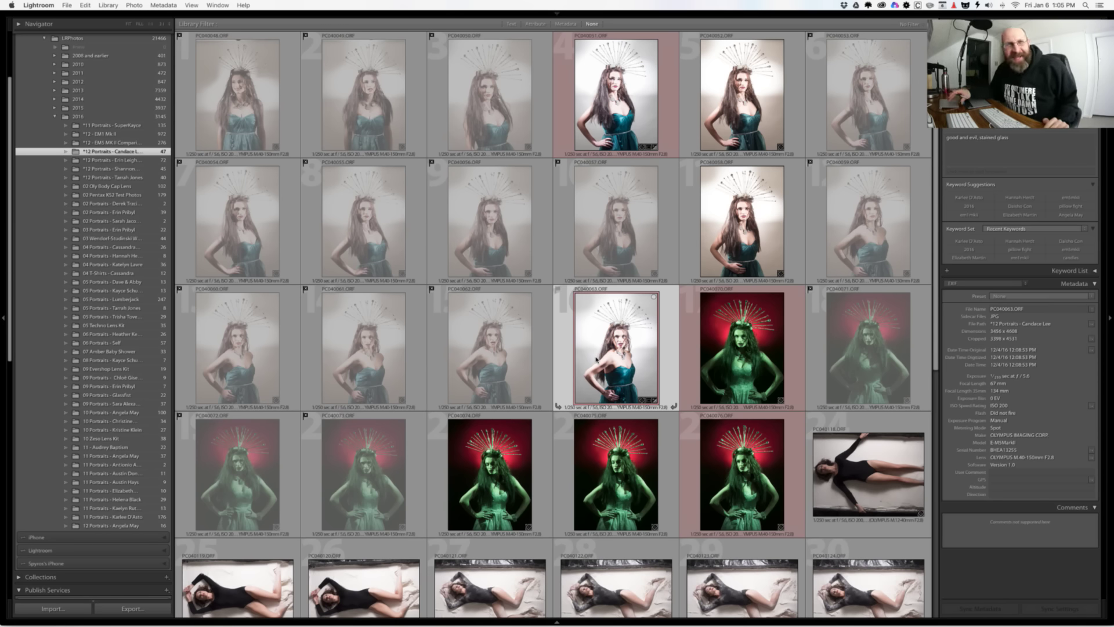
right_click(649, 347)
mouse_move(690, 429)
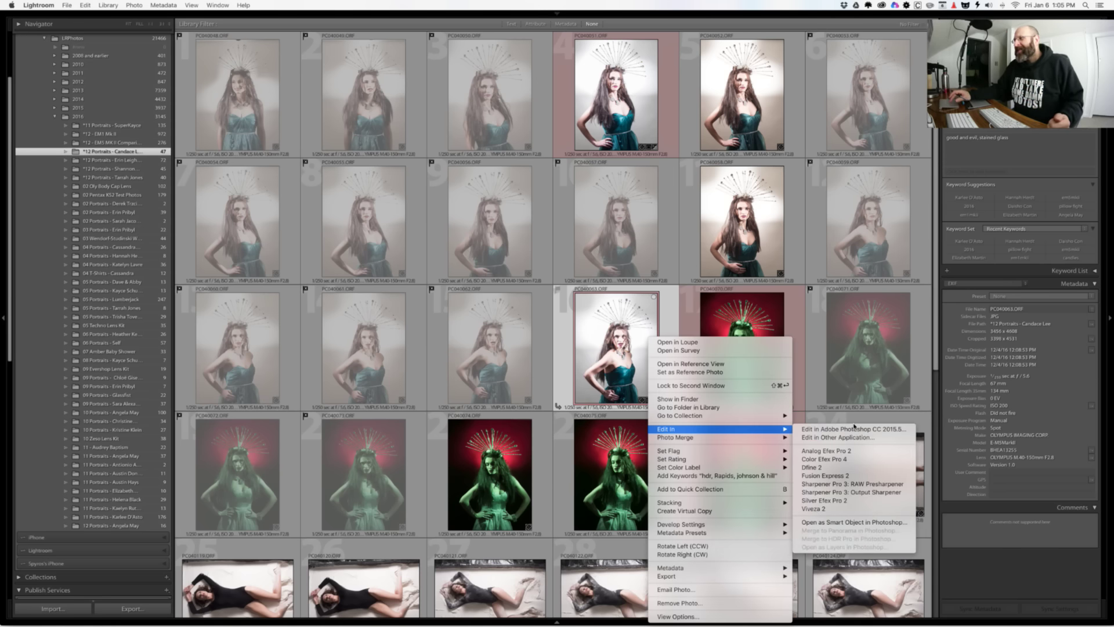
left_click(853, 429)
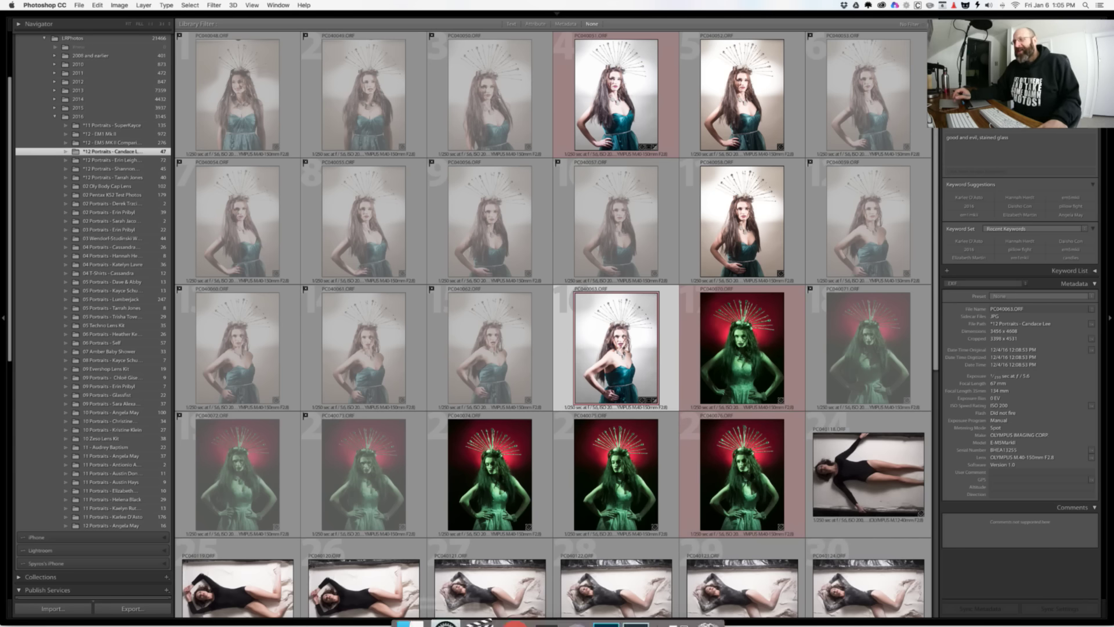
left_click(604, 604)
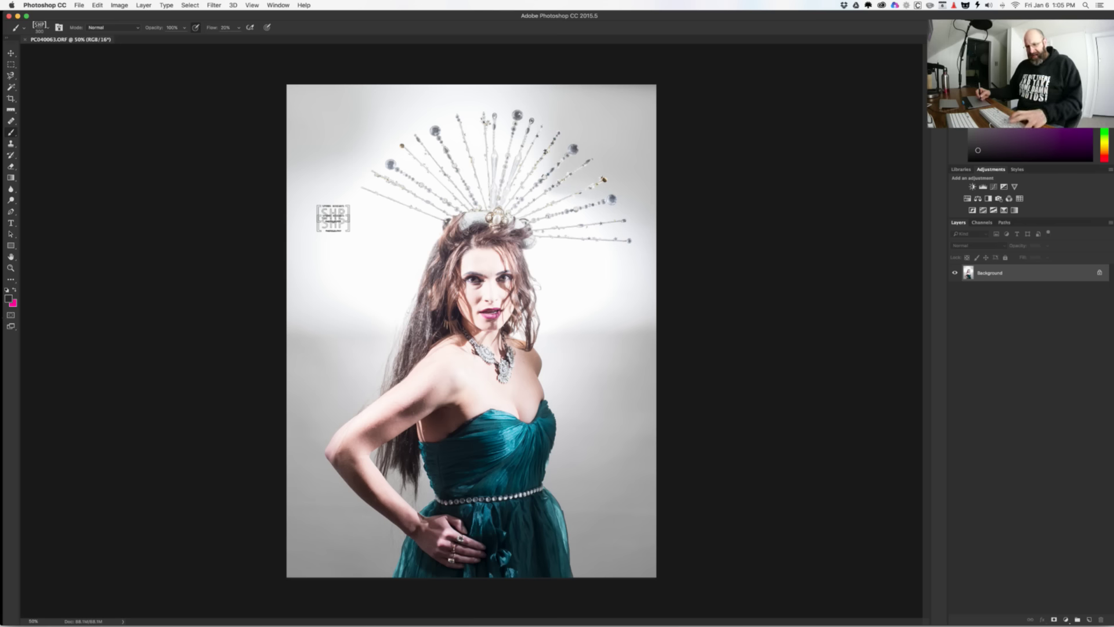
Step: Add an empty layer above the background and clone clean skin over a spot on the upper chest beside the necklace
key("super+shift+n")
key("Return")
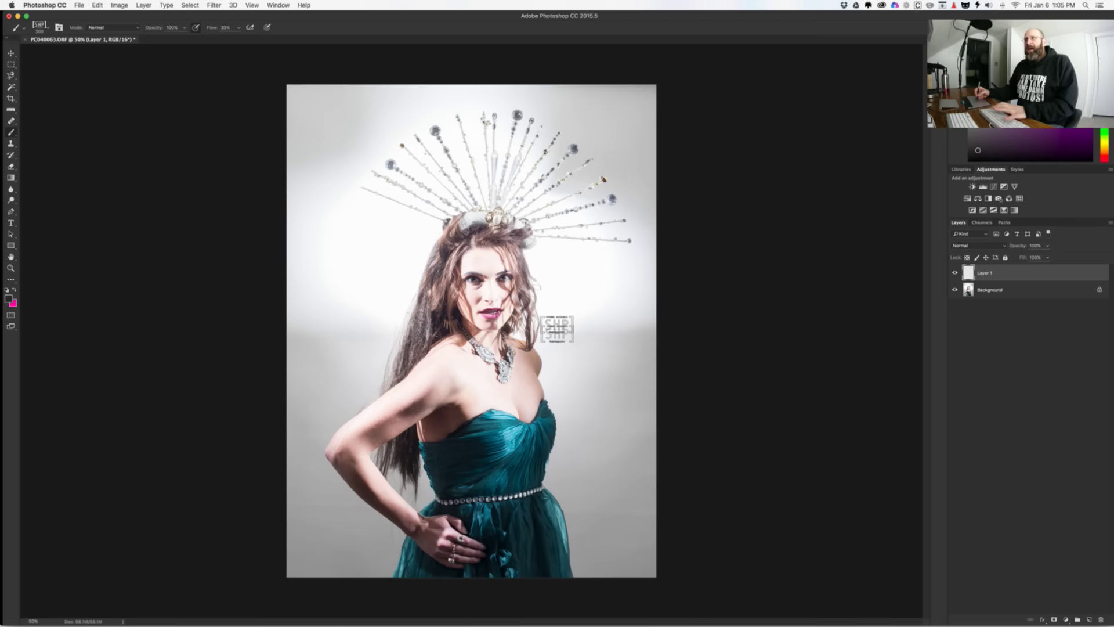
key("s")
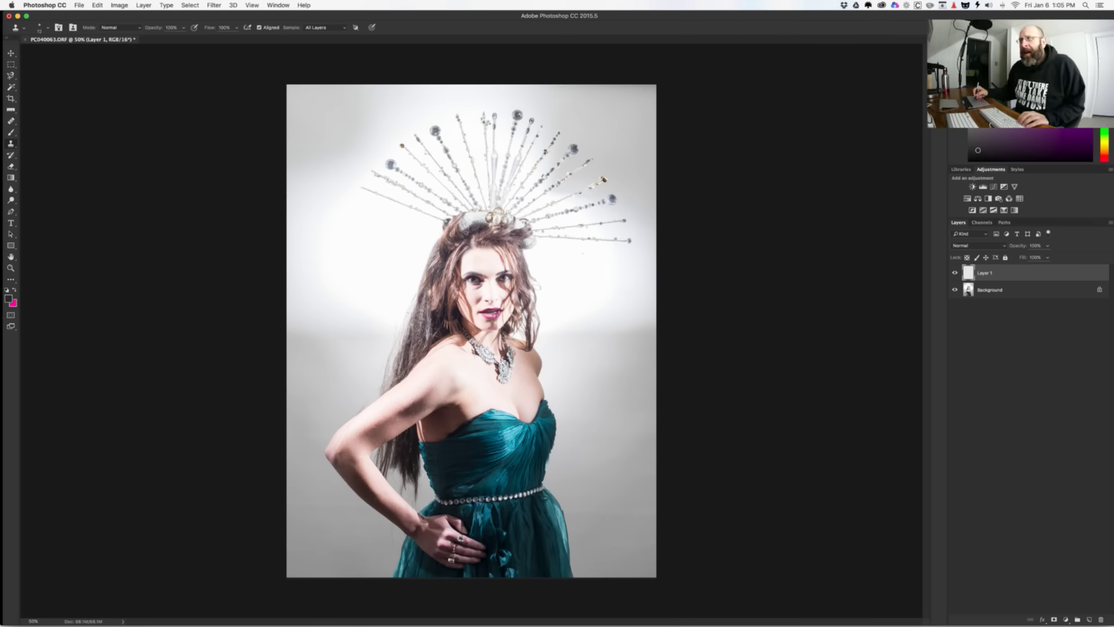
mouse_move(480, 330)
left_mouse_down()
mouse_move(520, 341)
mouse_move(515, 487)
mouse_move(383, 272)
mouse_move(524, 314)
mouse_move(510, 234)
left_mouse_up()
scroll(506, 241, "up", 3)
left_click(514, 228, "alt")
left_click(522, 216)
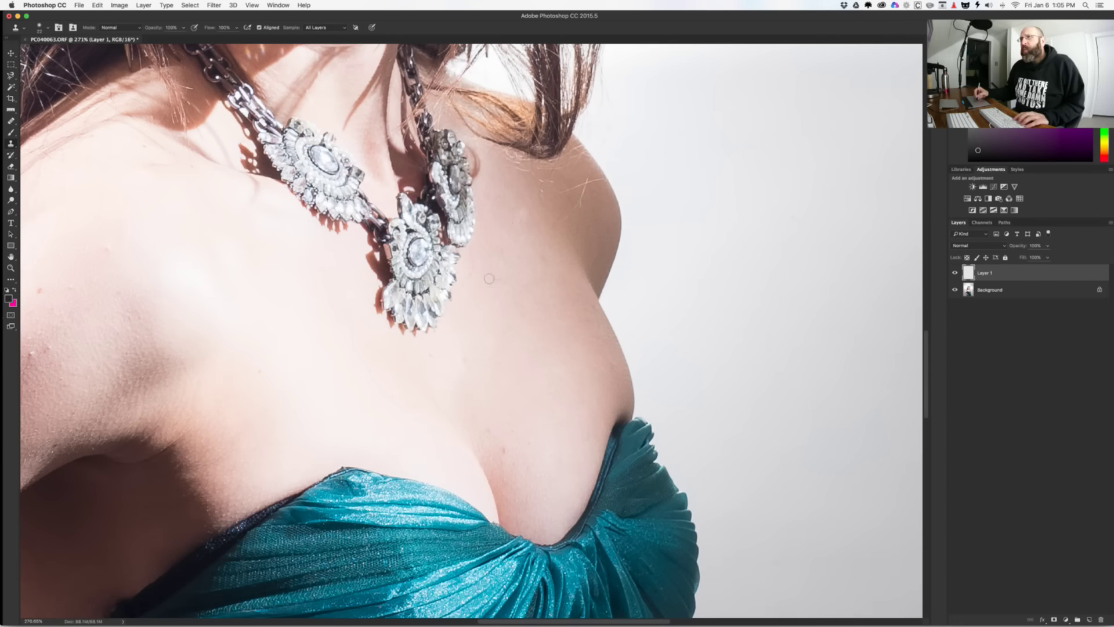
Step: Remove the small blemishes on the bent arm's shoulder with the Healing Brush, sampling clean skin nearby
key("j")
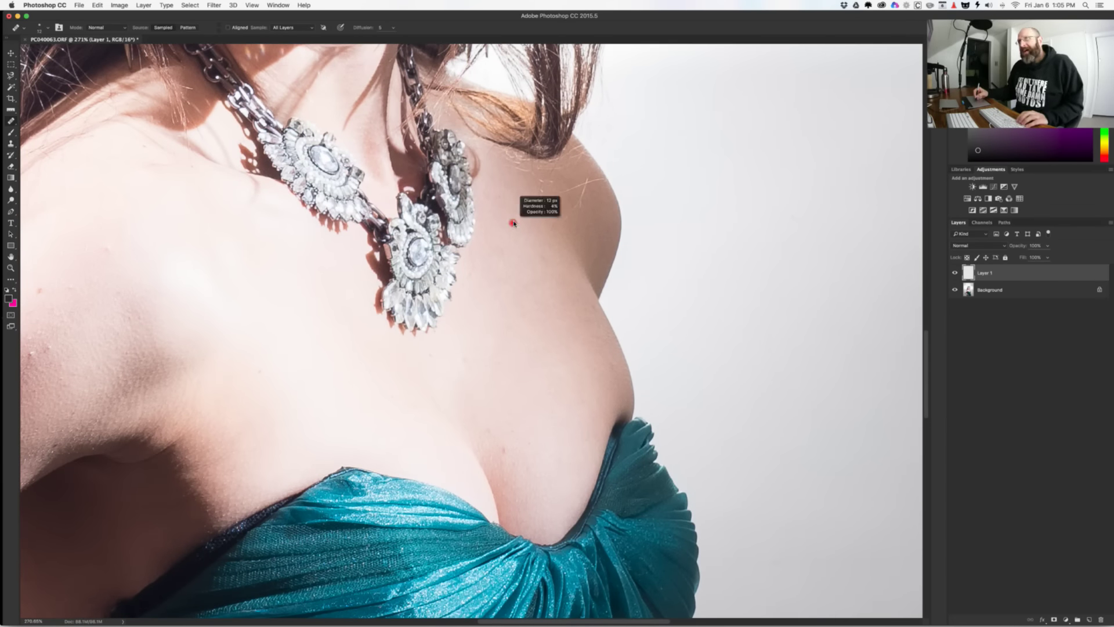
scroll(388, 338, "left", 8)
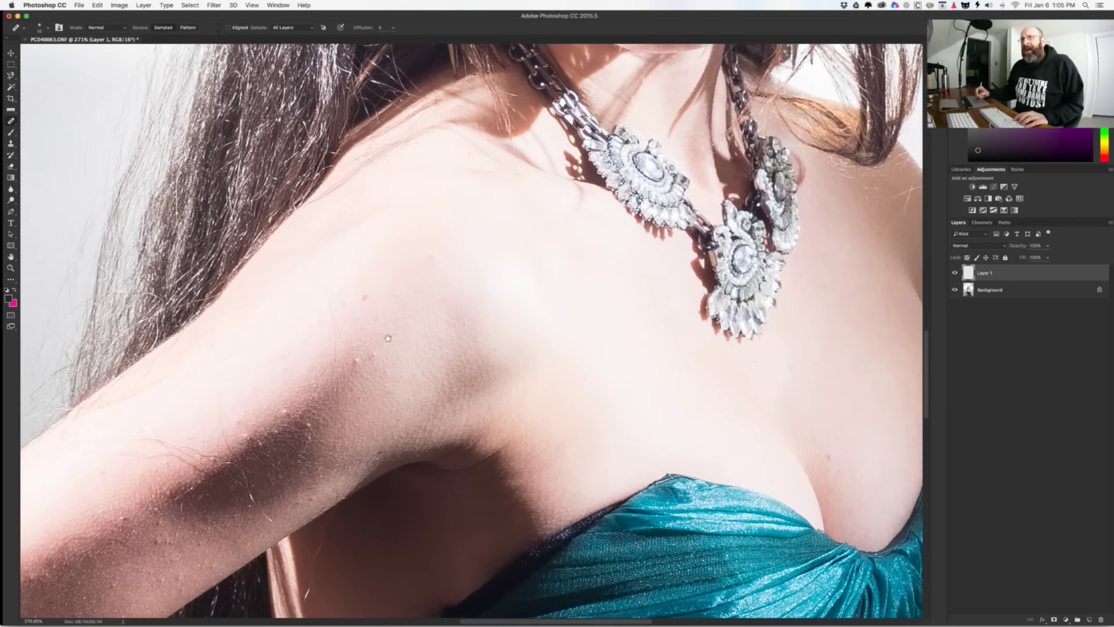
scroll(388, 338, "left", 2)
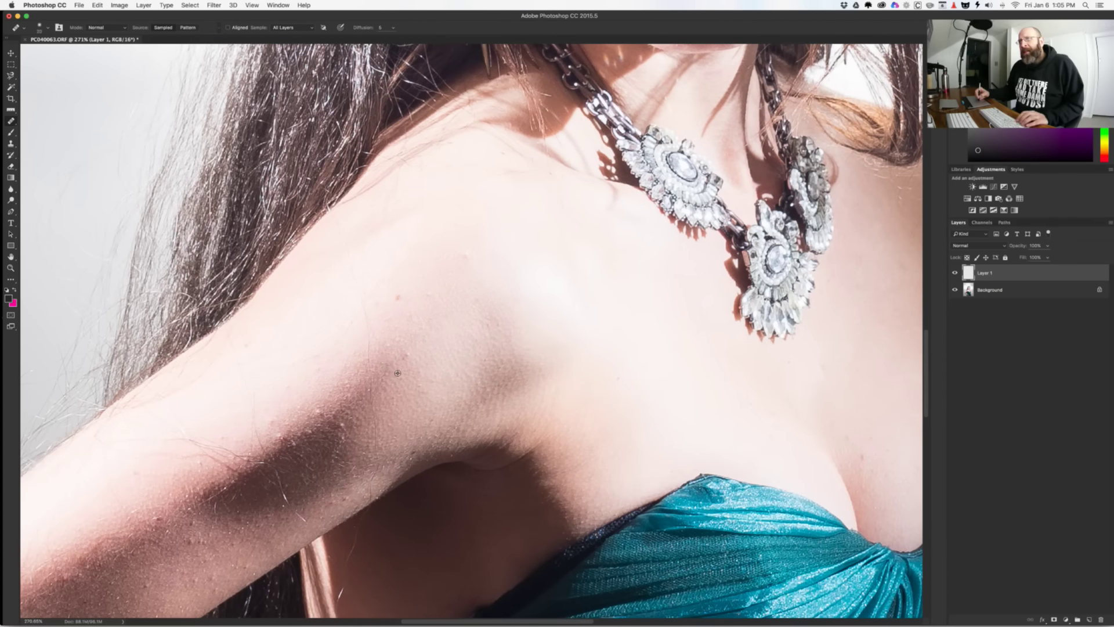
left_click(398, 298)
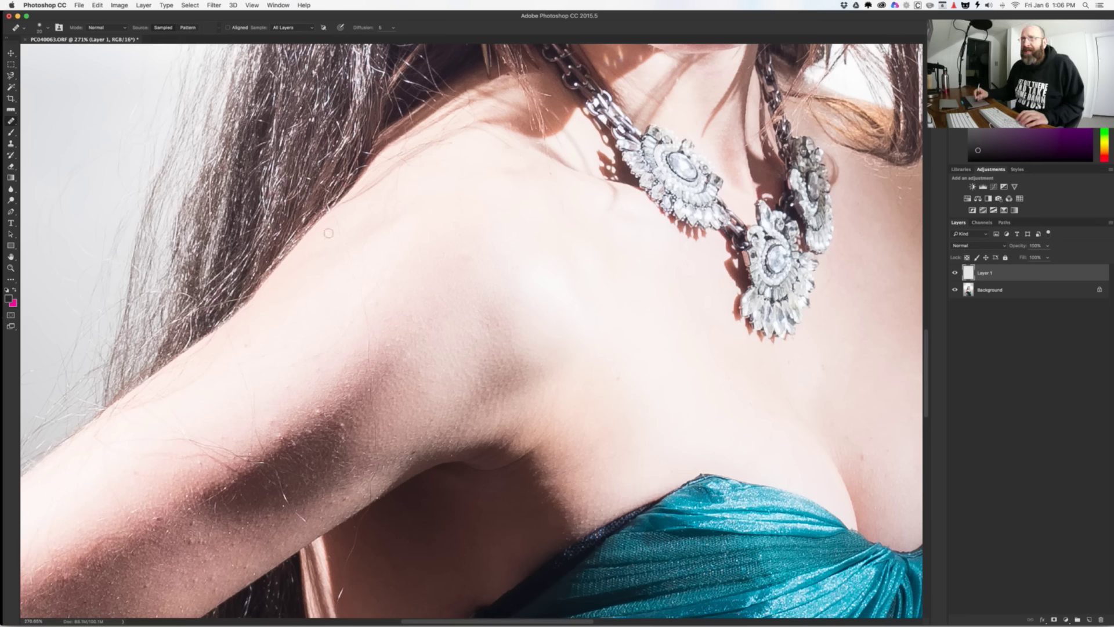
left_click(346, 309, "alt")
left_click(366, 295)
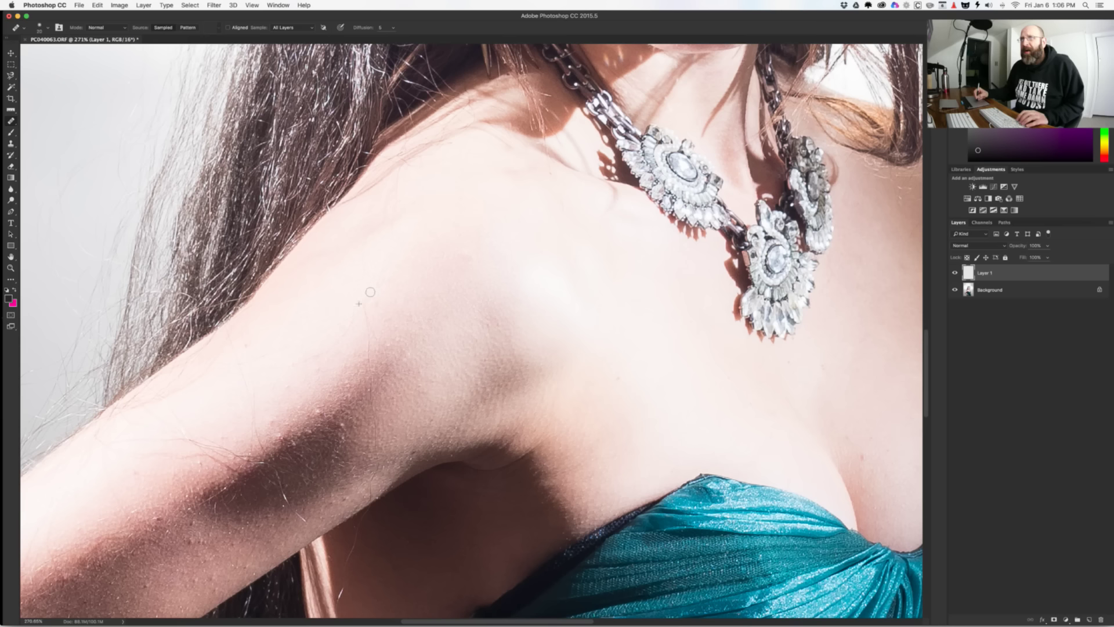
left_click(426, 206, "alt")
left_click(402, 214)
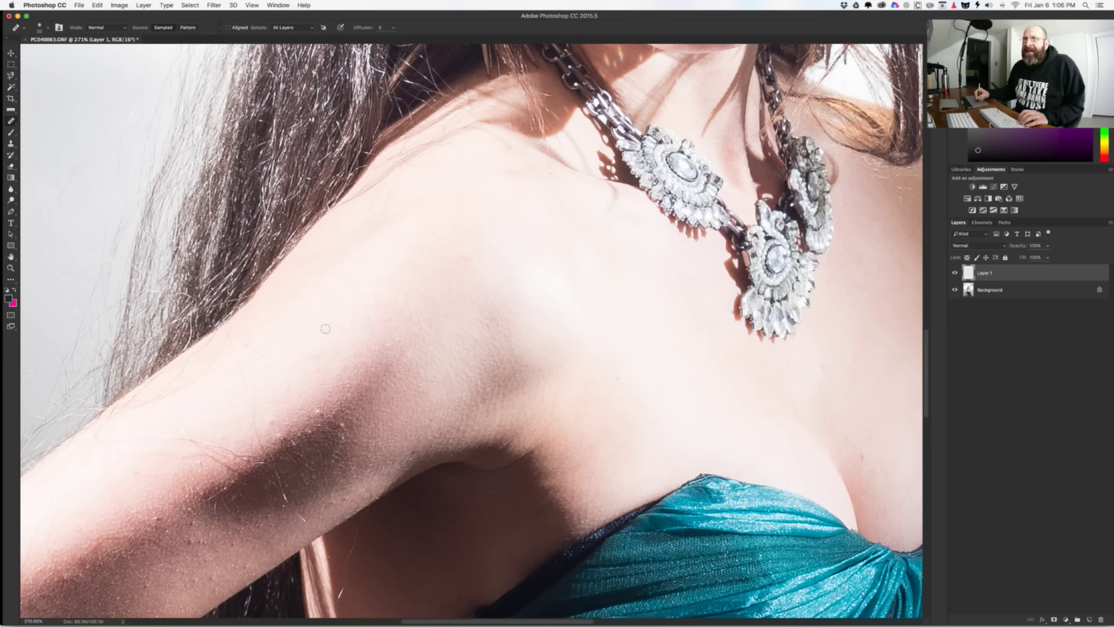
Step: Heal the remaining spots along the lit upper arm and the stray hair across its shaded part
left_click_drag(288, 350, 243, 345)
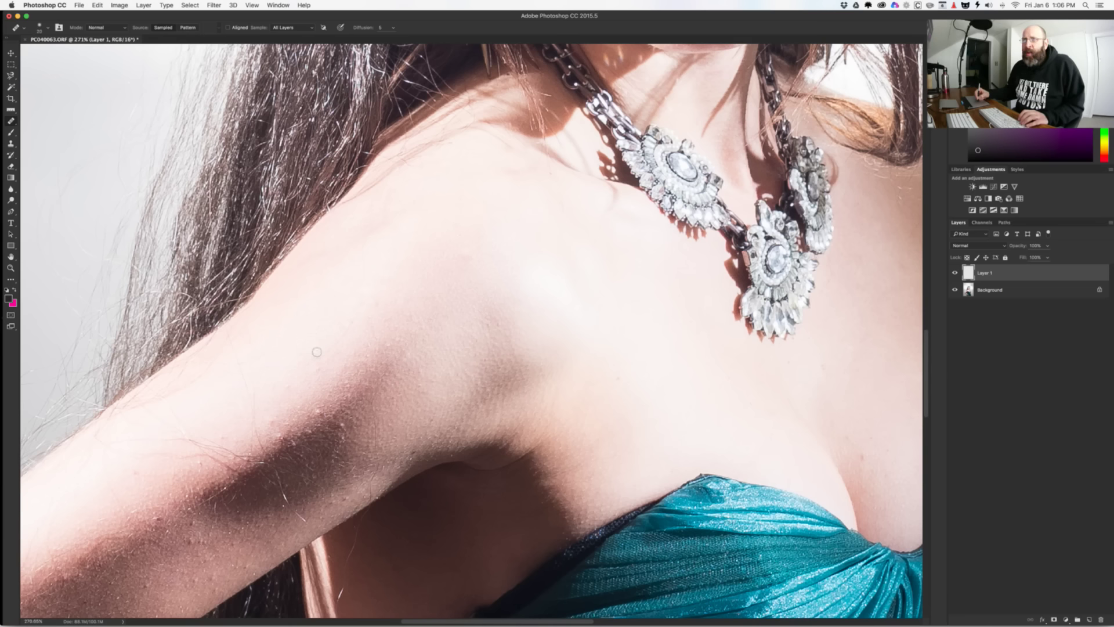
mouse_move(305, 363)
left_mouse_down()
mouse_move(319, 356)
mouse_move(315, 373)
mouse_move(279, 398)
left_mouse_up()
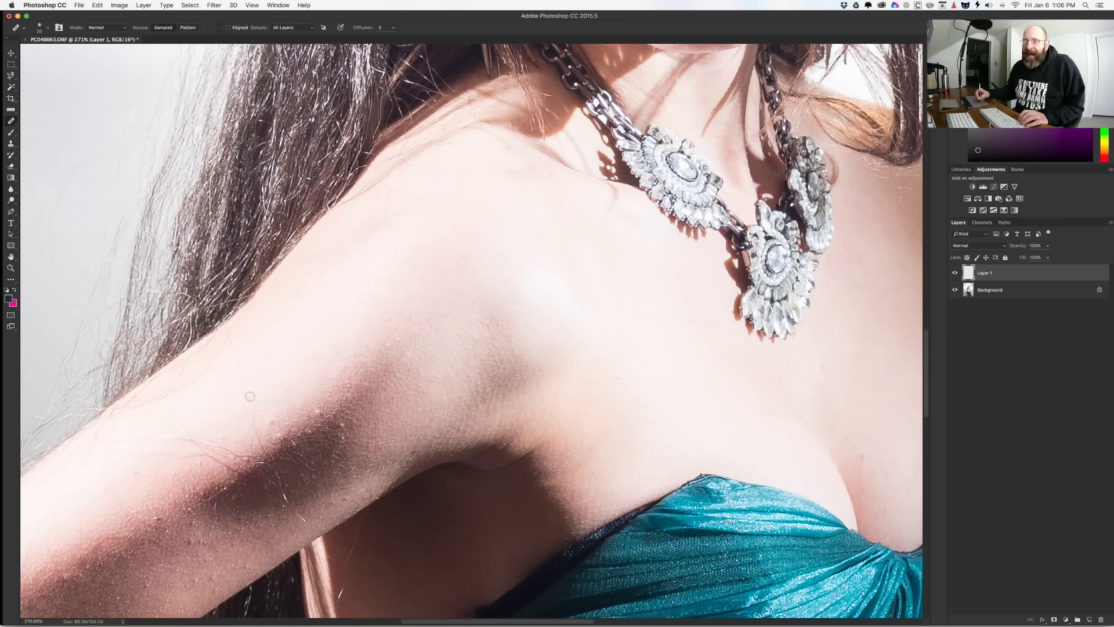
mouse_move(241, 370)
left_mouse_down()
mouse_move(230, 343)
mouse_move(244, 345)
left_mouse_up()
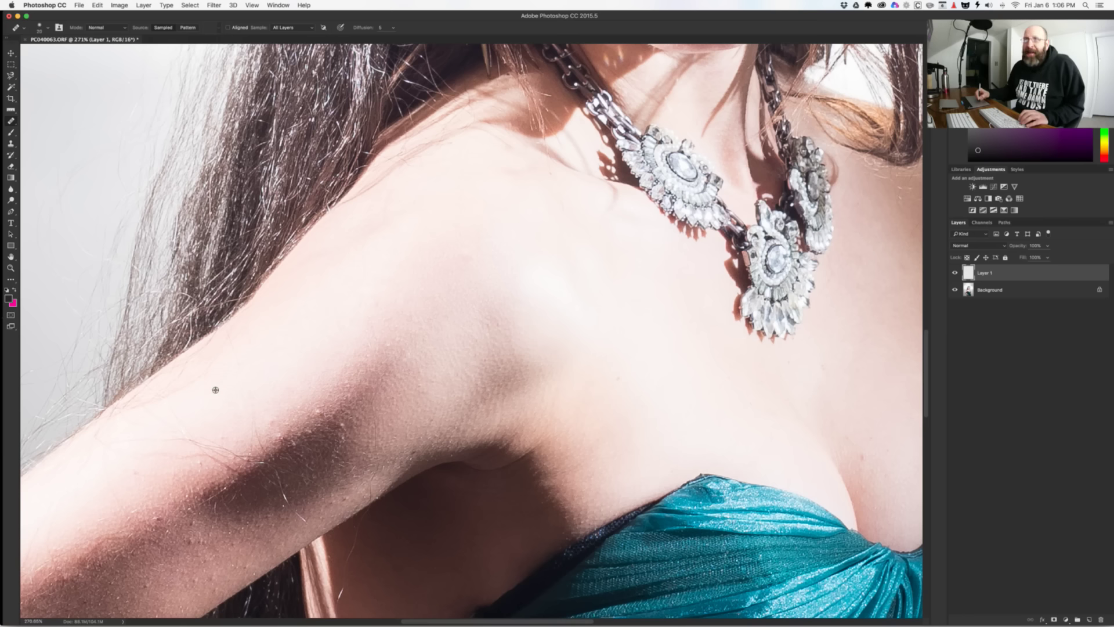
mouse_move(240, 405)
left_mouse_down()
mouse_move(236, 431)
mouse_move(254, 431)
left_mouse_up()
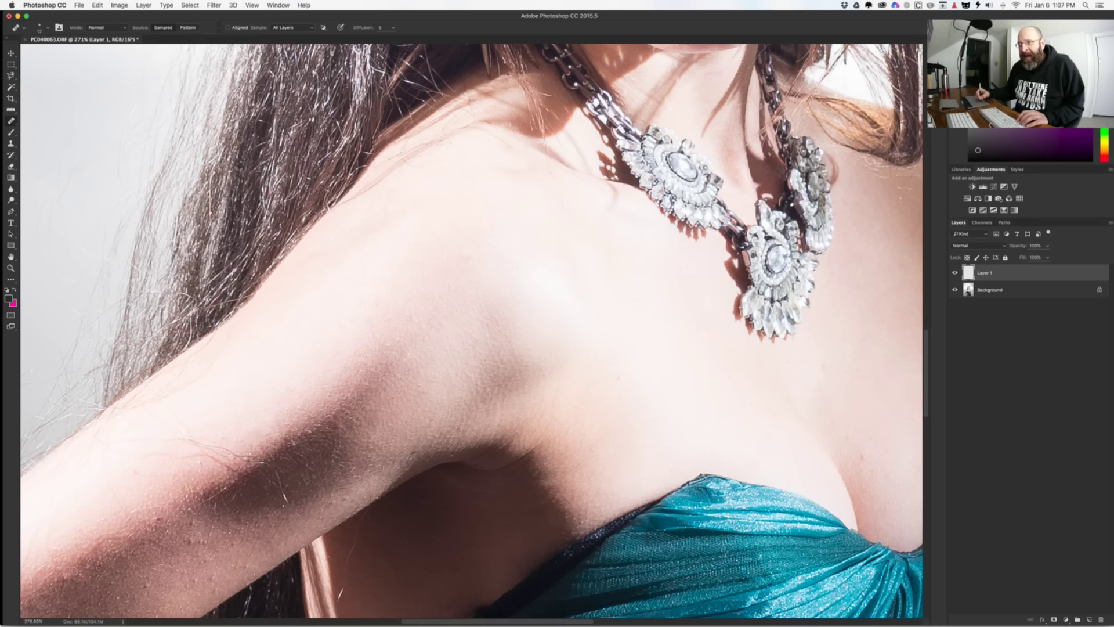
key("bracketright")
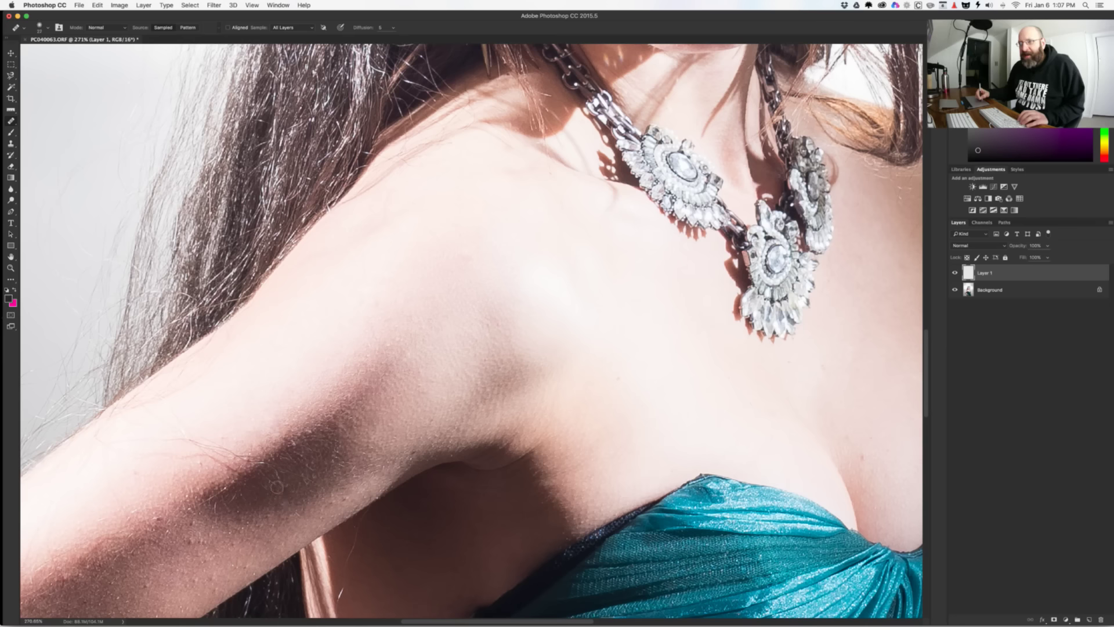
left_click_drag(298, 492, 290, 489)
Step: Remove the fine stray hairs from the shaded skin below the armpit, just above the dress, with the Healing Brush
scroll(285, 526, "down", 5)
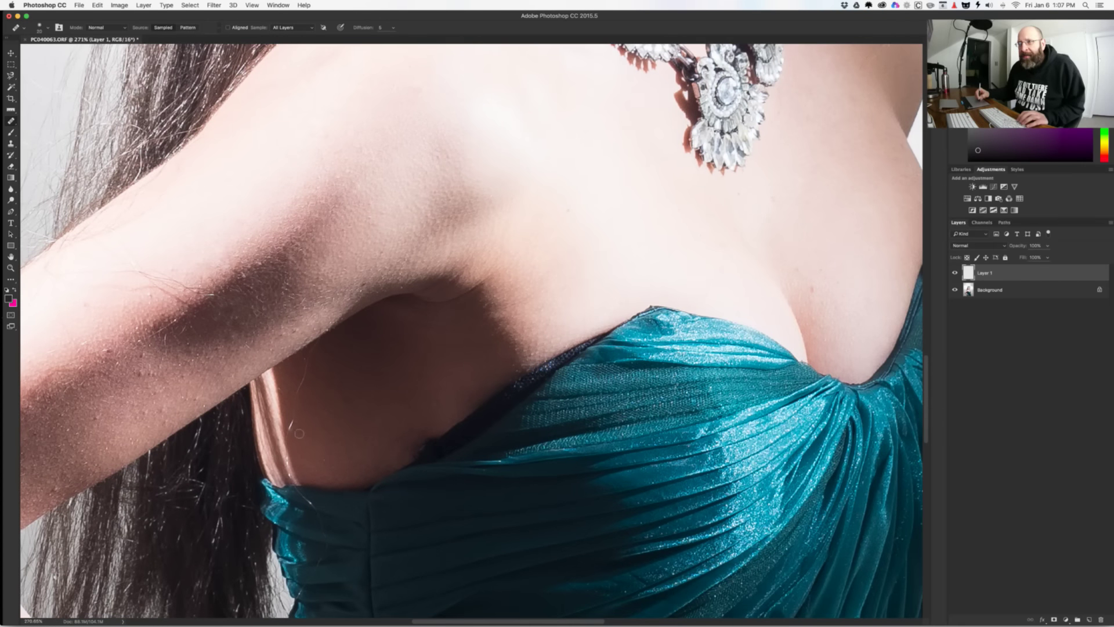
key("s")
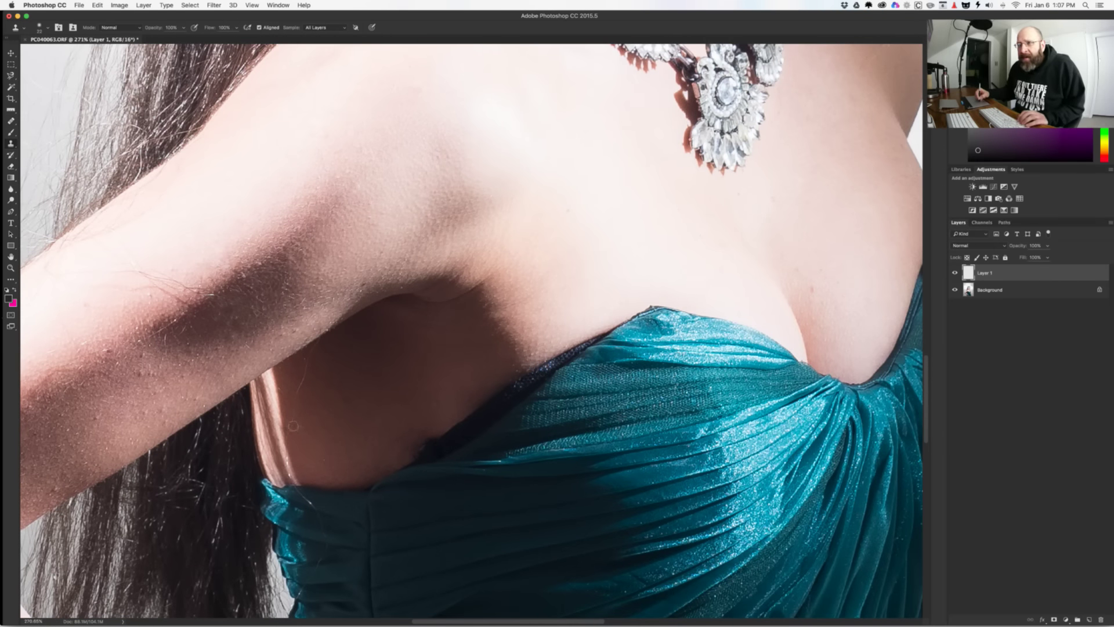
key("super+z")
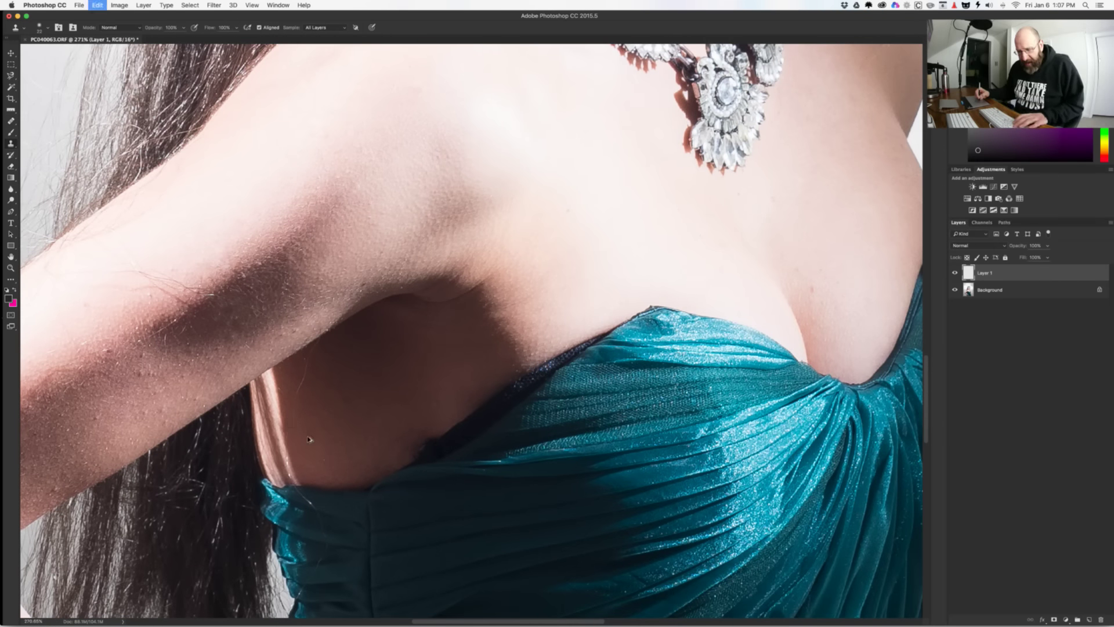
key("j")
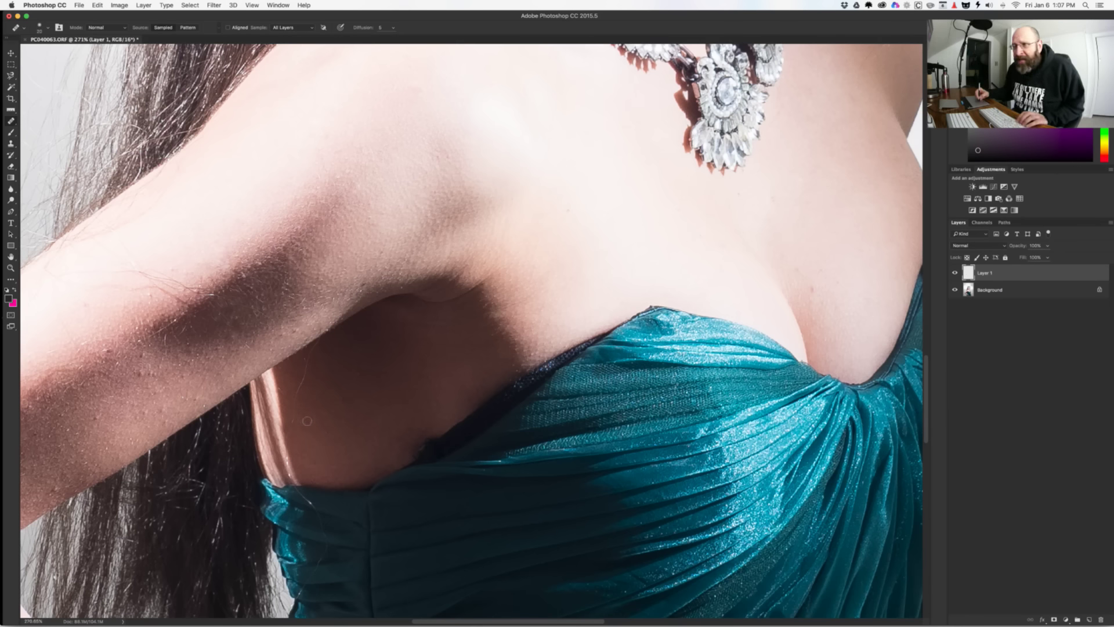
left_click_drag(308, 417, 308, 417)
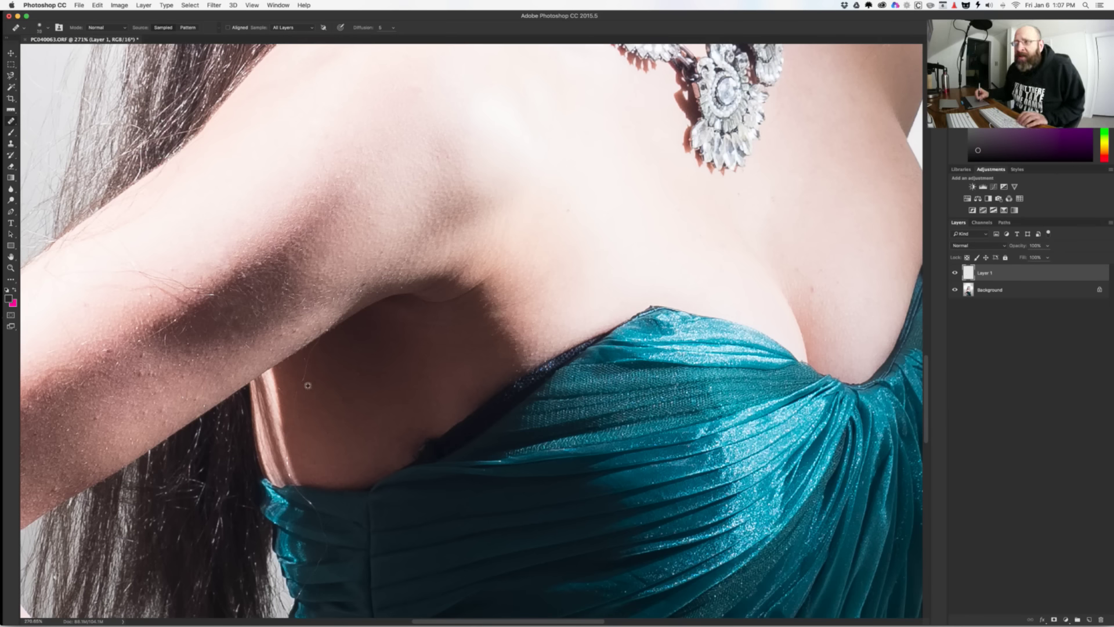
left_click_drag(314, 378, 309, 374)
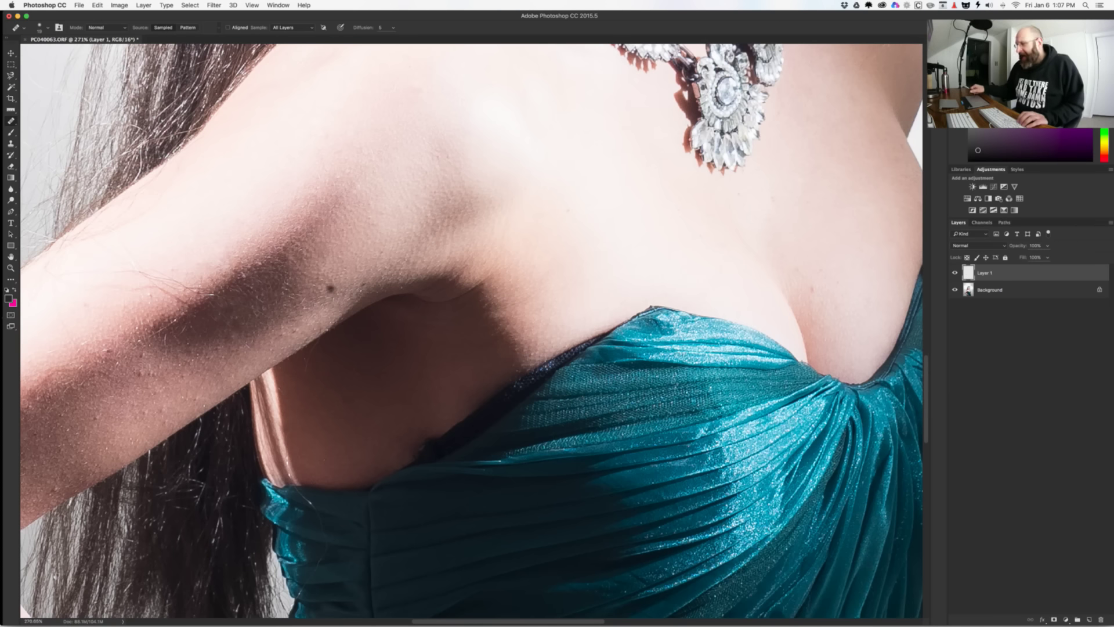
Step: Switch to Lightroom and view the body-paint portrait P9250093-Edit.psd from the 2016 portrait folders at full size
key("super+Tab")
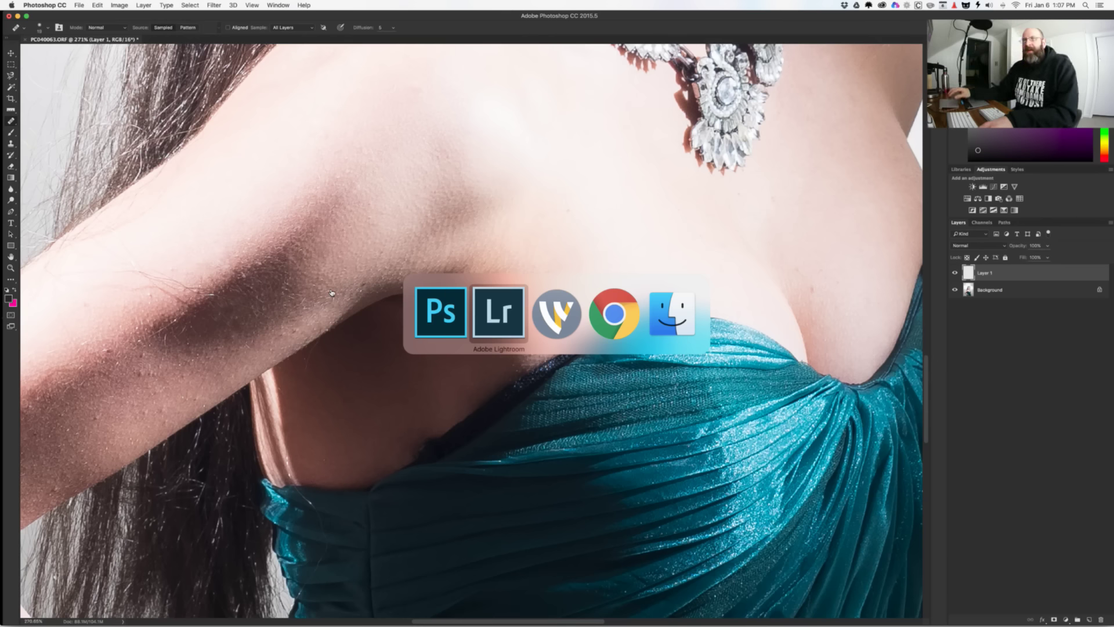
key("super+Tab")
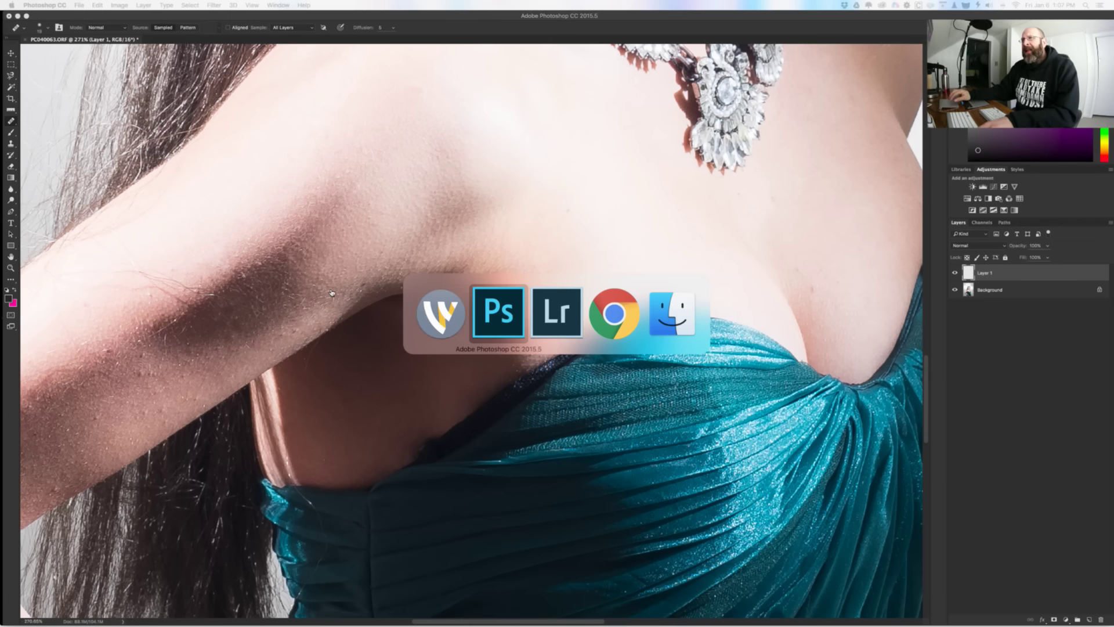
key("super+Tab")
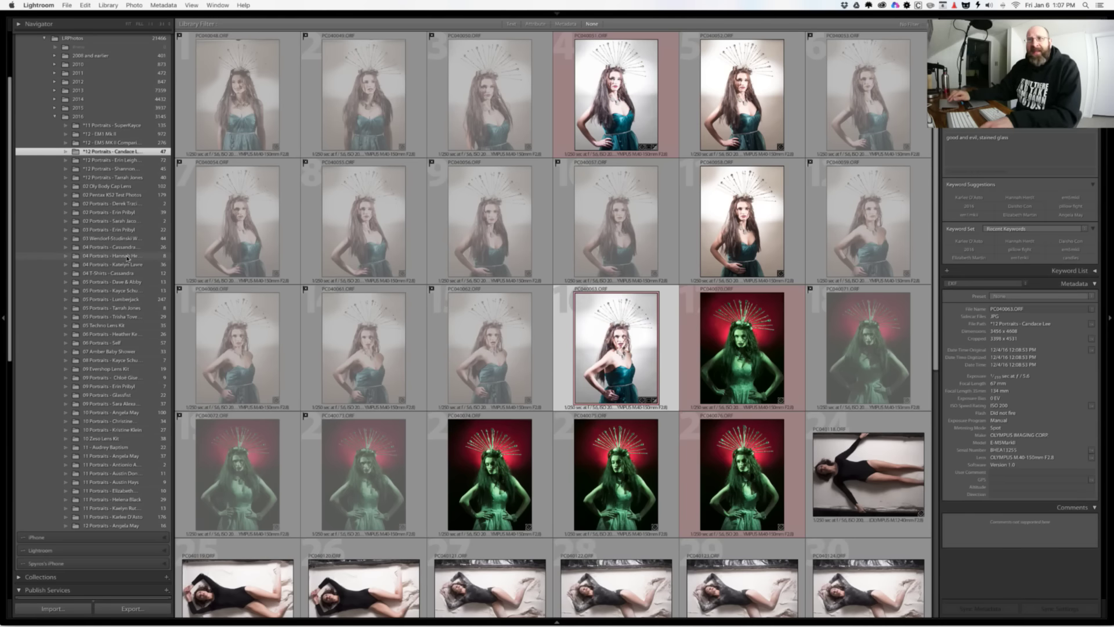
left_click(124, 396)
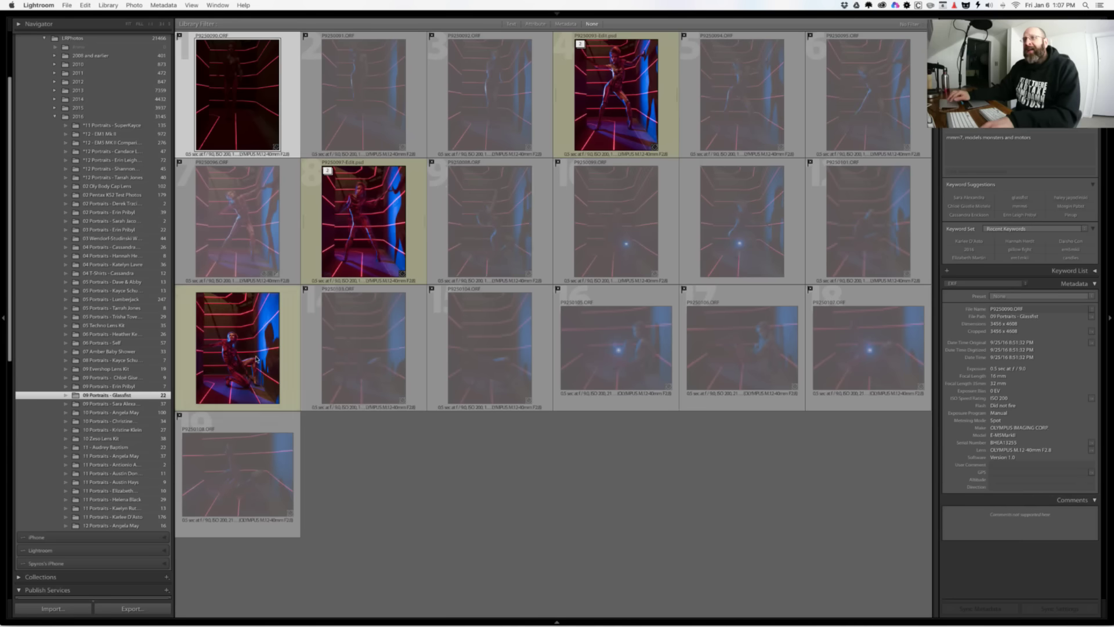
left_click(625, 107)
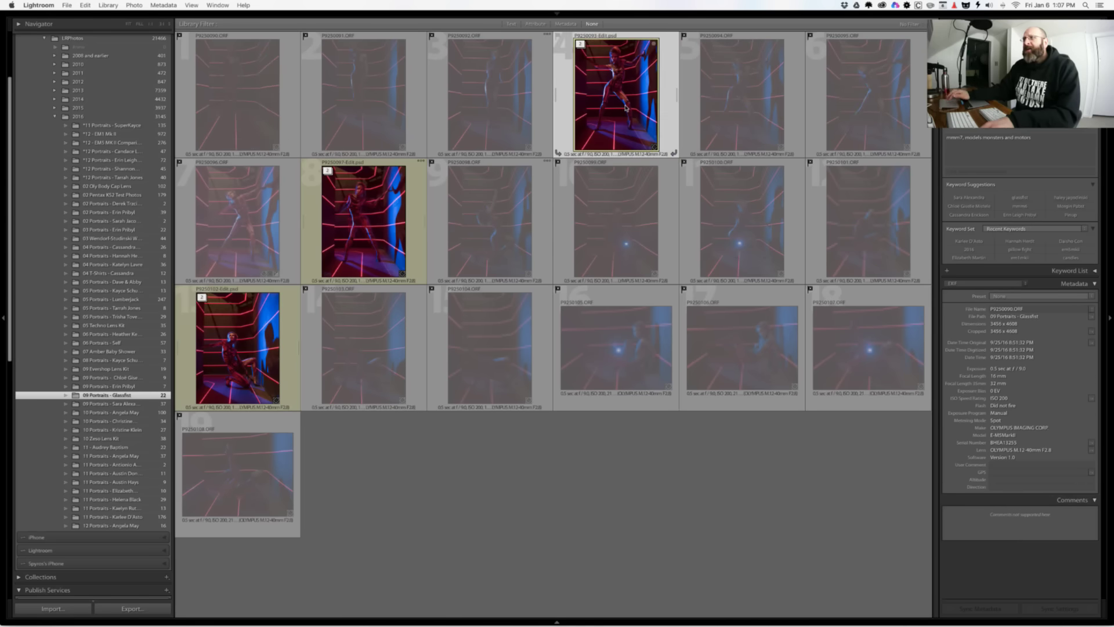
double_click(626, 107)
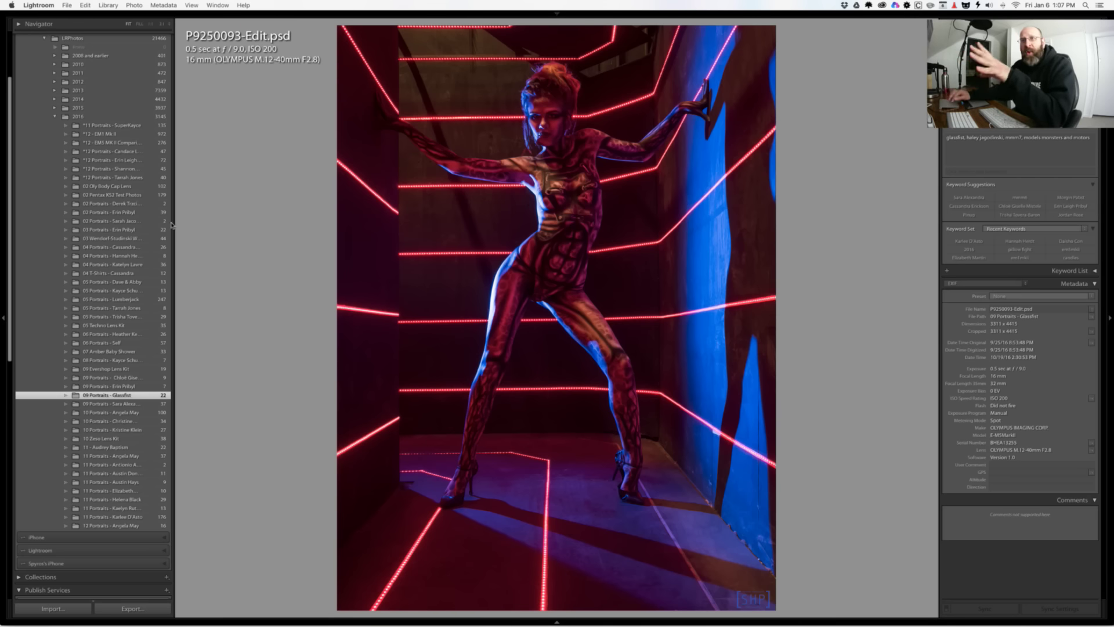
Step: View the black-tape portrait P8080248-Edit.psd in the model's SmugMug published collection, then return to the collection's thumbnails
scroll(110, 406, "down", 15)
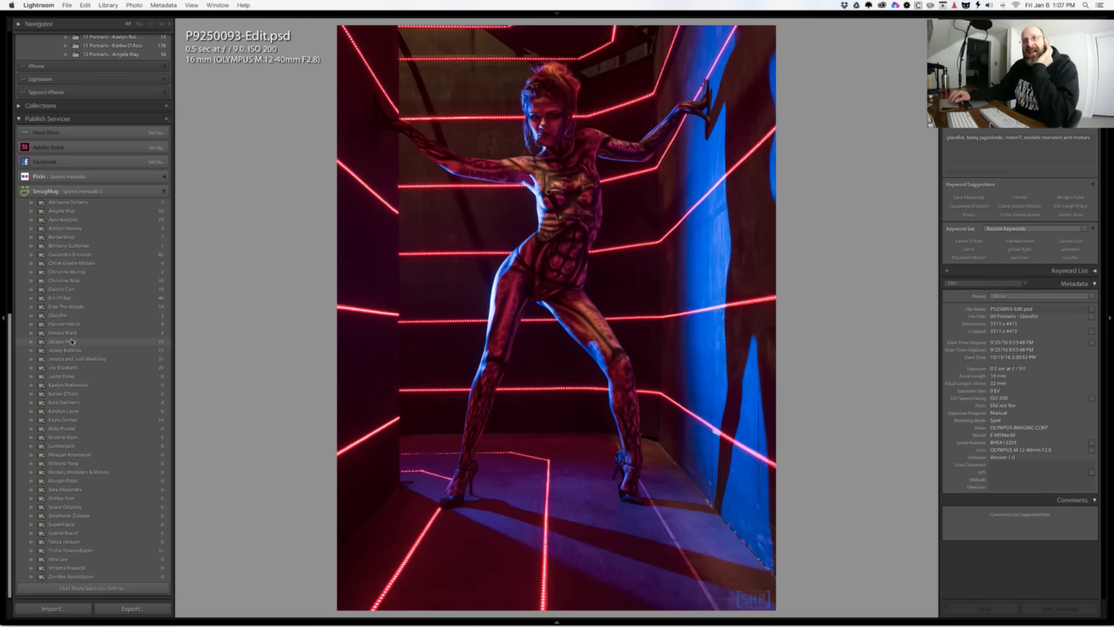
left_click(72, 342)
left_click(427, 430)
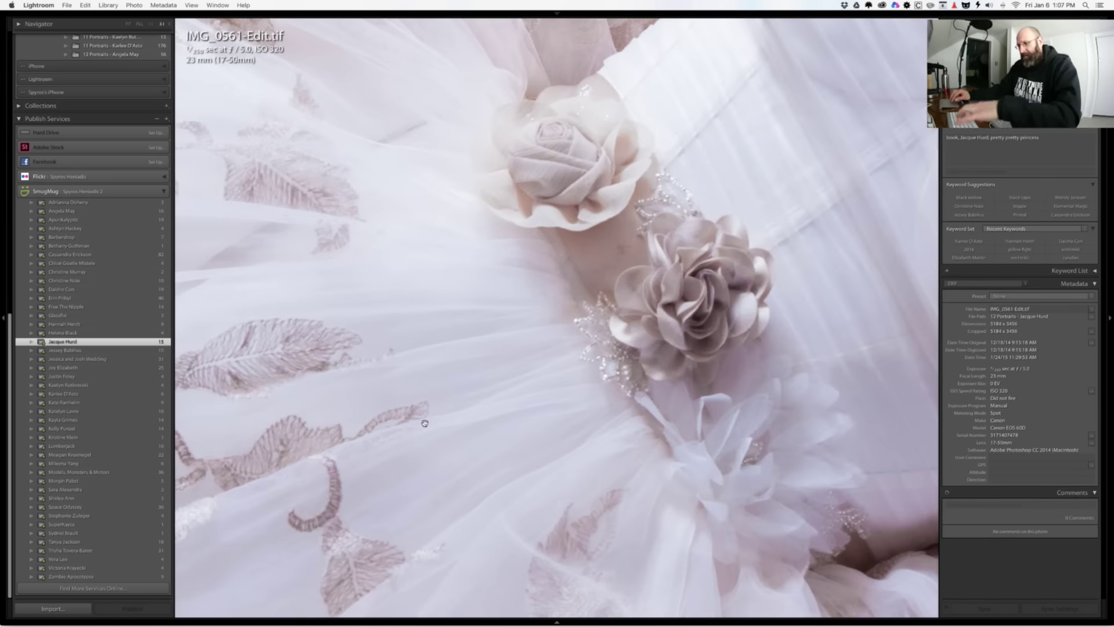
key("g")
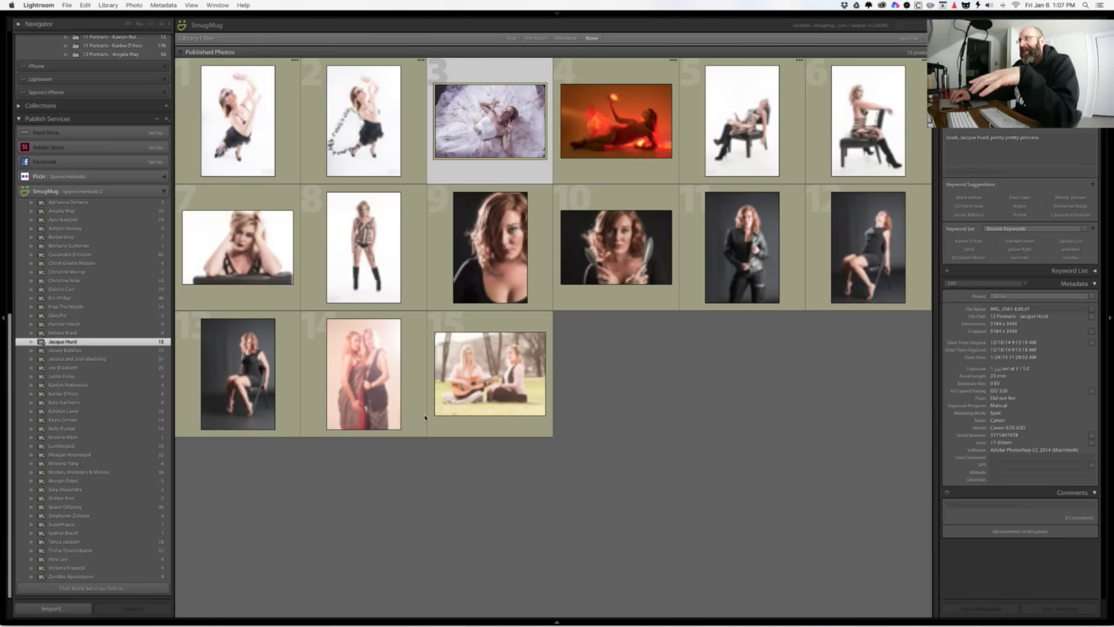
double_click(358, 234)
left_click(652, 253)
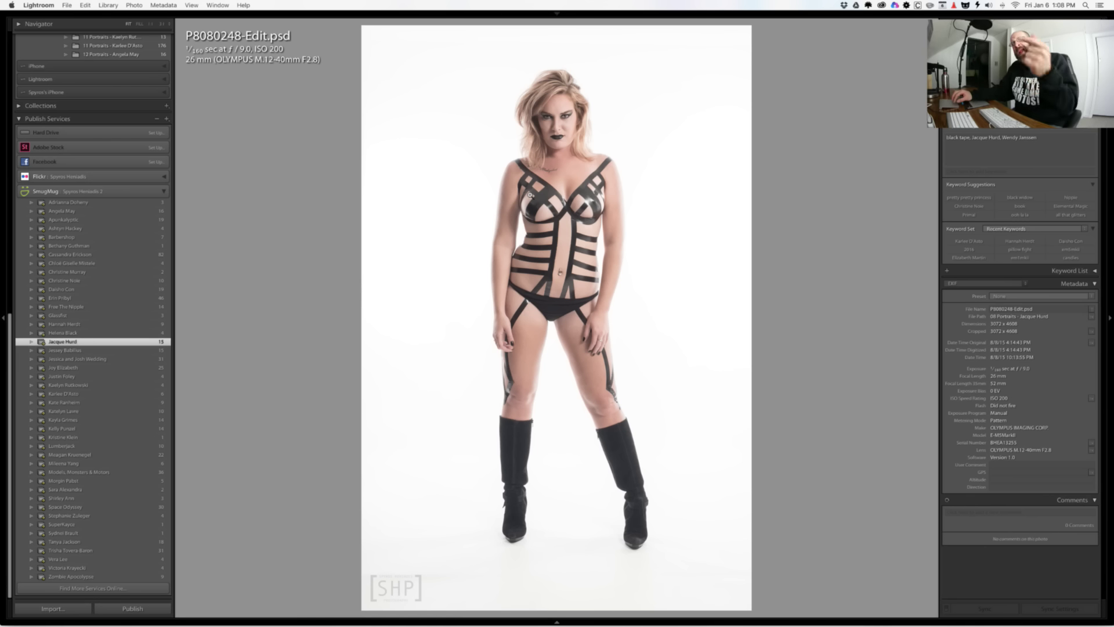
key("g")
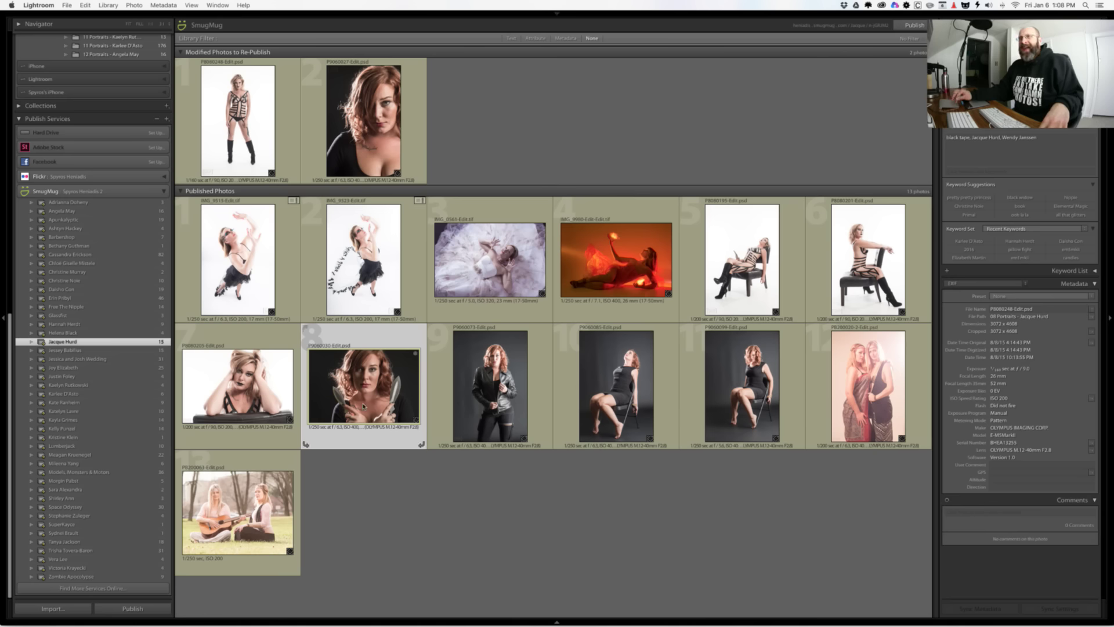
Step: Switch back to Photoshop and heal the fine stray hair in the dark skin just below the raised arm's edge
mouse_move(473, 619)
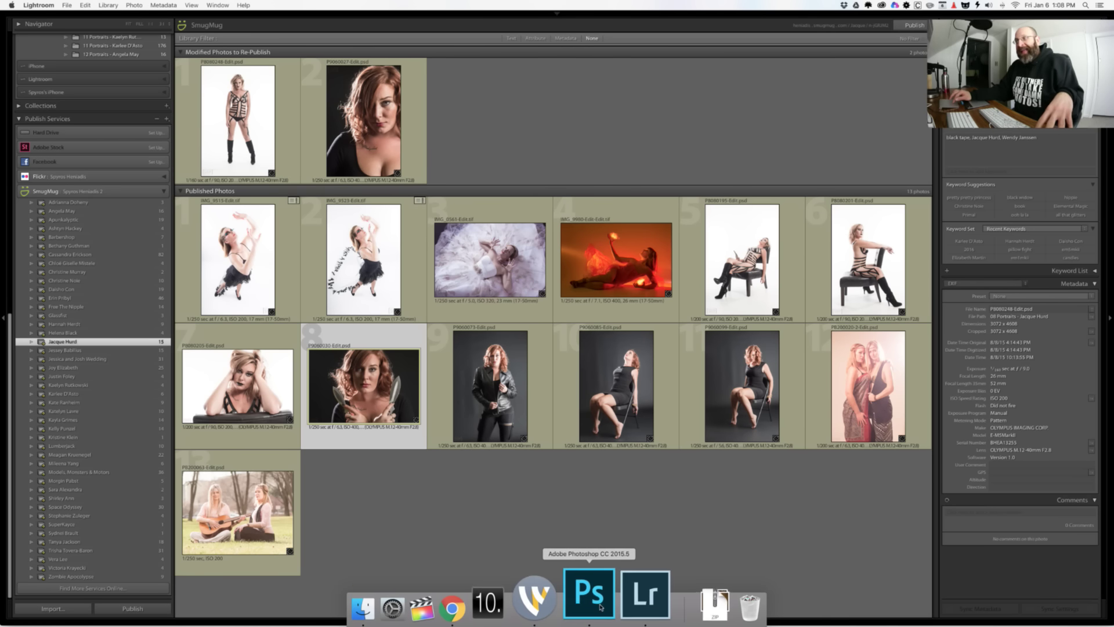
left_click(606, 606)
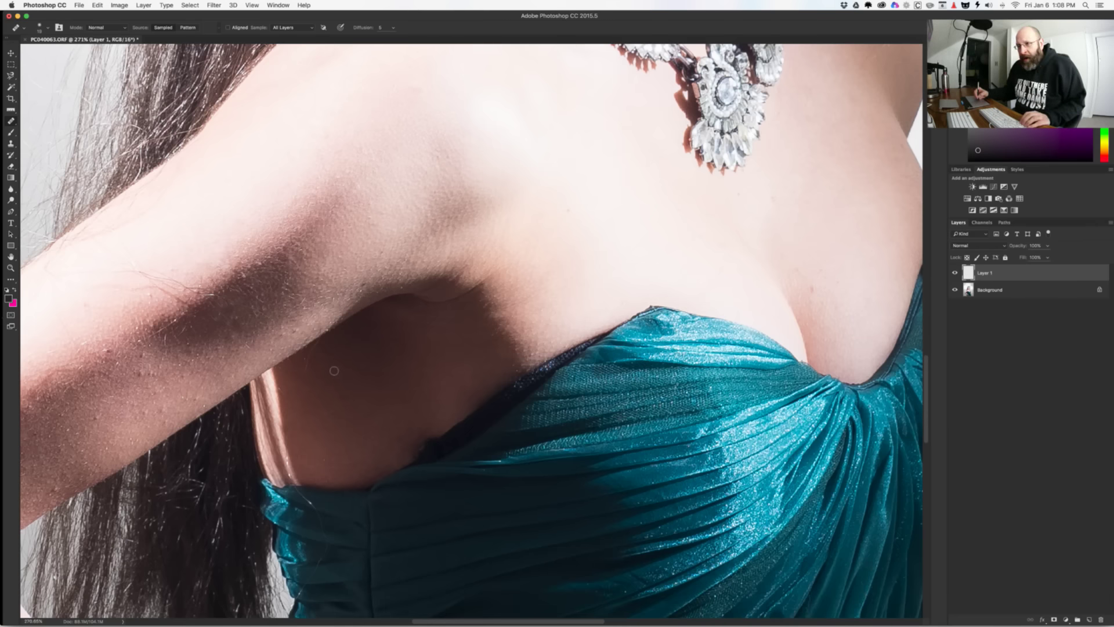
left_click_drag(329, 361, 363, 361)
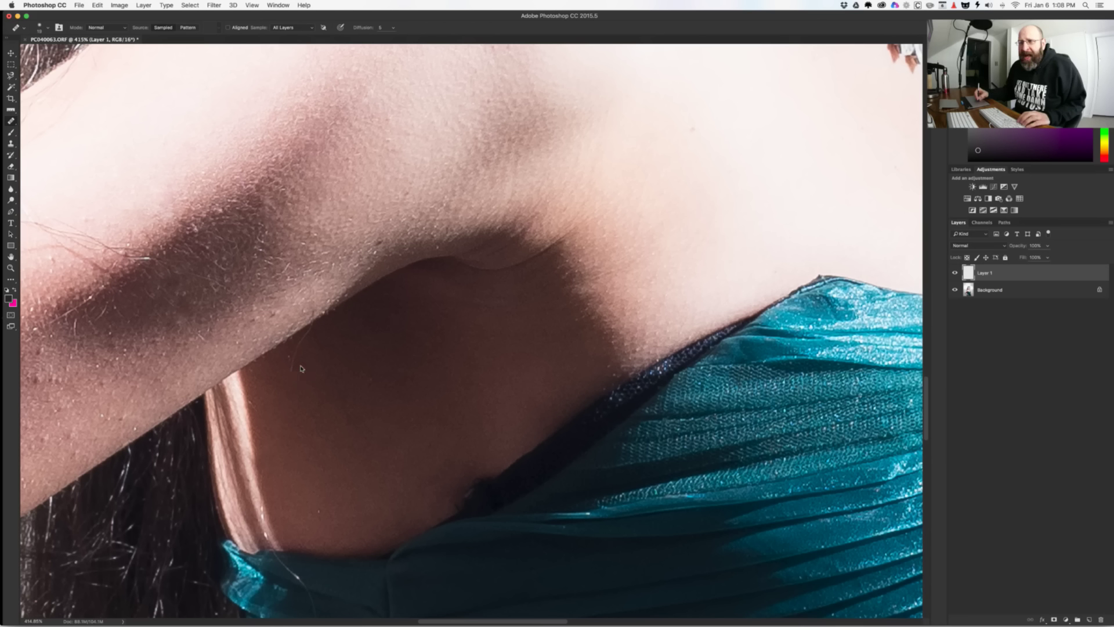
mouse_move(297, 374)
left_mouse_down()
mouse_move(307, 366)
mouse_move(291, 380)
left_mouse_up()
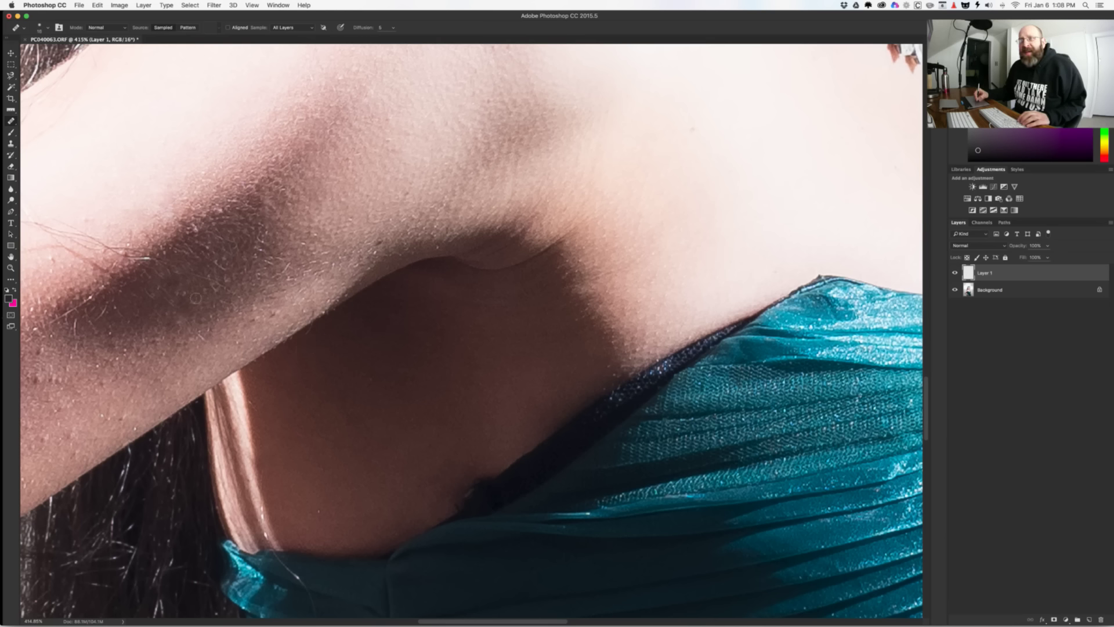
Step: Heal the small bumps and blemishes scattered over the shaded underside of the raised arm
left_click_drag(198, 289, 194, 287)
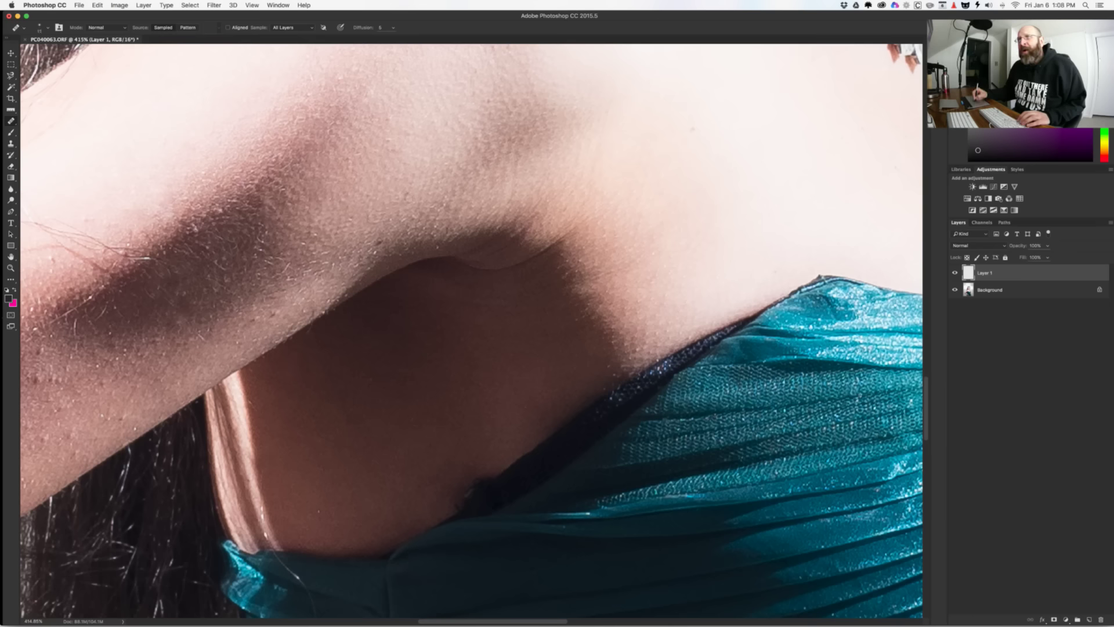
left_click_drag(291, 317, 417, 273)
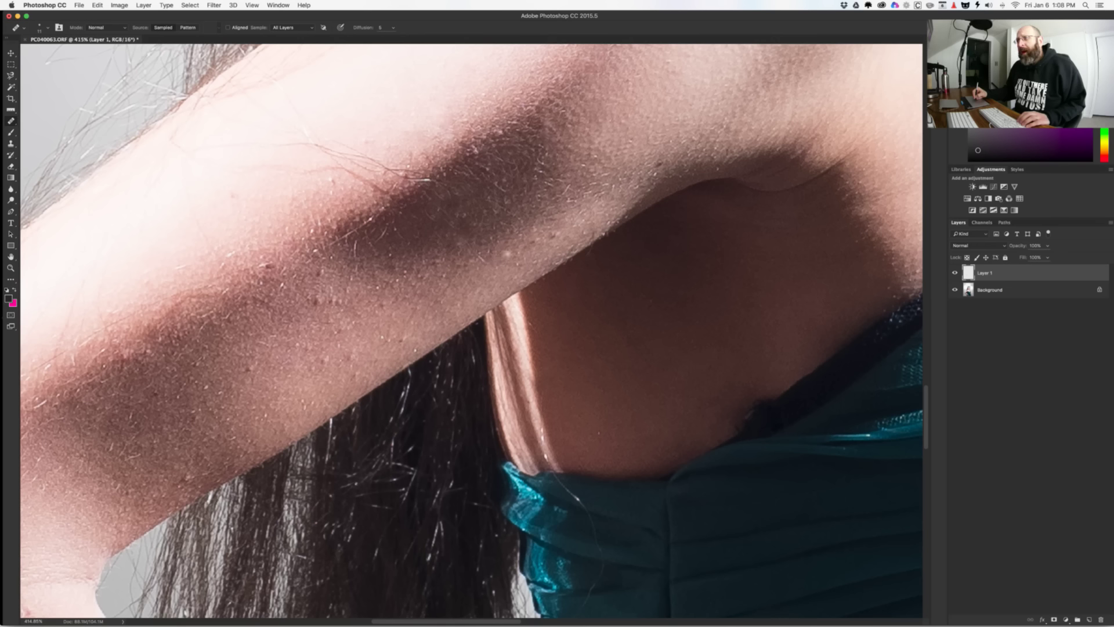
left_click_drag(516, 255, 524, 251)
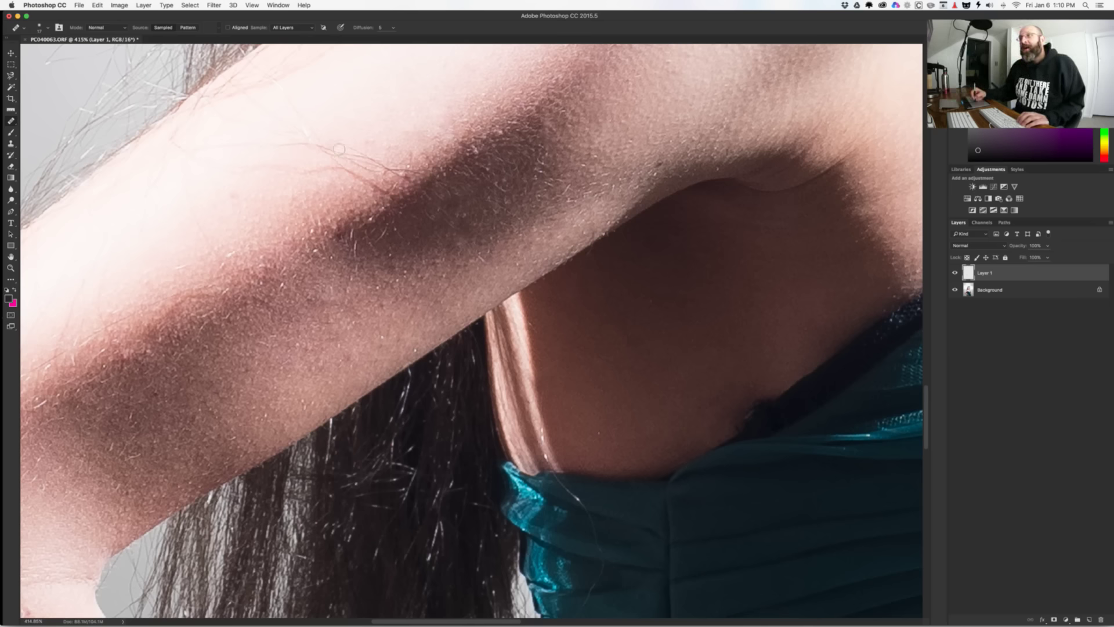
left_click_drag(348, 119, 343, 119)
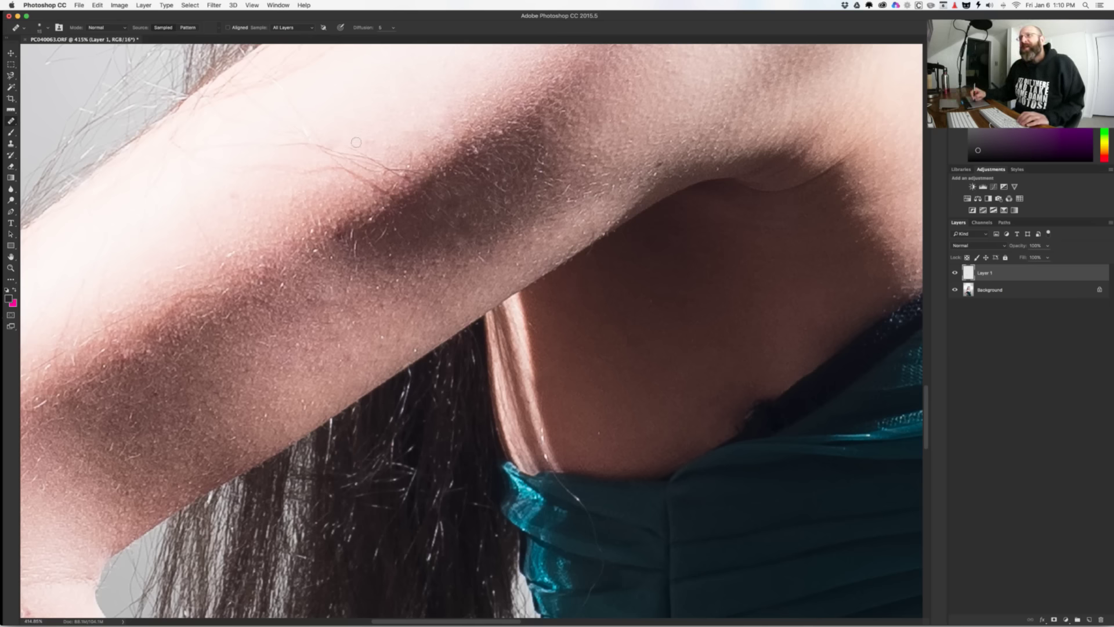
scroll(368, 150, "up", 2)
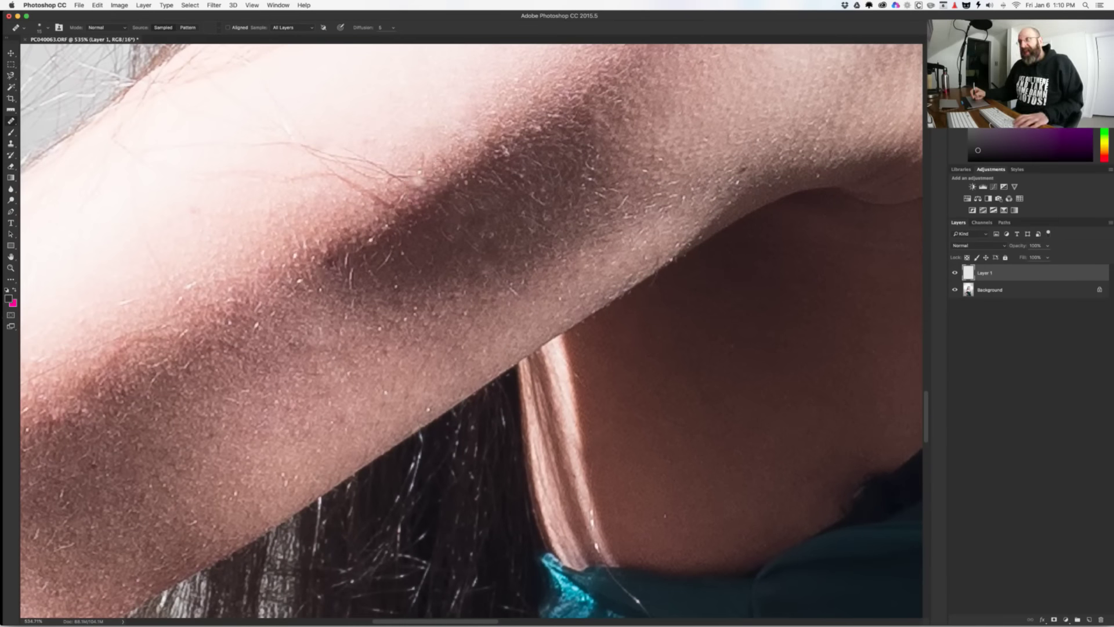
key("shift+j")
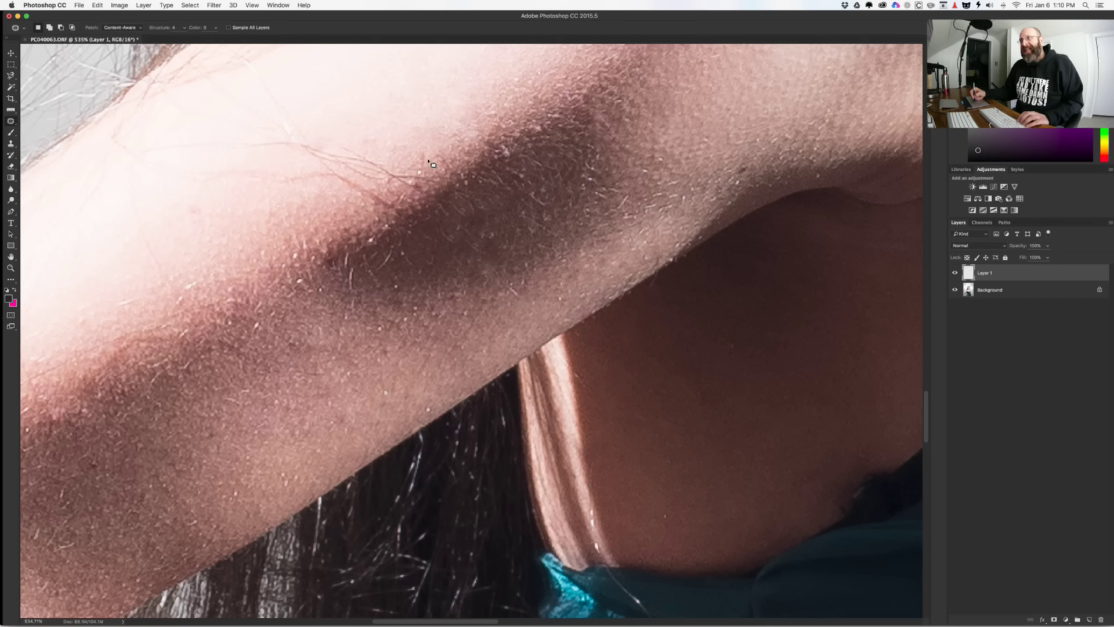
key("shift+j")
key("shift+j")
key("shift+j")
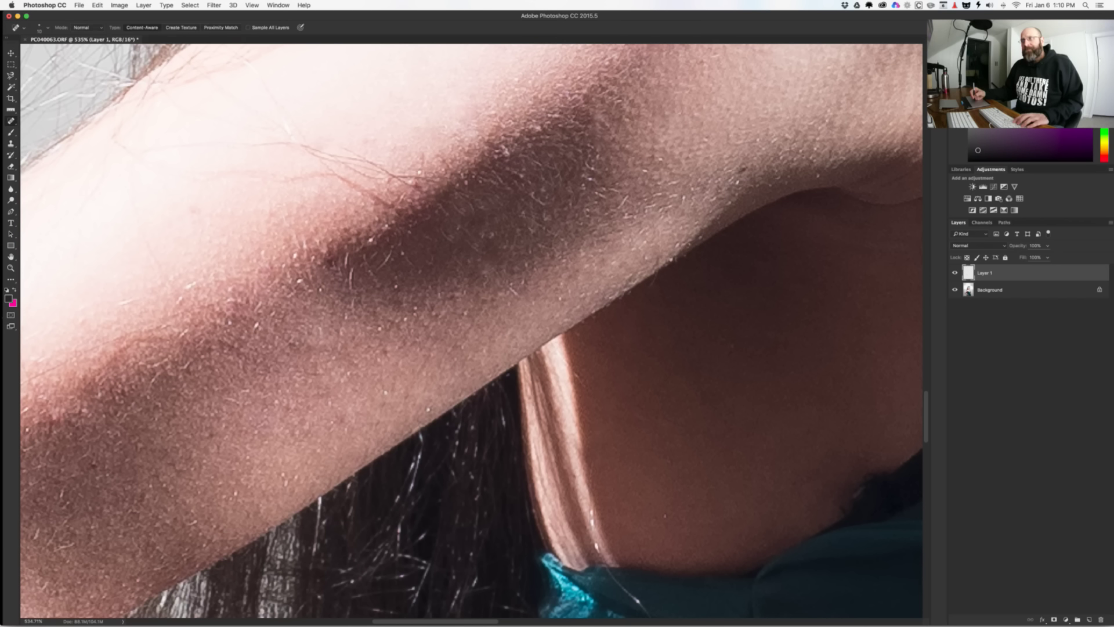
key("shift+j")
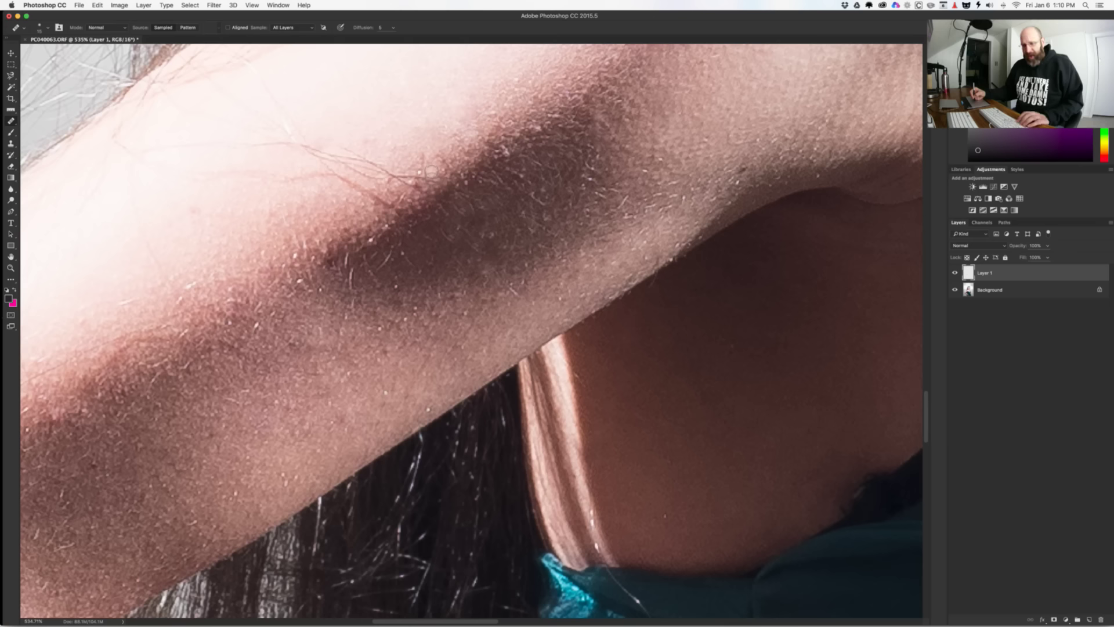
Step: Clone clean skin over the end of the stray hair where it runs into the arm's shadow with the Clone Stamp
key("s")
left_click_drag(432, 167, 422, 164)
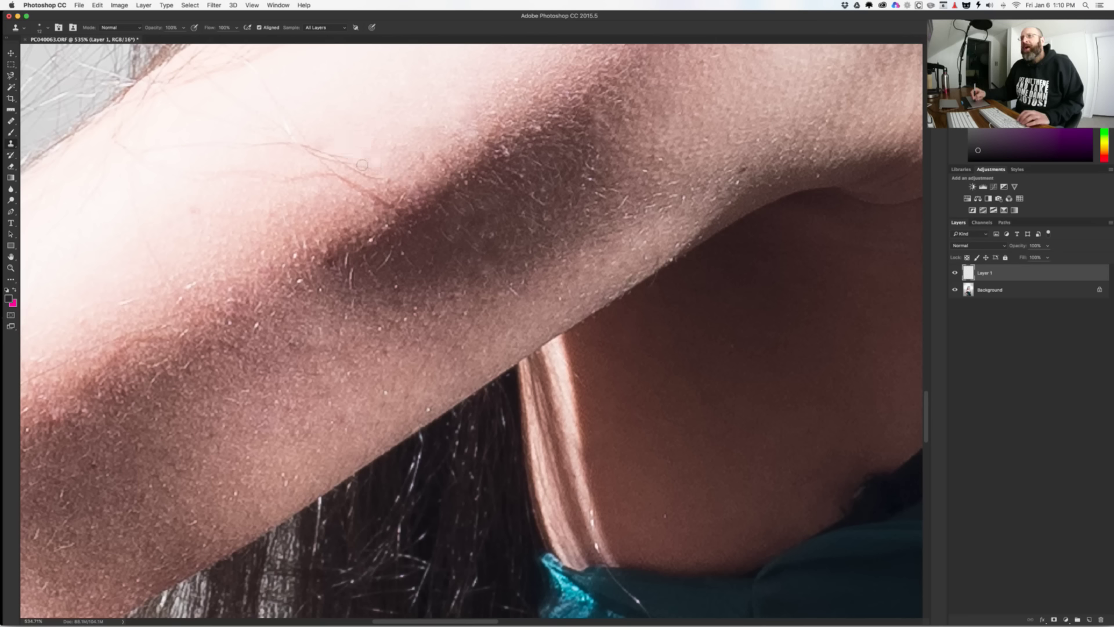
left_click_drag(336, 159, 349, 170)
Step: Remove the darker part of the crossing stray hairs beside the arm's shadow with the Healing Brush
key("j")
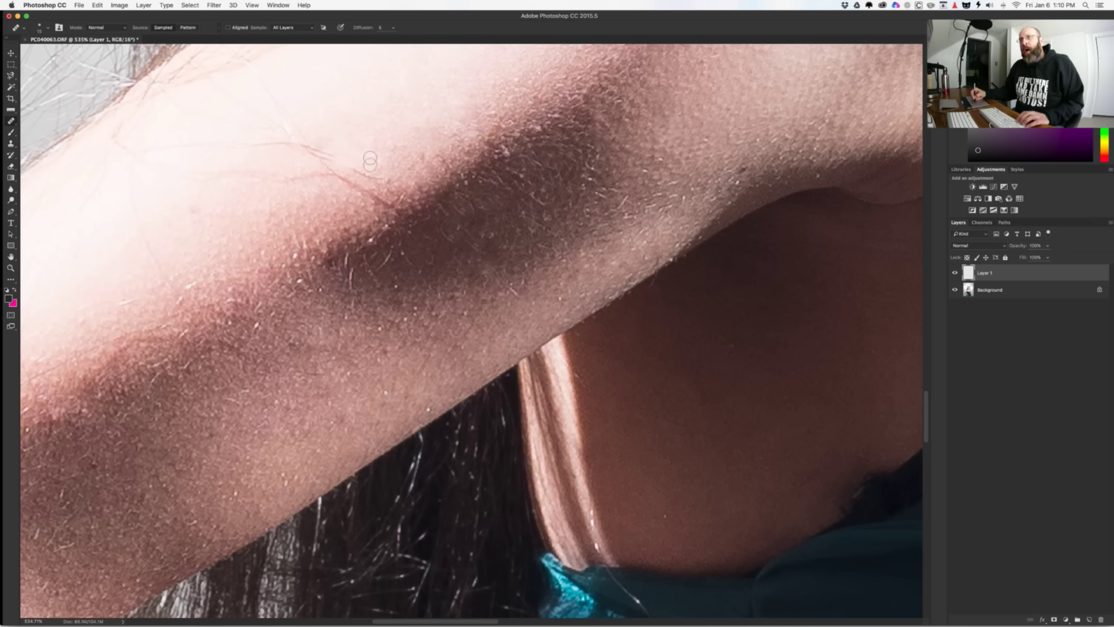
left_click_drag(365, 158, 406, 134)
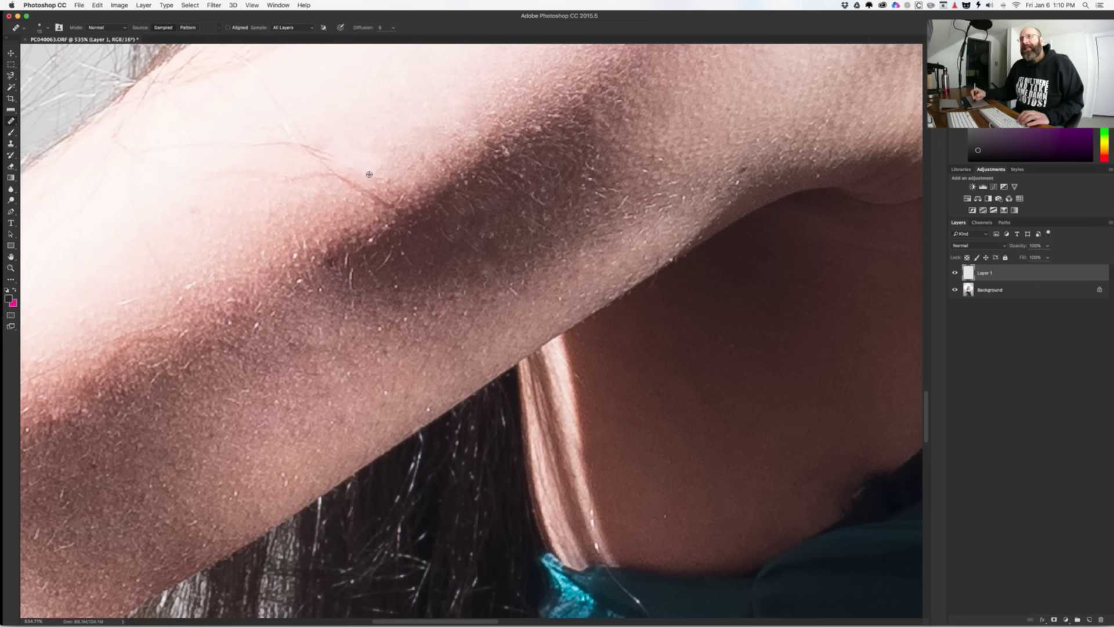
mouse_move(355, 196)
left_mouse_down()
mouse_move(372, 189)
mouse_move(325, 174)
left_mouse_up()
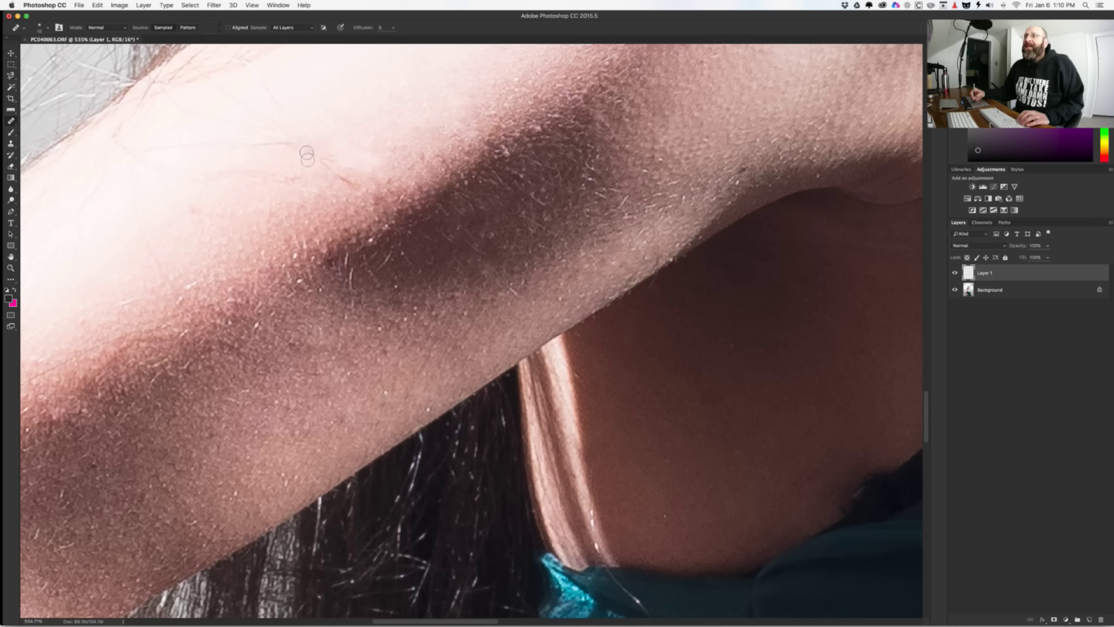
left_click_drag(338, 181, 352, 185)
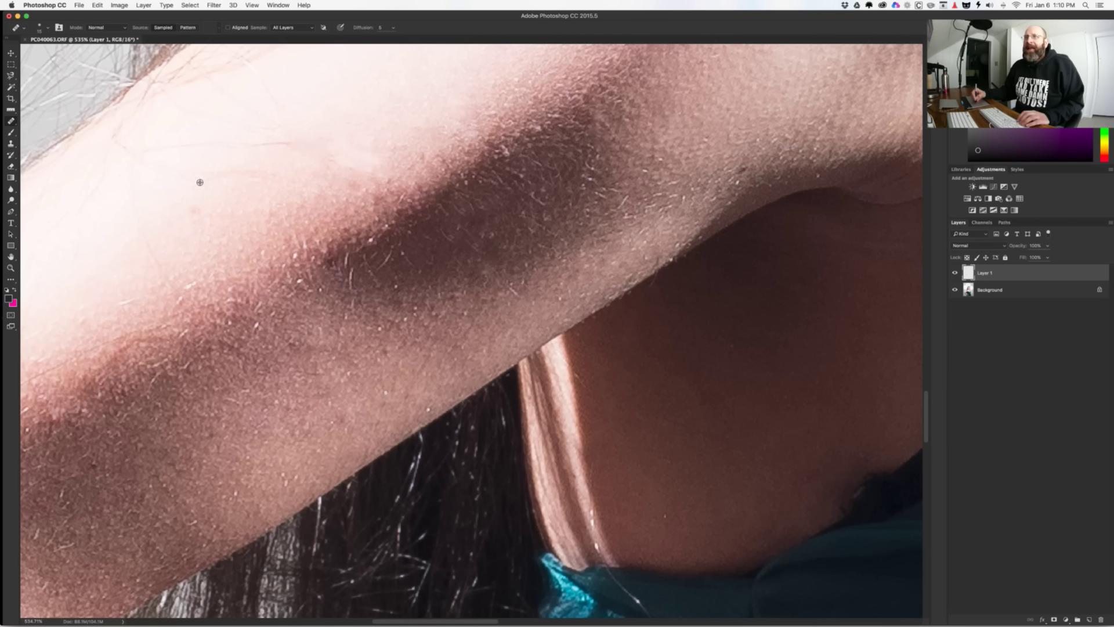
Step: Heal the faint remains of the long stray hairs across the brightly lit skin, sampling clean skin nearby
left_click(120, 227, "alt")
mouse_move(112, 194)
left_mouse_down()
mouse_move(133, 199)
mouse_move(145, 168)
mouse_move(202, 184)
mouse_move(263, 181)
mouse_move(231, 166)
mouse_move(242, 149)
mouse_move(281, 162)
mouse_move(277, 173)
left_mouse_up()
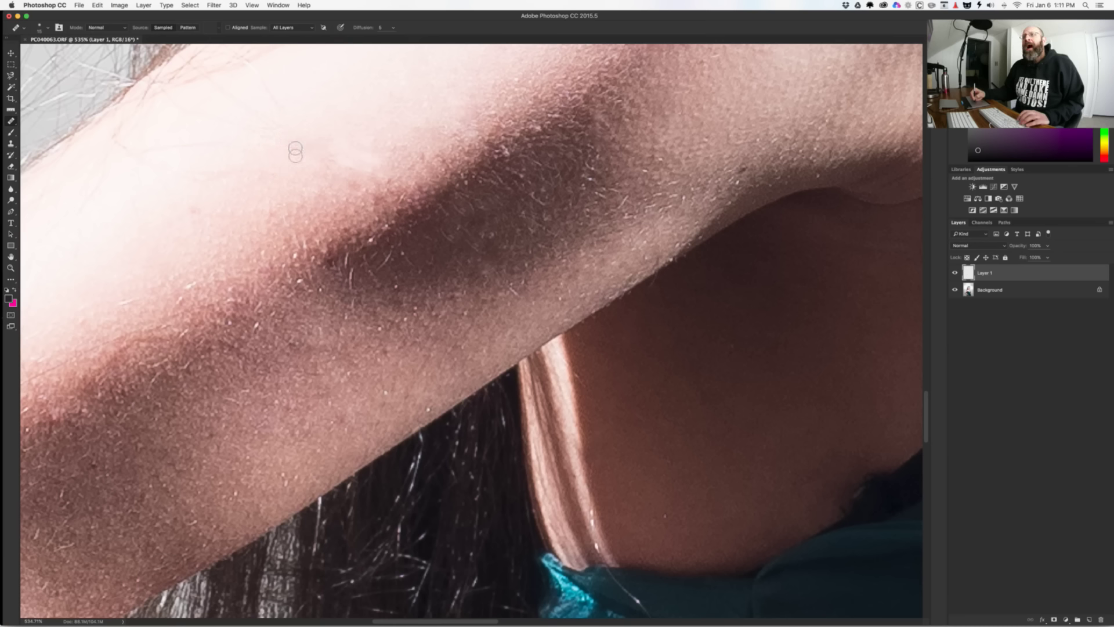
mouse_move(243, 146)
left_mouse_down()
mouse_move(295, 114)
mouse_move(258, 85)
mouse_move(297, 119)
mouse_move(256, 112)
mouse_move(274, 154)
mouse_move(249, 119)
mouse_move(286, 141)
mouse_move(253, 113)
mouse_move(290, 106)
mouse_move(265, 86)
mouse_move(278, 136)
left_mouse_up()
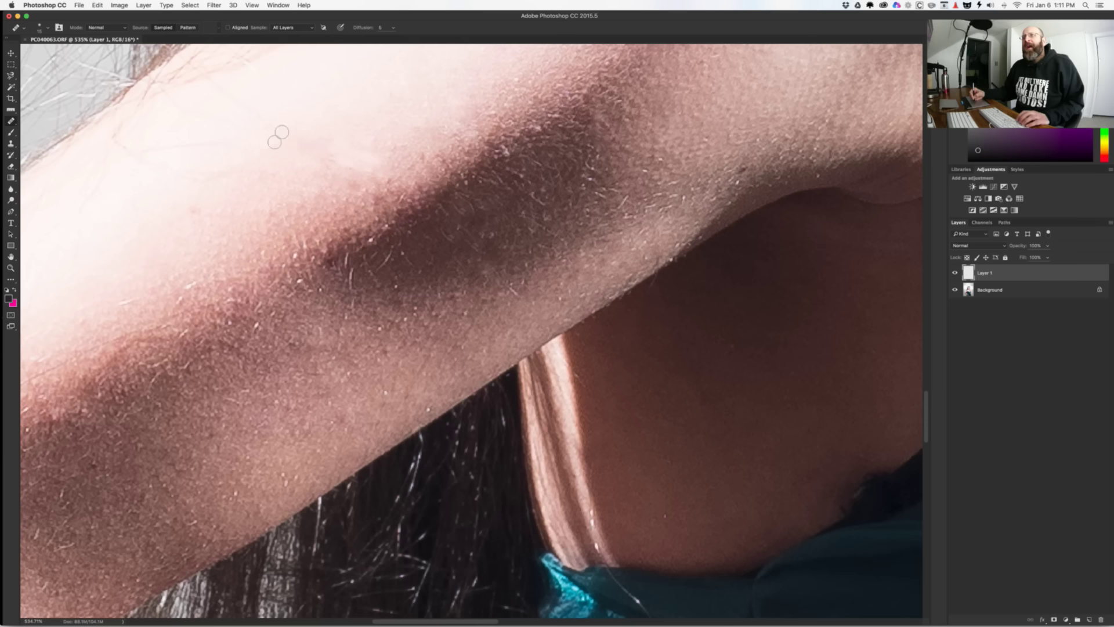
left_click(215, 111, "alt")
mouse_move(215, 111)
left_mouse_down()
mouse_move(242, 104)
mouse_move(261, 122)
mouse_move(199, 110)
mouse_move(223, 150)
mouse_move(186, 191)
mouse_move(228, 182)
mouse_move(199, 214)
mouse_move(160, 208)
mouse_move(254, 281)
left_mouse_up()
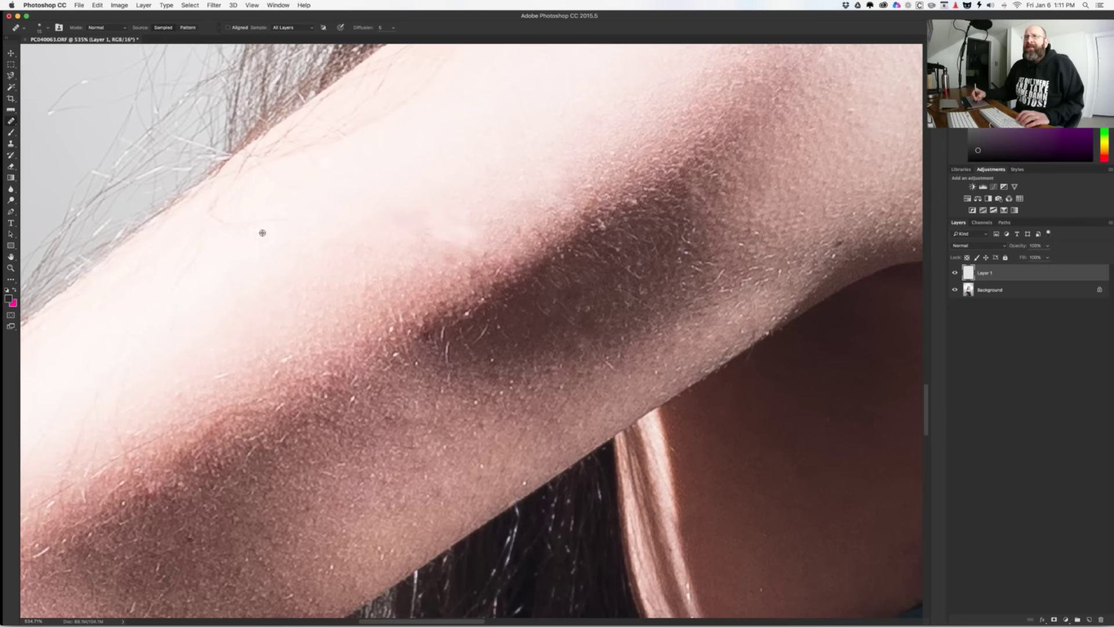
Step: Heal the fine stray hairs and spots along the edge between the arm's bright highlight and its shaded underside
mouse_move(239, 220)
left_mouse_down()
mouse_move(298, 224)
mouse_move(291, 231)
mouse_move(291, 219)
mouse_move(237, 231)
mouse_move(289, 234)
mouse_move(305, 201)
mouse_move(264, 176)
mouse_move(306, 194)
mouse_move(319, 169)
mouse_move(300, 161)
mouse_move(309, 228)
mouse_move(386, 149)
left_mouse_up()
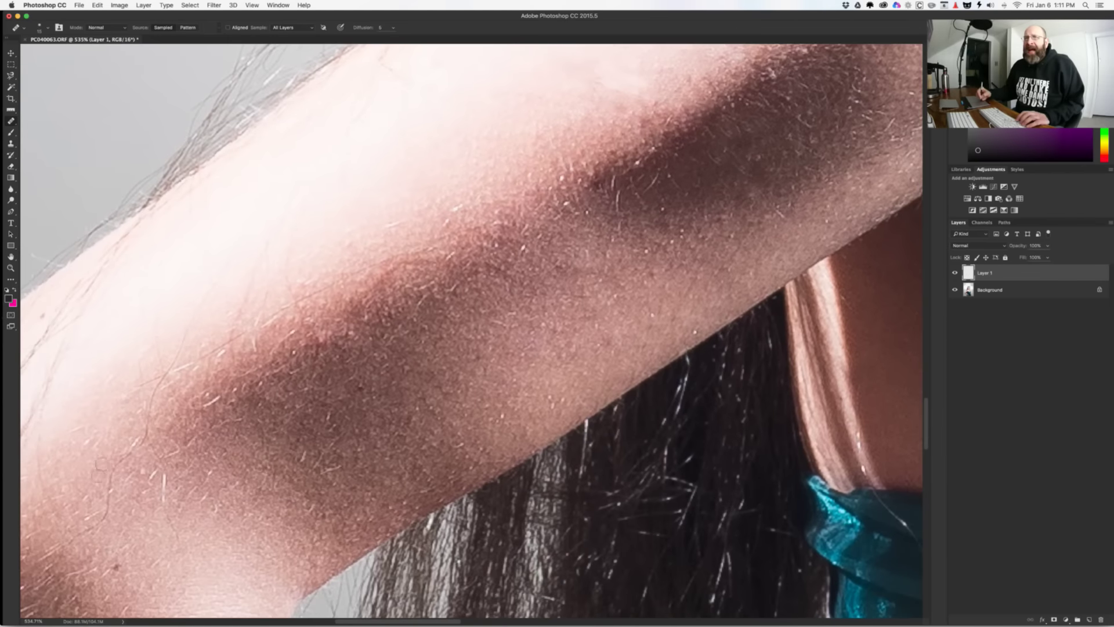
left_click_drag(126, 452, 176, 419)
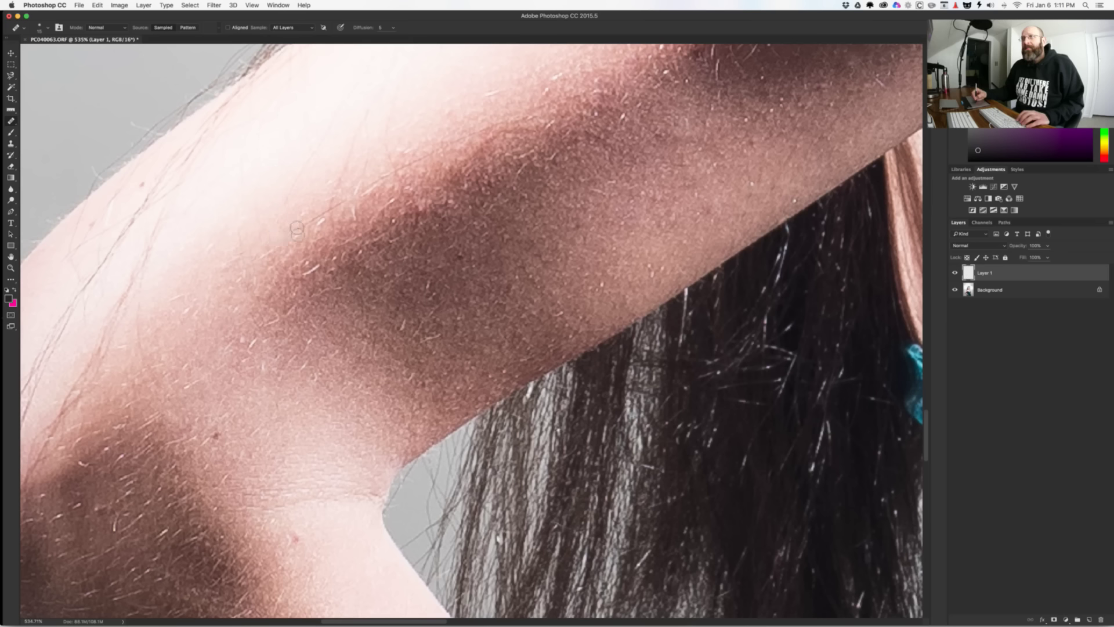
left_click(343, 273)
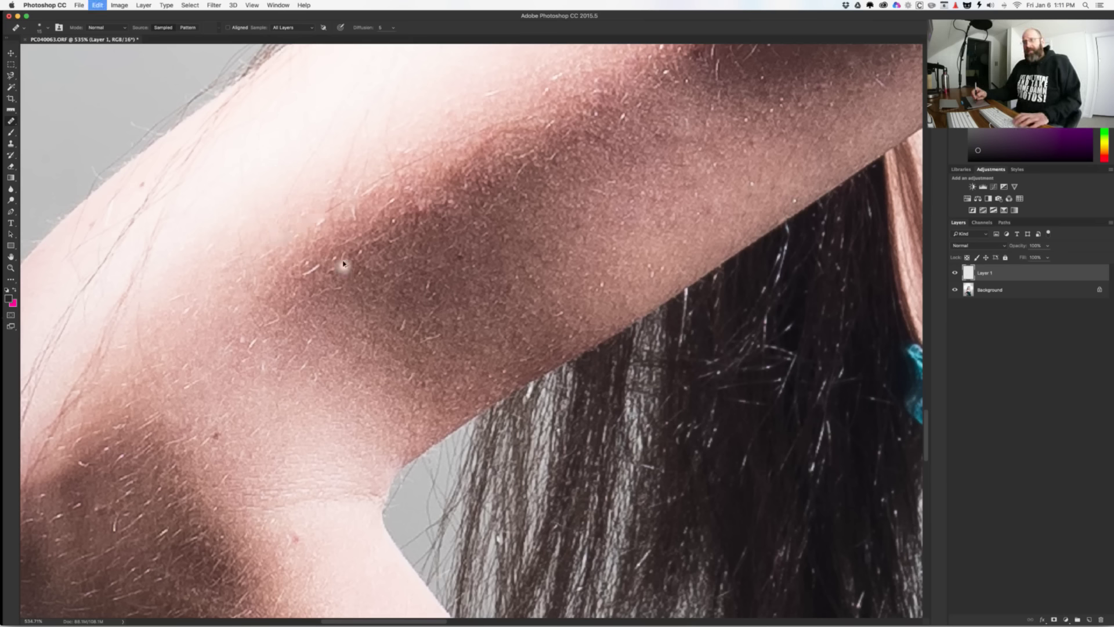
left_click(340, 270)
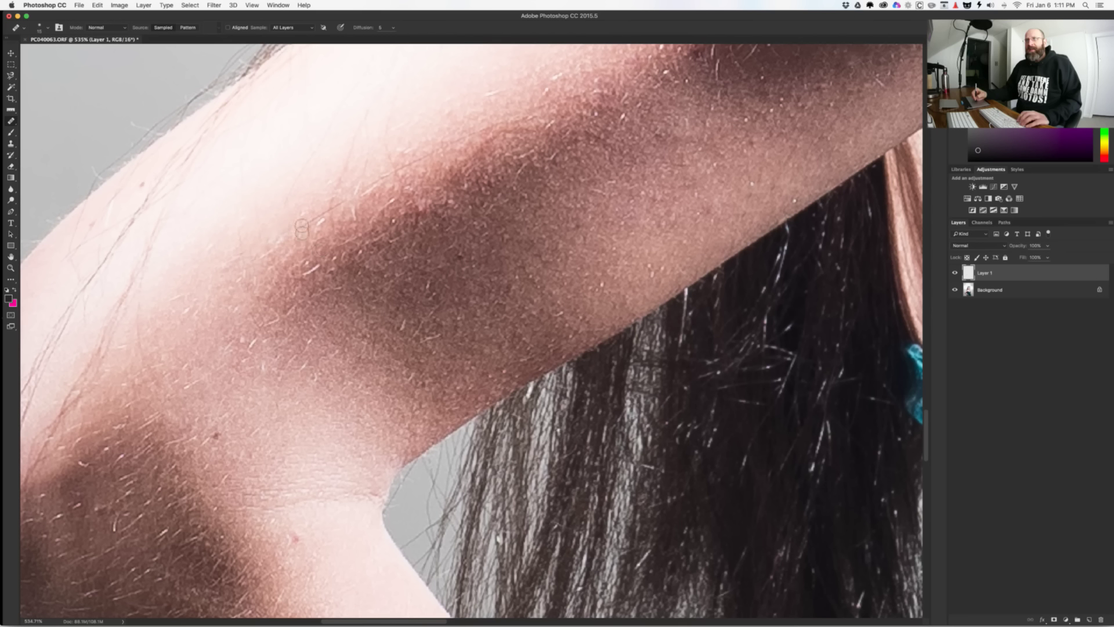
left_click(340, 212)
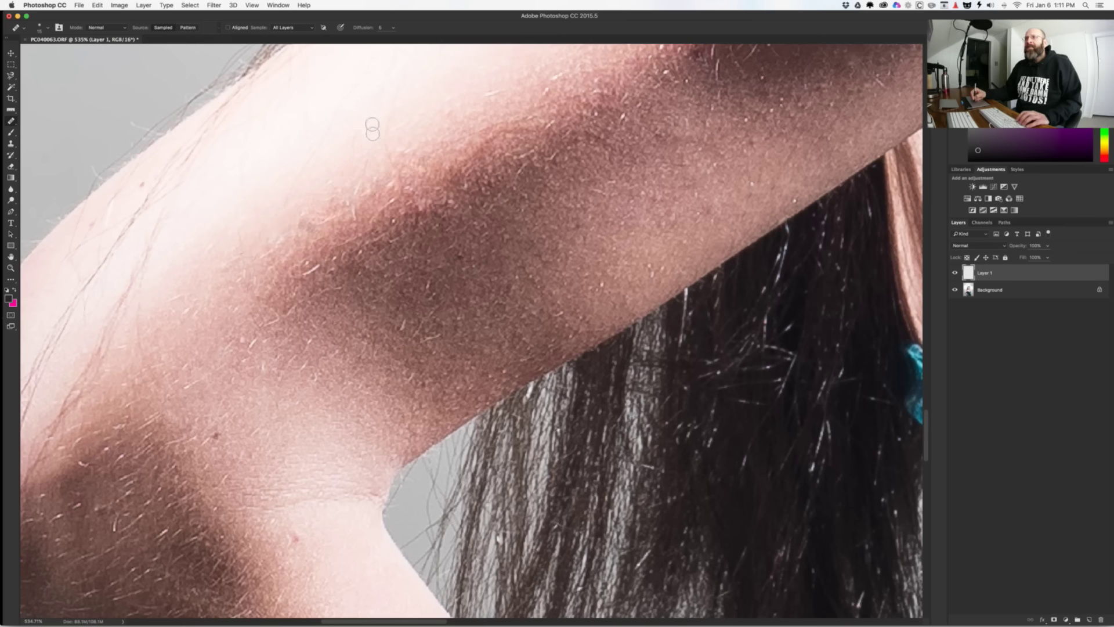
scroll(368, 184, "up", 2)
scroll(368, 185, "up", 3)
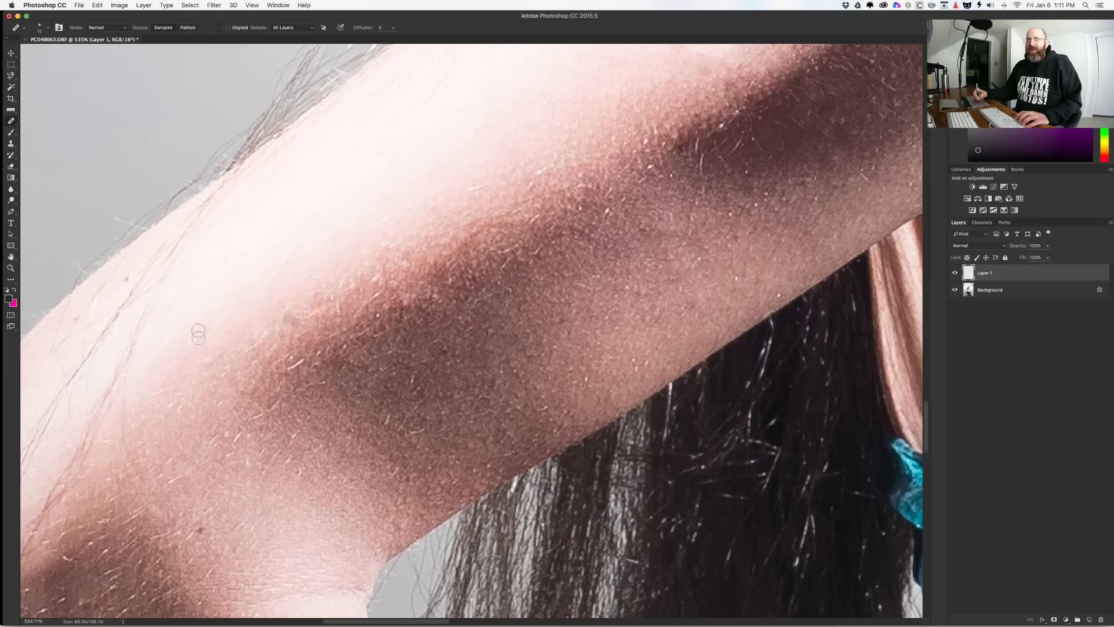
Step: Clone clean skin over the upper stretch of the long stray hairs crossing the bright skin above the elbow
left_click_drag(199, 326, 408, 385)
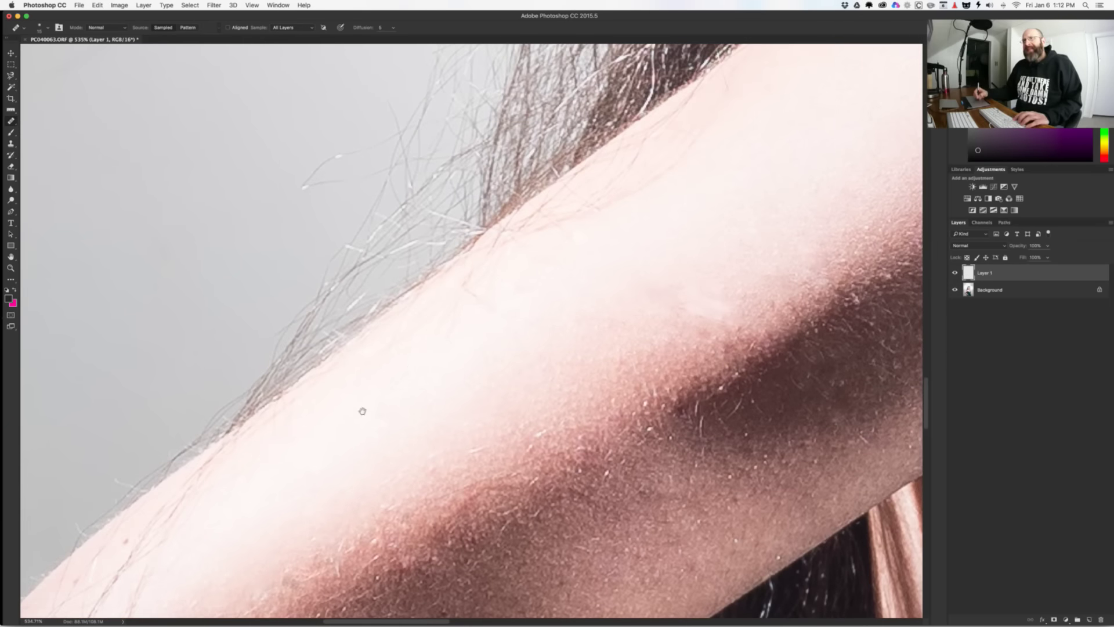
left_click_drag(363, 406, 597, 194)
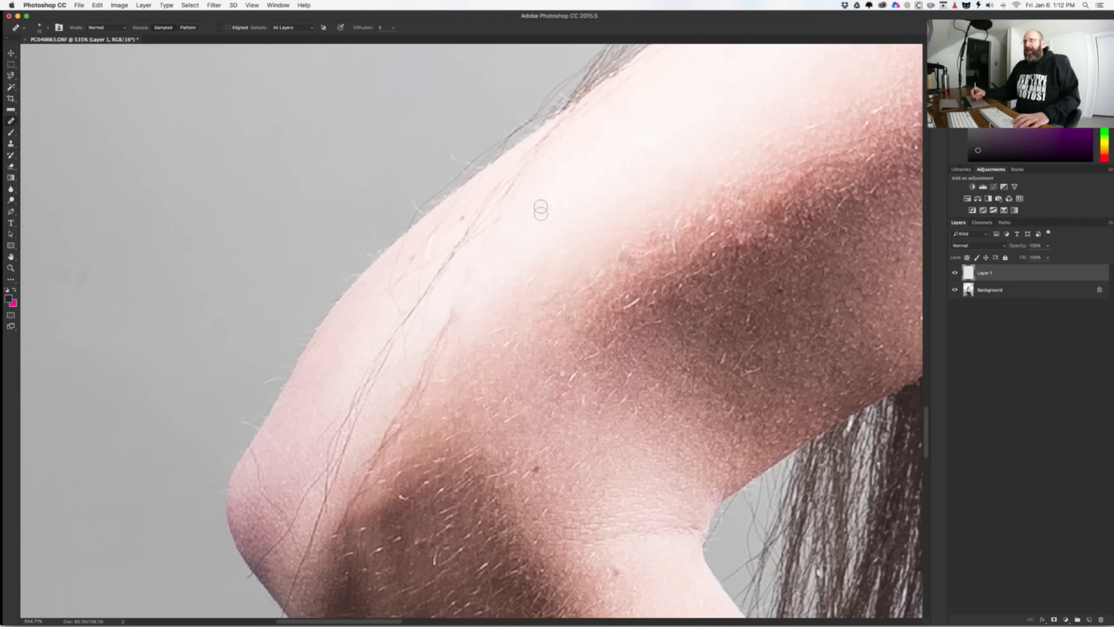
key("s")
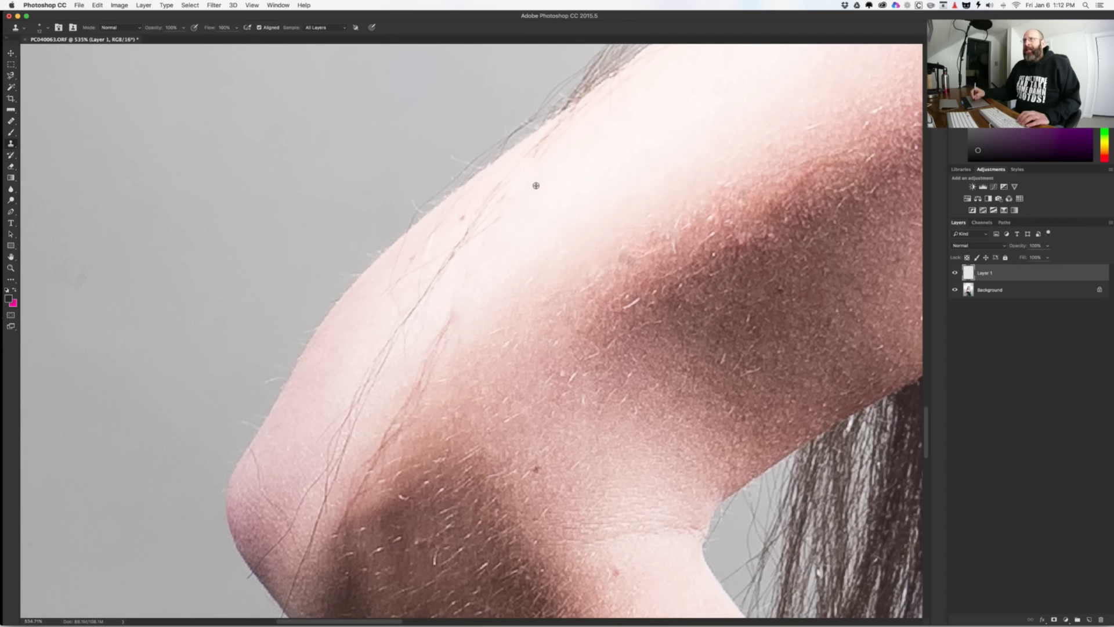
left_click_drag(541, 158, 555, 138)
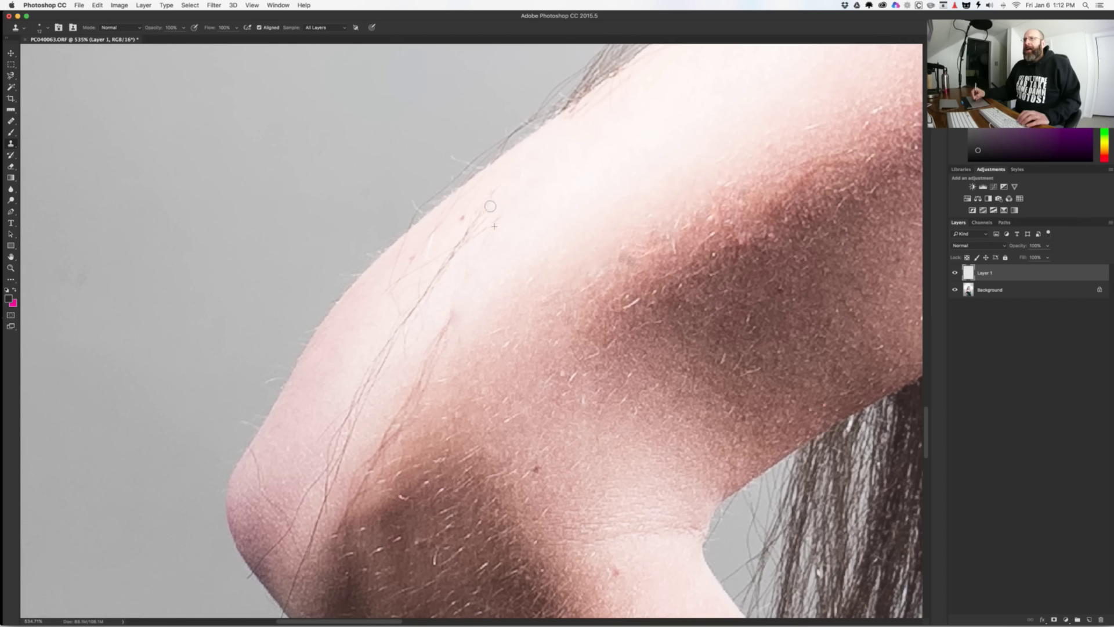
left_click_drag(461, 253, 471, 242)
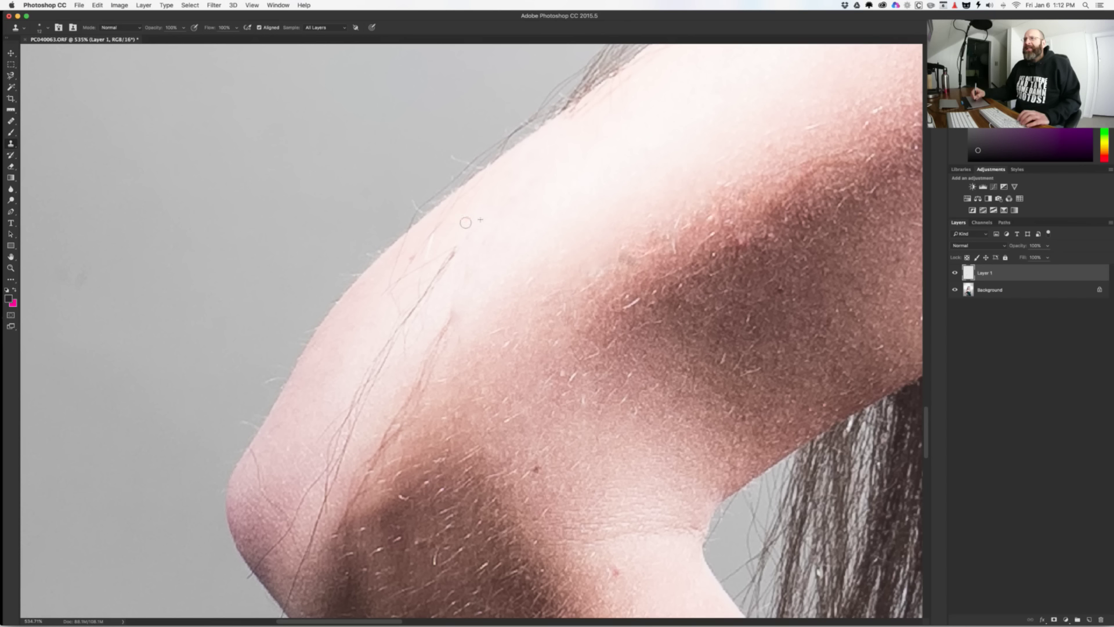
left_click(450, 231, "alt")
mouse_move(456, 256)
left_mouse_down()
mouse_move(428, 306)
mouse_move(449, 282)
mouse_move(424, 283)
mouse_move(468, 265)
mouse_move(448, 368)
left_mouse_up()
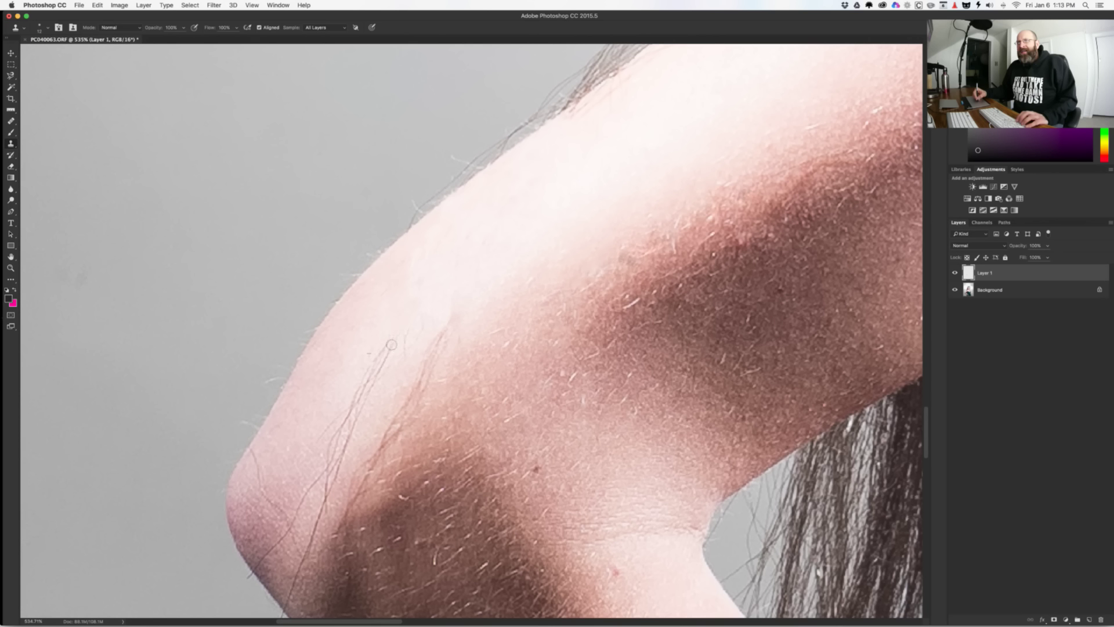
Step: Continue cloning out the dark stray hairs where they run down the lit skin toward the elbow
left_click_drag(376, 371, 388, 343)
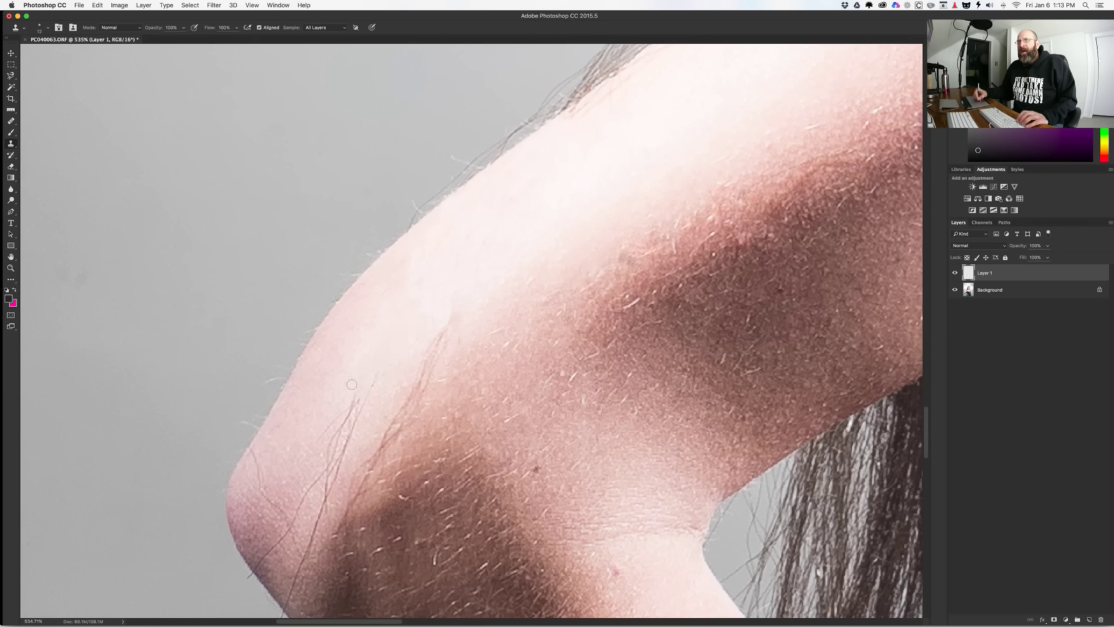
left_click_drag(352, 384, 337, 404)
left_click_drag(320, 443, 330, 448)
left_click(335, 439)
left_click(349, 430)
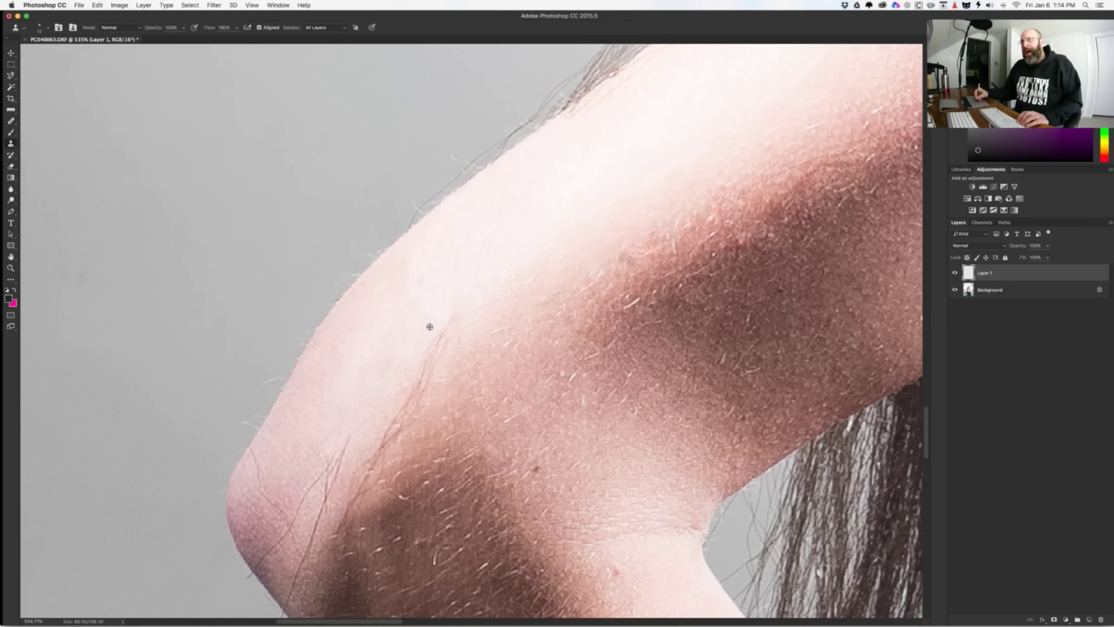
Step: Remove the stray hairs beside the elbow's shadow and across the elbow, switching from the Clone Stamp to the Healing Brush
left_click(460, 335, "alt")
mouse_move(438, 355)
left_mouse_down()
mouse_move(432, 387)
mouse_move(417, 363)
mouse_move(425, 347)
mouse_move(416, 387)
mouse_move(402, 372)
mouse_move(409, 405)
left_mouse_up()
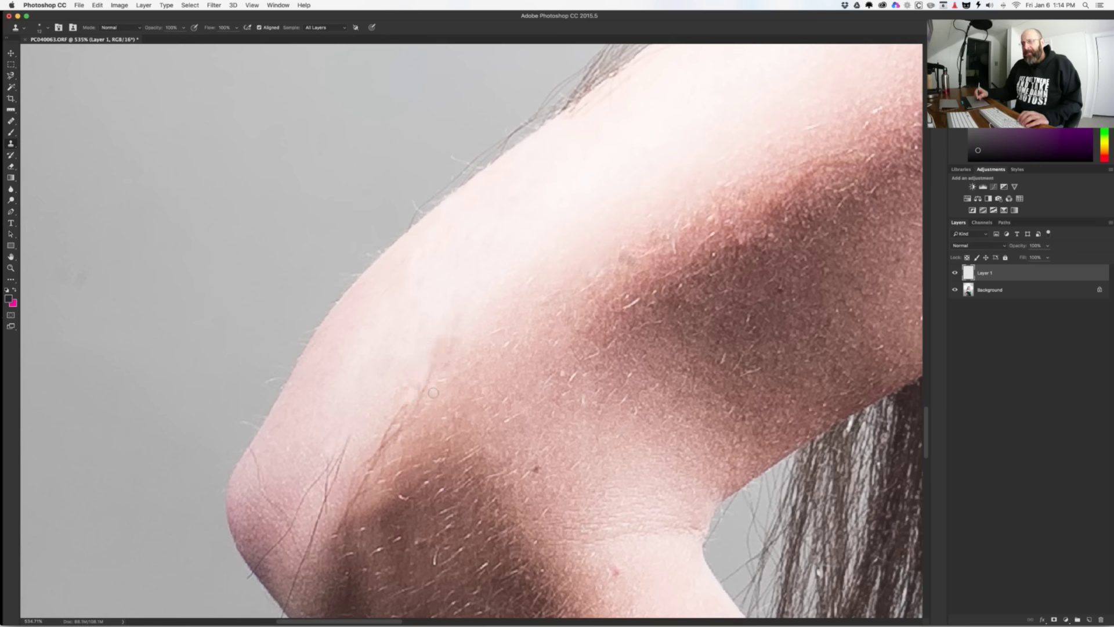
key("super+z")
key("j")
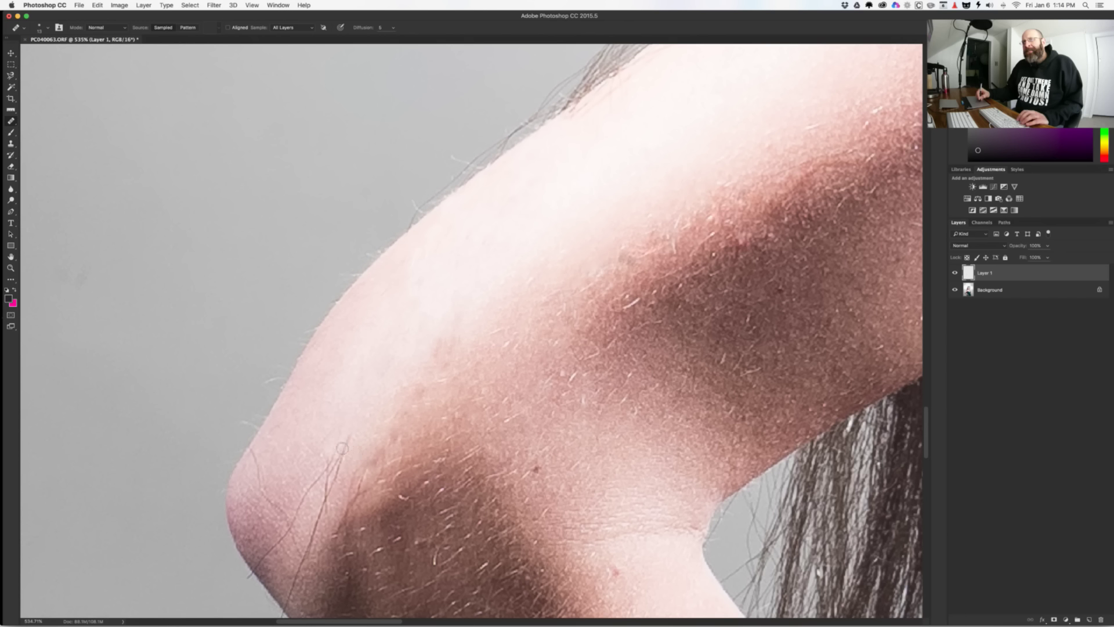
mouse_move(343, 448)
left_mouse_down()
mouse_move(352, 476)
mouse_move(341, 469)
mouse_move(323, 487)
left_mouse_up()
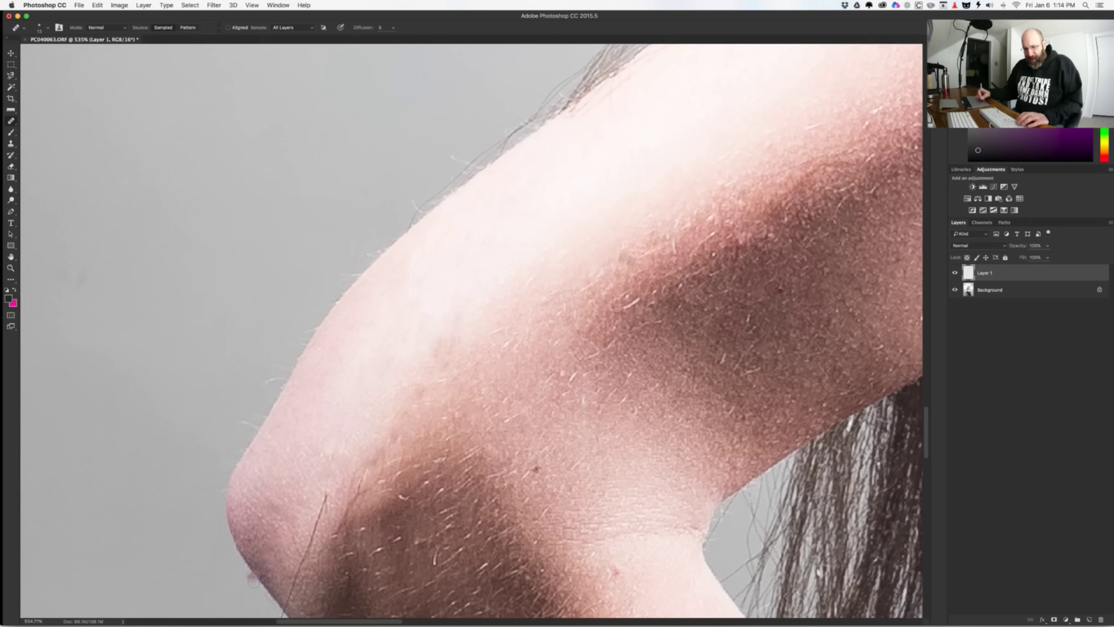
Step: Clone out the long hair extending from the gray background across the elbow's outline, sampling clean background beside it
key("s")
scroll(255, 572, "up", 3)
scroll(248, 517, "down", 5)
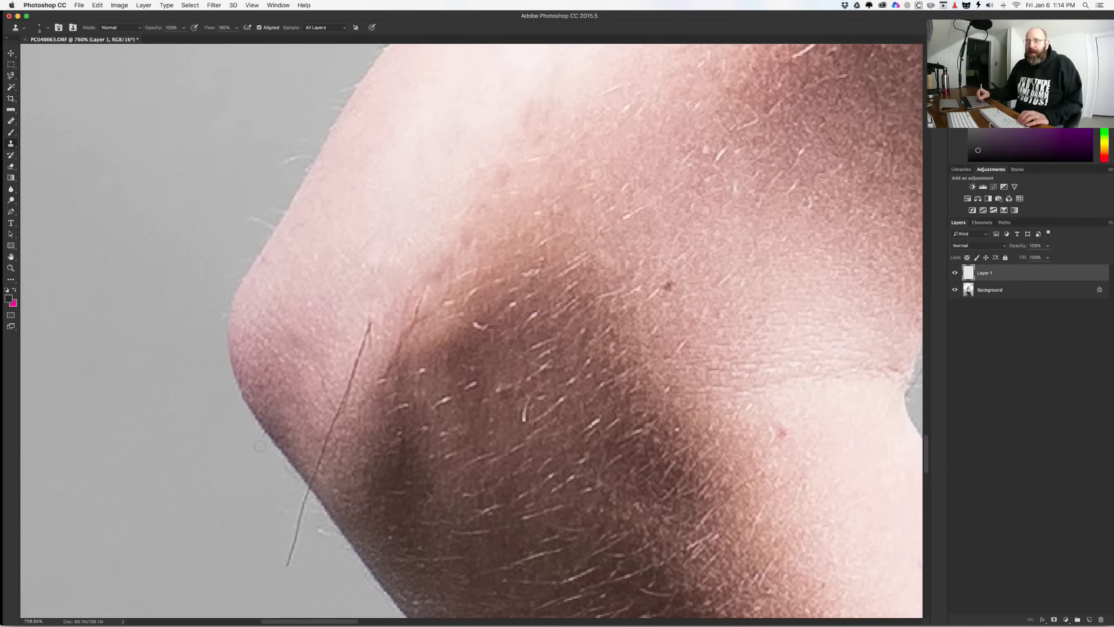
left_click(268, 564, "alt")
mouse_move(287, 569)
left_mouse_down()
mouse_move(314, 415)
mouse_move(350, 339)
mouse_move(350, 390)
mouse_move(342, 379)
mouse_move(370, 326)
left_mouse_up()
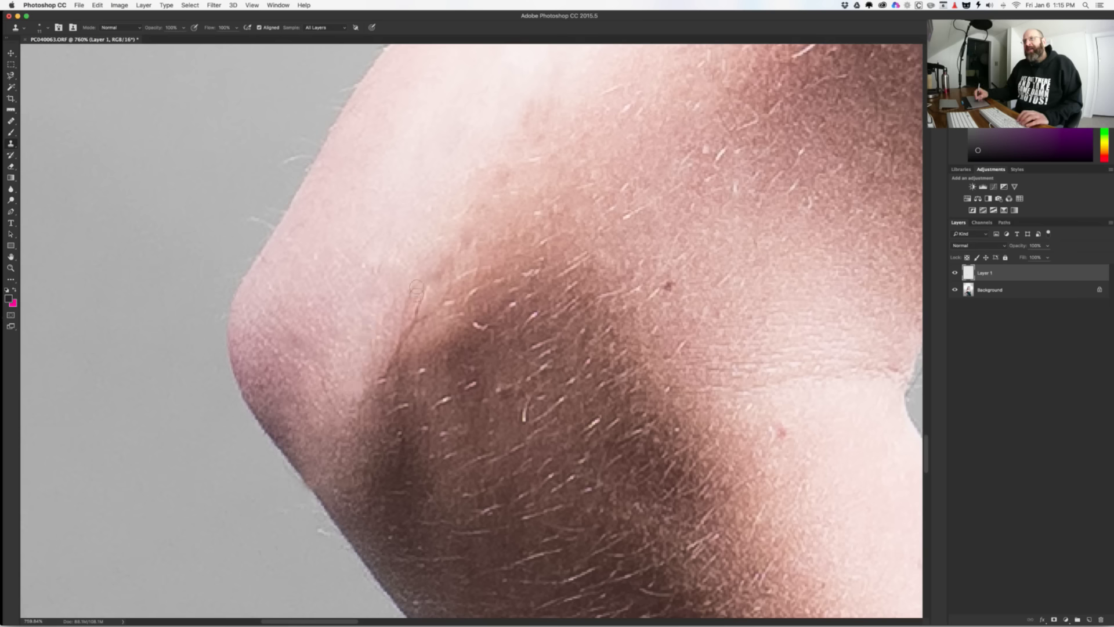
Step: Heal the last short hair along the elbow's shadow edge, sampling clean skin beside it
key("j")
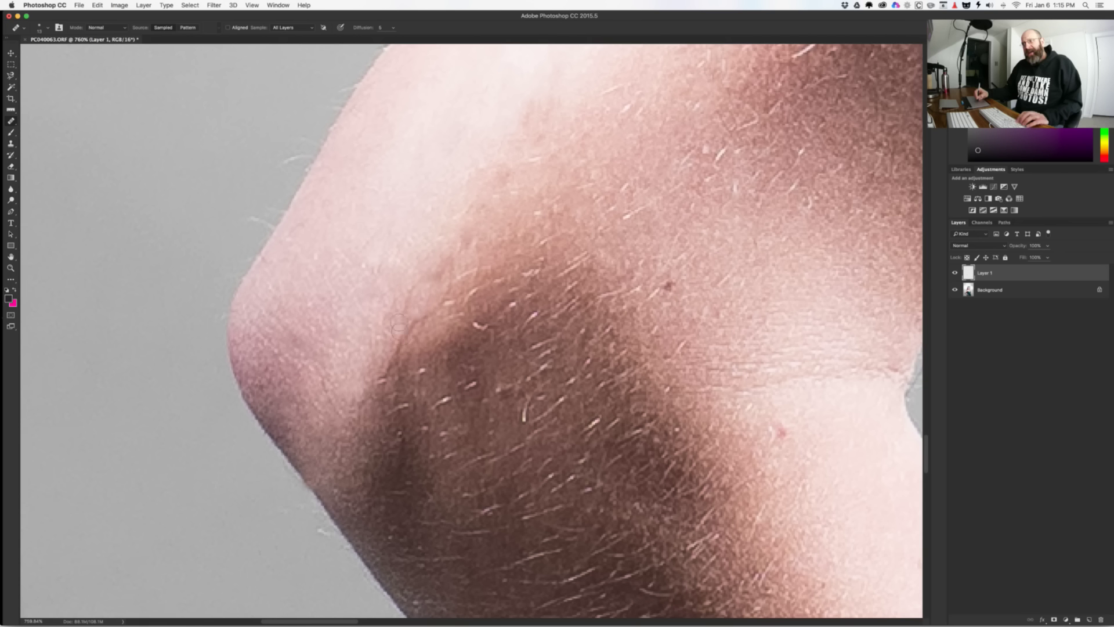
left_click(392, 322, "alt")
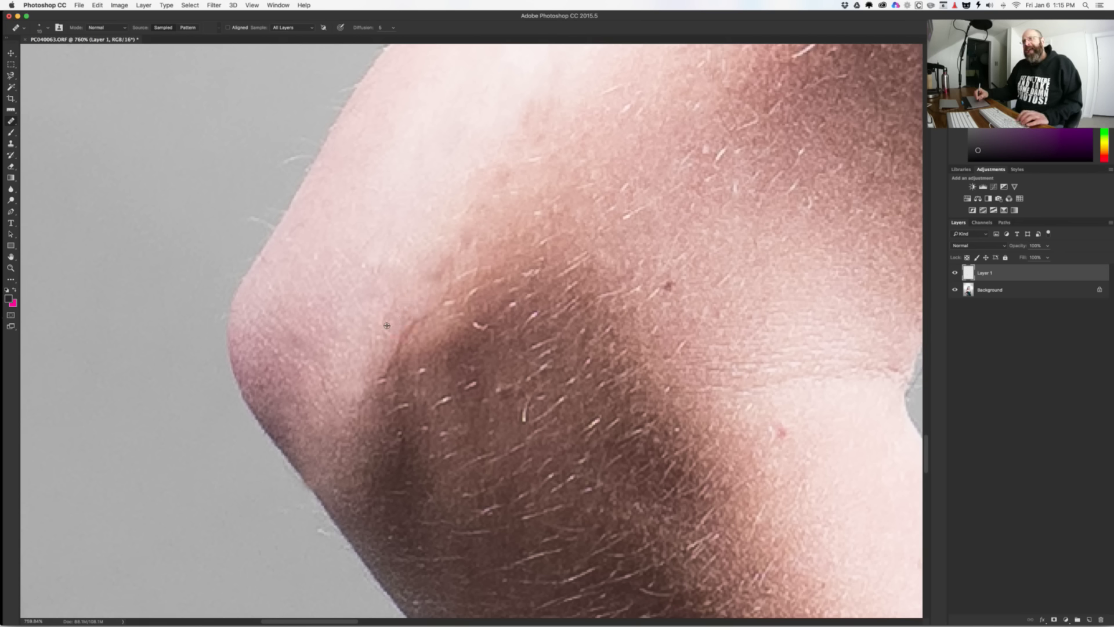
left_click_drag(415, 318, 393, 343)
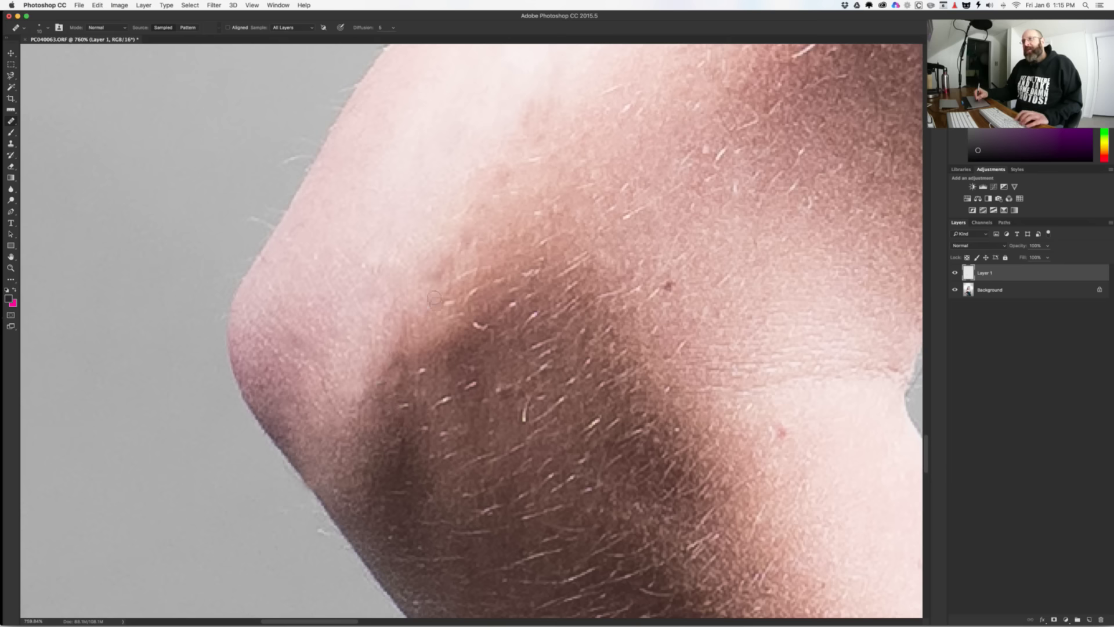
Step: Review the whole arm at a wider view and examine the shoulder and chest for remaining blemishes
scroll(479, 279, "down", 5)
scroll(480, 279, "right", 5)
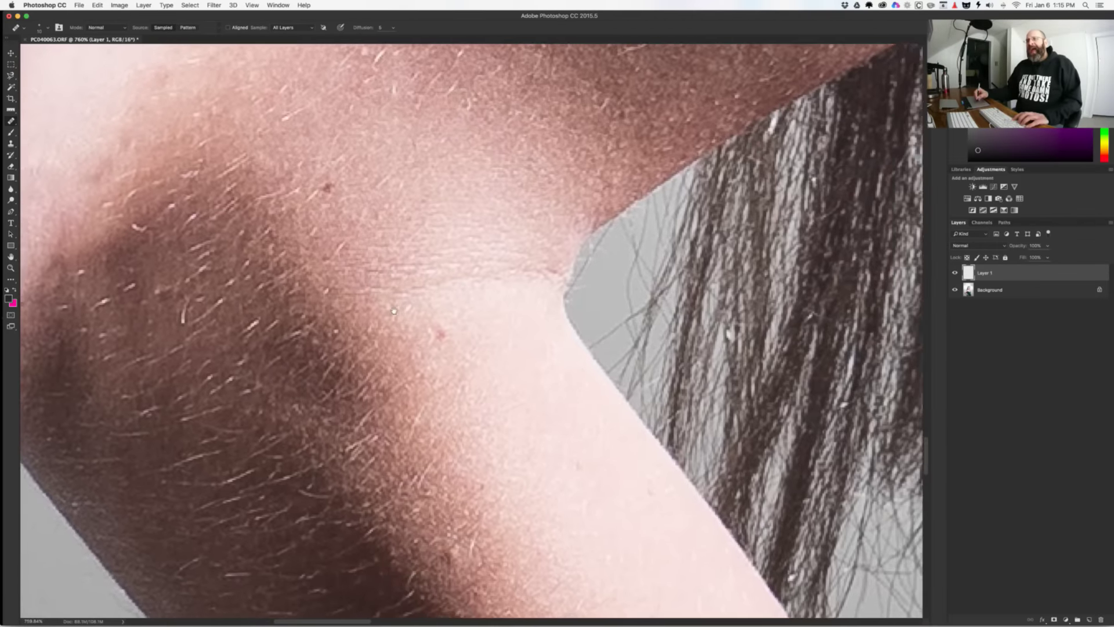
scroll(476, 268, "down", 10)
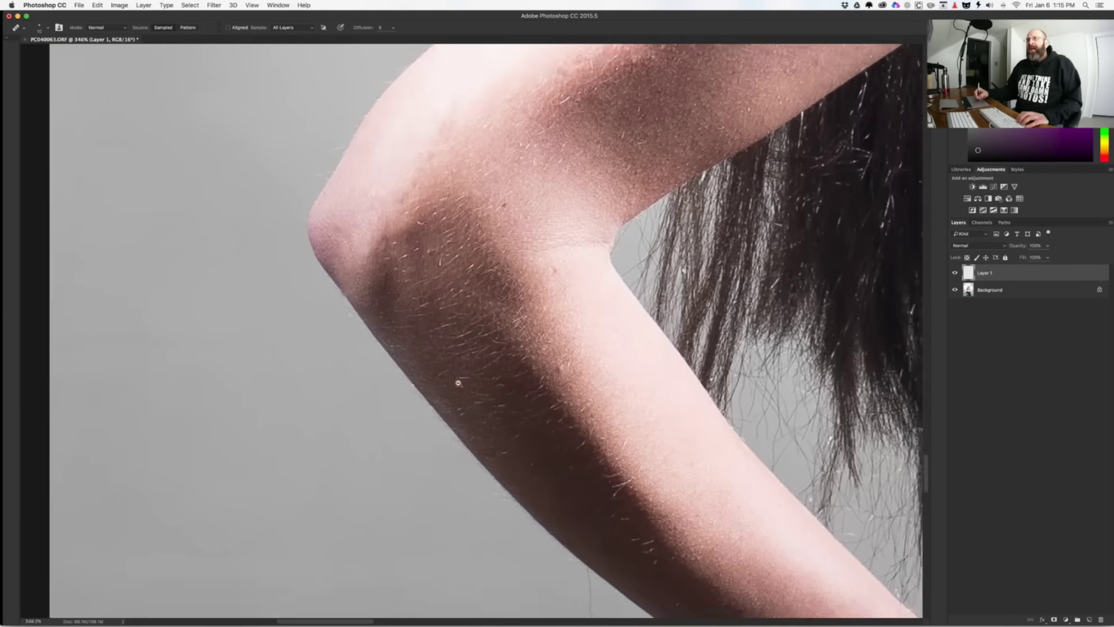
scroll(472, 366, "right", 5)
scroll(472, 365, "up", 1)
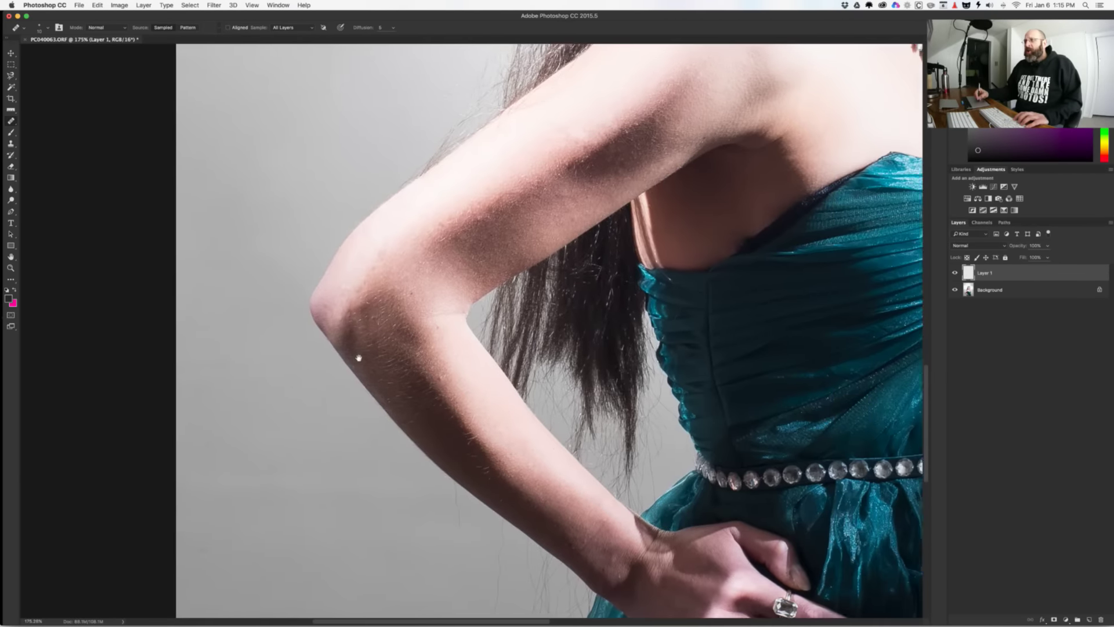
scroll(423, 410, "up", 6)
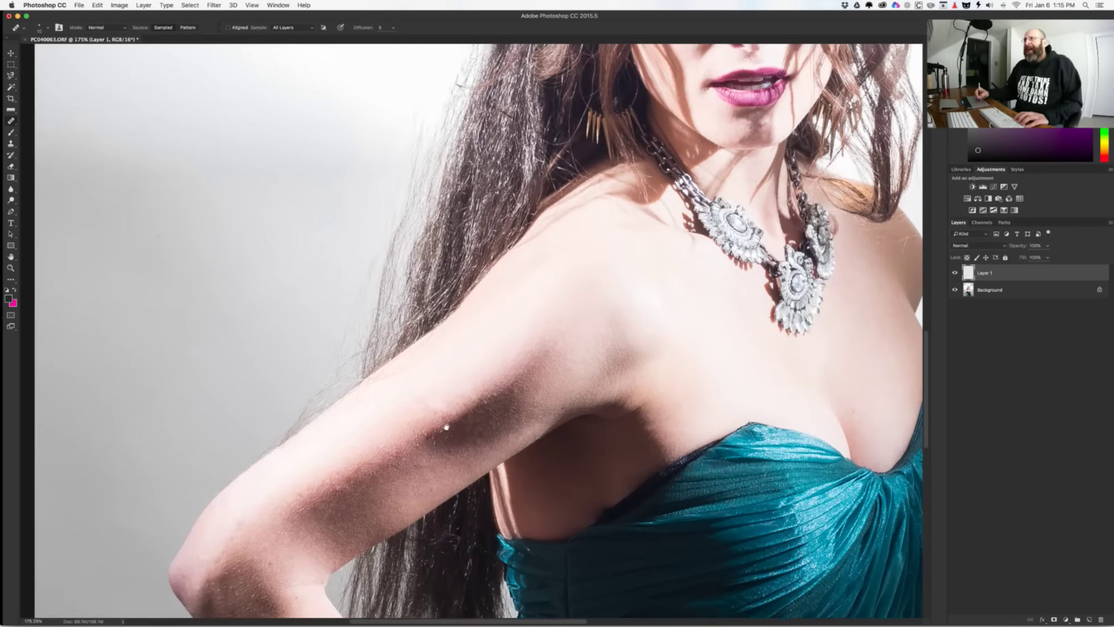
scroll(433, 379, "up", 5)
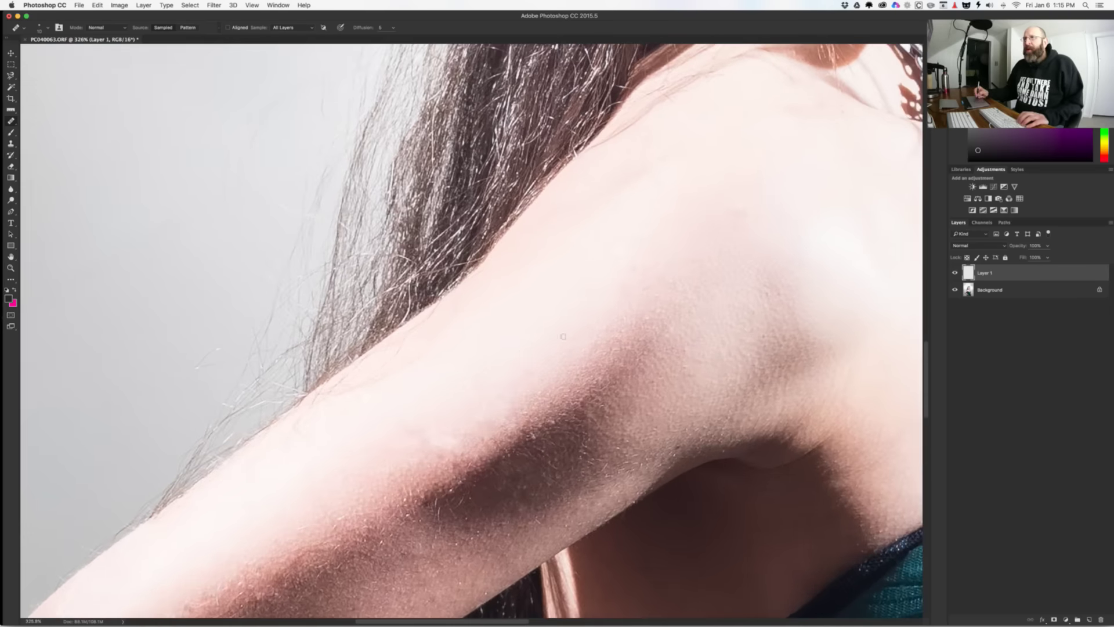
left_click_drag(582, 318, 454, 354)
scroll(454, 355, "right", 10)
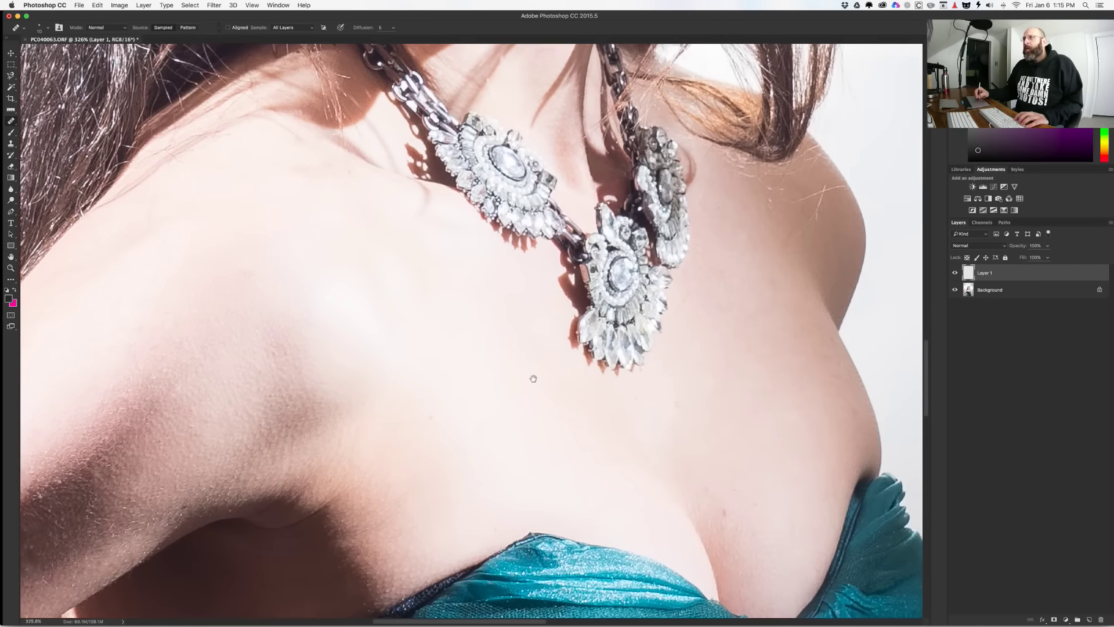
scroll(379, 353, "right", 5)
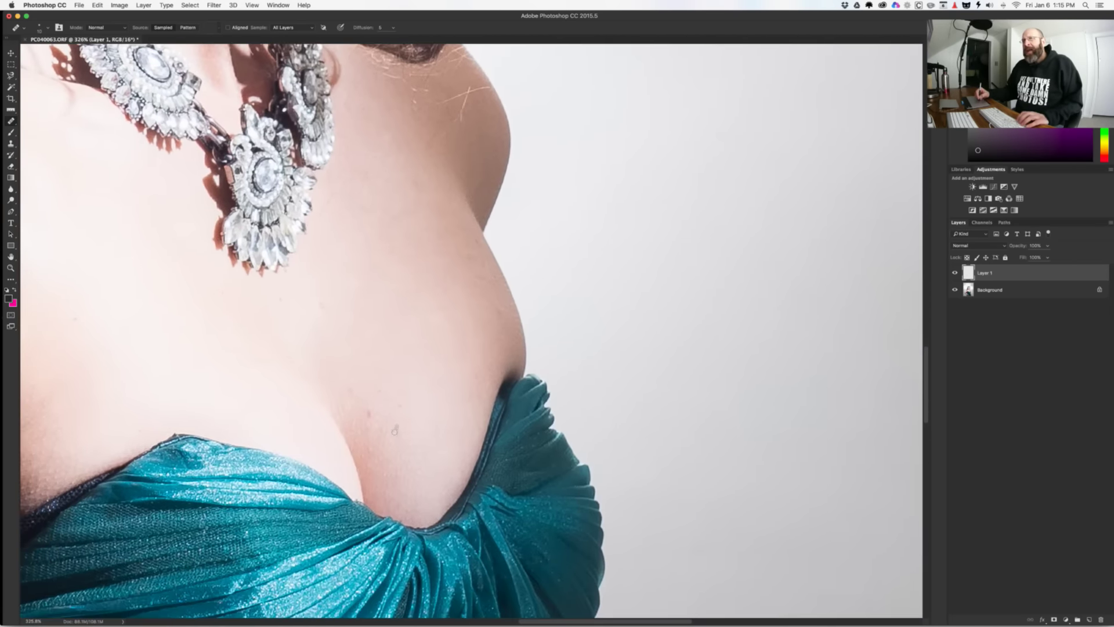
Step: Heal the small dark spots on the chest above the neckline and the light crossing hairs on the far shoulder
scroll(358, 422, "up", 3)
left_click_drag(356, 423, 358, 423)
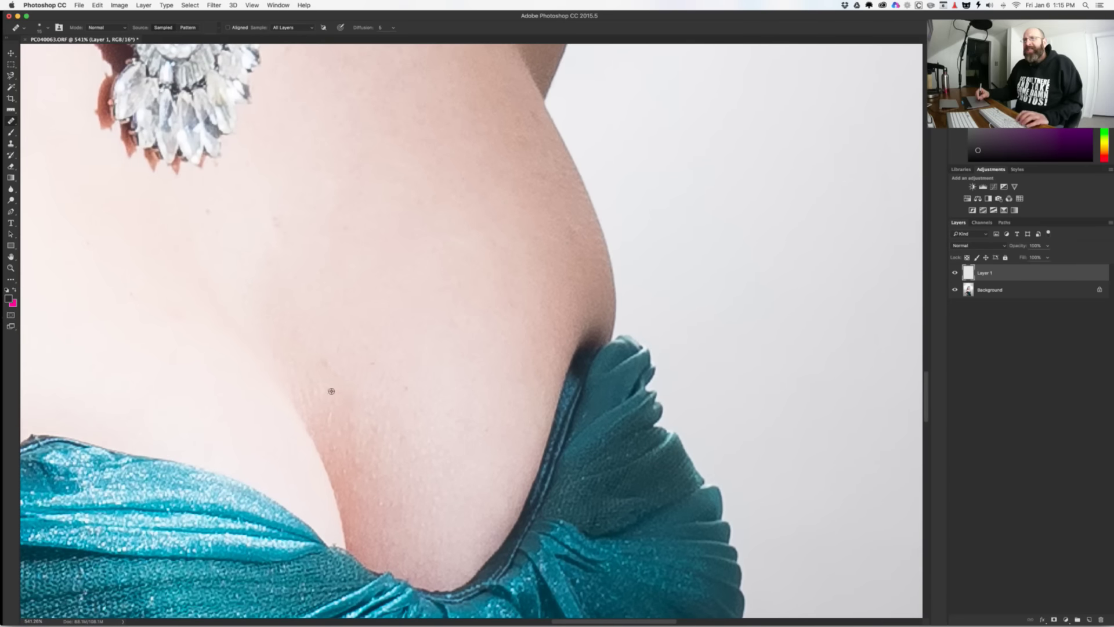
scroll(427, 446, "up", 3)
scroll(427, 447, "up", 5)
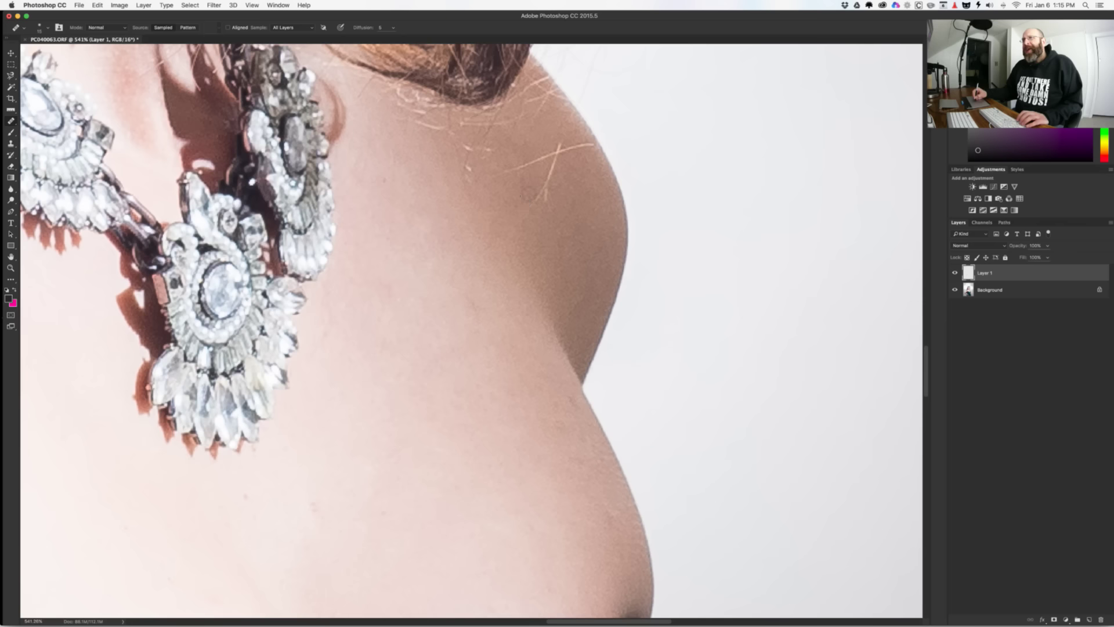
left_click(558, 151)
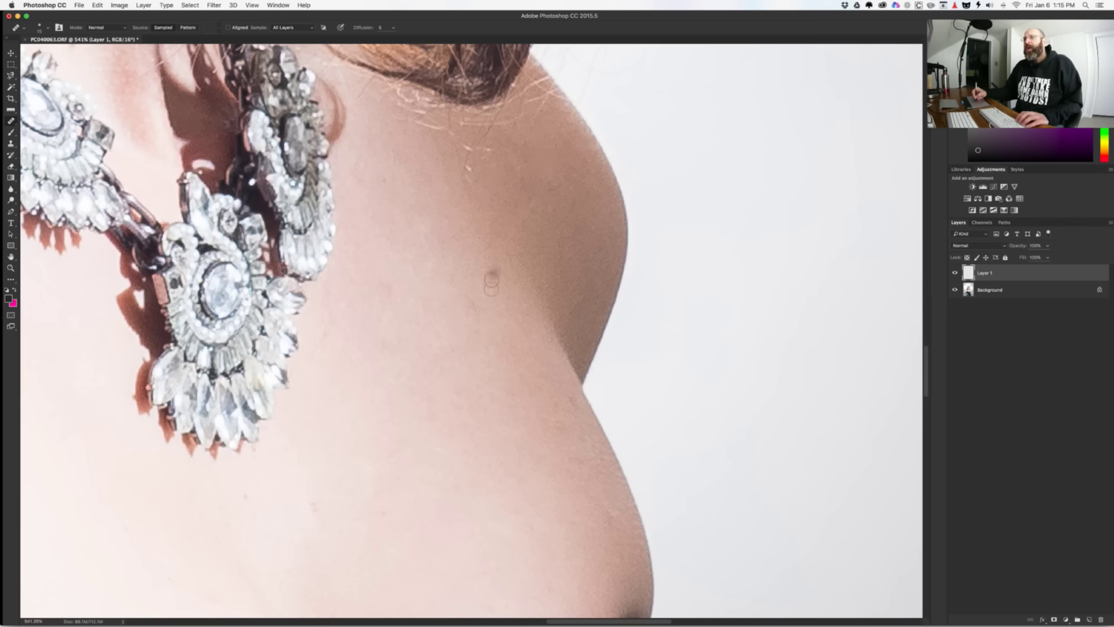
Step: Examine the shoulders, chest, neck, chin and upper dress for remaining blemishes and stray hairs
scroll(485, 299, "down", 2)
scroll(236, 459, "left", 10)
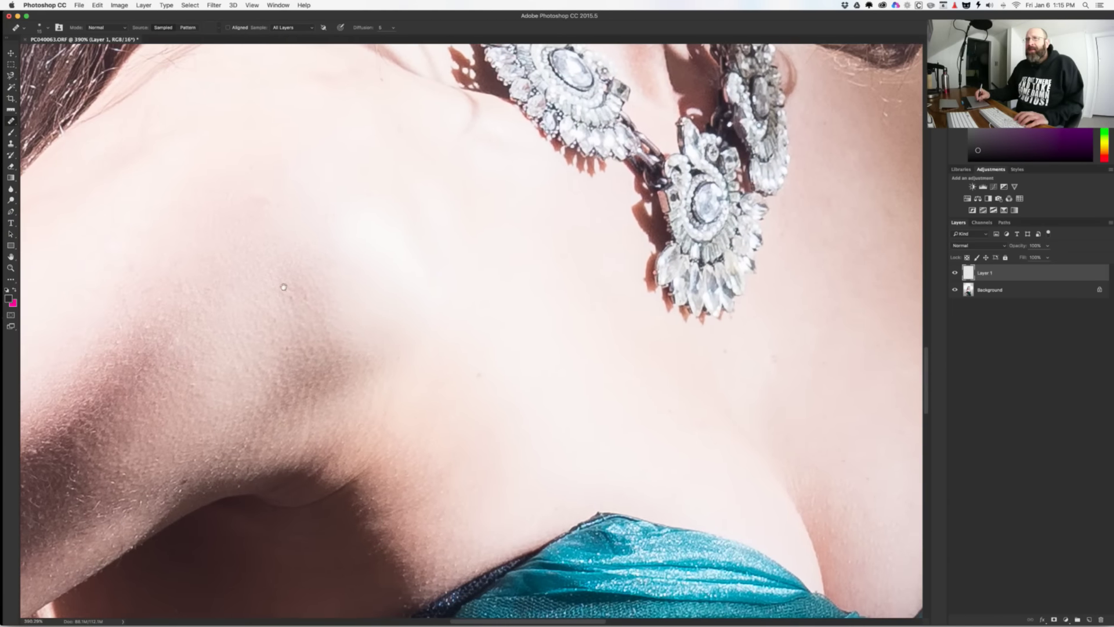
scroll(291, 325, "up", 7)
scroll(290, 325, "right", 2)
scroll(278, 346, "right", 1)
scroll(278, 347, "up", 1)
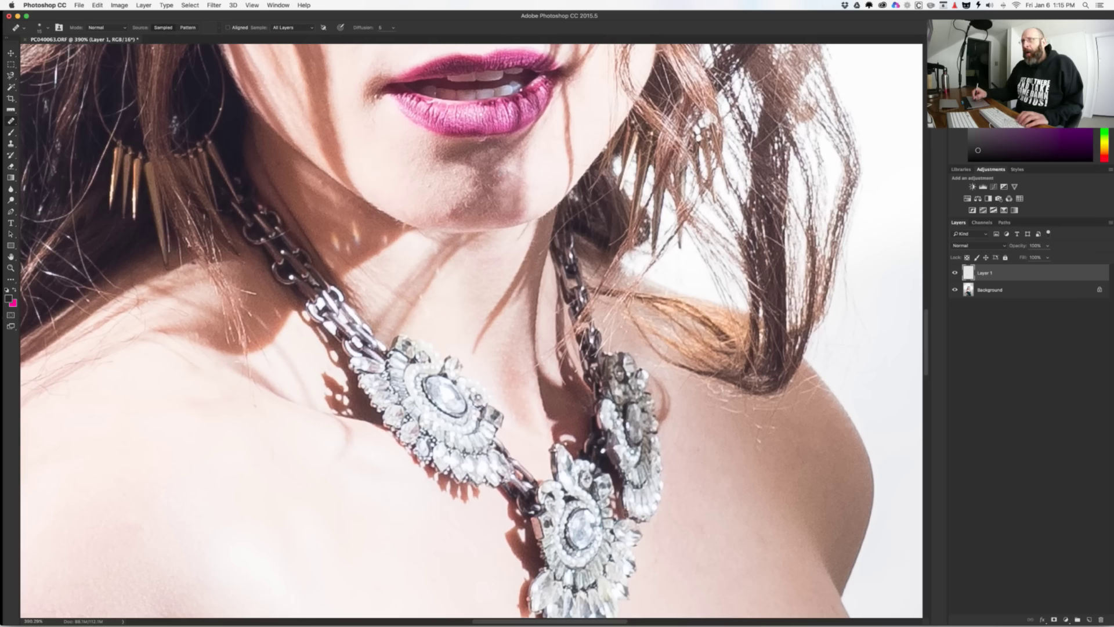
scroll(500, 189, "up", 3)
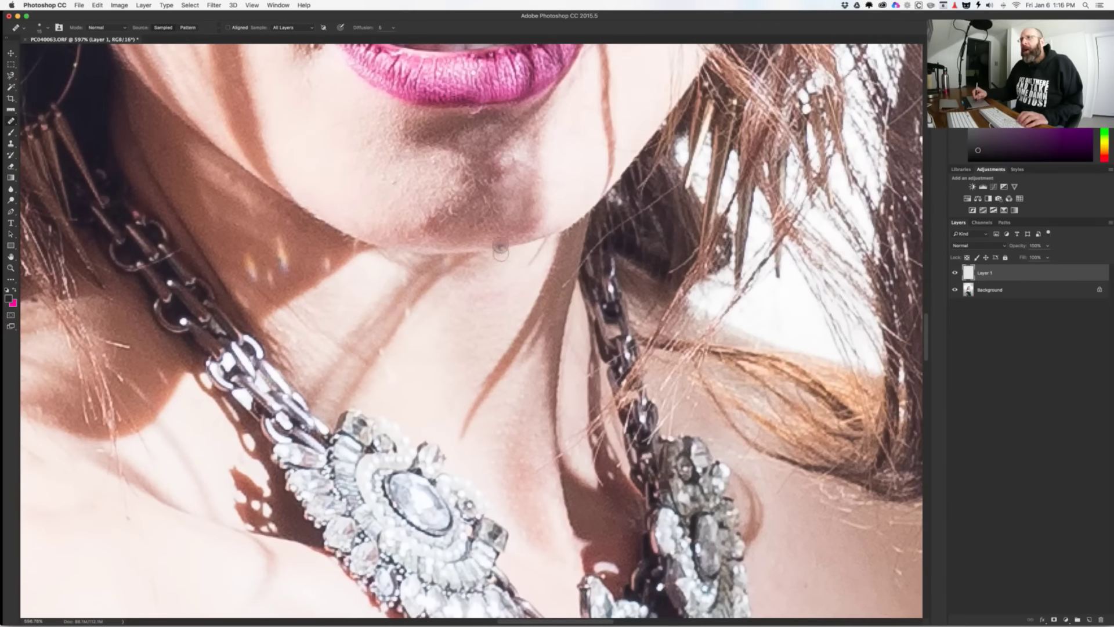
scroll(490, 283, "down", 4)
scroll(493, 293, "up", 2)
scroll(461, 427, "down", 10)
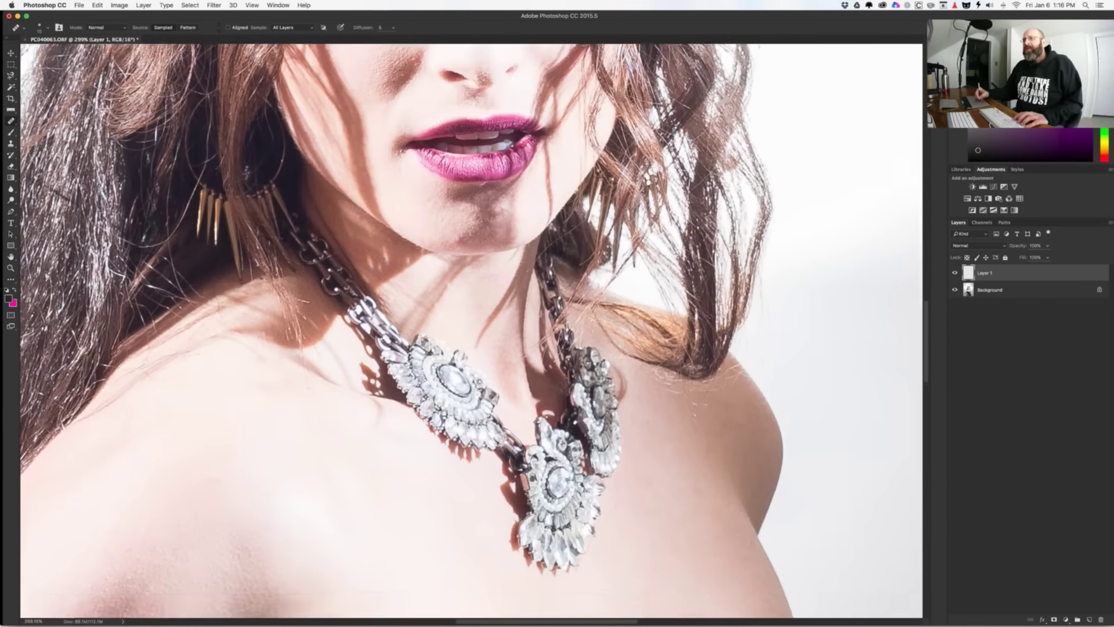
scroll(421, 476, "down", 2)
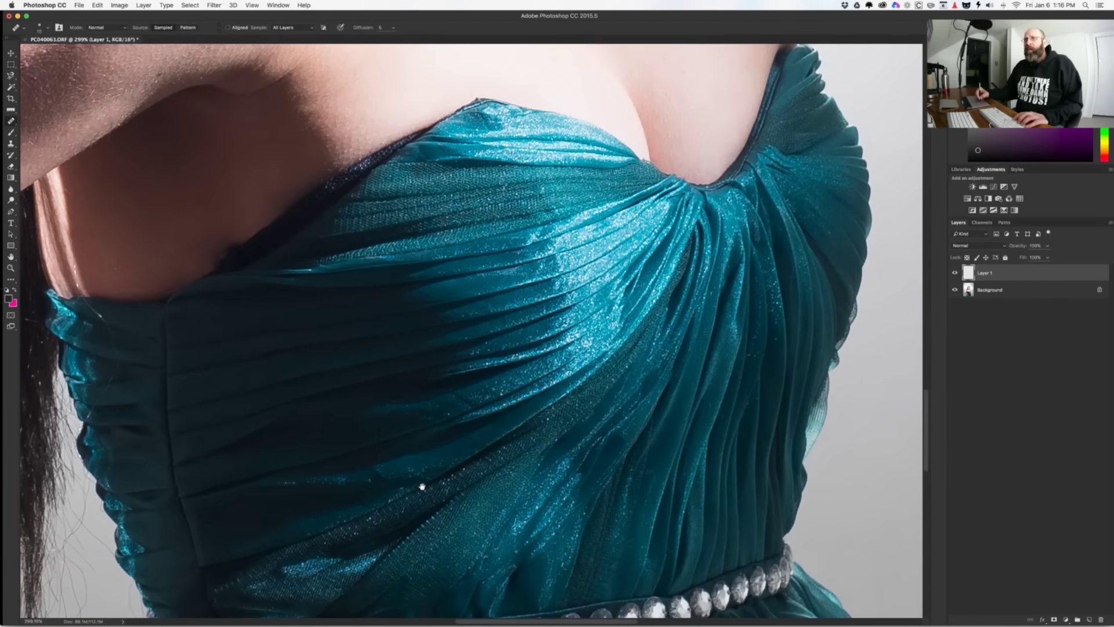
Step: Clone out the stray hair crossing the dark side pleats of the dress below the armpit, sampling clean fabric beside it
scroll(423, 472, "down", 2)
scroll(438, 463, "up", 4)
scroll(516, 390, "left", 10)
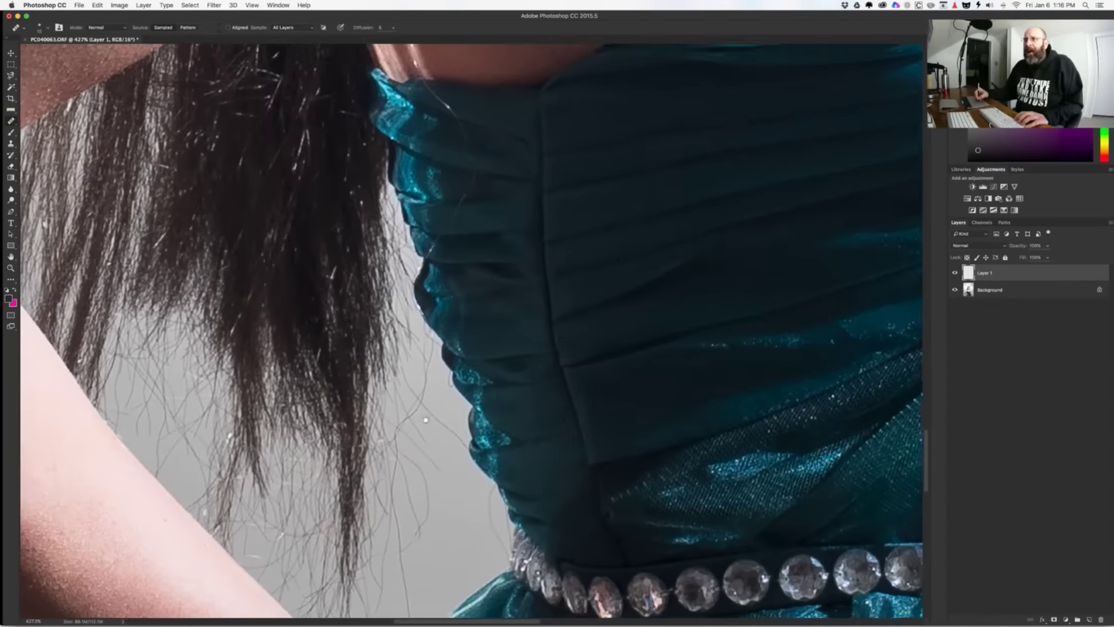
scroll(406, 174, "up", 5)
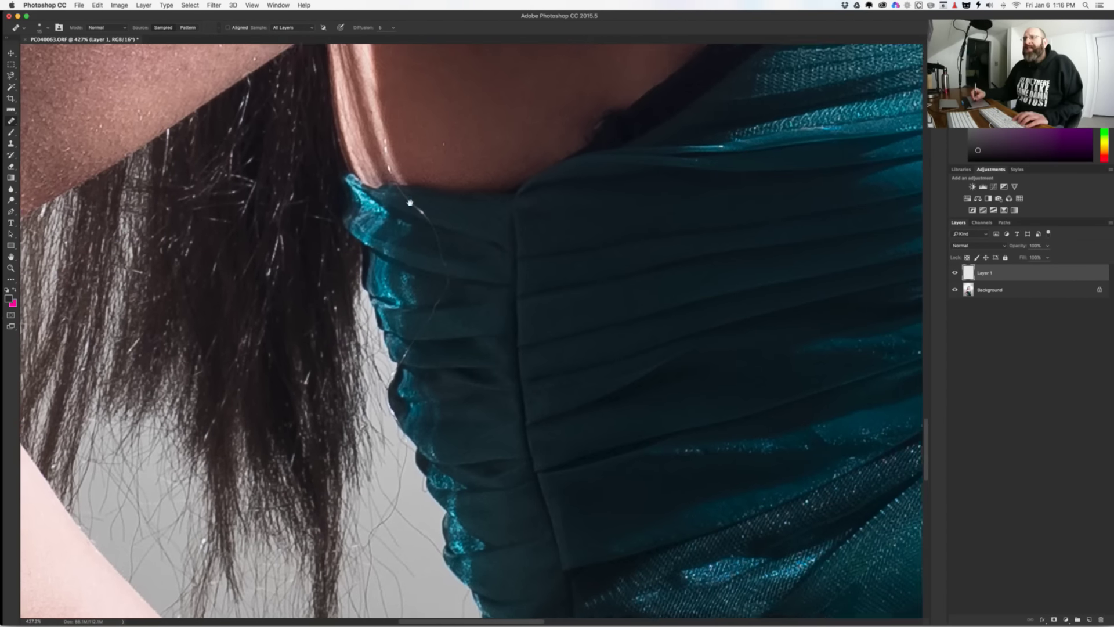
key("s")
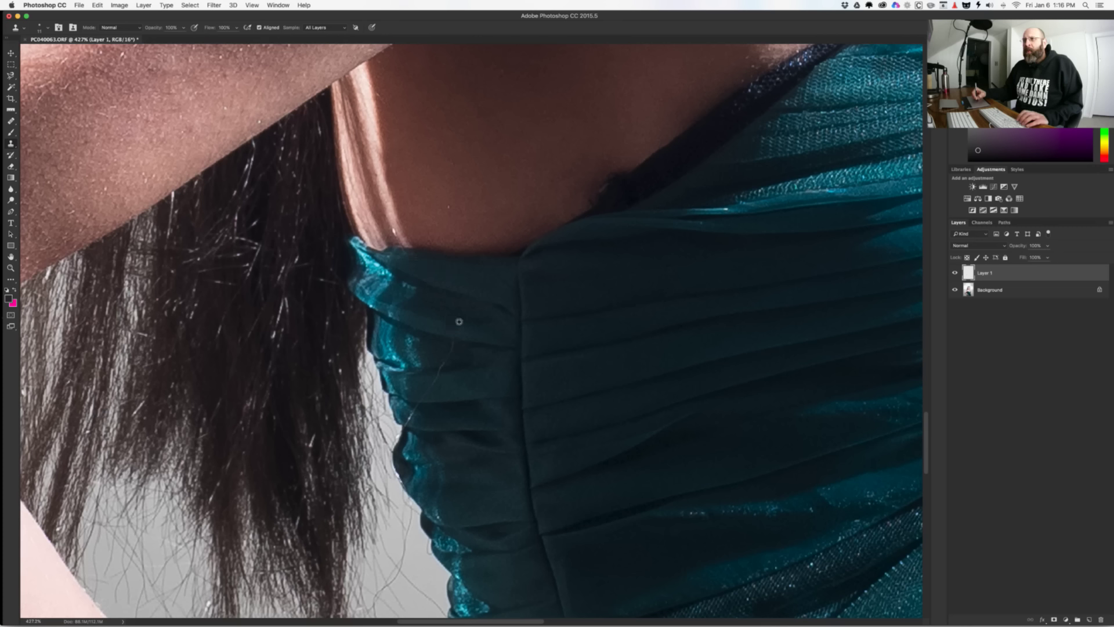
left_click_drag(458, 322, 448, 357)
left_click(458, 349, "alt")
left_click(462, 354, "alt")
left_click(433, 364, "alt")
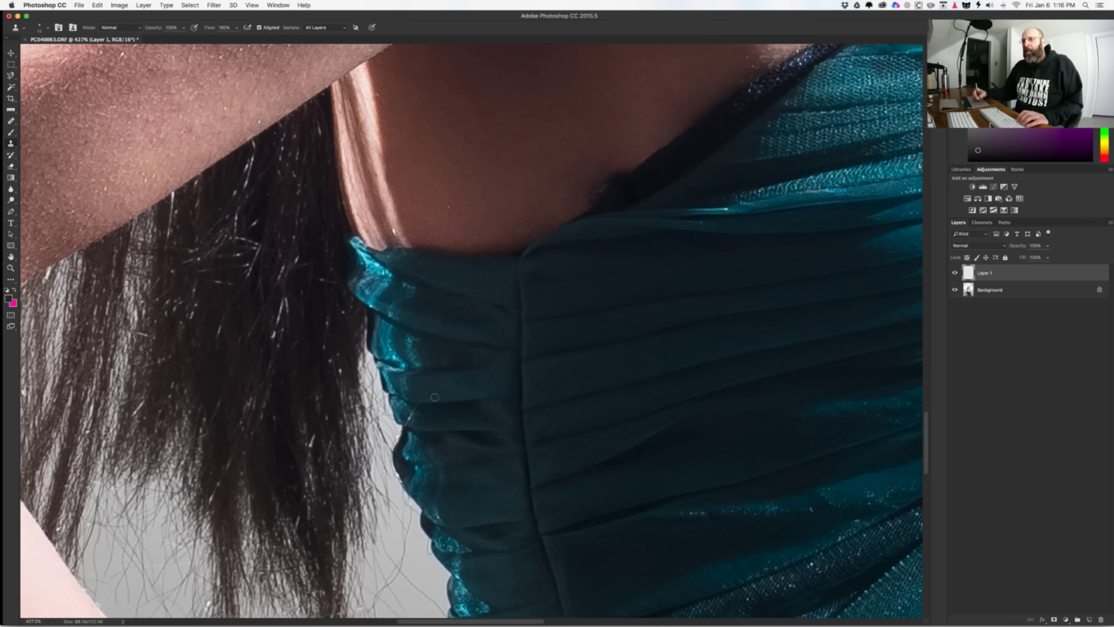
left_click_drag(435, 397, 412, 422)
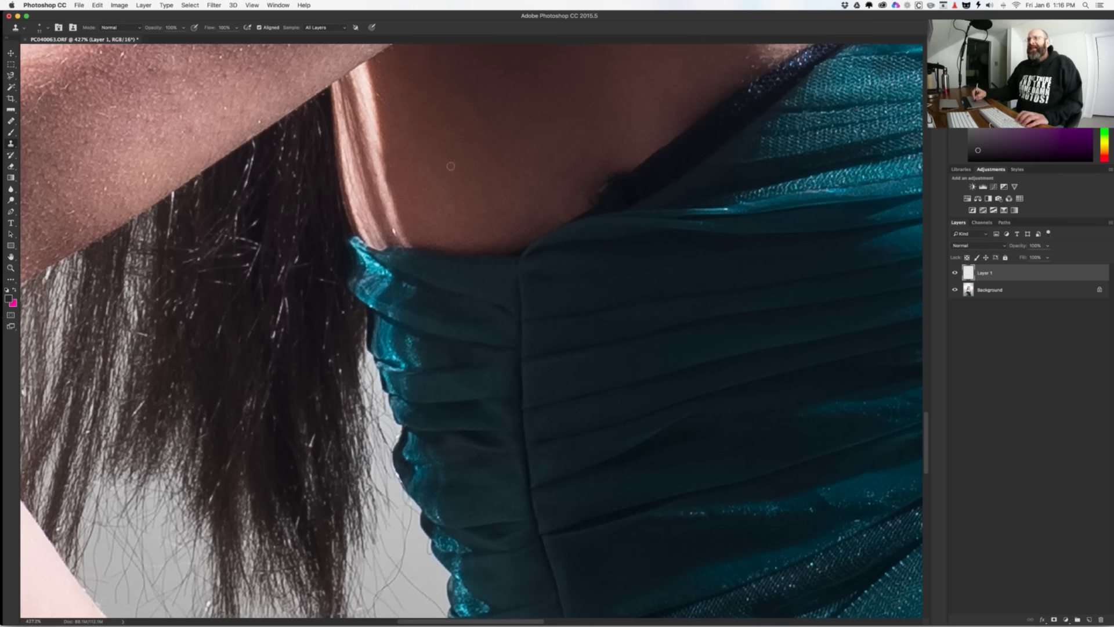
Step: Clone out the outermost stray hairs hanging below the forearm, sampling clean gray background beside them
left_click_drag(410, 181, 483, 263)
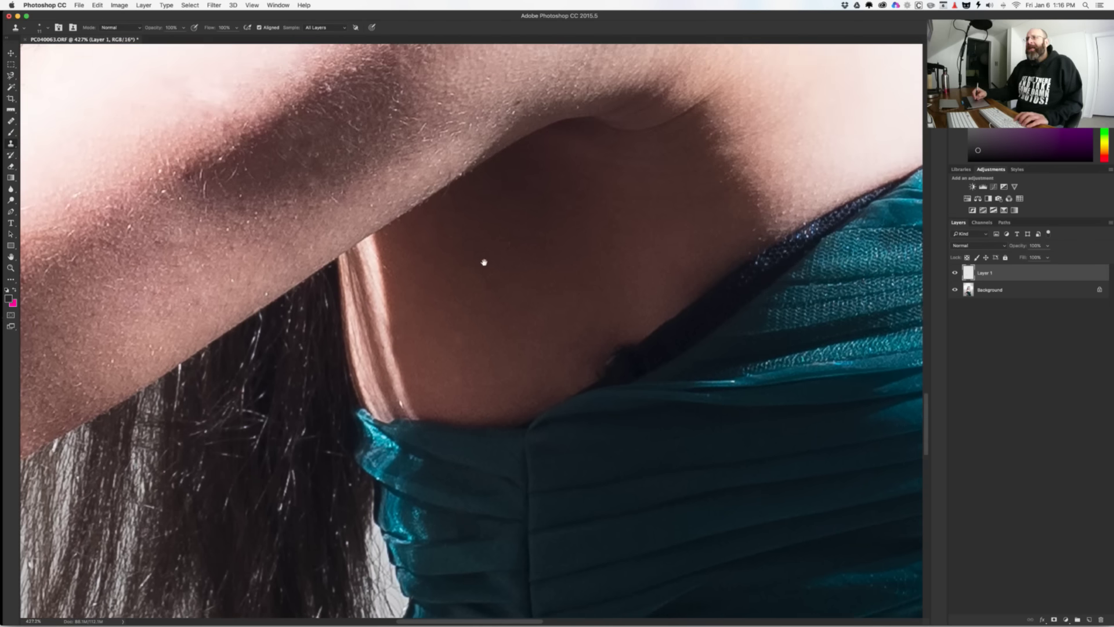
scroll(511, 311, "down", 5)
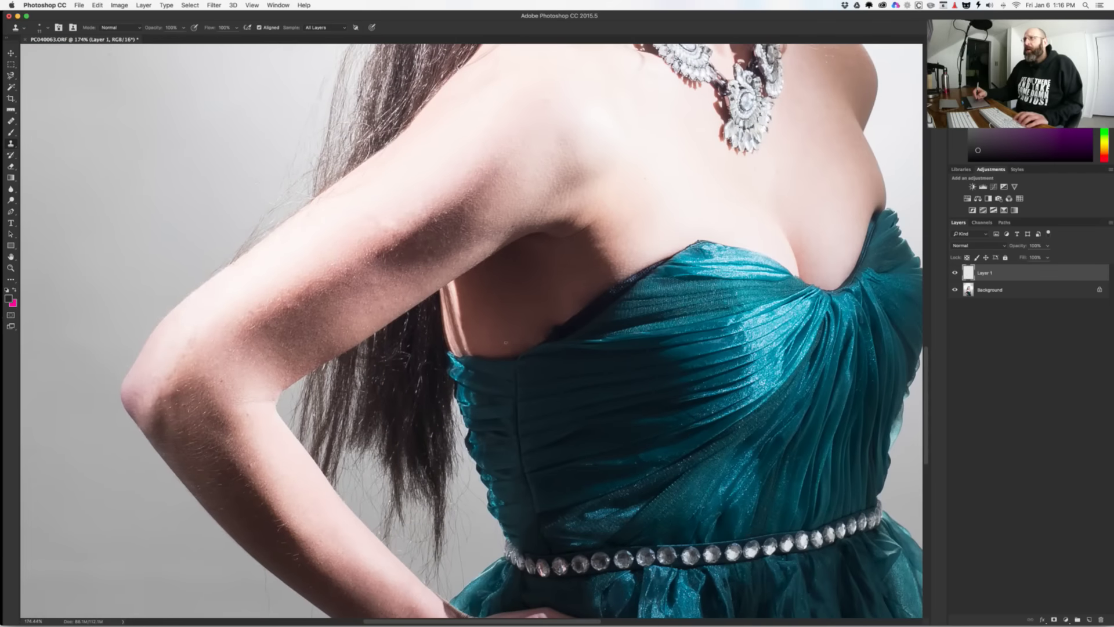
scroll(505, 363, "down", 4)
scroll(505, 363, "down", 5)
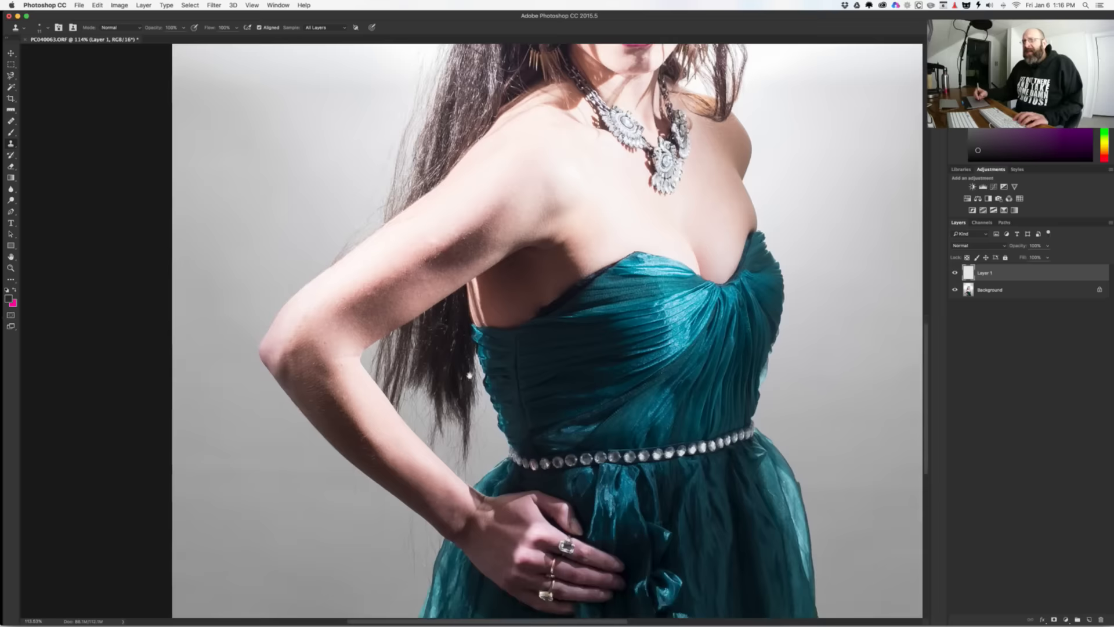
scroll(428, 323, "up", 4)
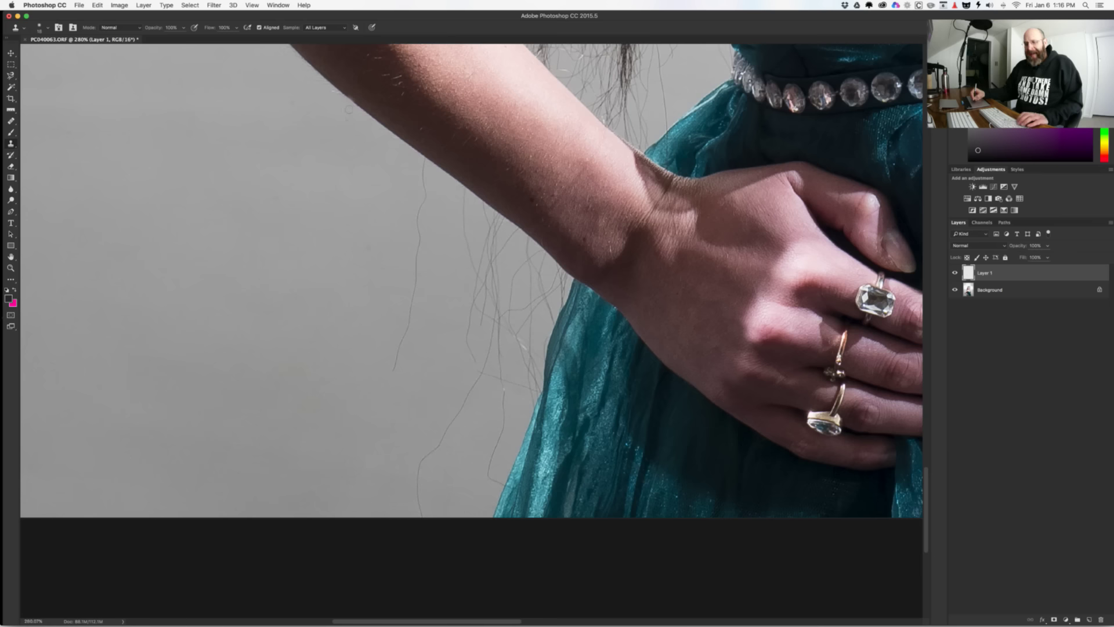
left_click(331, 114)
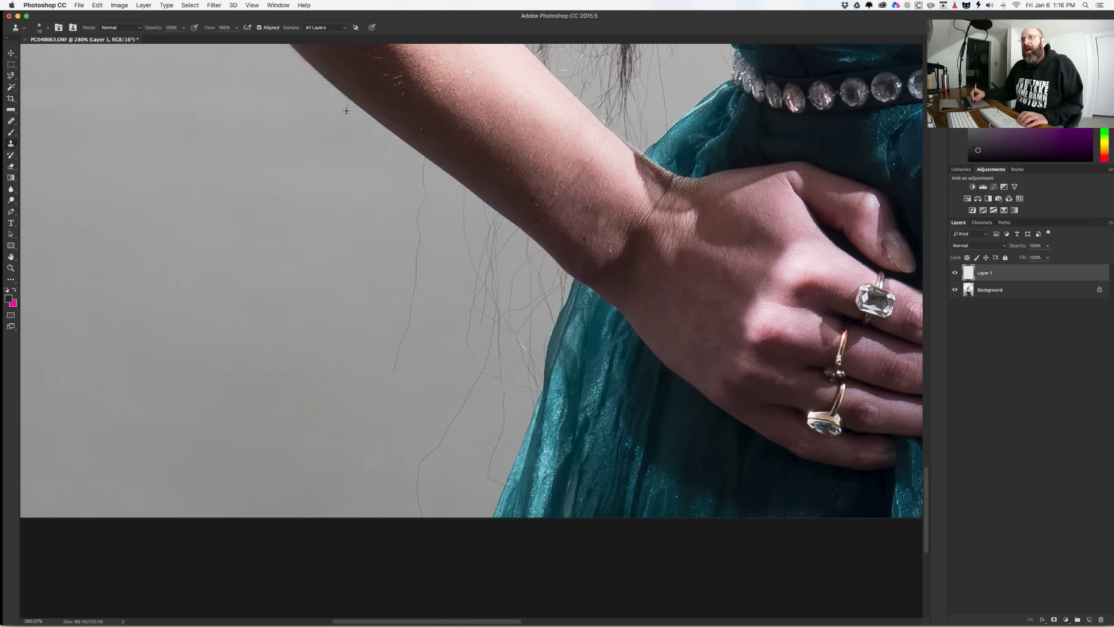
scroll(345, 119, "up", 3)
left_click_drag(339, 116, 353, 113)
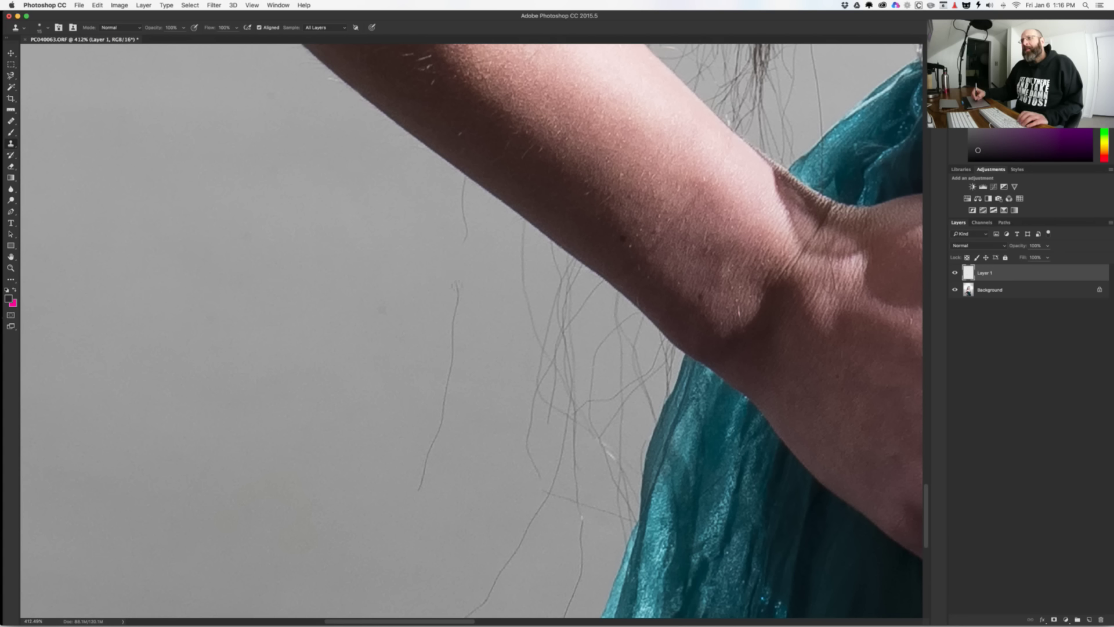
mouse_move(456, 288)
left_mouse_down()
mouse_move(442, 314)
mouse_move(459, 313)
mouse_move(450, 372)
left_mouse_up()
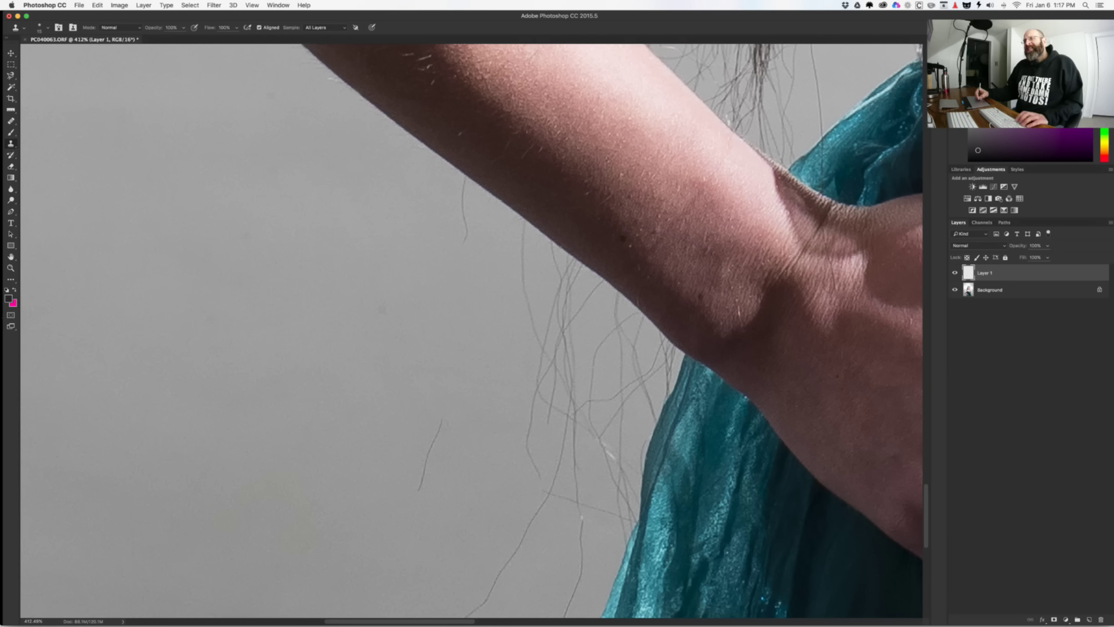
left_click_drag(426, 460, 419, 481)
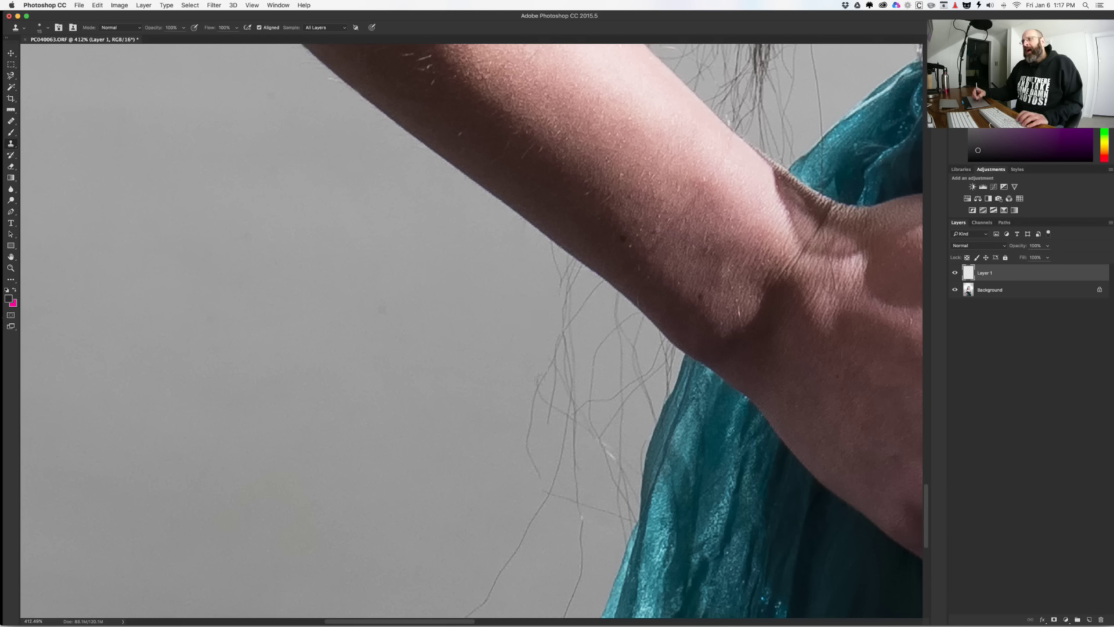
Step: Clone out the long hair strands hanging below the wrist down to the image's lower edge, using clean gray background
left_click_drag(538, 385, 526, 403)
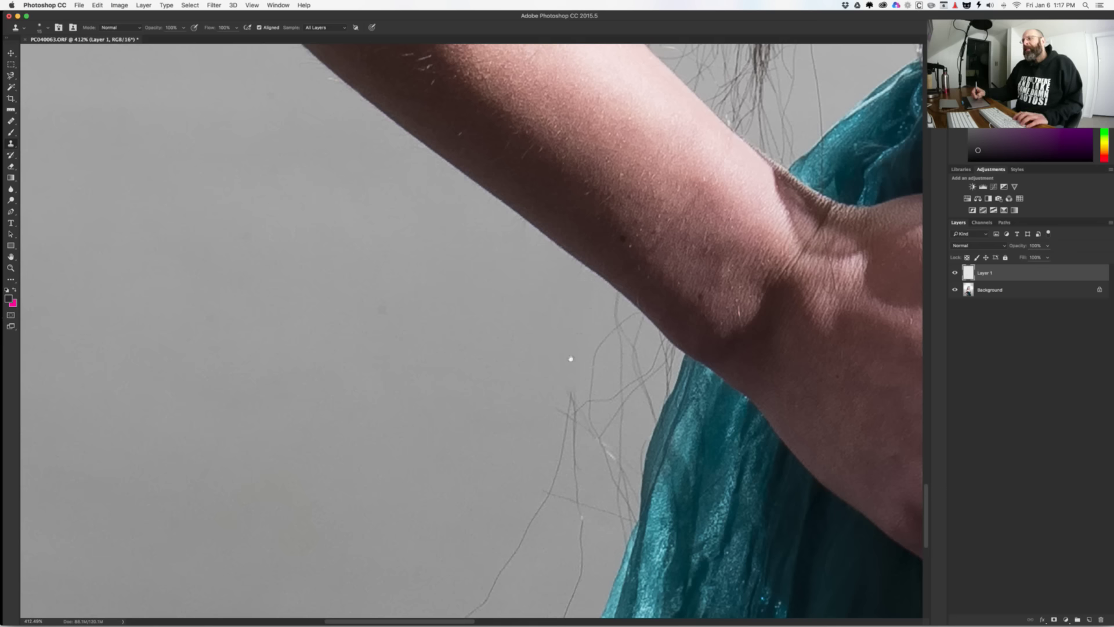
scroll(570, 358, "down", 5)
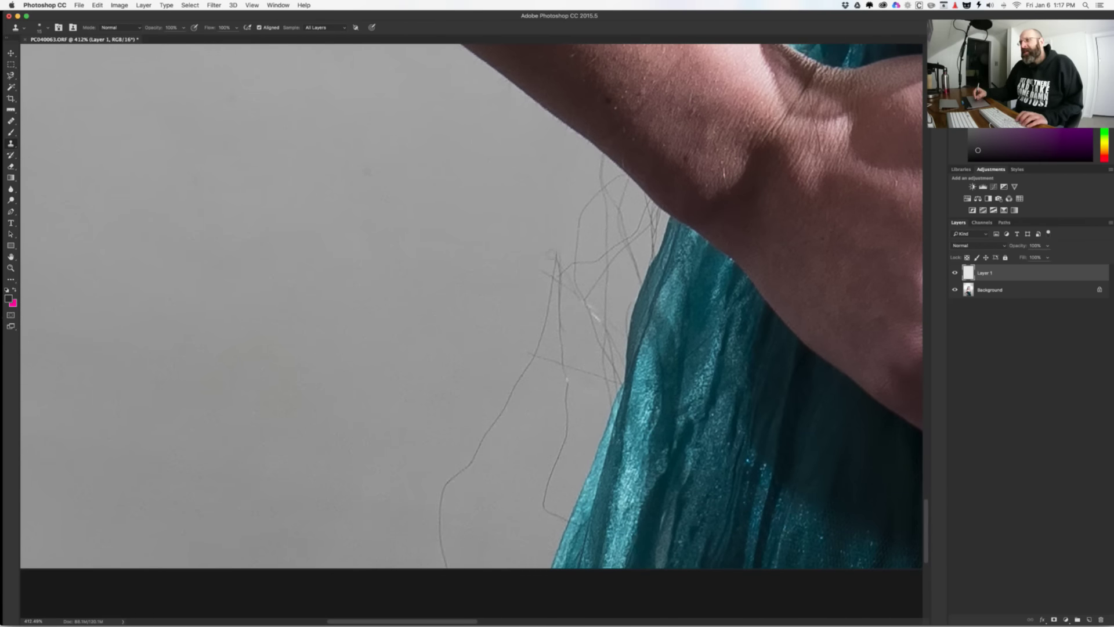
left_click_drag(557, 256, 558, 269)
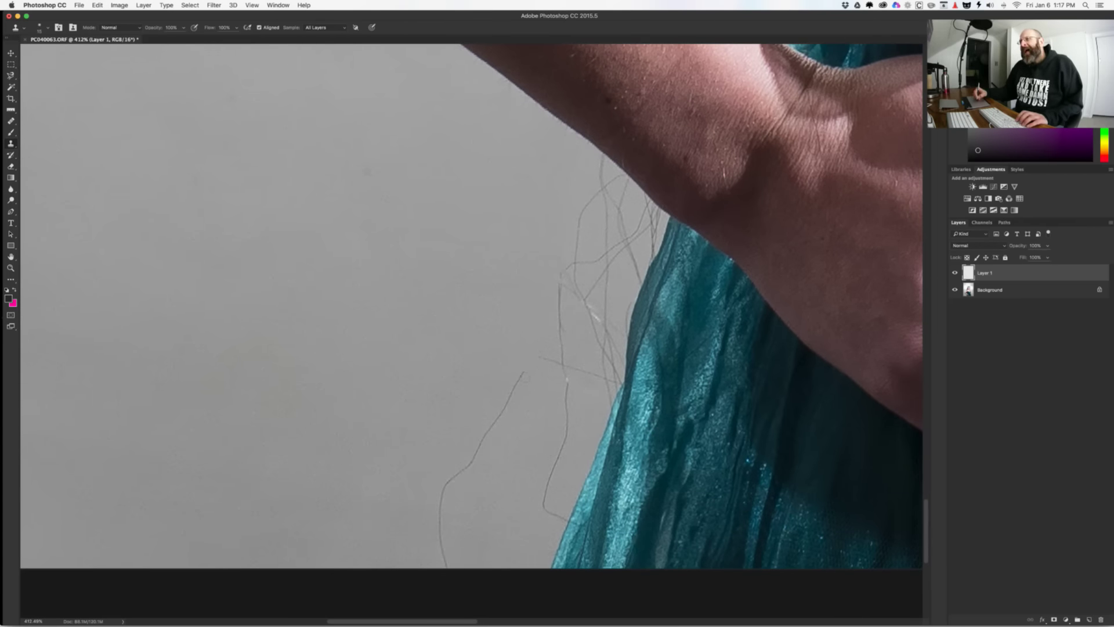
left_click_drag(527, 378, 513, 389)
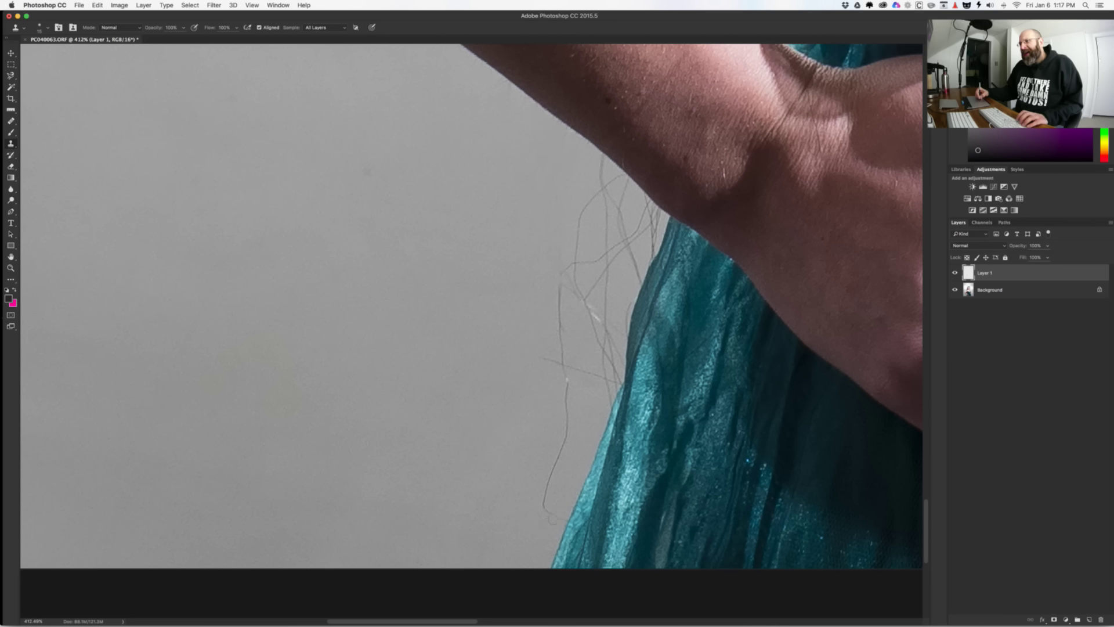
left_click_drag(546, 507, 543, 495)
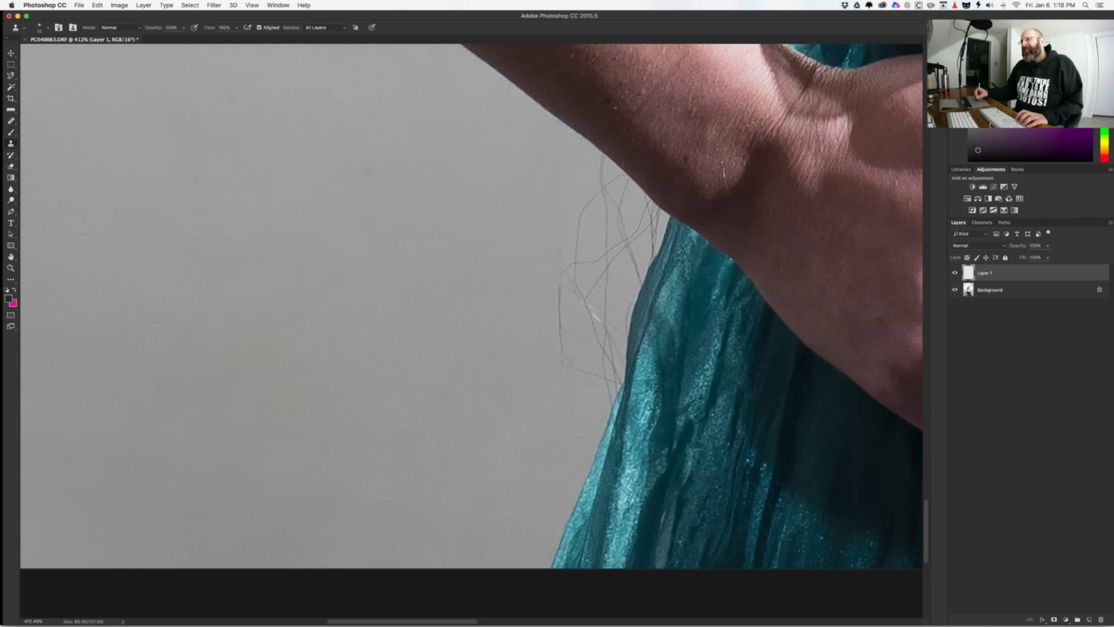
Step: Clone out the remaining looped and short hairs between the wrist and the skirt's outer edge
left_click_drag(560, 334, 558, 297)
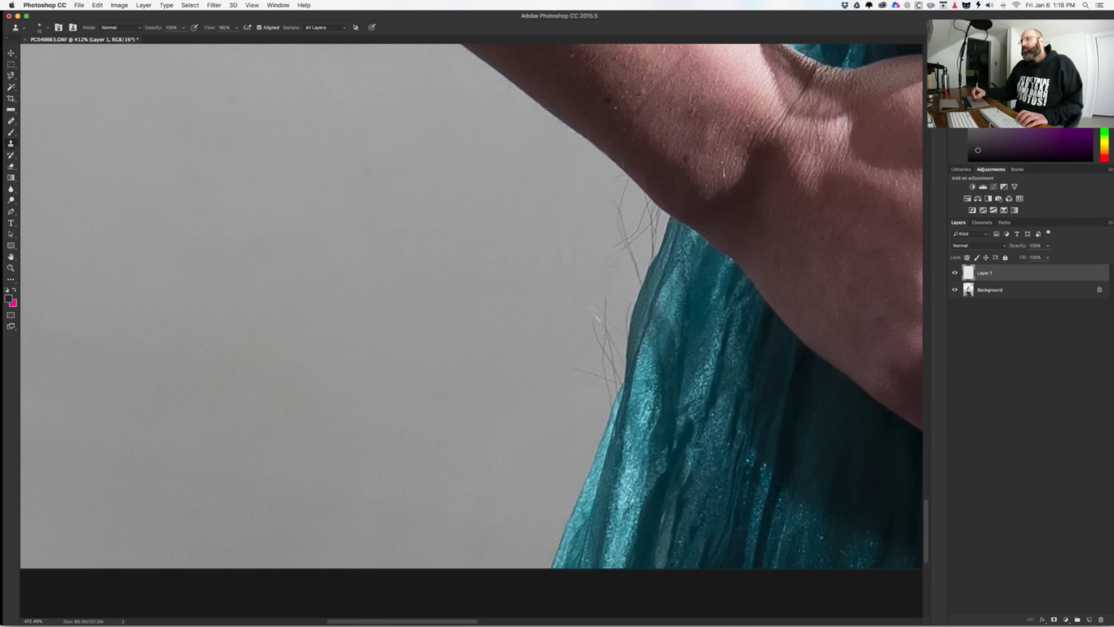
left_click_drag(597, 227, 598, 209)
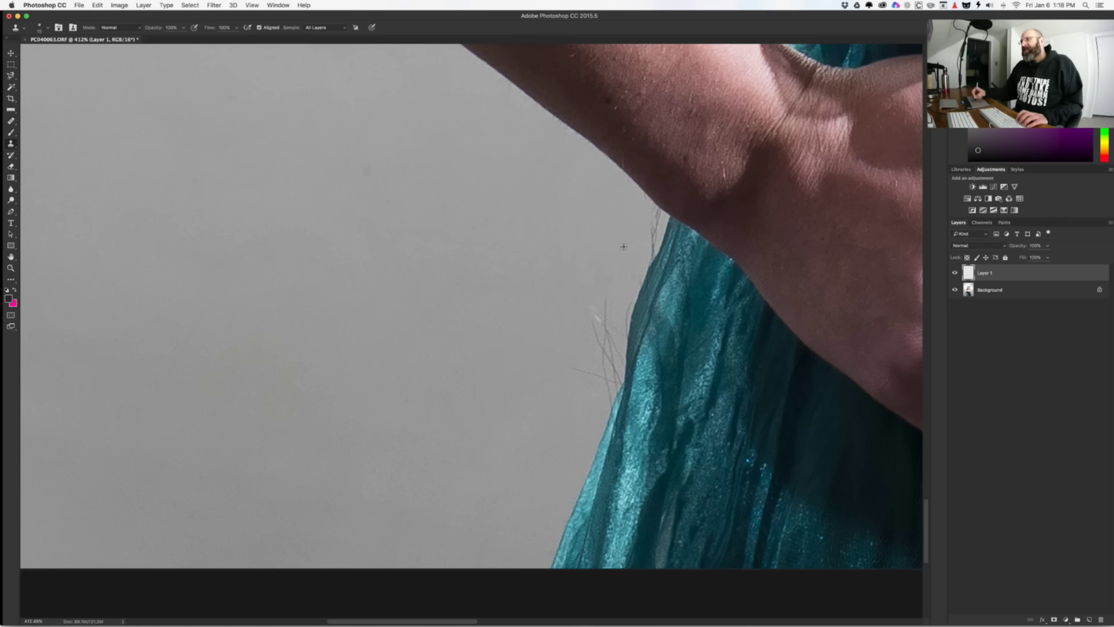
left_click_drag(653, 232, 652, 260)
scroll(579, 266, "down", 5)
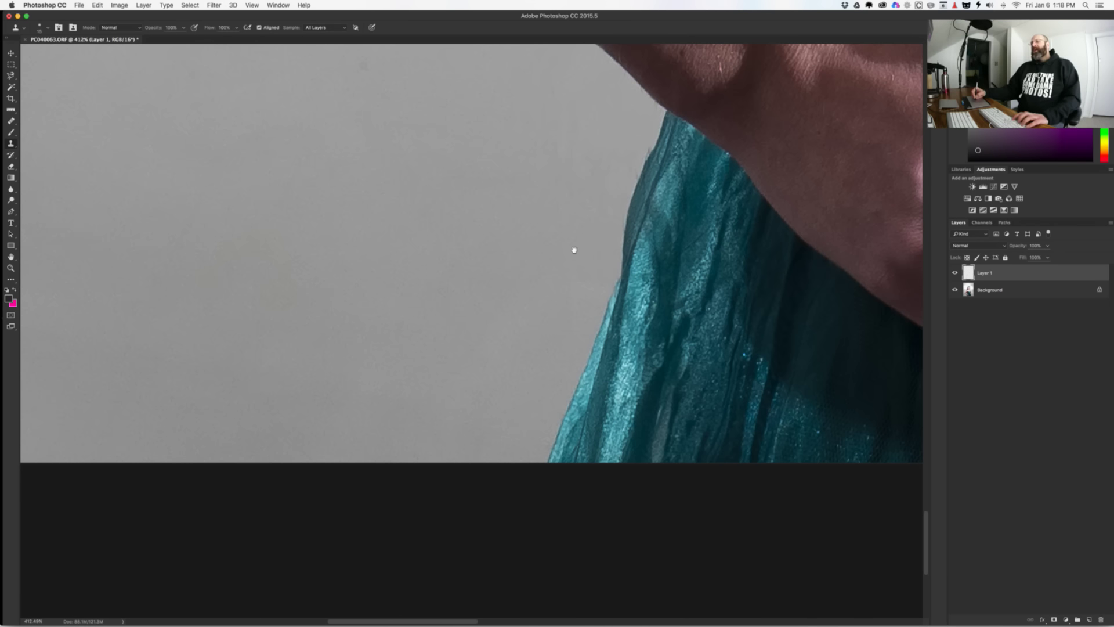
left_click_drag(540, 207, 510, 274)
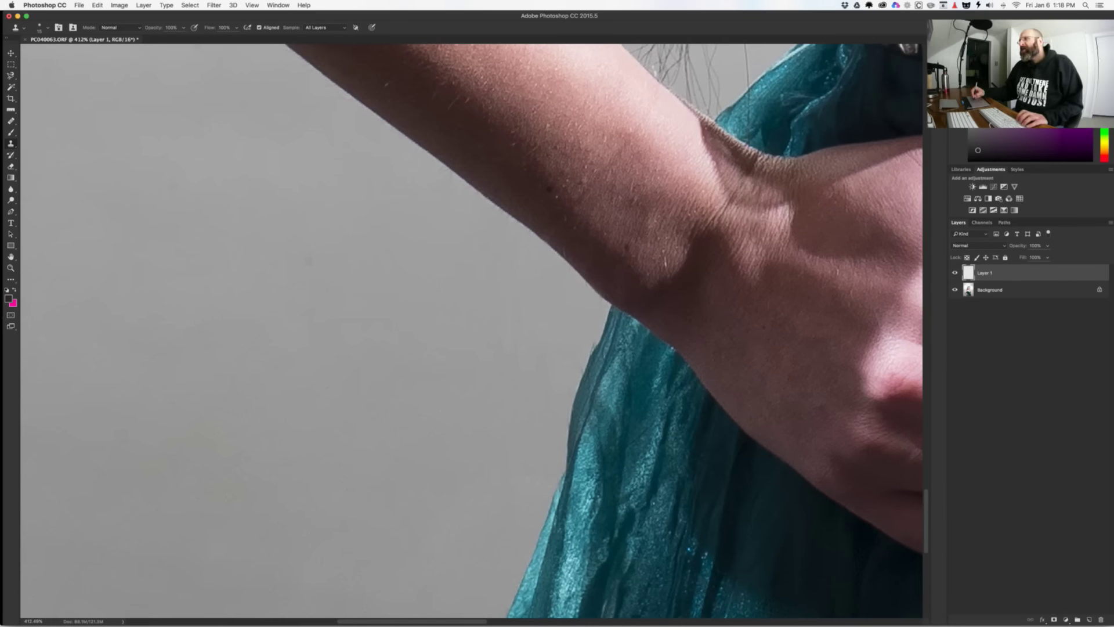
Step: Clone out the dark spot between the eyebrows and the small dark spot on the forehead
left_click_drag(698, 273, 582, 381)
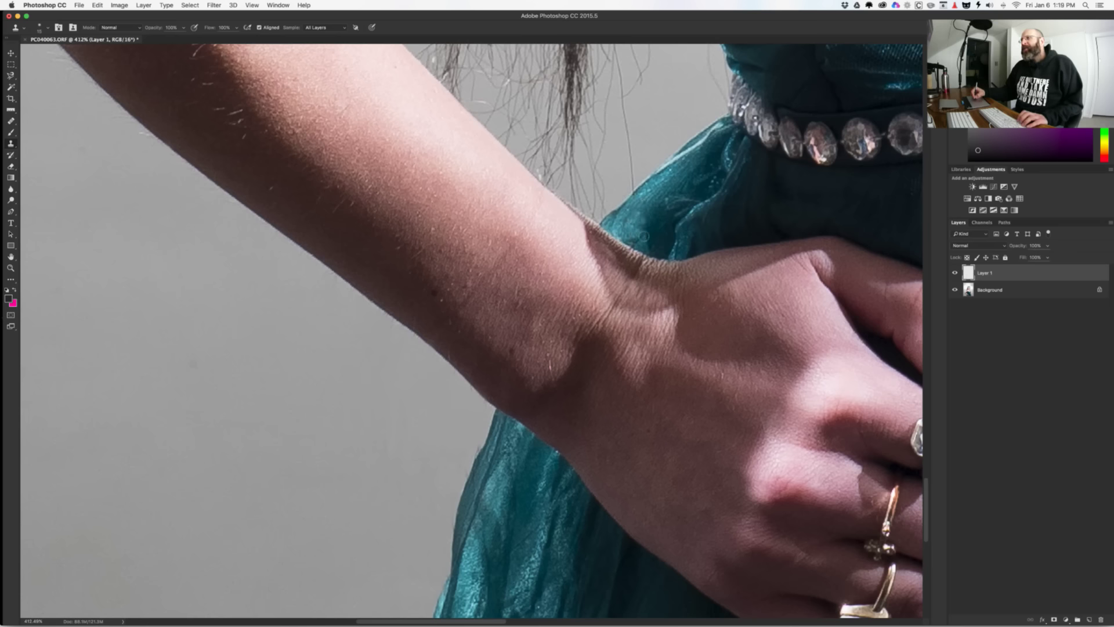
scroll(646, 364, "down", 5)
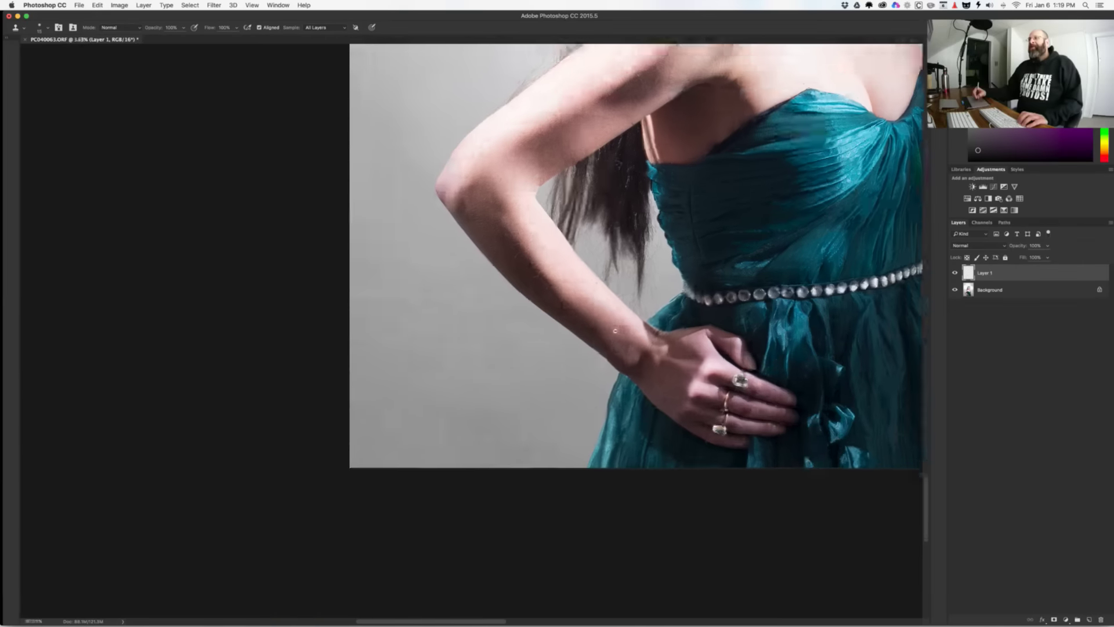
scroll(646, 364, "right", 5)
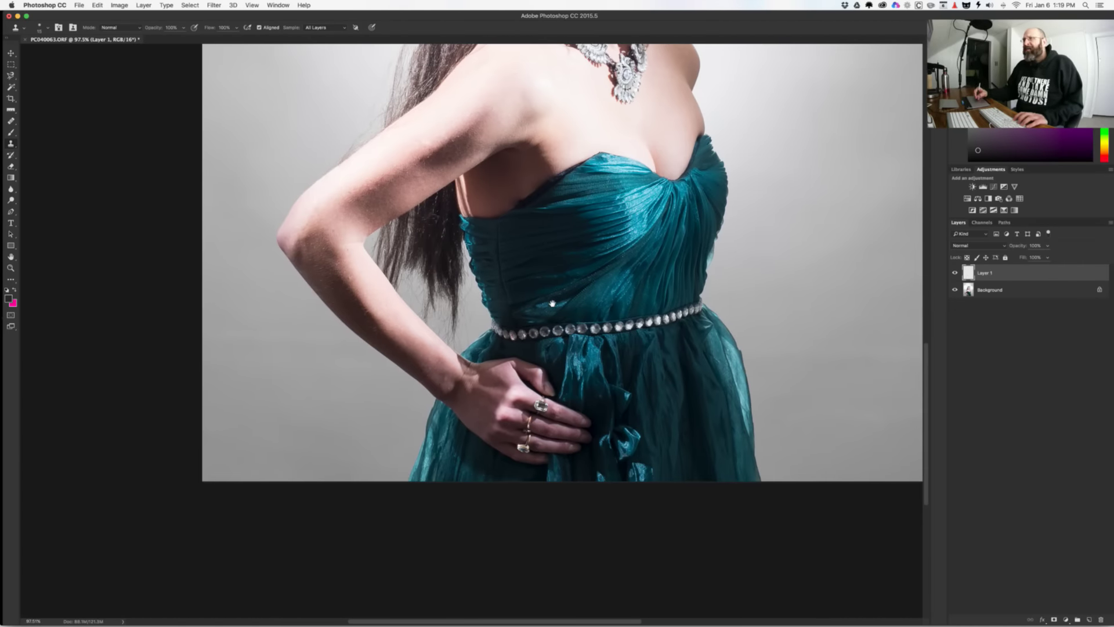
scroll(555, 331, "up", 4)
scroll(554, 331, "up", 5)
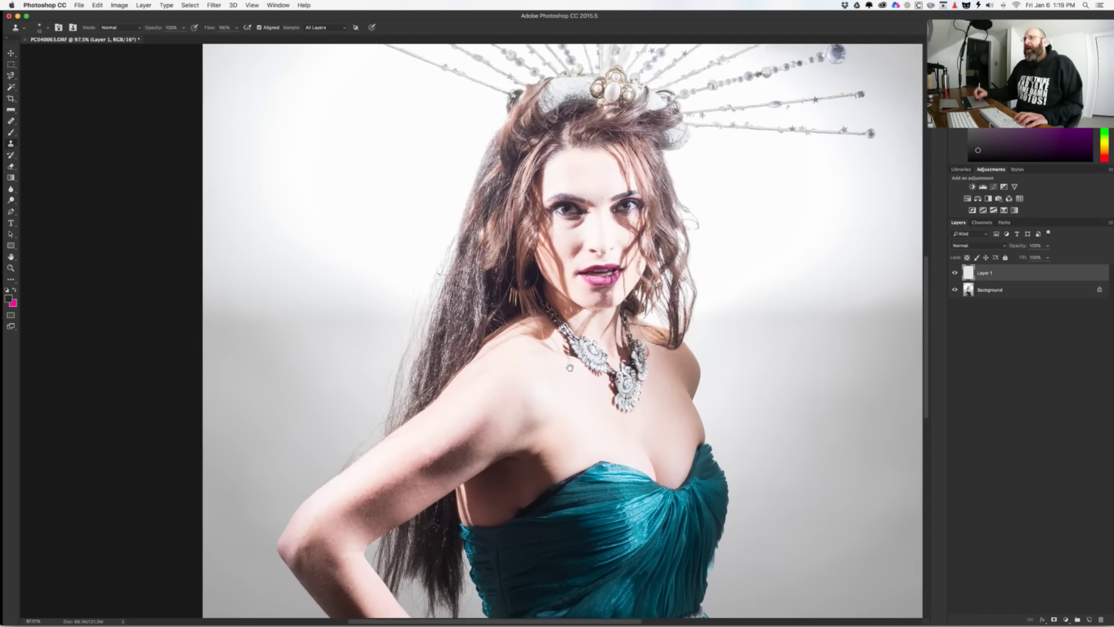
scroll(562, 383, "up", 5)
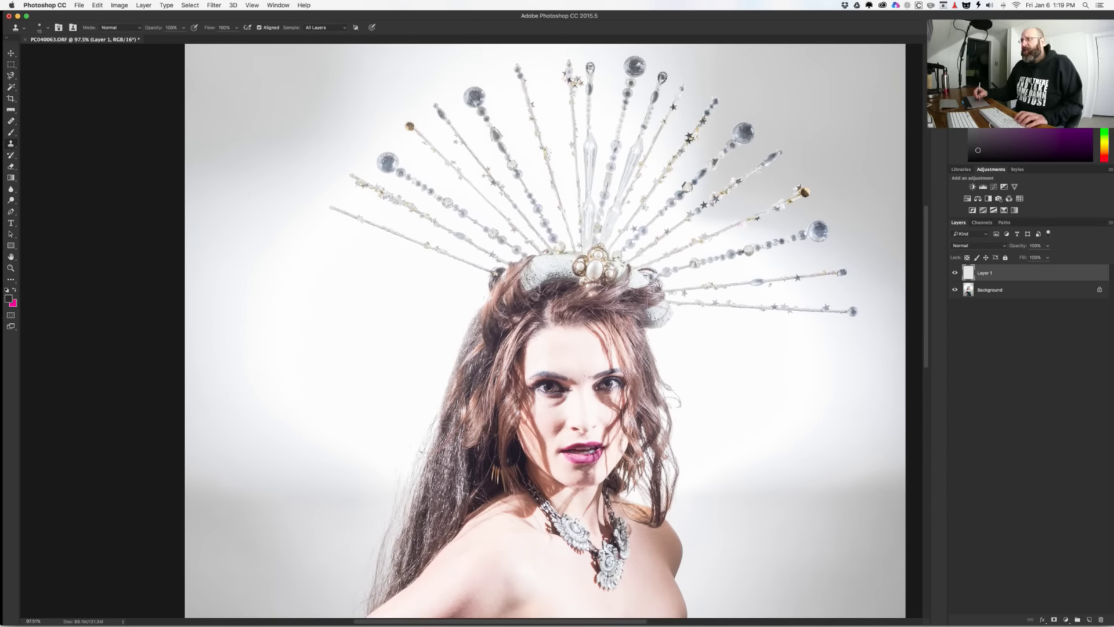
scroll(591, 378, "up", 6)
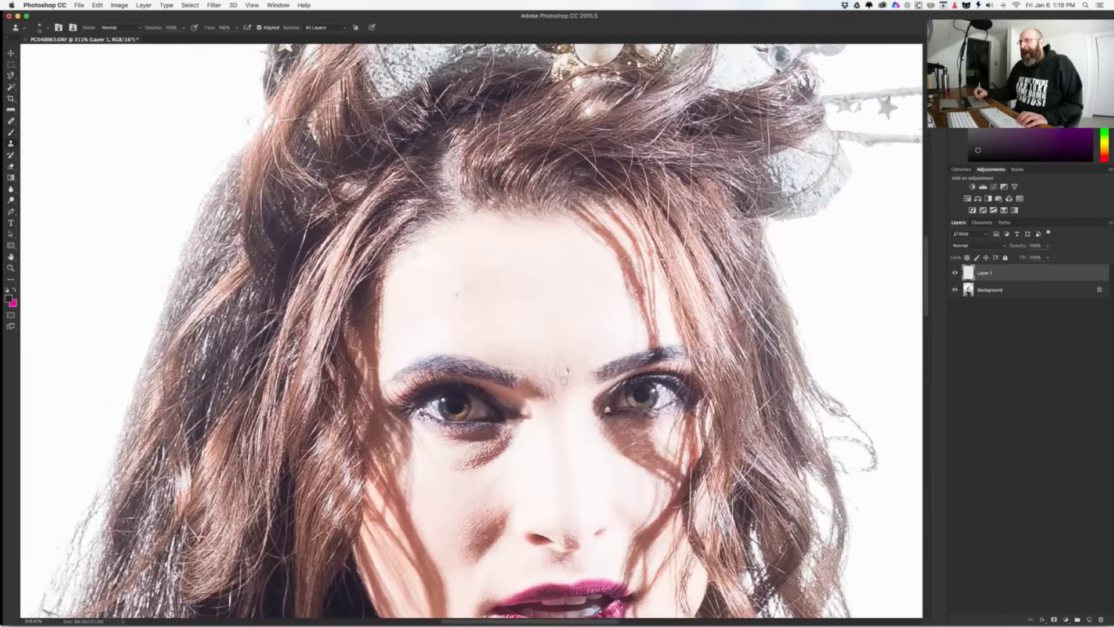
left_click(567, 370)
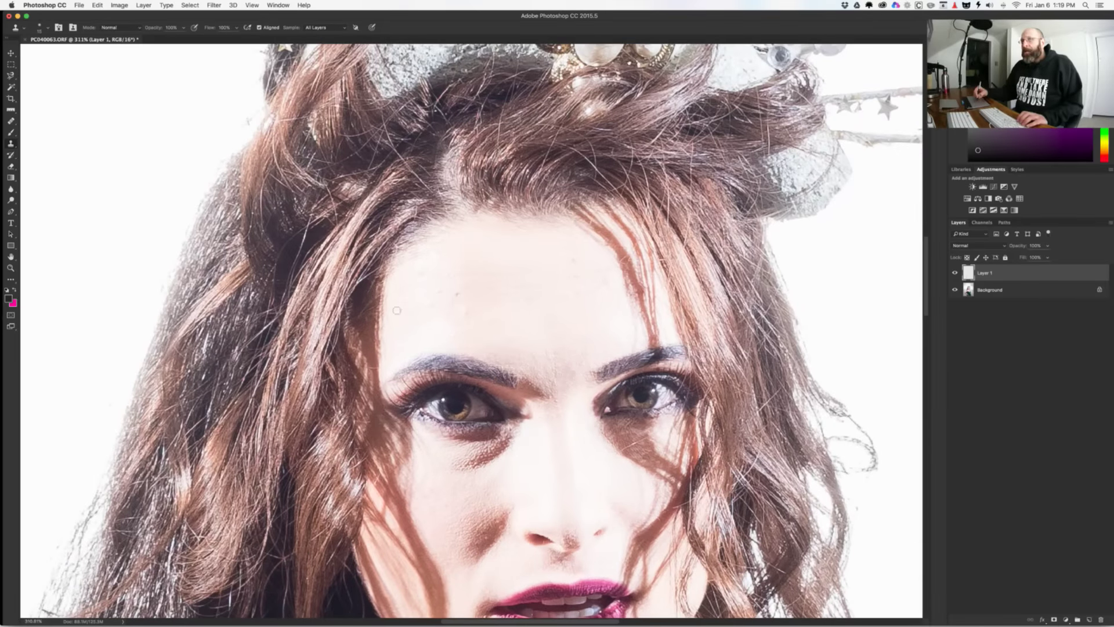
left_click(457, 295)
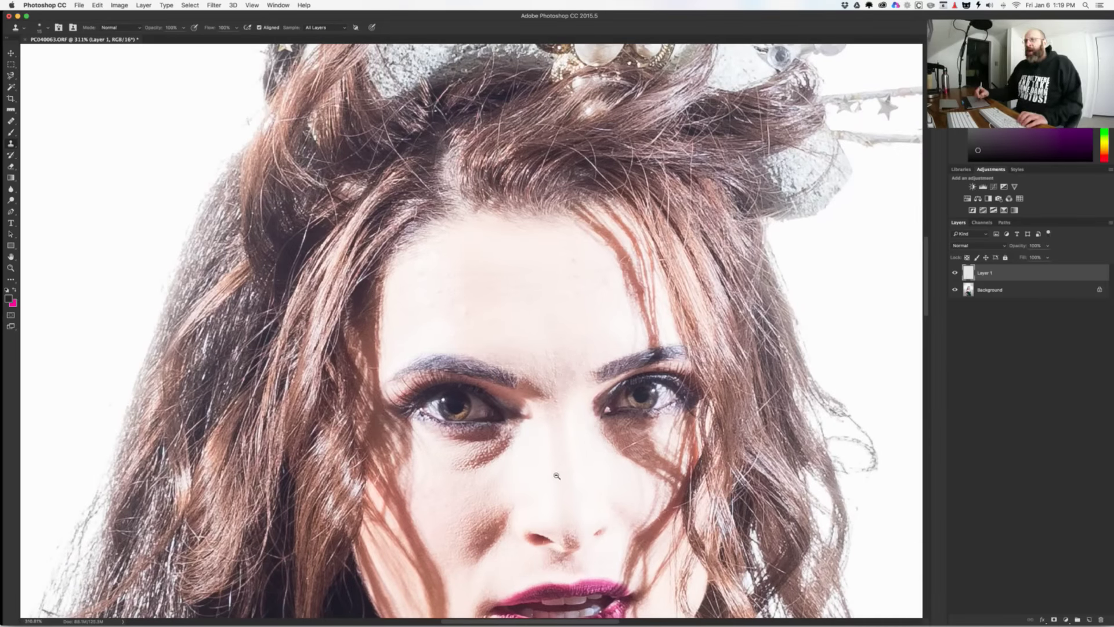
Step: Split the retouched portrait into LF and HF frequency separation layers, accepting the preset Gaussian Blur radius
scroll(557, 476, "down", 2)
scroll(545, 450, "down", 5)
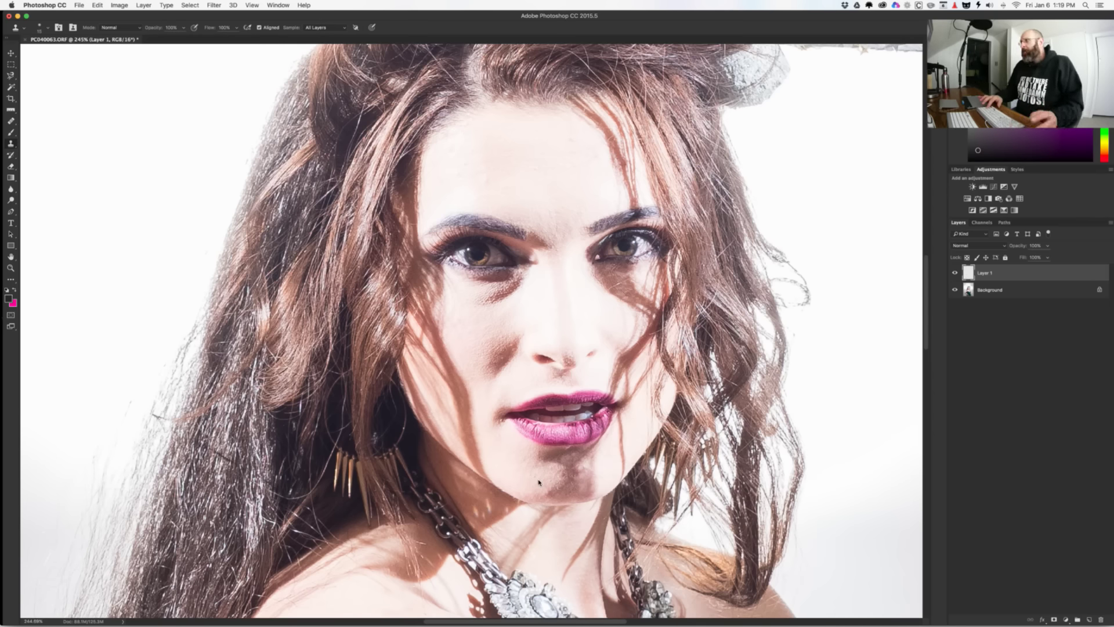
key("F2")
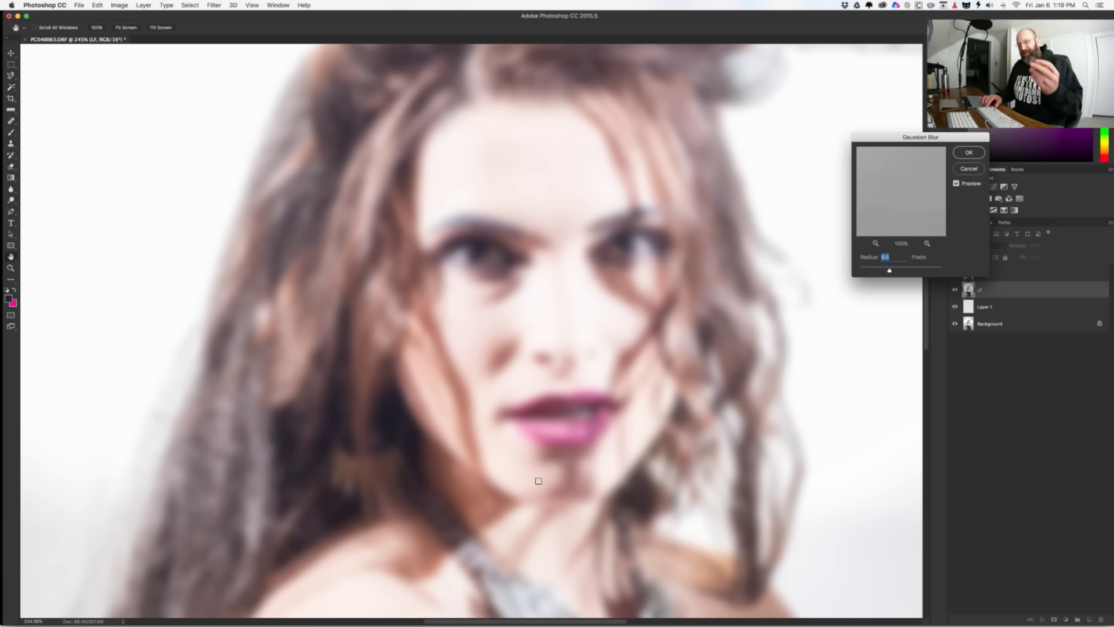
key("Return")
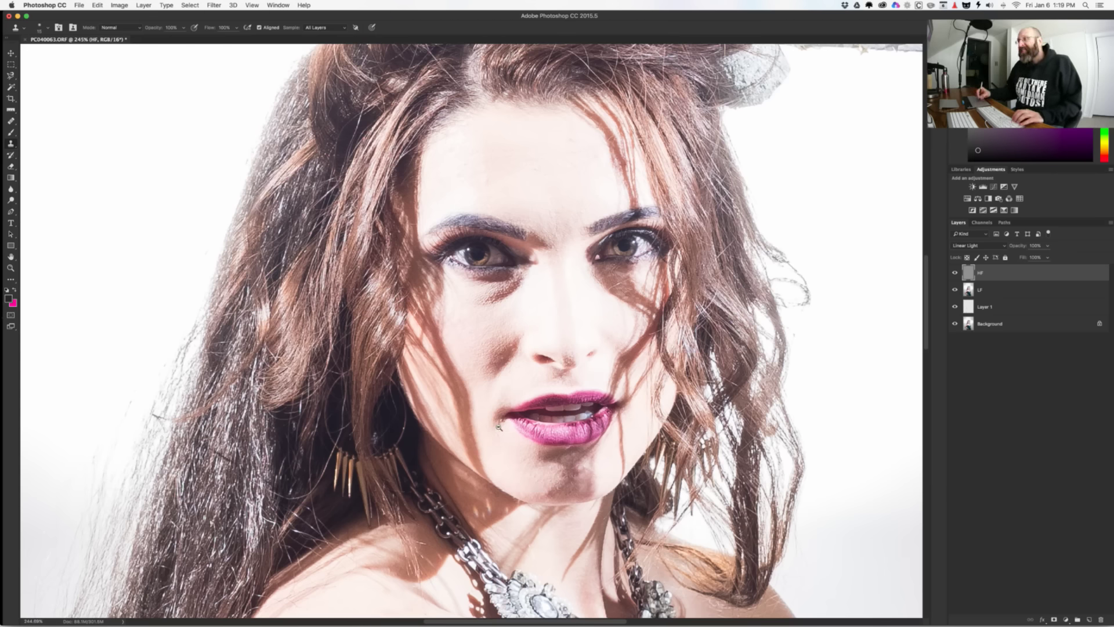
Step: Set the Clone Stamp to sample Current Layer for close-up retouching of the mouth area on the HF layer
mouse_move(499, 428)
left_mouse_down()
mouse_move(542, 423)
mouse_move(523, 423)
left_mouse_up()
key("s")
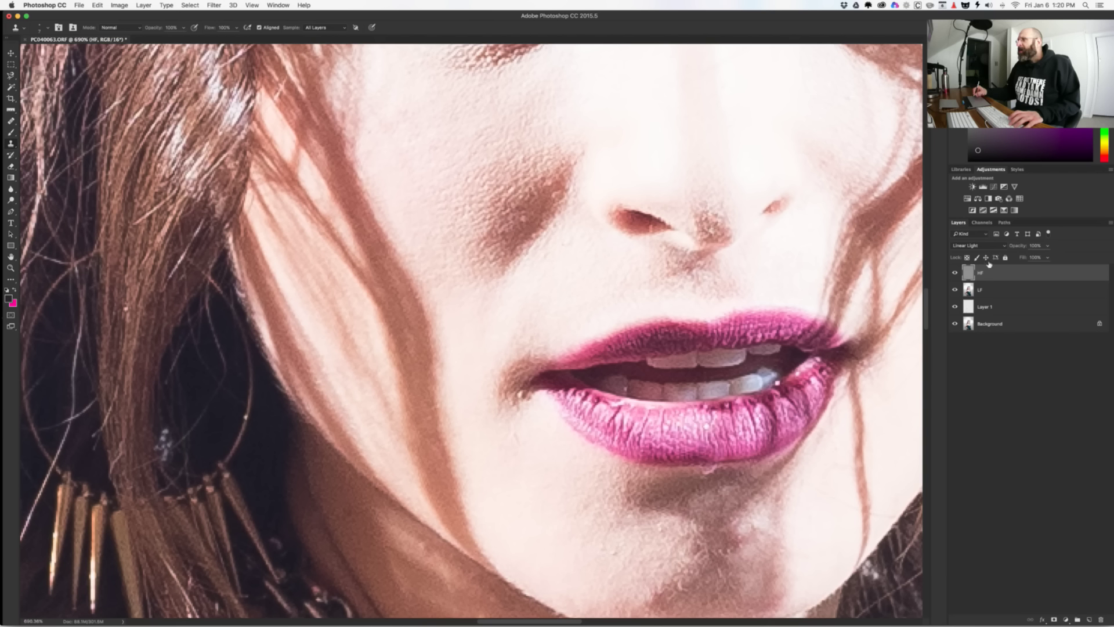
left_click(326, 29)
left_click(325, 14)
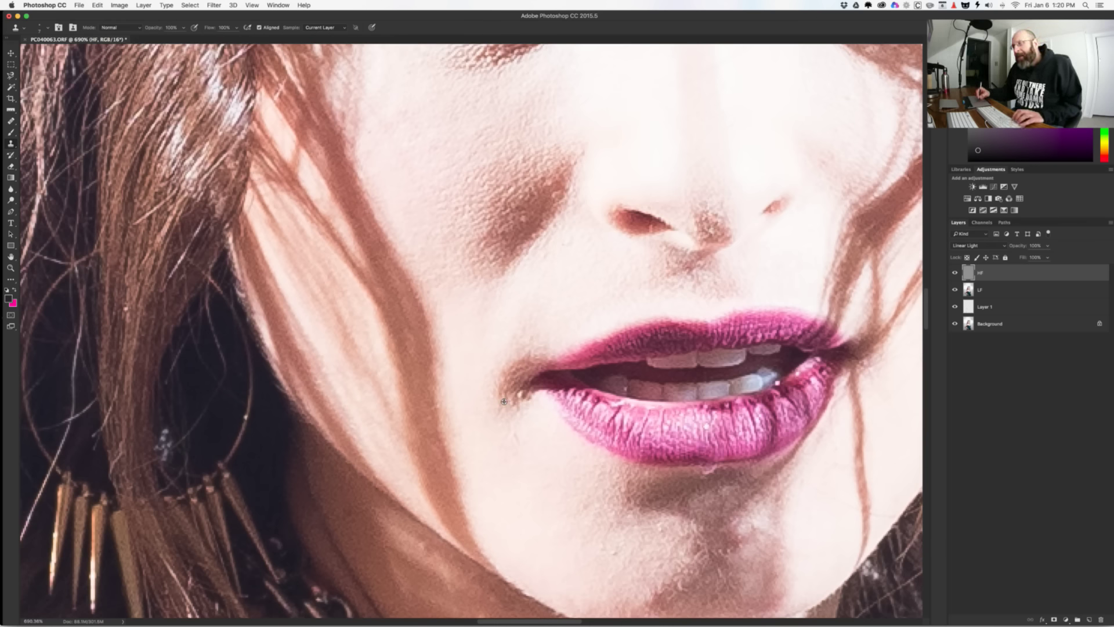
Step: Clone out the small texture blemishes near the corner of the mouth and on the chin on the HF layer
scroll(588, 467, "down", 4)
scroll(588, 467, "right", 4)
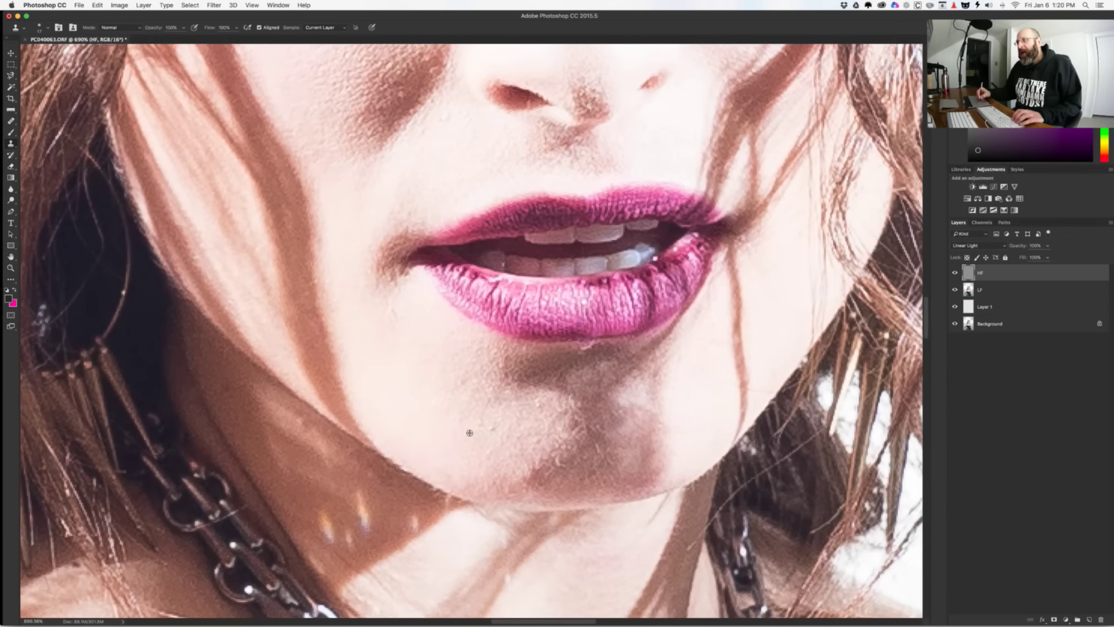
left_click_drag(478, 433, 470, 433)
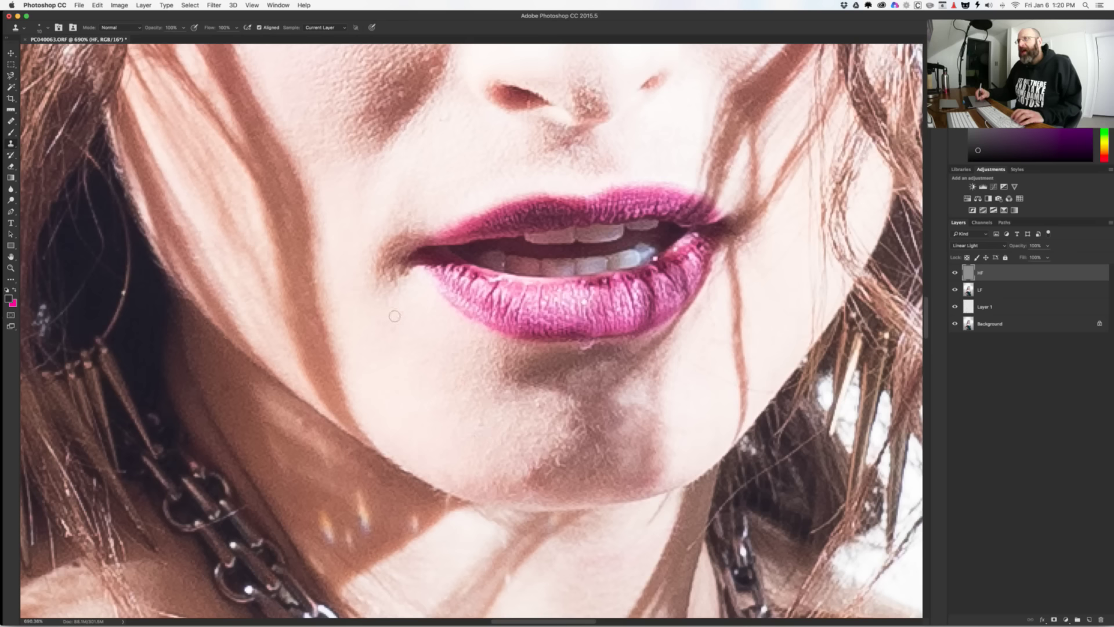
Step: Clone out the uneven skin texture on the middle of the forehead on the HF layer
scroll(559, 464, "up", 5)
scroll(559, 465, "up", 2)
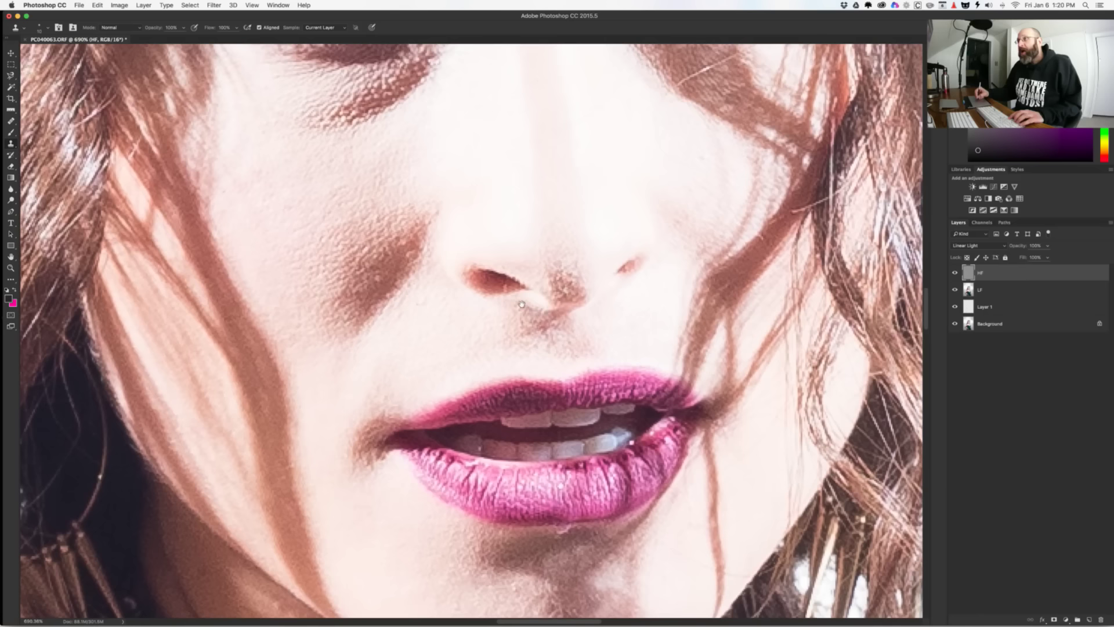
scroll(570, 313, "up", 10)
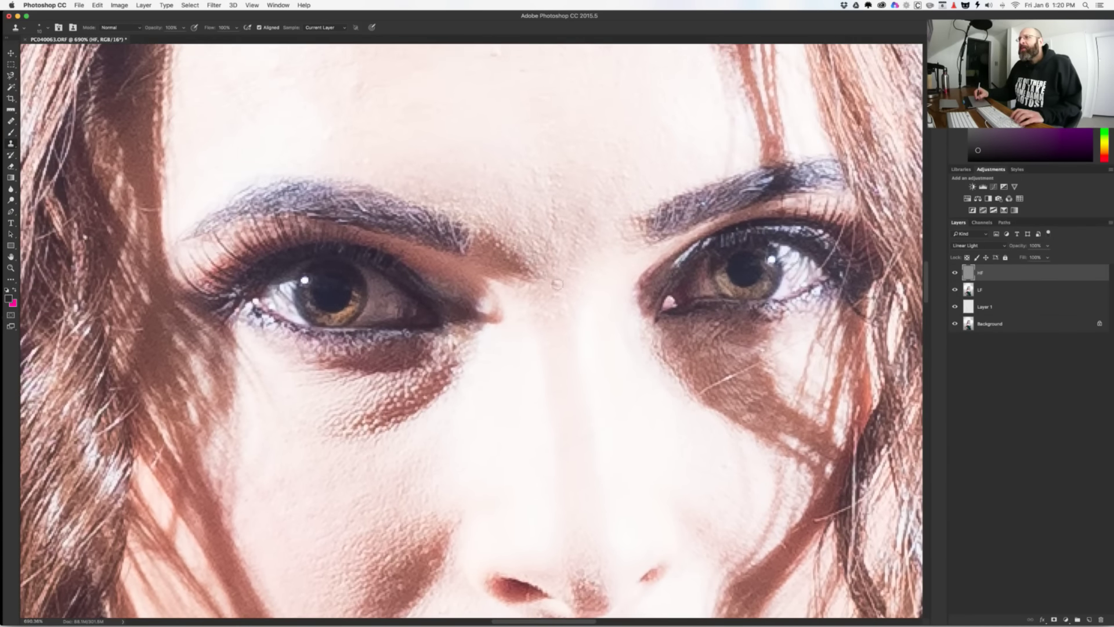
scroll(542, 253, "up", 5)
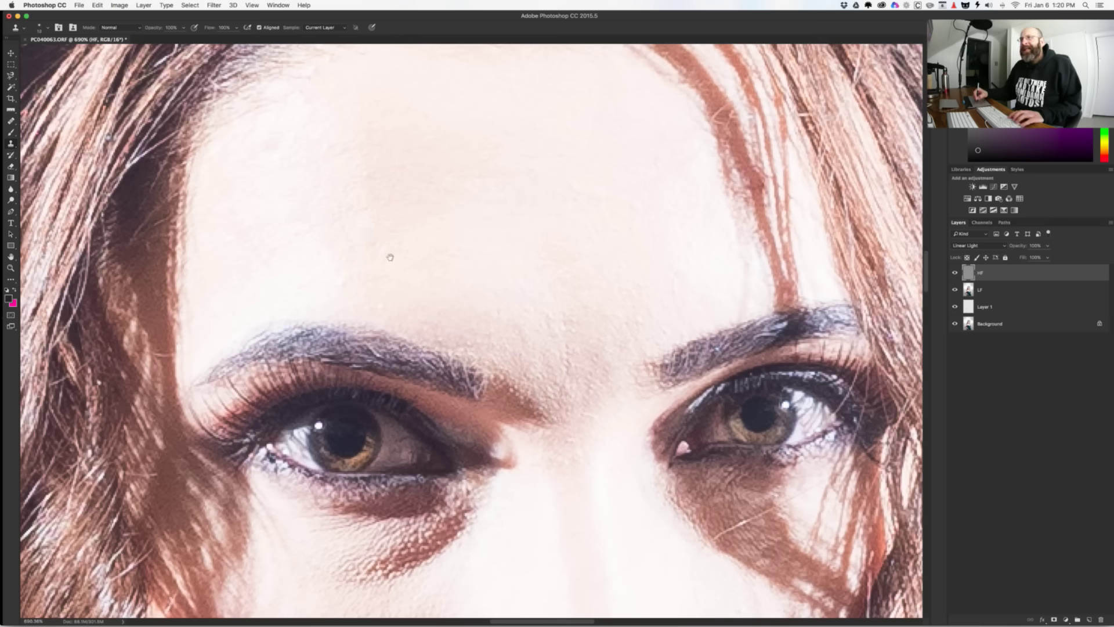
scroll(386, 242, "up", 5)
left_click_drag(365, 306, 361, 307)
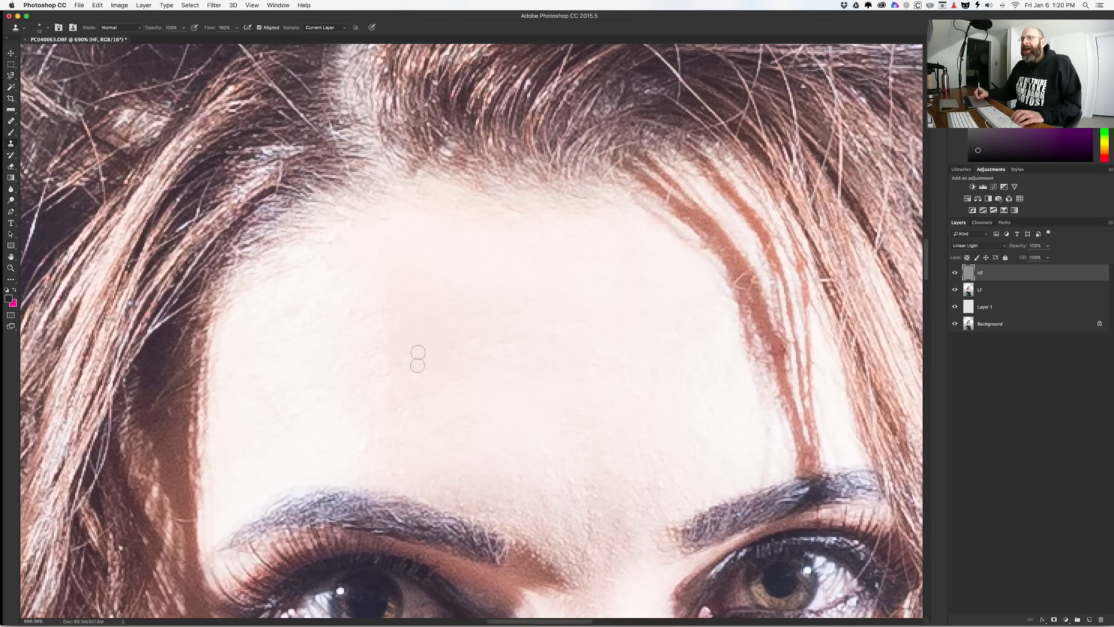
Step: Sample clean forehead skin and clone out the remaining texture spots just above and between the eyebrows
left_click(487, 458, "alt")
left_click(491, 451, "alt")
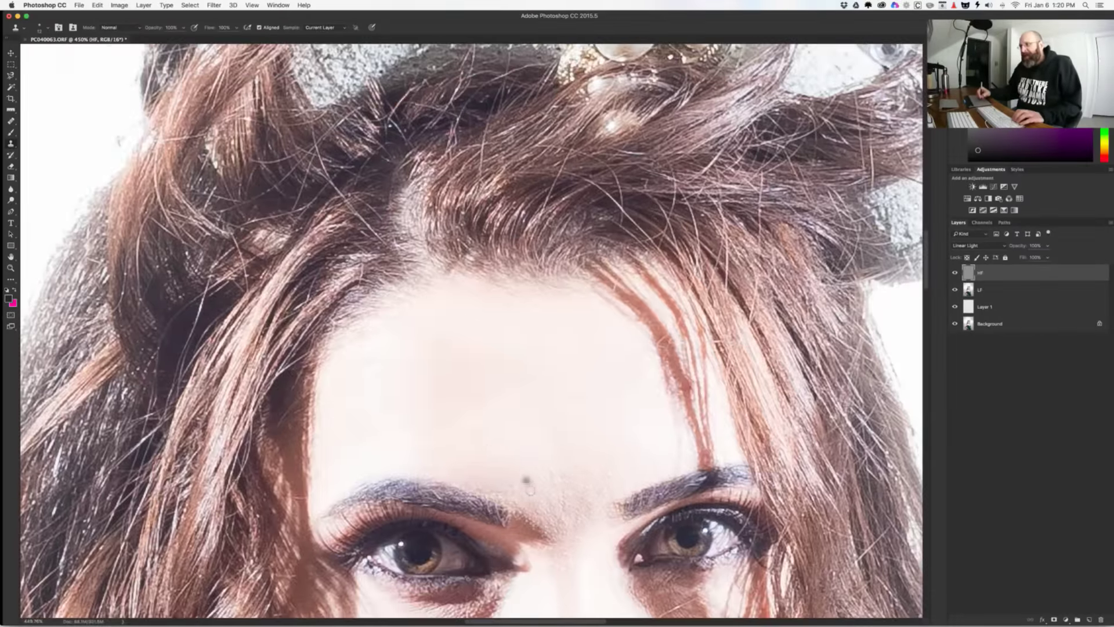
left_click(531, 486)
left_click(542, 487)
left_click_drag(559, 505, 558, 505)
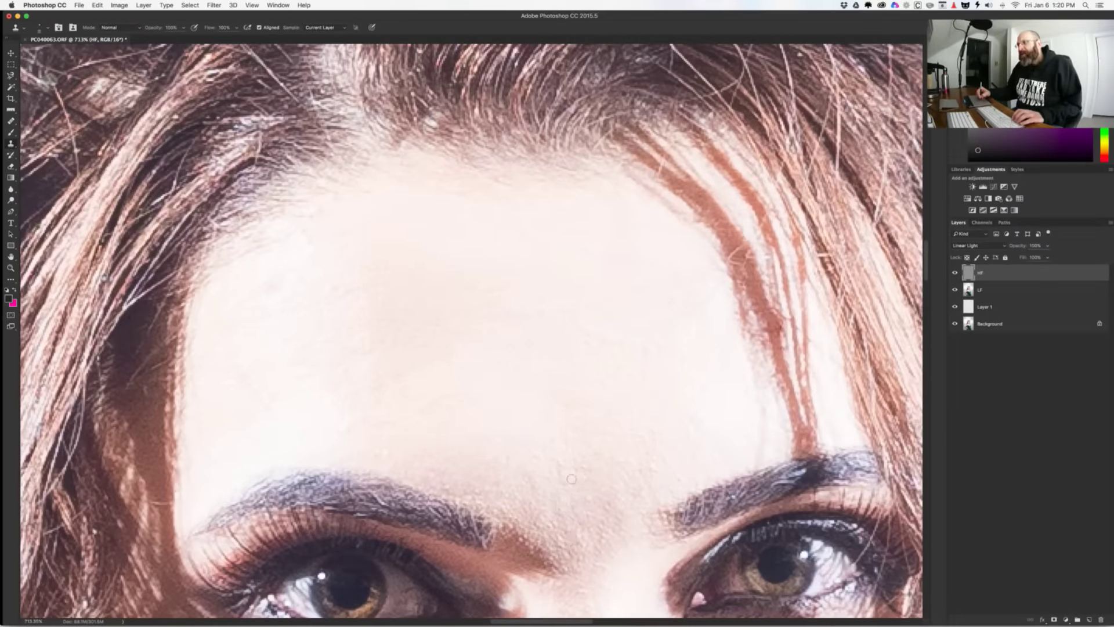
Step: Examine the face, neckline, arm, dress and headpiece at different magnifications for remaining skin texture flaws
scroll(572, 461, "down", 5)
scroll(557, 458, "down", 5)
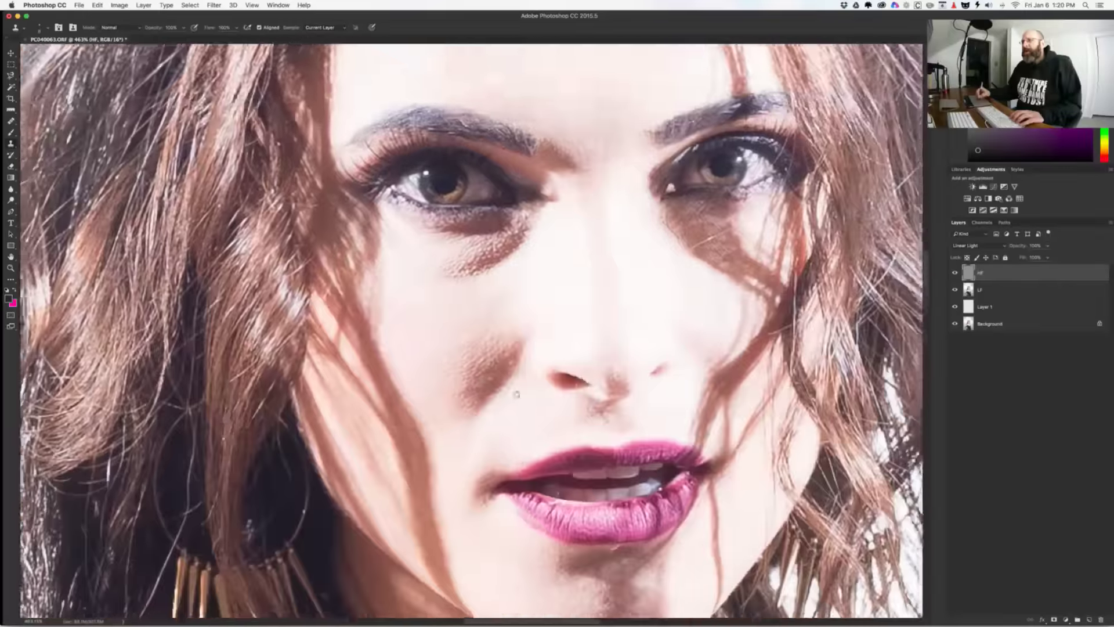
scroll(528, 453, "up", 4)
scroll(528, 453, "down", 8)
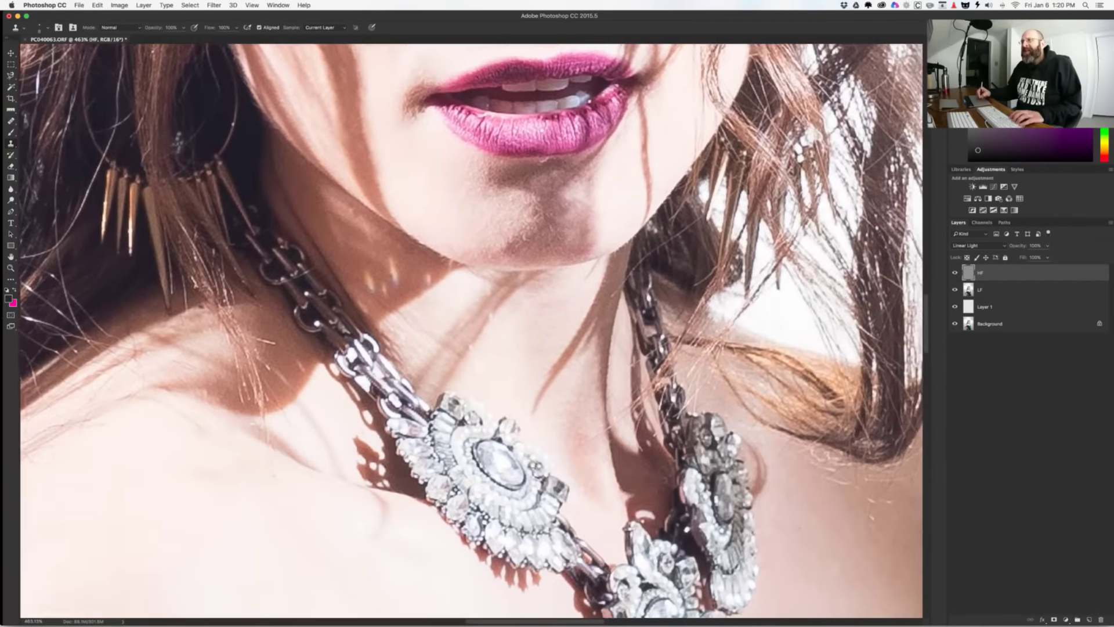
scroll(524, 426, "down", 8)
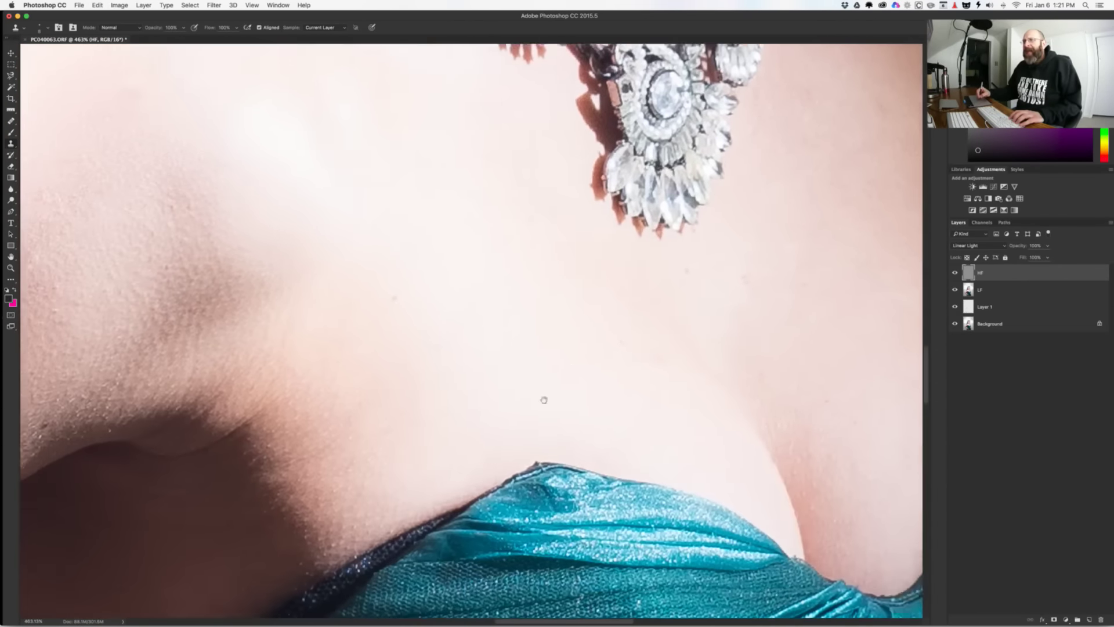
scroll(524, 426, "down", 10)
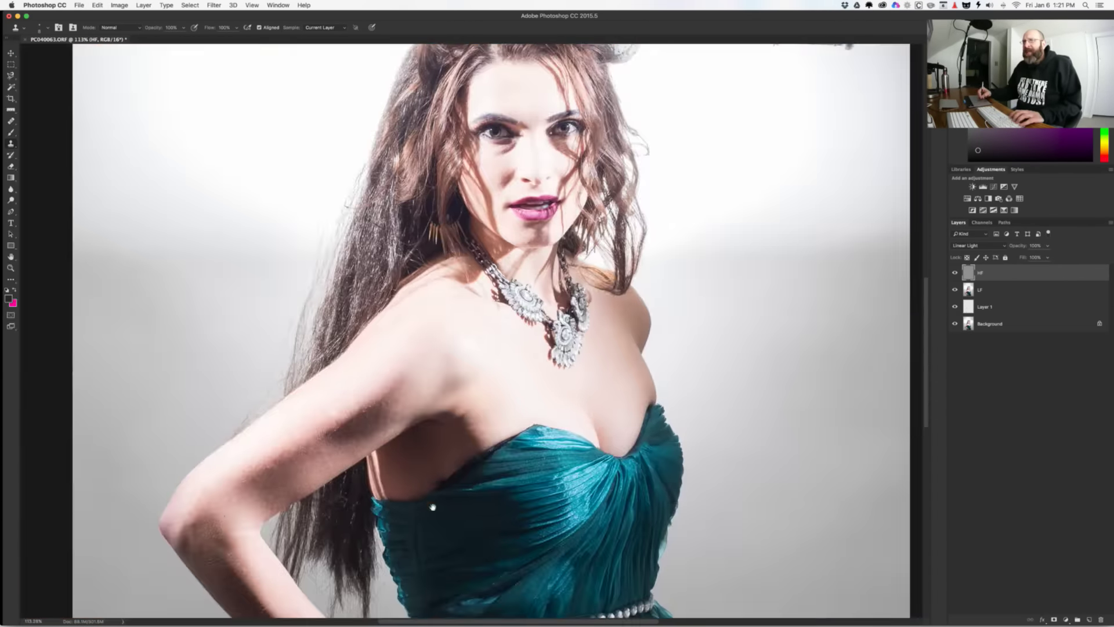
scroll(441, 500, "down", 5)
scroll(485, 461, "down", 2)
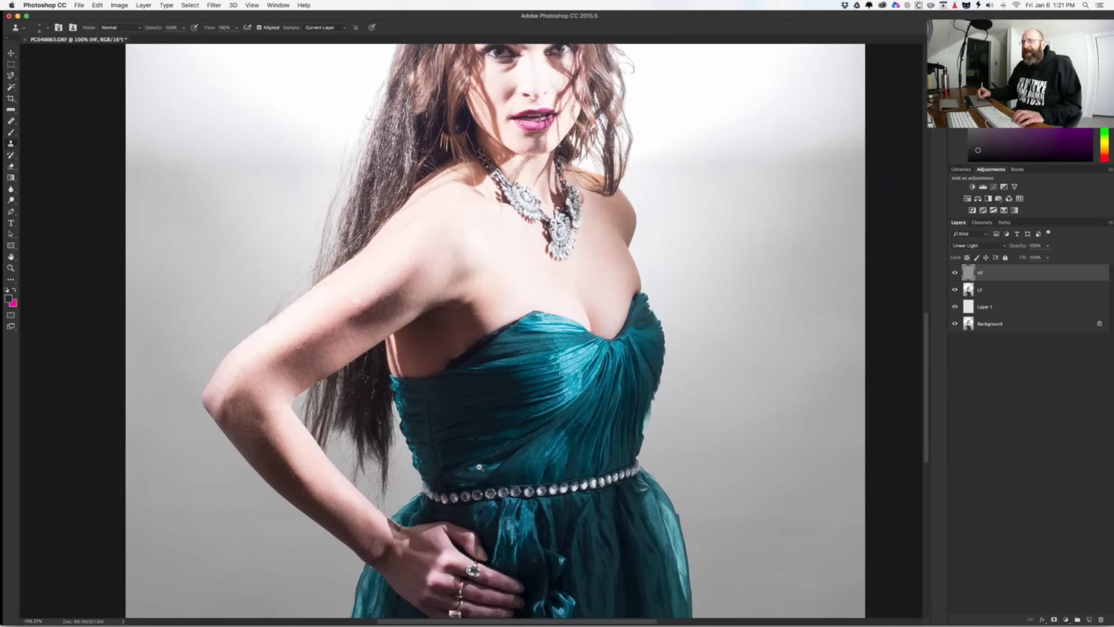
scroll(480, 467, "down", 3)
scroll(493, 426, "up", 1)
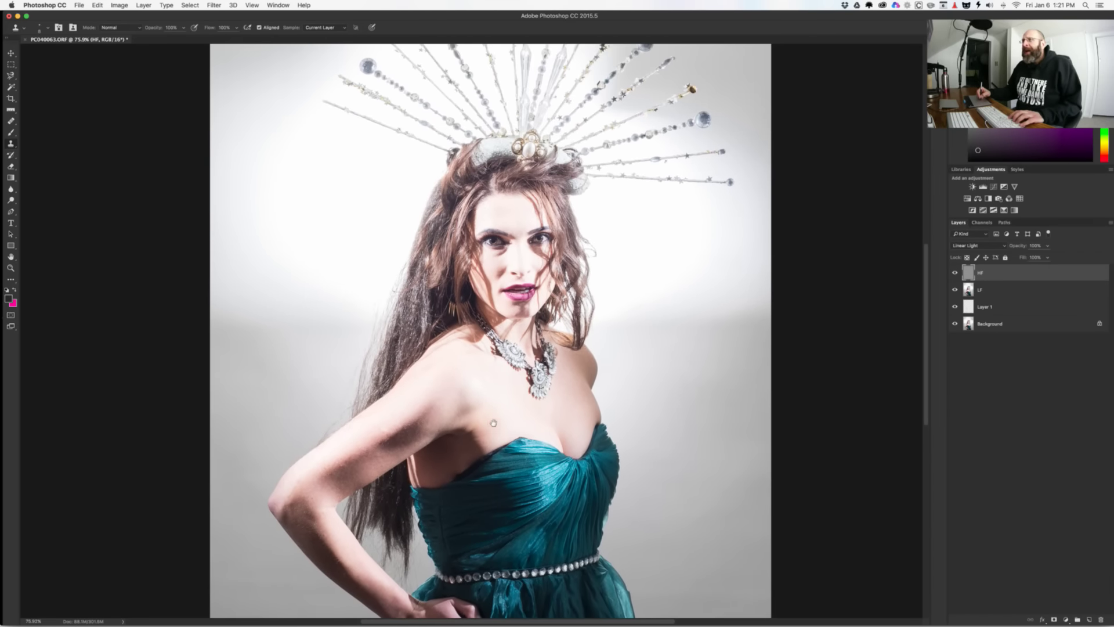
scroll(494, 363, "up", 6)
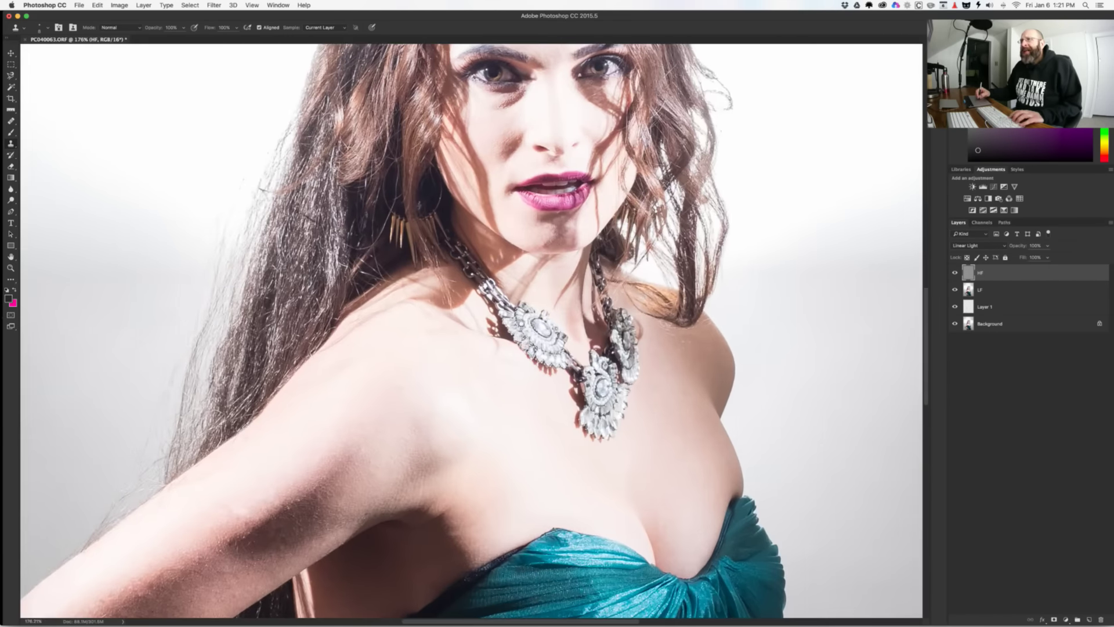
scroll(500, 423, "up", 5)
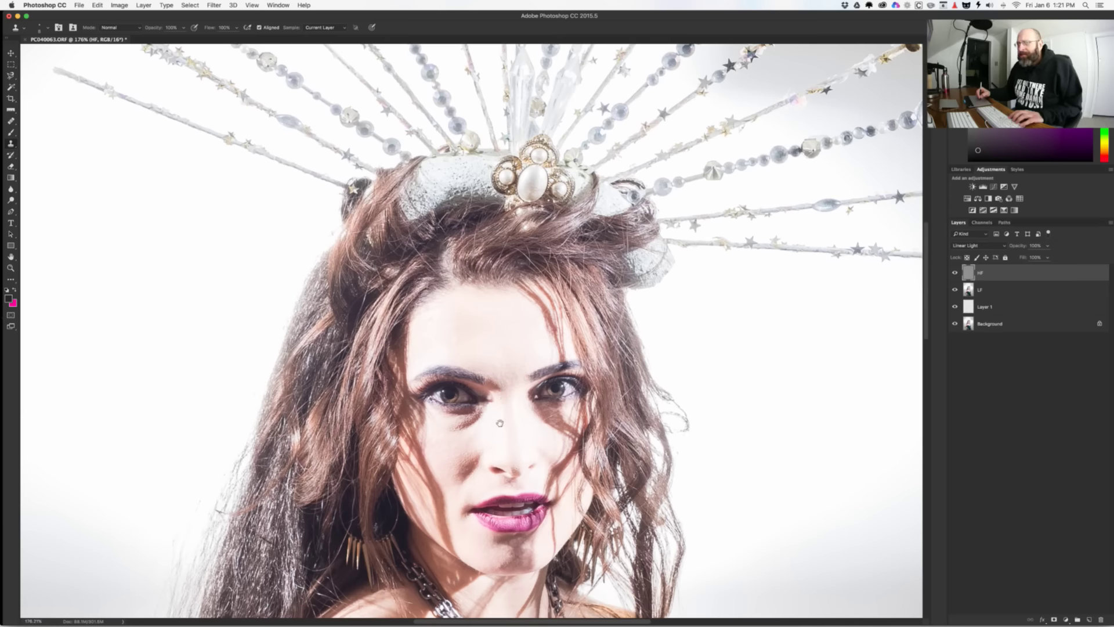
scroll(500, 423, "down", 2)
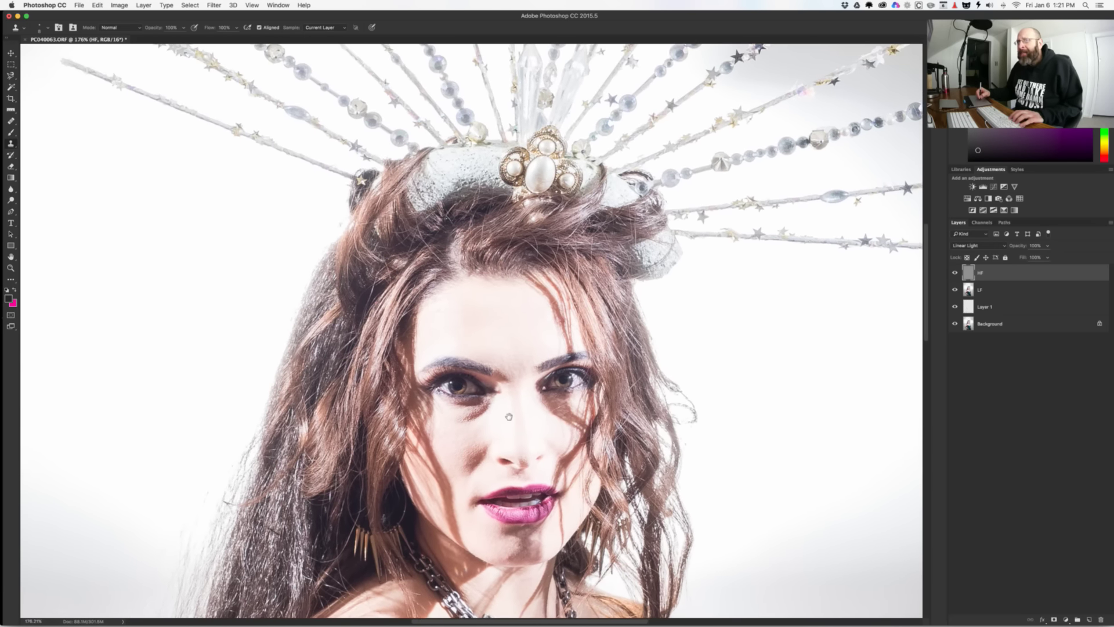
Step: Create the masked Soften Skin layer with High Pass and Gaussian Blur smart filters, accepting both preset radii
scroll(509, 417, "up", 1)
scroll(459, 337, "up", 3)
left_click_drag(413, 299, 423, 311)
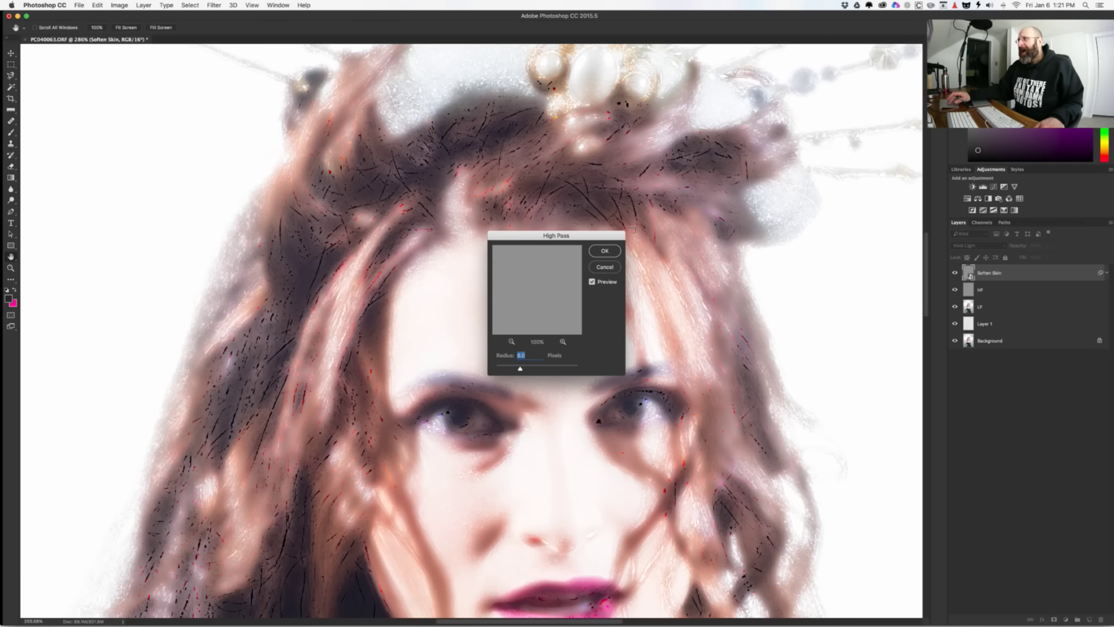
left_click(605, 251)
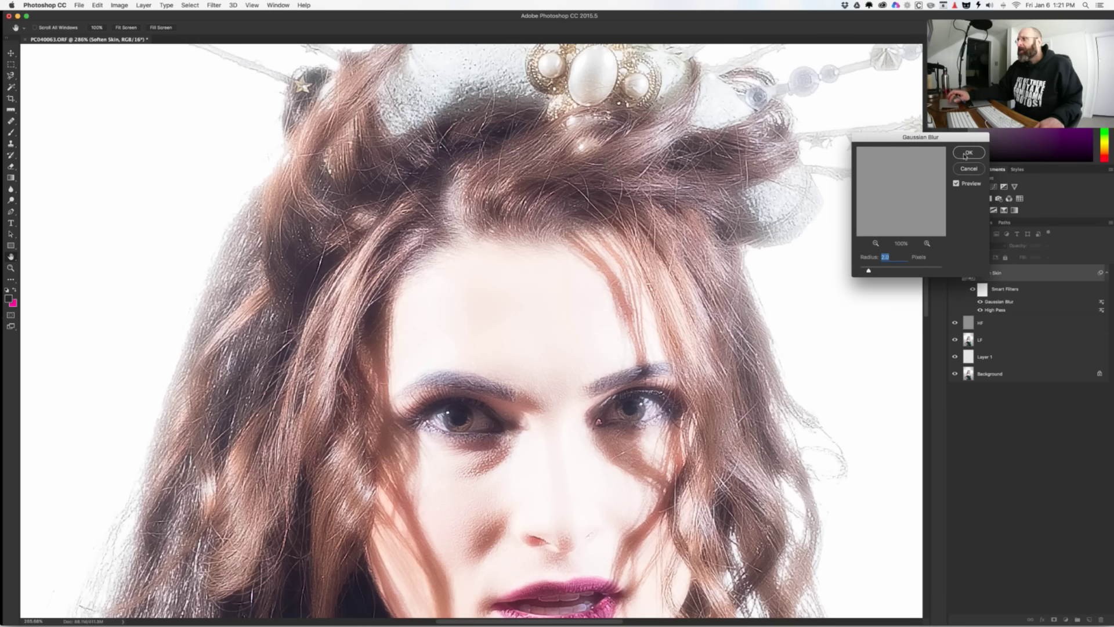
left_click(967, 153)
Step: Switch to Lightroom and open the 2016 subfolder of EM1 Mk II photos
key("super+Tab")
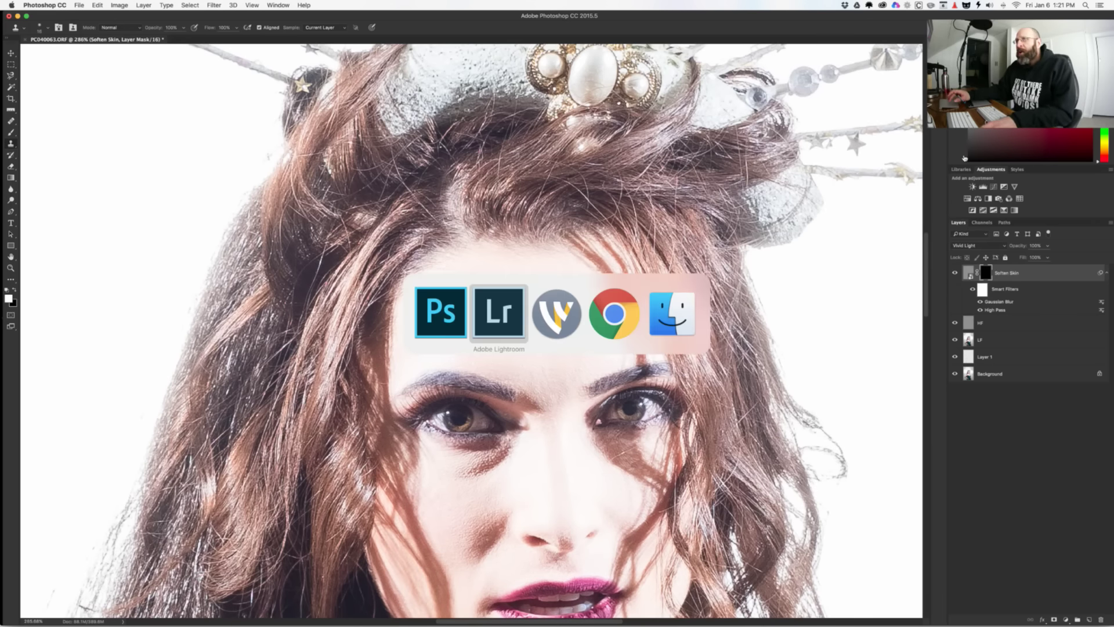
scroll(114, 125, "down", 5)
scroll(115, 125, "up", 10)
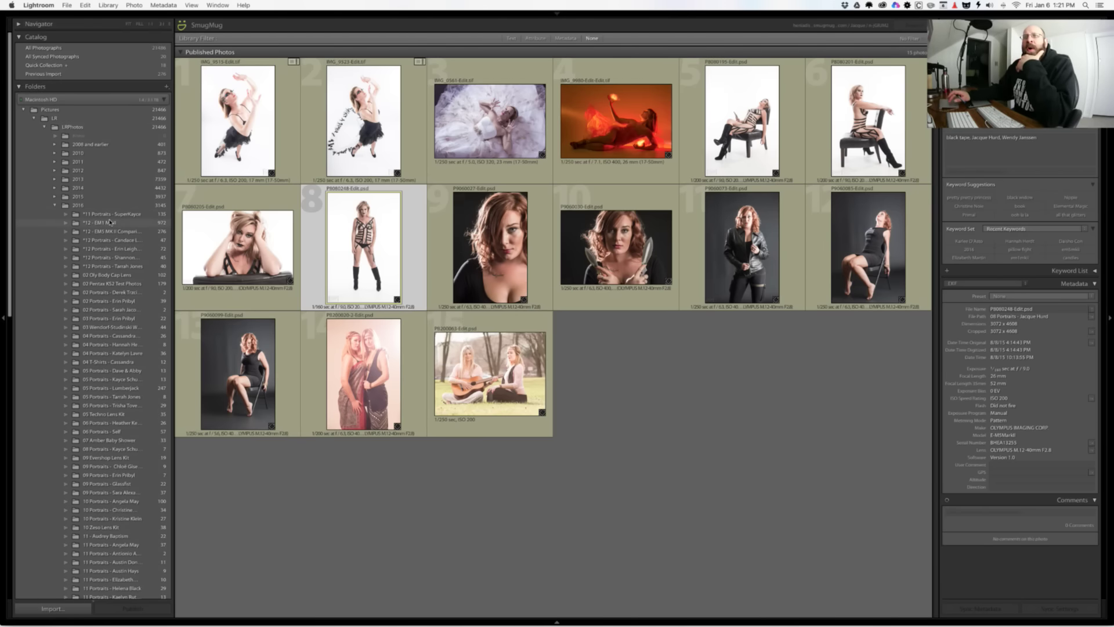
left_click(110, 221)
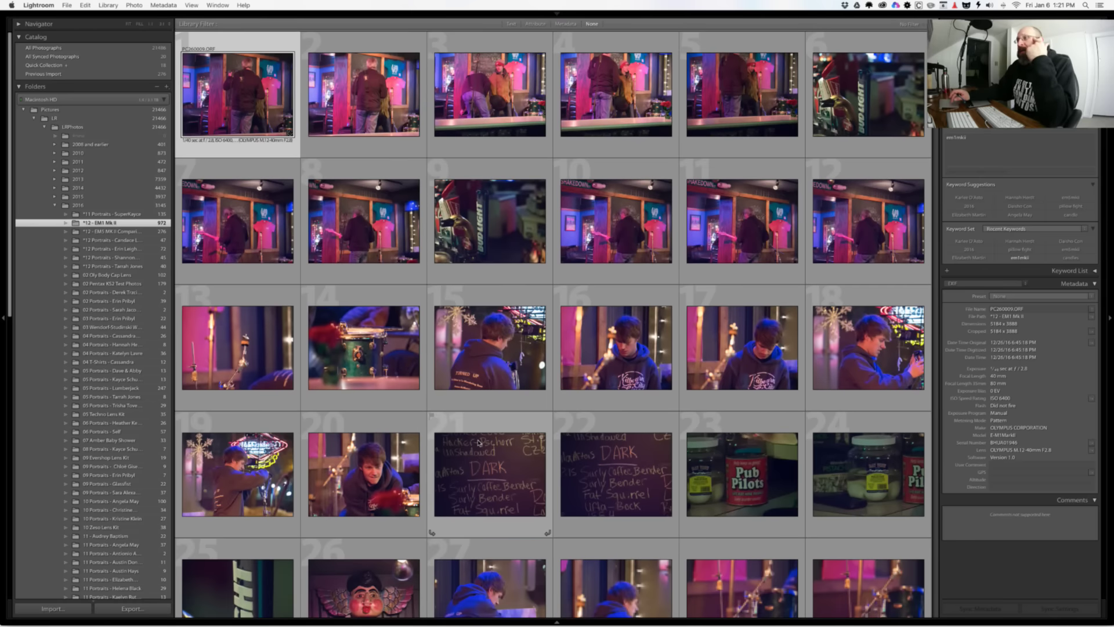
Step: Open the DARK chalkboard photo PC260029.ORF from the grid and inspect its noise at two closer zoom levels
scroll(478, 442, "down", 3)
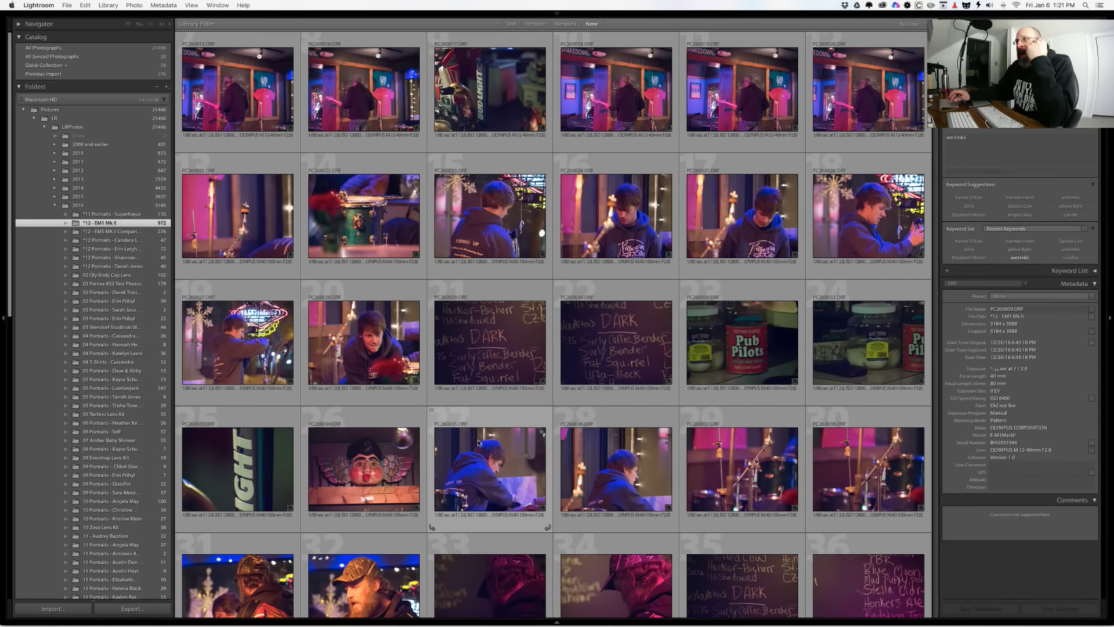
scroll(478, 442, "down", 2)
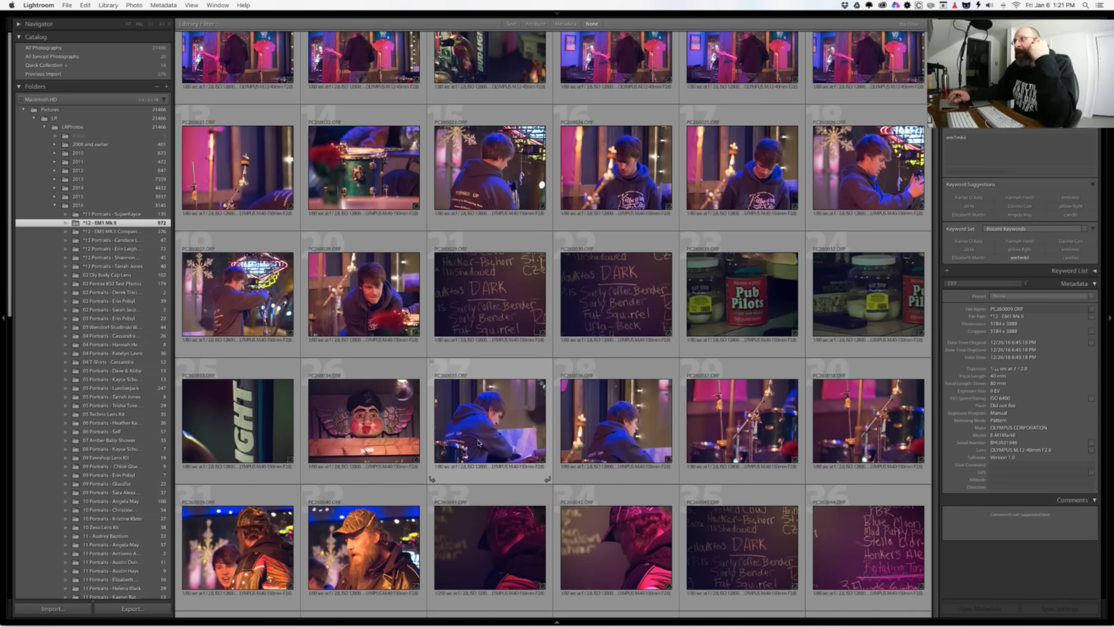
double_click(502, 296)
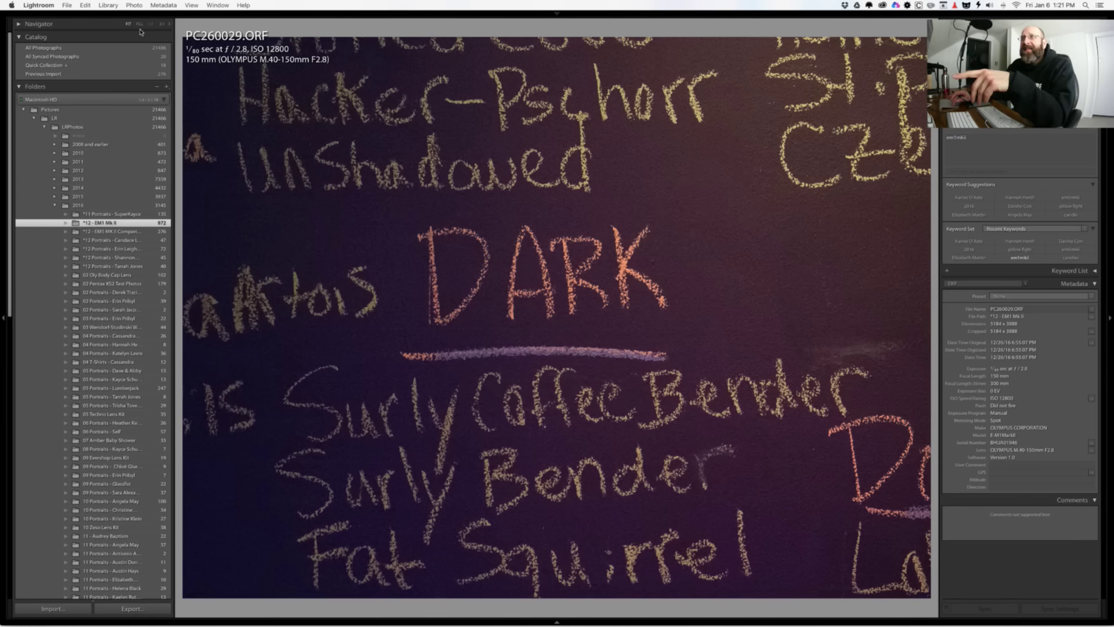
left_click(161, 24)
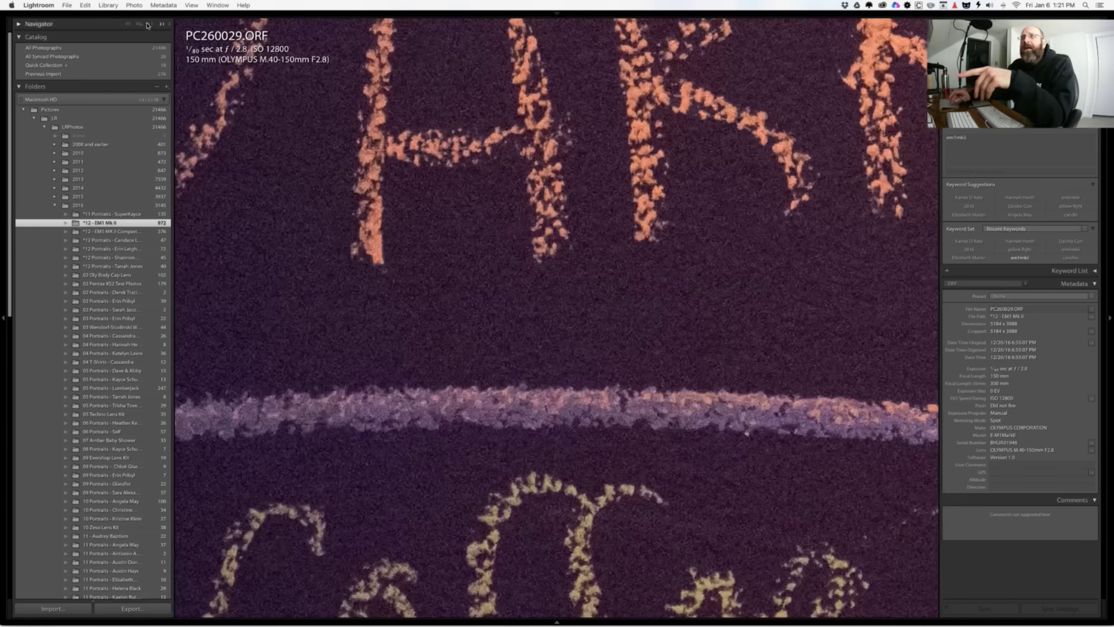
left_click(149, 24)
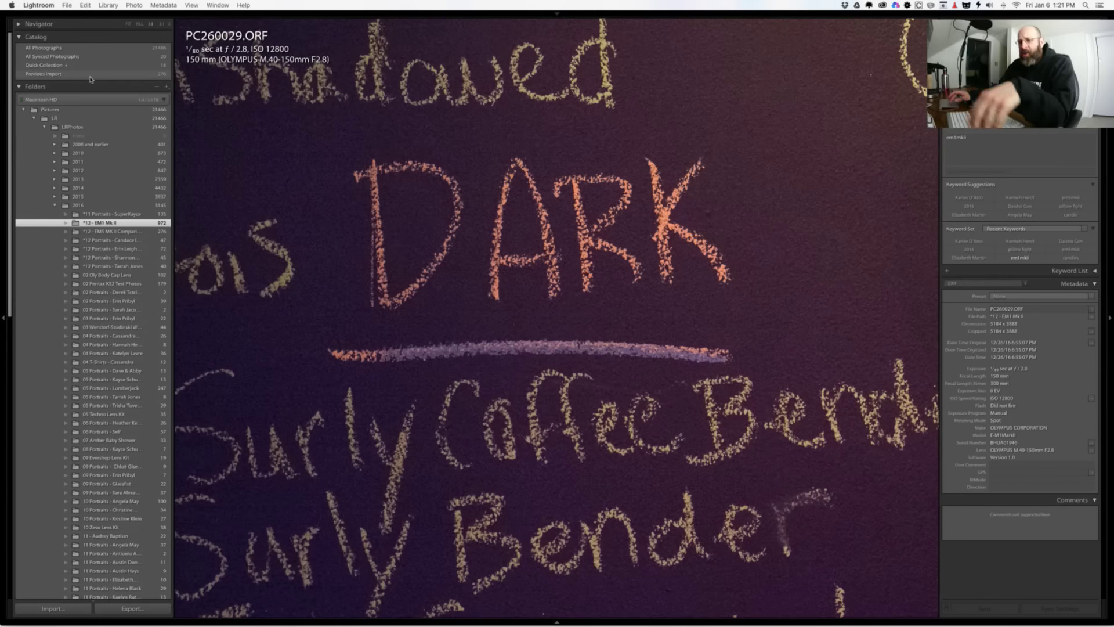
Step: Hide the side panels and return to the photo grid, selecting the thumbnail just before the DARK chalkboard photo
key("Tab")
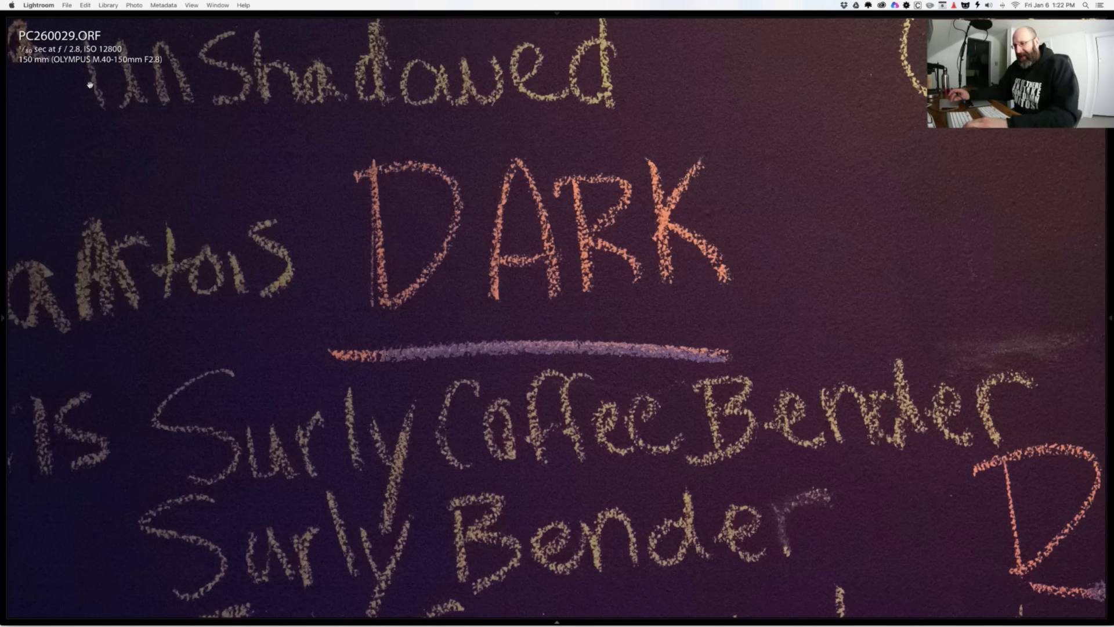
key("g")
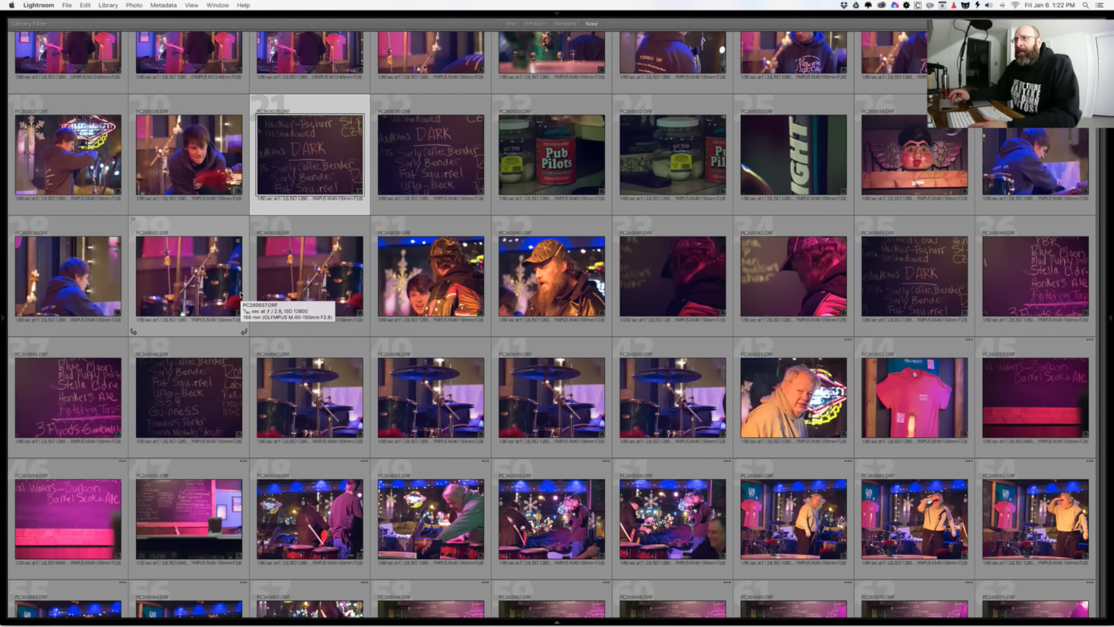
left_click(209, 155)
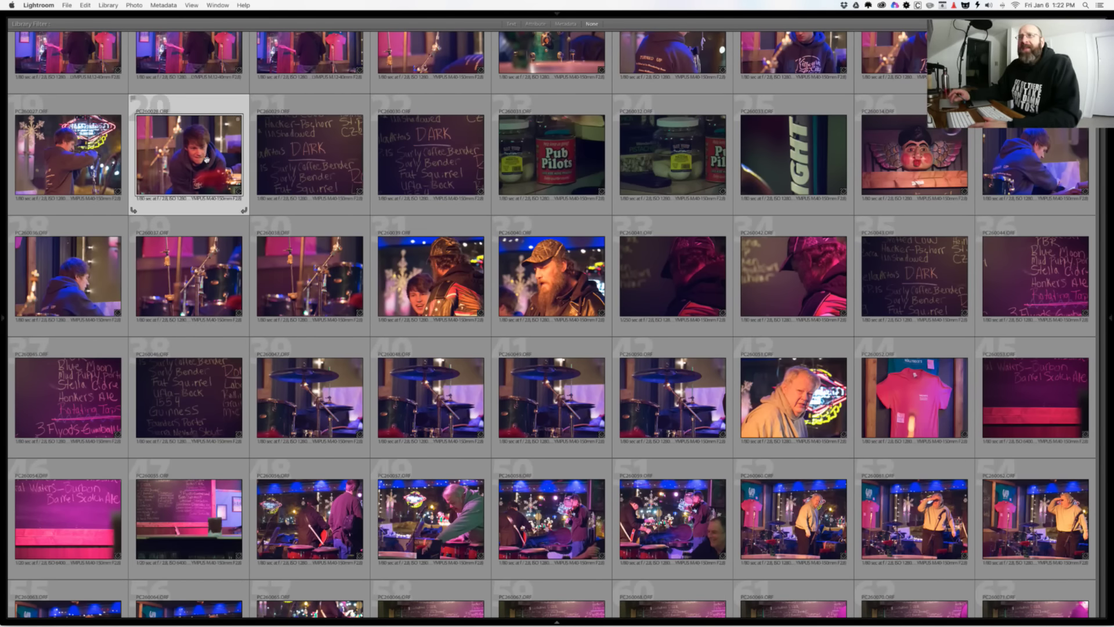
Step: Open photo PC260024.ORF of the young man in the blue hoodie, inspect its noise up close, and return to the grid
key("e")
key("g")
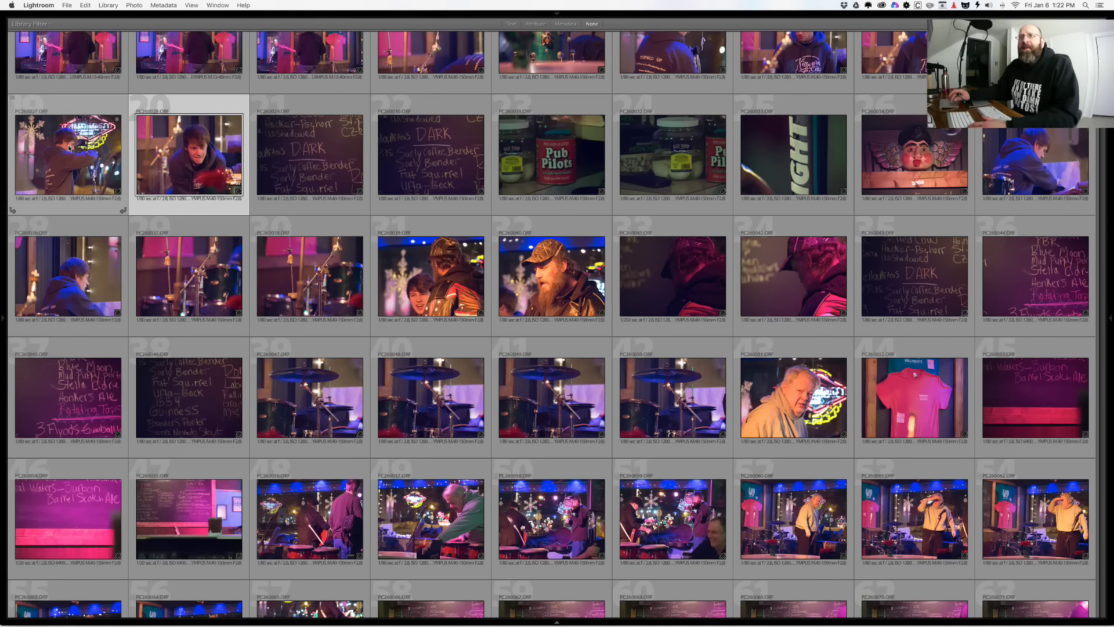
scroll(70, 148, "up", 1)
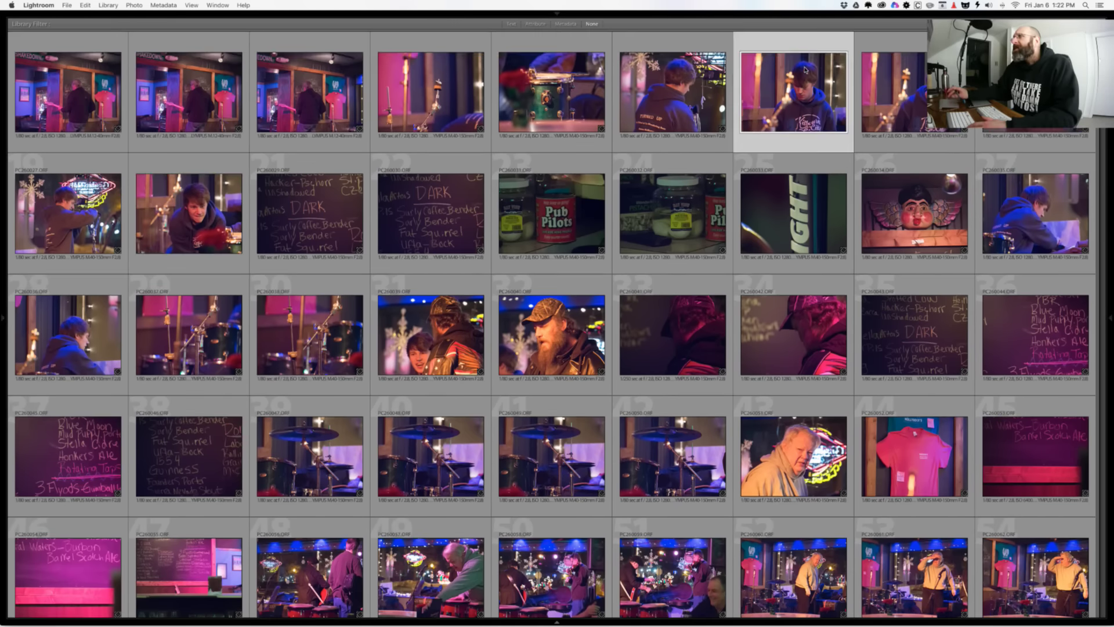
left_click(805, 73)
key("e")
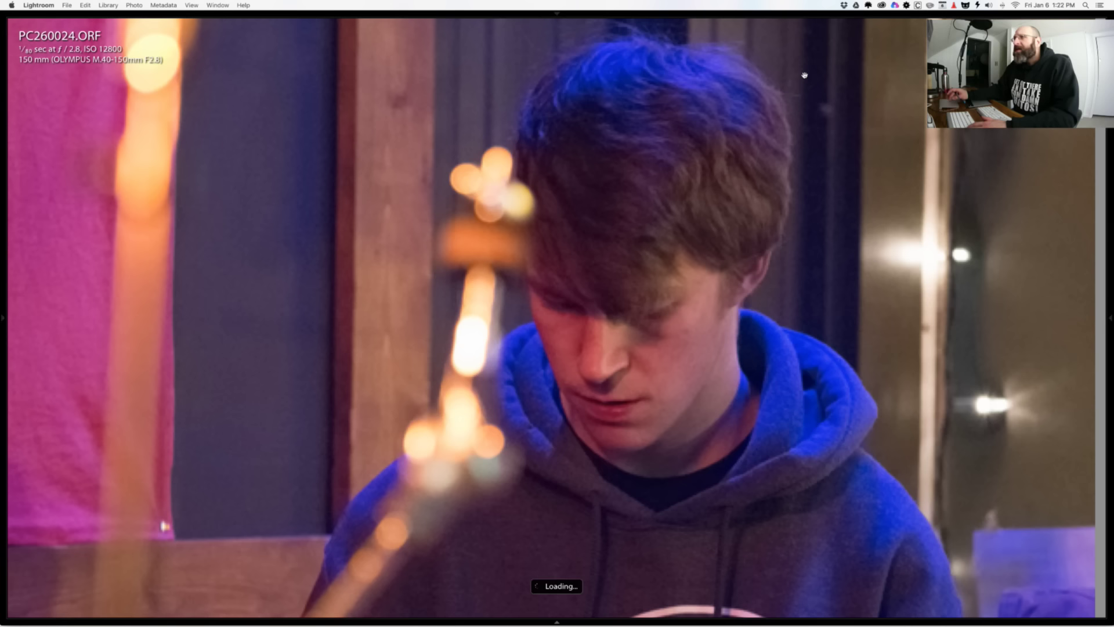
left_click(624, 293)
left_click(622, 293)
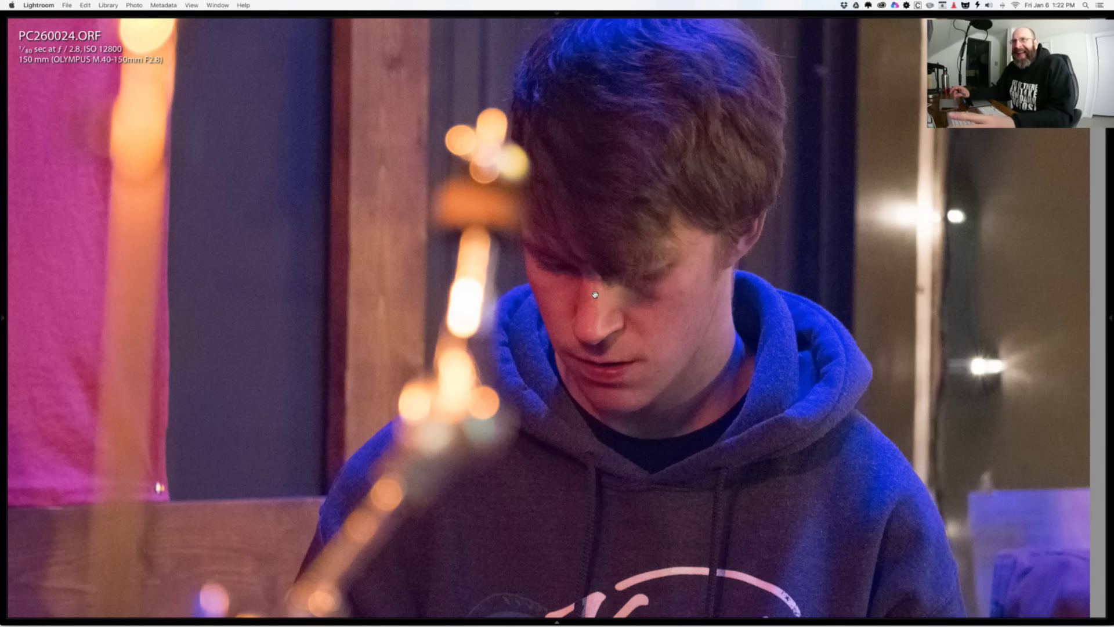
key("g")
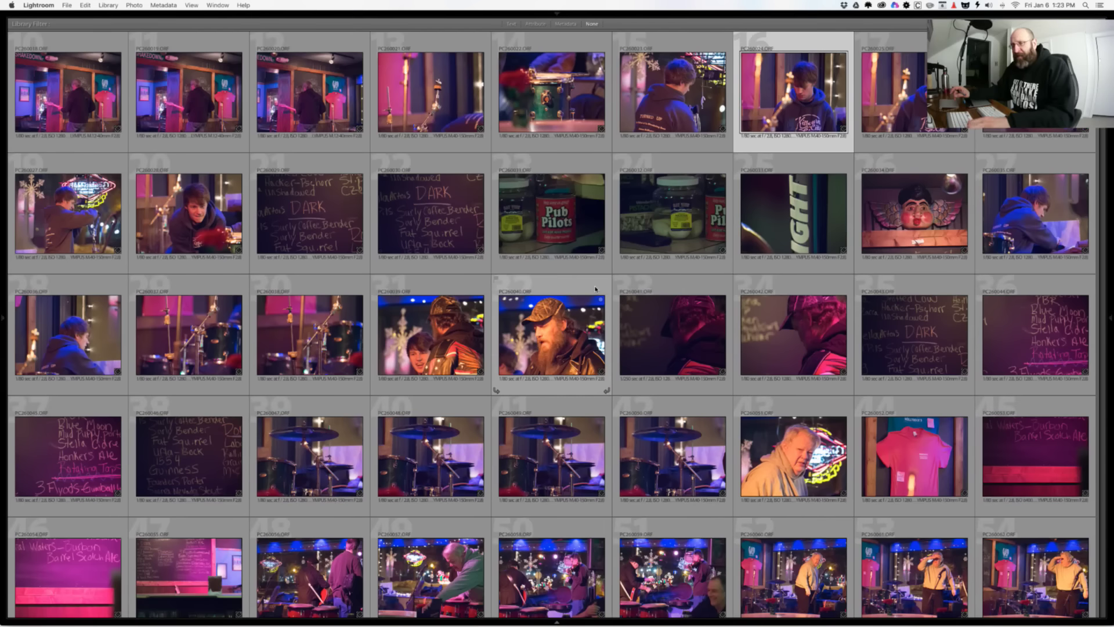
Step: Show the side panels, select the portraits folder just below the EM1 Mk II comparison folder, and switch to Photoshop
key("Tab")
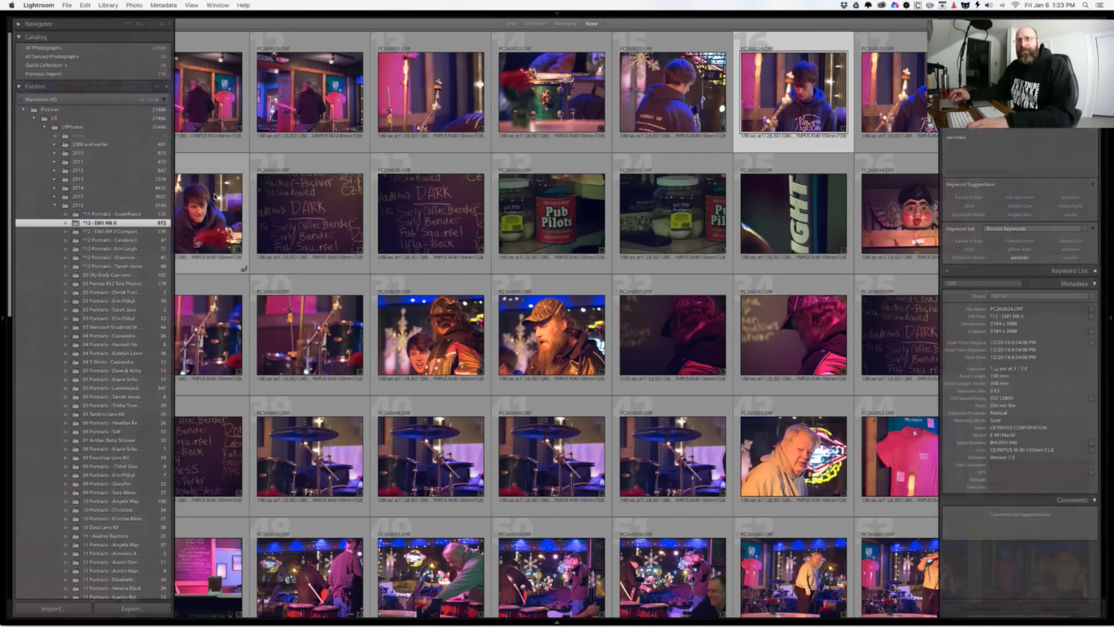
left_click(126, 241)
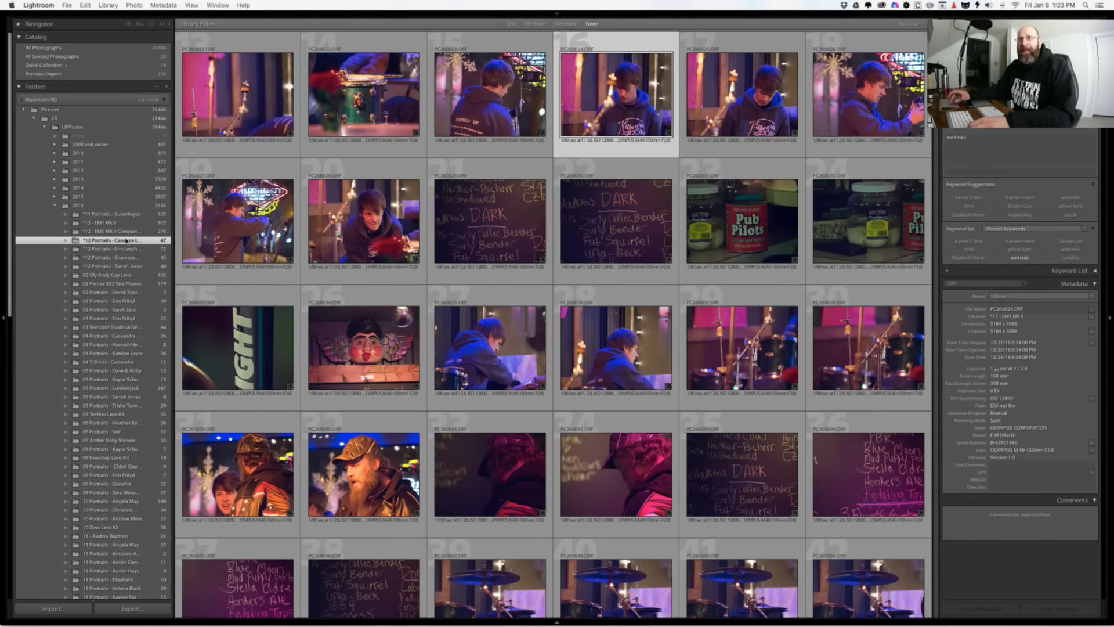
key("super+Tab")
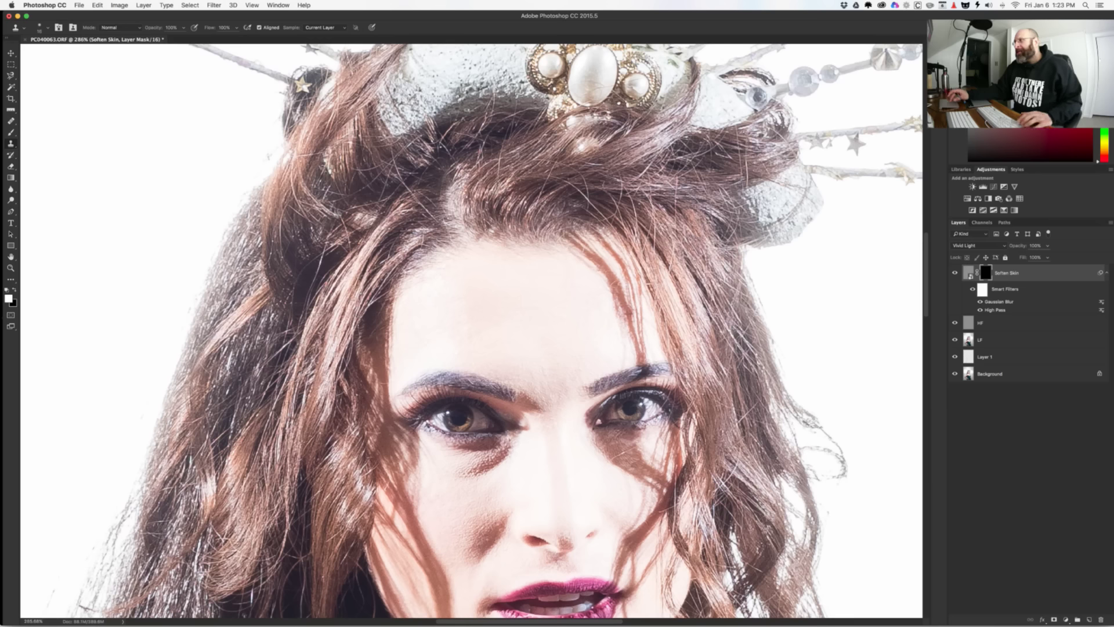
Step: Activate the Brush tool and replace the logo stamp tip with a round brush preset
key("b")
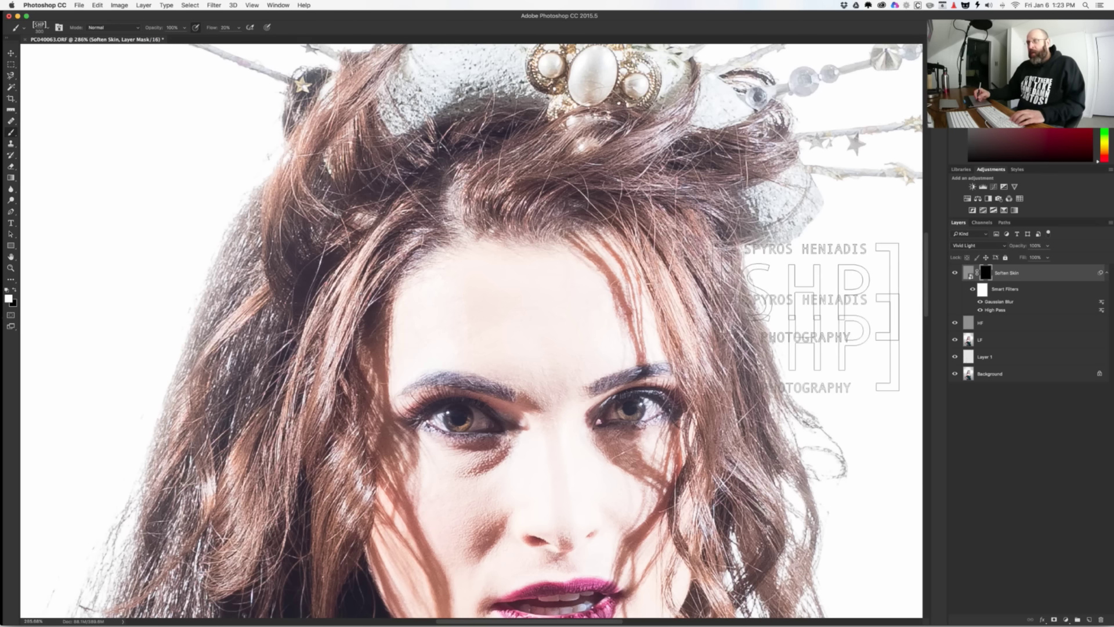
right_click(448, 279)
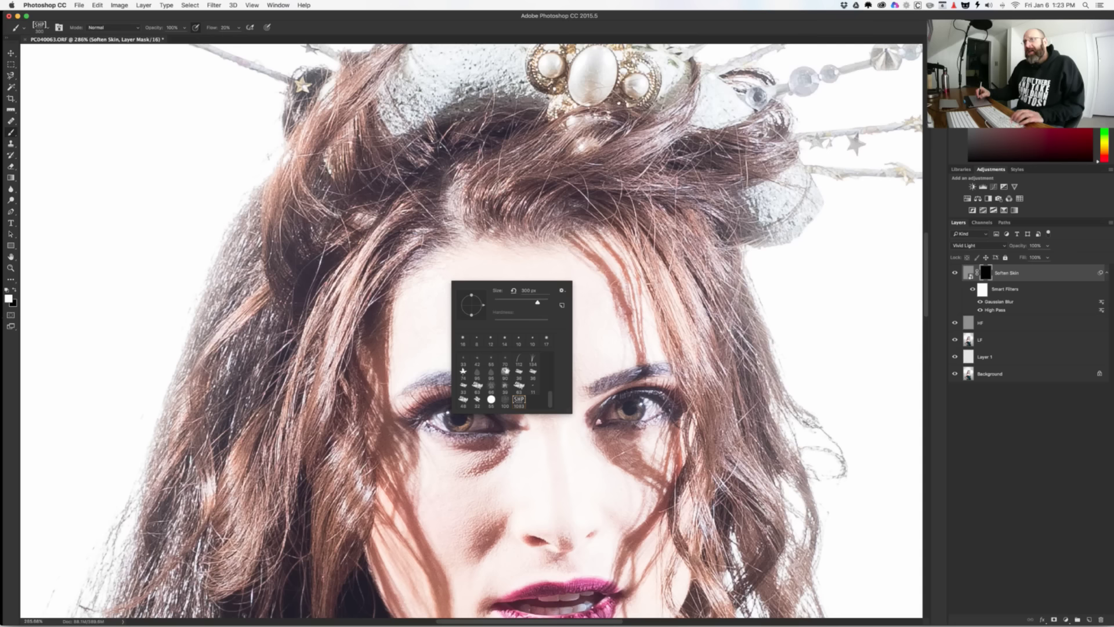
left_click(462, 337)
key("Return")
Step: Paint white on the Soften Skin mask over the forehead, brow area and the rest of the face
left_click_drag(438, 306, 464, 308)
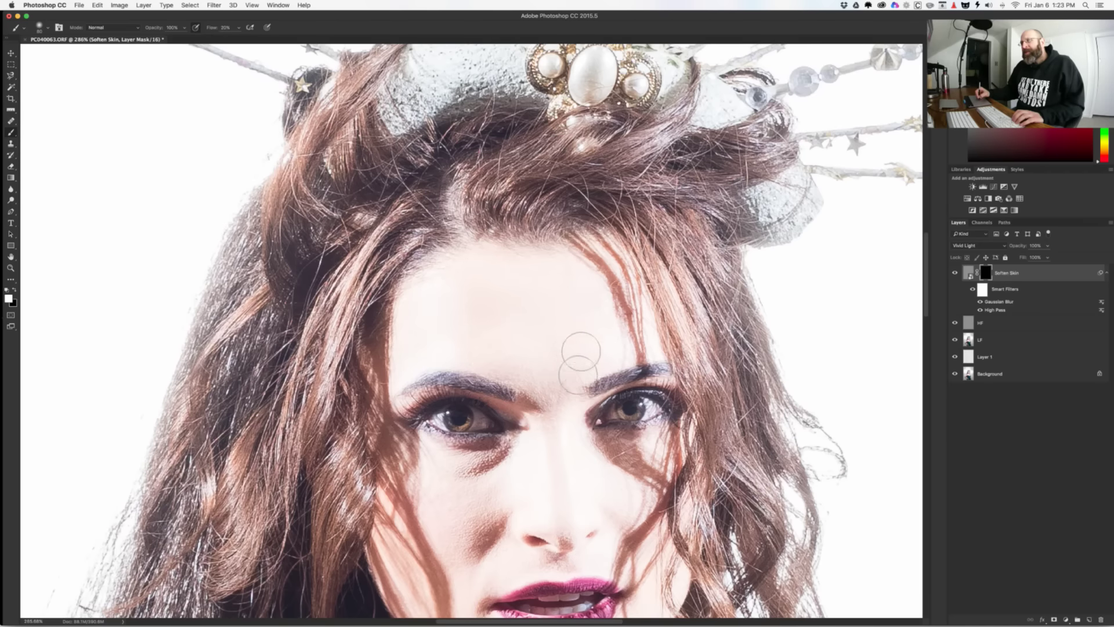
left_click_drag(568, 366, 554, 367)
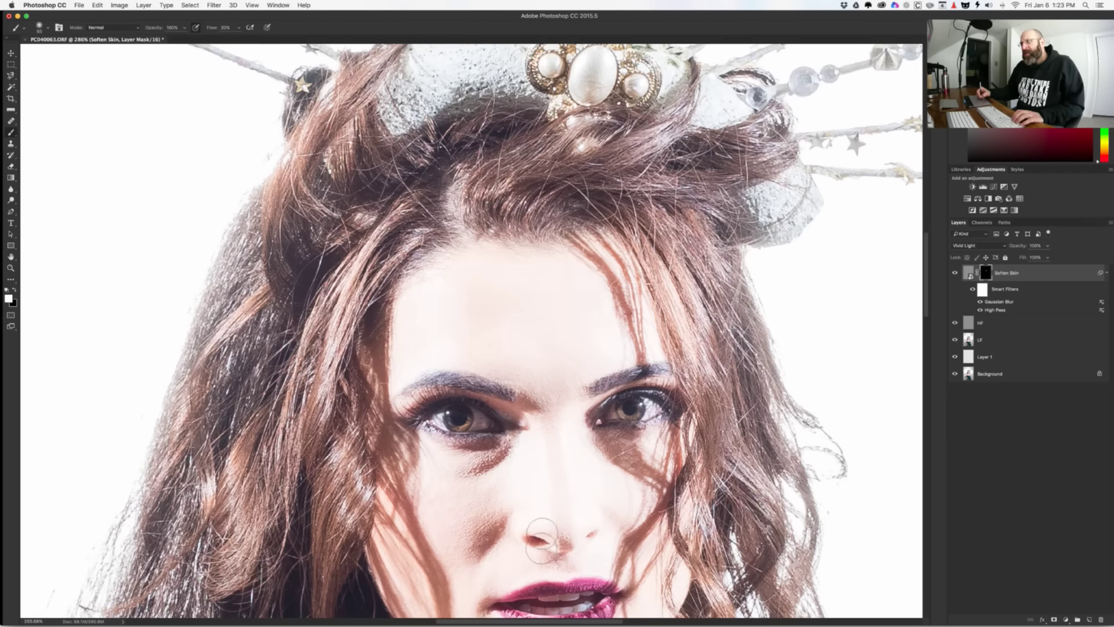
scroll(472, 323, "down", 5)
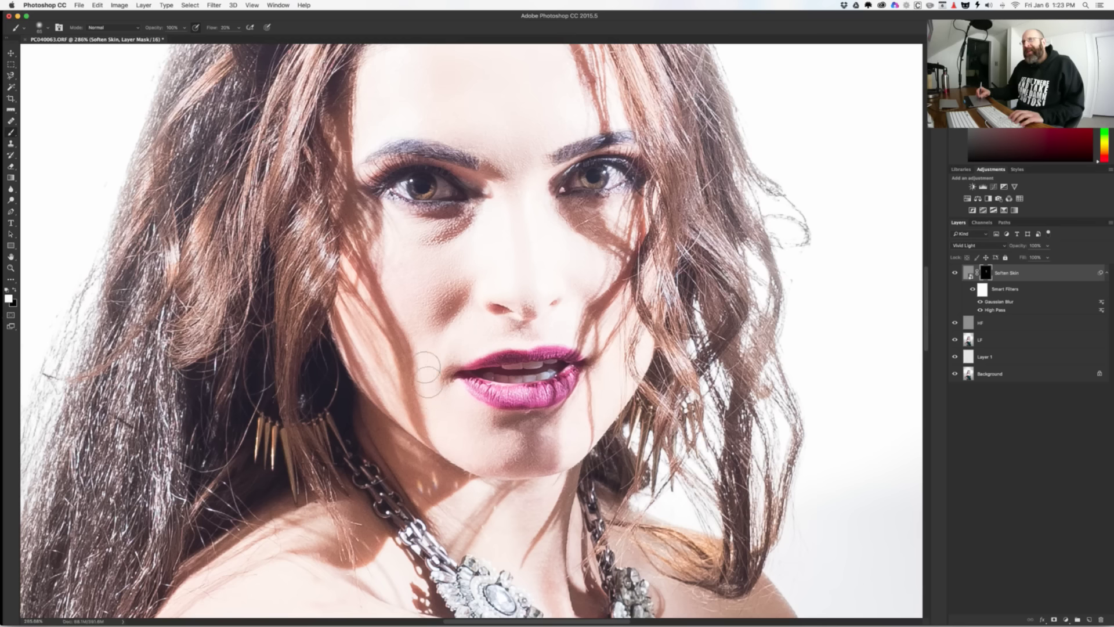
scroll(552, 451, "down", 5)
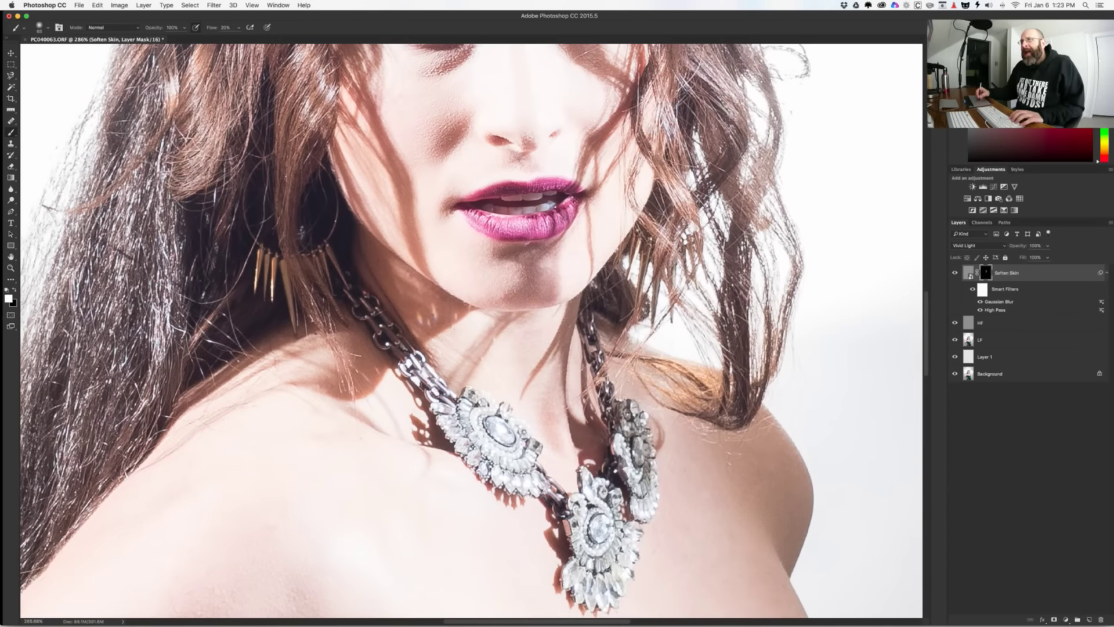
Step: Delete the Soften Skin layer and use the Clone Stamp on the HF layer to clean up the nose and under-eye skin
left_click_drag(971, 268, 1101, 620)
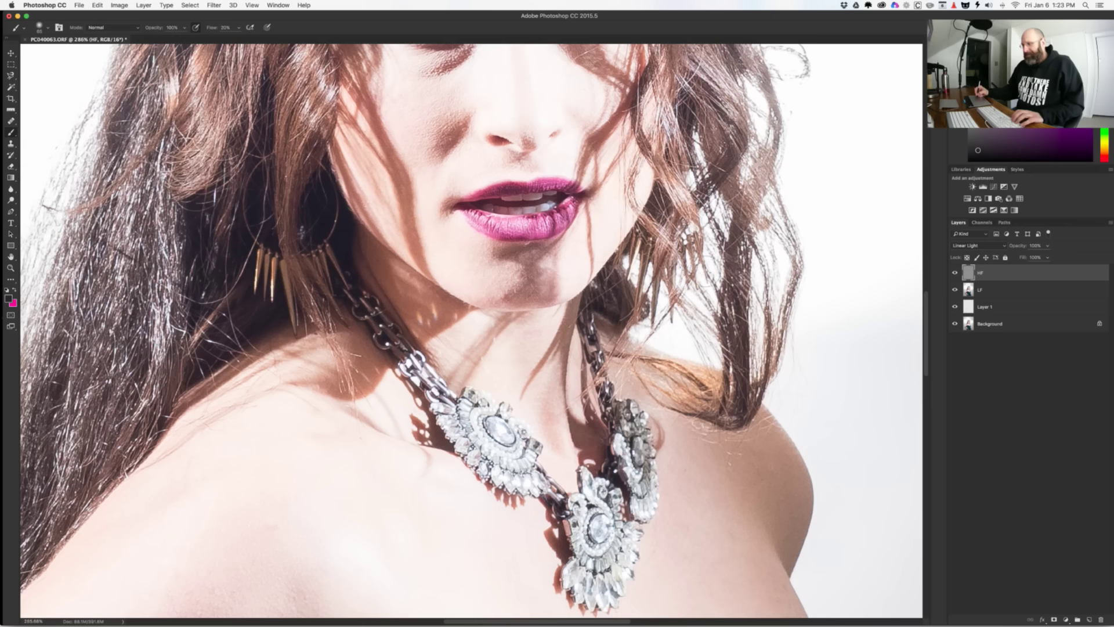
key("s")
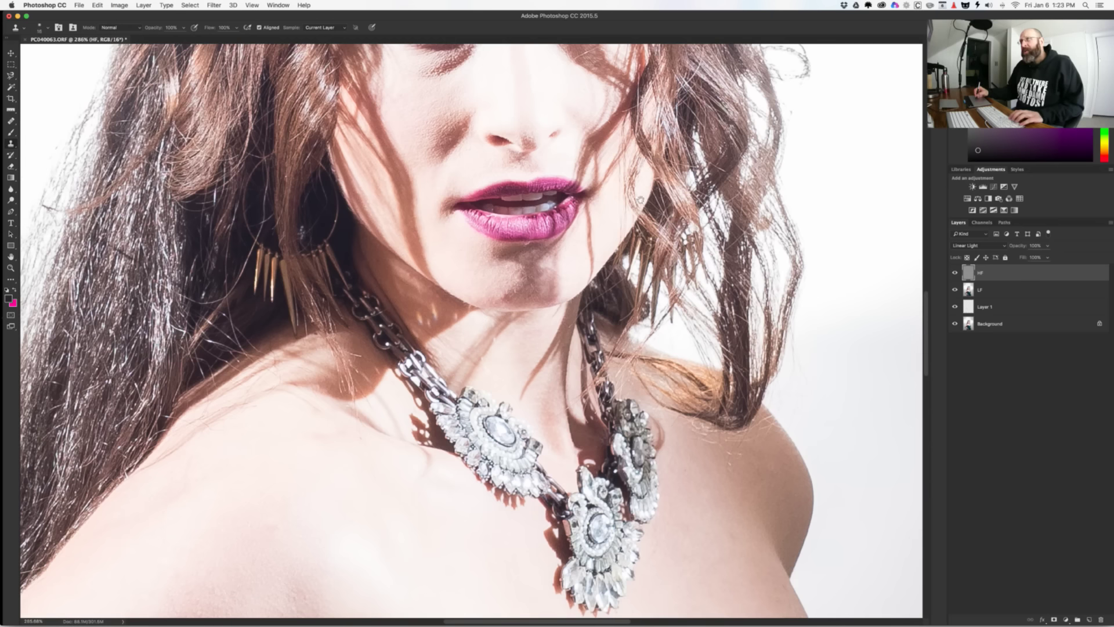
scroll(643, 200, "up", 8)
scroll(559, 296, "up", 5)
left_click_drag(561, 284, 552, 287)
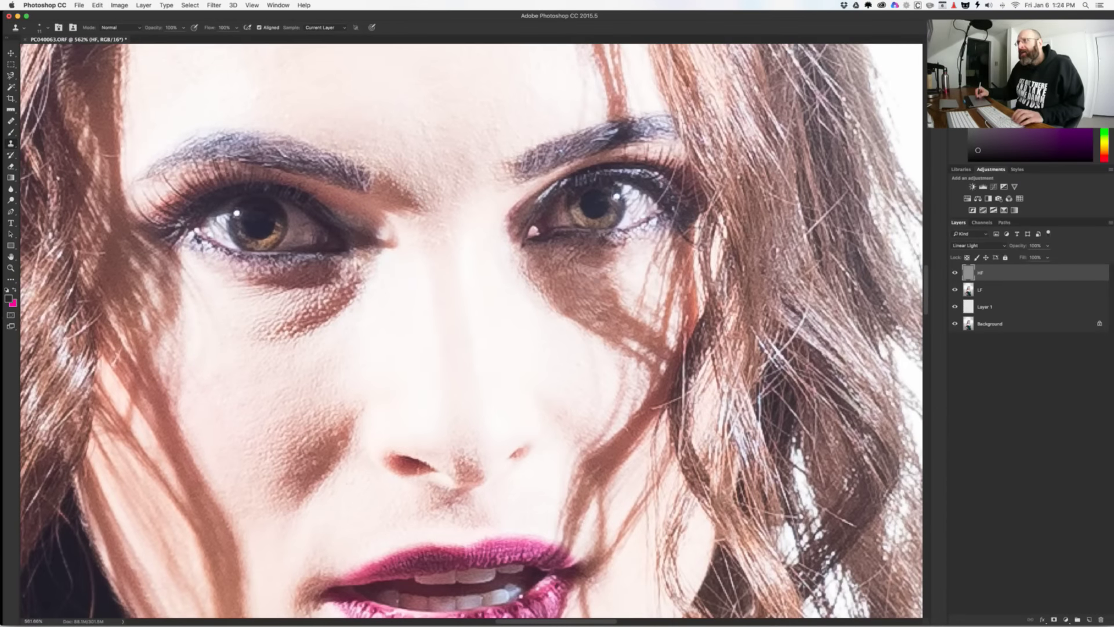
left_click_drag(596, 347, 606, 353)
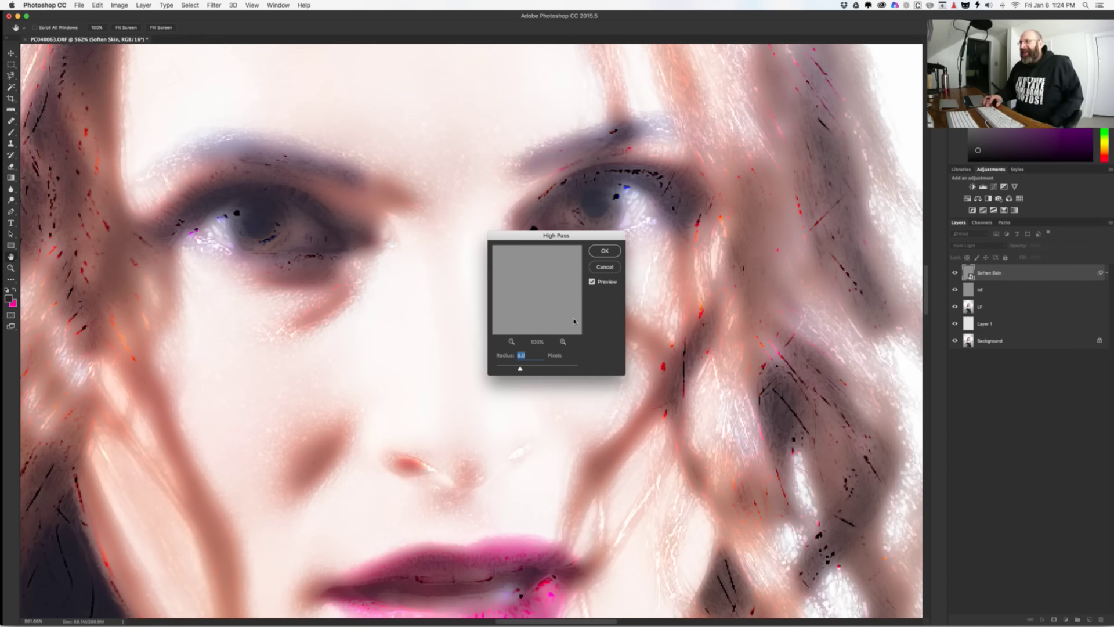
Step: Recreate the masked Soften Skin layer, accepting the preset High Pass and Gaussian Blur radii
key("Return")
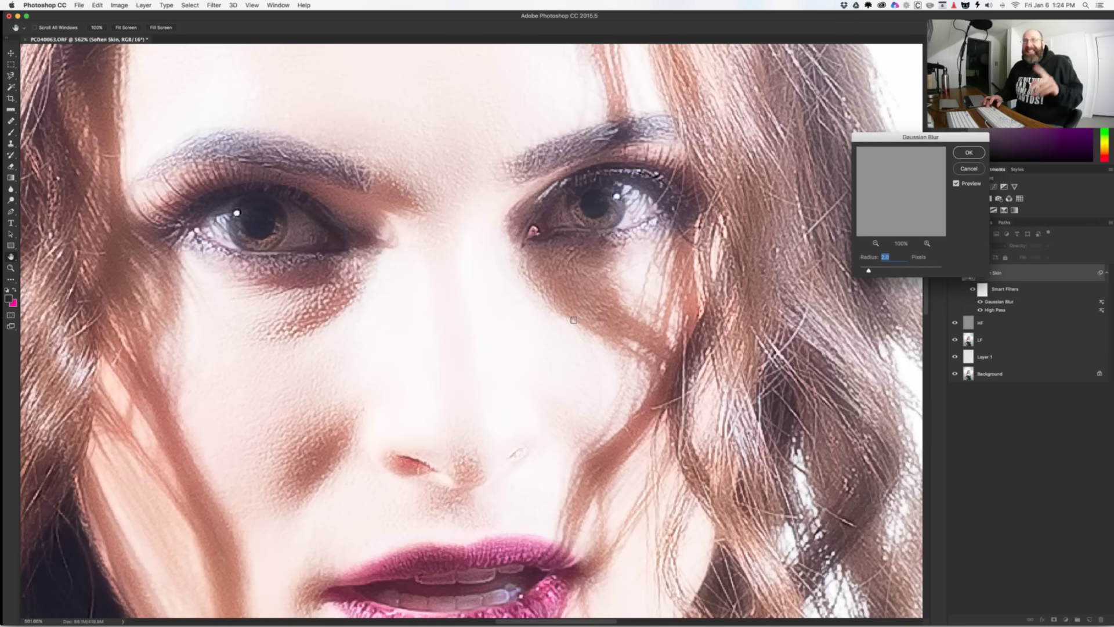
key("Return")
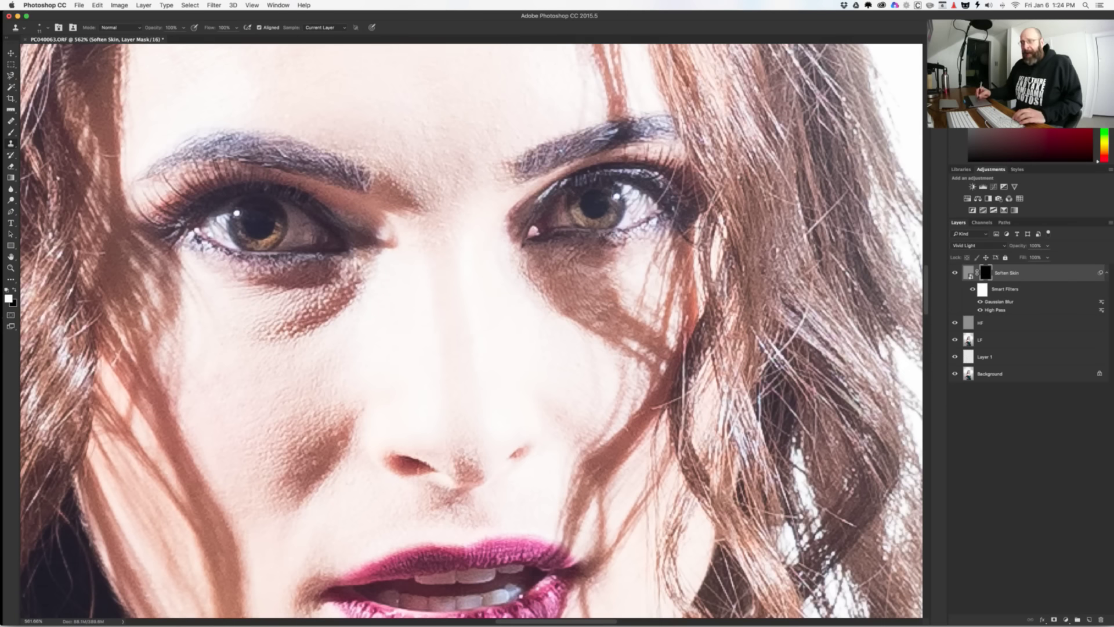
Step: Brush white on the new Soften Skin mask over the face, neck, chest and shoulder skin
key("b")
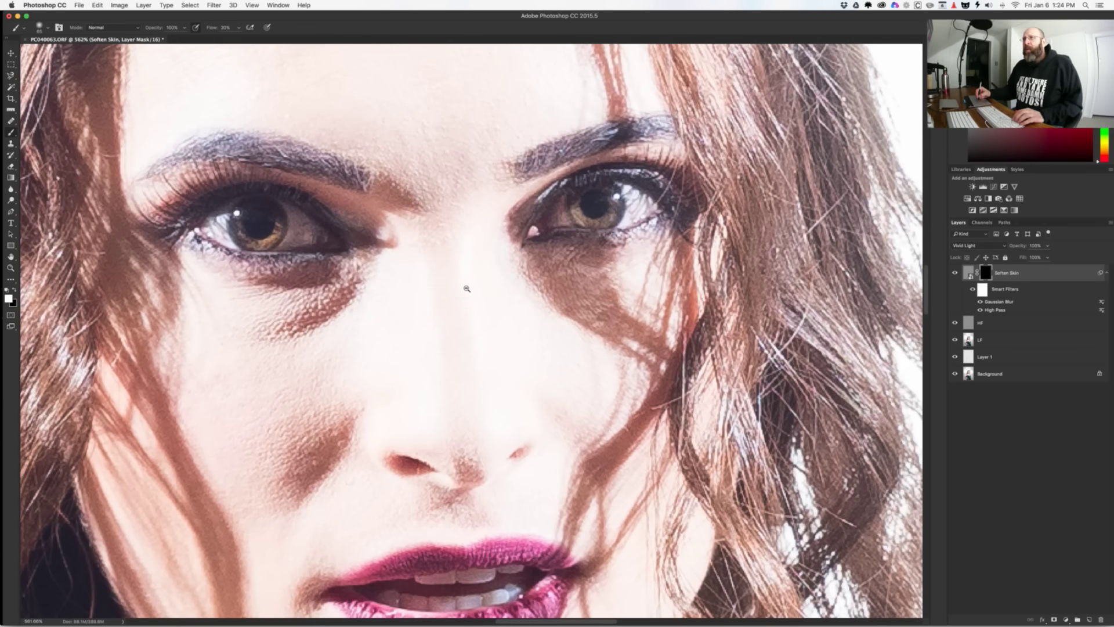
scroll(465, 279, "down", 5)
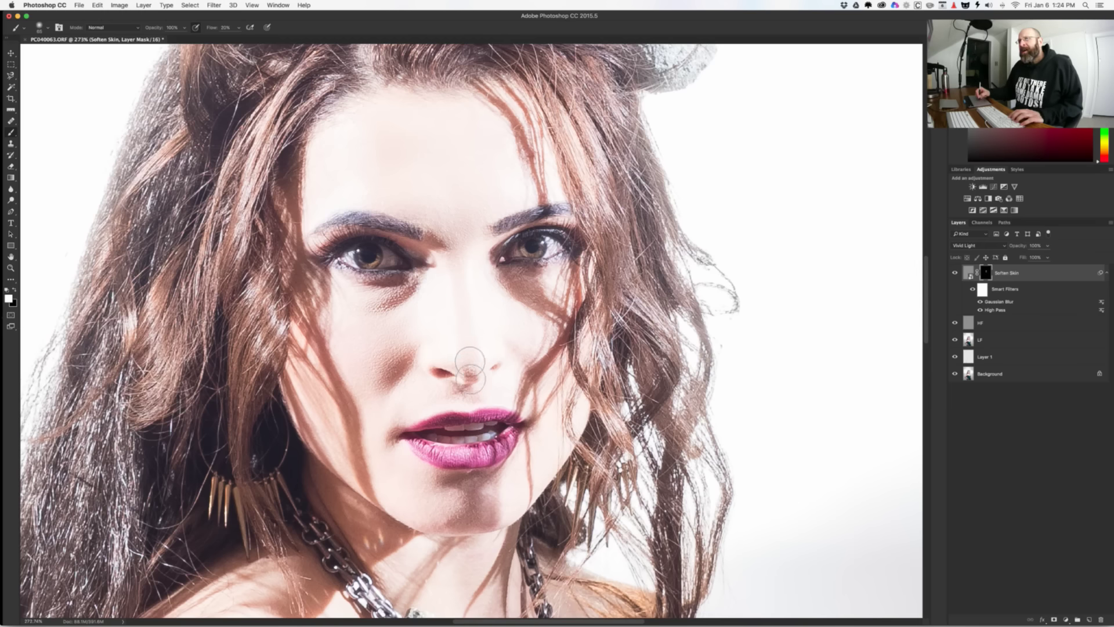
left_click_drag(468, 335, 480, 173)
scroll(416, 289, "down", 4)
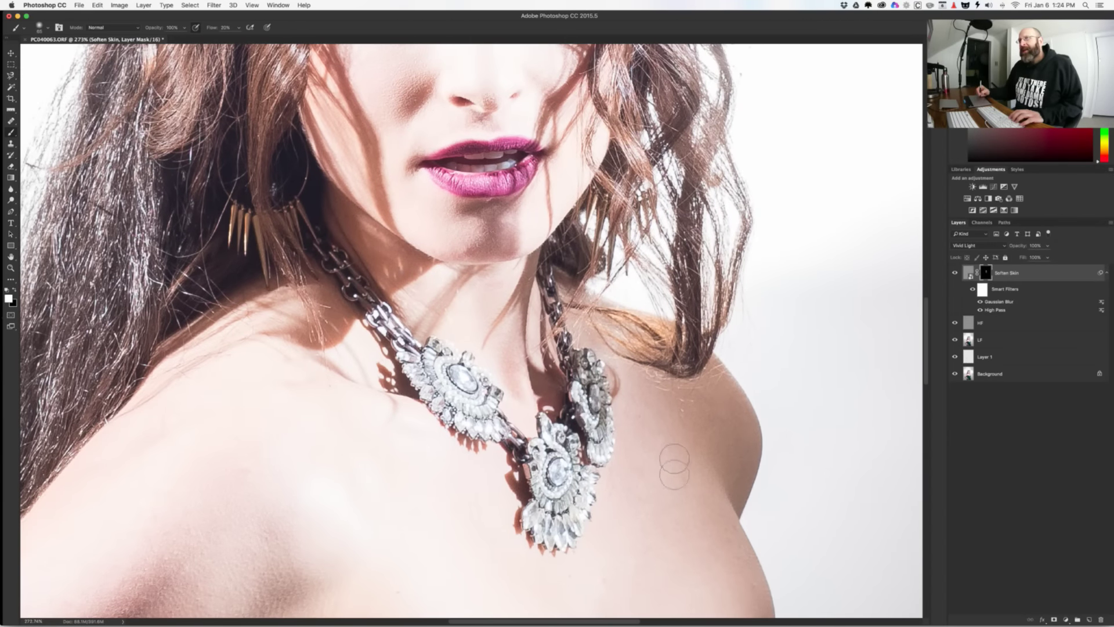
scroll(674, 464, "down", 5)
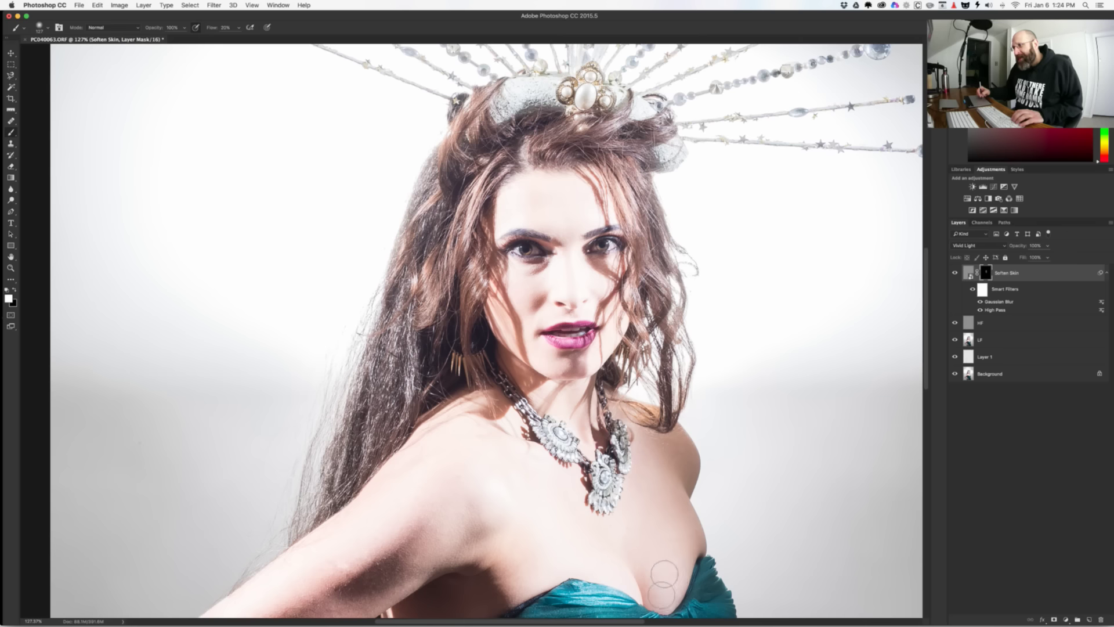
mouse_move(663, 583)
left_mouse_down()
mouse_move(633, 552)
mouse_move(624, 560)
mouse_move(569, 537)
mouse_move(525, 556)
mouse_move(521, 482)
left_mouse_up()
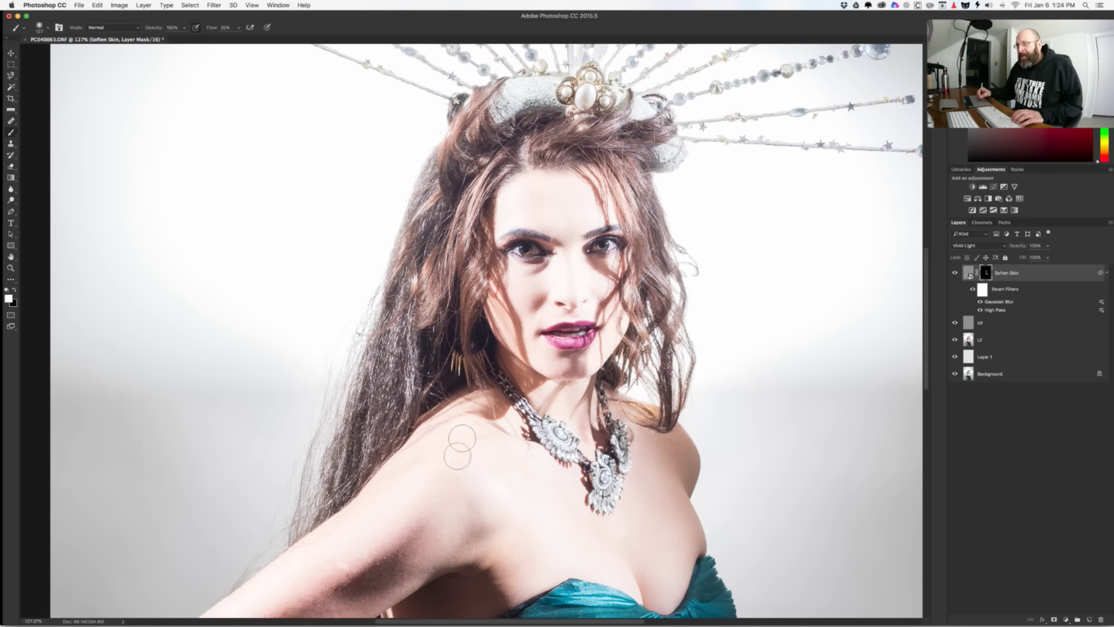
Step: Extend the white painting on the Soften Skin mask along the bent arm, elbow and underarm area
scroll(490, 498, "down", 10)
scroll(490, 498, "left", 4)
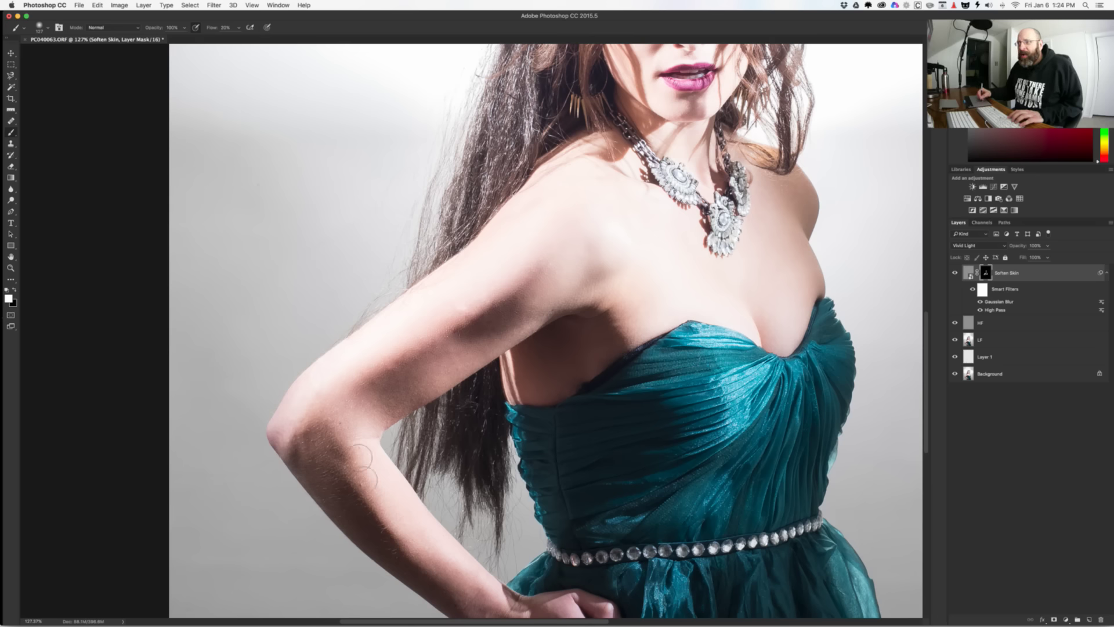
left_click_drag(441, 573, 351, 391)
mouse_move(461, 430)
left_mouse_down()
mouse_move(443, 477)
mouse_move(460, 449)
mouse_move(499, 471)
mouse_move(480, 495)
mouse_move(545, 494)
mouse_move(533, 484)
mouse_move(541, 458)
left_mouse_up()
left_click_drag(513, 364, 503, 389)
scroll(468, 393, "up", 10)
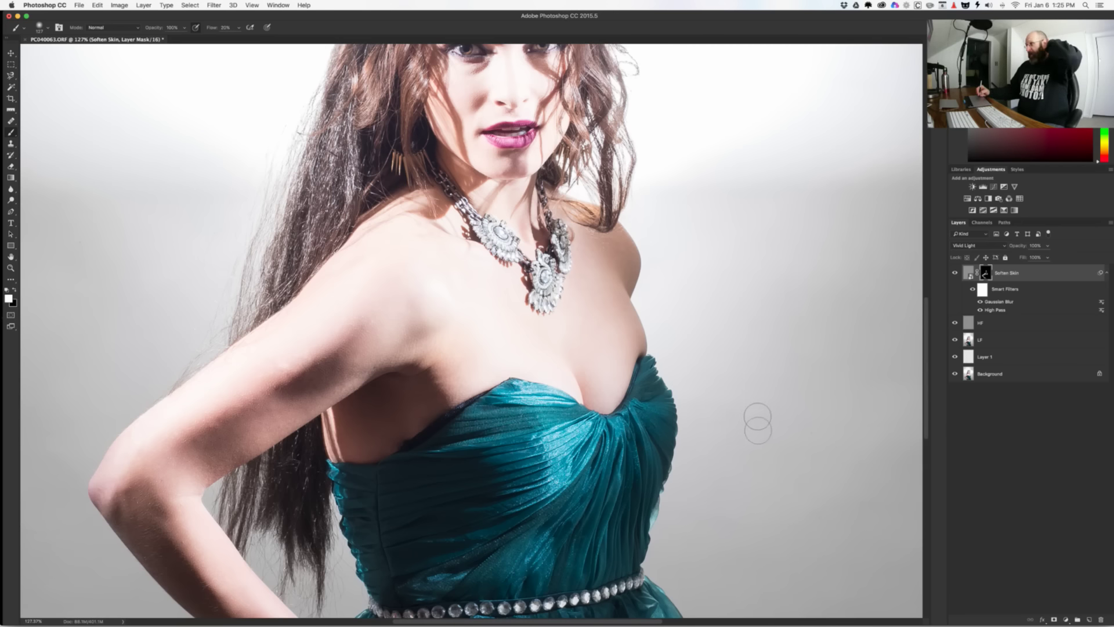
Step: Stamp all visible layers into a new layer on top and open it in the Liquify filter
key("l")
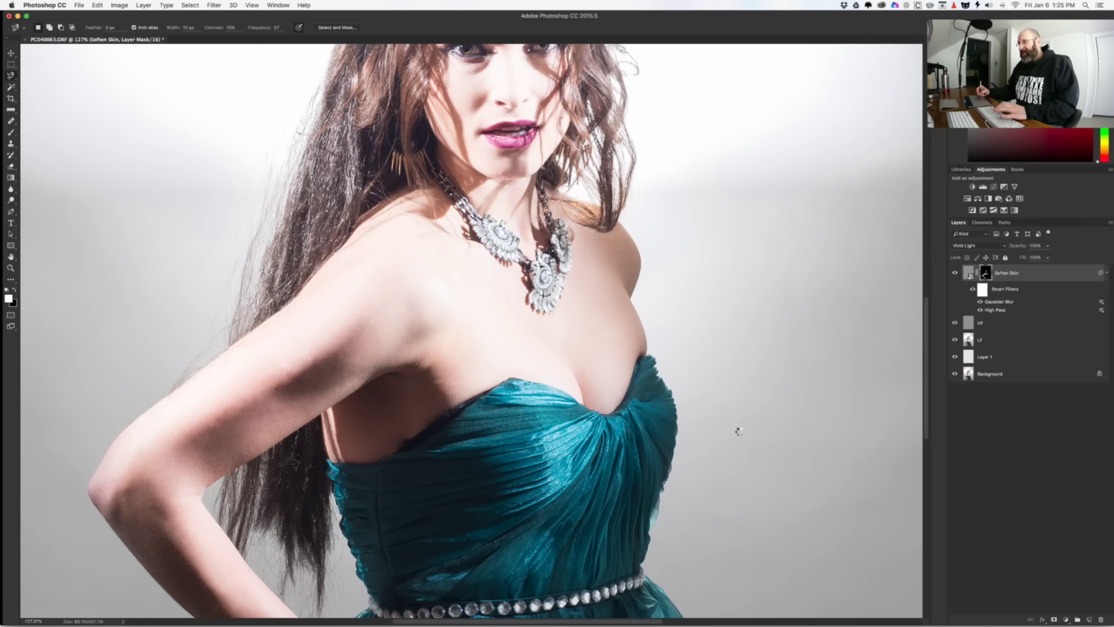
key("alt+shift+super+e")
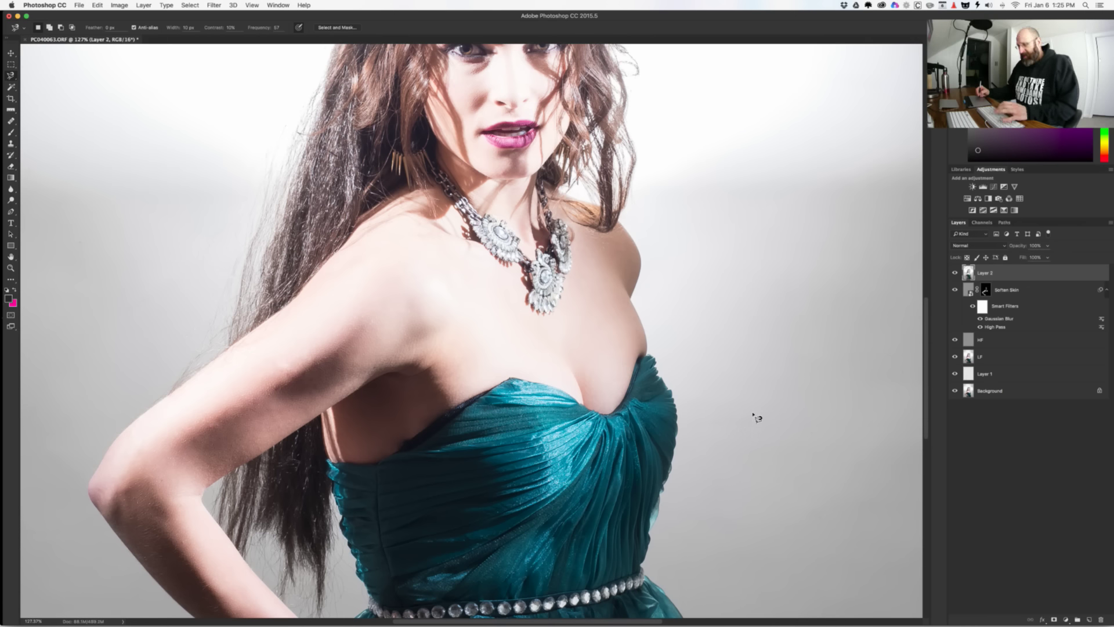
key("shift+super+x")
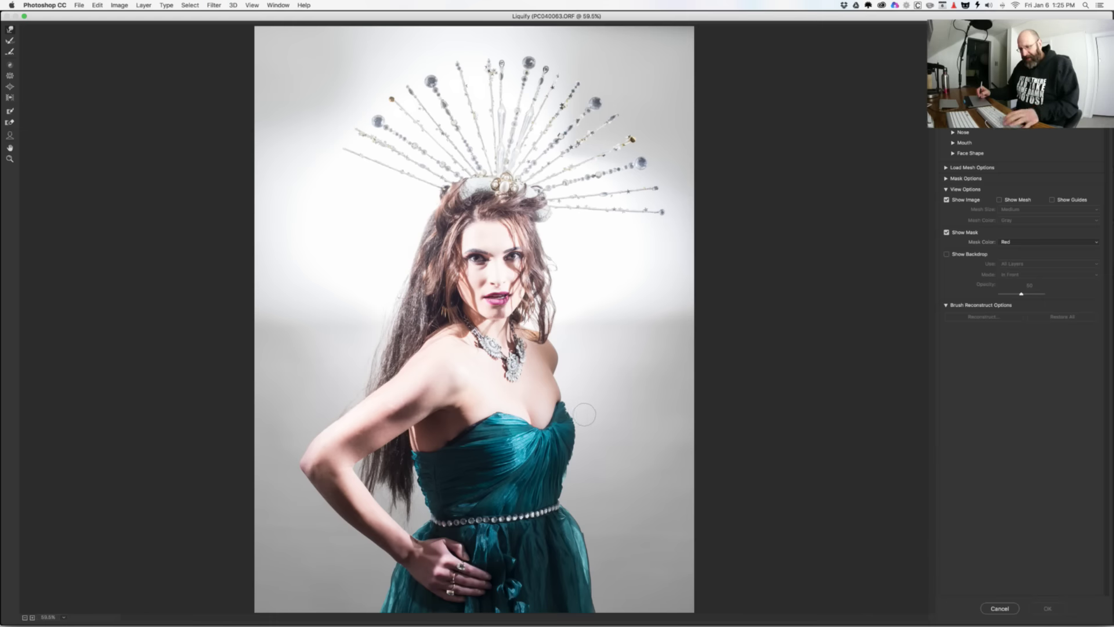
Step: Push the bulging skin edge above the dress's outer edge slightly inward in Liquify and apply the filter
key("super+equal")
key("super+equal")
key("super+equal")
key("super+equal")
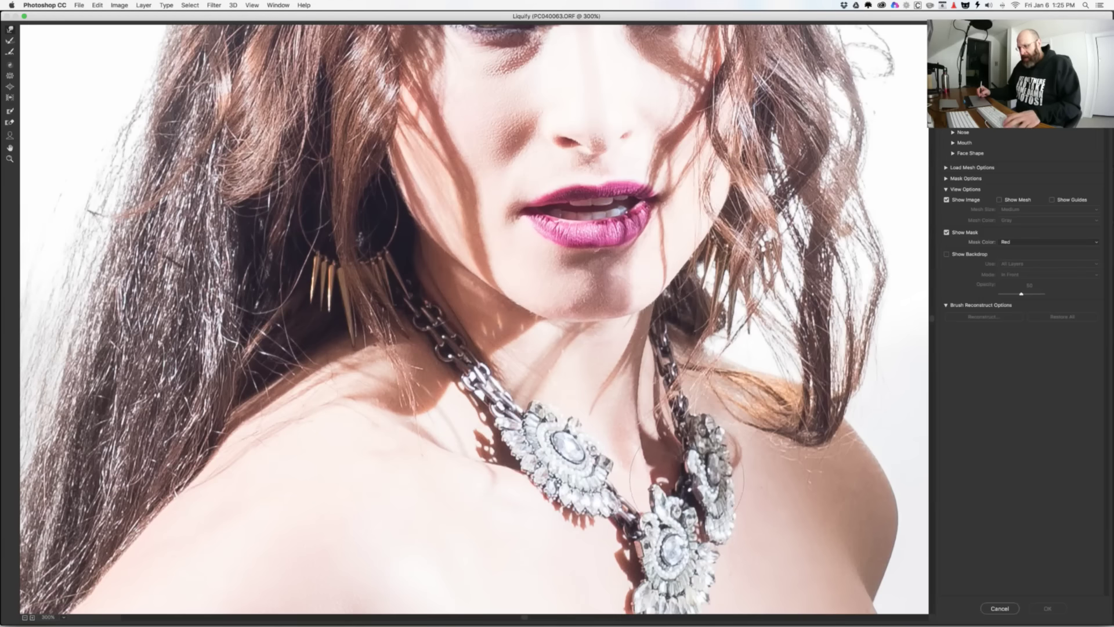
left_click_drag(689, 476, 542, 253)
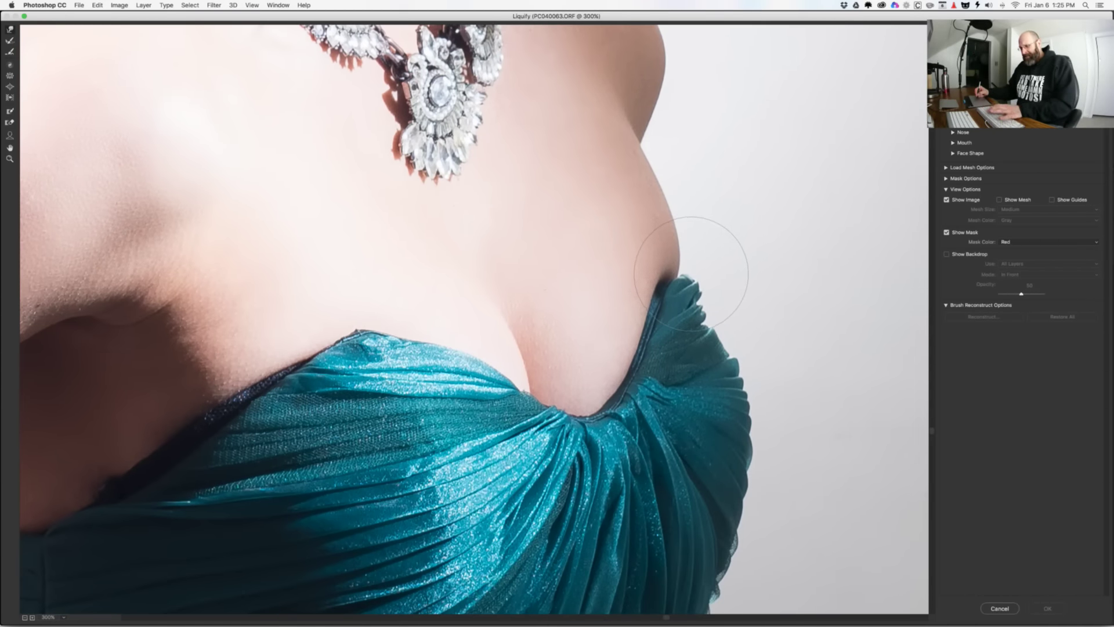
key("super+minus")
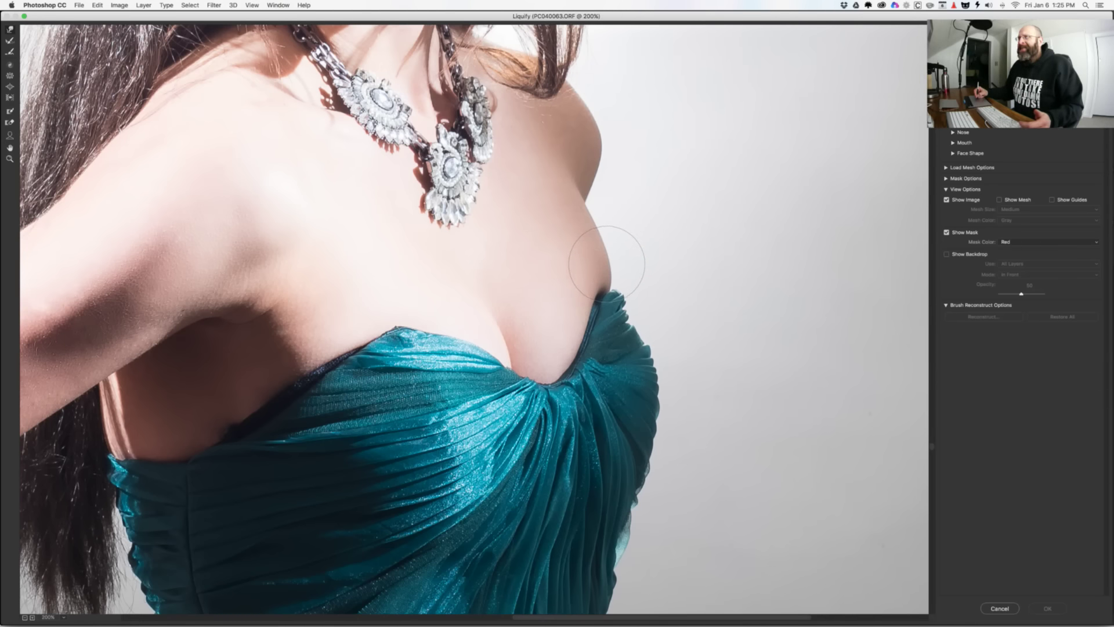
mouse_move(607, 263)
left_mouse_down()
mouse_move(580, 241)
mouse_move(597, 248)
mouse_move(597, 237)
mouse_move(589, 246)
mouse_move(602, 249)
left_mouse_up()
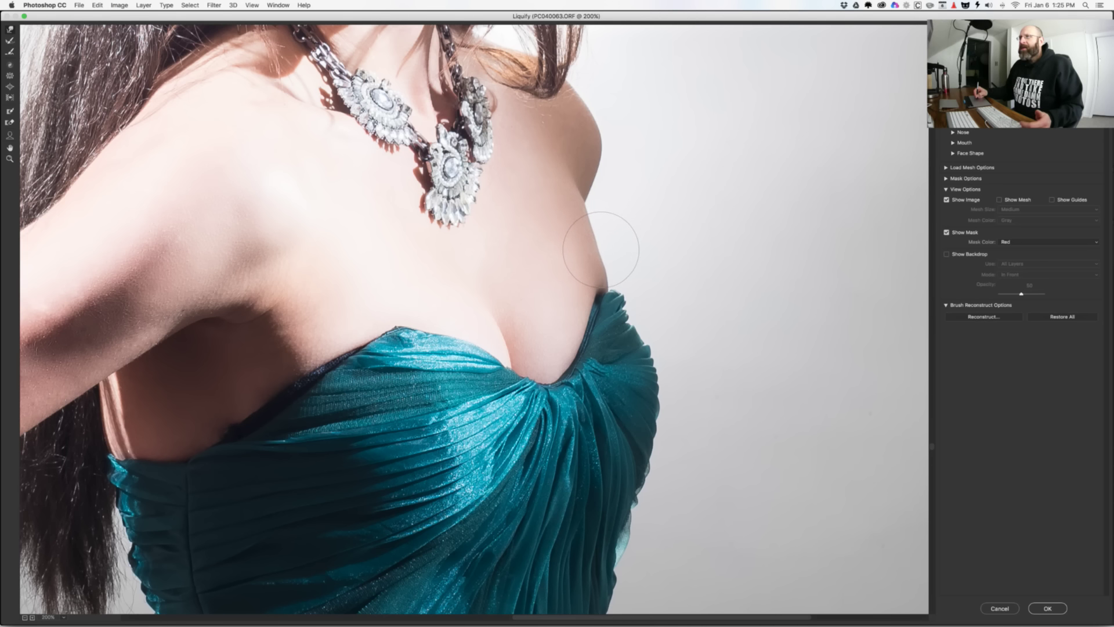
left_click(1047, 608)
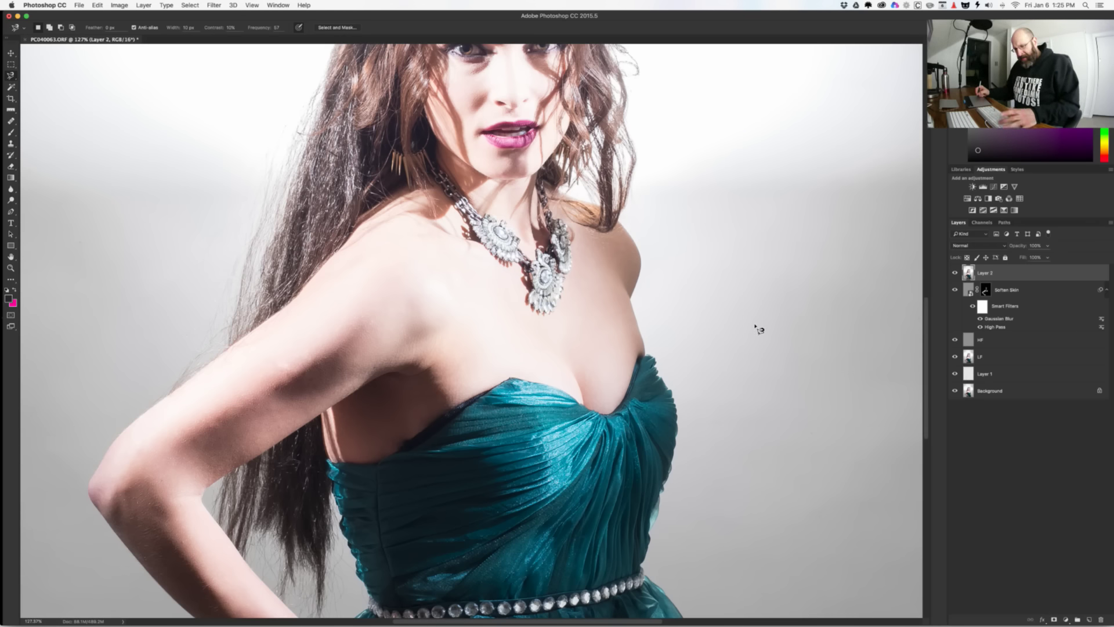
Step: Run the action that adds the Skin and Hair dodge-and-burn layers, and activate the Skin layer with the Dodge tool
key("F2")
left_click(970, 288)
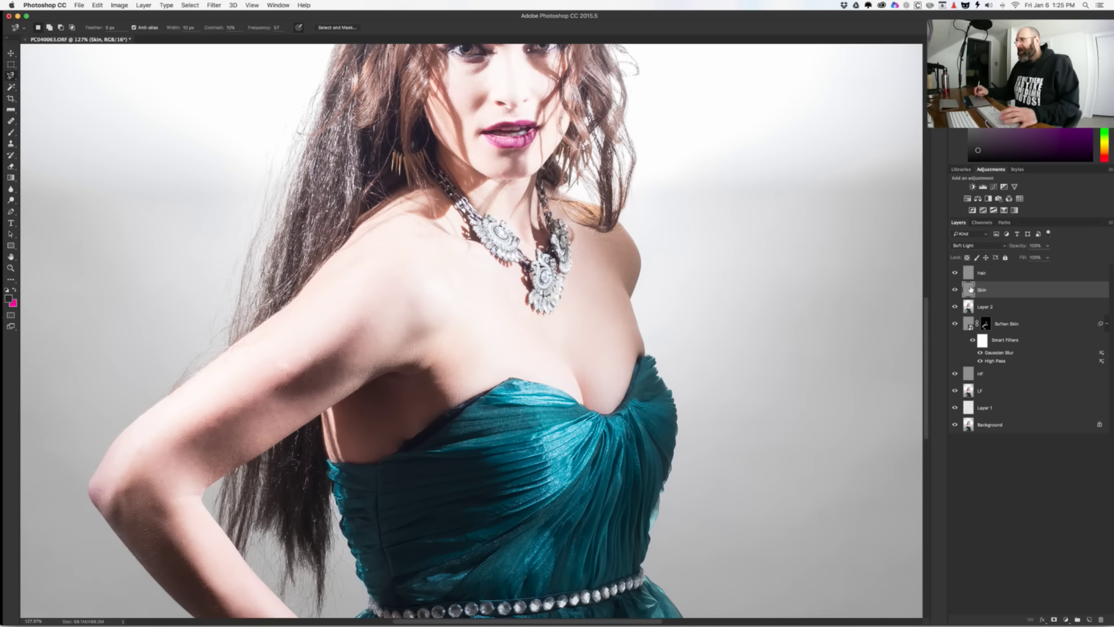
key("o")
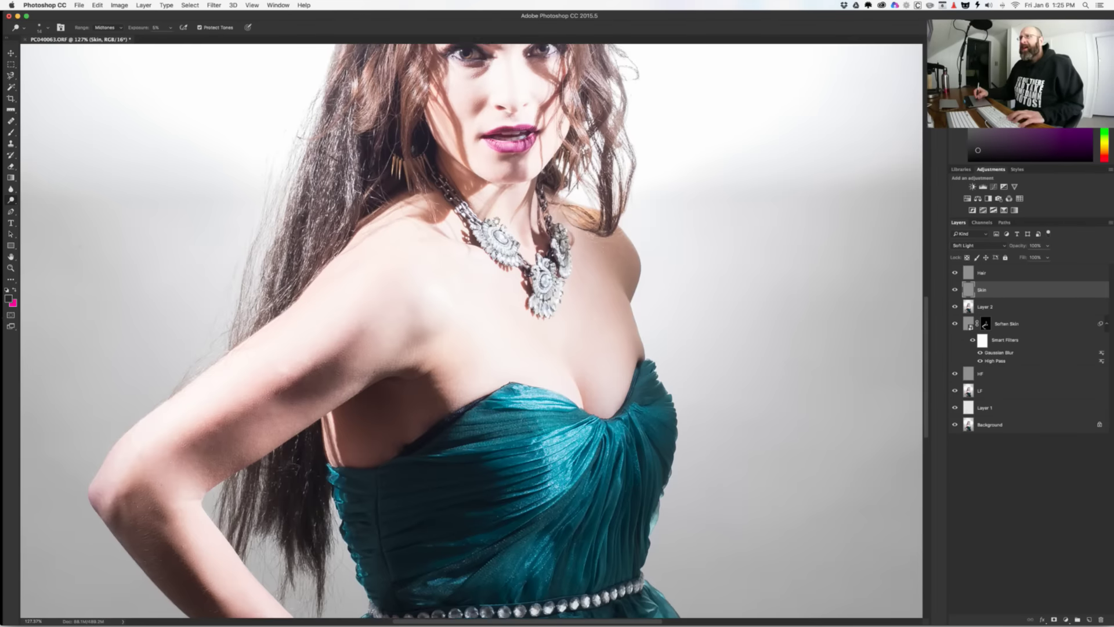
Step: Dodge and burn the forehead, under-eye area and cheek on the Skin layer to even out the facial tones
scroll(503, 201, "up", 5)
mouse_move(503, 201)
left_mouse_down()
mouse_move(516, 197)
mouse_move(475, 164)
left_mouse_up()
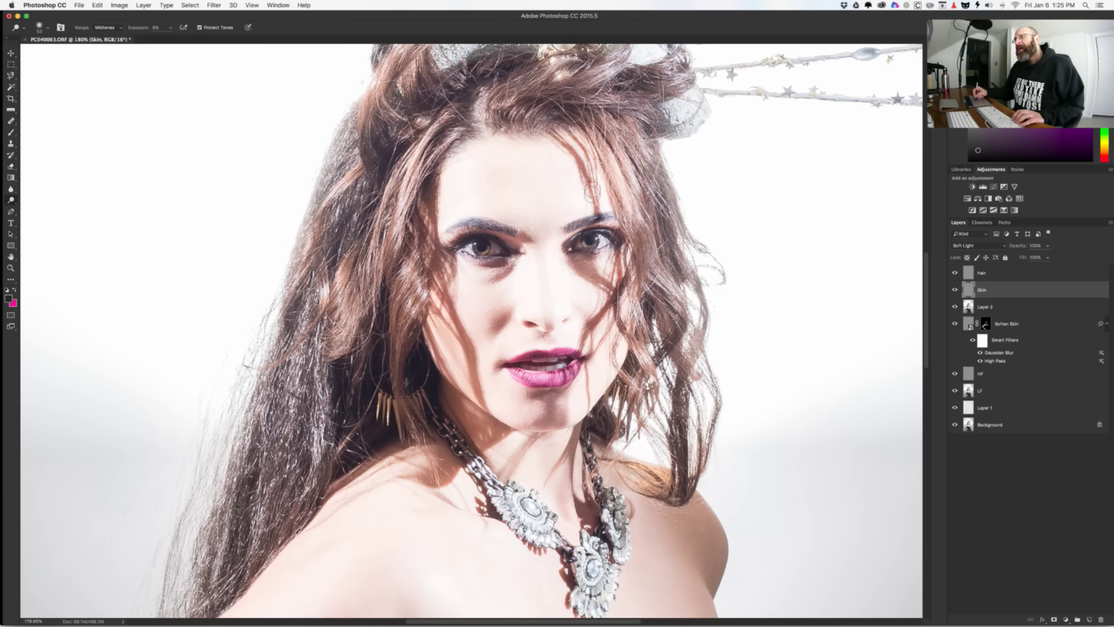
mouse_move(480, 162)
left_mouse_down()
mouse_move(455, 194)
mouse_move(496, 186)
left_mouse_up()
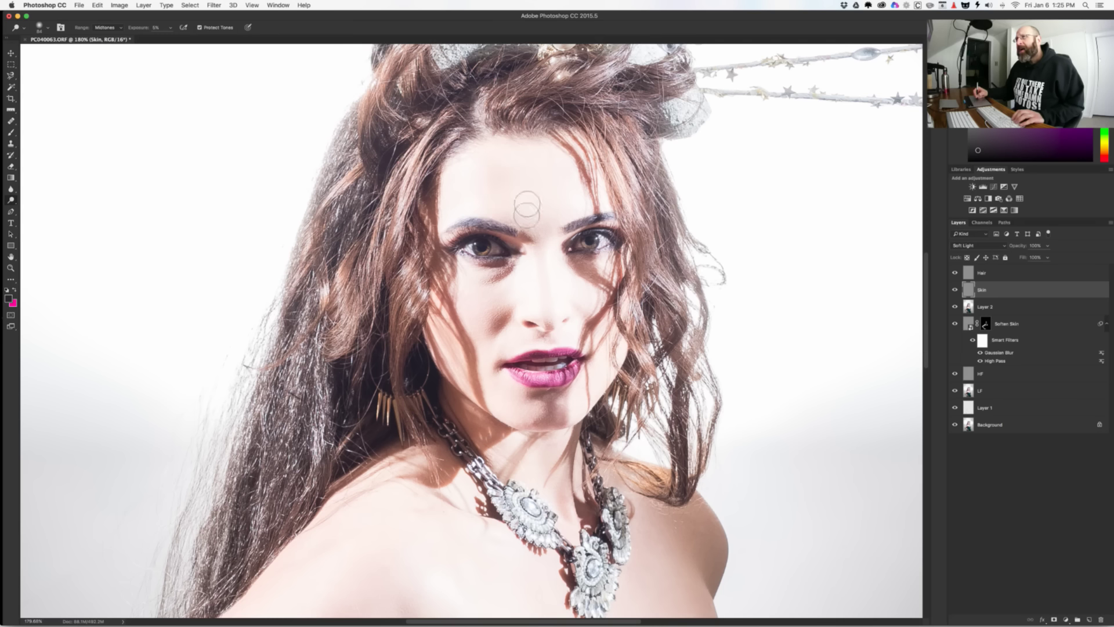
left_click_drag(493, 288, 515, 277)
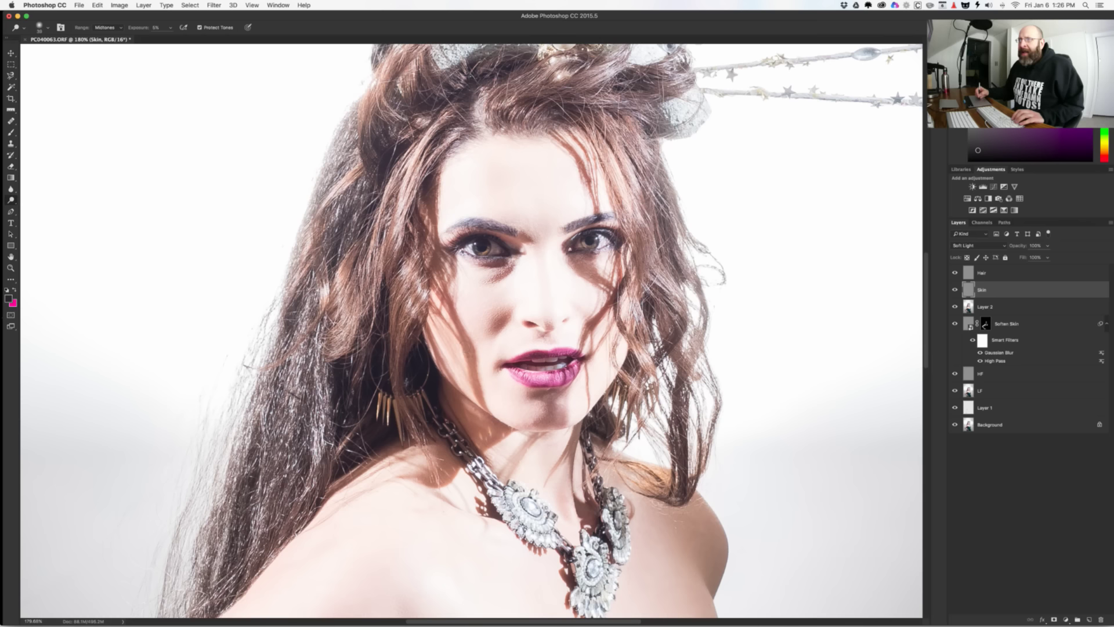
left_click_drag(490, 371, 500, 371)
Step: Refine the tones around the nose, mouth, teeth and outer cheek on the Skin layer with fine Dodge strokes
scroll(542, 347, "up", 3)
left_click_drag(546, 334, 548, 334)
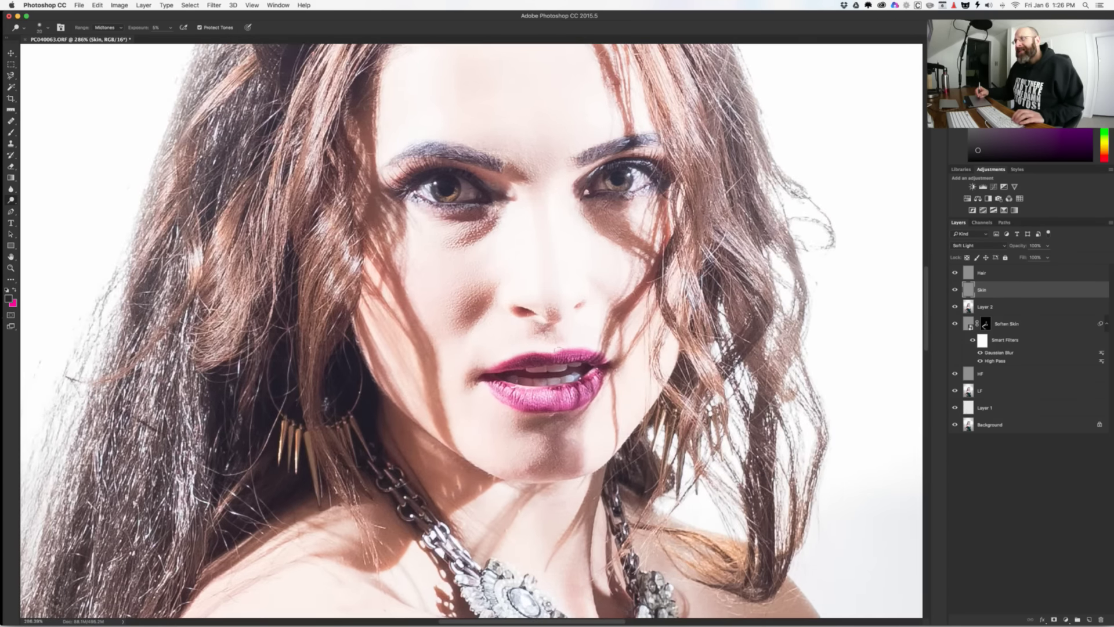
scroll(524, 396, "up", 3)
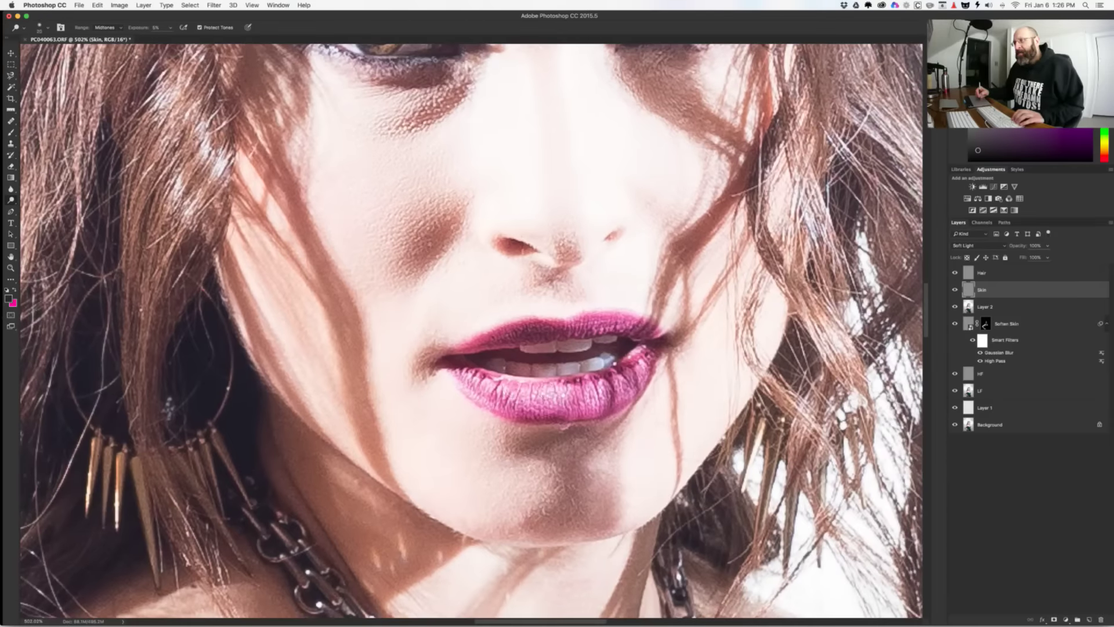
left_click_drag(590, 377, 590, 377)
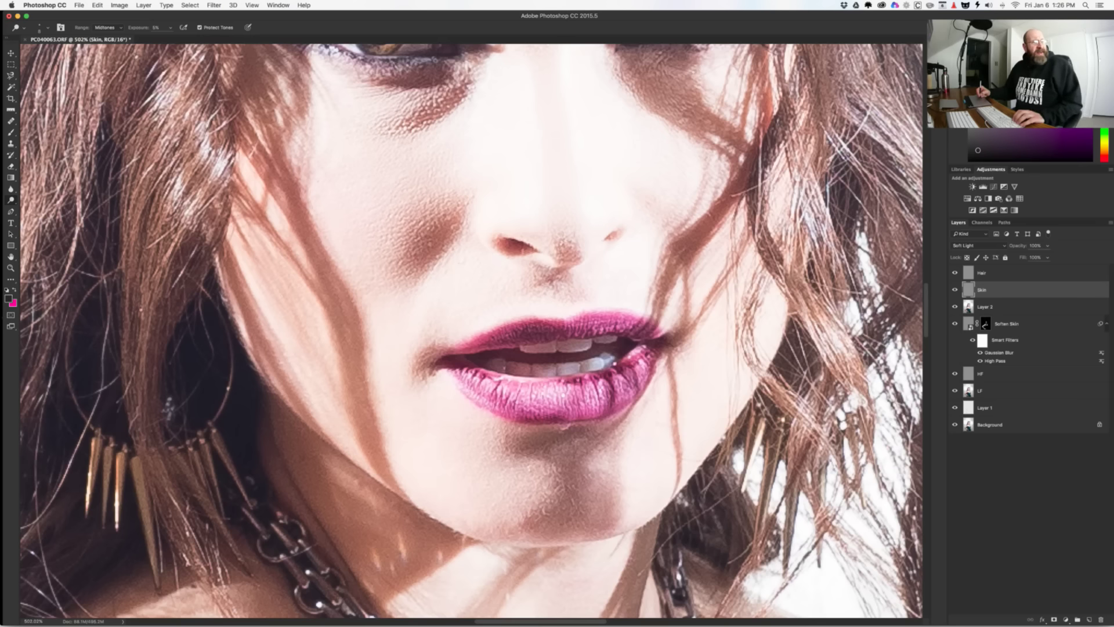
left_click_drag(343, 267, 354, 267)
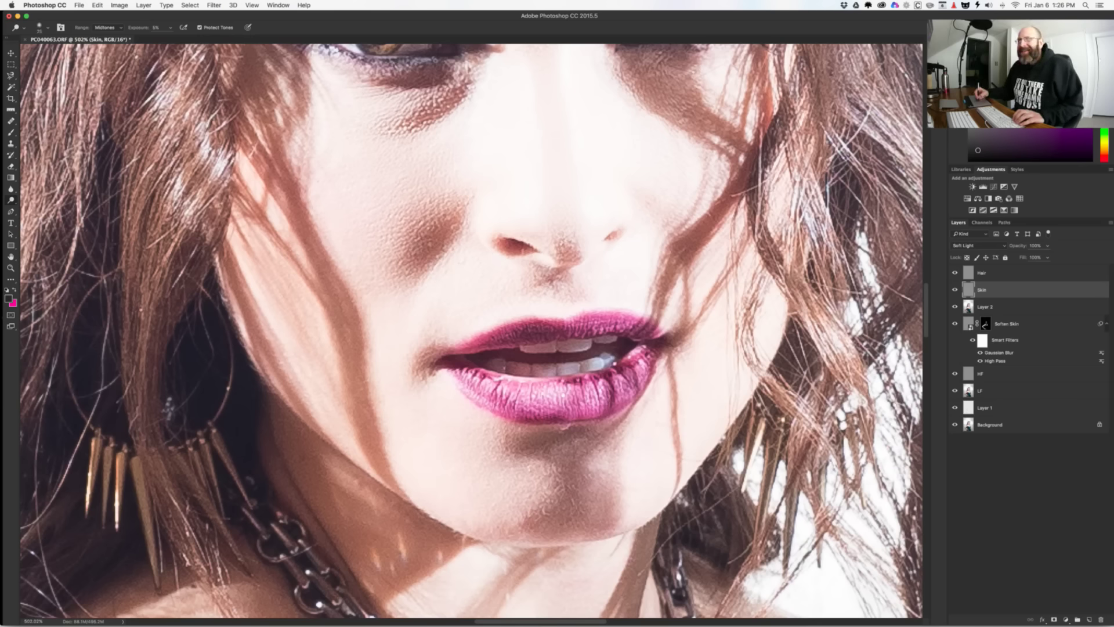
Step: Dodge and burn the neck above the necklace and the chest skin above the dress on the Skin layer
scroll(410, 417, "down", 5)
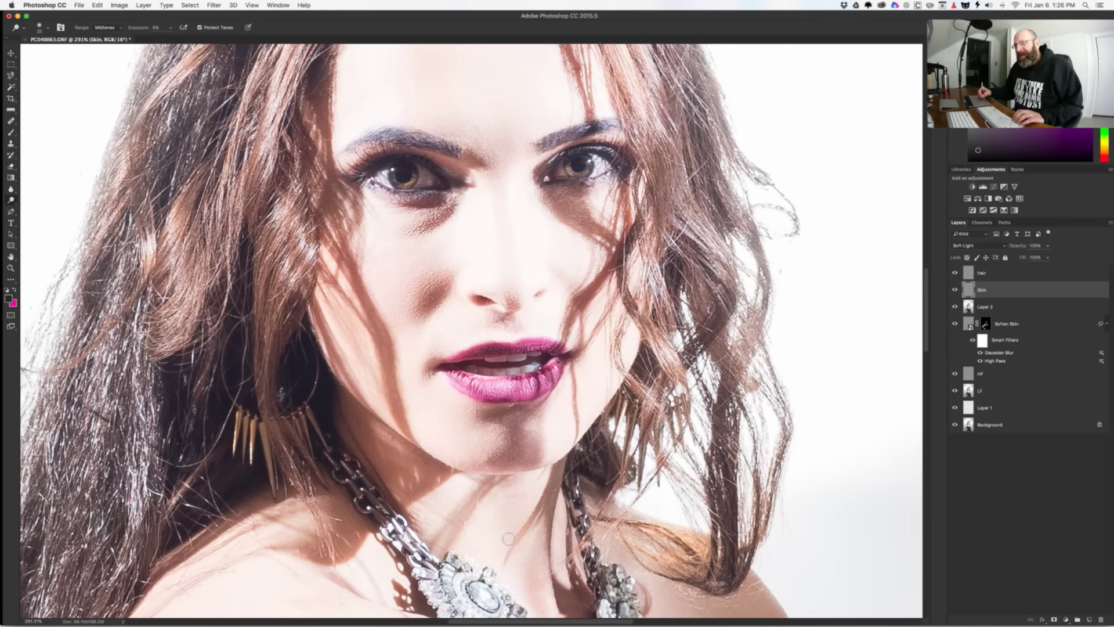
left_click_drag(508, 539, 512, 538)
scroll(535, 579, "down", 5)
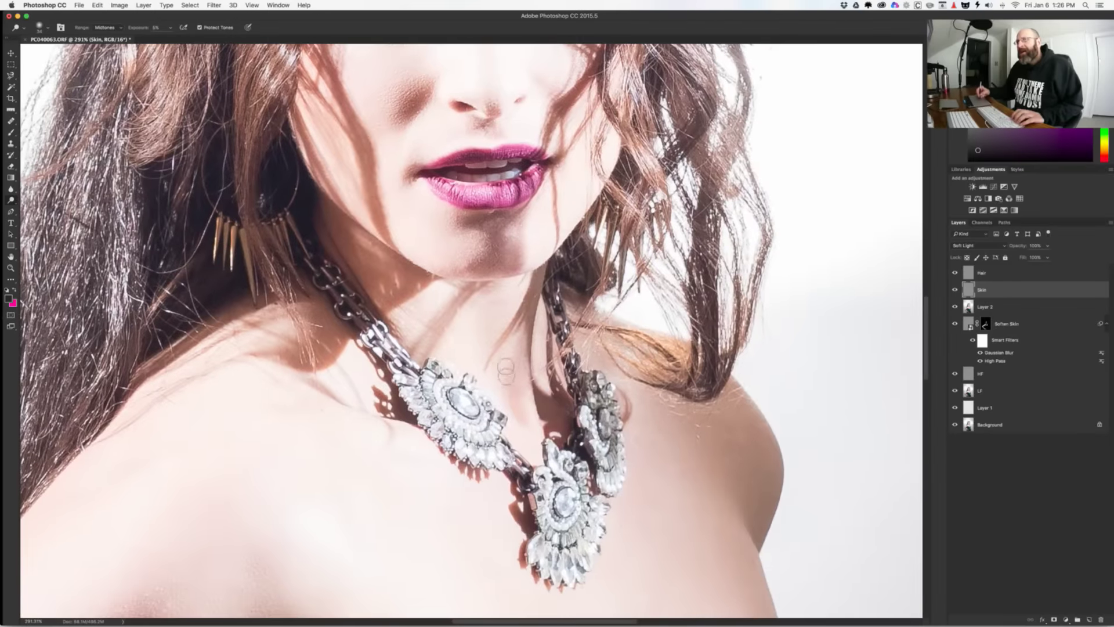
scroll(486, 308, "down", 5)
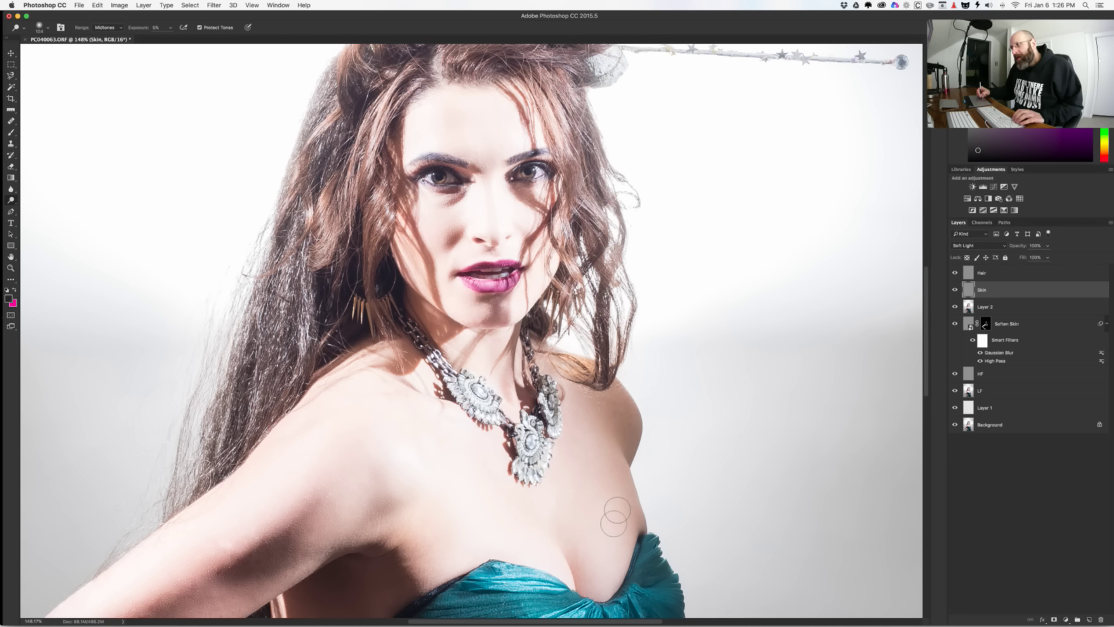
mouse_move(455, 543)
left_mouse_down()
mouse_move(415, 505)
mouse_move(469, 493)
mouse_move(453, 512)
mouse_move(460, 525)
left_mouse_up()
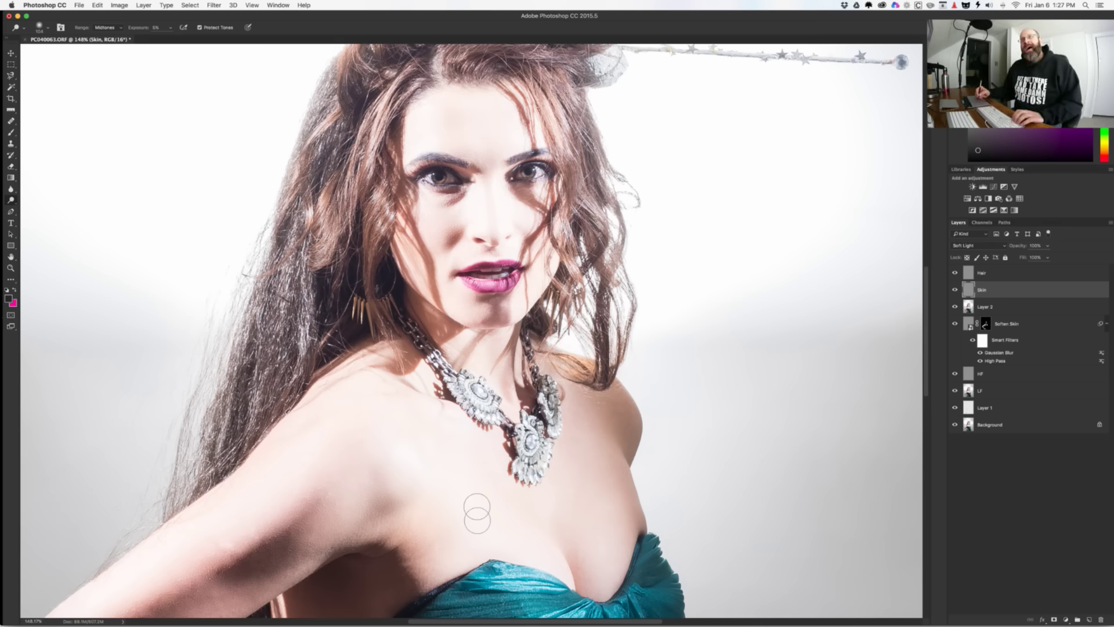
Step: Smooth the tonal transitions along the upper arm, elbow and forearm on the Skin layer with larger Dodge strokes
left_click_drag(435, 464, 584, 197)
left_click_drag(377, 302, 400, 301)
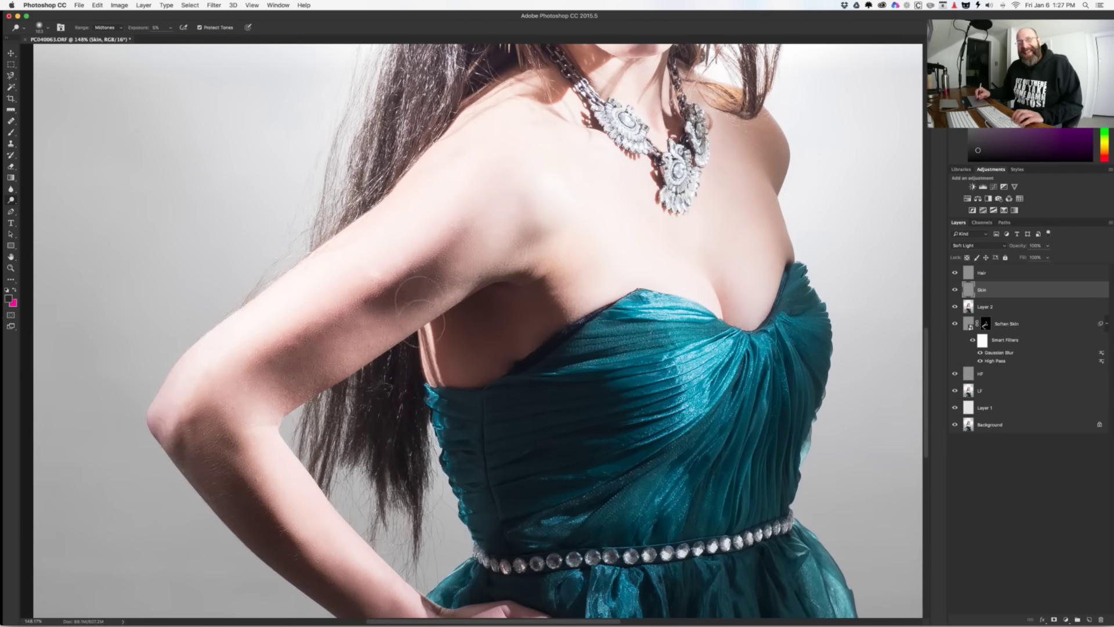
mouse_move(392, 305)
left_mouse_down()
mouse_move(325, 267)
mouse_move(308, 296)
mouse_move(211, 360)
mouse_move(209, 456)
mouse_move(254, 528)
mouse_move(360, 540)
left_mouse_up()
scroll(360, 539, "down", 5)
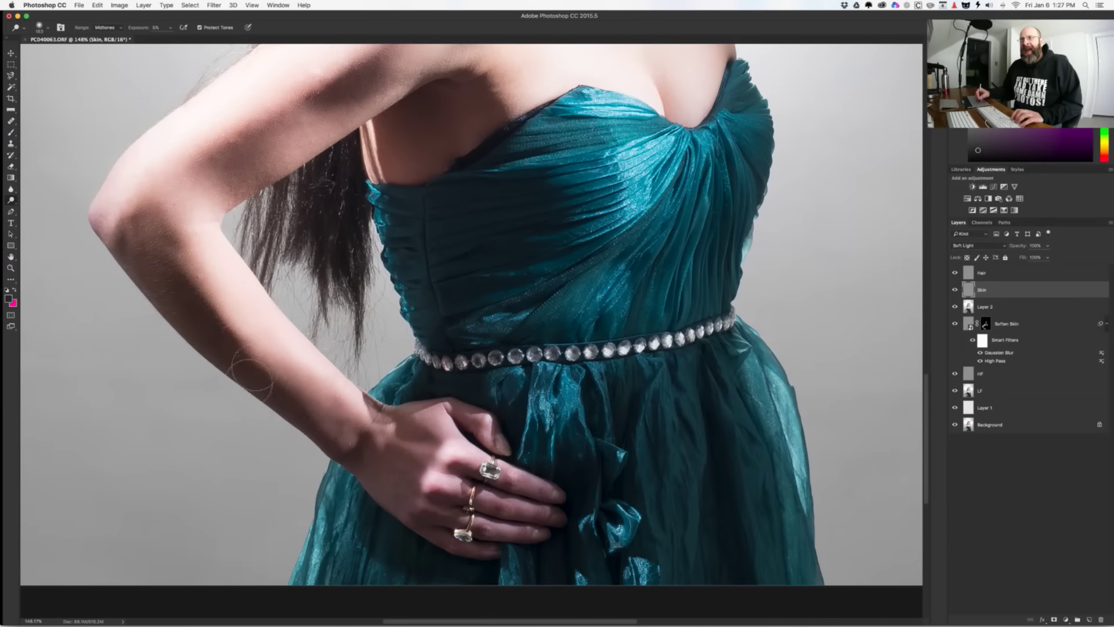
left_click_drag(275, 348, 332, 380)
Step: Dodge and burn the centre of the chest just above the dress neckline on the Skin layer
scroll(503, 259, "up", 5)
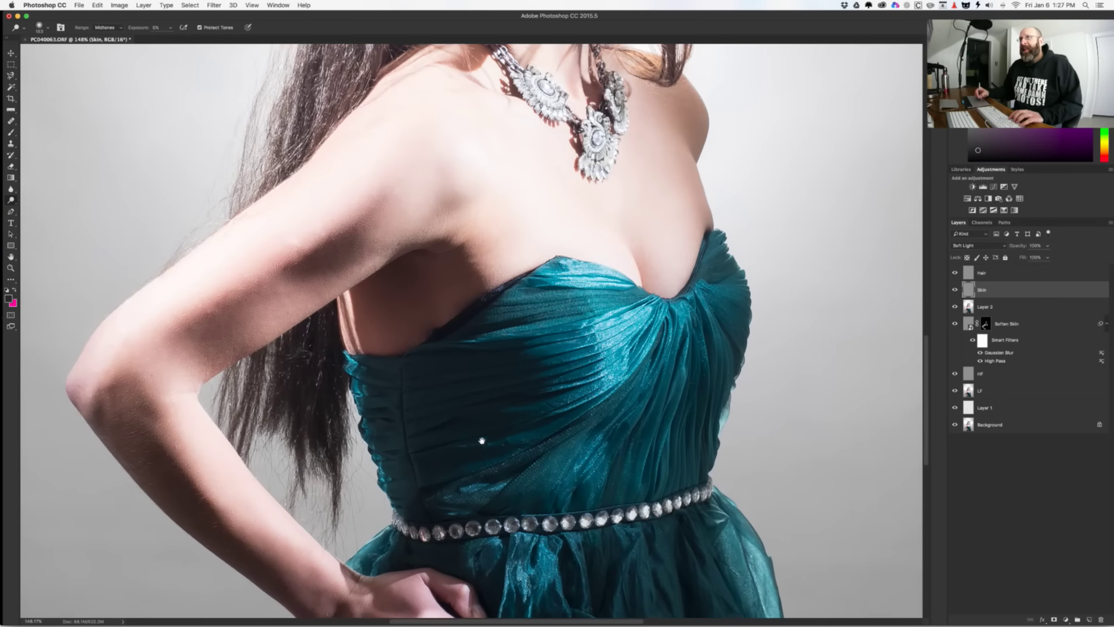
left_click_drag(642, 300, 614, 305)
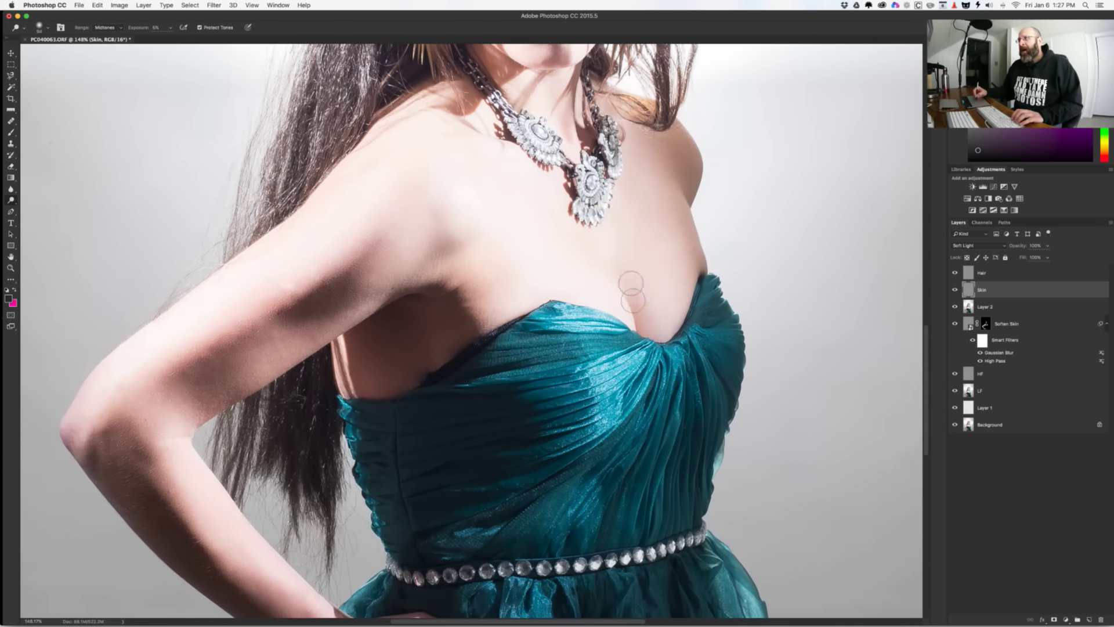
scroll(650, 442, "down", 3)
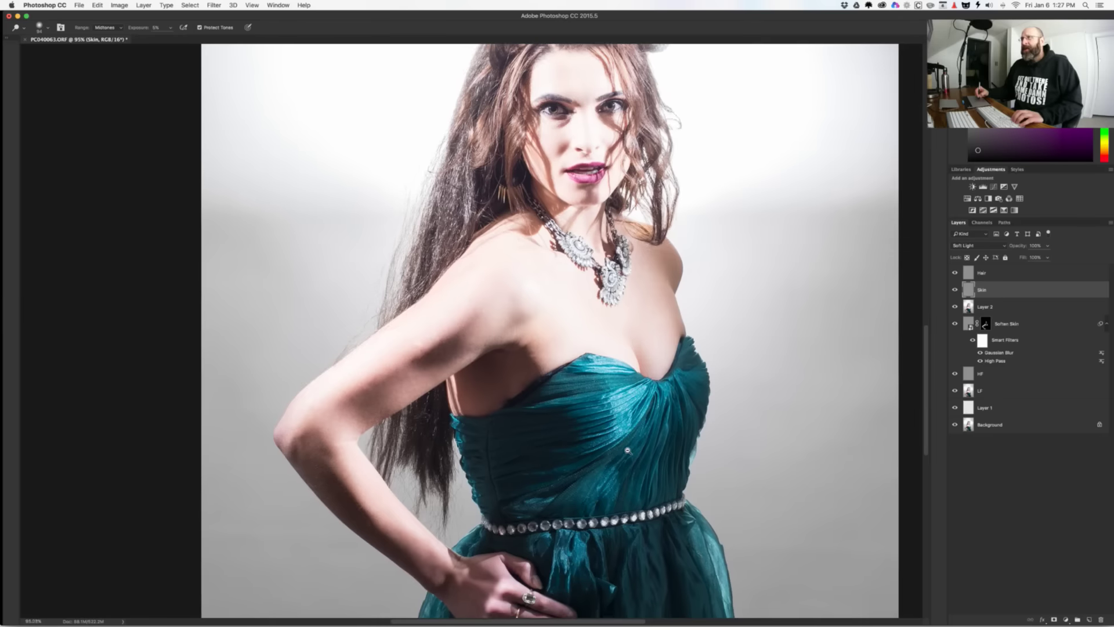
Step: Activate the Hair layer and dodge and burn the long hair from its ends up to the head
key("alt+bracketright")
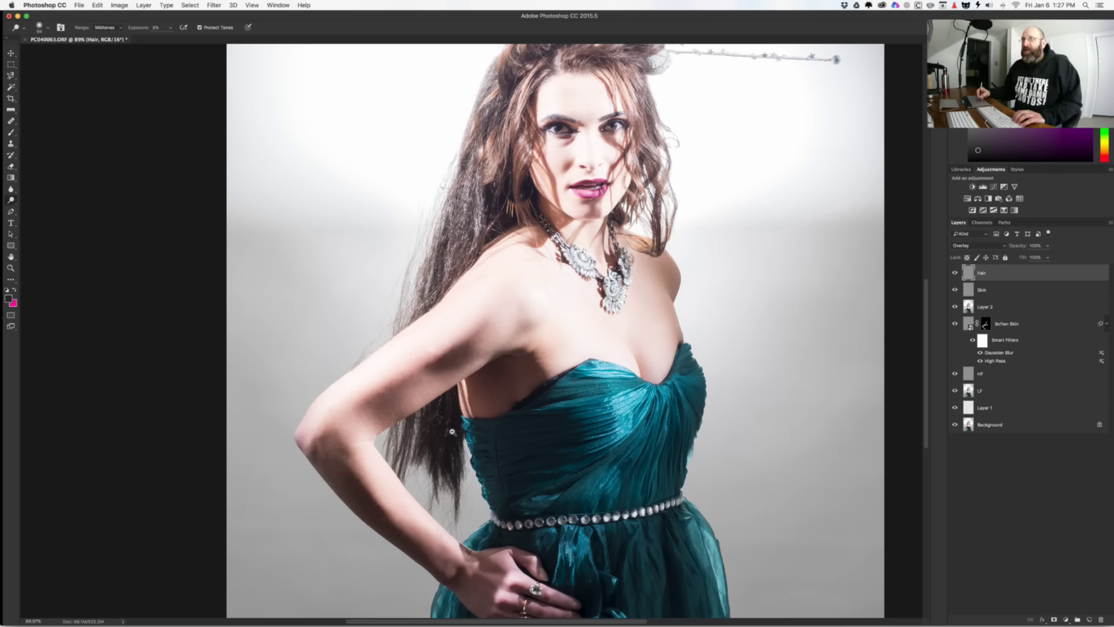
scroll(475, 432, "up", 5)
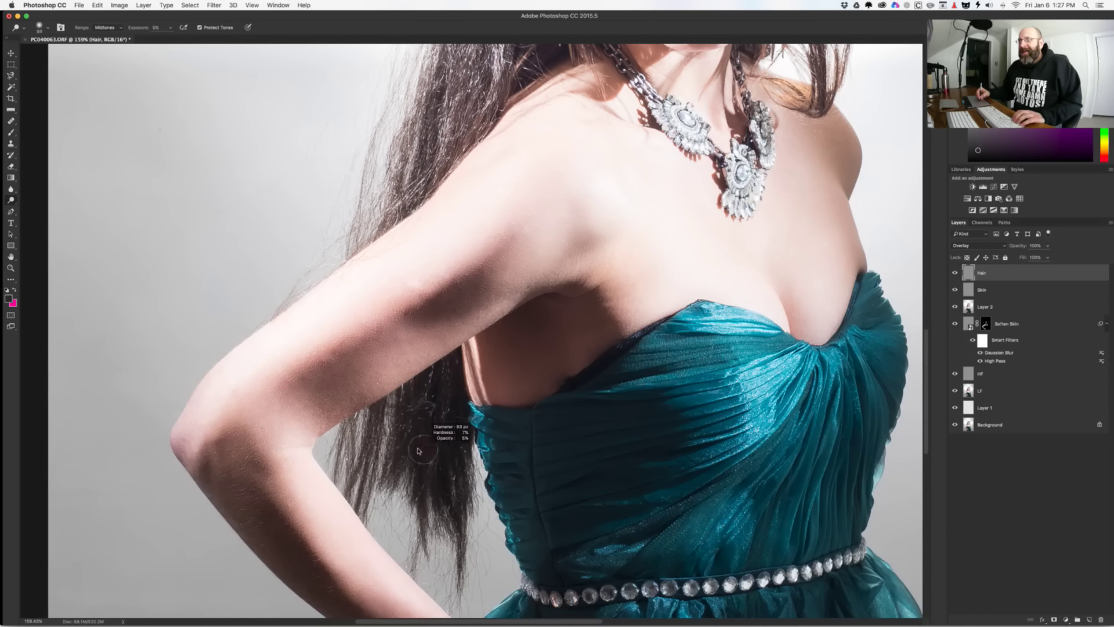
mouse_move(413, 440)
left_mouse_down()
mouse_move(427, 458)
mouse_move(427, 500)
mouse_move(392, 411)
mouse_move(404, 445)
left_mouse_up()
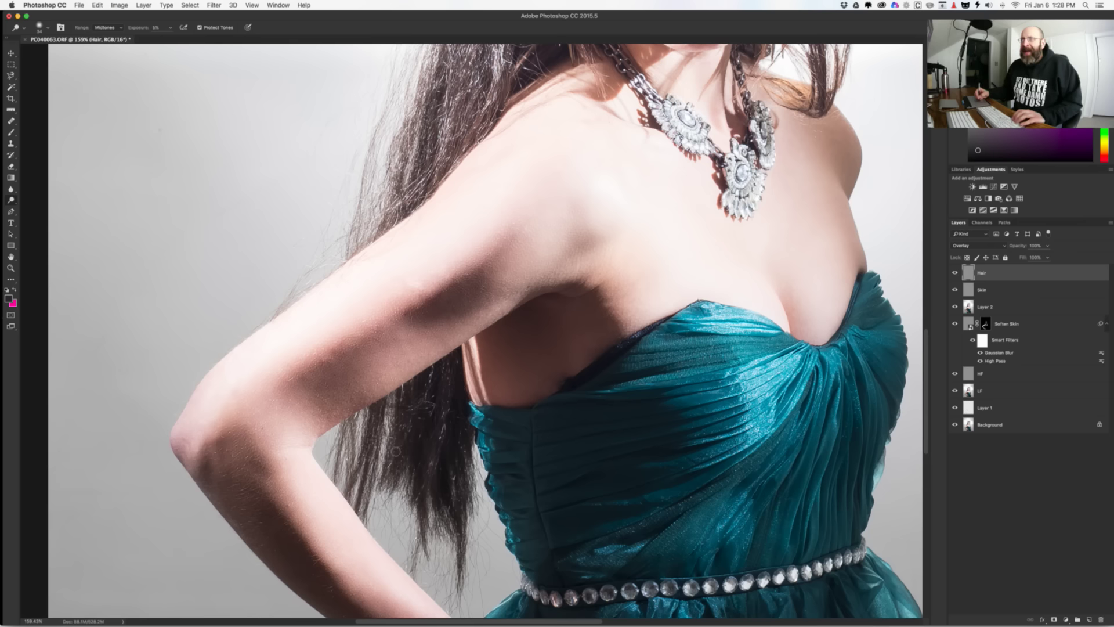
scroll(426, 431, "up", 5)
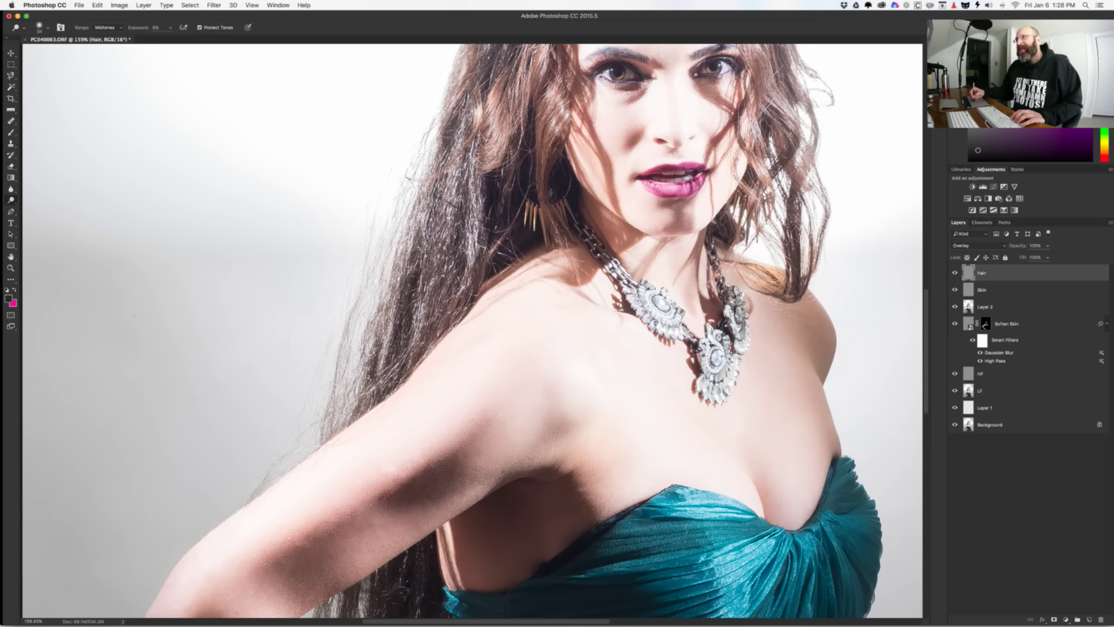
scroll(522, 244, "up", 5)
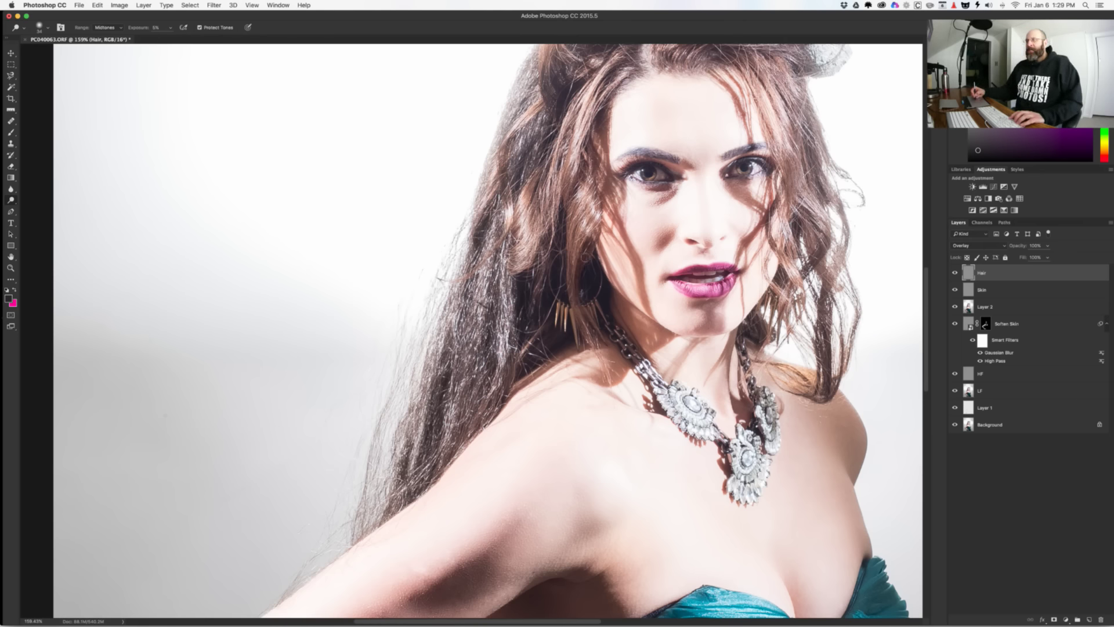
scroll(569, 206, "up", 5)
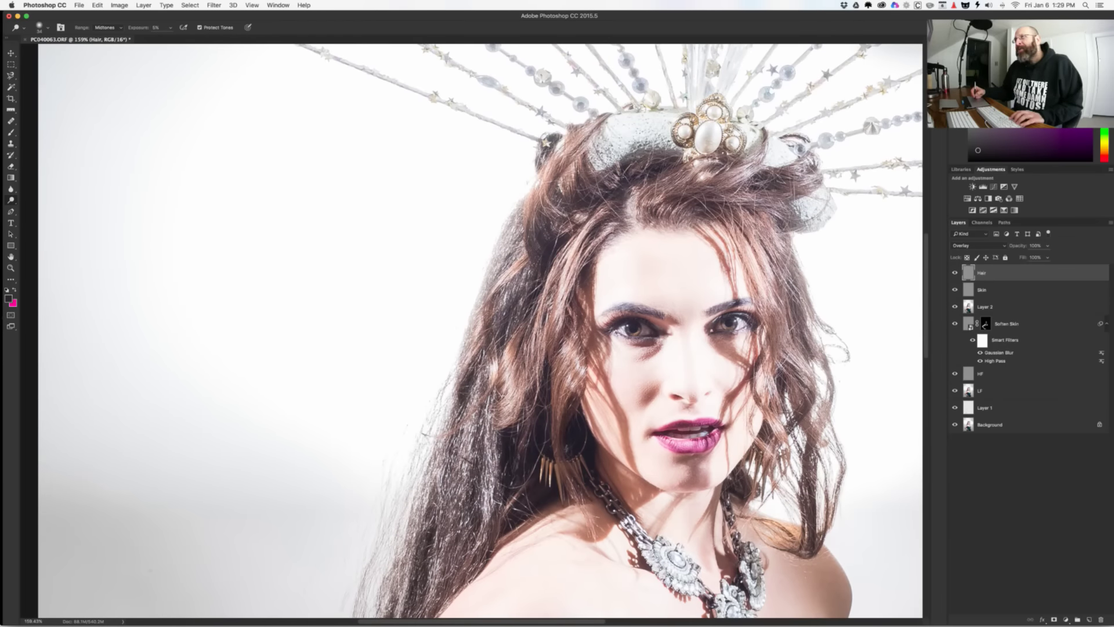
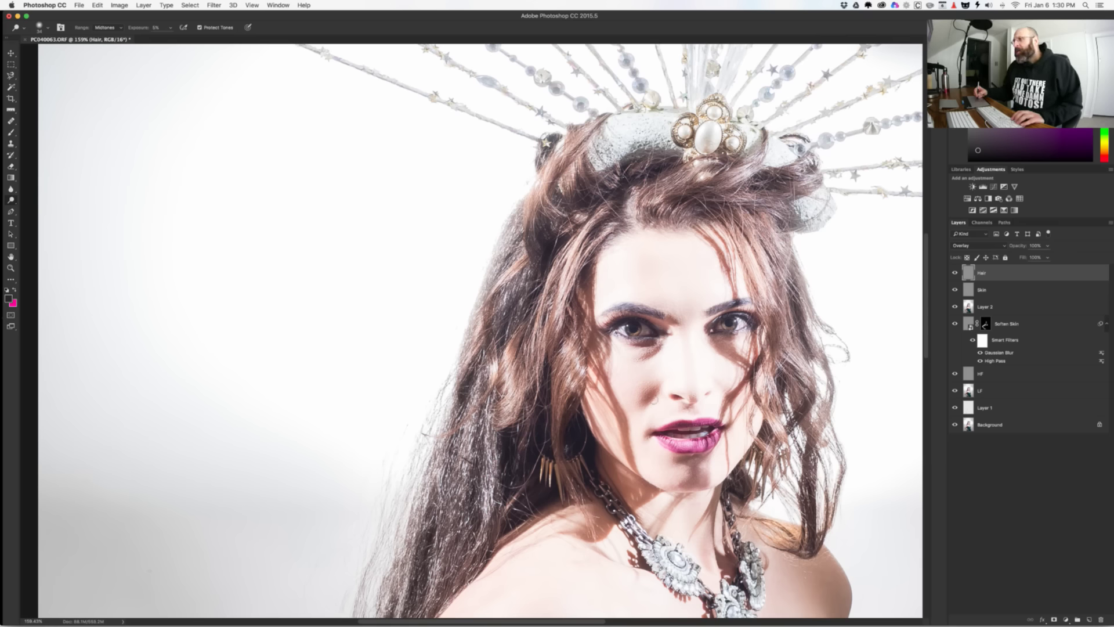
Step: Hide and show the Hair layer repeatedly at 100% view to compare the hair before and after
key("super+1")
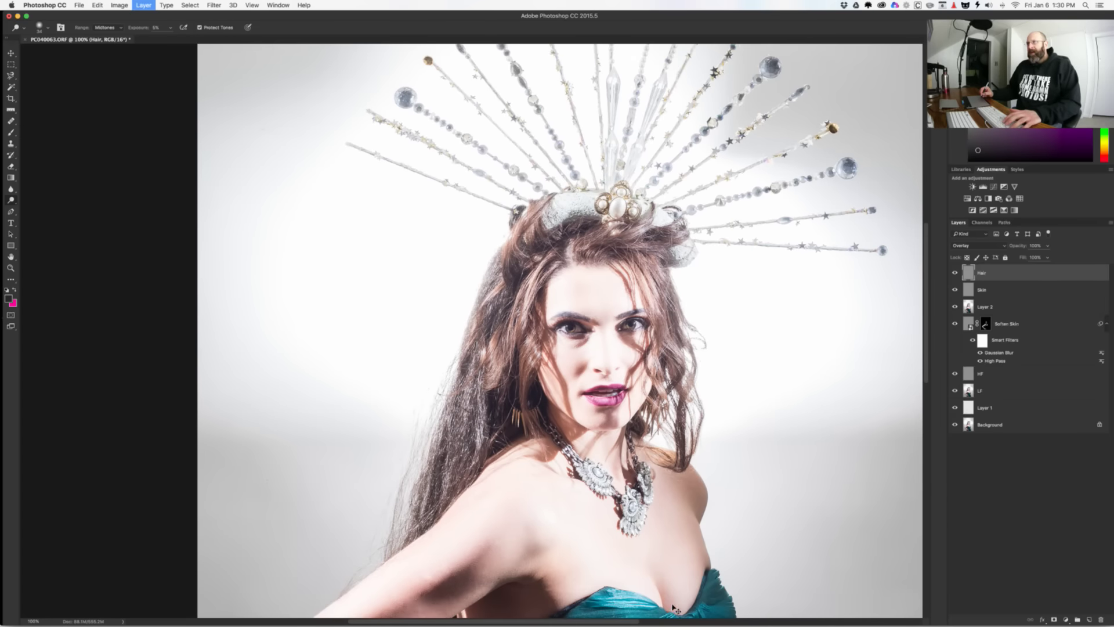
key("super+comma")
key("super+comma")
key("super+comma")
key("super+comma")
key("super+comma")
key("super+comma")
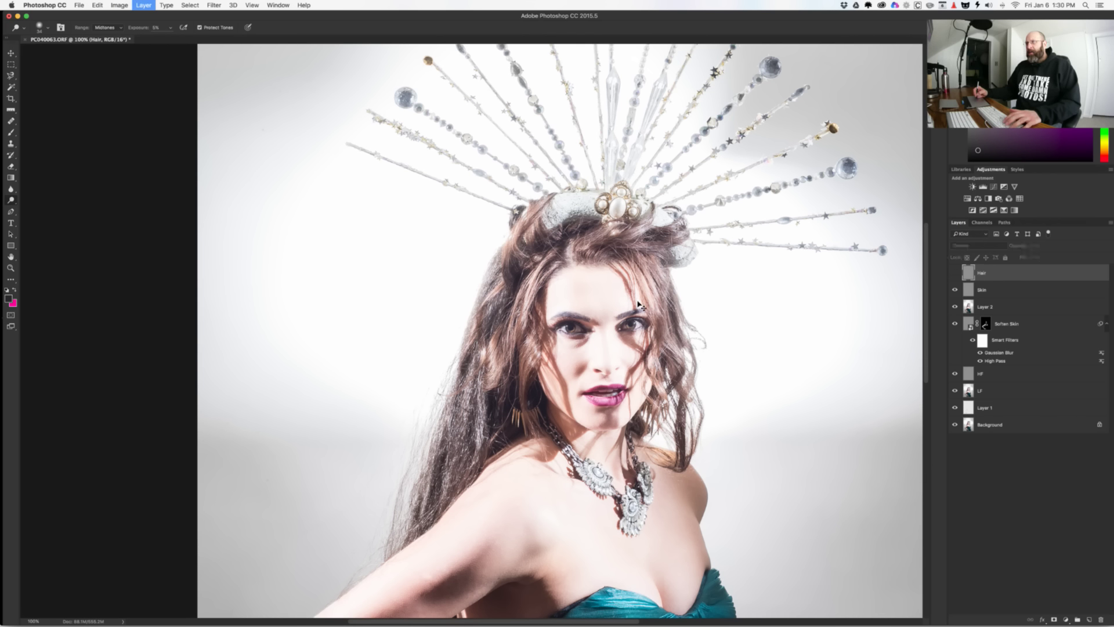
key("super+comma")
key("super+comma")
key("super+comma")
key("super+comma")
key("super+comma")
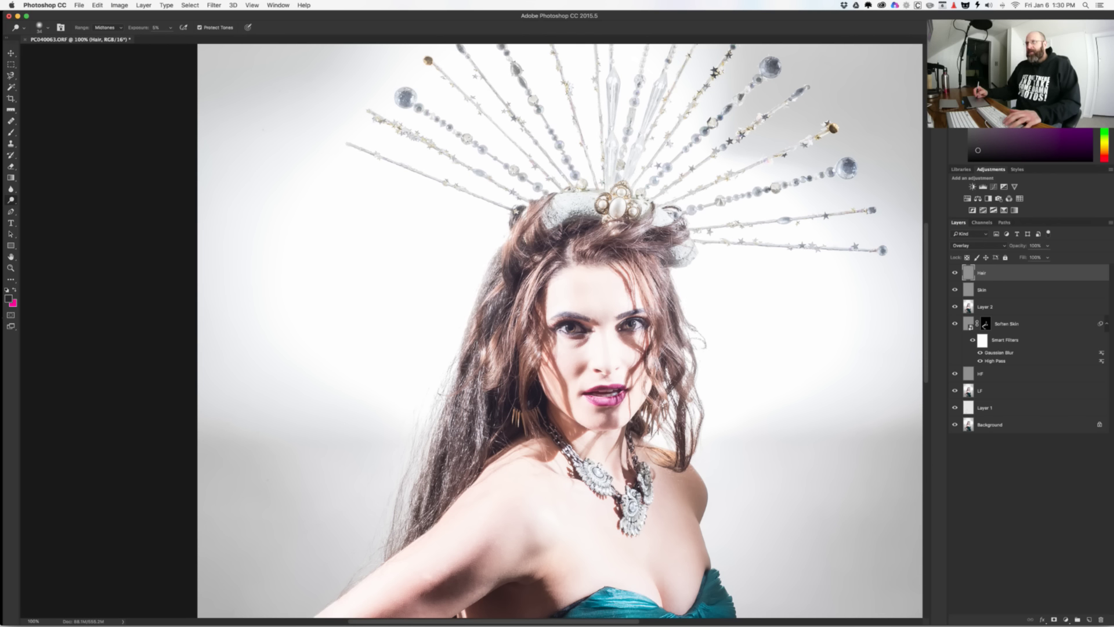
key("super+comma")
key("super+comma")
key("super+comma")
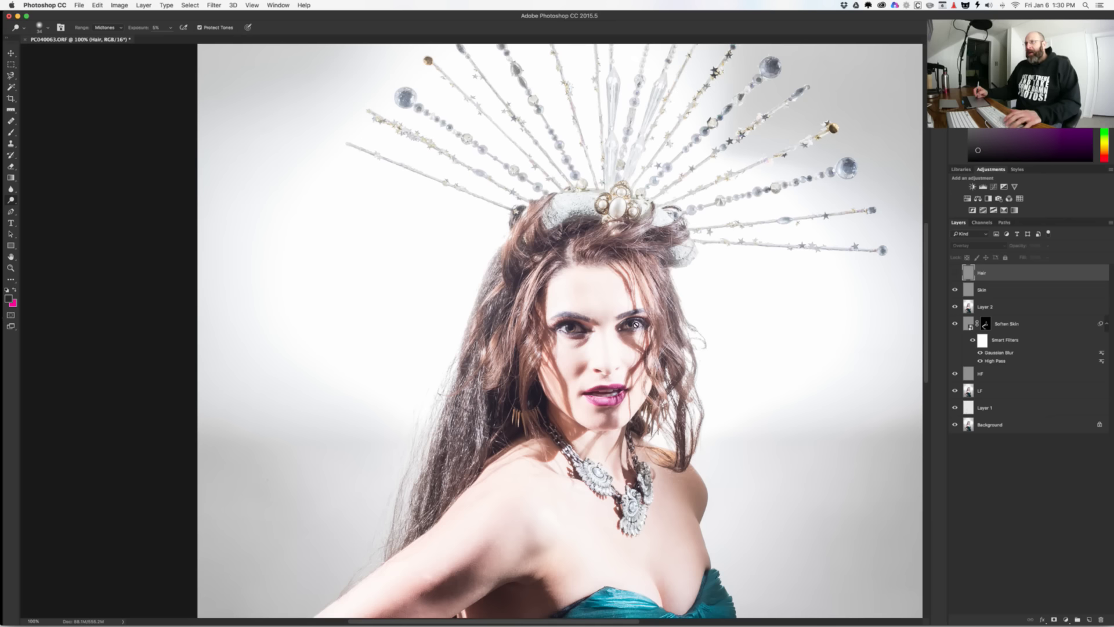
key("super+comma")
key("super+comma")
key("super+comma")
key("super+comma")
key("super+comma")
key("super+comma")
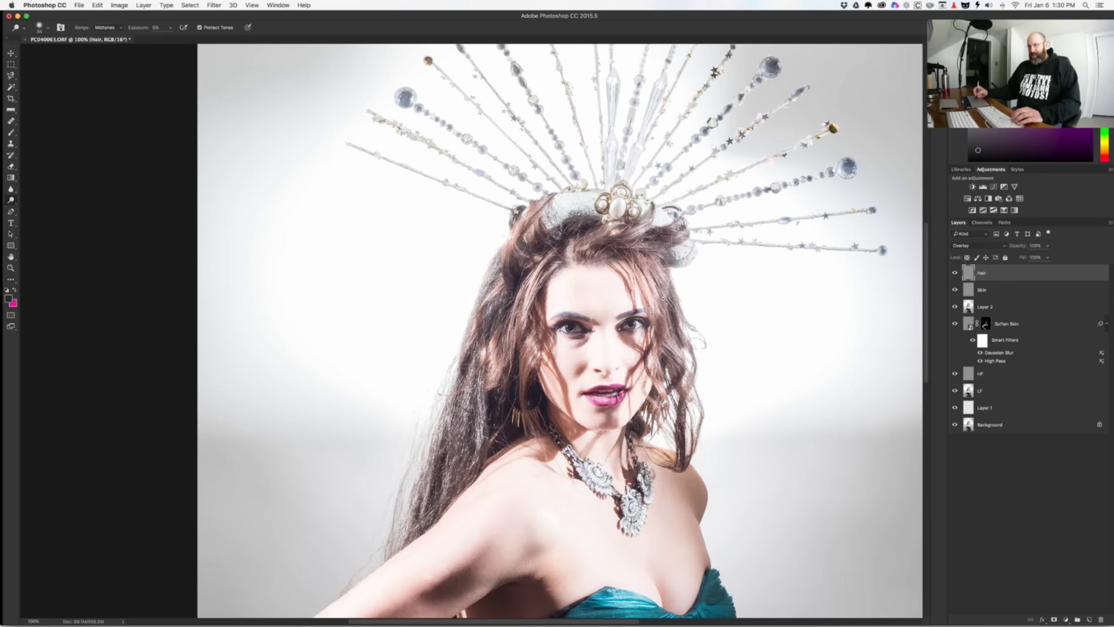
Step: Examine the hair around the face up close, and recheck it at 100% view with the Hair layer off and on
left_click_drag(687, 276, 705, 279)
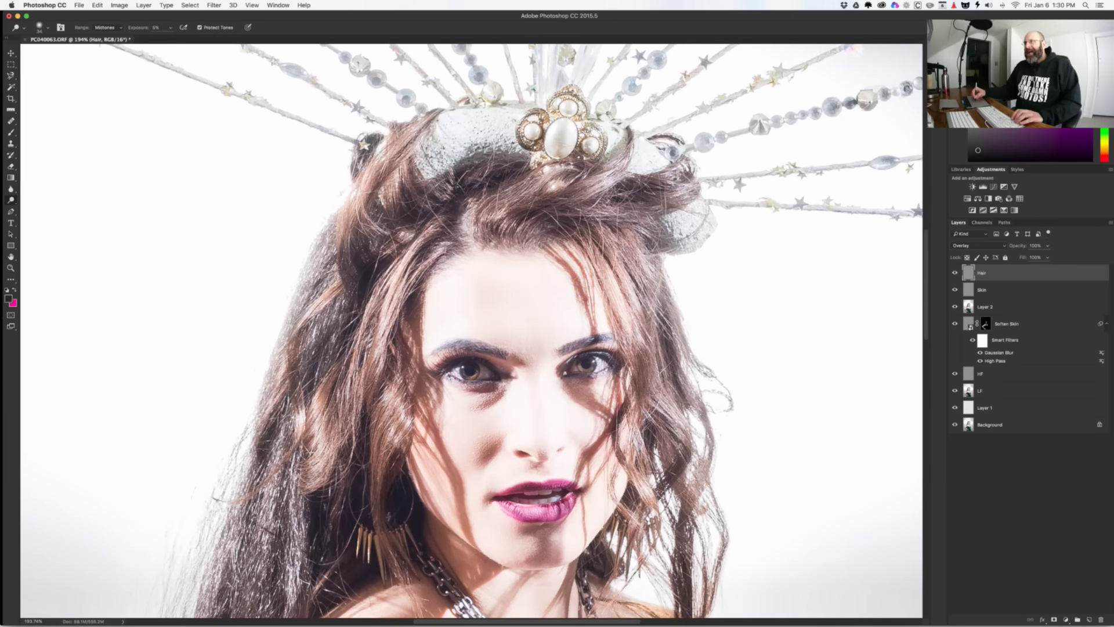
key("super+1")
key("super+comma")
key("super+comma")
key("super+comma")
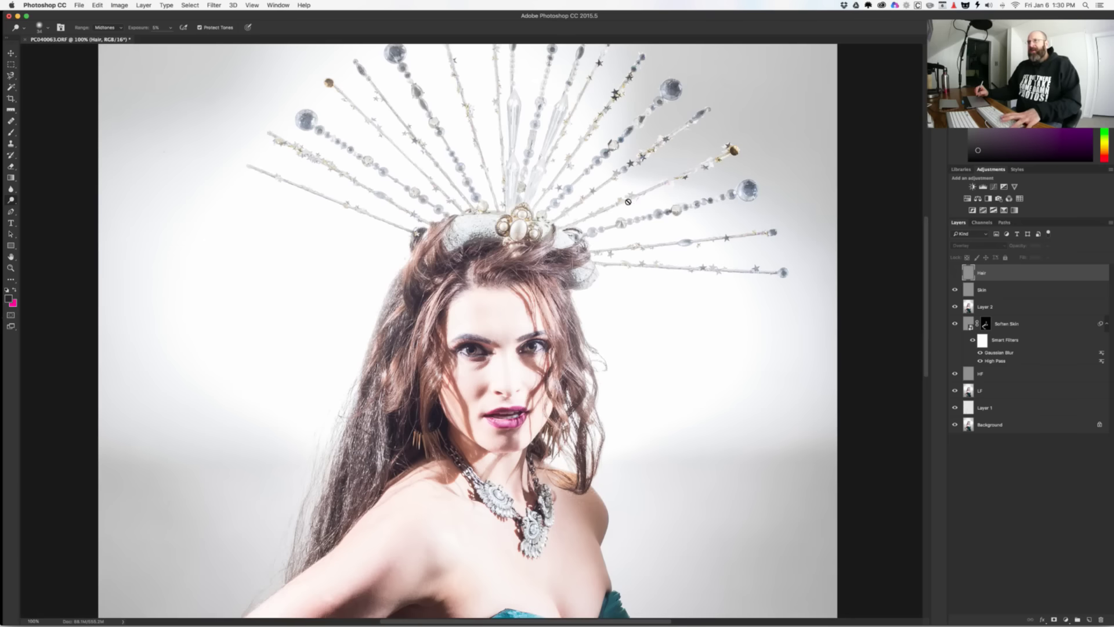
key("super+comma")
key("super+comma")
key("super+comma")
key("super+comma")
key("super+comma")
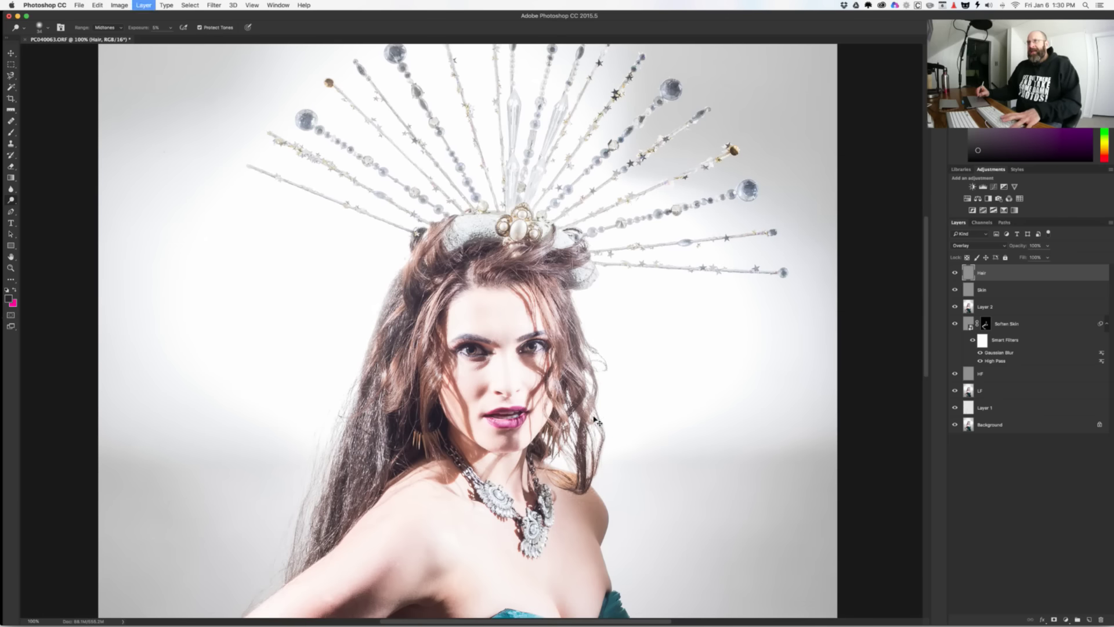
key("super+comma")
key("super+comma")
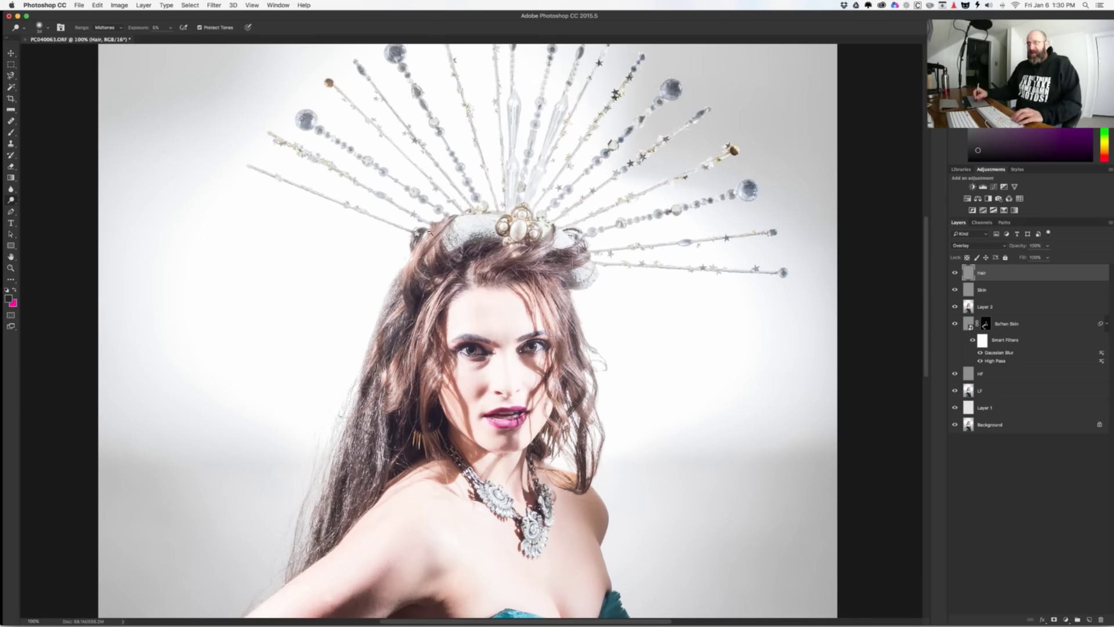
scroll(435, 235, "up", 5)
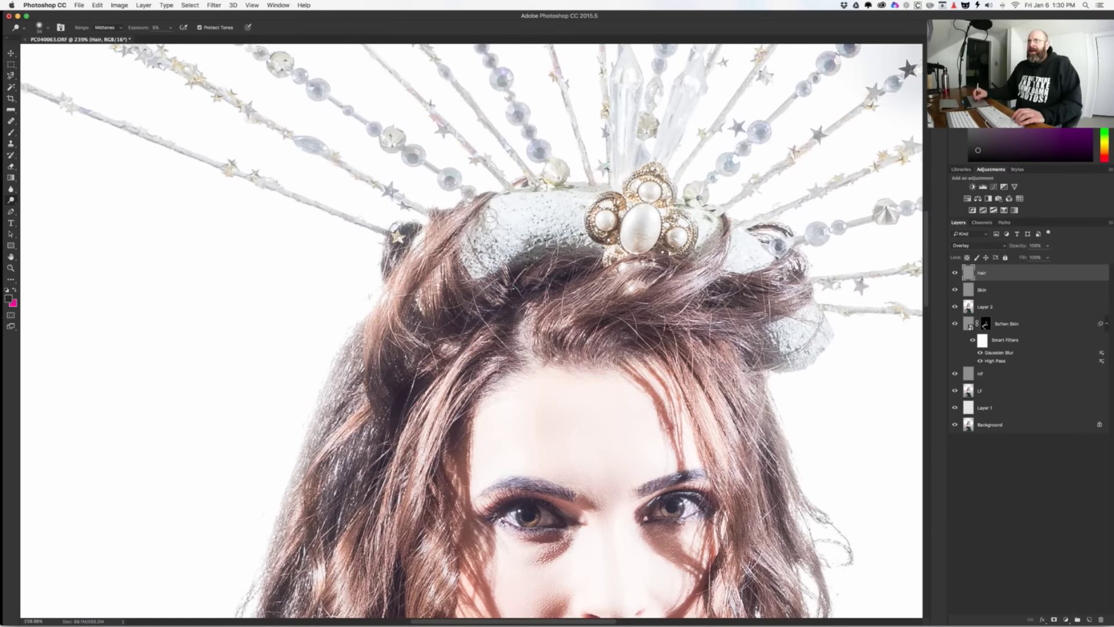
Step: Review the portrait at 100% and fitted to the window, toggling the Hair layer off and on to compare the whole image
scroll(526, 340, "down", 5)
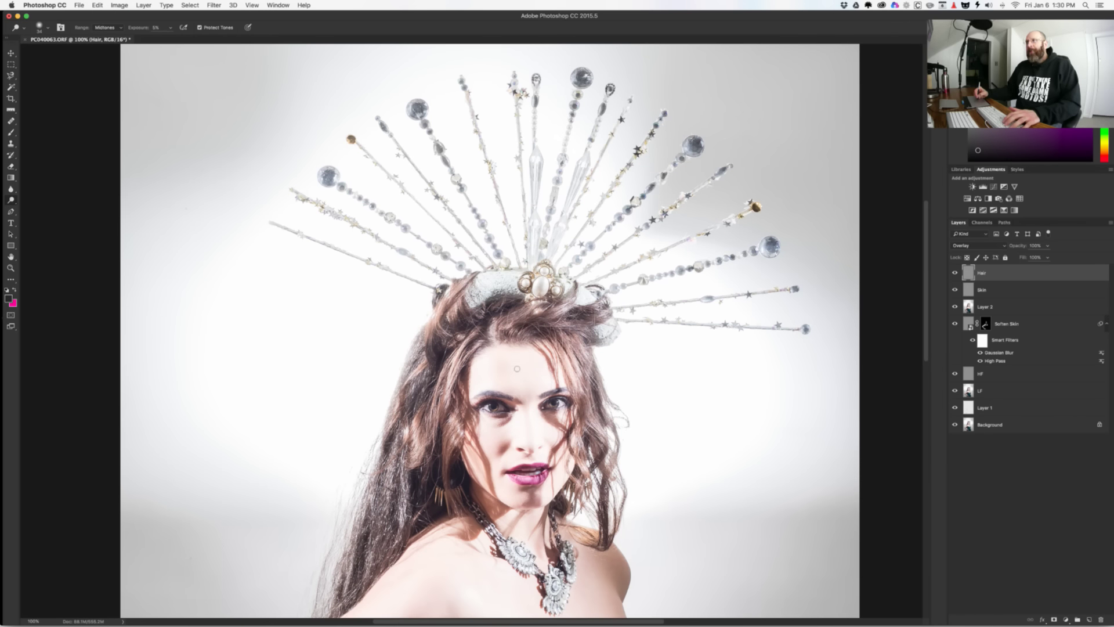
scroll(489, 488, "down", 10)
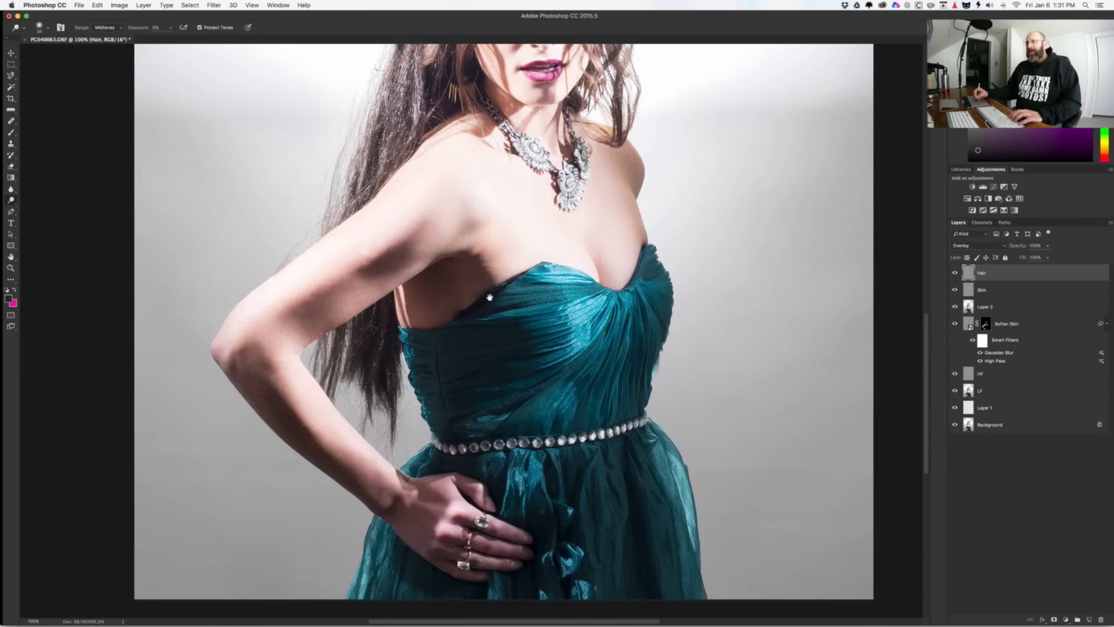
key("super+0")
key("super+comma")
key("super+comma")
key("super+comma")
key("super+comma")
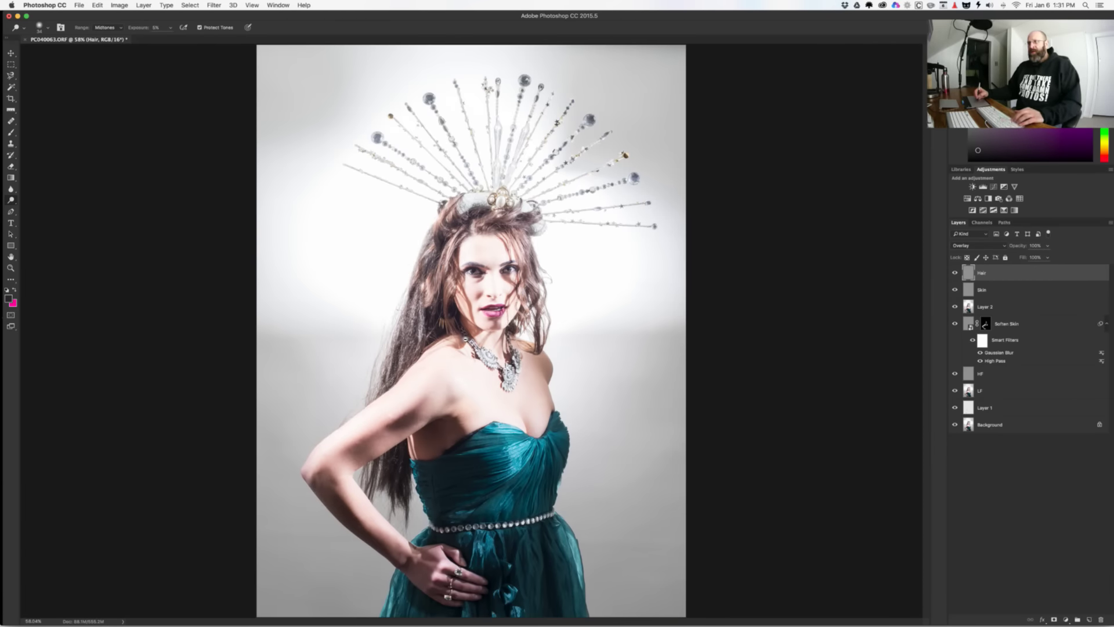
Step: Dodge and burn the beads and spikes on the left half of the headdress on the Hair layer
scroll(467, 336, "up", 5)
scroll(482, 343, "up", 5)
scroll(492, 350, "up", 2)
scroll(492, 349, "left", 2)
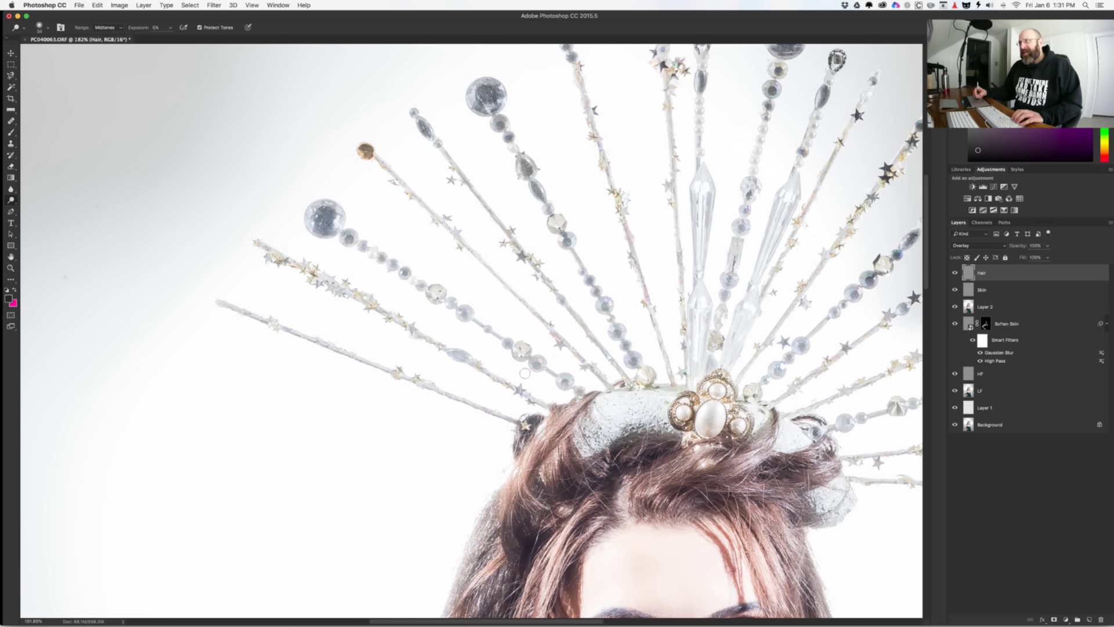
left_click_drag(563, 388, 555, 387)
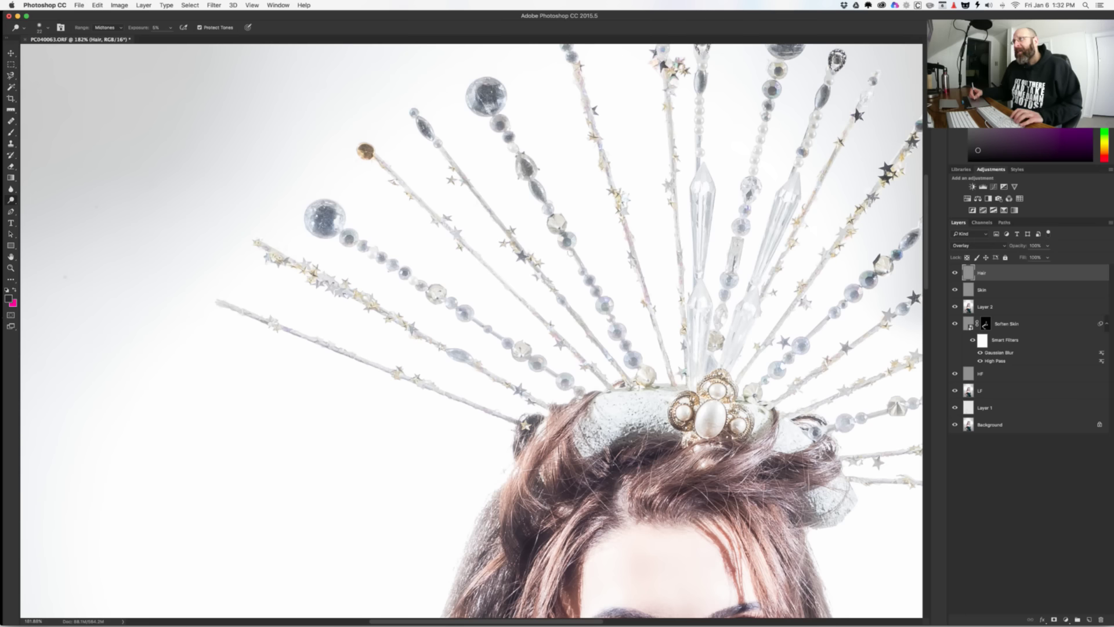
left_click_drag(577, 269, 520, 190)
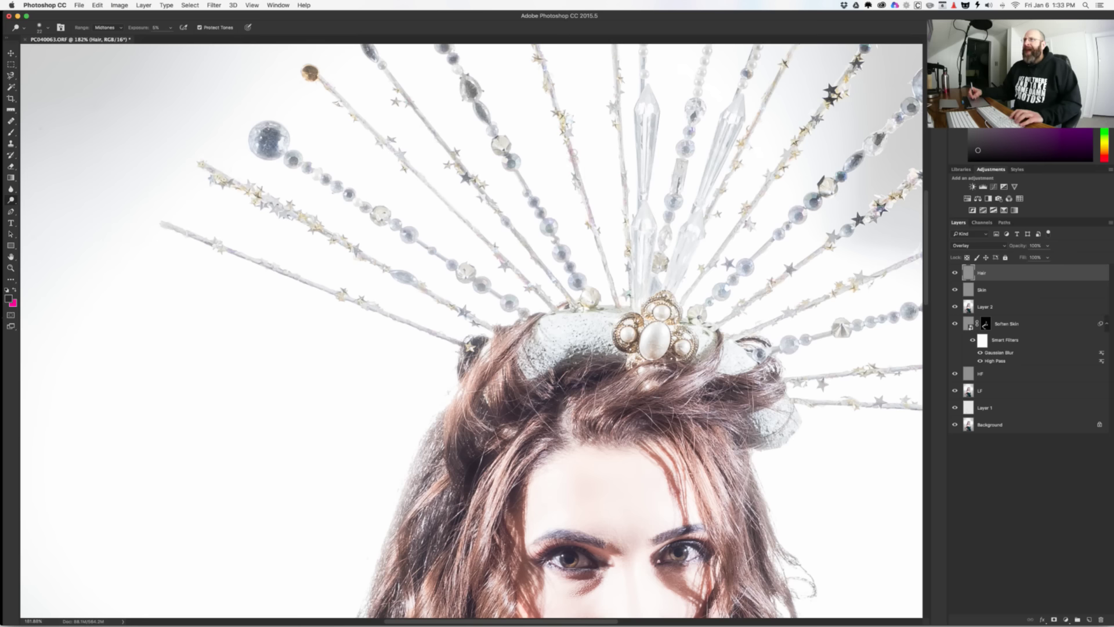
scroll(571, 150, "up", 3)
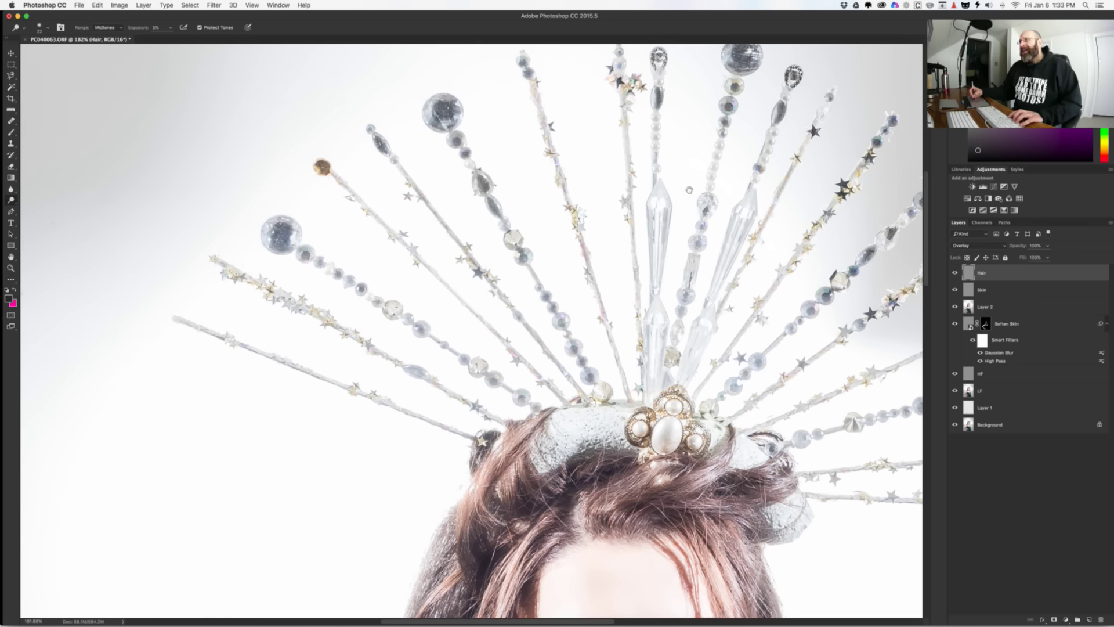
Step: Dodge and burn the upper crystals and the beaded spikes on the right half of the headdress on the Hair layer
scroll(471, 331, "up", 3)
scroll(471, 331, "right", 2)
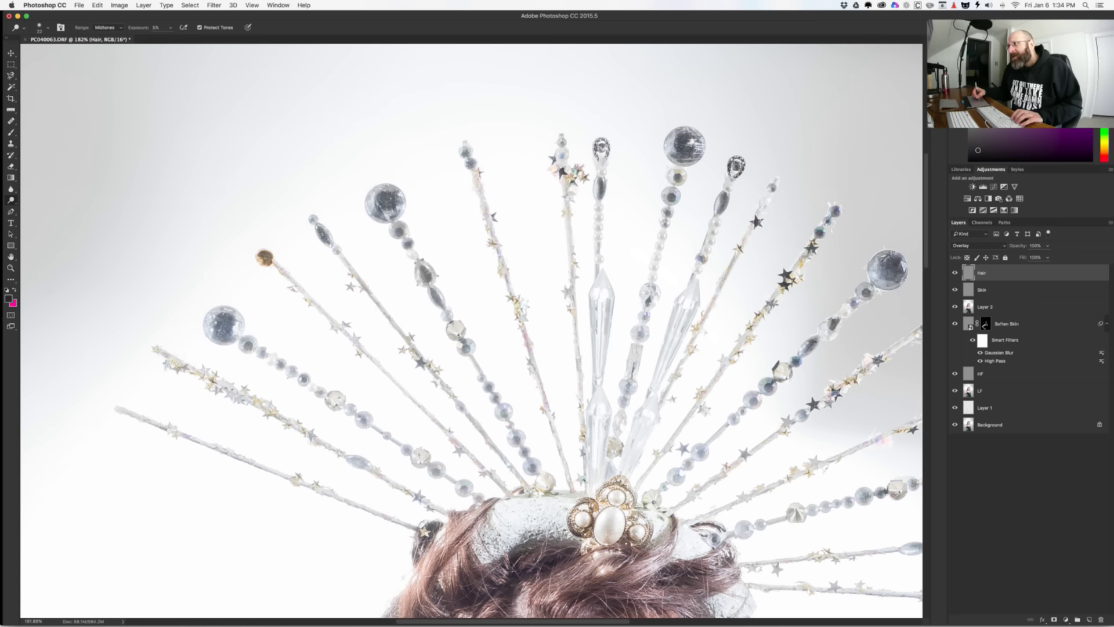
left_click_drag(621, 408, 612, 307)
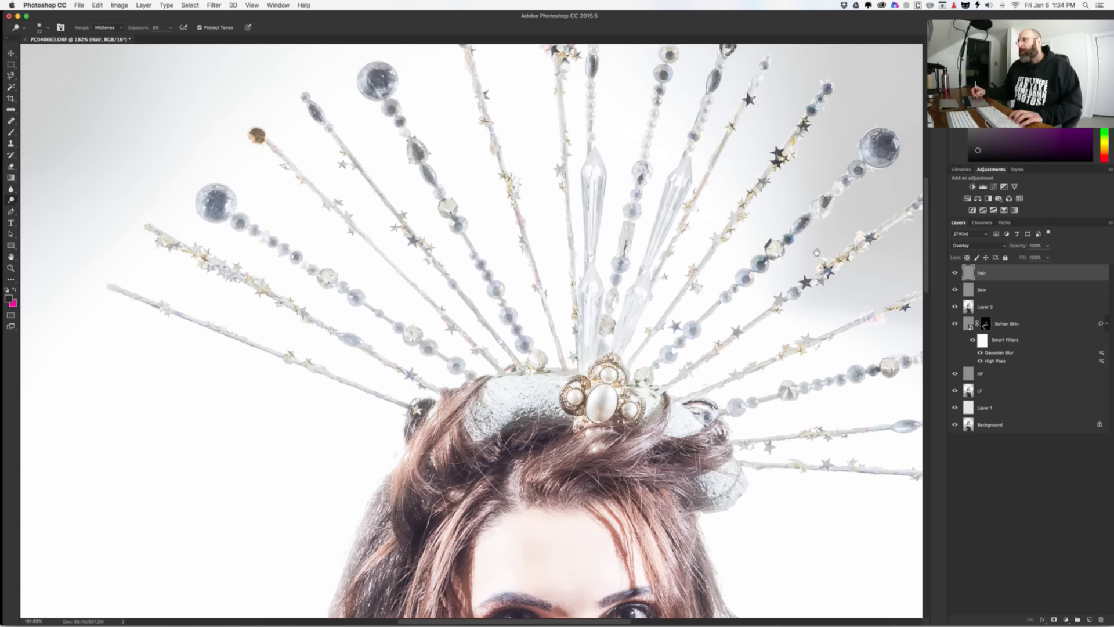
mouse_move(864, 253)
left_mouse_down()
mouse_move(719, 229)
mouse_move(699, 246)
left_mouse_up()
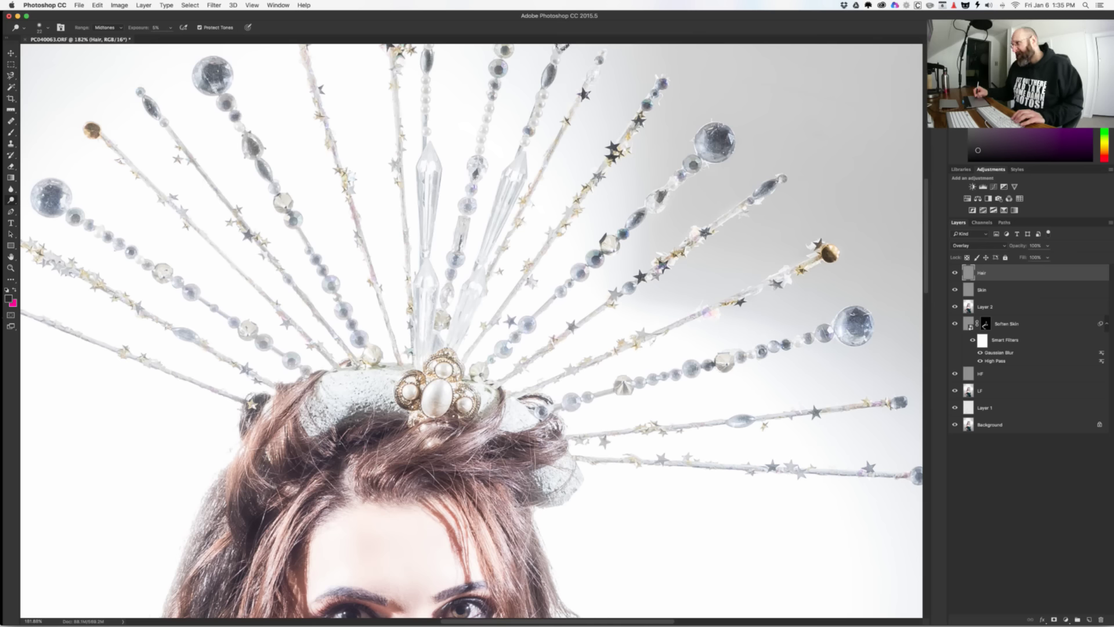
scroll(842, 327, "down", 3)
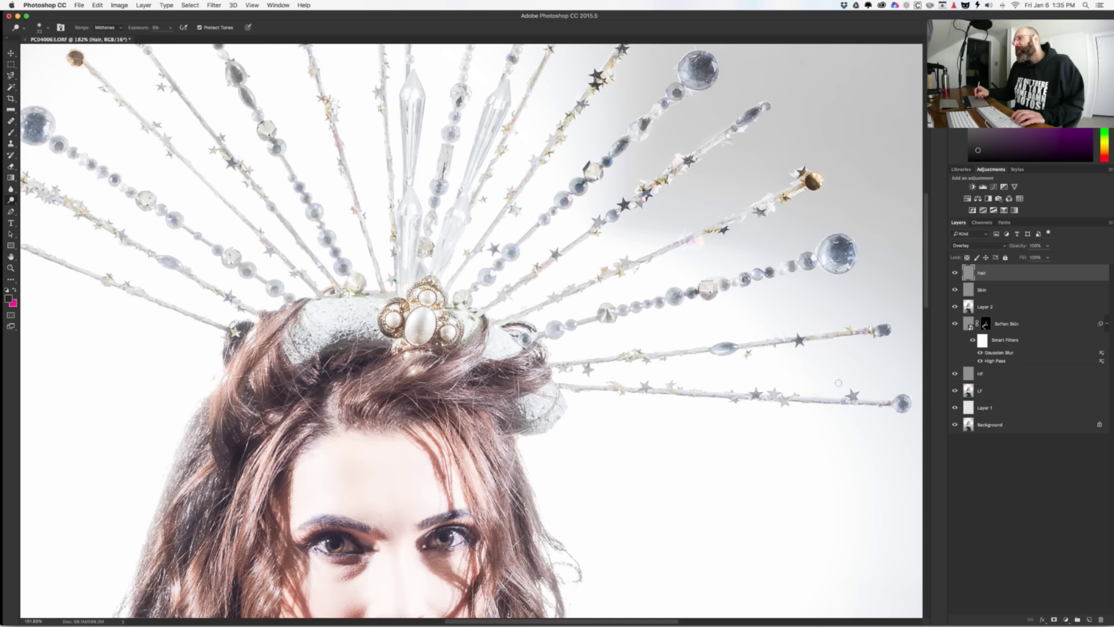
left_click_drag(855, 352, 807, 333)
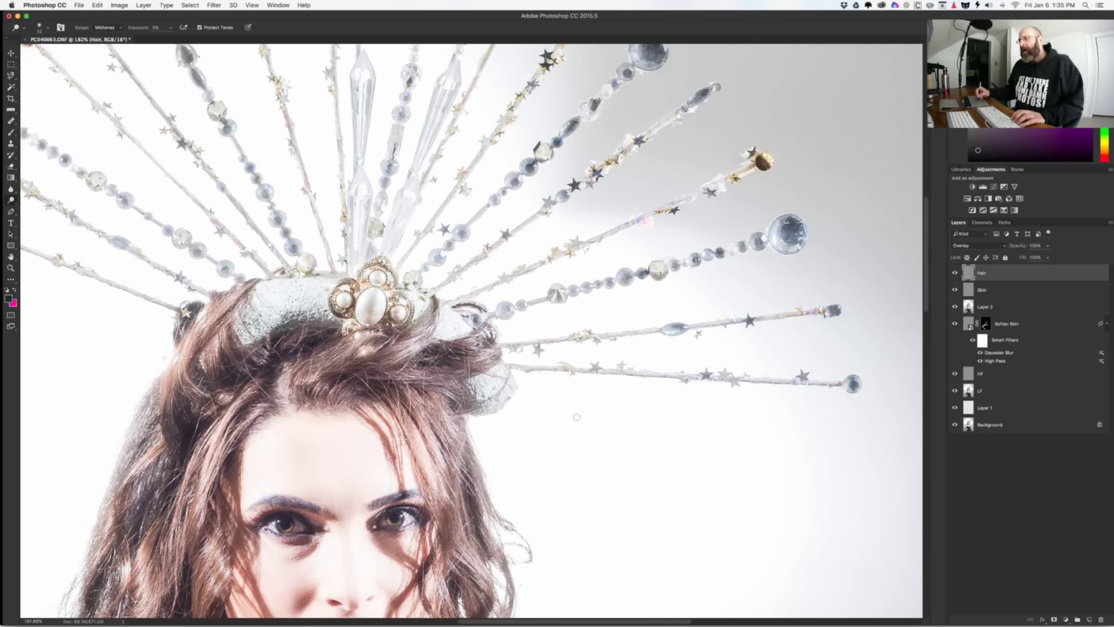
Step: Hide and show the Hair layer repeatedly at 100% view to compare the headdress before and after
key("super+1")
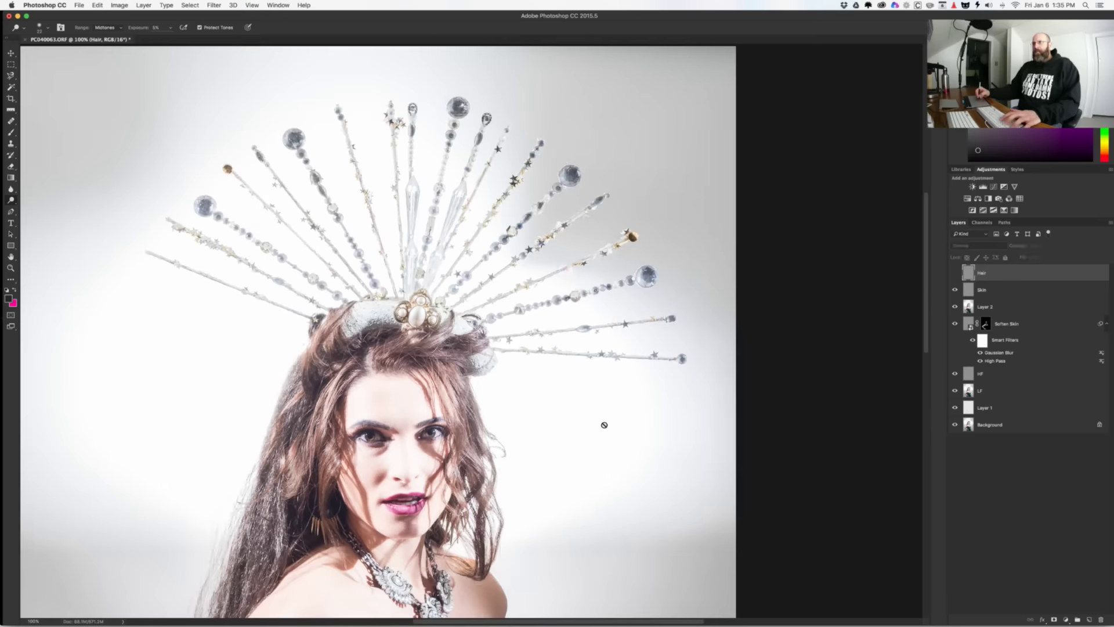
key("super+comma")
key("super+comma")
key("super+comma")
key("super+comma")
key("super+comma")
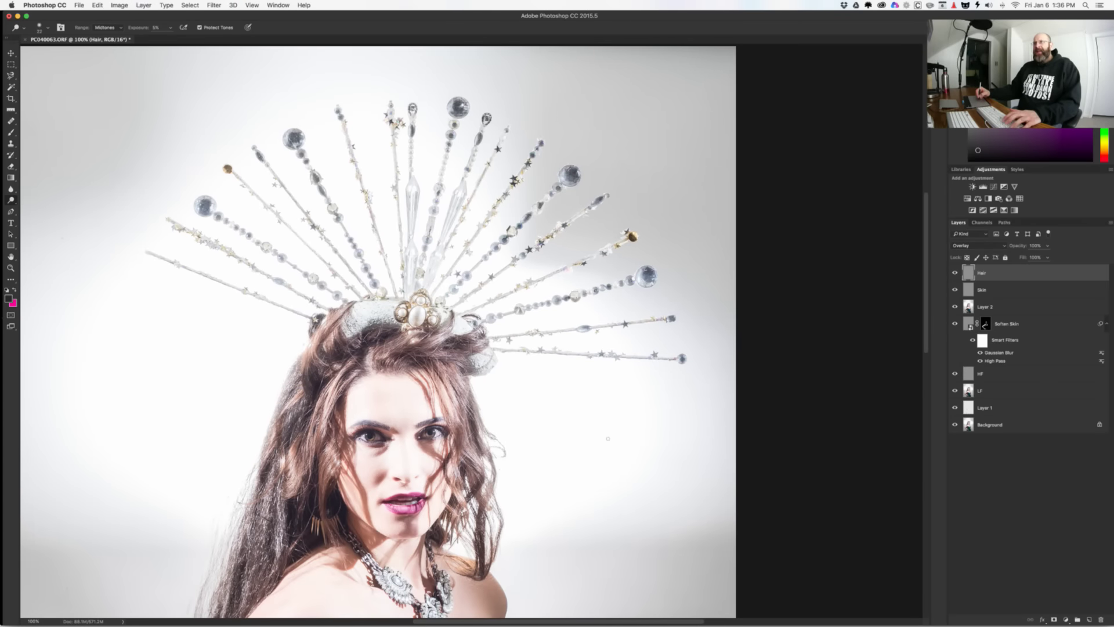
key("super+comma")
key("super+comma")
key("super+comma")
key("super+comma")
key("super+comma")
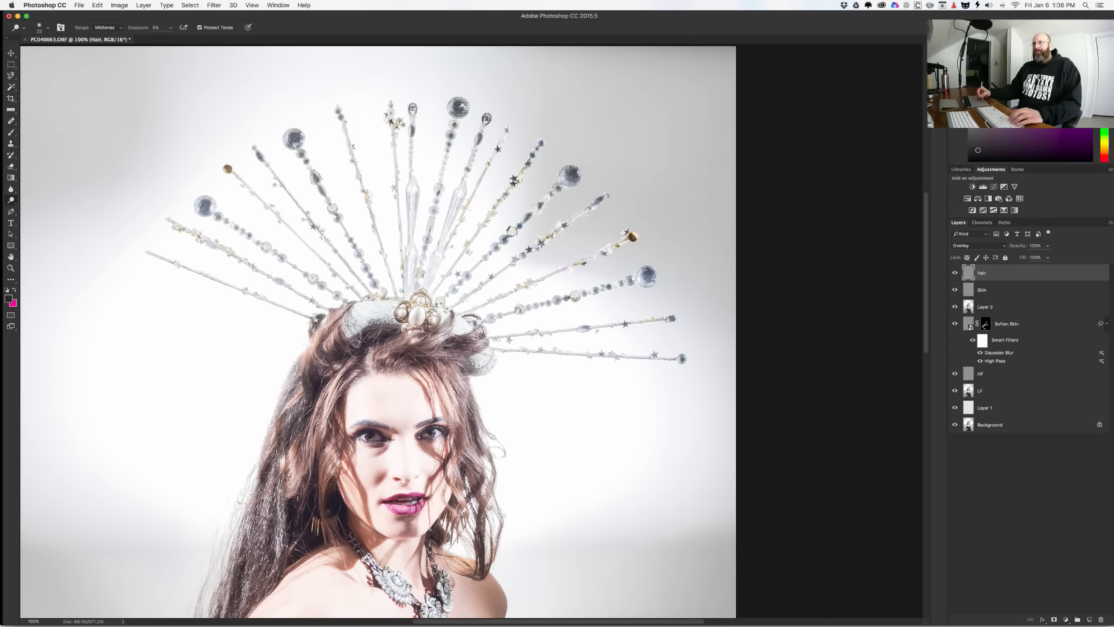
Step: Dodge and burn the silver necklace on the Hair layer
scroll(423, 487, "down", 5)
scroll(470, 392, "up", 3)
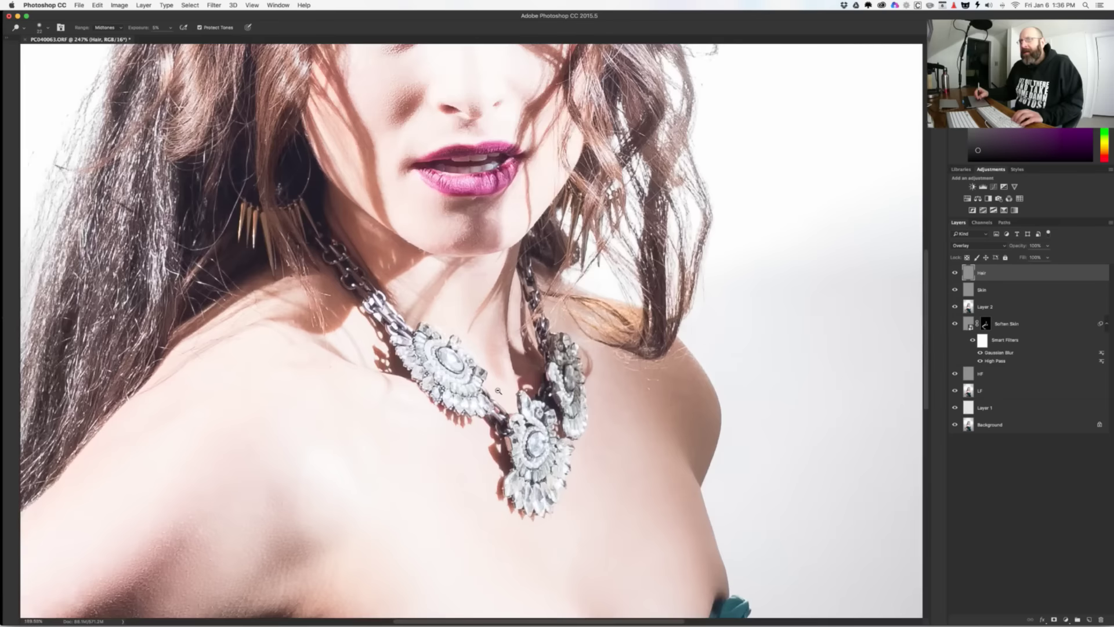
scroll(425, 370, "down", 1)
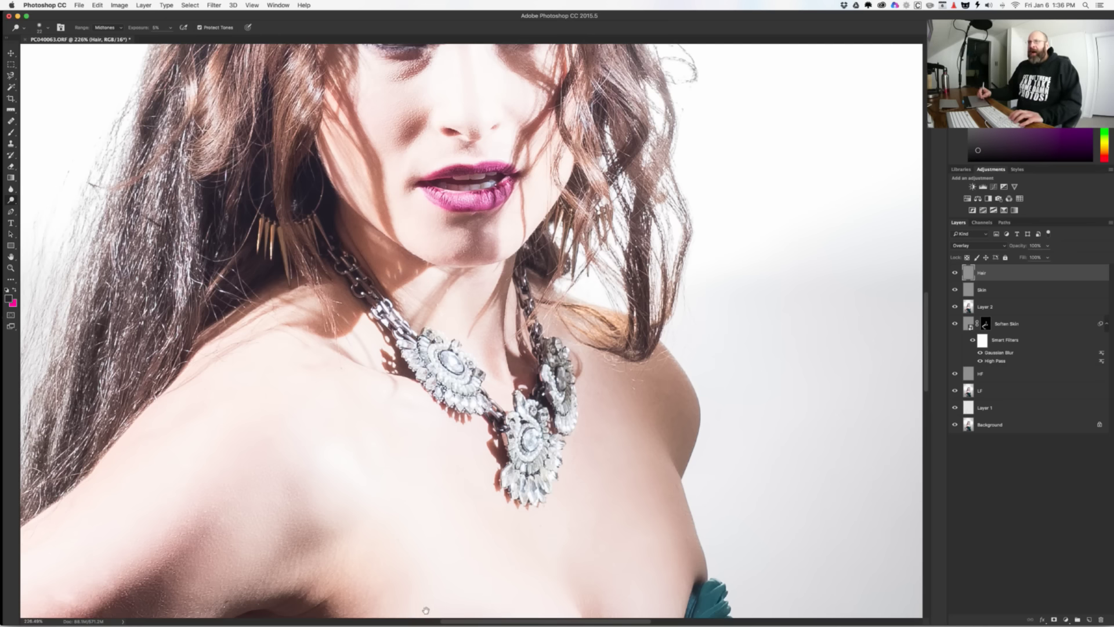
scroll(426, 610, "down", 5)
Step: Dodge and burn the finger rings and the jewelled belt on the Hair layer
key("super+0")
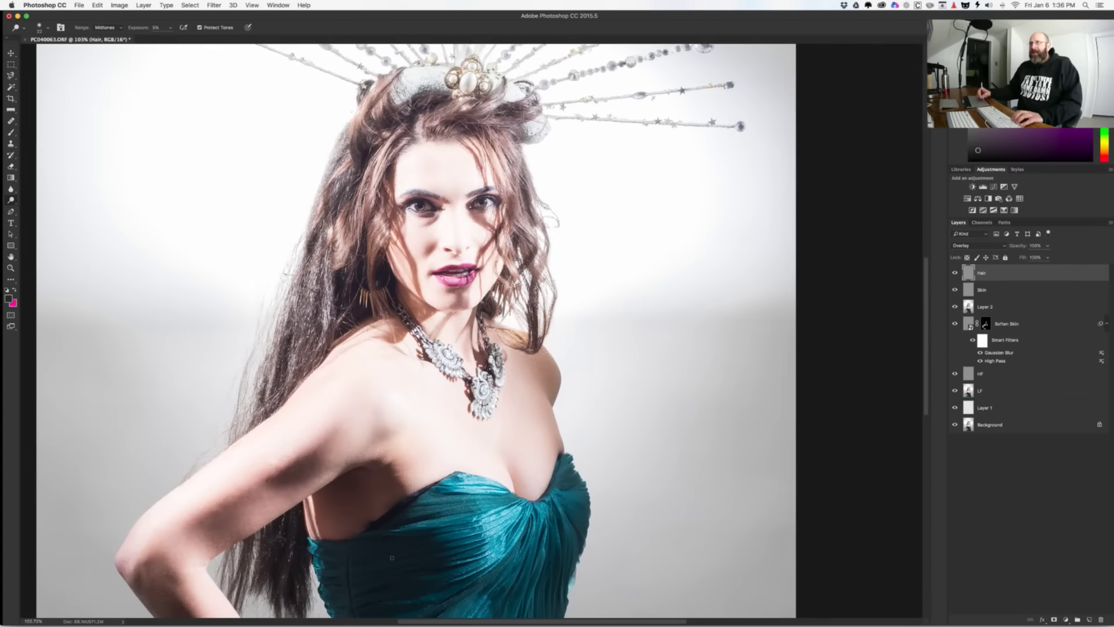
scroll(444, 468, "up", 5)
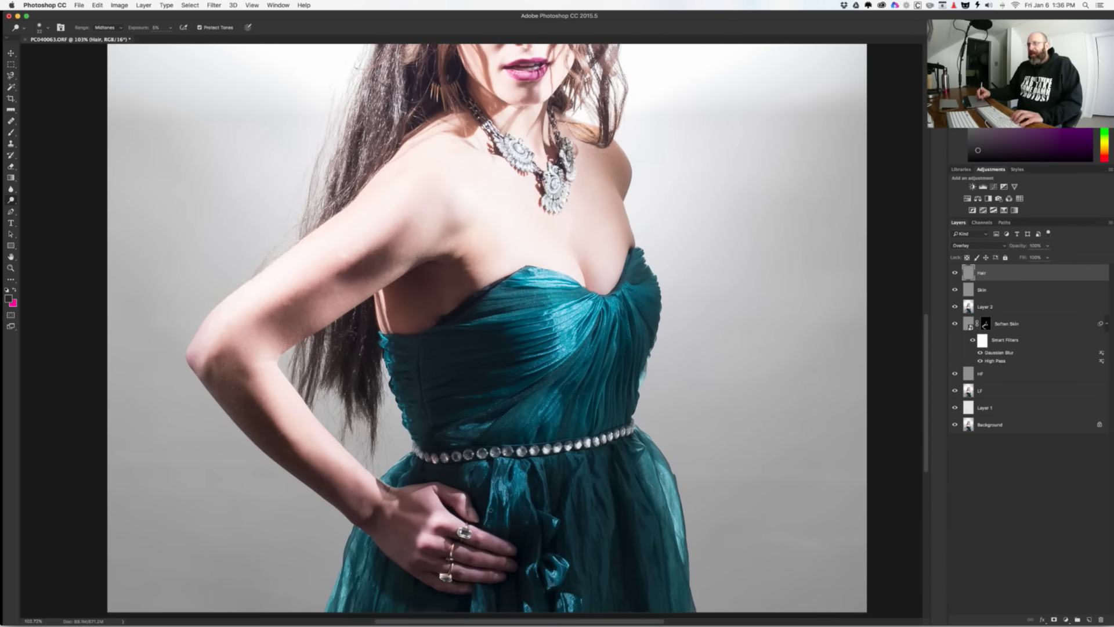
scroll(470, 523, "up", 4)
scroll(470, 331, "down", 2)
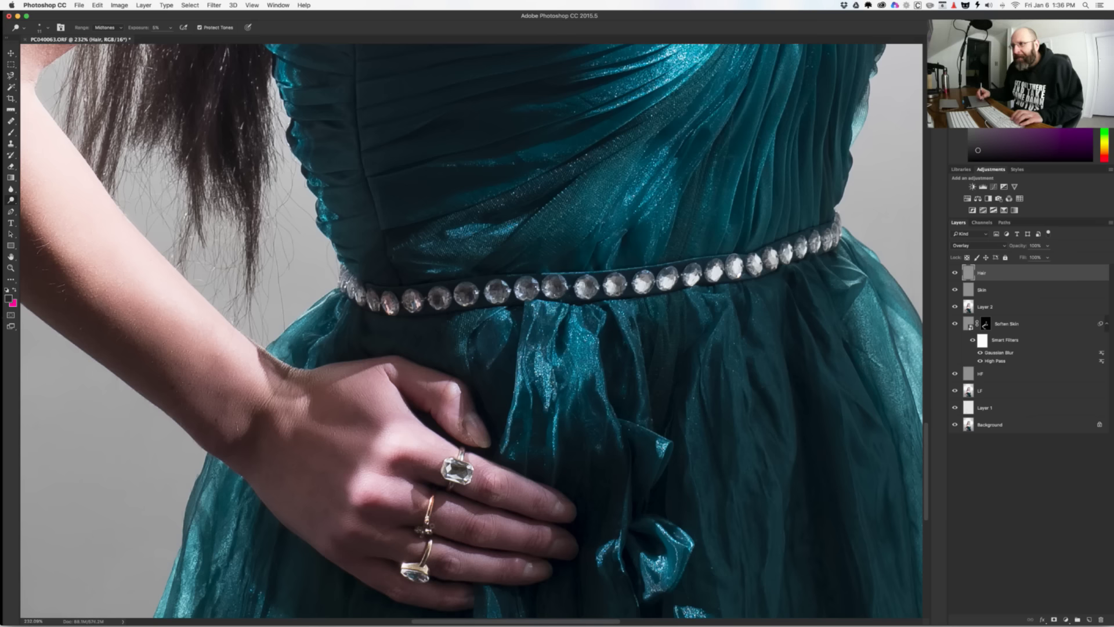
Step: Dodge and burn the folds of the teal dress from bodice to skirt, and view the whole portrait
scroll(458, 540, "down", 4)
left_click_drag(566, 291, 592, 254)
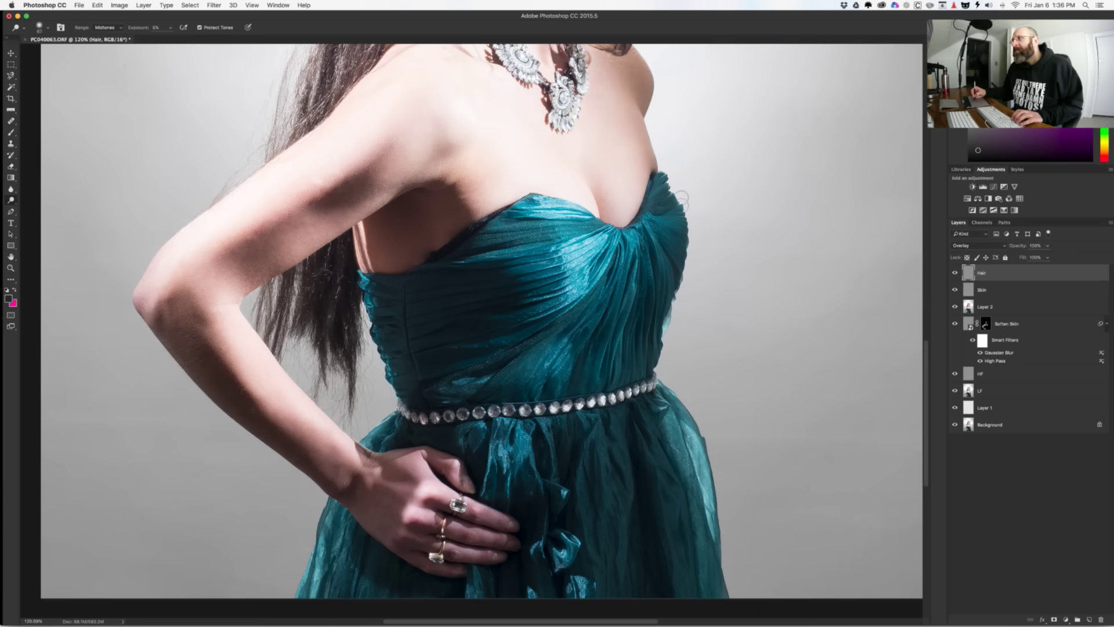
scroll(649, 364, "down", 5)
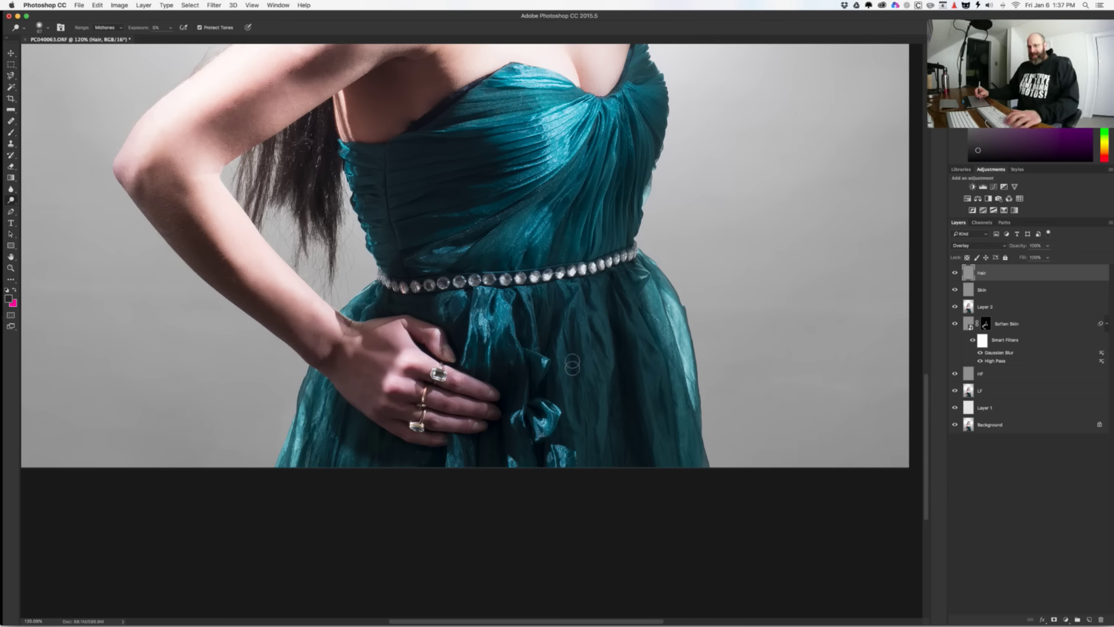
key("super+0")
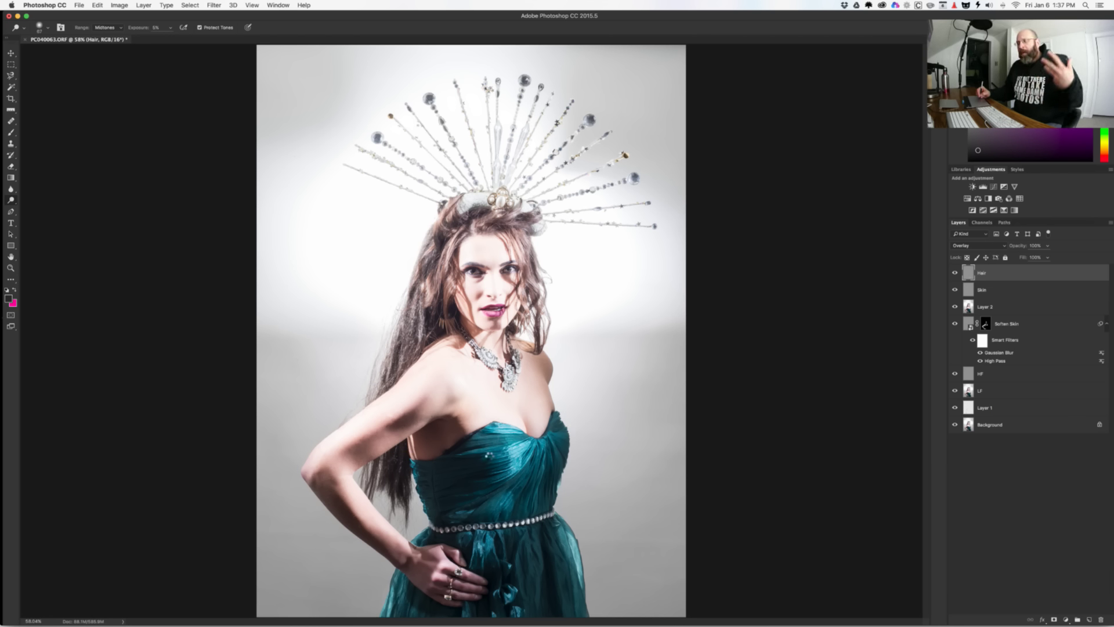
Step: Add the masked sharpen details, Brighten and Darken layers, and paint white on the sharpen details mask over both eyes
key("F2")
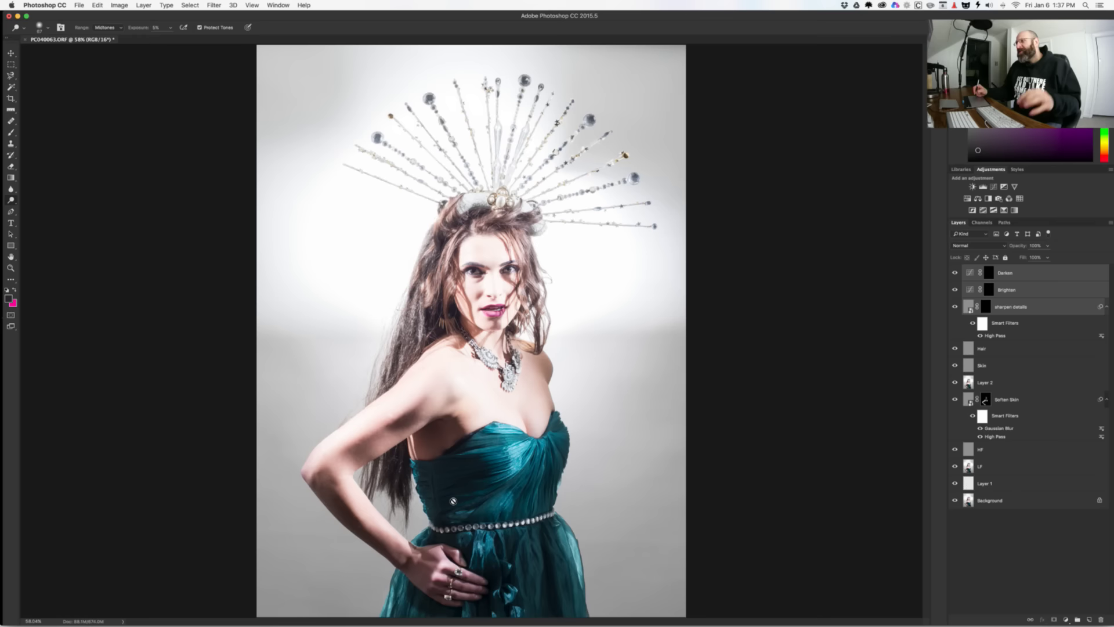
left_click(986, 307)
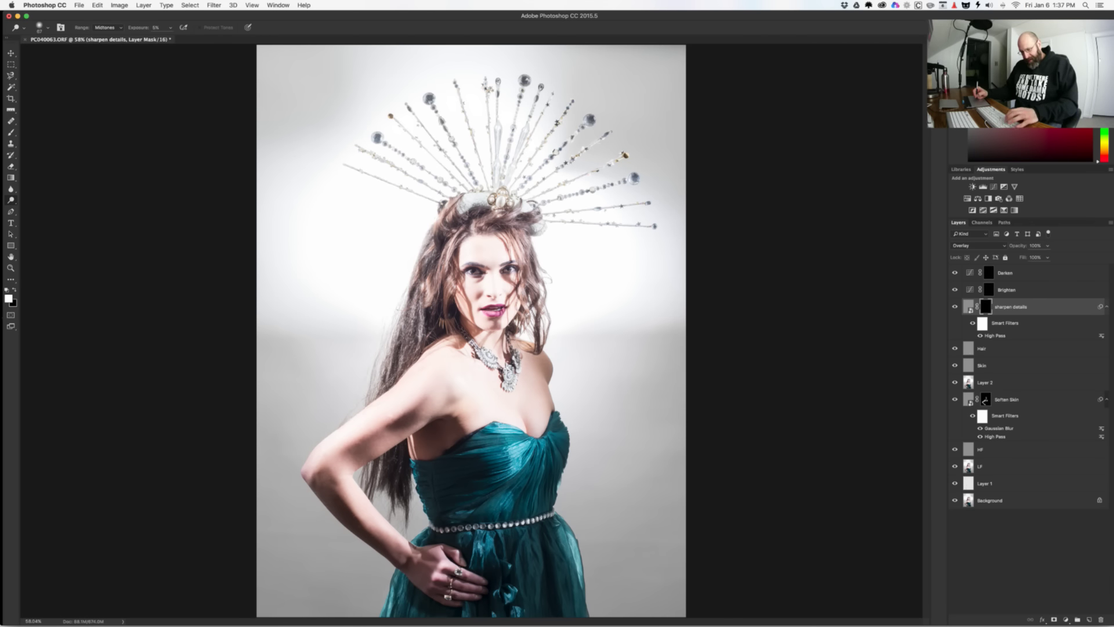
key("b")
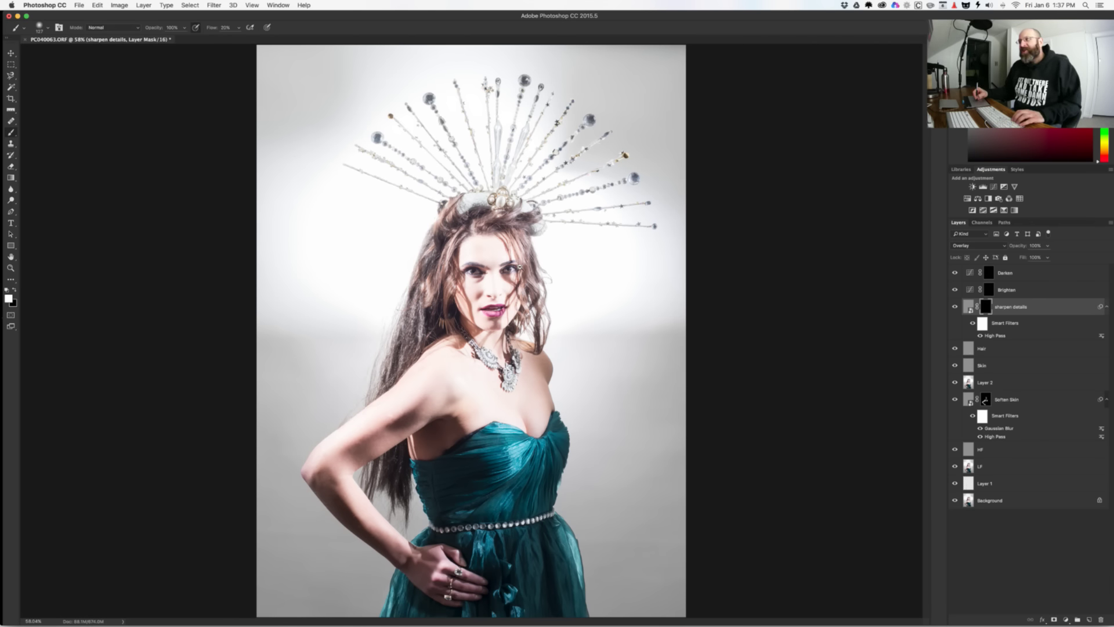
left_click_drag(486, 272, 576, 260)
mouse_move(461, 273)
left_mouse_down()
mouse_move(476, 273)
mouse_move(459, 272)
left_mouse_up()
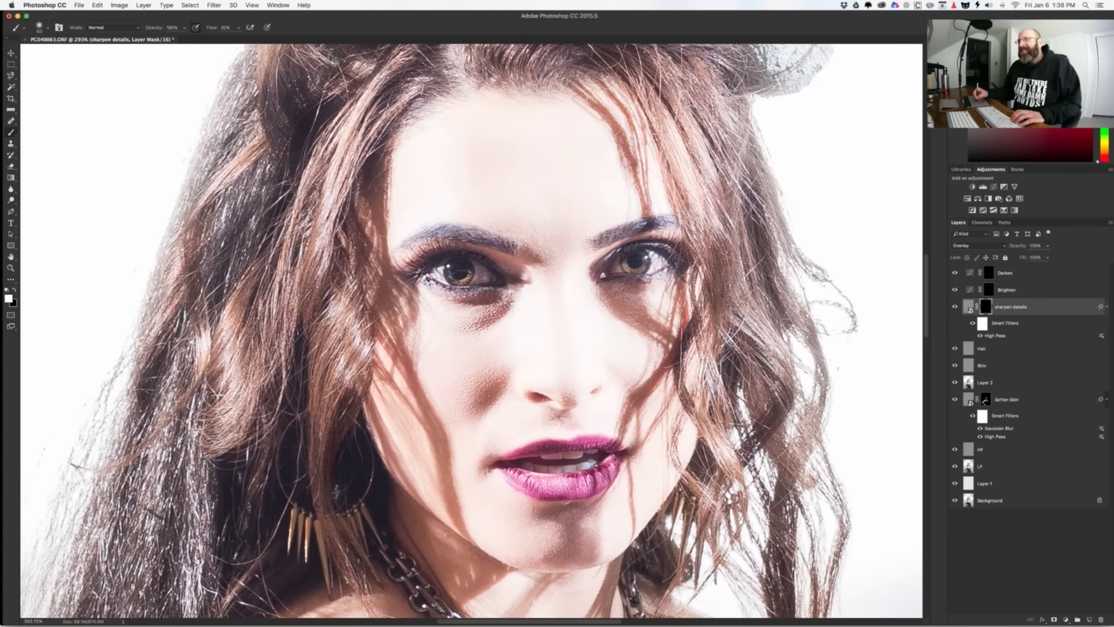
mouse_move(597, 247)
left_mouse_down()
mouse_move(632, 262)
mouse_move(625, 278)
left_mouse_up()
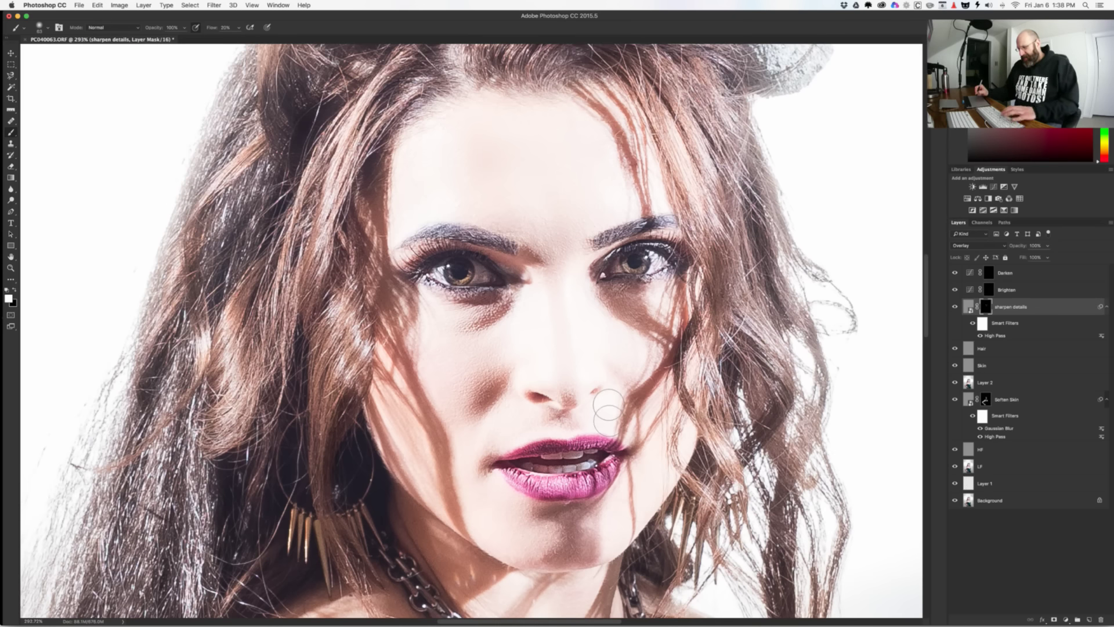
Step: Paint white on the Brighten layer's mask over the irises to lighten the eyes
key("alt+bracketright")
scroll(431, 256, "up", 4)
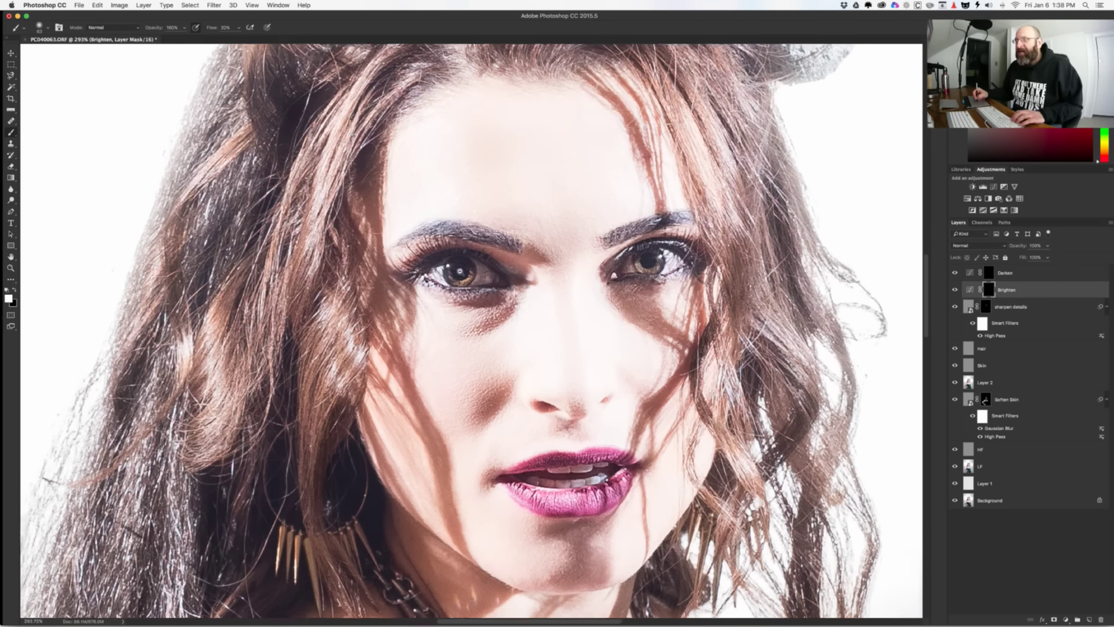
mouse_move(450, 264)
left_mouse_down()
mouse_move(425, 270)
mouse_move(438, 264)
left_mouse_up()
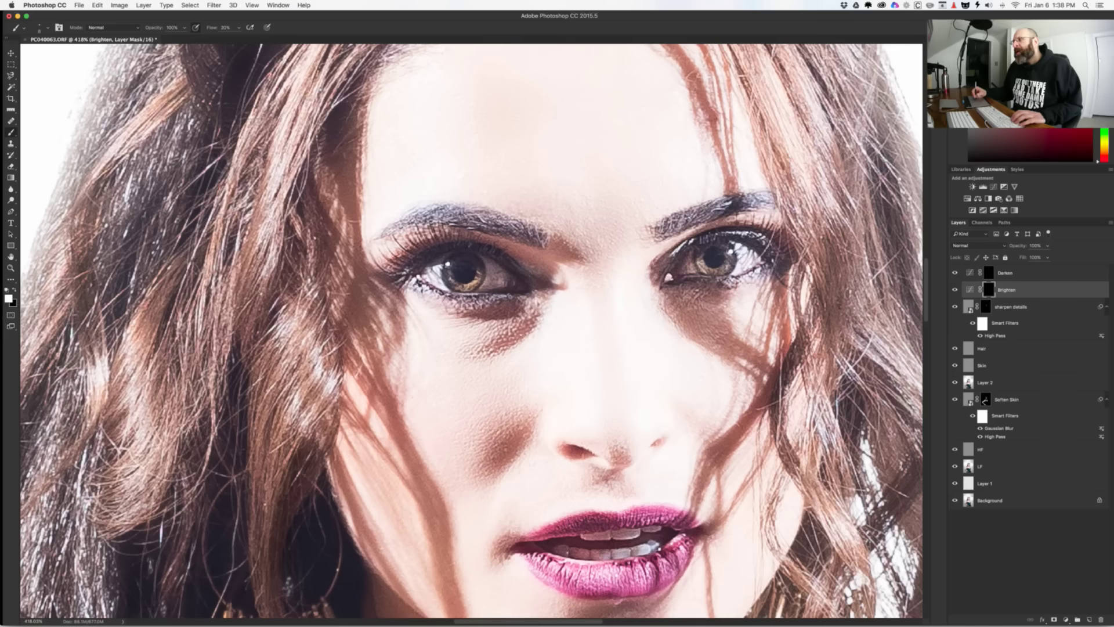
Step: Paint white on the Darken layer's mask over the pupils and iris rims of both eyes
left_click(1015, 272)
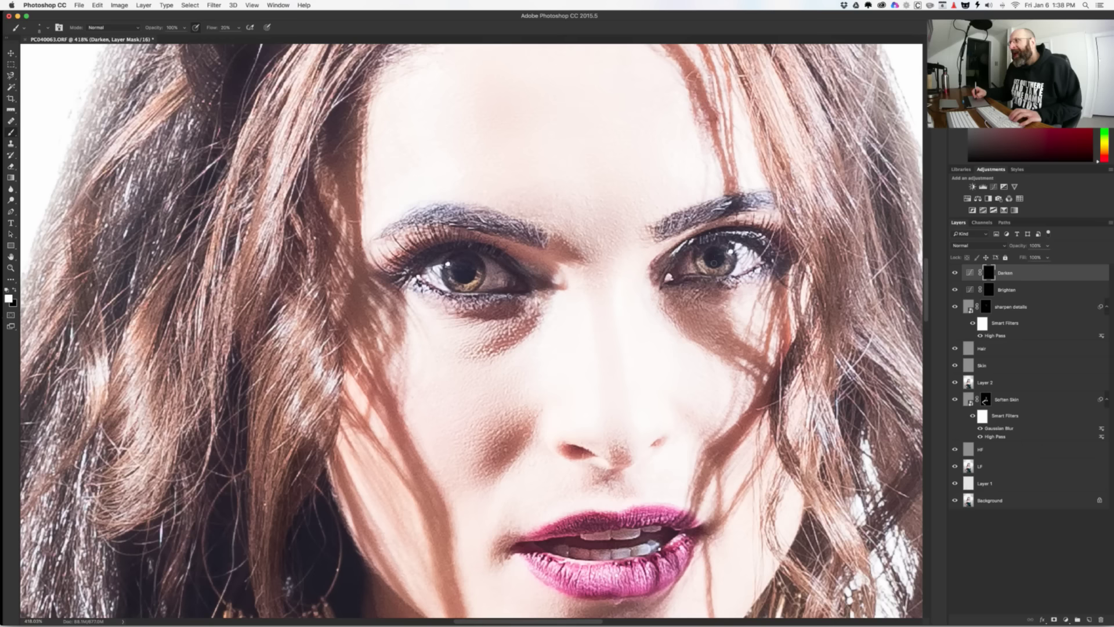
left_click_drag(734, 267, 735, 268)
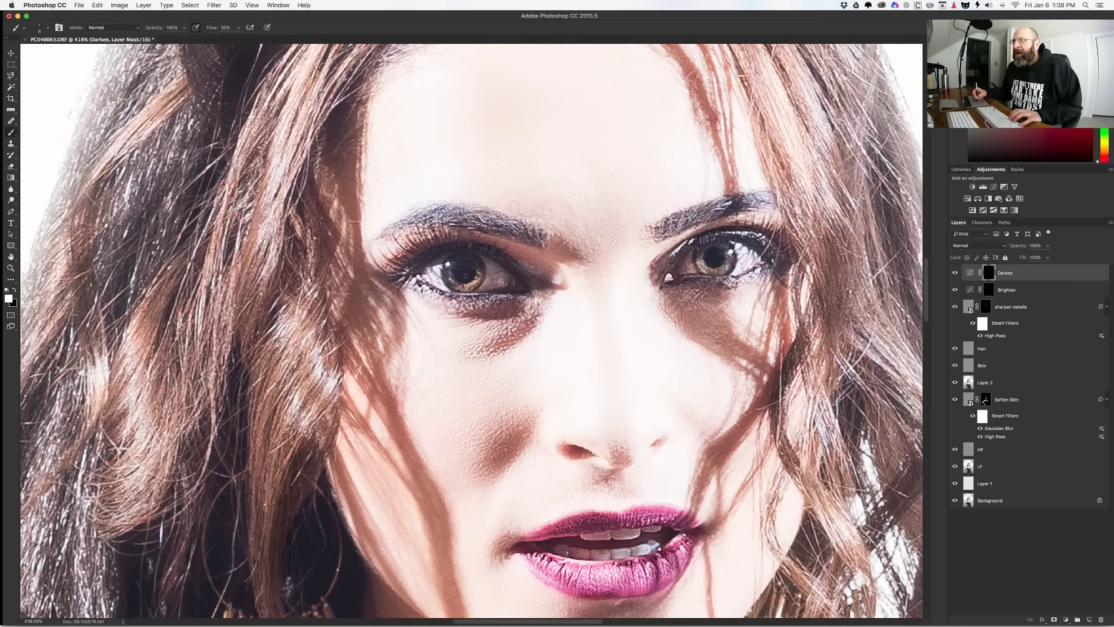
left_click_drag(459, 276, 462, 275)
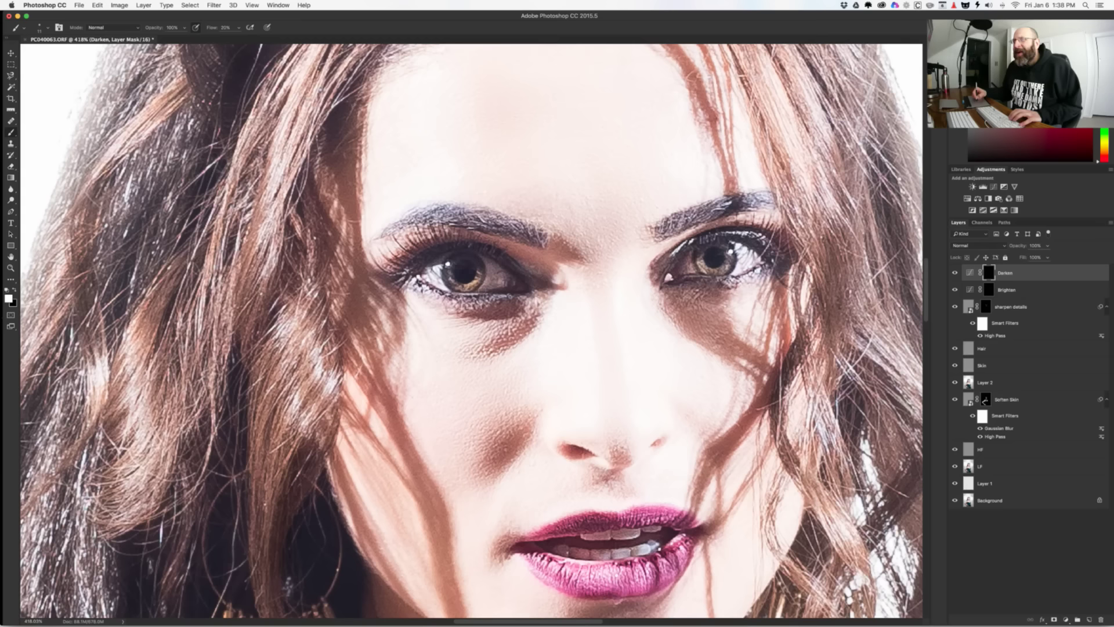
left_click_drag(465, 269, 486, 284)
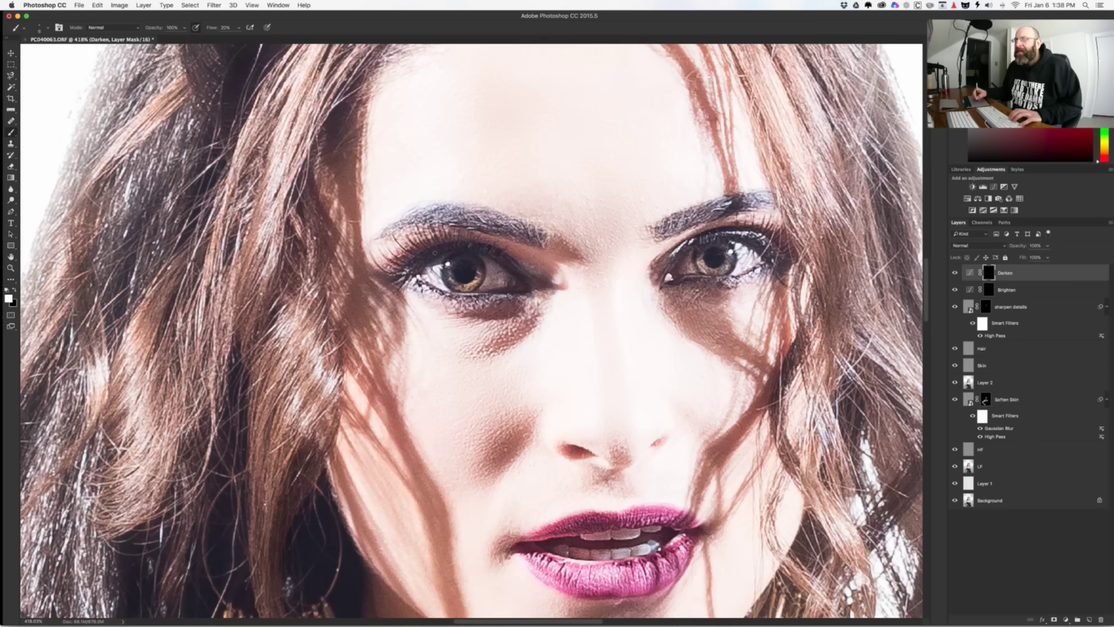
Step: Add a watermark layer above the Darken layer, view the whole portrait and choose the SHP photography logo brush
key("F2")
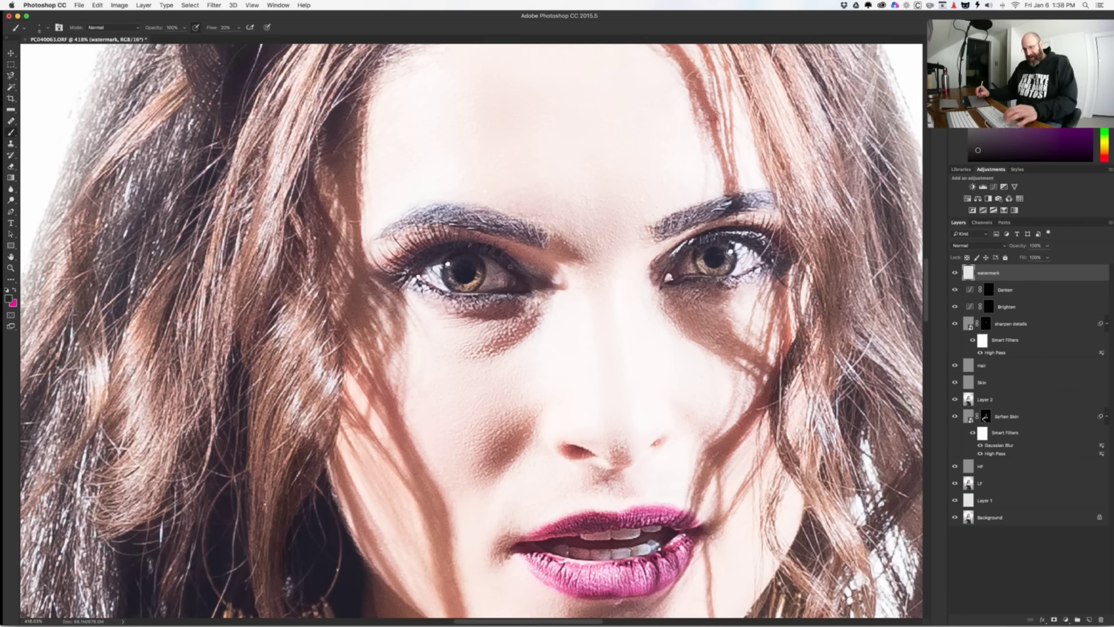
key("super+0")
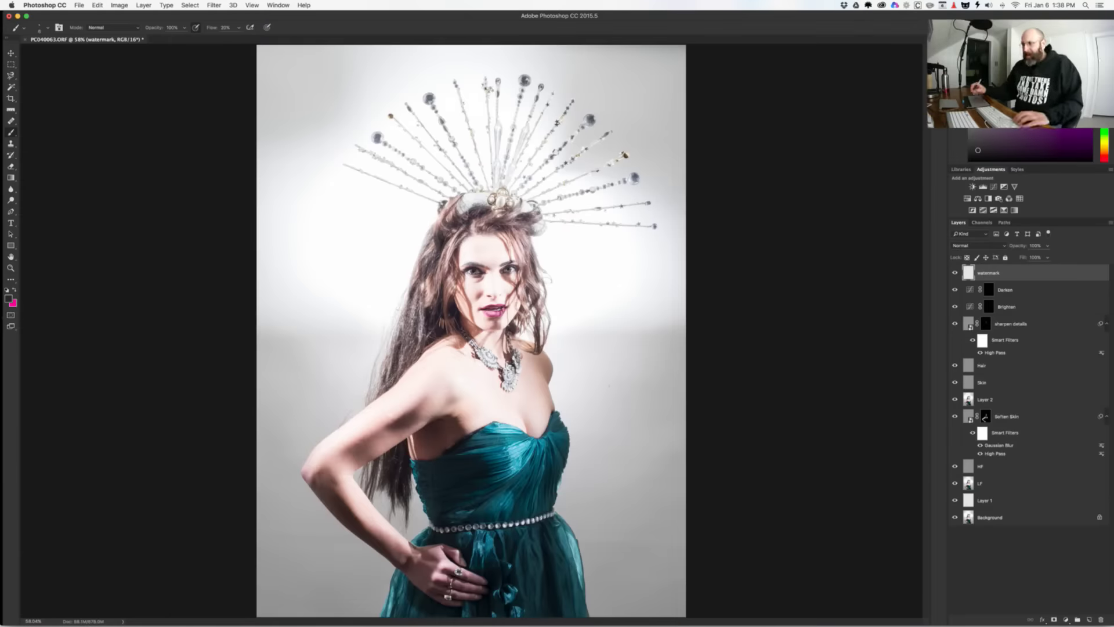
right_click(608, 435)
left_click(682, 565)
key("Return")
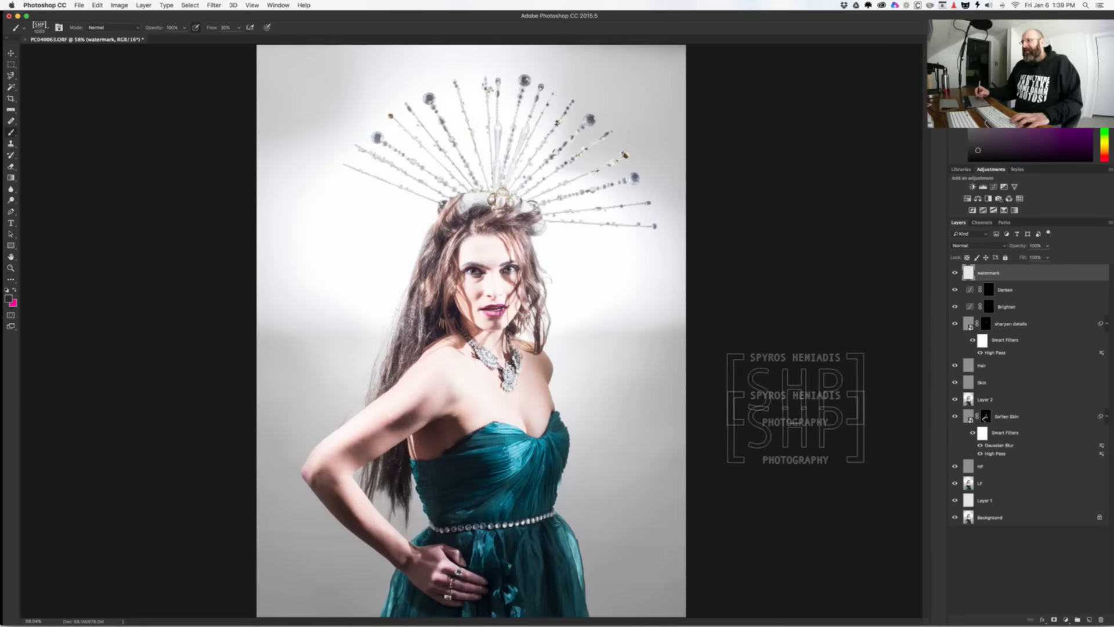
Step: Stamp a small SHP logo in the portrait's lower-right corner on the watermark layer and save the document
key("bracketleft")
key("bracketleft")
key("bracketleft")
key("bracketleft")
key("bracketleft")
key("bracketleft")
key("bracketleft")
key("bracketleft")
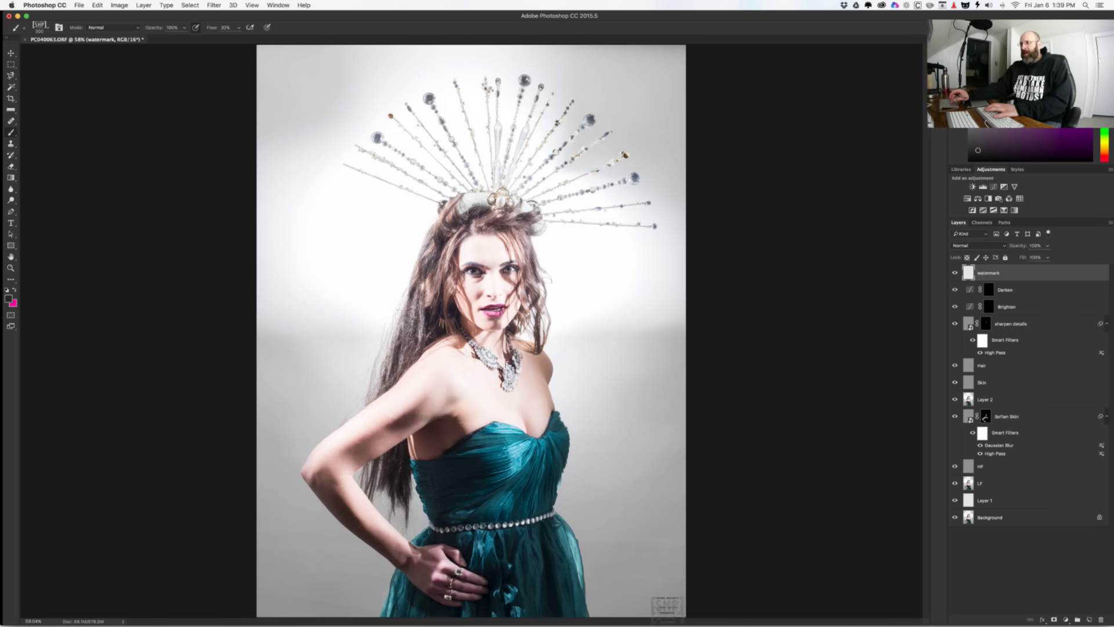
left_click(666, 606)
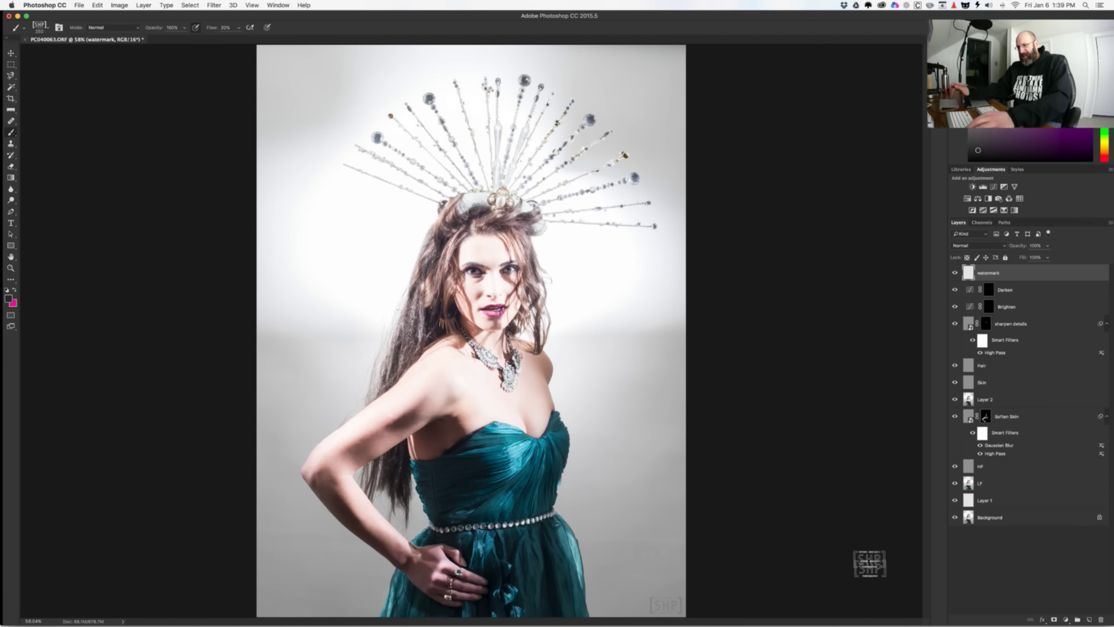
key("super+s")
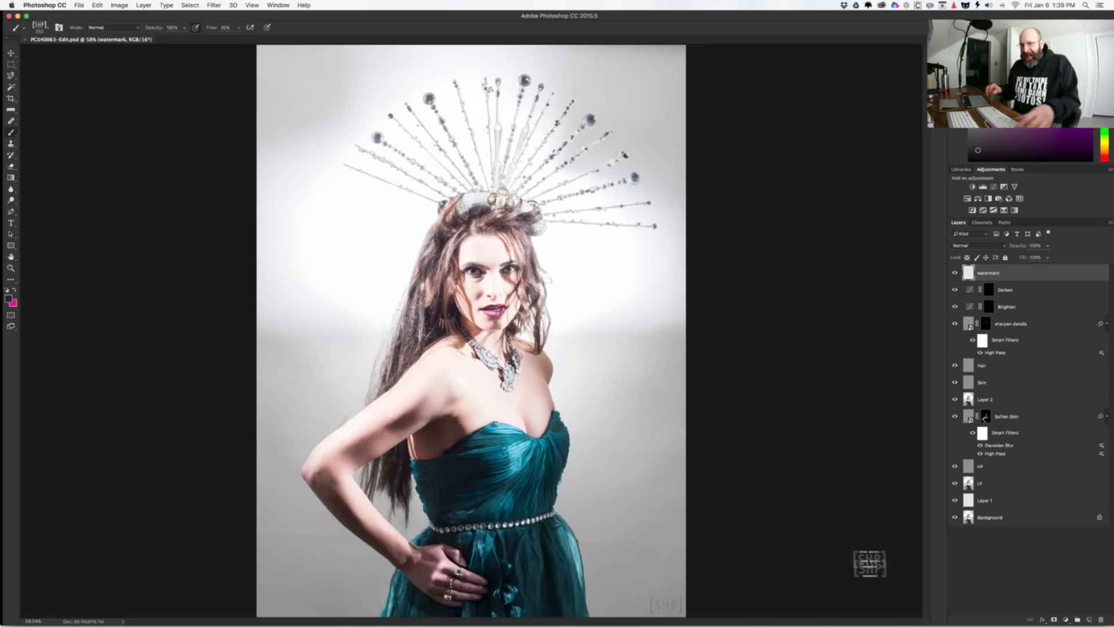
Step: Switch to Lightroom, label PC040063-Edit.psd yellow and collapse its stack
key("w")
key("super+Tab")
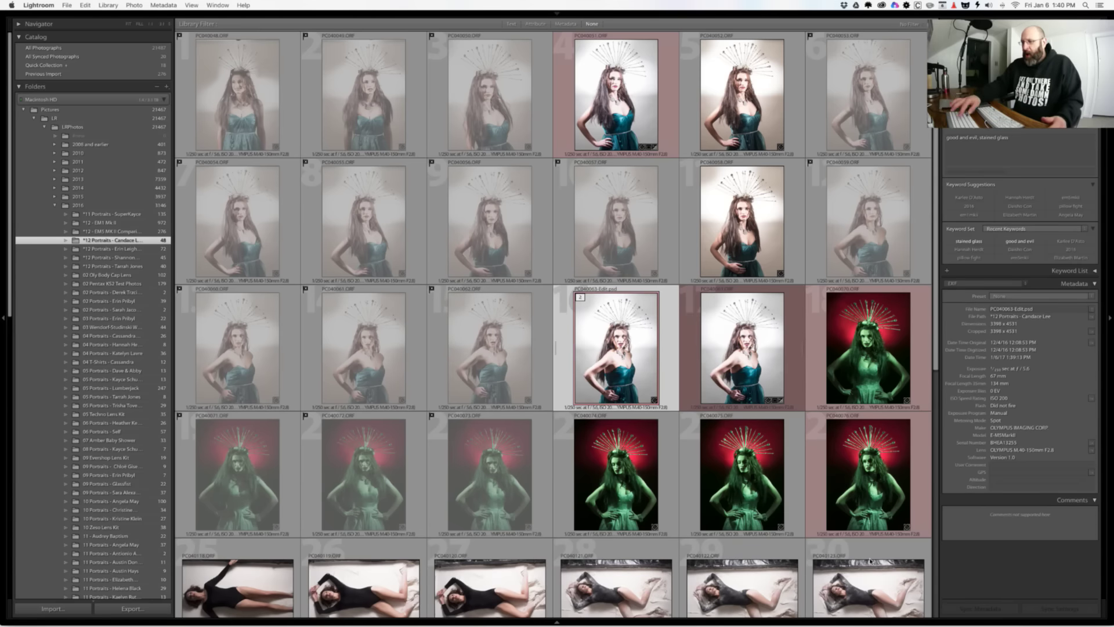
key("7")
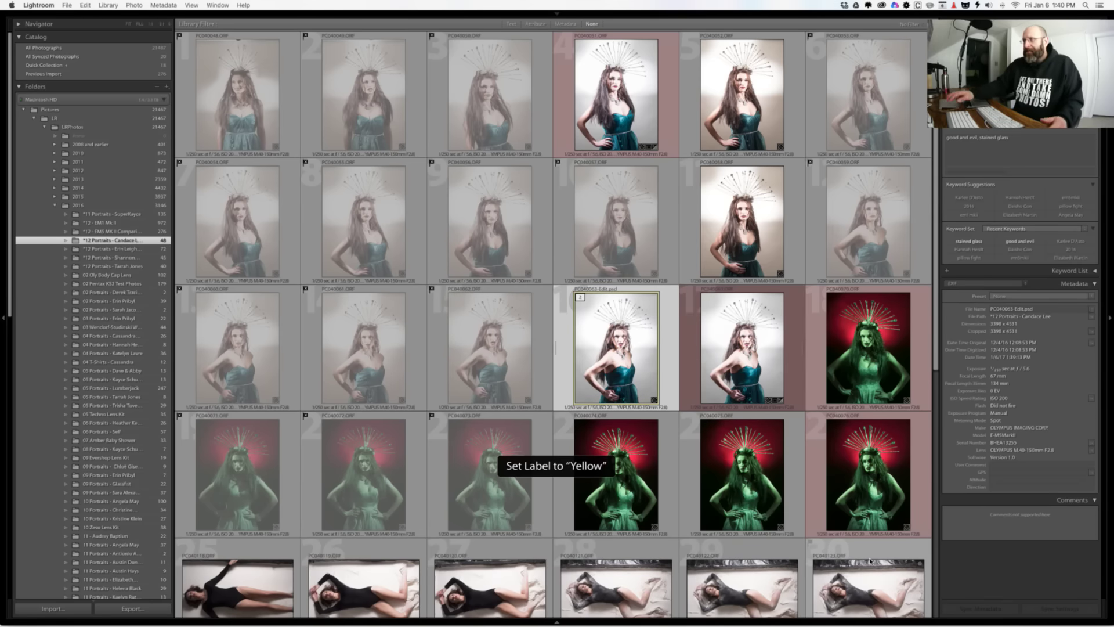
left_click(582, 297)
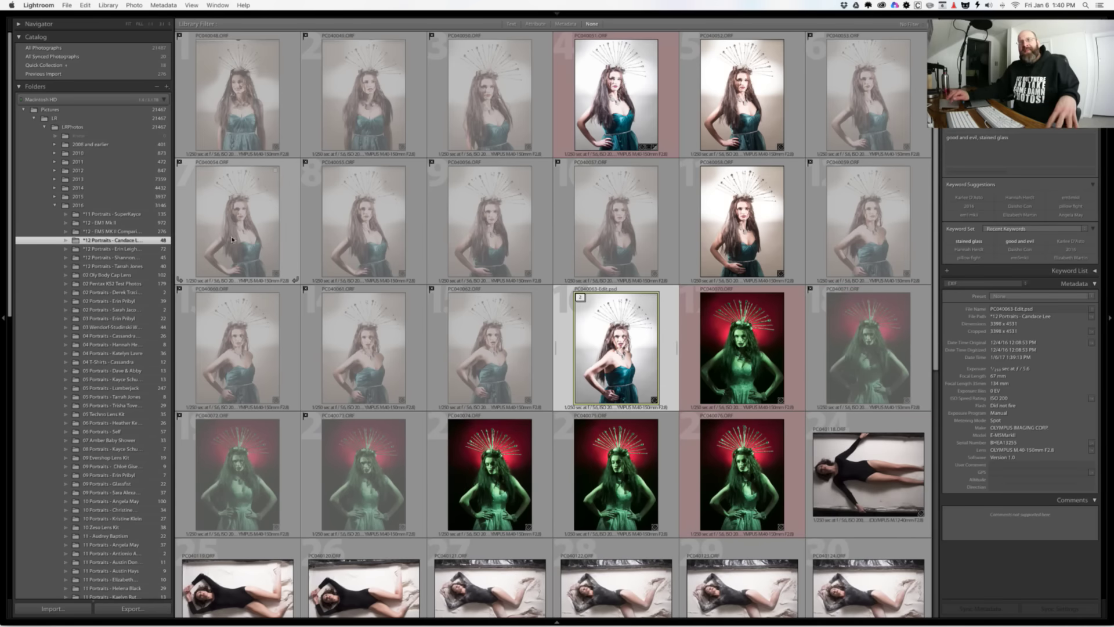
Step: Open the next portrait folder, with the blue-haired model, and compare PC040002.ORF side by side with PC040012.ORF
left_click(148, 248)
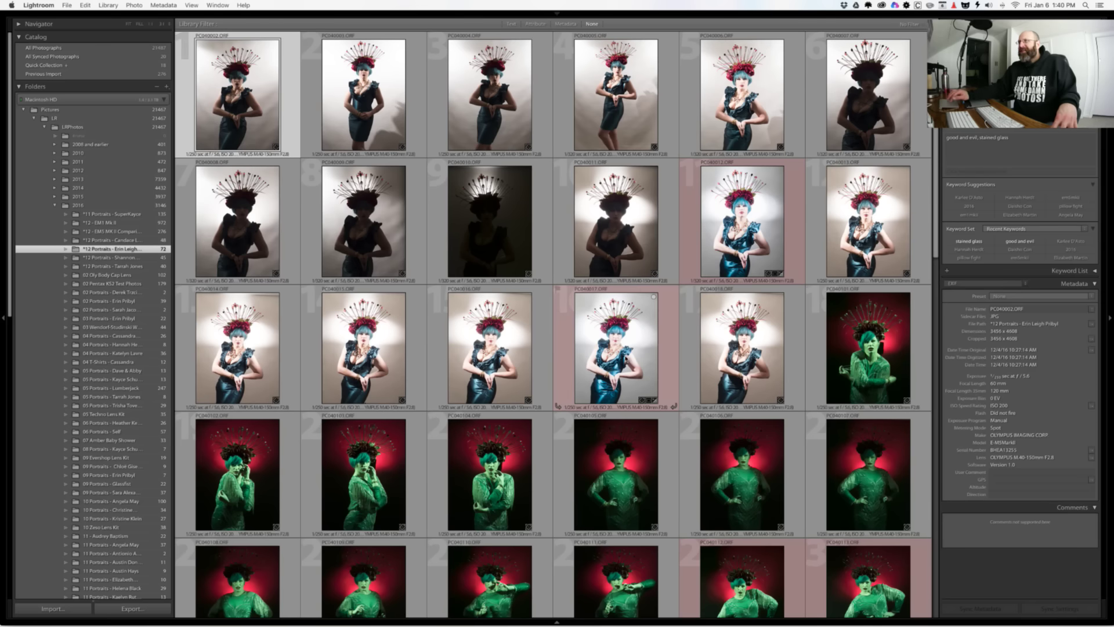
left_click(632, 354, "super")
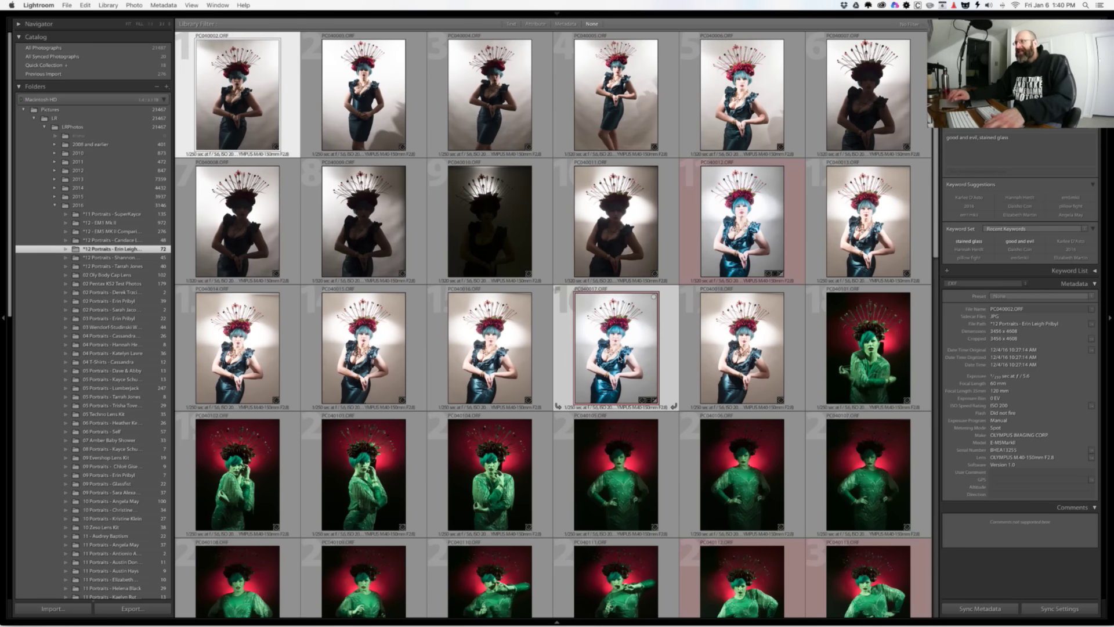
left_click(728, 268, "super")
key("c")
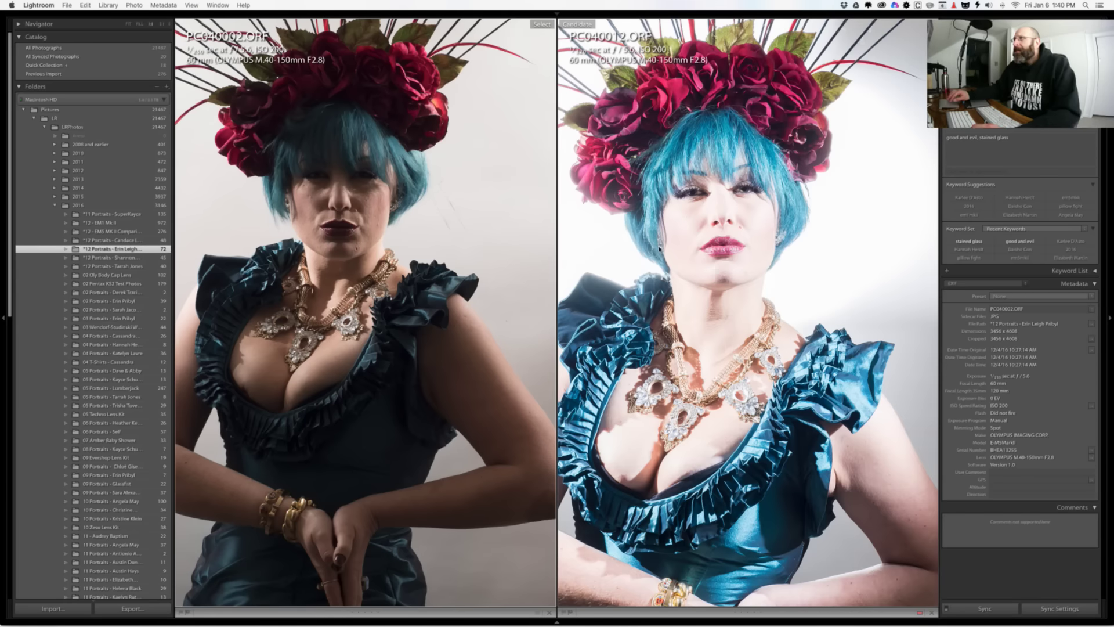
Step: Hide the side panels, show the photo details in the grid and compare PC040012.ORF side by side with PC040013.ORF
key("Tab")
key("g")
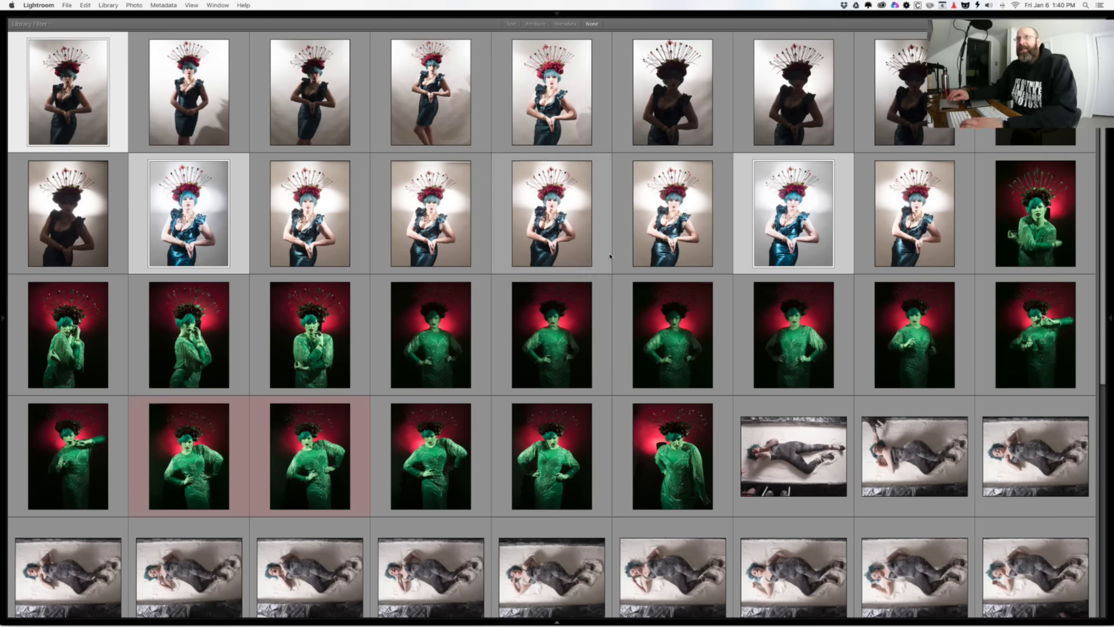
key("j")
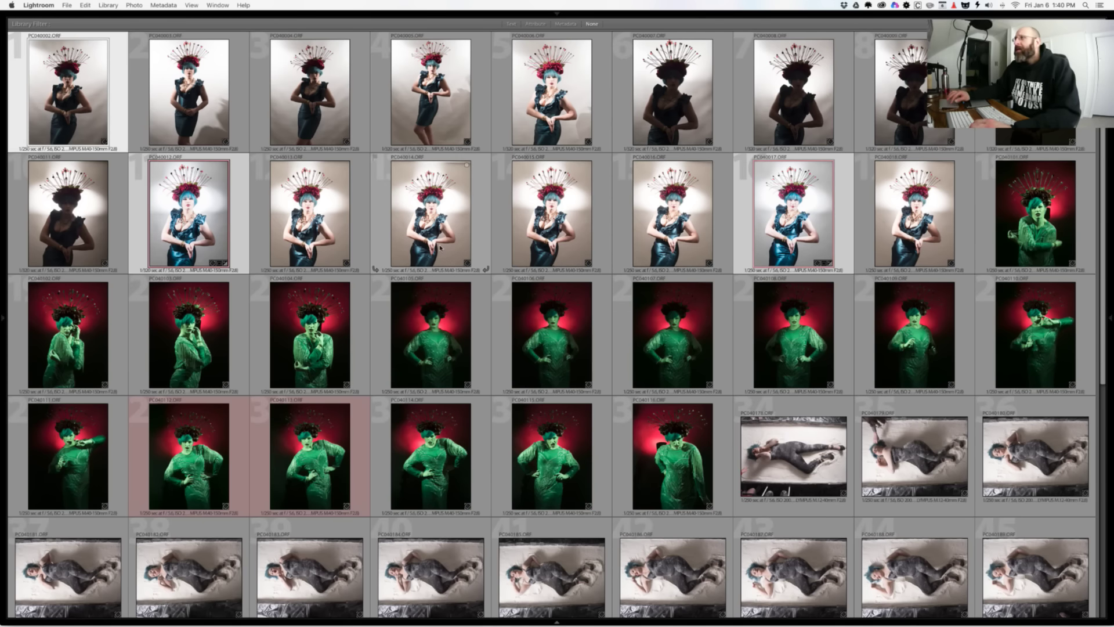
left_click(310, 221)
left_click(199, 191)
left_click(794, 221, "super")
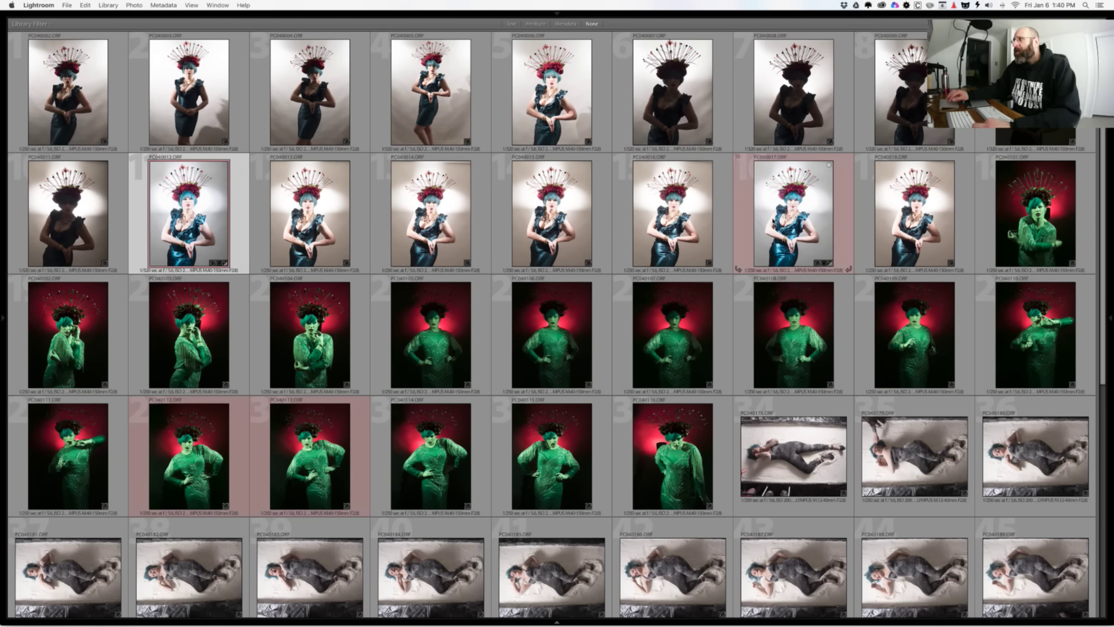
key("c")
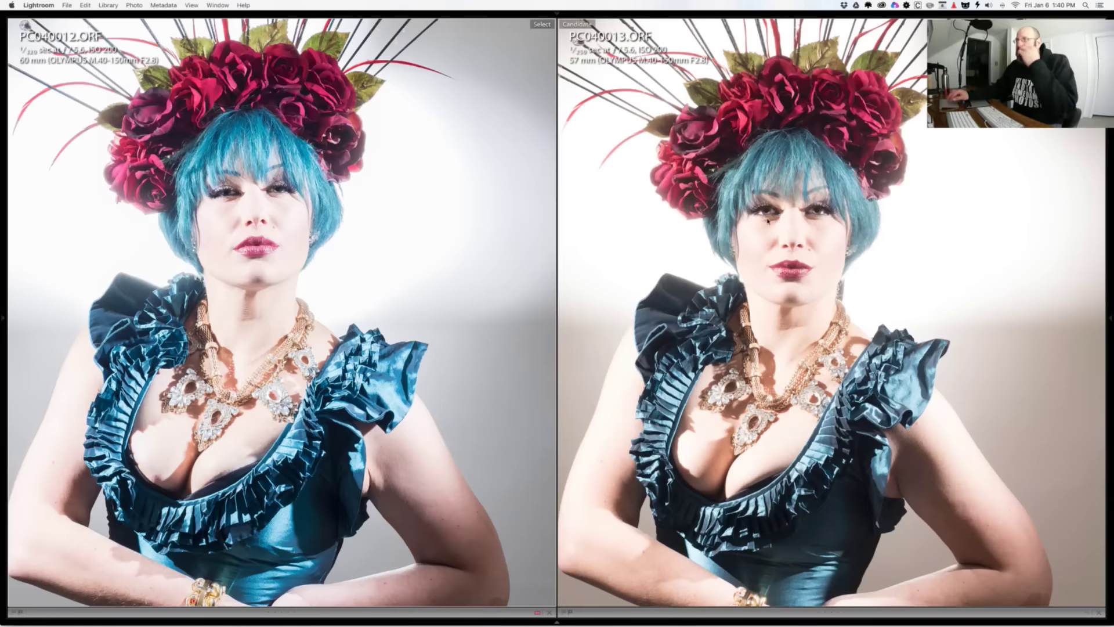
left_click(511, 249)
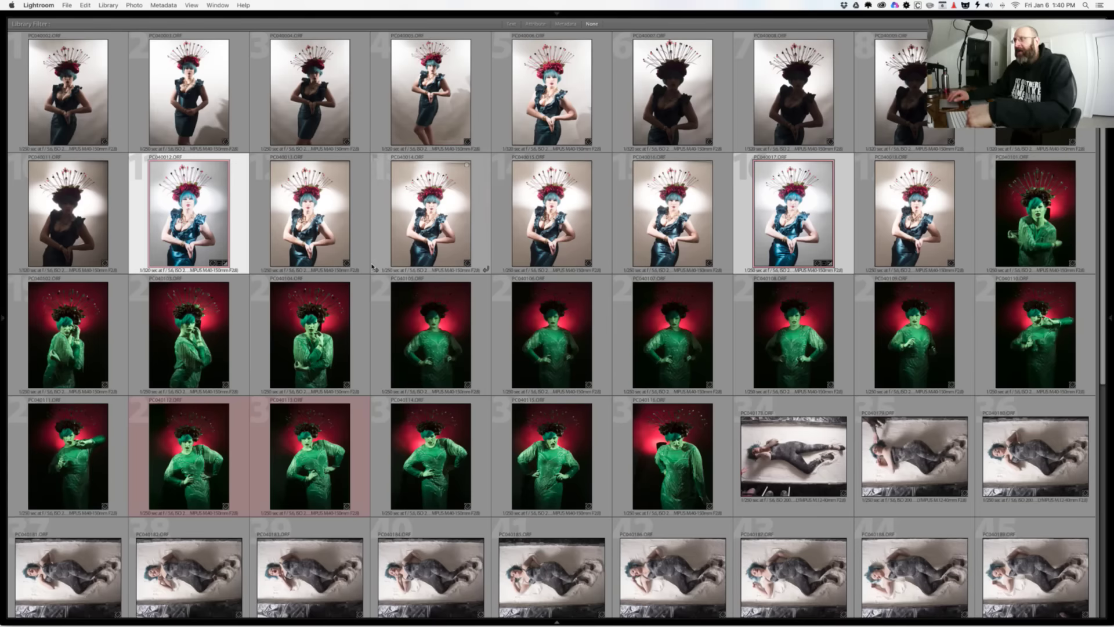
Step: Remove the red label from PC040012.ORF and PC040017.ORF in the grid and make PC040012.ORF the active photo
key("g")
left_click(848, 269)
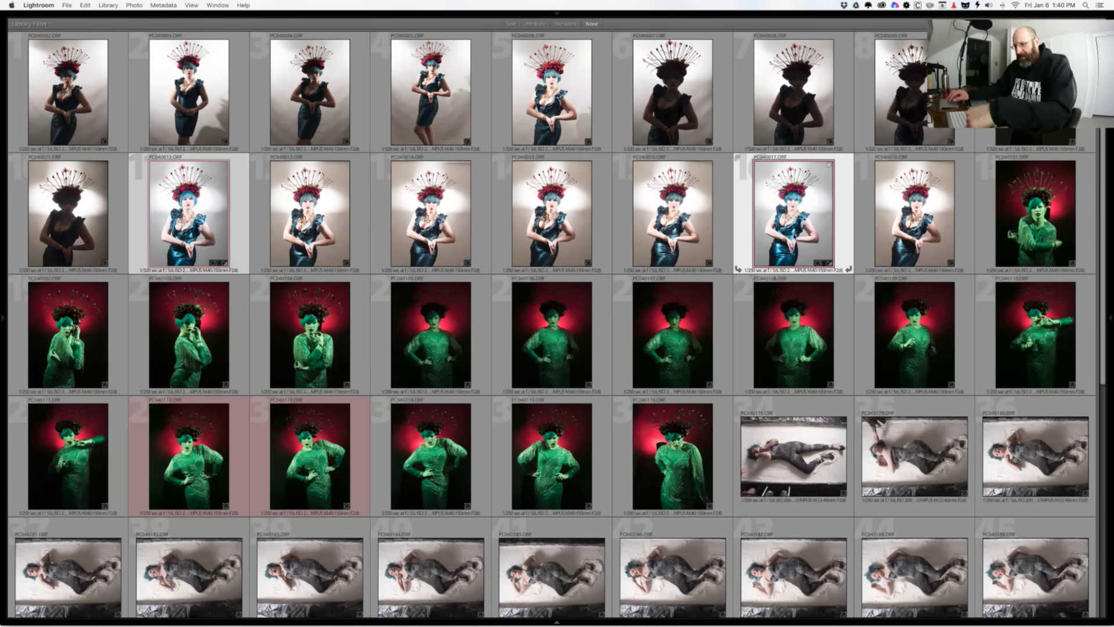
key("6")
left_click(189, 215)
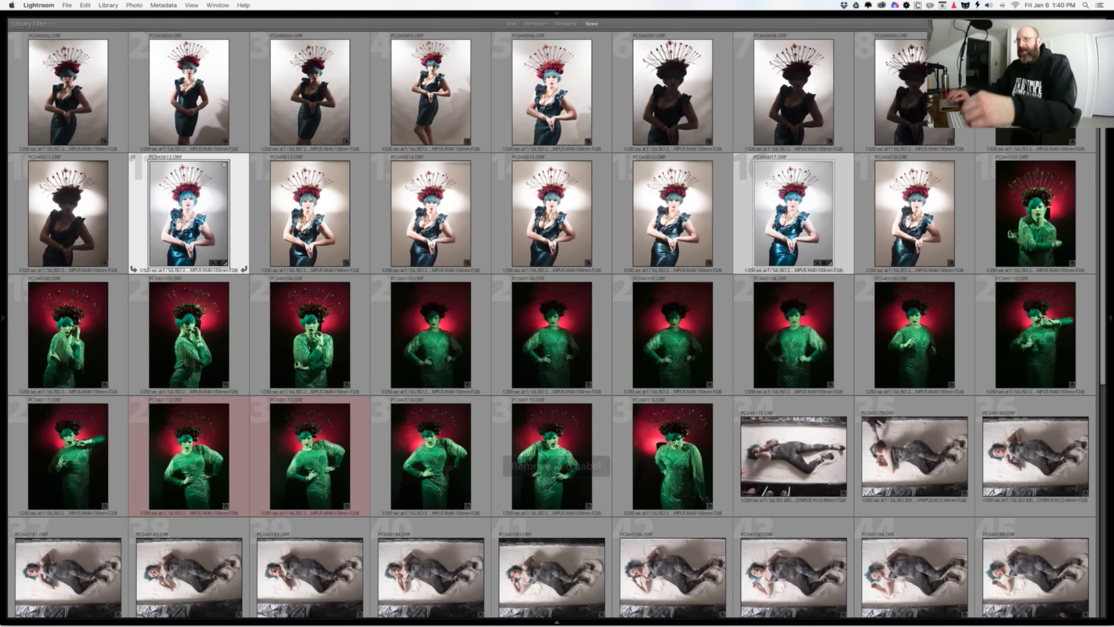
Step: Straighten PC040012.ORF with the crop tool by setting the crop angle to -0.70
key("r")
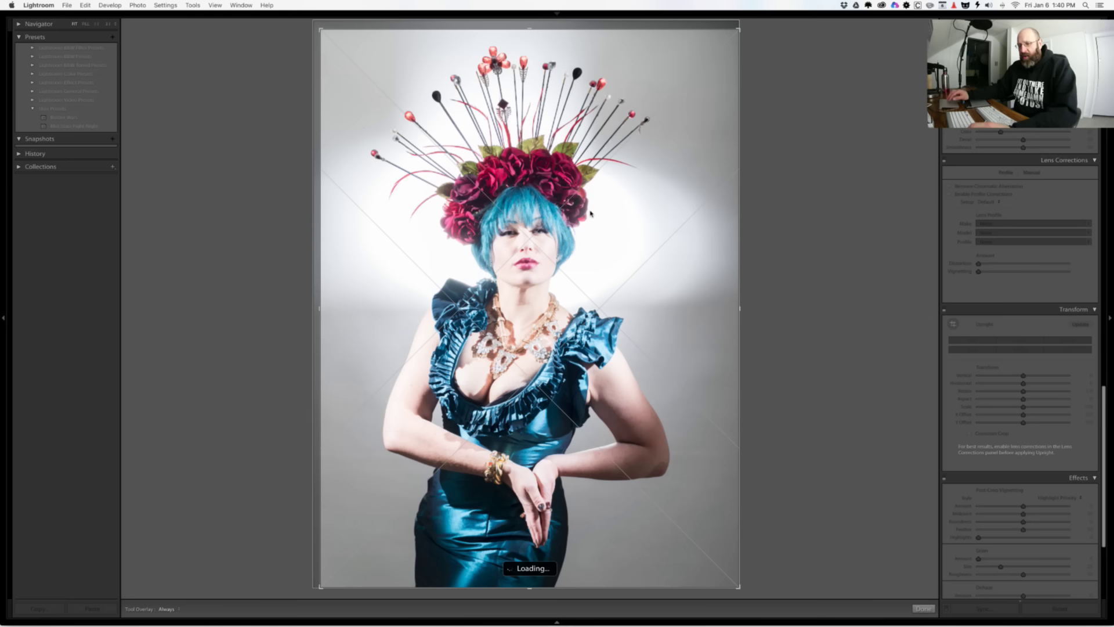
key("Tab")
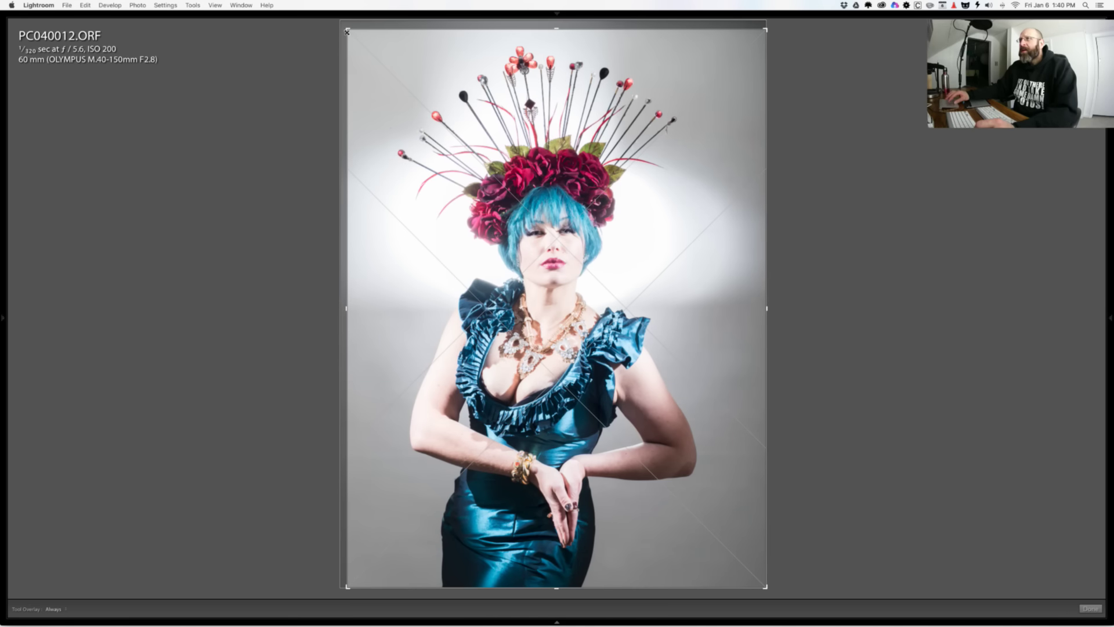
key("Tab")
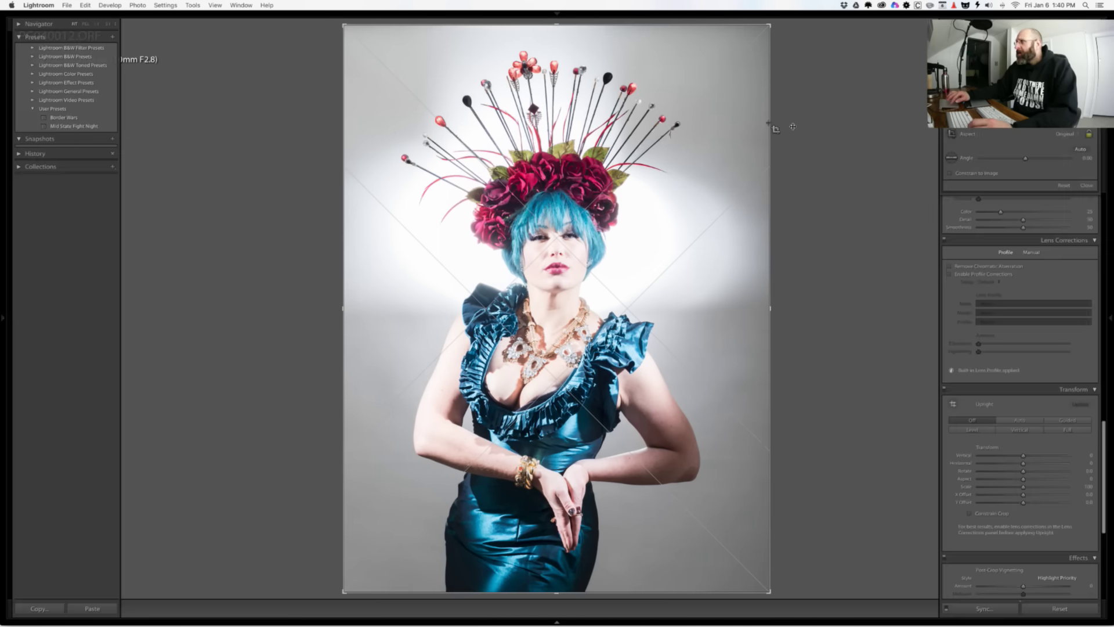
left_click(1083, 158)
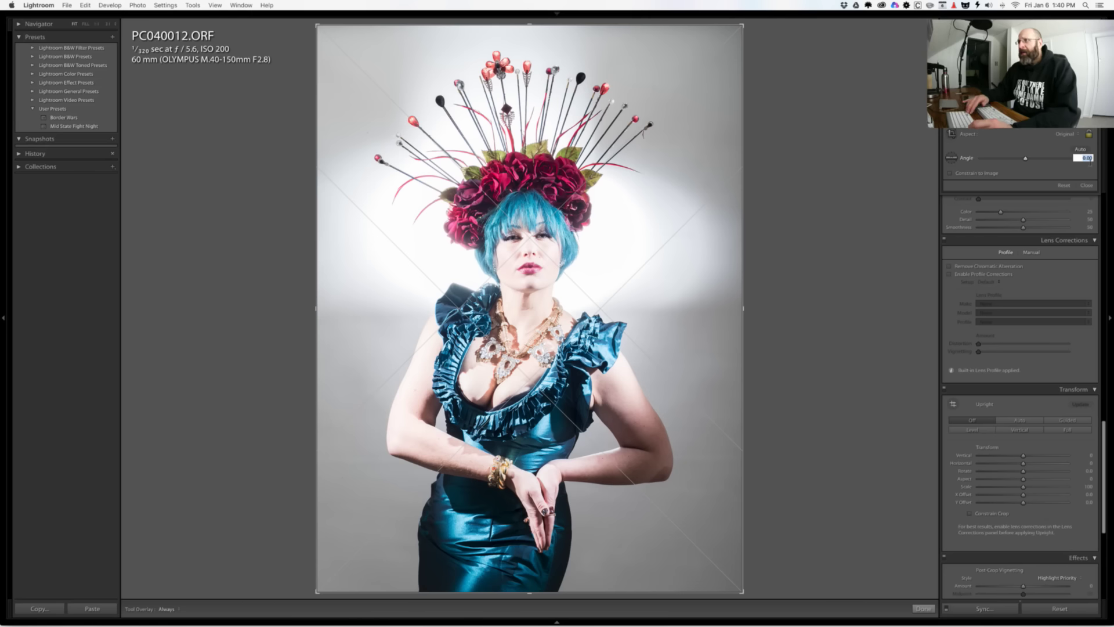
key("Down")
key("Down")
key("Down")
key("Down")
key("Down")
key("Down")
key("Down")
key("Down")
key("Down")
key("Down")
key("Down")
key("Down")
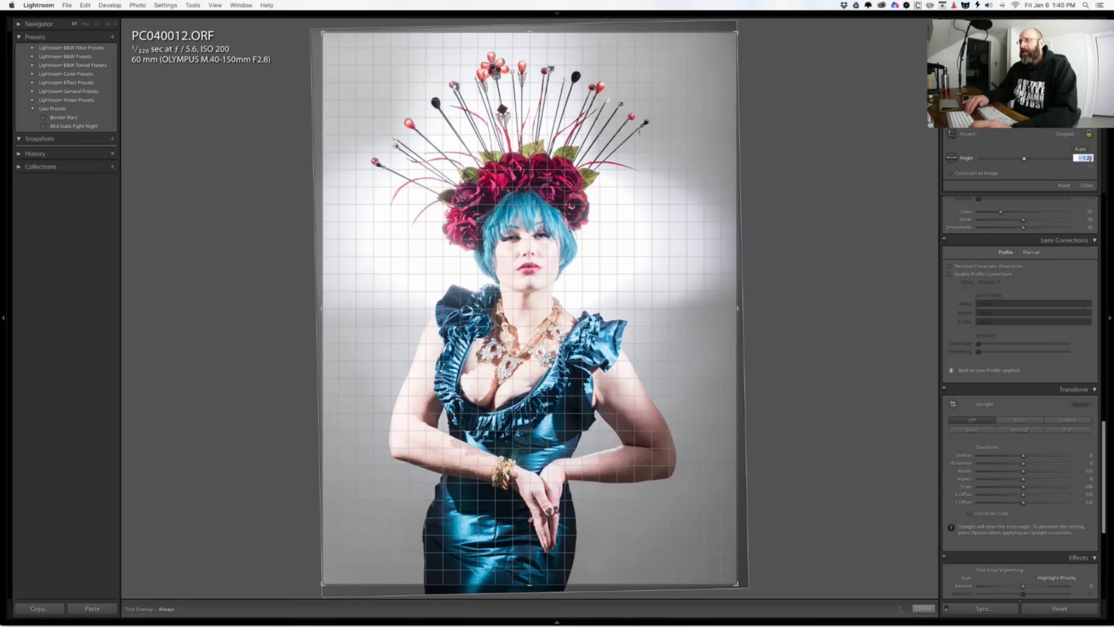
key("Up")
key("Up")
key("Up")
key("Up")
key("Up")
key("Up")
key("Up")
key("Up")
key("Up")
key("Up")
key("Up")
key("Up")
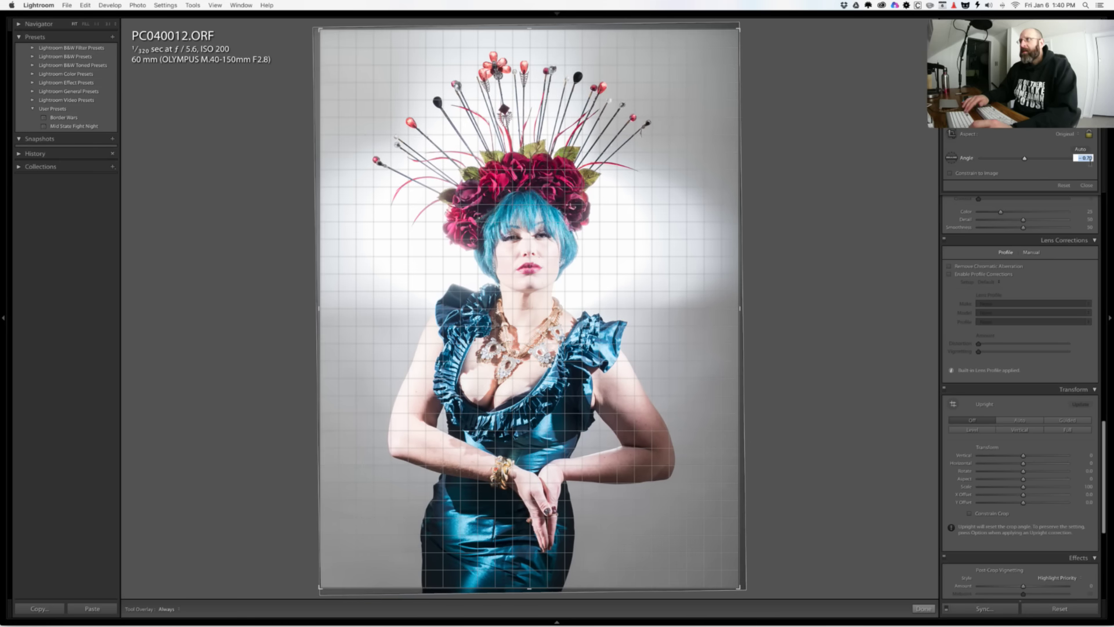
key("Return")
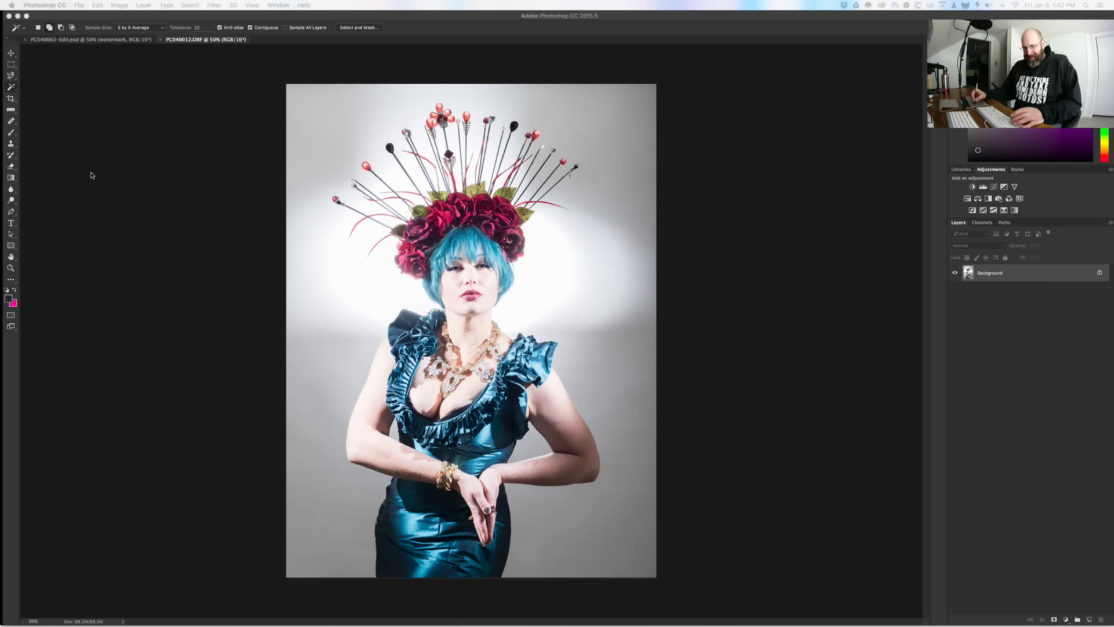
Step: Switch to Photoshop with PC040012.ORF, set the Clone Stamp to sample All Layers and add an empty layer named Layer 1
left_click(118, 150)
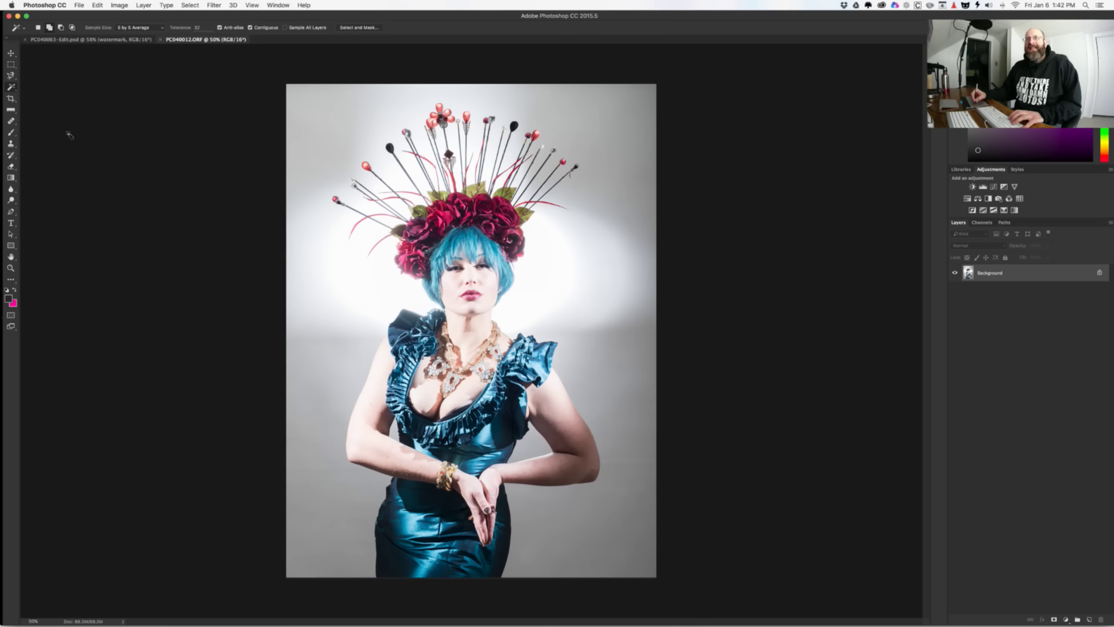
key("s")
left_click(319, 27)
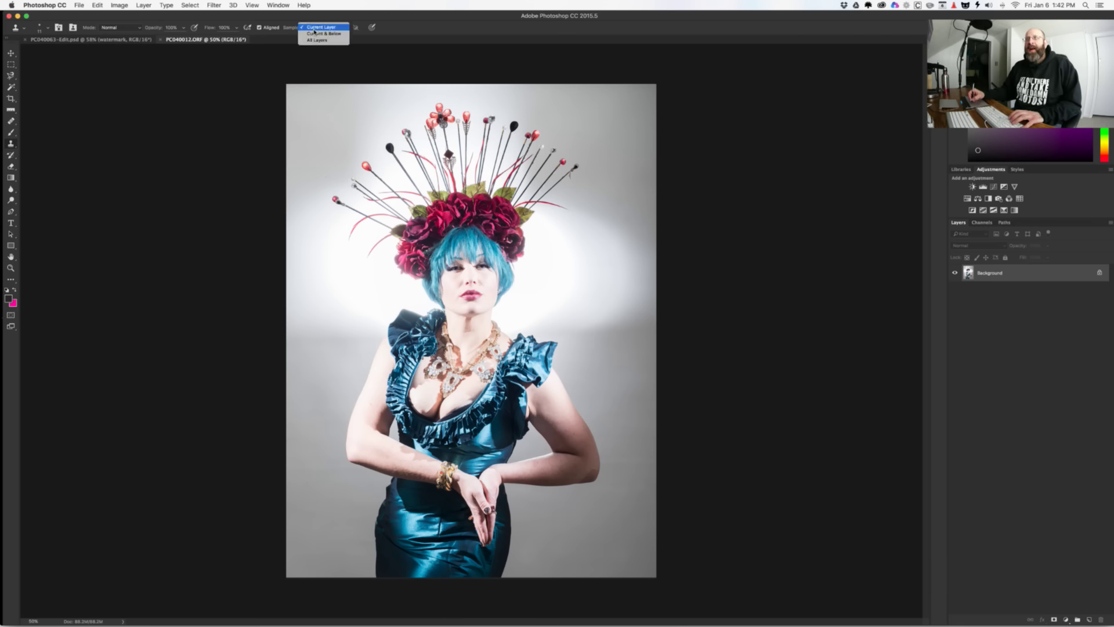
left_click(319, 39)
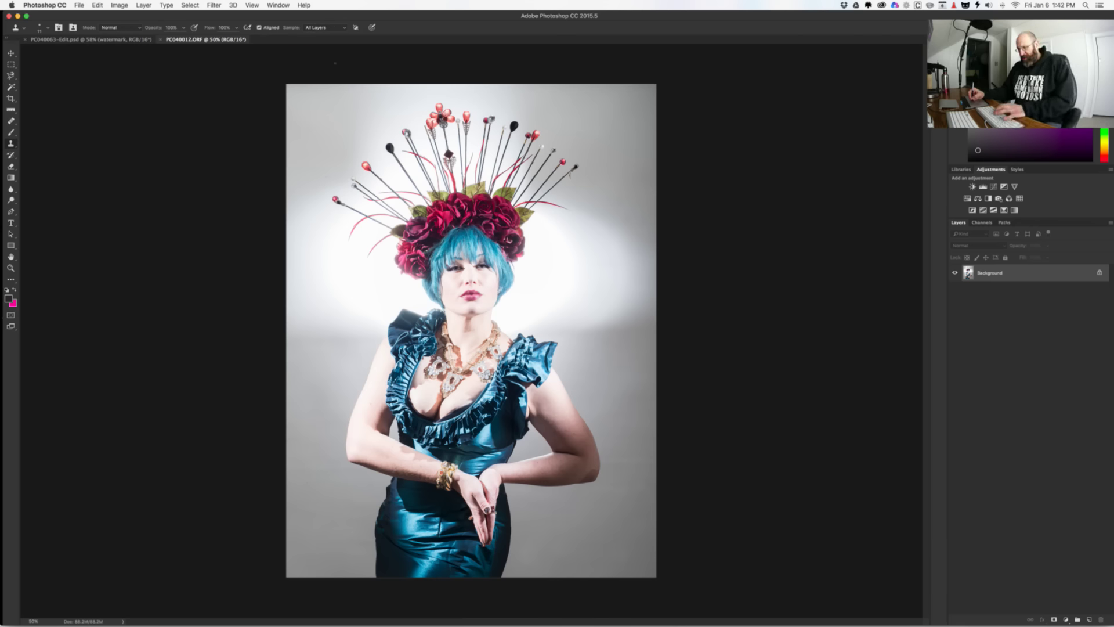
key("super+shift+n")
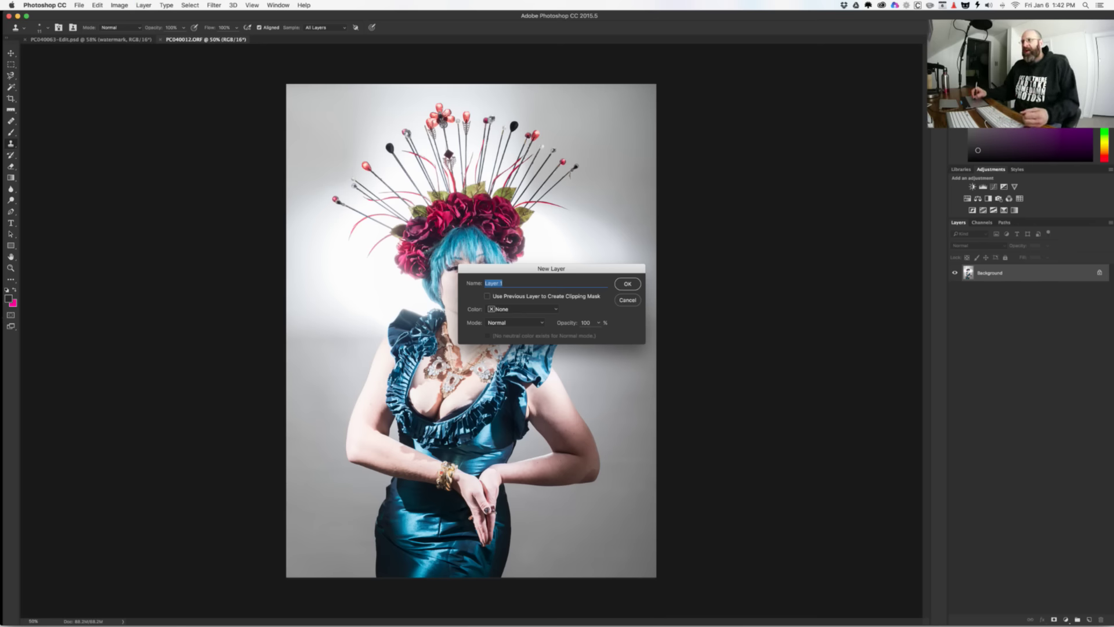
key("Return")
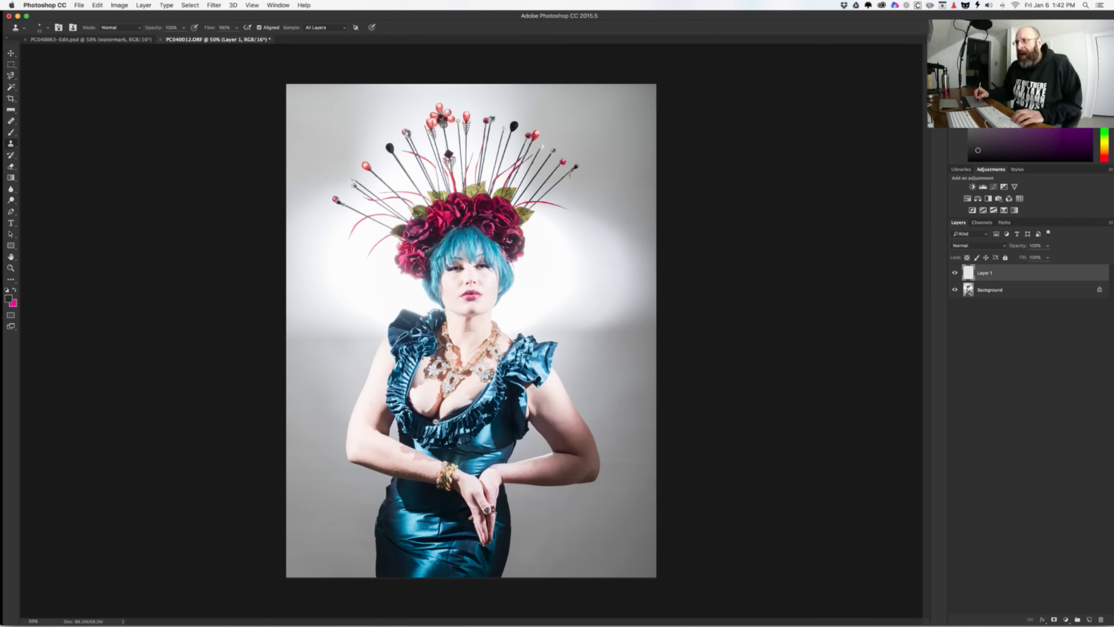
Step: Clone clean skin over the small marks on the model's neck on Layer 1
left_click_drag(426, 439, 473, 435)
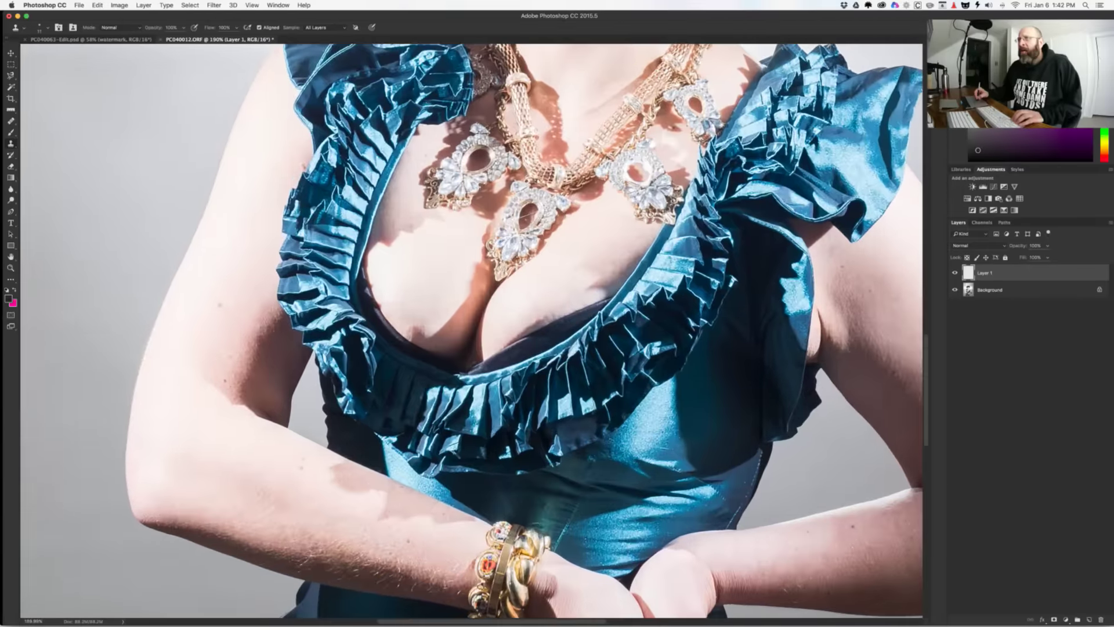
scroll(503, 375, "up", 10)
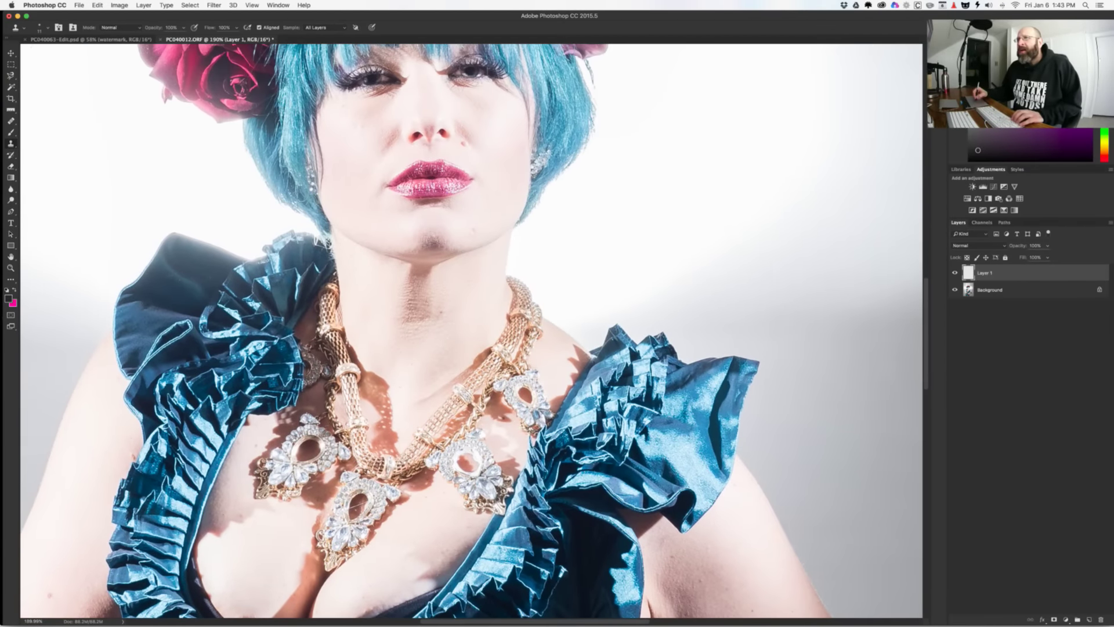
left_click_drag(431, 329, 441, 329)
left_click(431, 329)
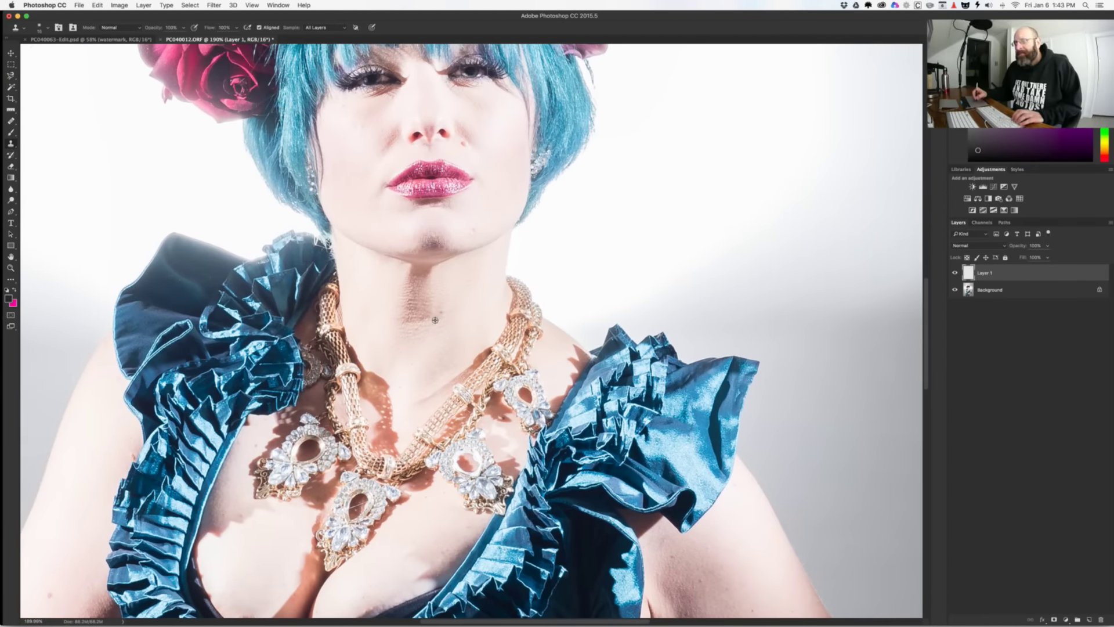
scroll(463, 238, "up", 2)
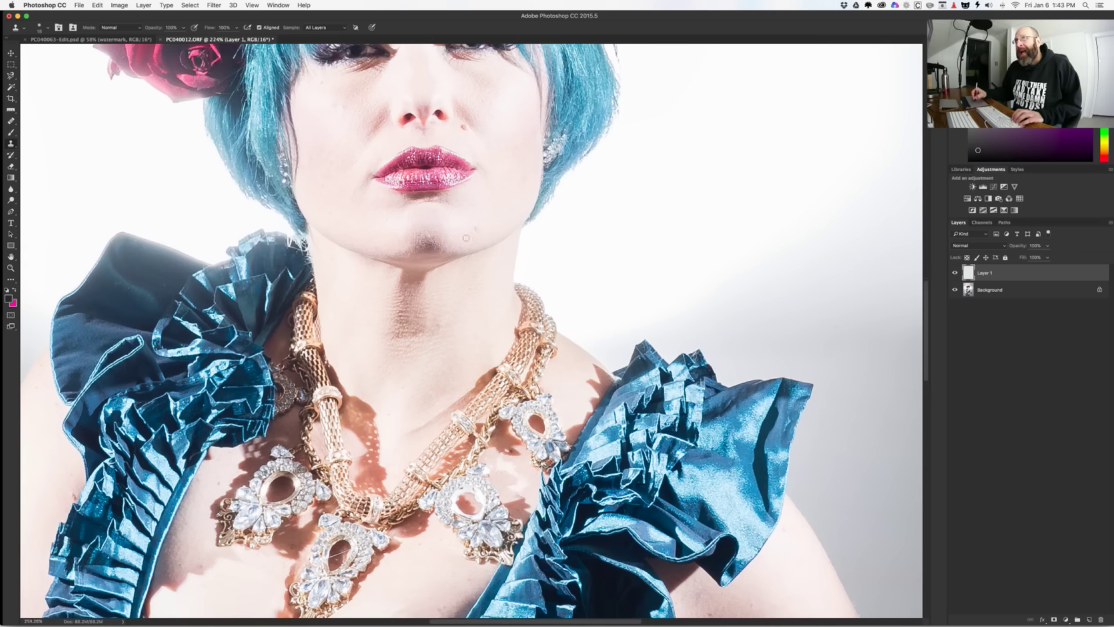
Step: Clone out the small blemish on the model's chin with the Clone Stamp
left_click(475, 228)
scroll(474, 223, "down", 1)
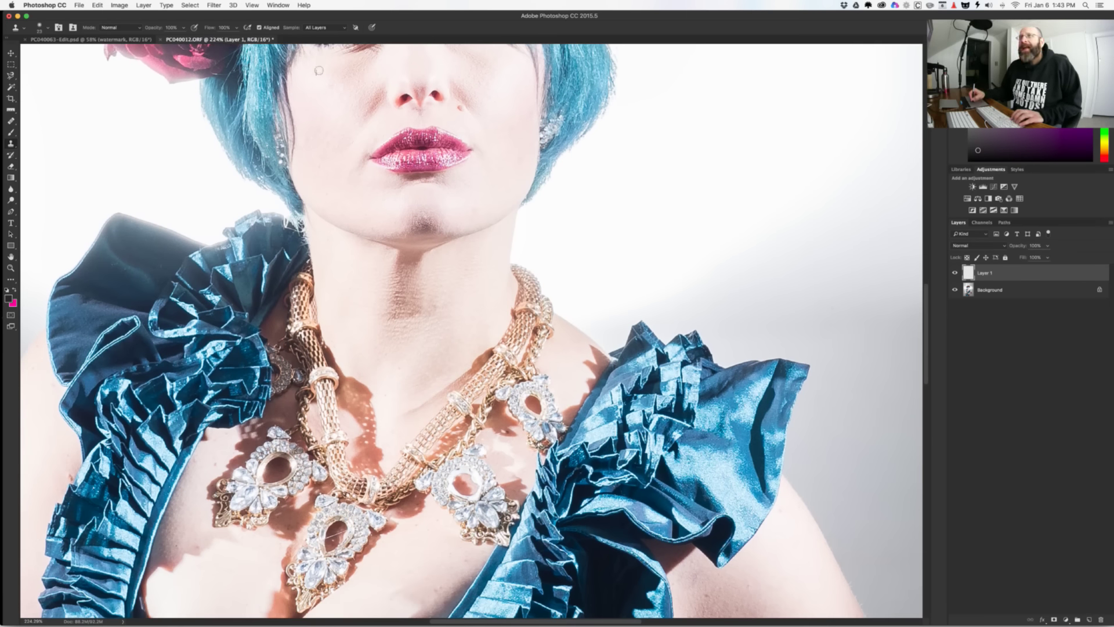
scroll(423, 137, "up", 5)
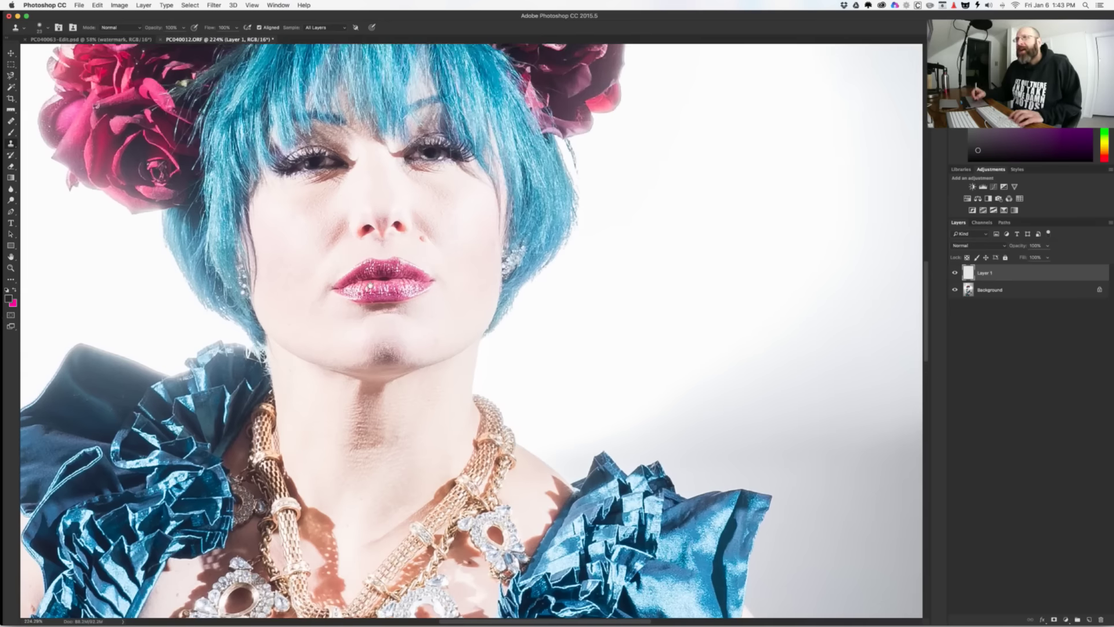
Step: Heal the dark specks on the grey backdrop beside the dress, below the bent elbow, with the Healing Brush
scroll(364, 368, "down", 10)
scroll(365, 368, "left", 8)
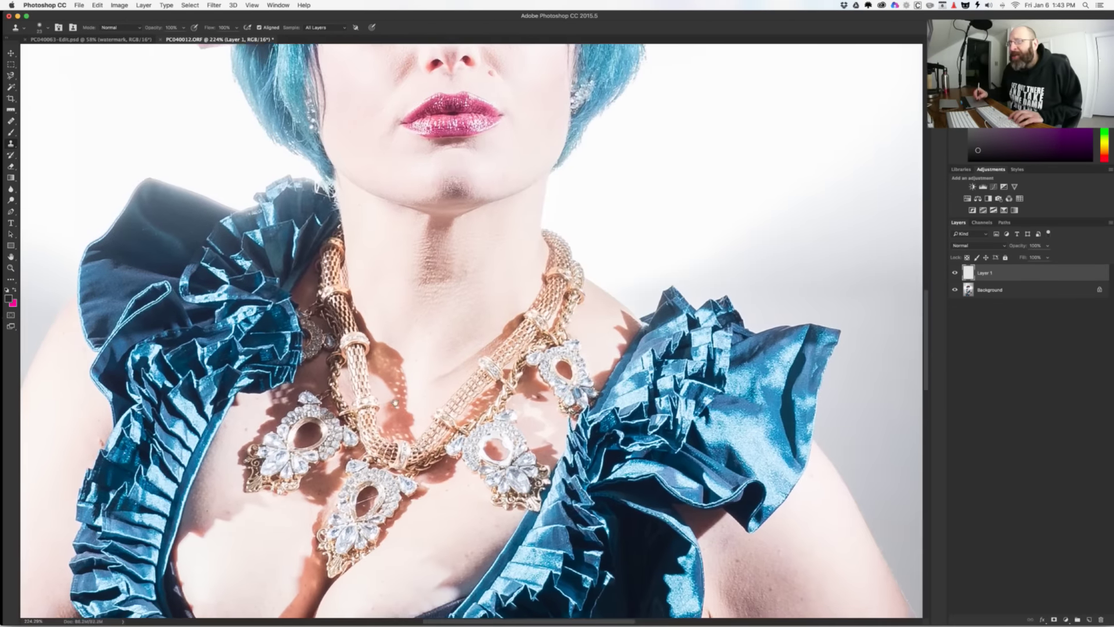
scroll(372, 372, "down", 2)
scroll(373, 372, "left", 2)
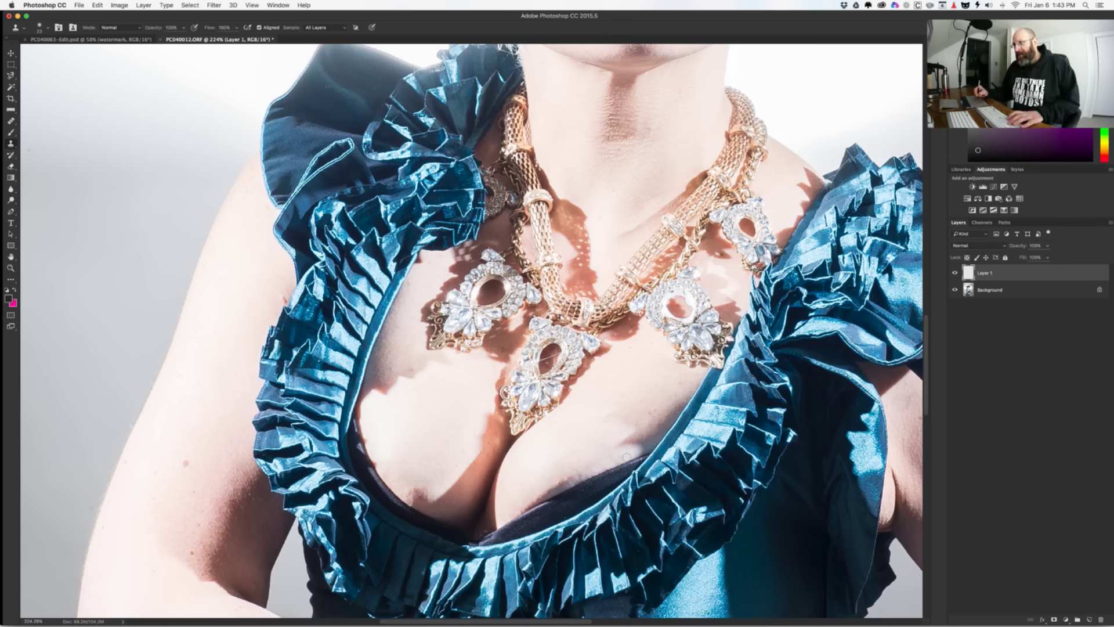
key("j")
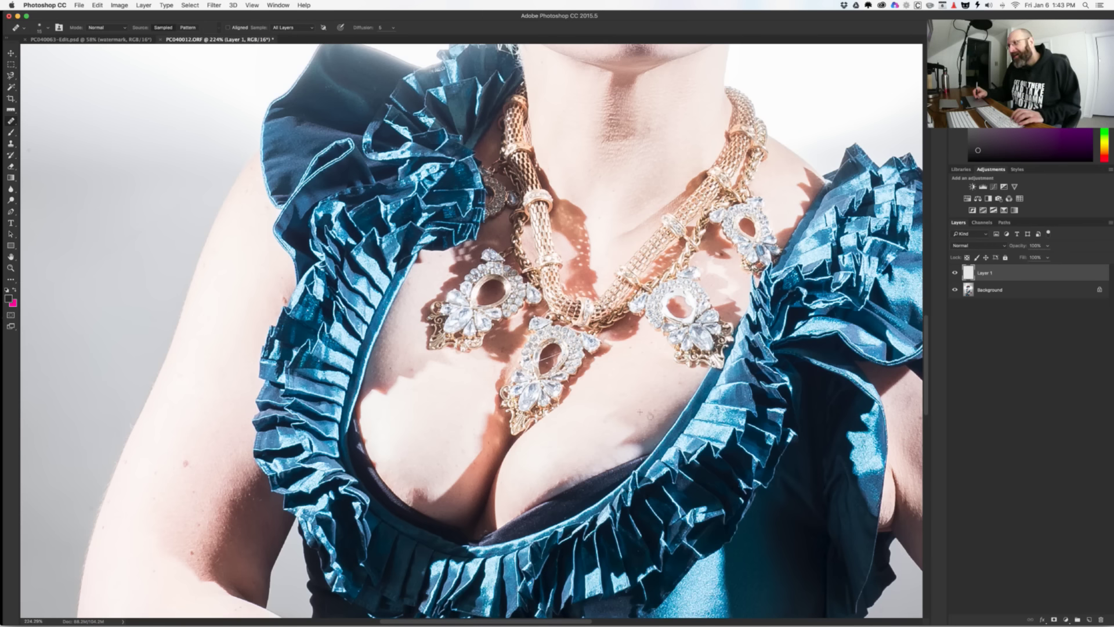
scroll(655, 413, "down", 5)
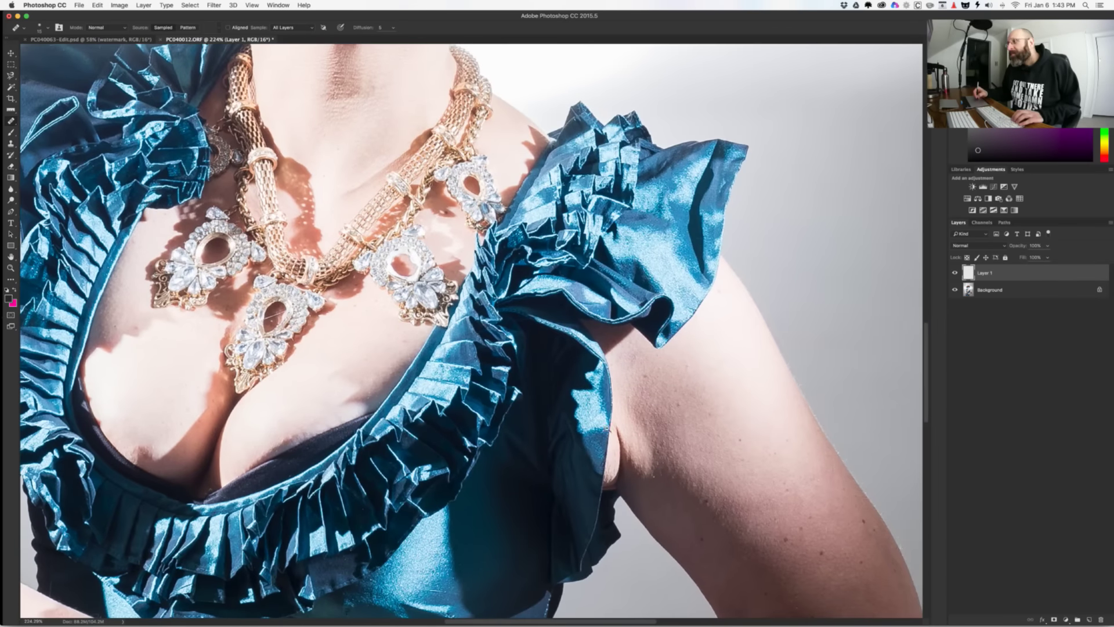
scroll(591, 417, "down", 3)
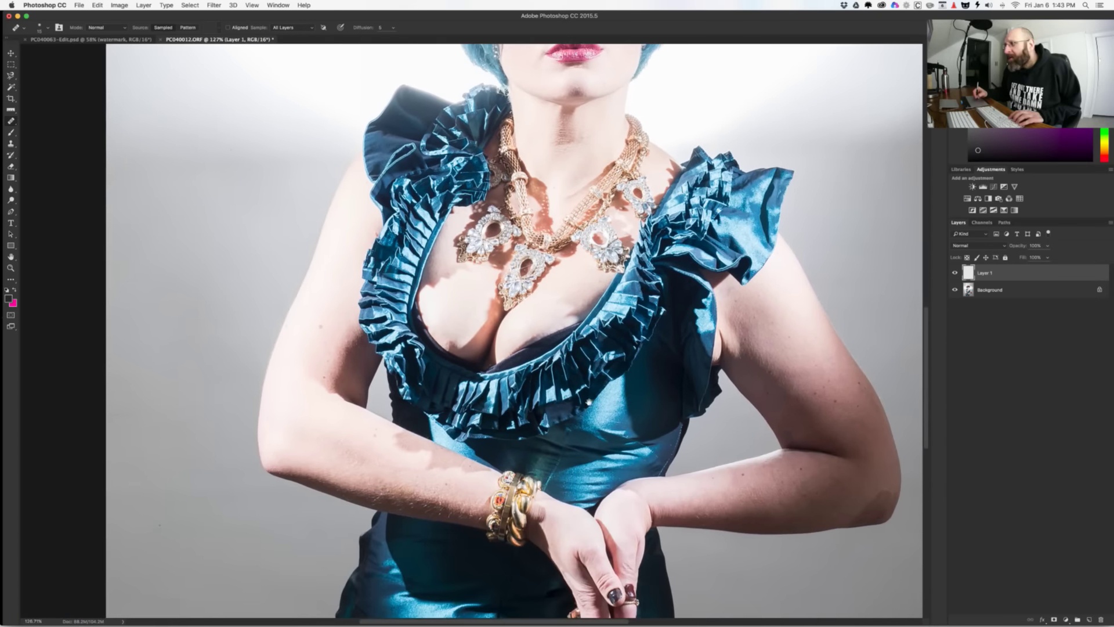
scroll(579, 211, "up", 3)
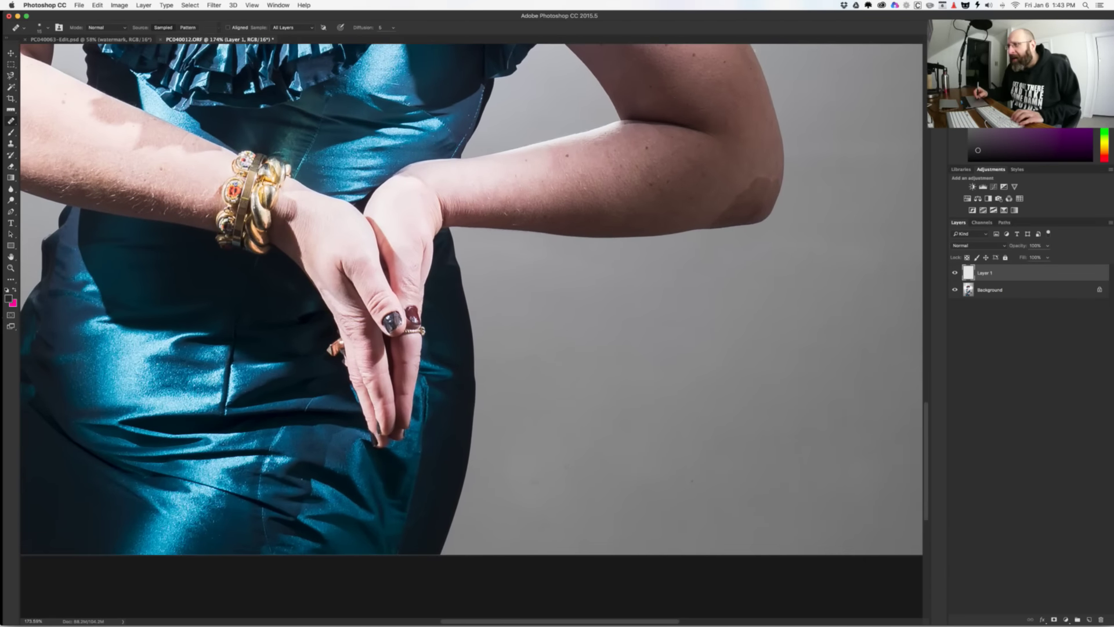
left_click_drag(567, 464, 579, 466)
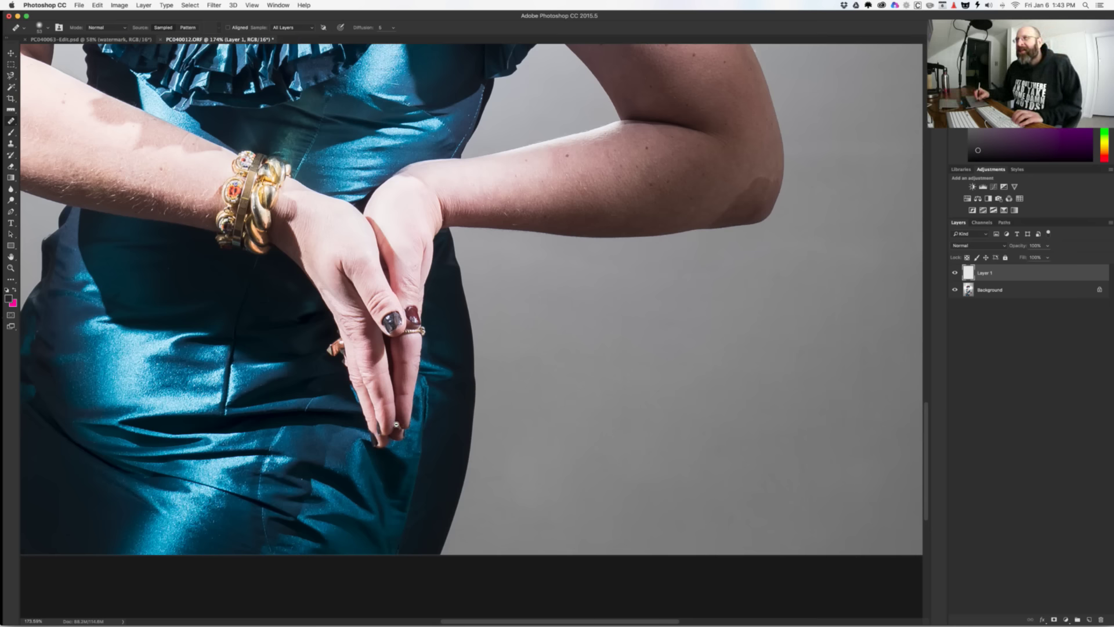
Step: Heal the small speck on the grey backdrop on the opposite side, below the arm wearing the bracelets
scroll(398, 427, "down", 5)
scroll(373, 430, "up", 1)
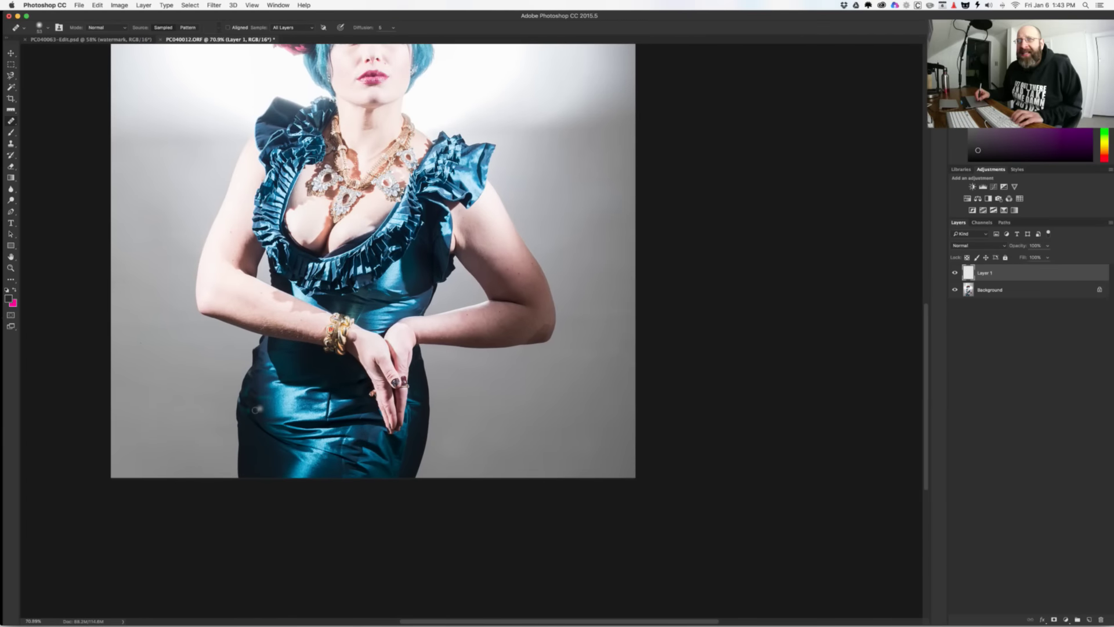
scroll(364, 374, "left", 5)
scroll(364, 374, "up", 6)
left_click(380, 317)
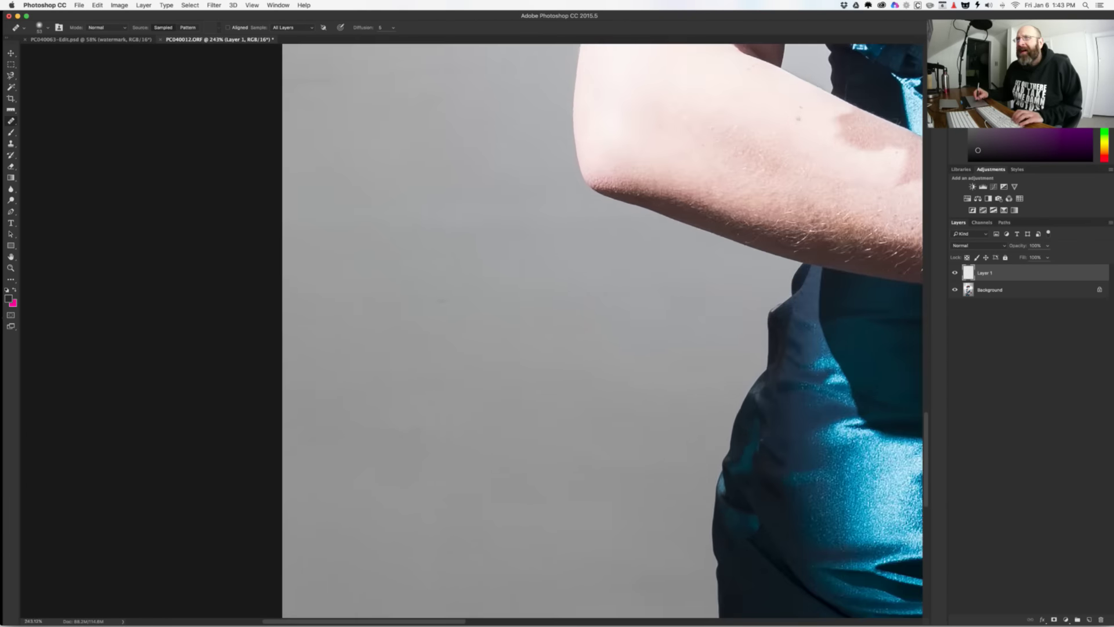
Step: Heal the small skin blemish near the corner of the model's lips
scroll(473, 361, "down", 5)
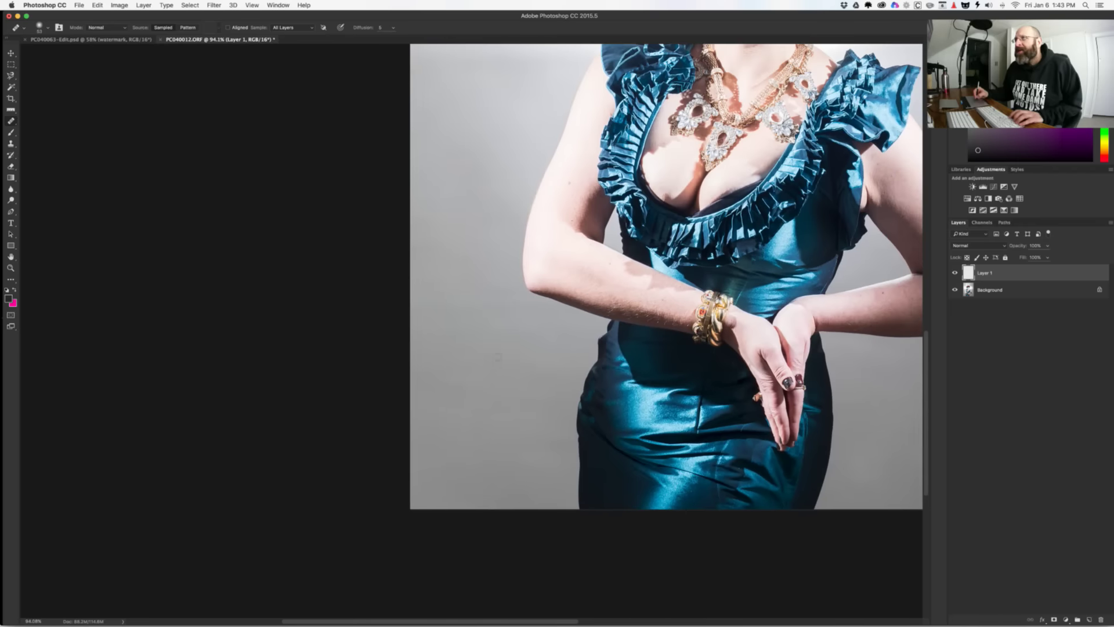
scroll(582, 333, "down", 2)
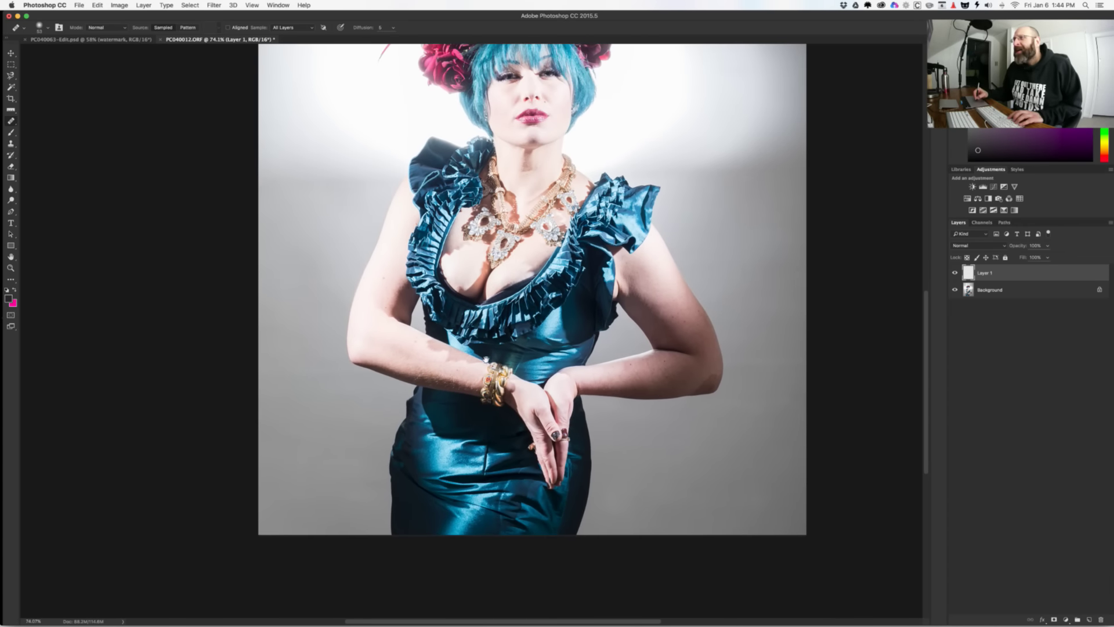
left_click_drag(486, 359, 474, 402)
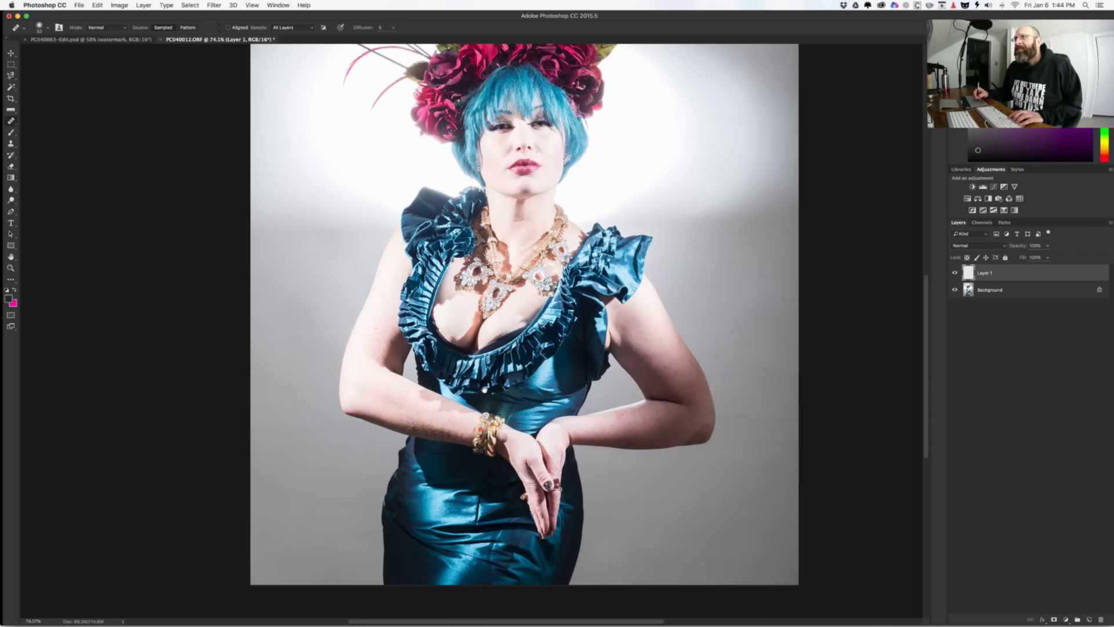
scroll(528, 265, "up", 5)
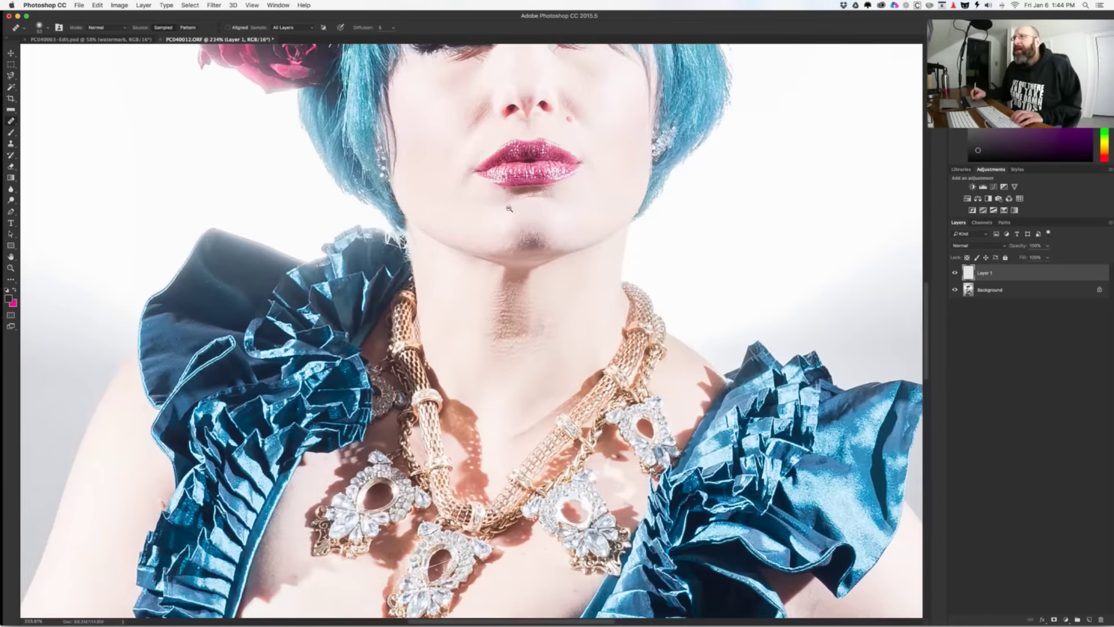
scroll(509, 207, "up", 2)
left_click_drag(496, 140, 493, 139)
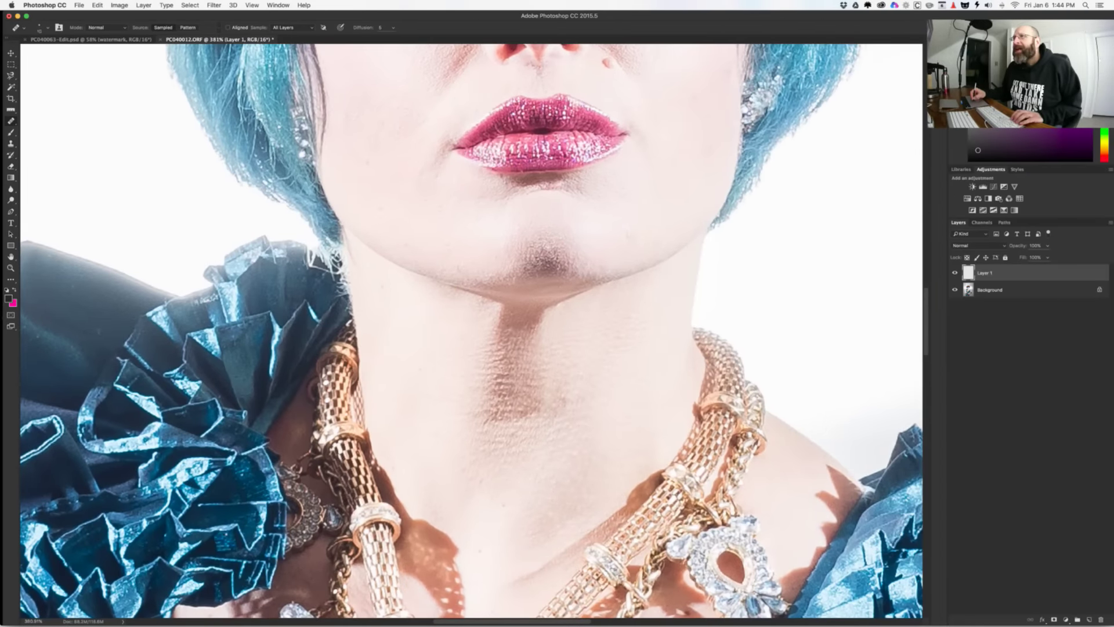
Step: Clone out the white glue strands between the headdress sticks above the red feather with the Clone Stamp
key("super+0")
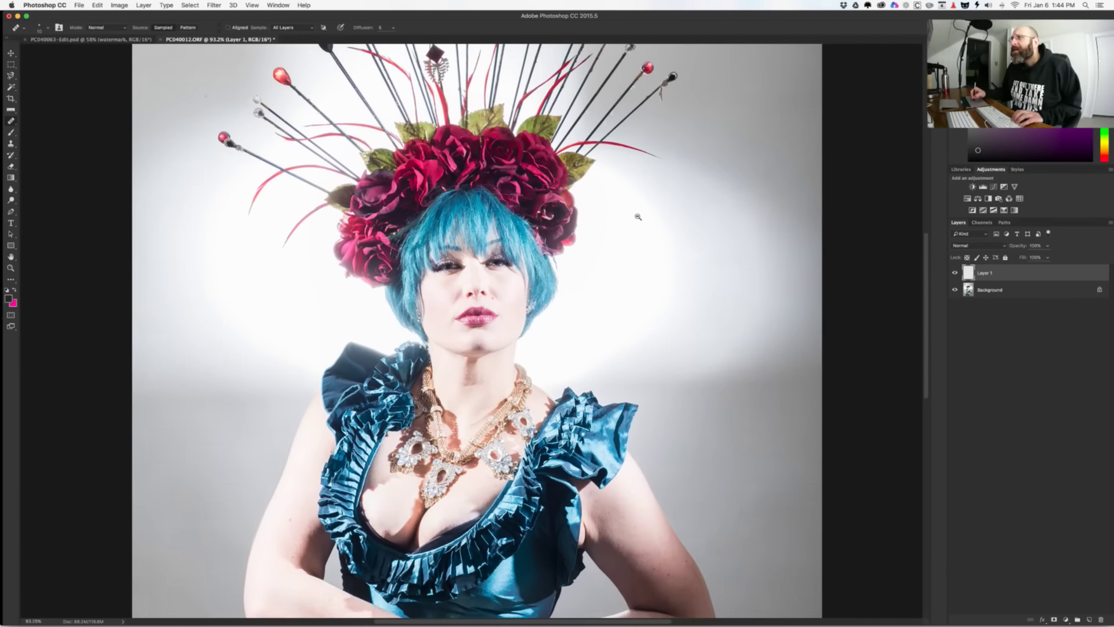
scroll(638, 216, "up", 5)
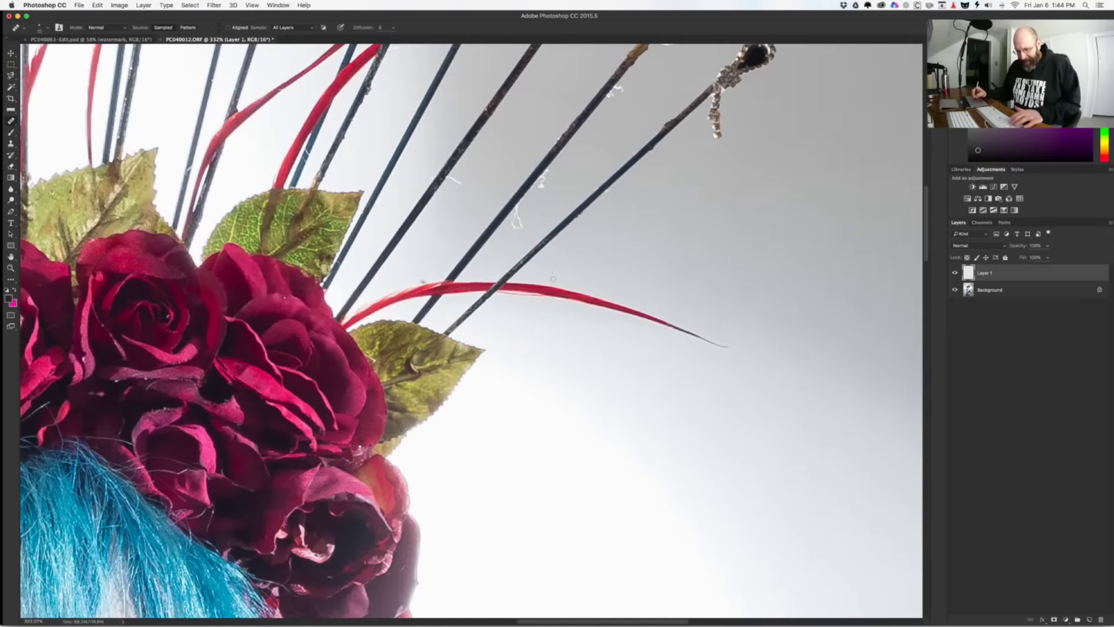
key("s")
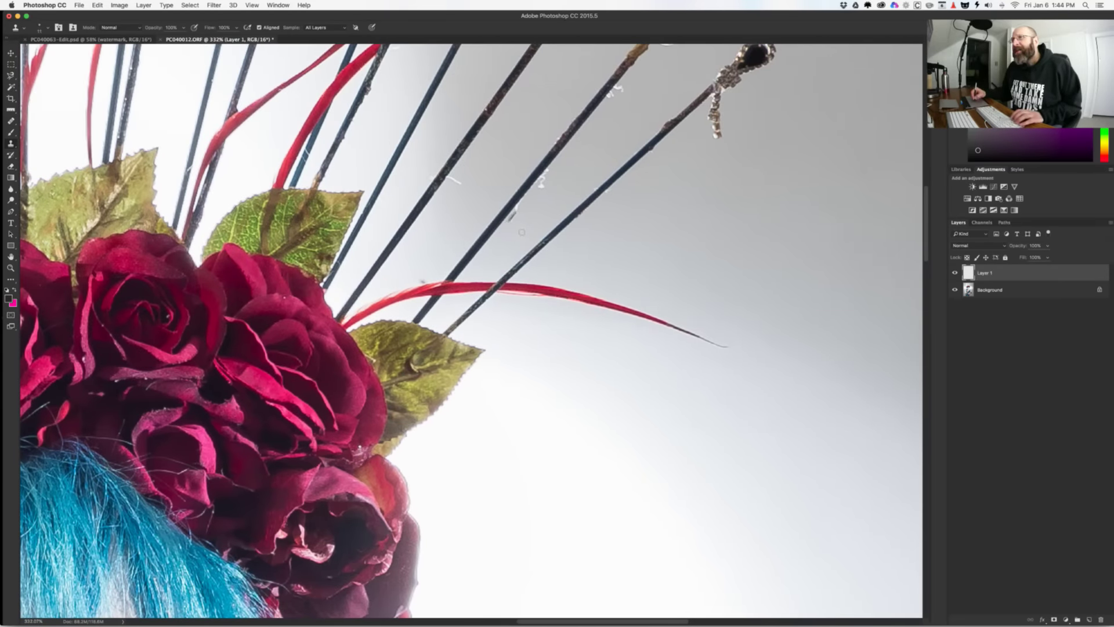
left_click(523, 232)
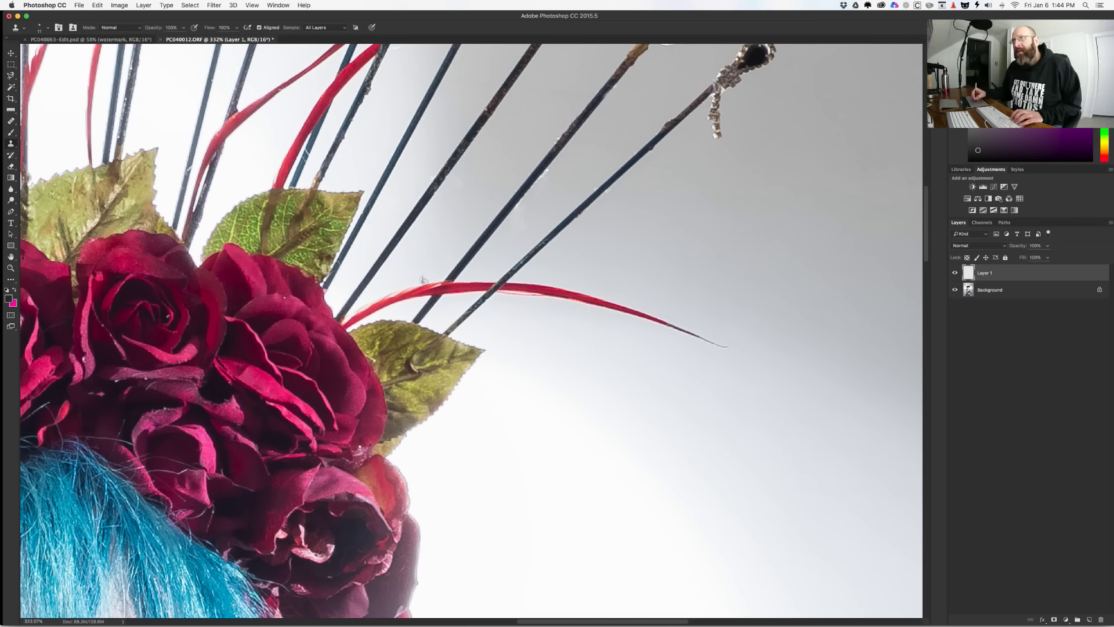
Step: Examine the headdress, face, neckline, arms and lower dress close up for remaining blemishes and stray marks
scroll(424, 281, "up", 10)
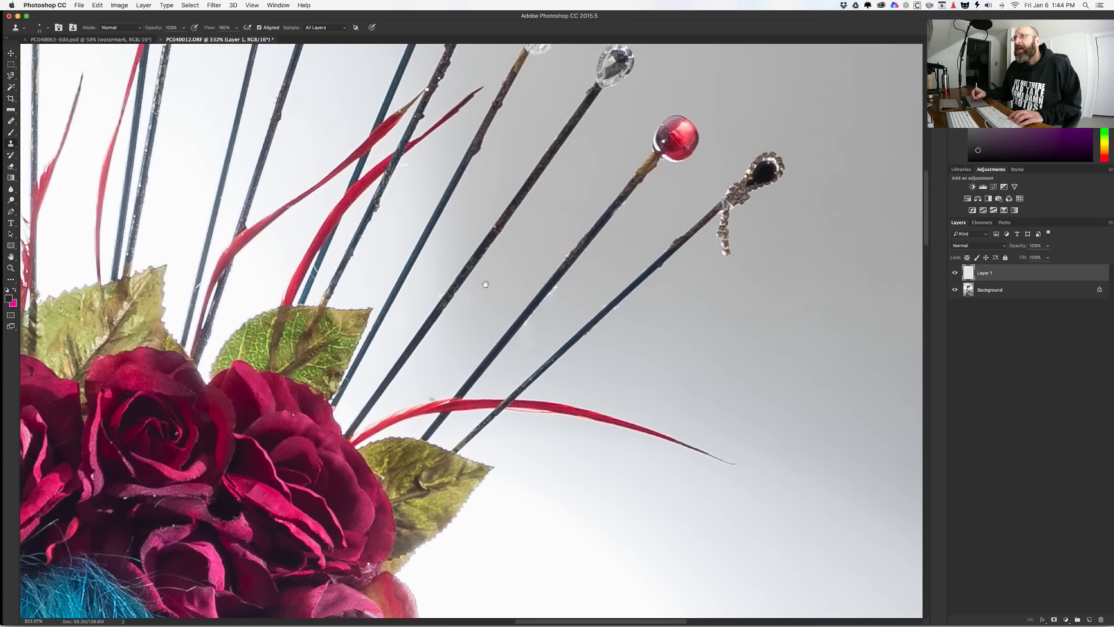
scroll(544, 263, "up", 1)
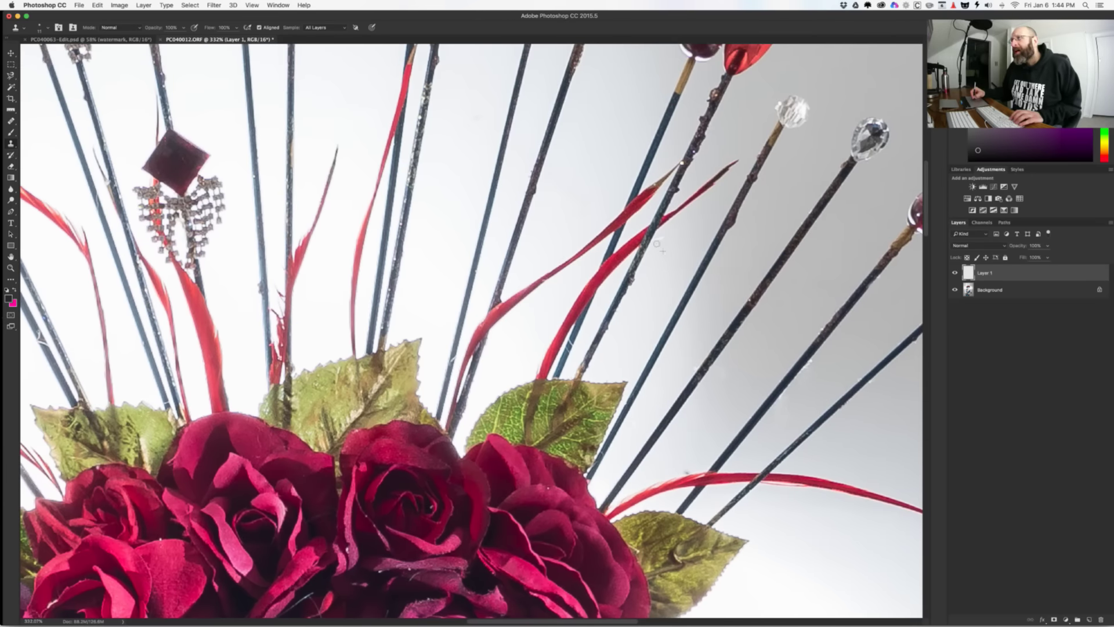
scroll(518, 294, "left", 10)
scroll(517, 294, "up", 3)
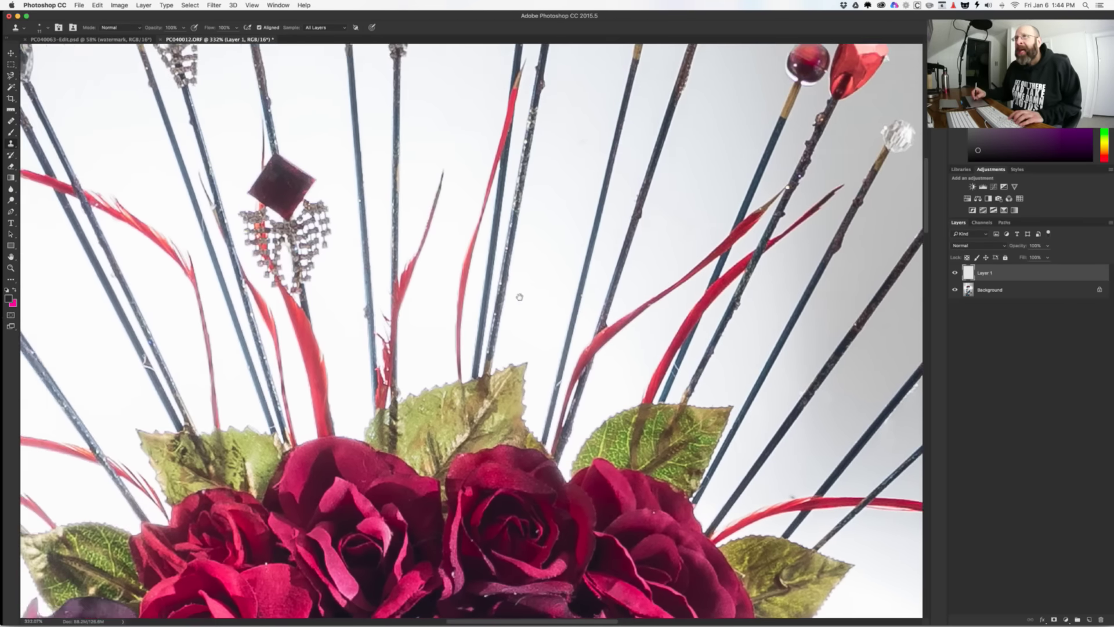
scroll(420, 363, "down", 10)
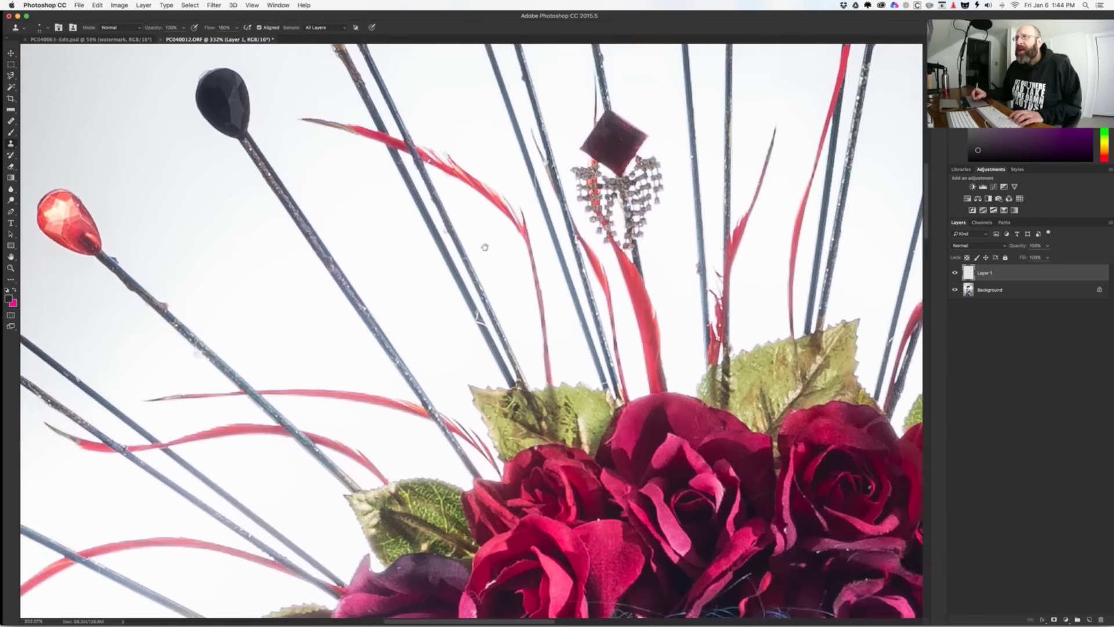
scroll(450, 432, "down", 10)
scroll(449, 432, "right", 8)
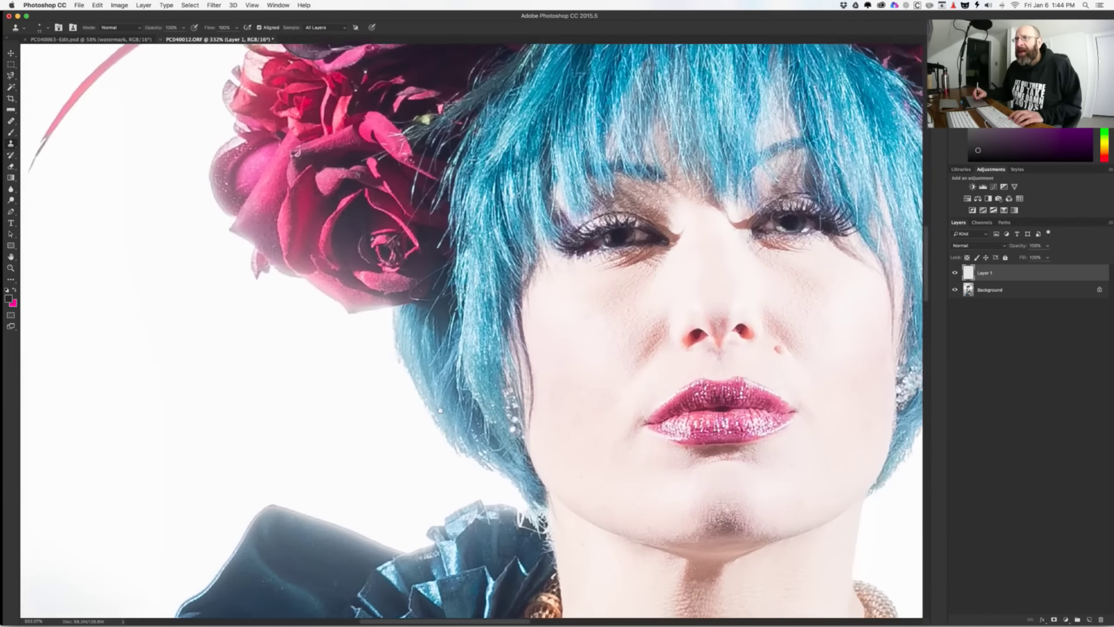
scroll(450, 433, "down", 8)
scroll(450, 432, "right", 4)
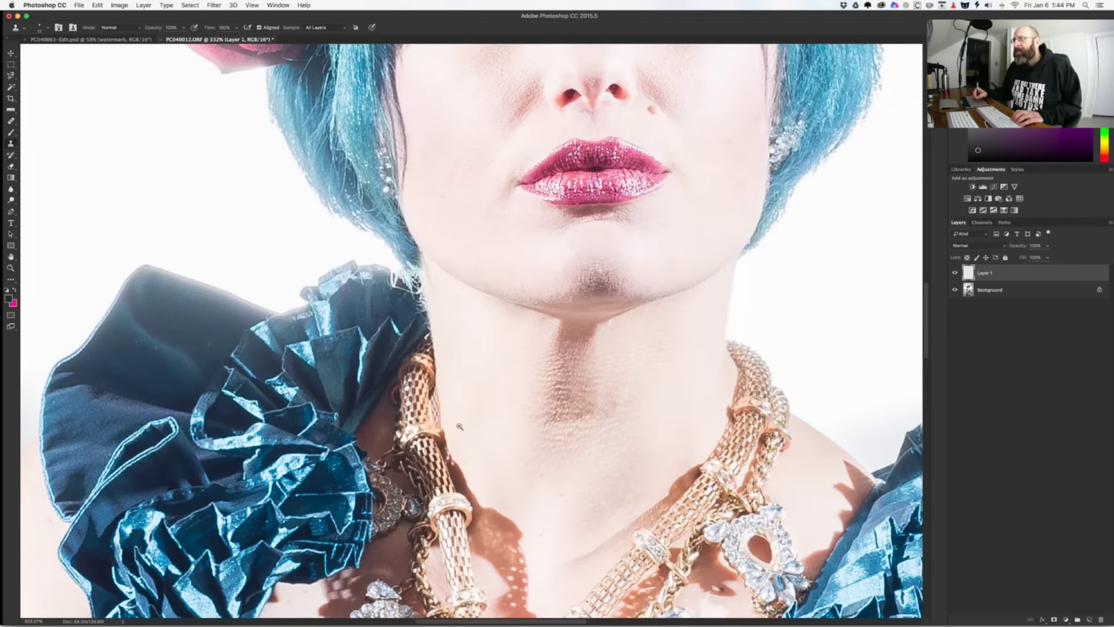
scroll(466, 439, "down", 5)
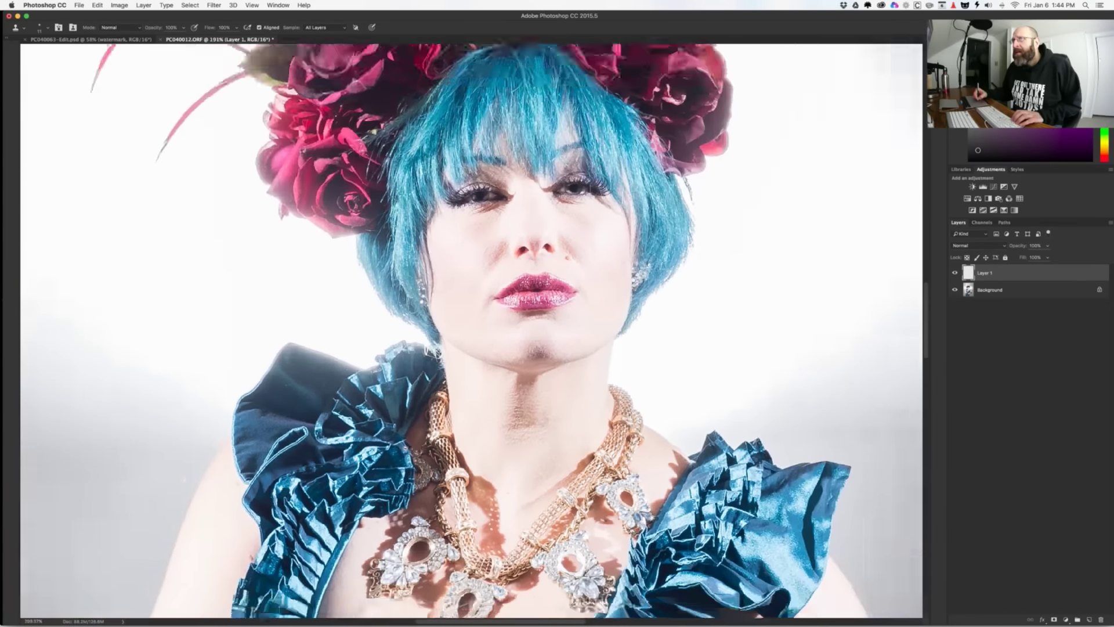
scroll(454, 460, "down", 11)
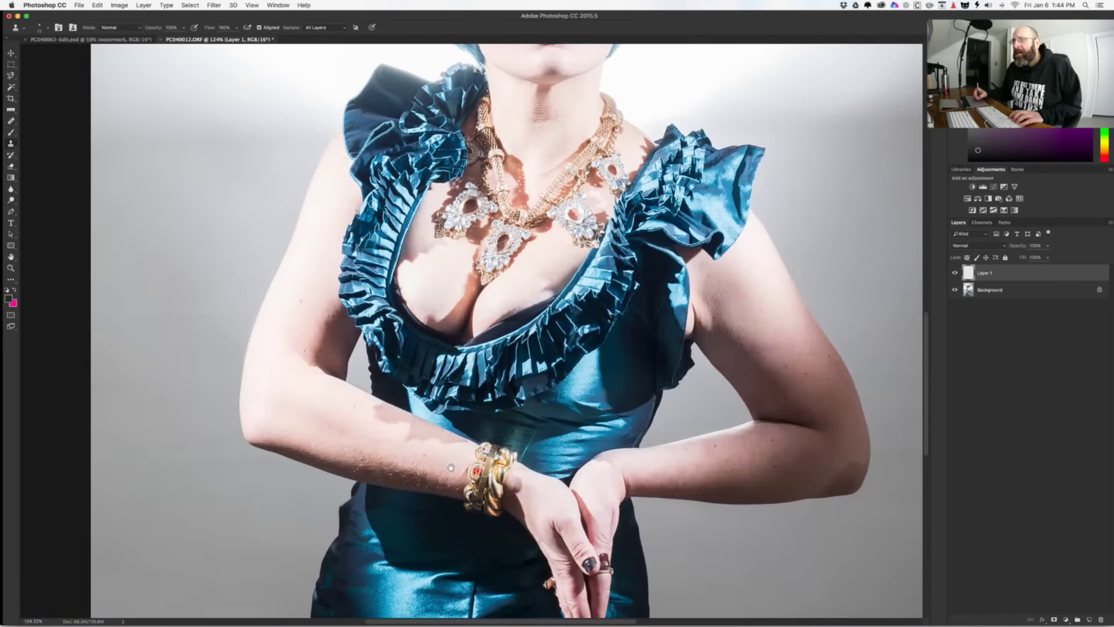
scroll(450, 468, "down", 10)
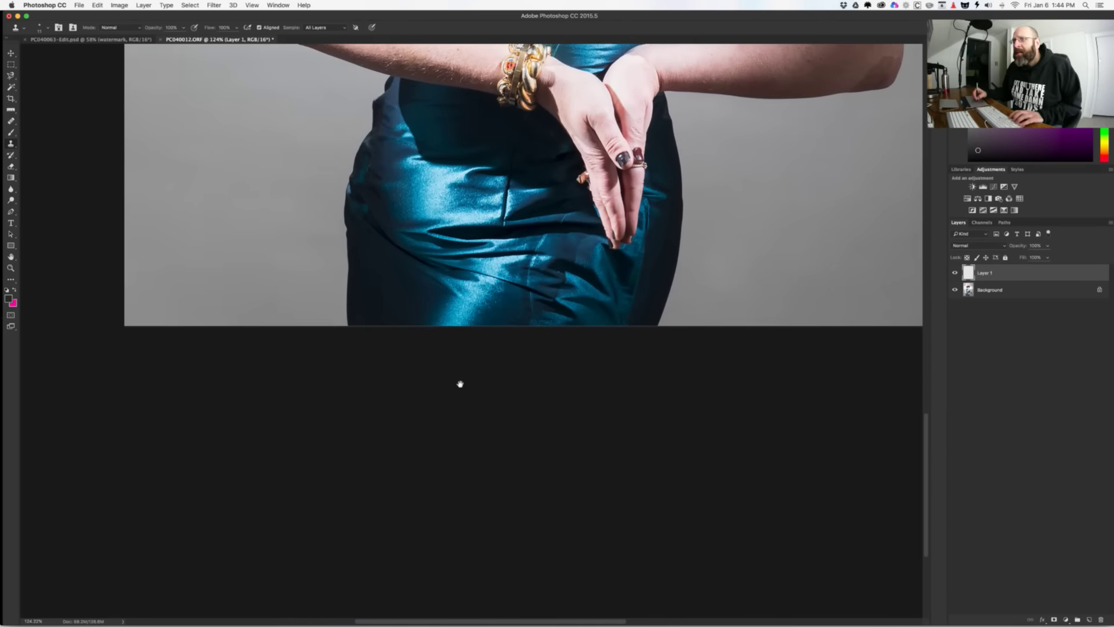
Step: Delete the Hair and Skin overlay layers above the retouching layer
key("super+0")
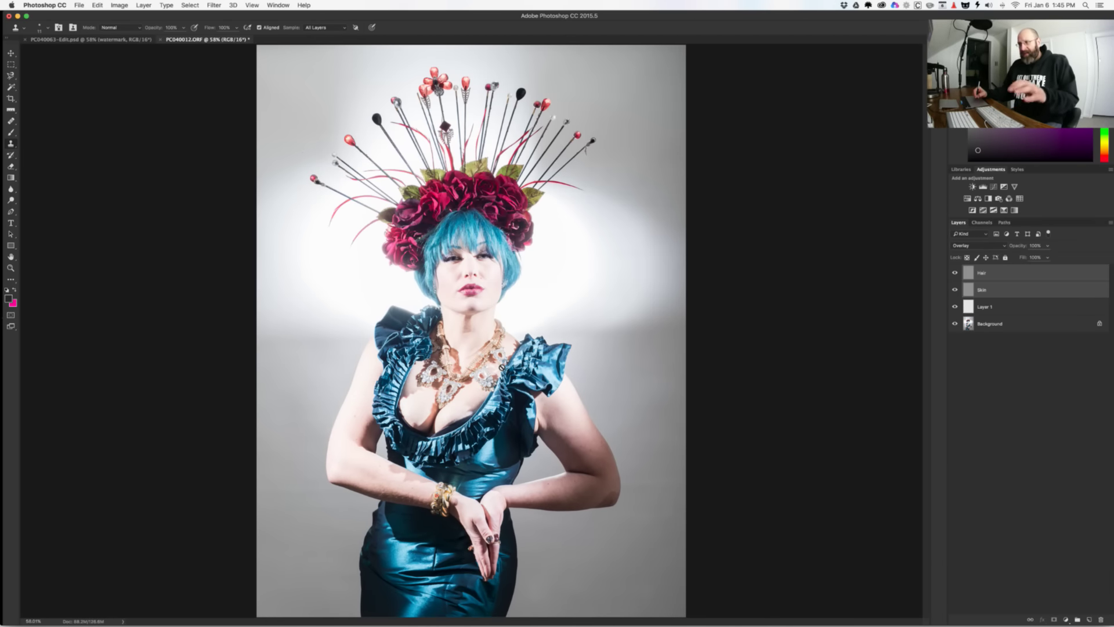
left_click_drag(1020, 291, 1101, 620)
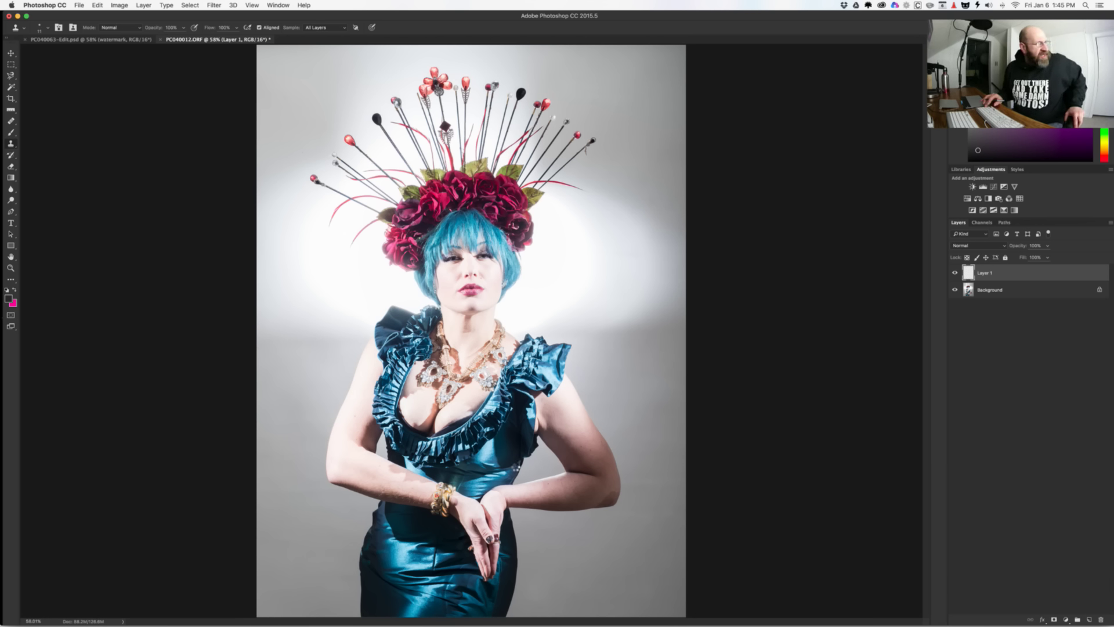
Step: Run the skin-softening action to add a black-masked Soften Skin layer, accepting its High Pass and Gaussian Blur radii
key("F2")
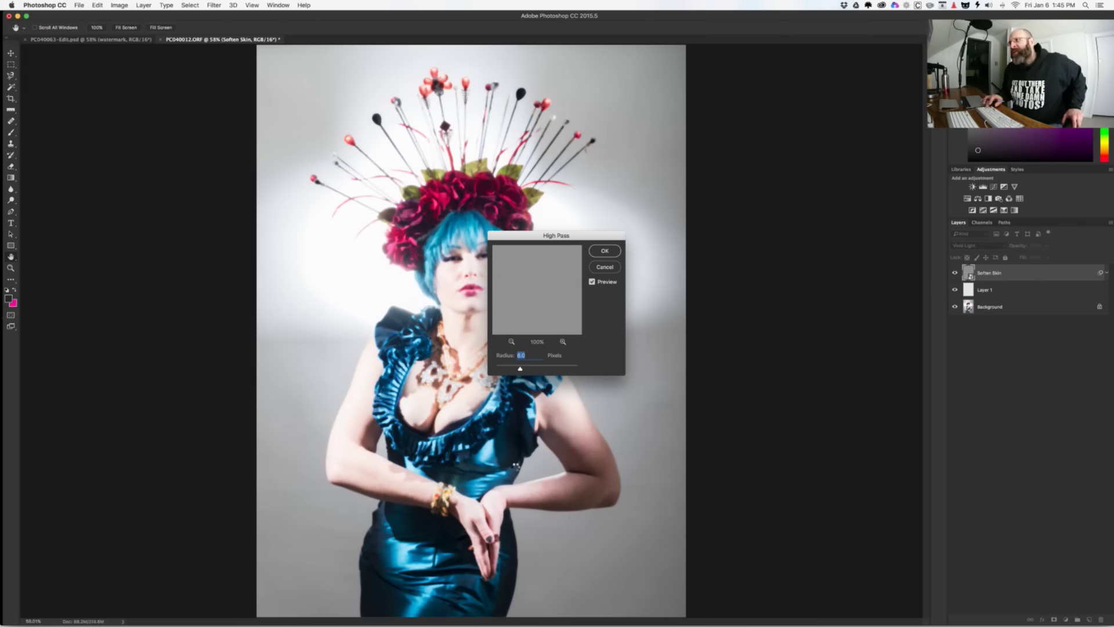
key("Return")
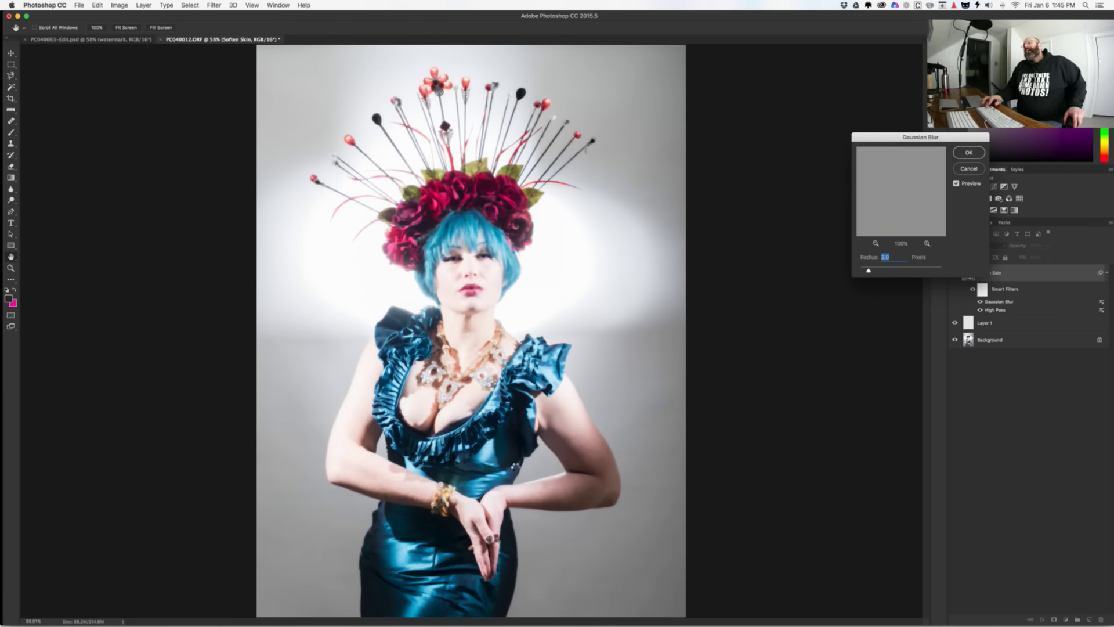
key("Return")
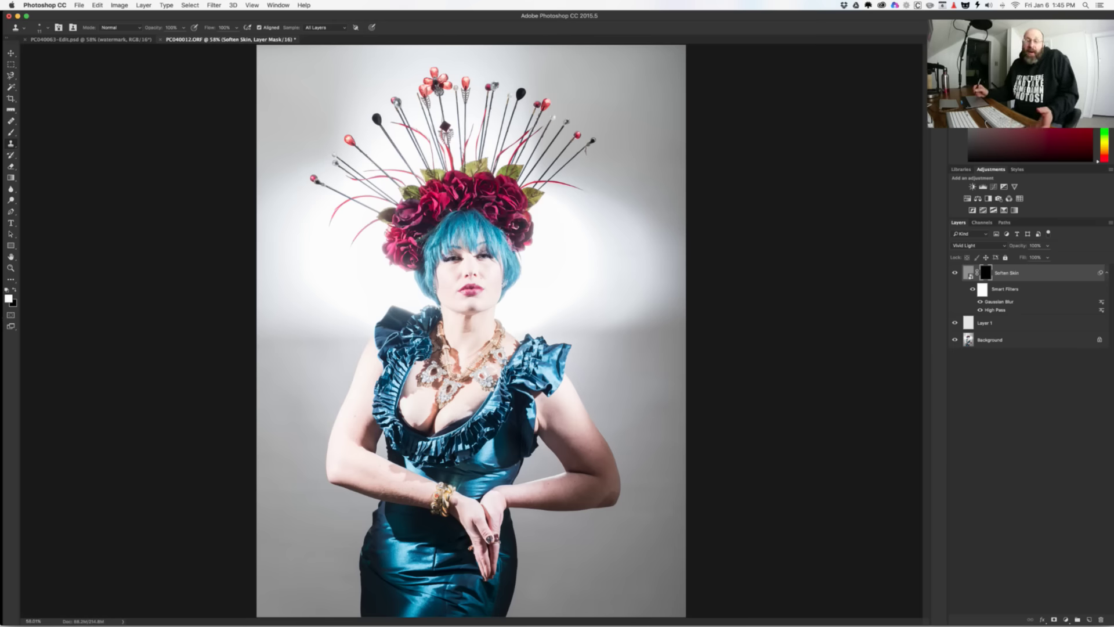
Step: Paint white with an enlarged soft brush on the Soften Skin mask to smooth the skin of the face
key("b")
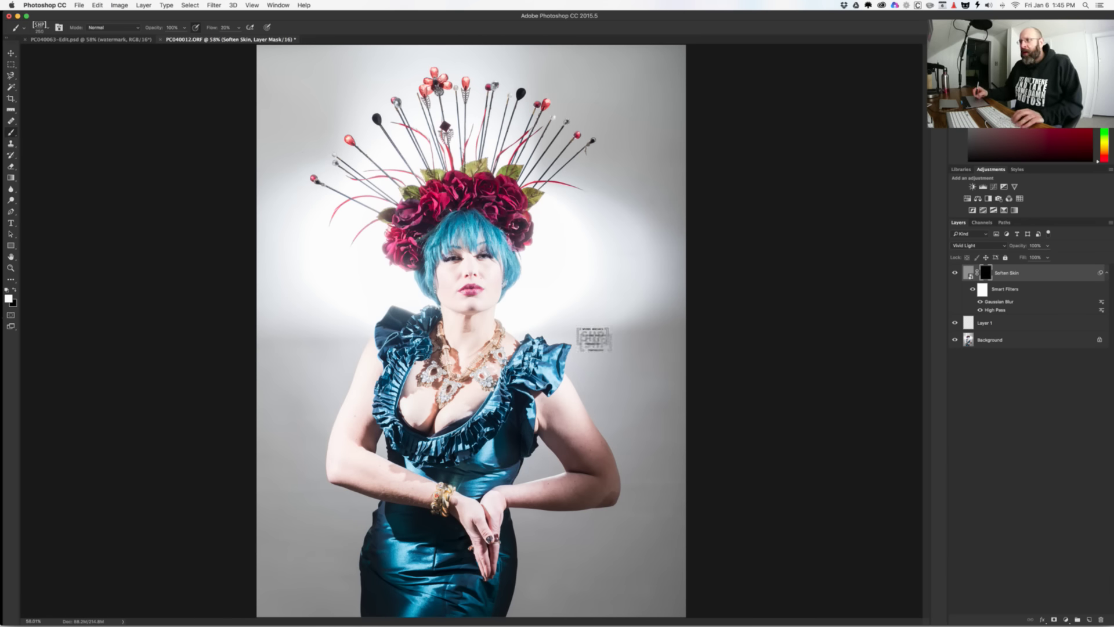
right_click(630, 317)
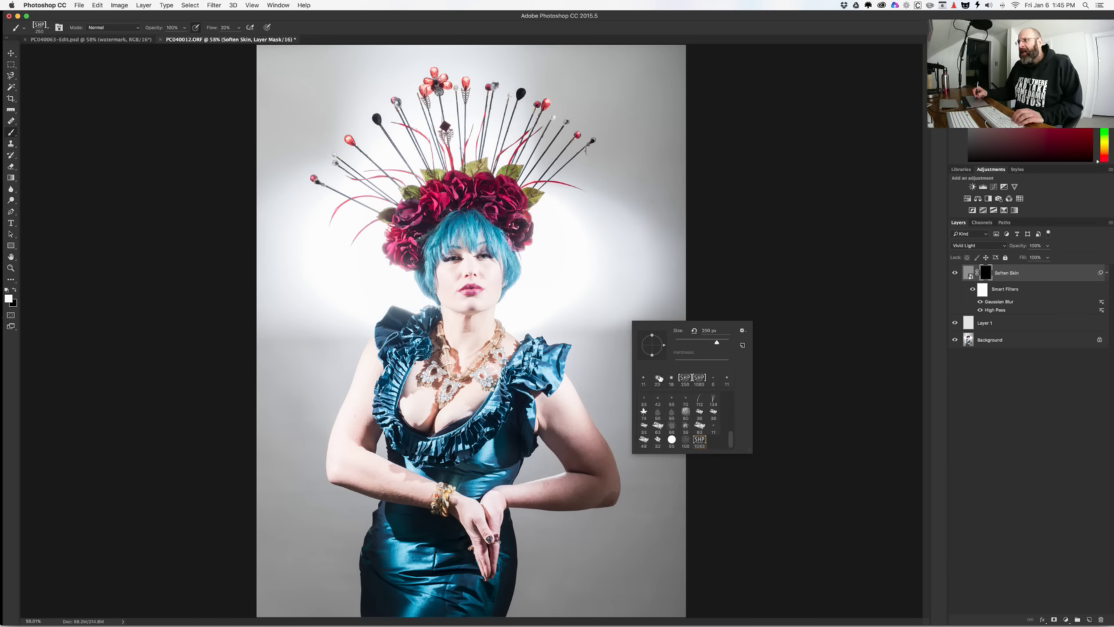
left_click(659, 378)
left_click_drag(486, 291, 526, 292)
key("bracketright")
key("bracketright")
key("bracketright")
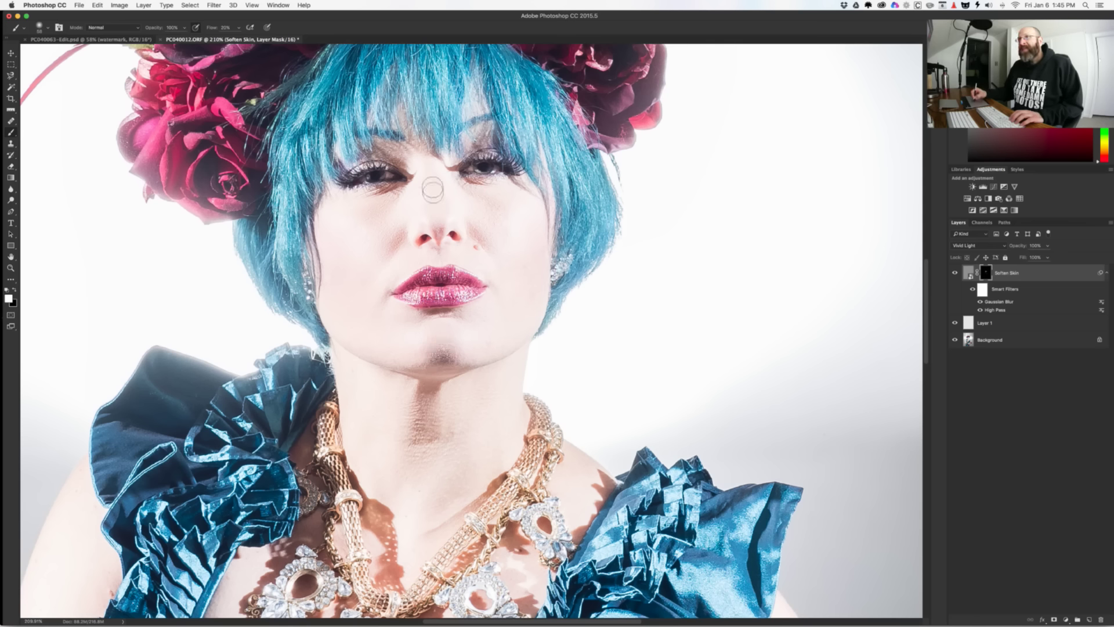
left_click_drag(435, 179, 430, 194)
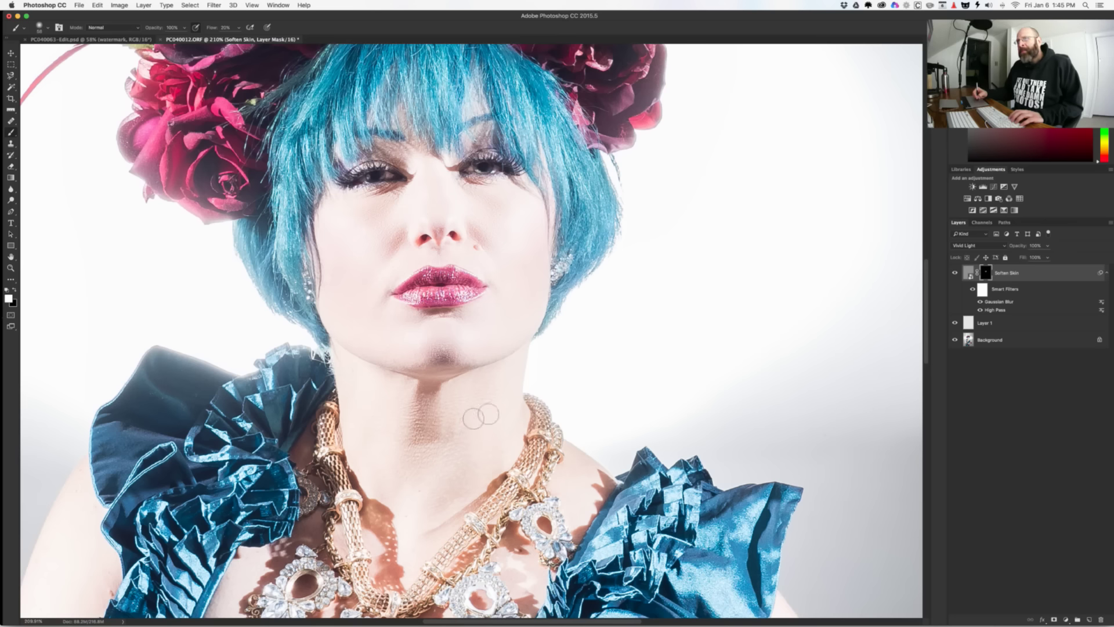
Step: Paint the skin softening into the mask over the neck and chest, keeping clear of the necklace and dress
left_click_drag(437, 468, 484, 348)
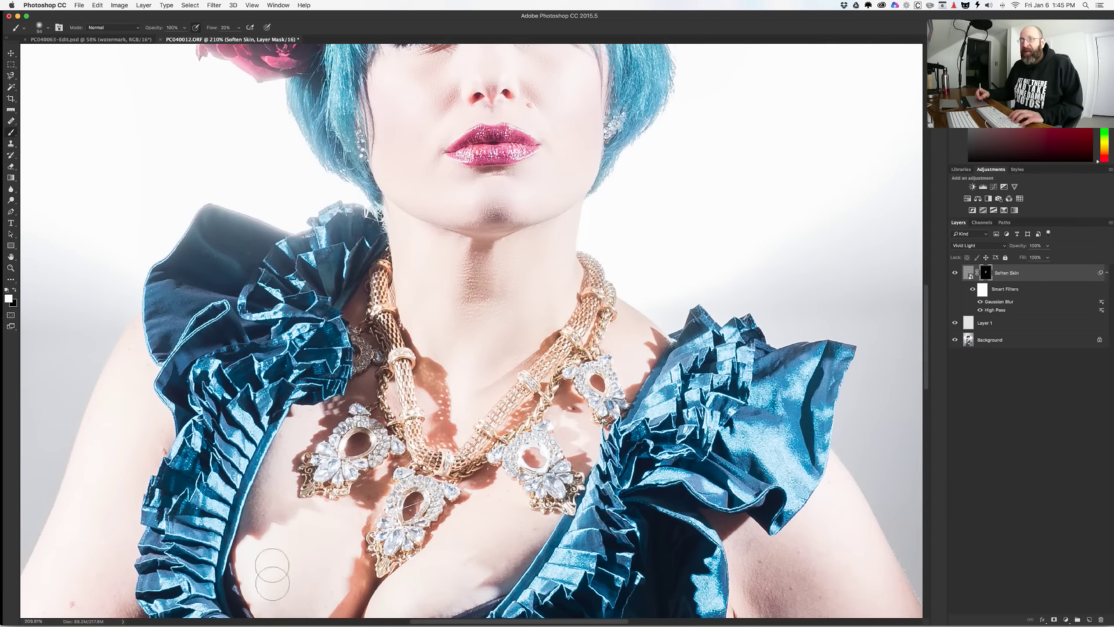
left_click_drag(322, 581, 347, 391)
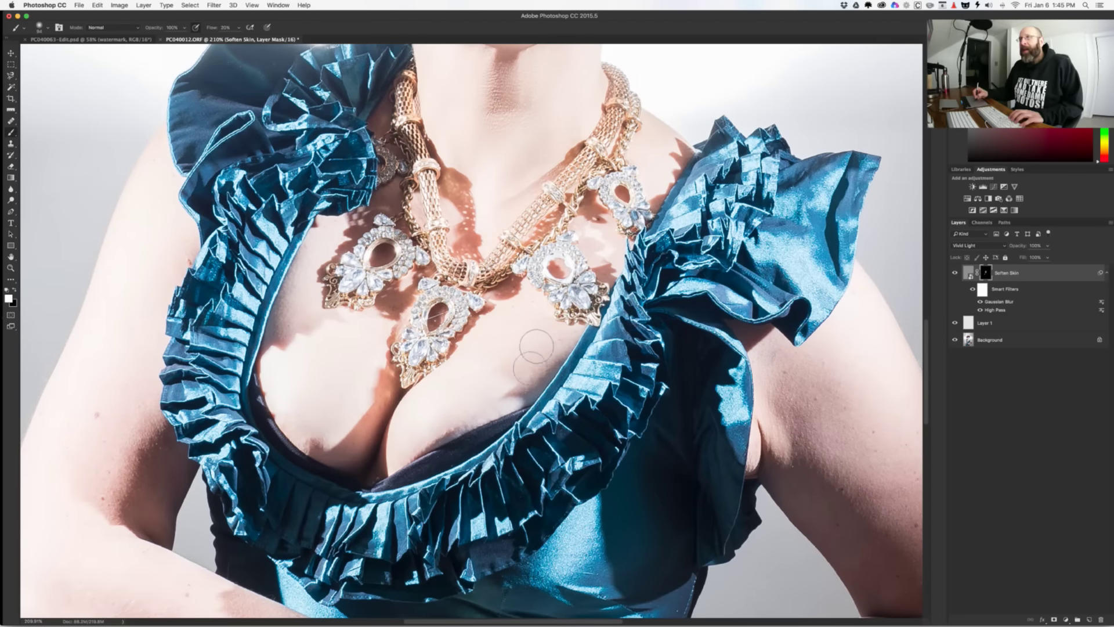
scroll(154, 308, "down", 3)
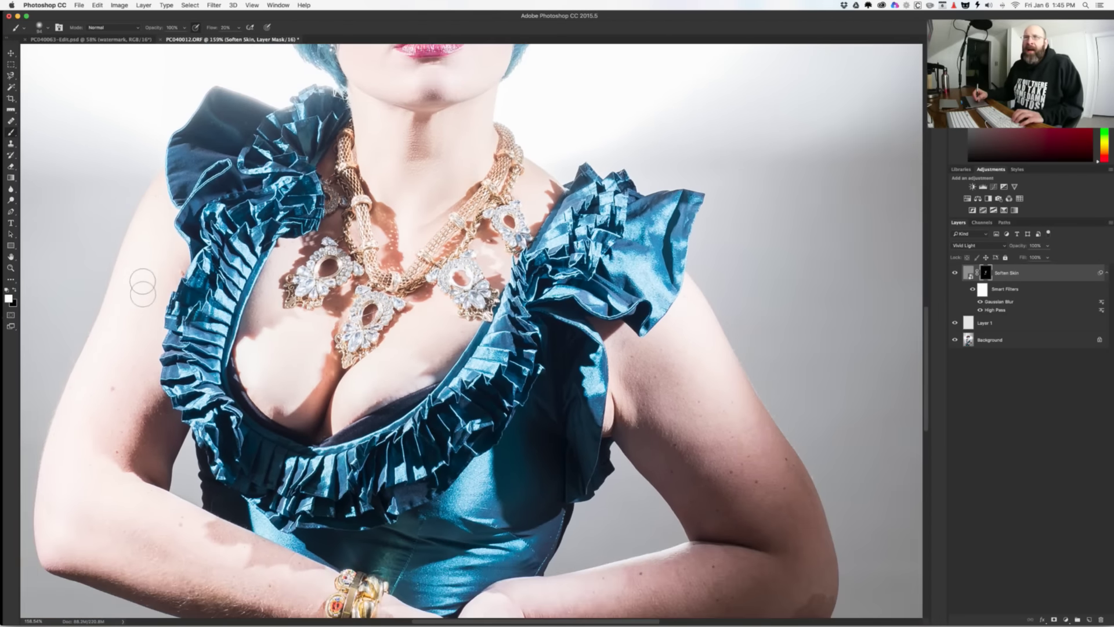
Step: Paint the Soften Skin mask white along both arms with a larger soft brush
mouse_move(145, 263)
left_mouse_down()
mouse_move(146, 253)
mouse_move(144, 286)
left_mouse_up()
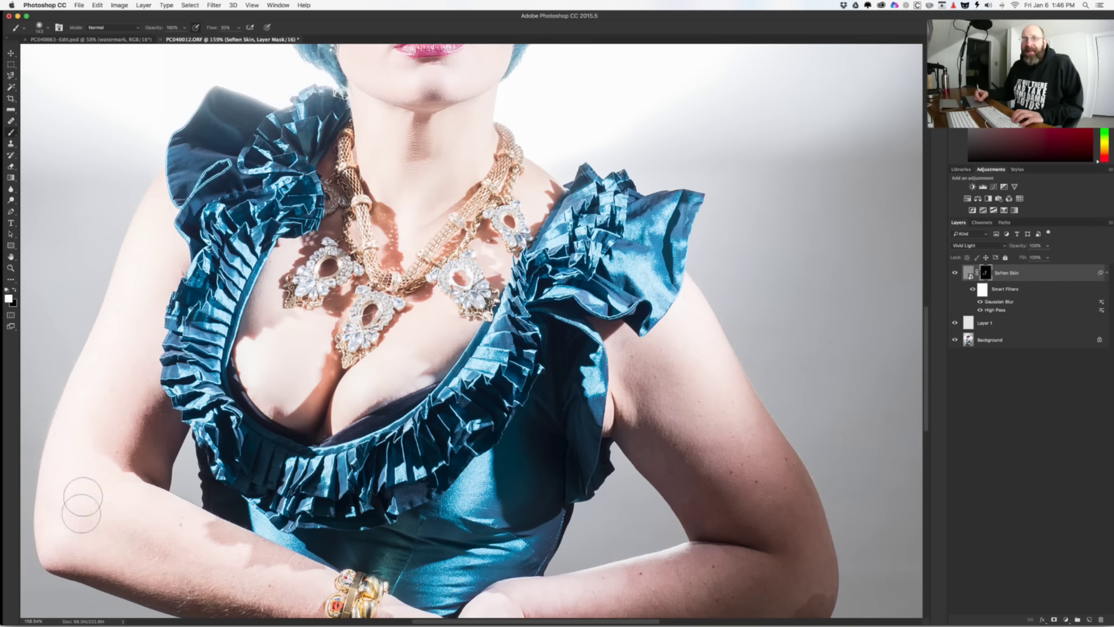
mouse_move(170, 528)
left_mouse_down()
mouse_move(194, 417)
mouse_move(177, 397)
mouse_move(287, 442)
mouse_move(290, 470)
left_mouse_up()
mouse_move(534, 517)
left_mouse_down()
mouse_move(581, 470)
mouse_move(677, 495)
mouse_move(664, 479)
mouse_move(809, 472)
mouse_move(826, 442)
mouse_move(815, 404)
mouse_move(826, 383)
mouse_move(794, 380)
mouse_move(806, 377)
mouse_move(829, 403)
mouse_move(750, 389)
mouse_move(678, 314)
mouse_move(702, 334)
left_mouse_up()
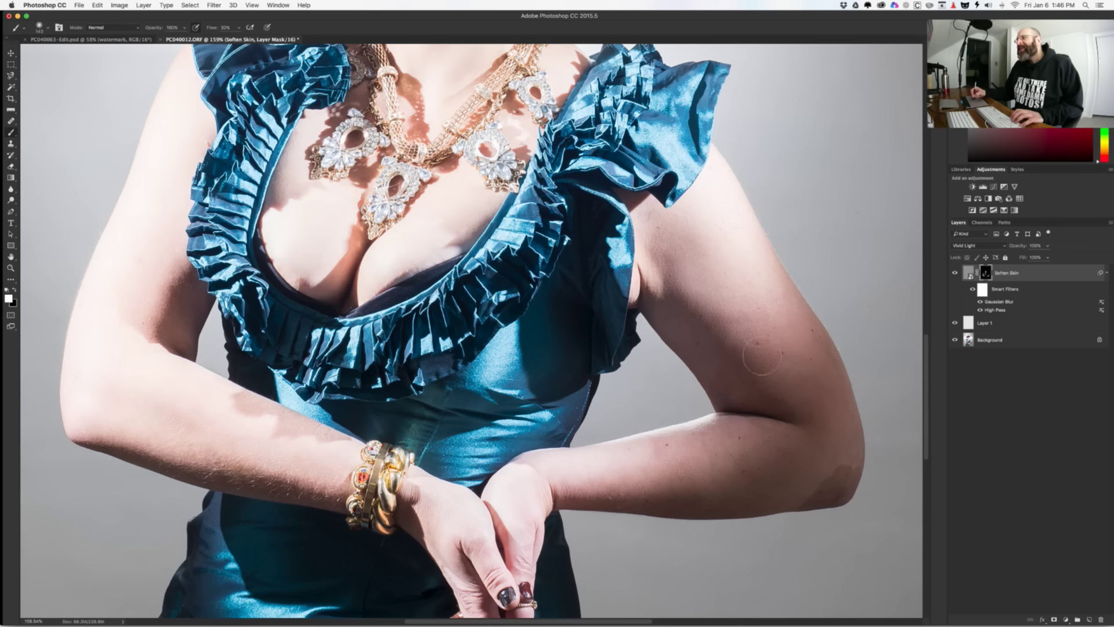
Step: Touch up the Soften Skin mask around the chin, neck and upper chest
left_click_drag(610, 308, 740, 615)
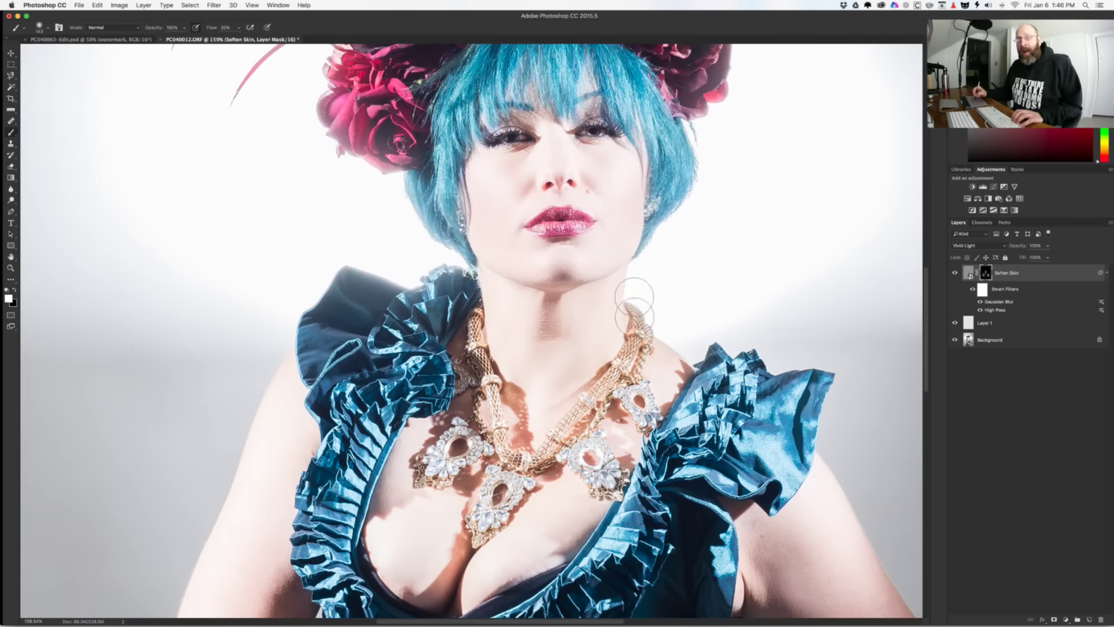
left_click_drag(557, 255, 531, 262)
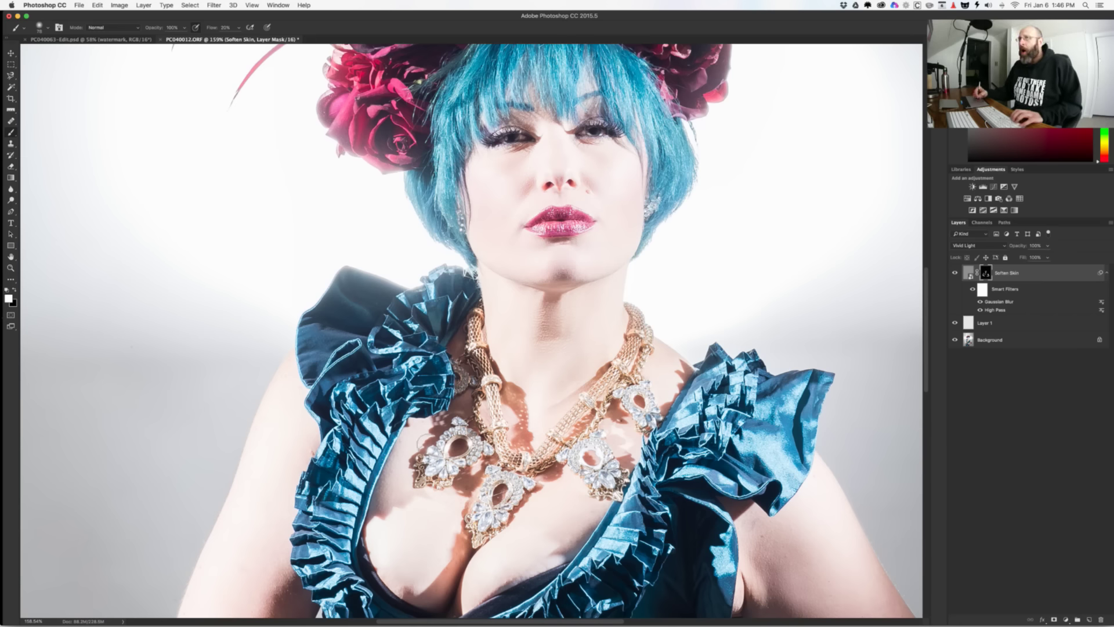
left_click_drag(443, 461, 475, 314)
left_click_drag(639, 425, 632, 433)
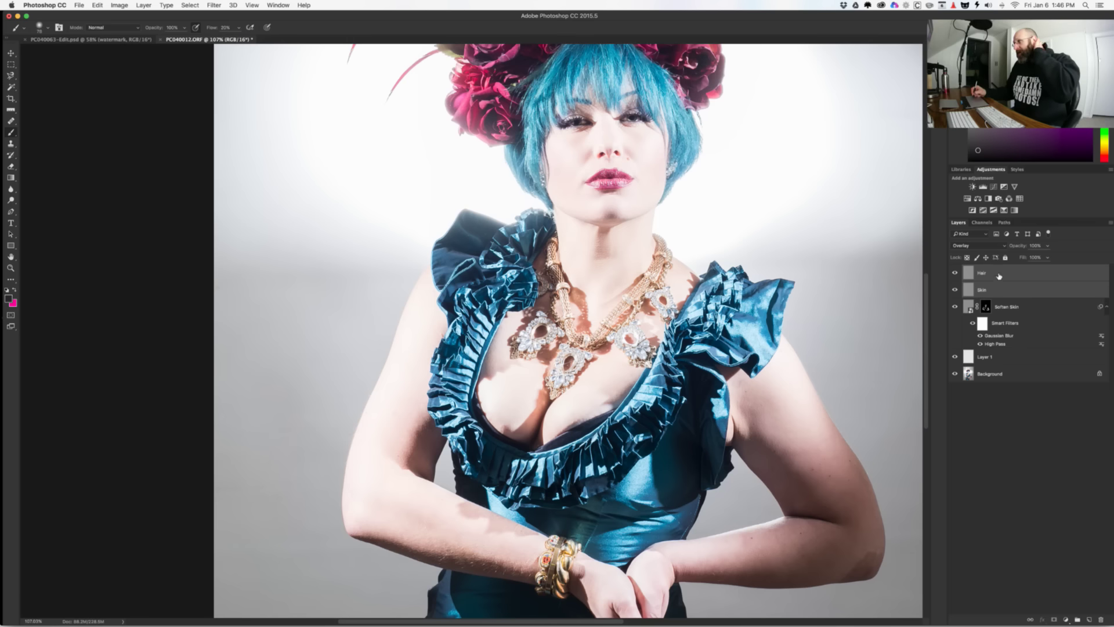
Step: Shape the jawline and face on the Skin layer using the Dodge tool with Midtones range and 5% exposure
left_click(994, 291)
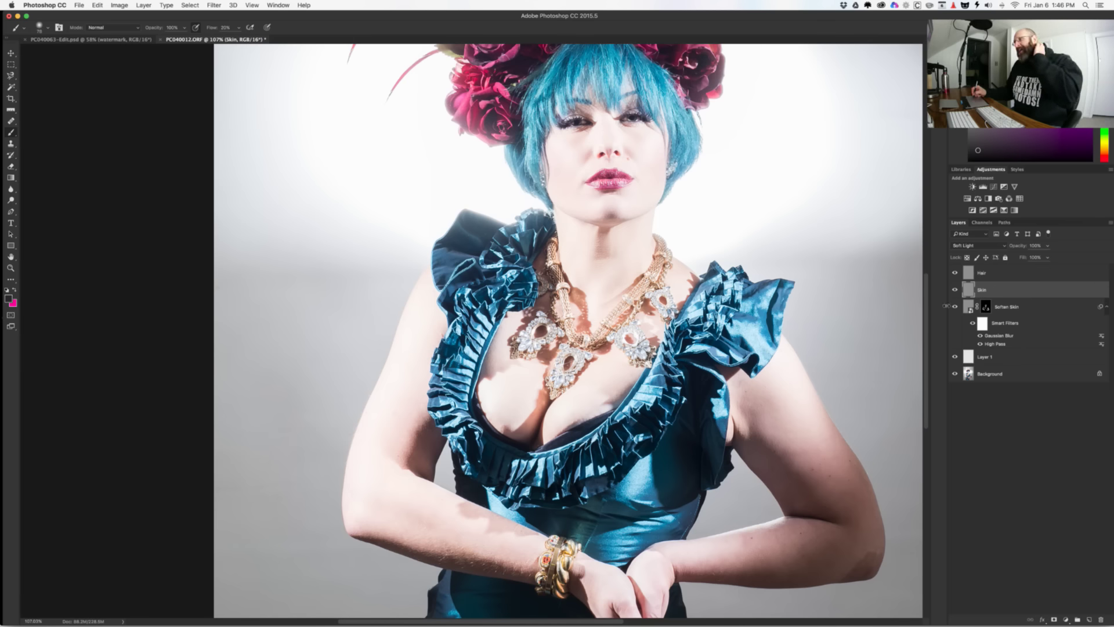
key("o")
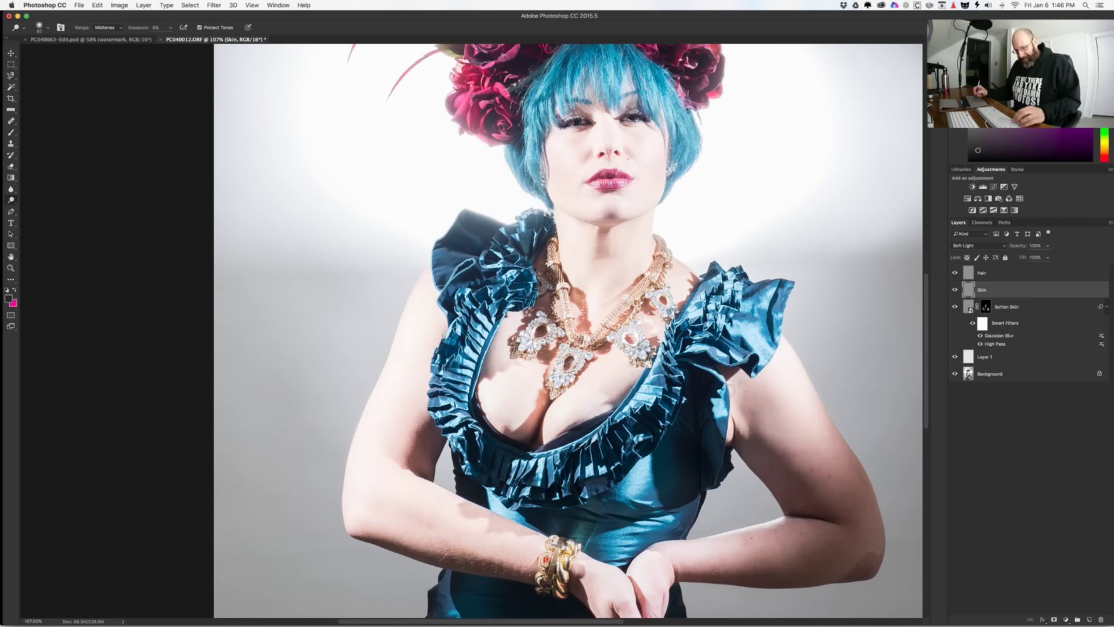
scroll(610, 269, "up", 4)
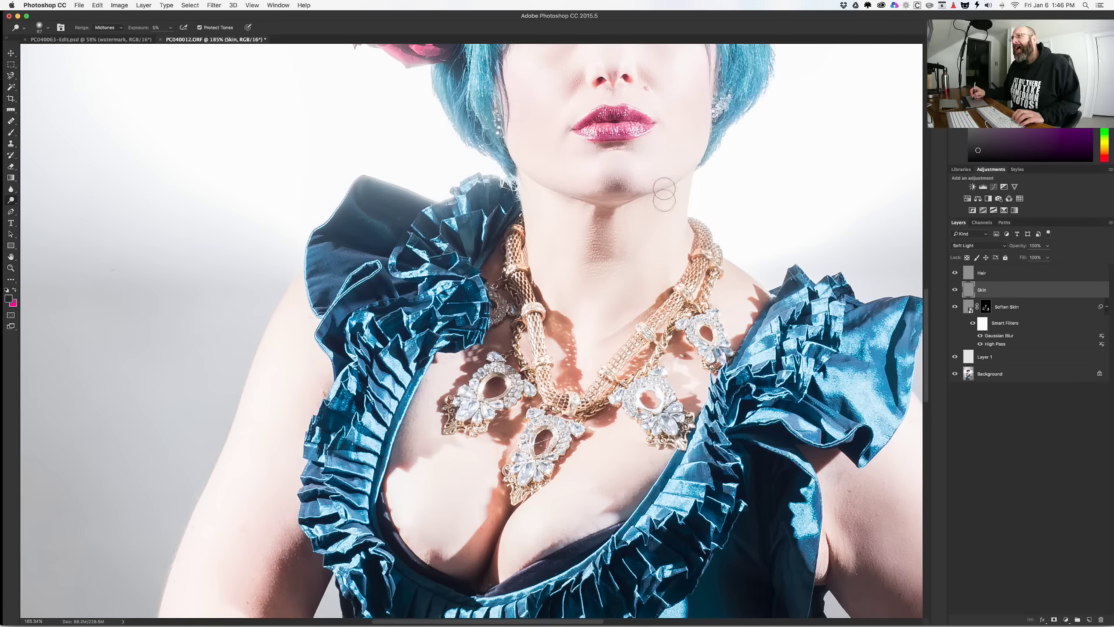
mouse_move(655, 186)
left_mouse_down()
mouse_move(637, 189)
mouse_move(660, 189)
left_mouse_up()
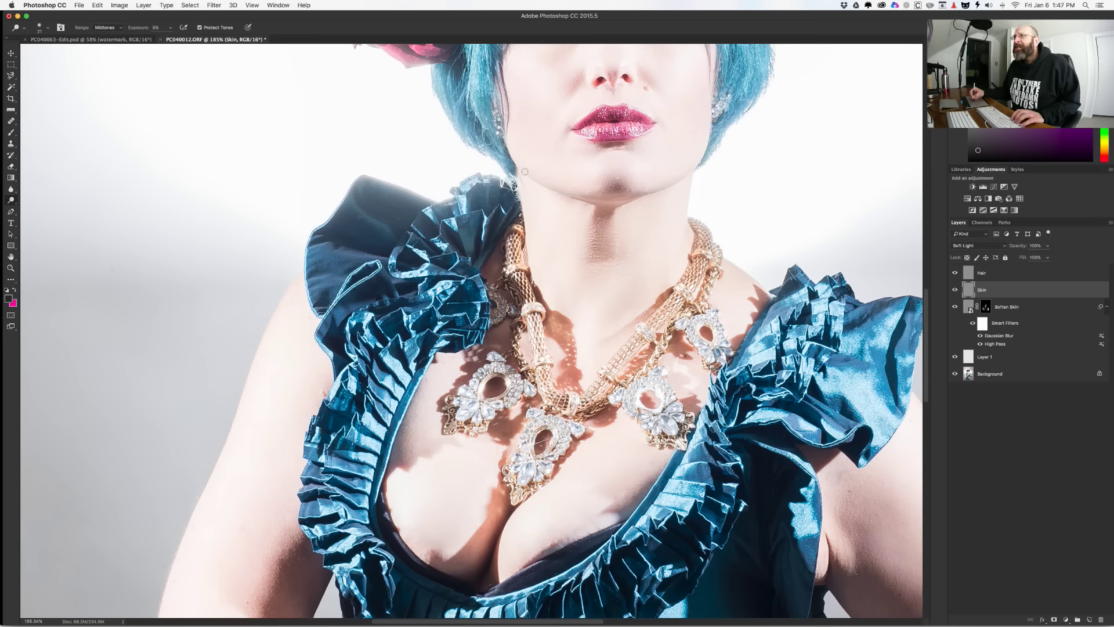
scroll(578, 189, "up", 3)
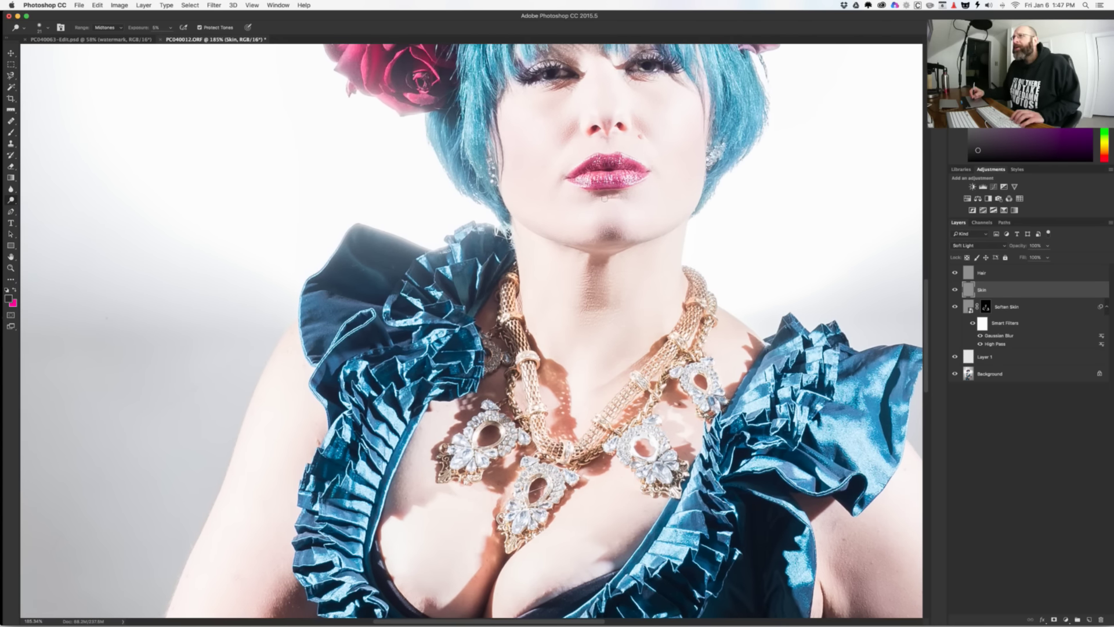
left_click_drag(626, 196, 644, 198)
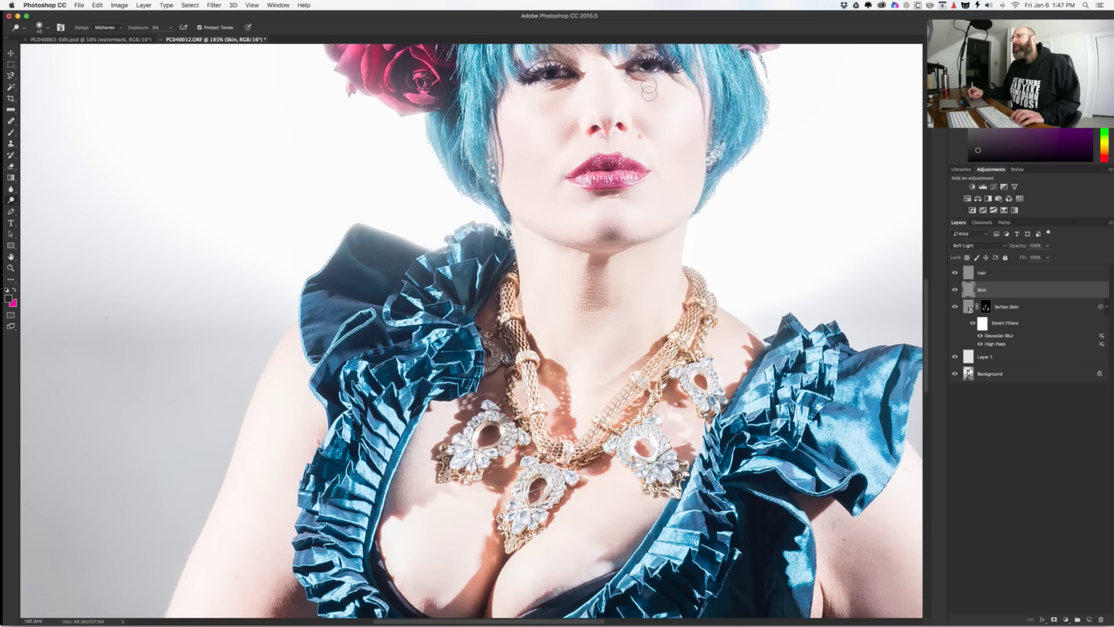
Step: Continue contouring the chest on the Skin layer with the Dodge tool
scroll(674, 125, "up", 5)
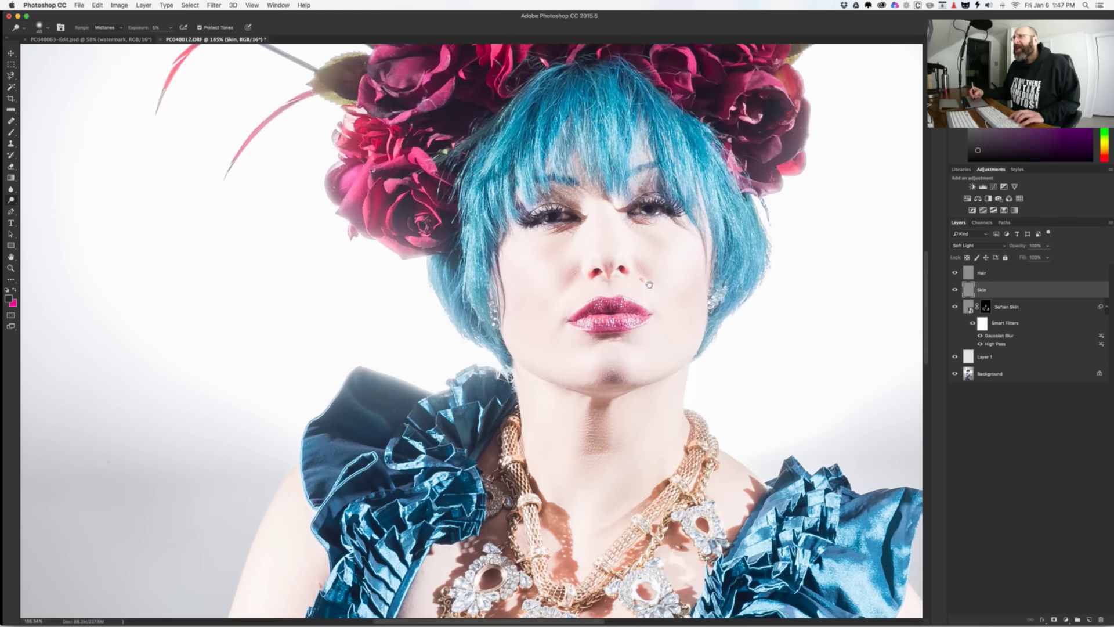
scroll(613, 262, "down", 9)
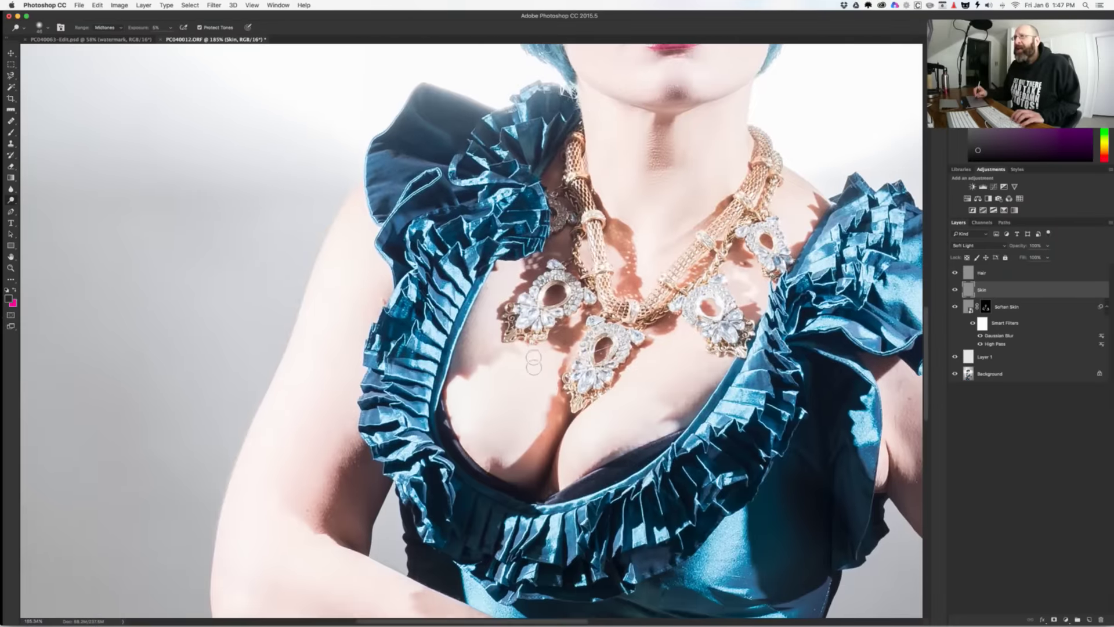
left_click_drag(528, 429, 580, 433)
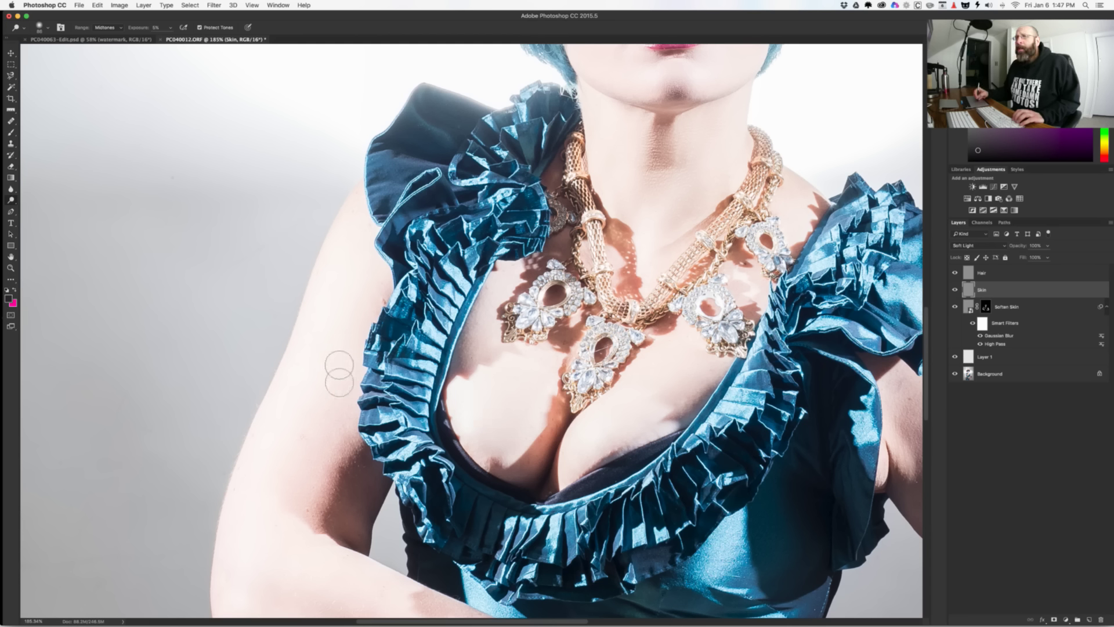
Step: Contour both arms on the Skin layer using a larger Dodge brush
key("super+0")
key("super+1")
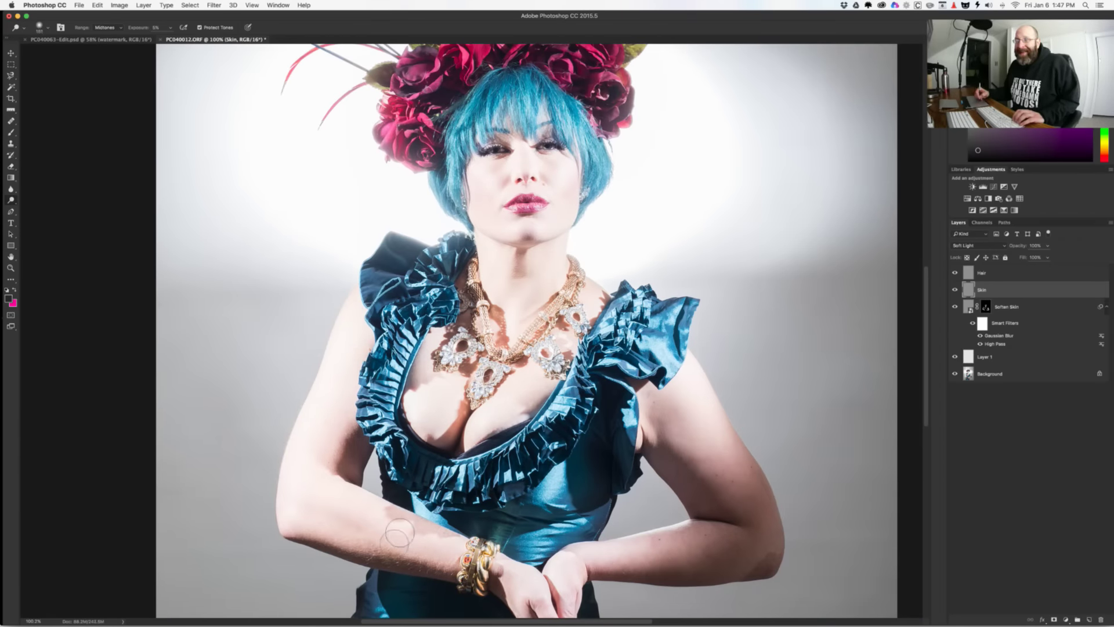
mouse_move(643, 543)
left_mouse_down()
mouse_move(600, 549)
mouse_move(617, 551)
left_mouse_up()
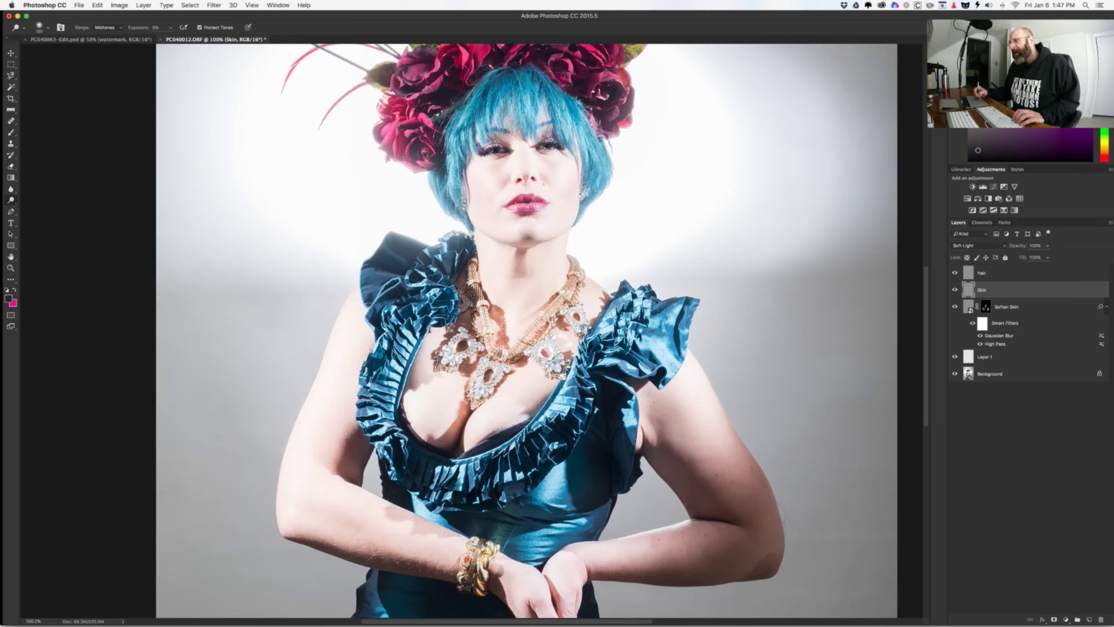
left_click_drag(601, 457, 492, 425)
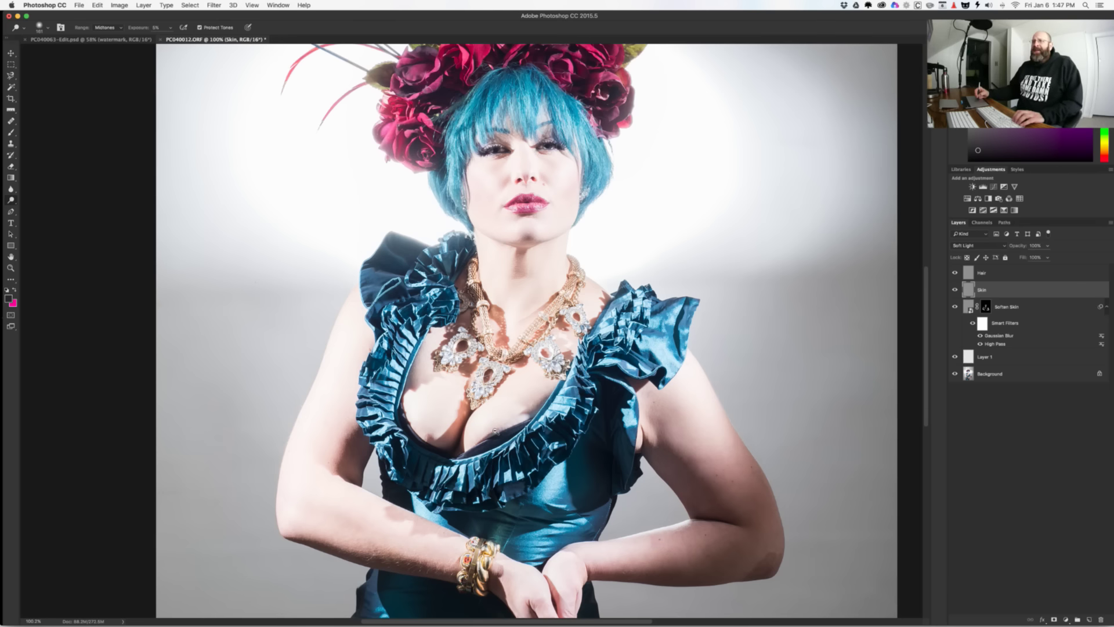
Step: Select the Hair layer and dodge the blue hair strands at 5% exposure to bring out their highlights
scroll(494, 433, "down", 3)
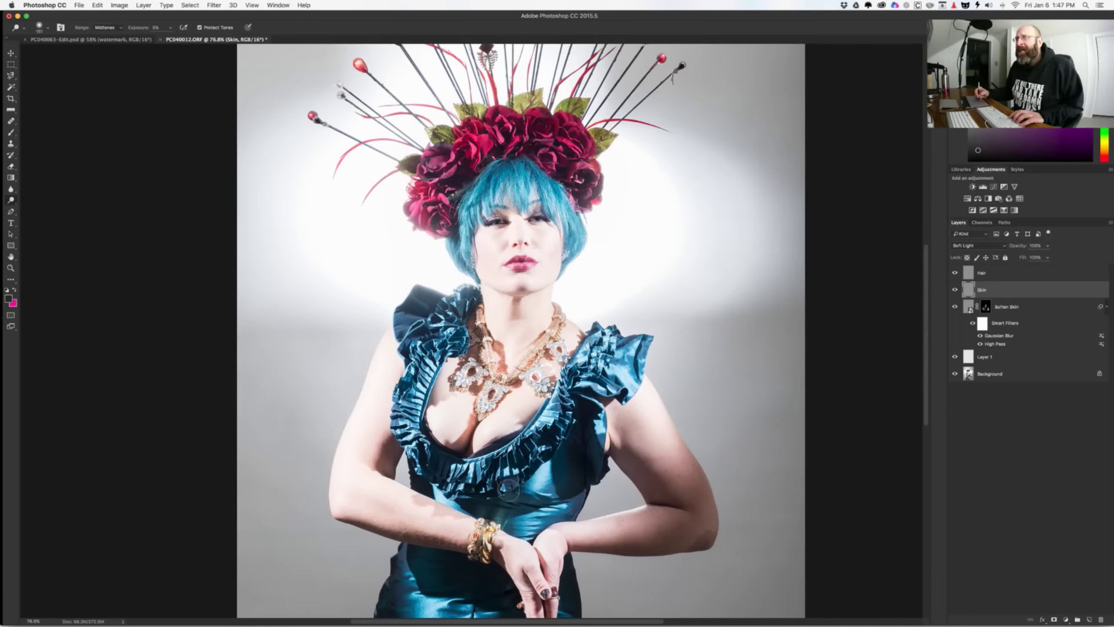
key("alt+bracketright")
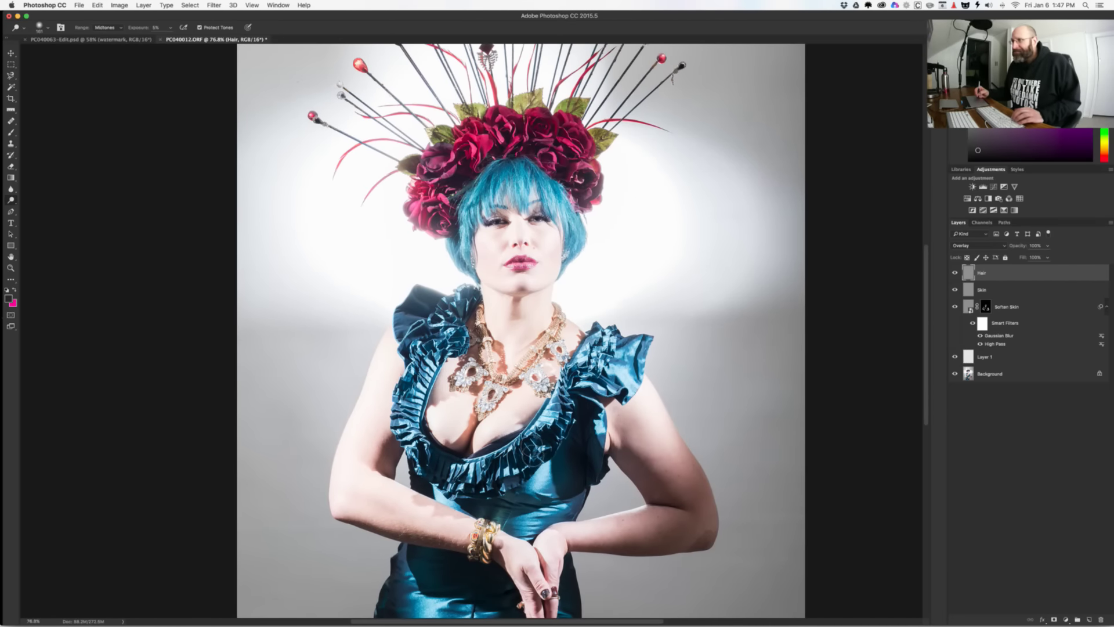
scroll(513, 240, "up", 3)
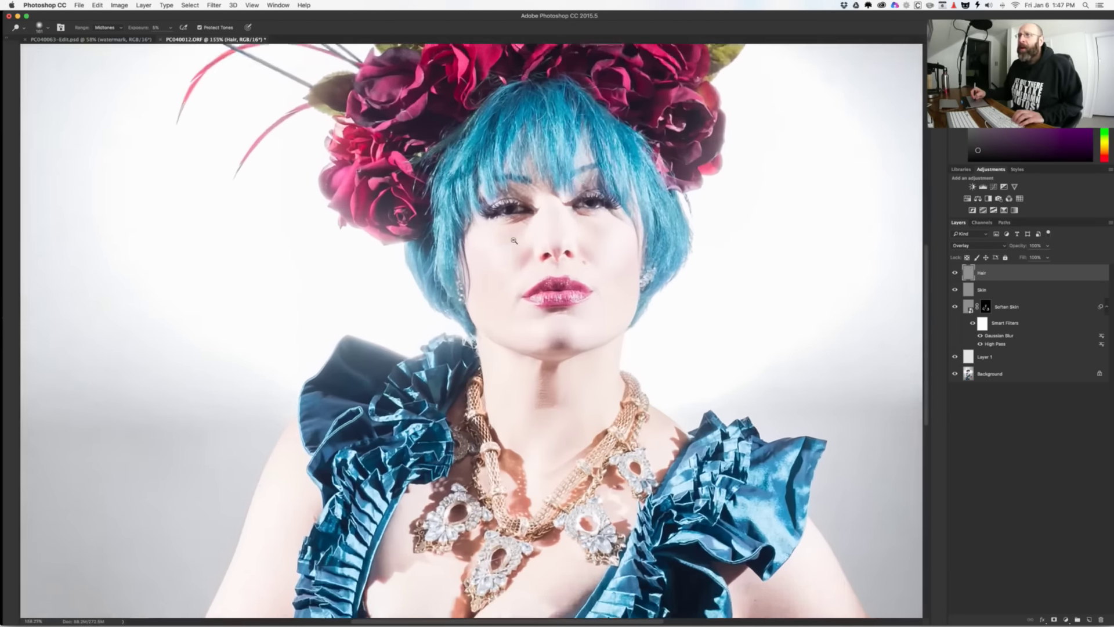
scroll(513, 240, "up", 3)
mouse_move(412, 256)
left_mouse_down()
mouse_move(383, 231)
mouse_move(343, 238)
left_mouse_up()
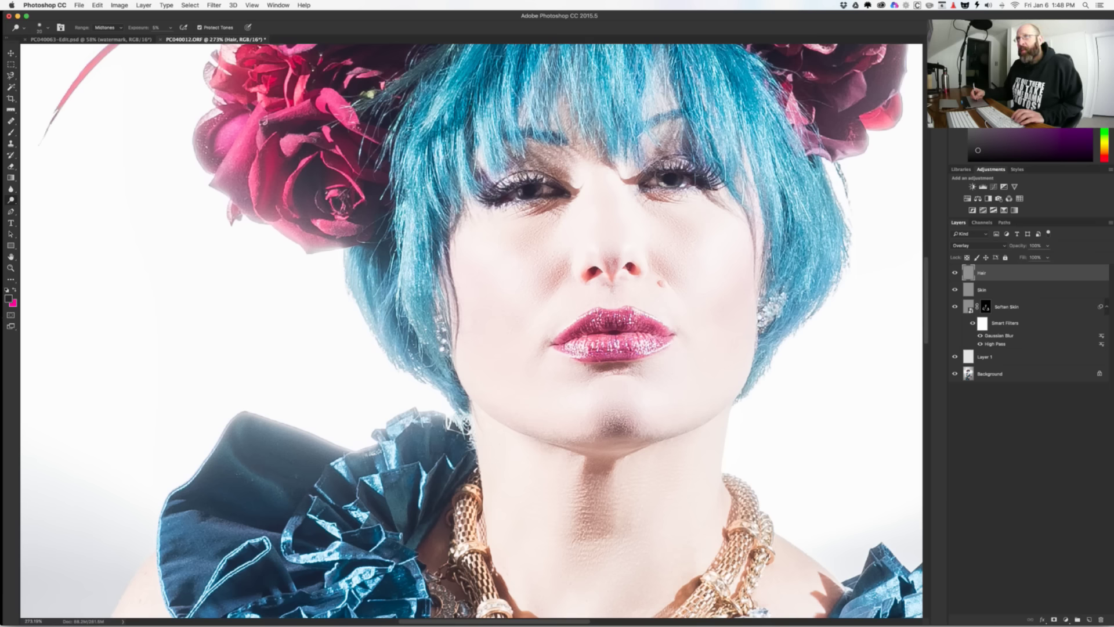
scroll(457, 256, "up", 5)
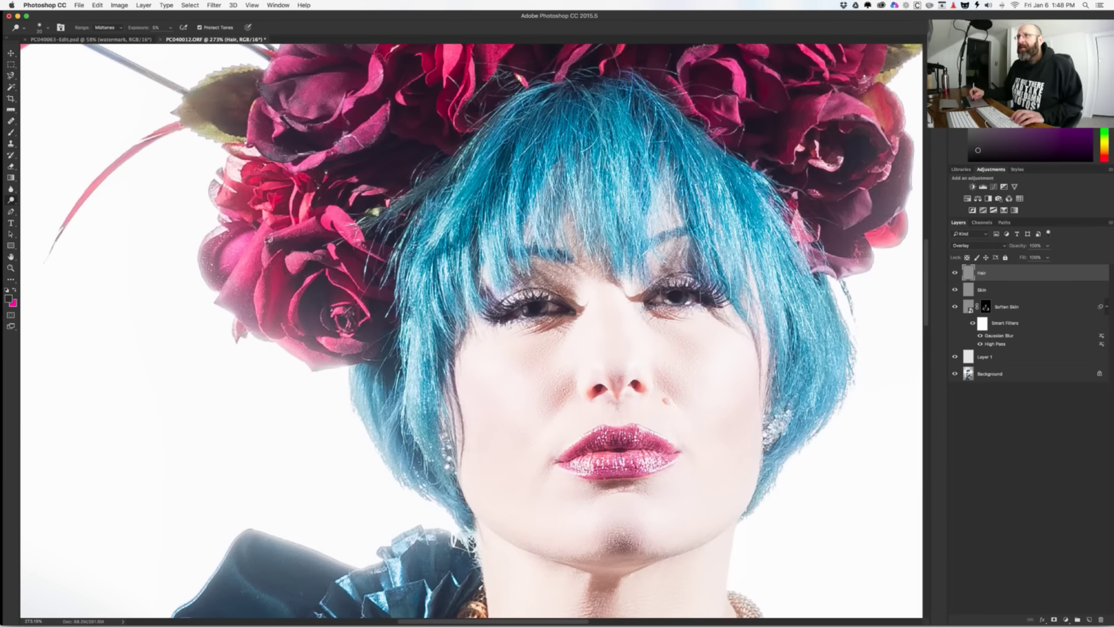
left_click(530, 133)
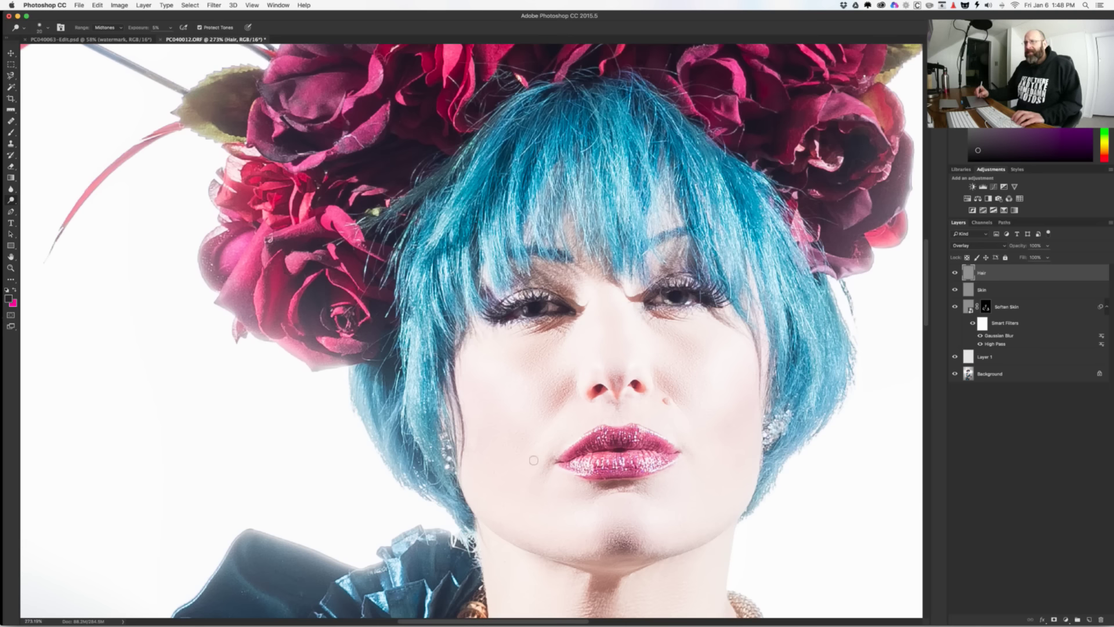
Step: Dodge the red roses and leaves of the floral headpiece on the Hair layer, using Midtones range and 5% exposure
key("super+0")
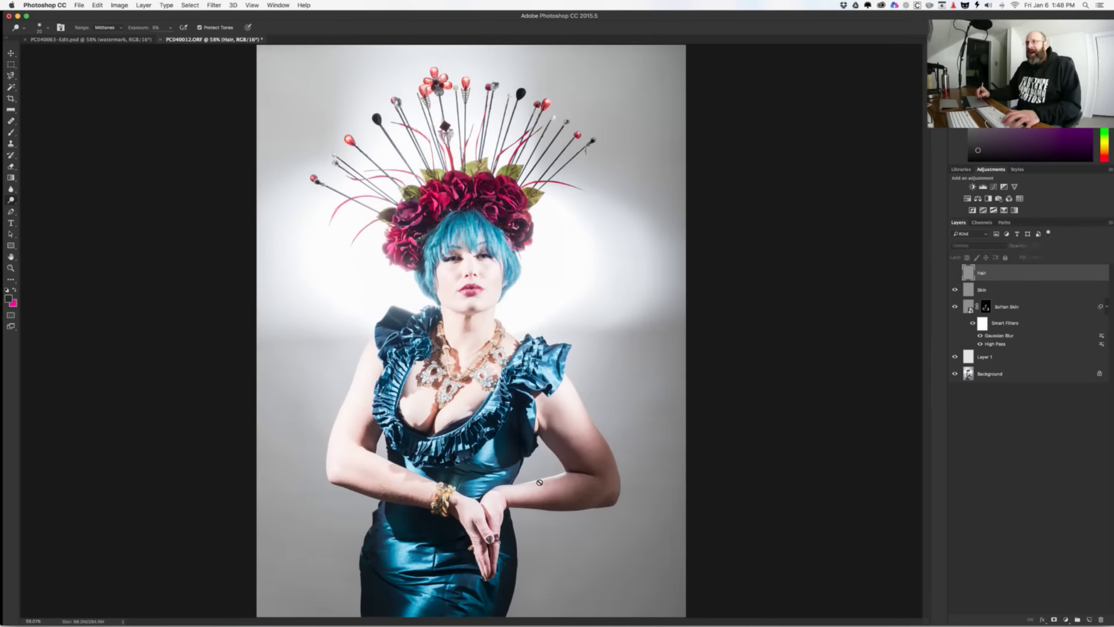
left_click_drag(404, 281, 554, 269)
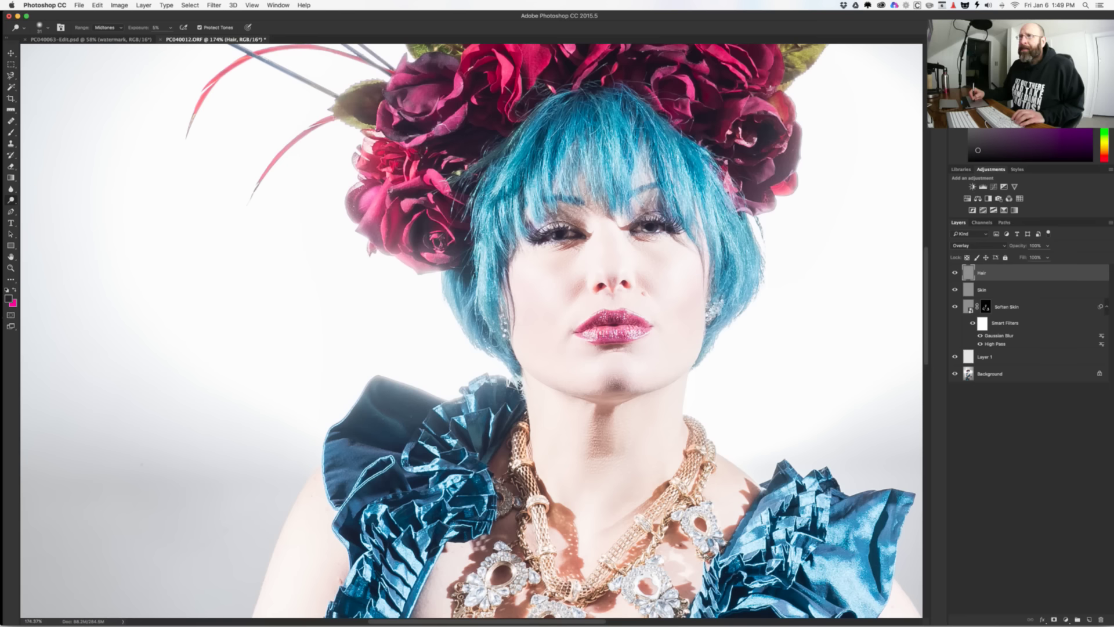
key("bracketleft")
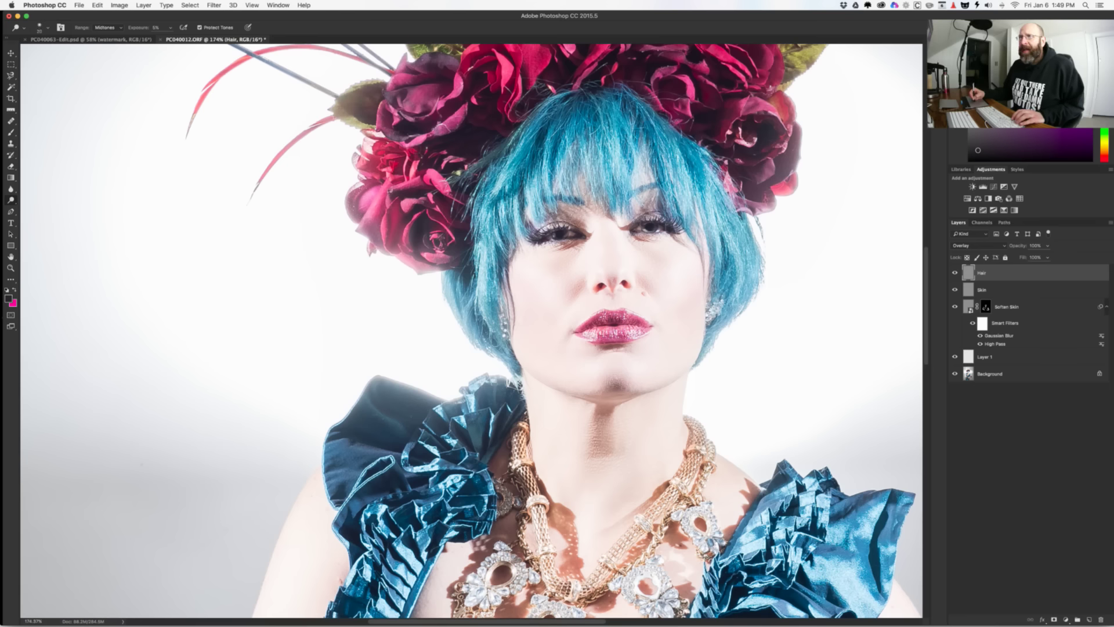
scroll(396, 198, "up", 5)
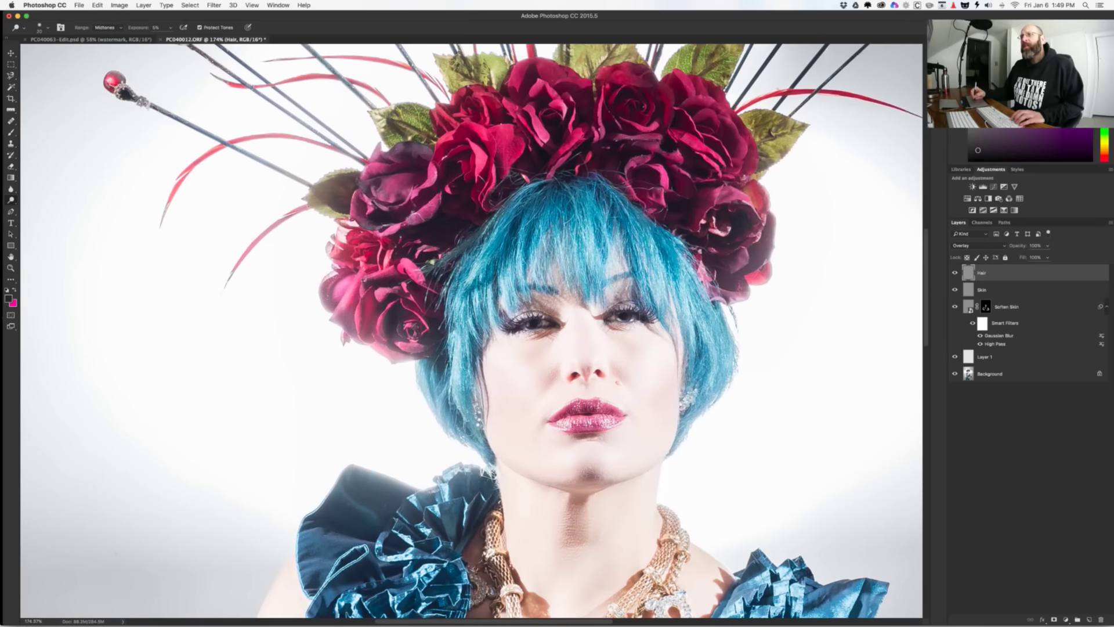
key("bracketright")
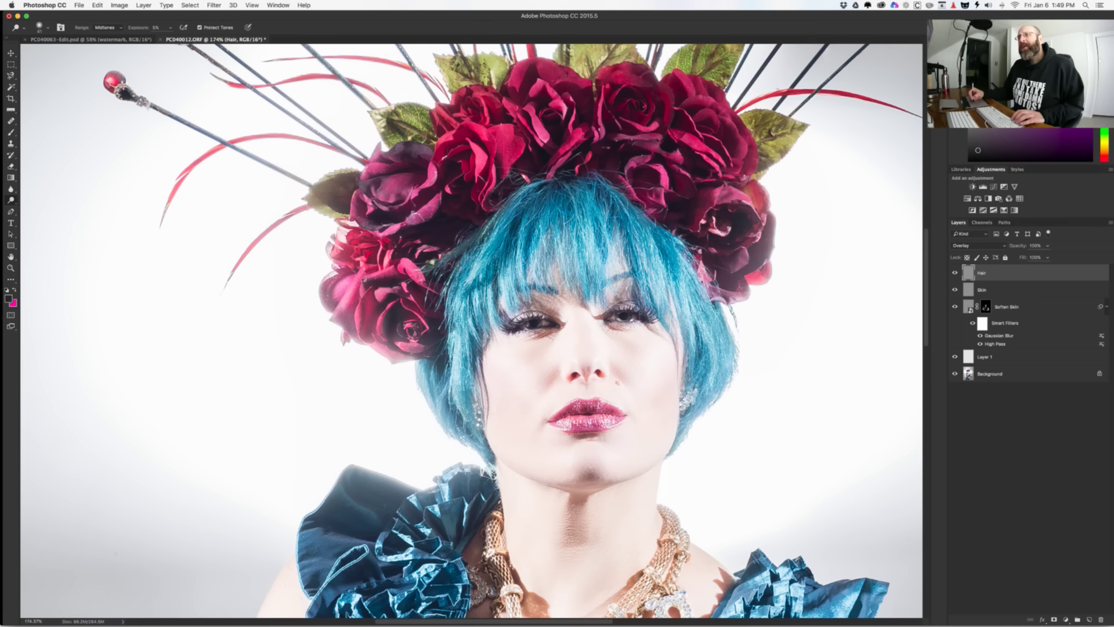
left_click_drag(453, 154, 449, 154)
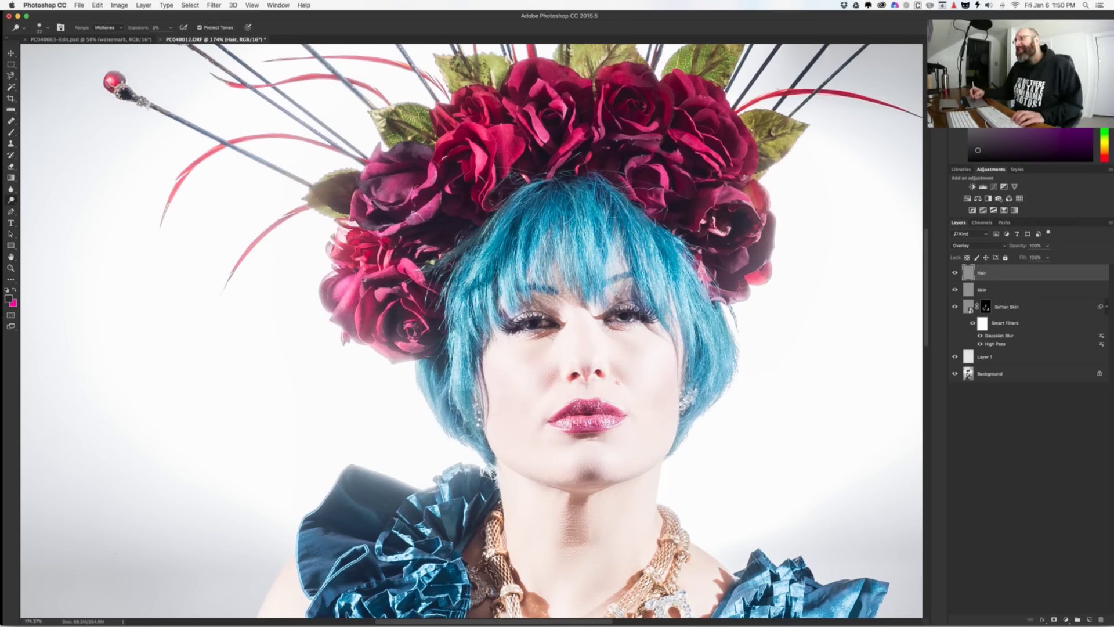
key("super+z")
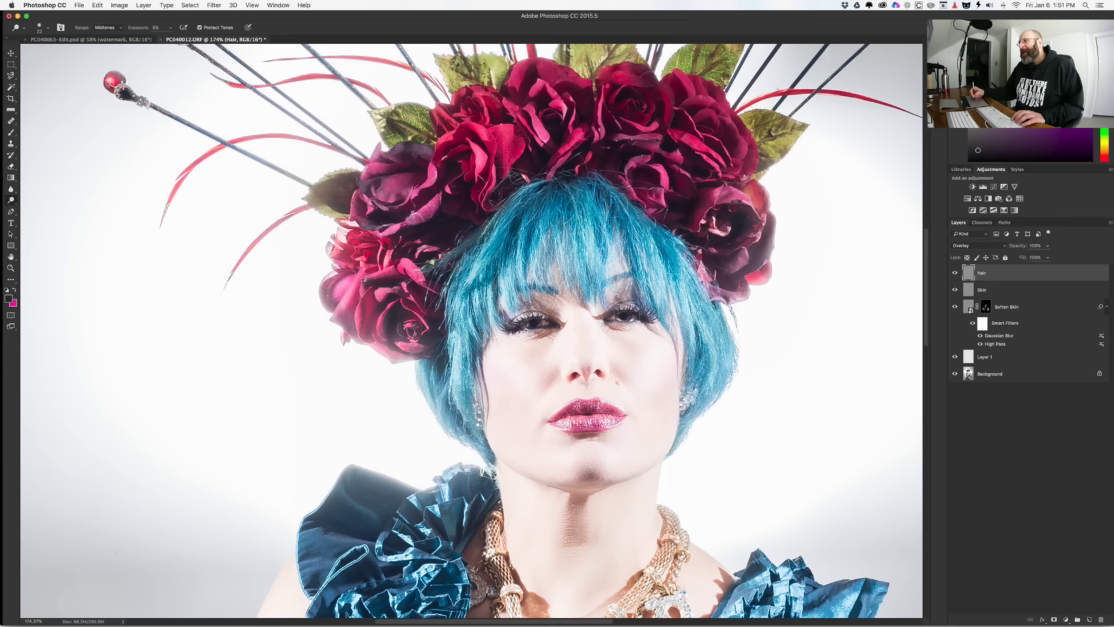
scroll(755, 284, "up", 5)
scroll(754, 284, "right", 2)
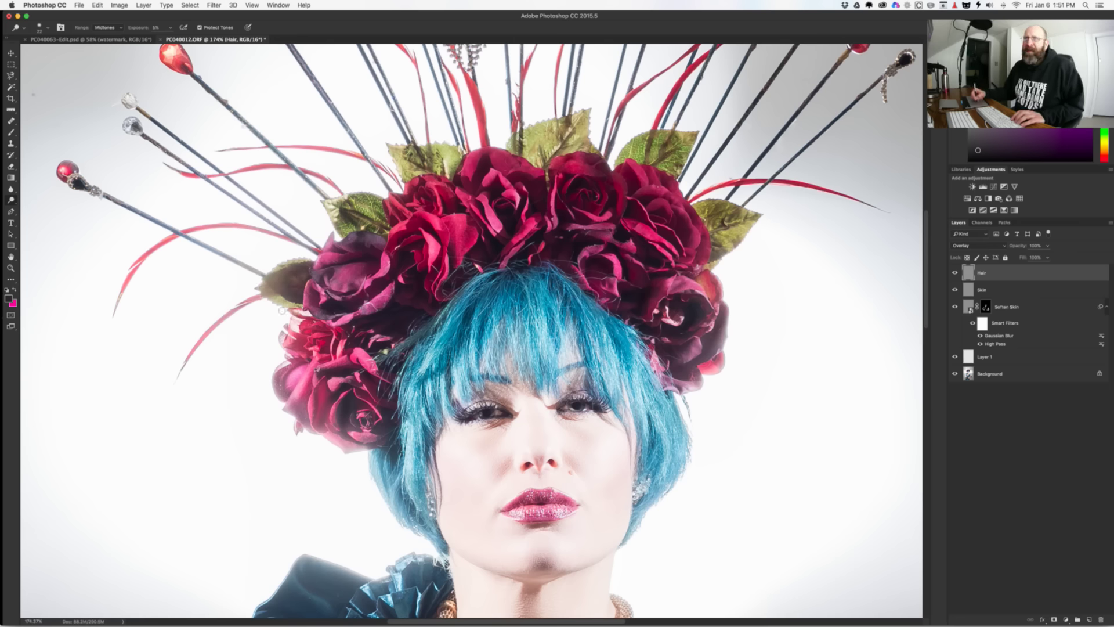
Step: Toggle the Hair layer's visibility repeatedly to compare the hair and floral headpiece with and without dodging
key("super+1")
key("super+comma")
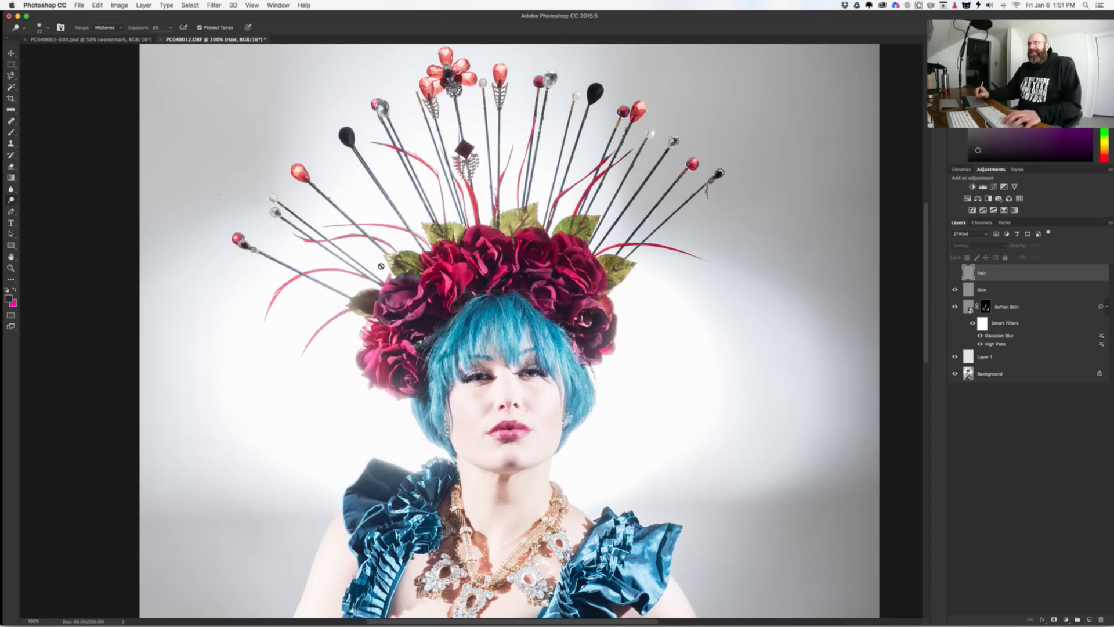
key("super+comma")
key("super+comma")
key("super+comma")
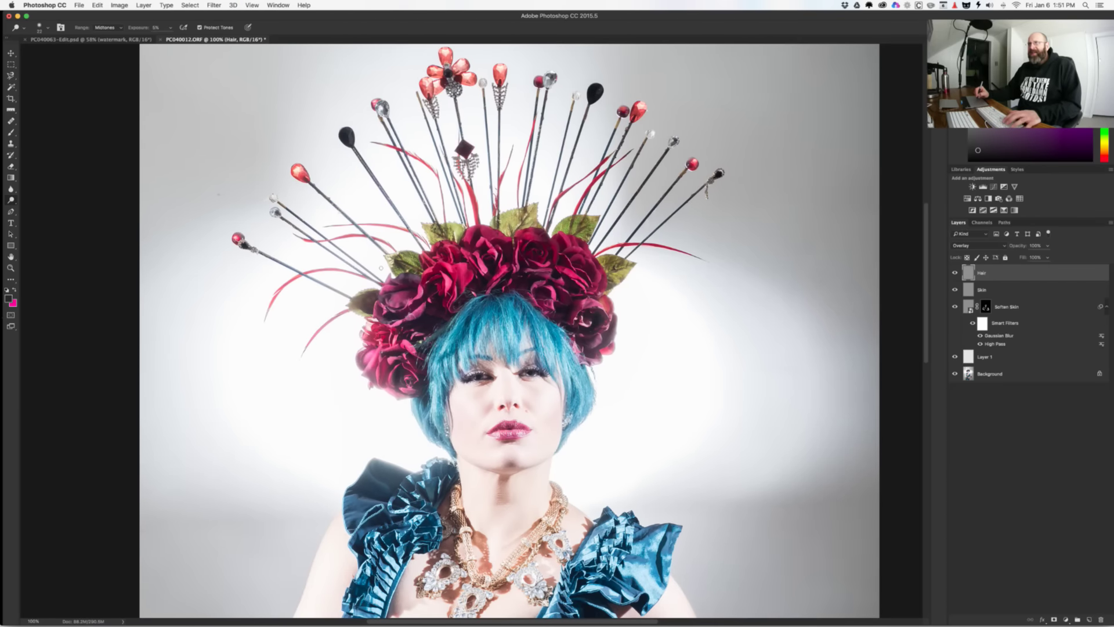
key("super+comma")
key("super+comma")
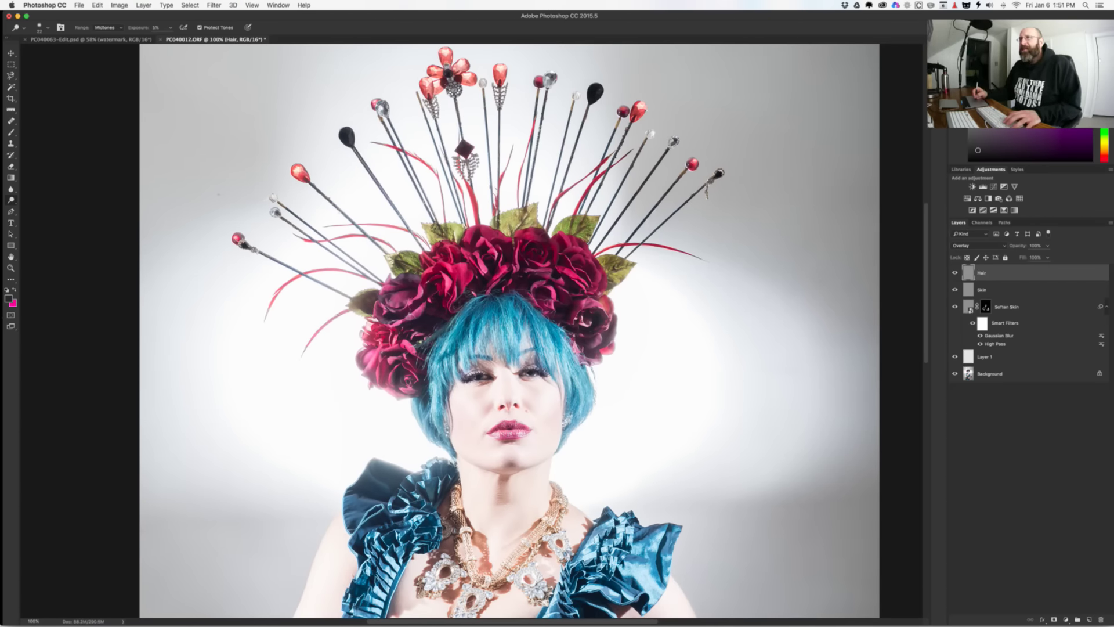
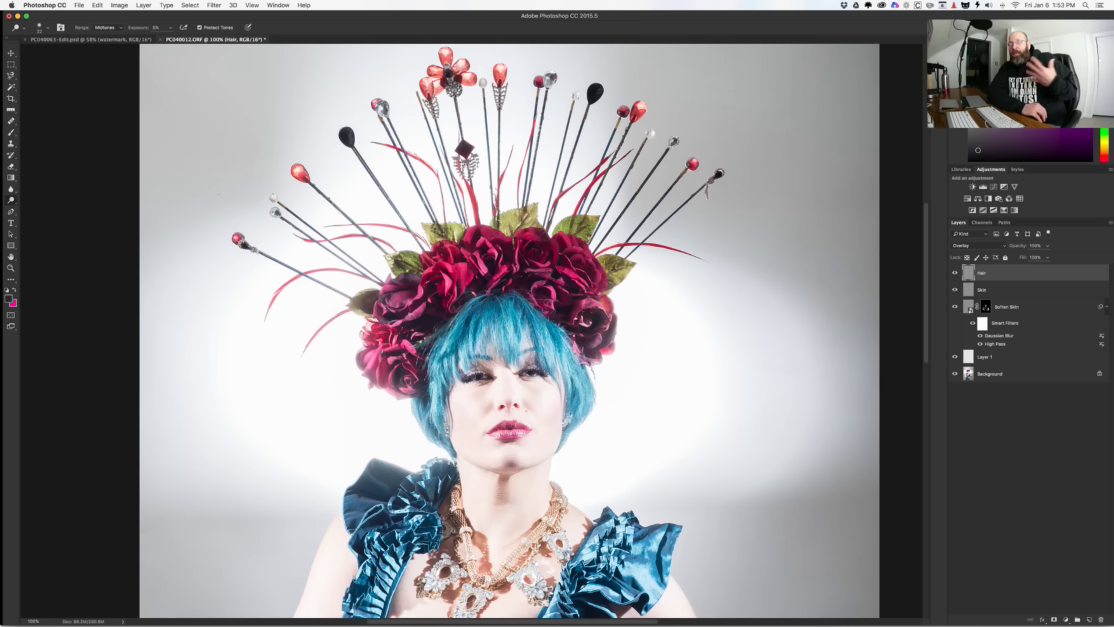
scroll(472, 300, "up", 4)
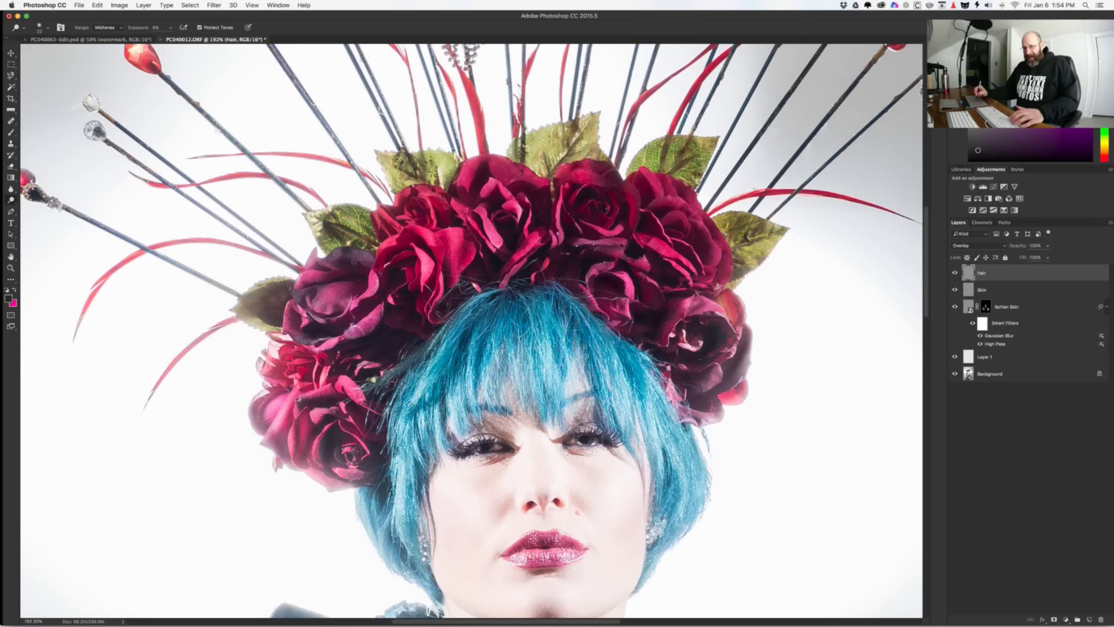
key("super+1")
key("super+comma")
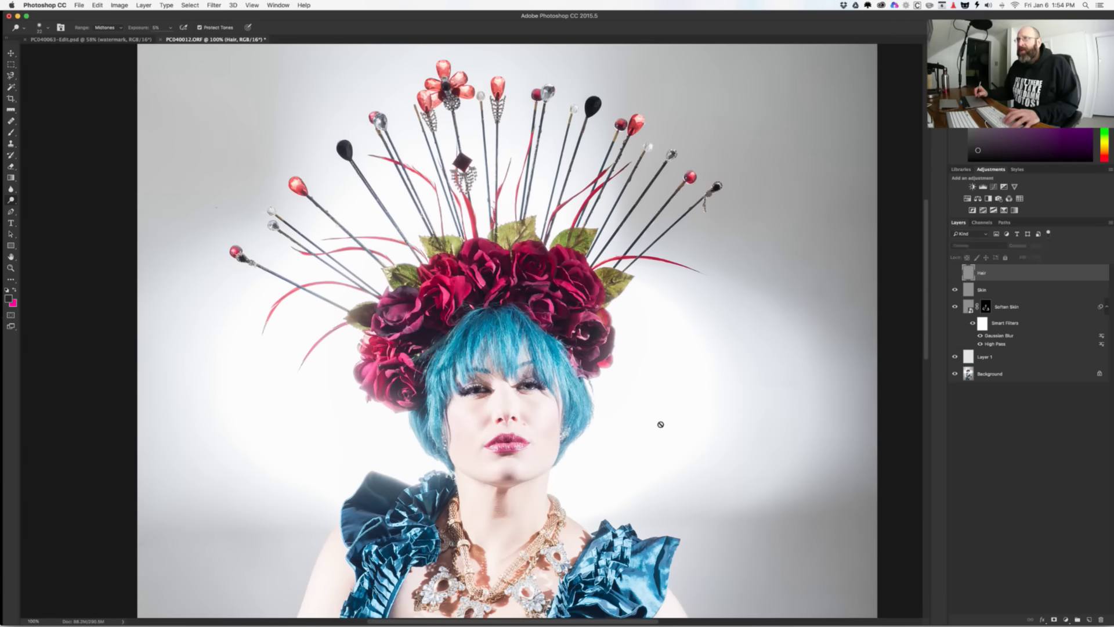
key("super+comma")
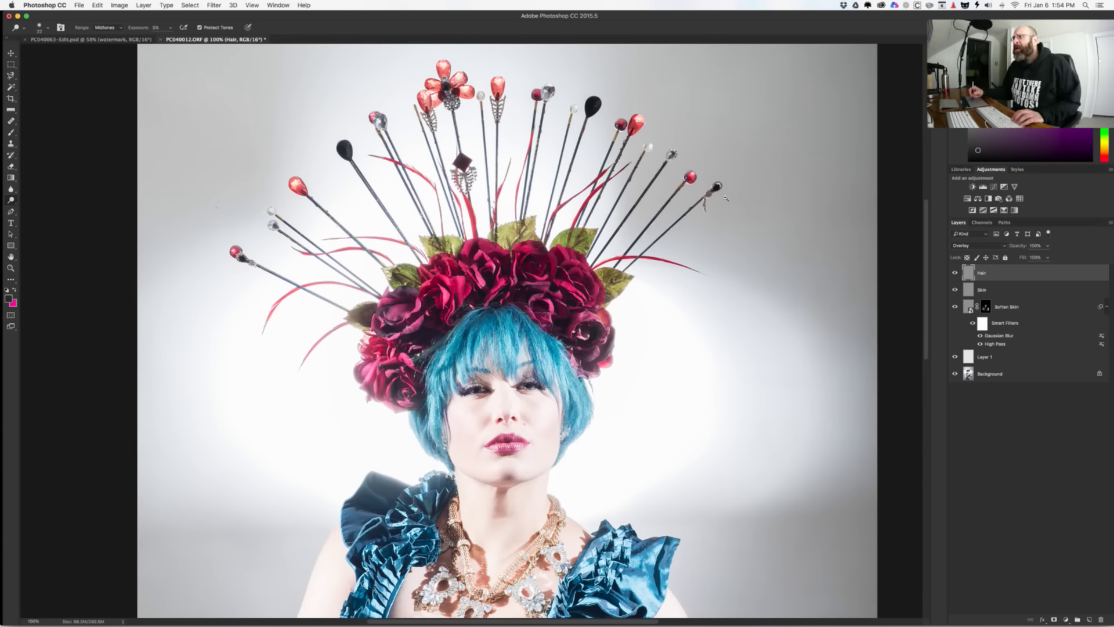
Step: Dodge the gems and beads on the pins along the right side of the headpiece using a smaller brush
scroll(725, 198, "up", 10)
scroll(693, 238, "up", 2)
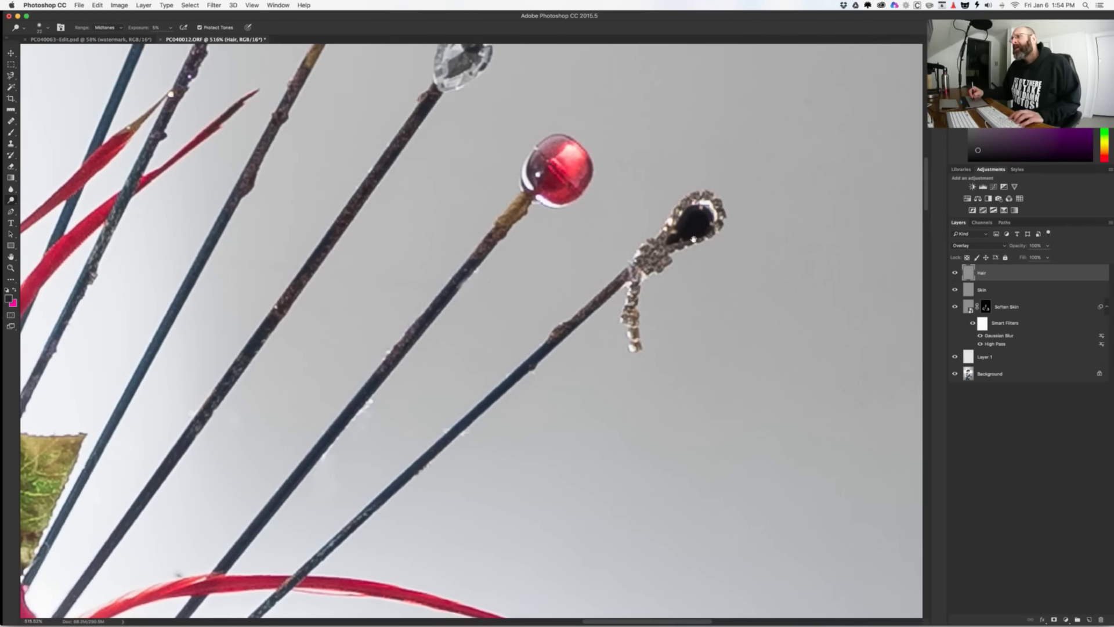
scroll(693, 238, "up", 2)
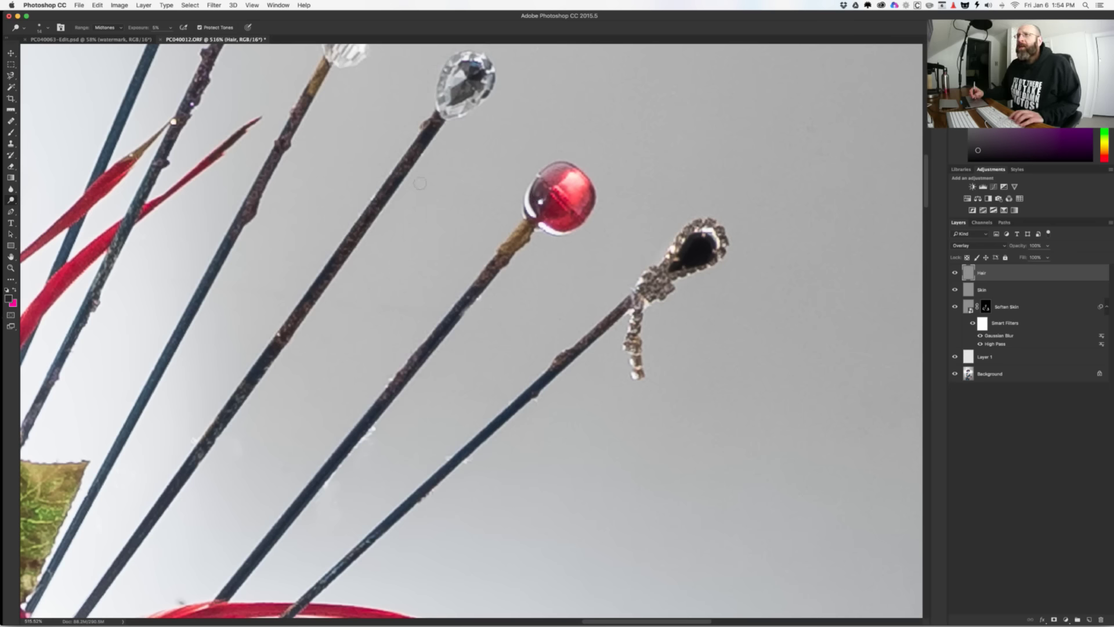
scroll(420, 184, "up", 5)
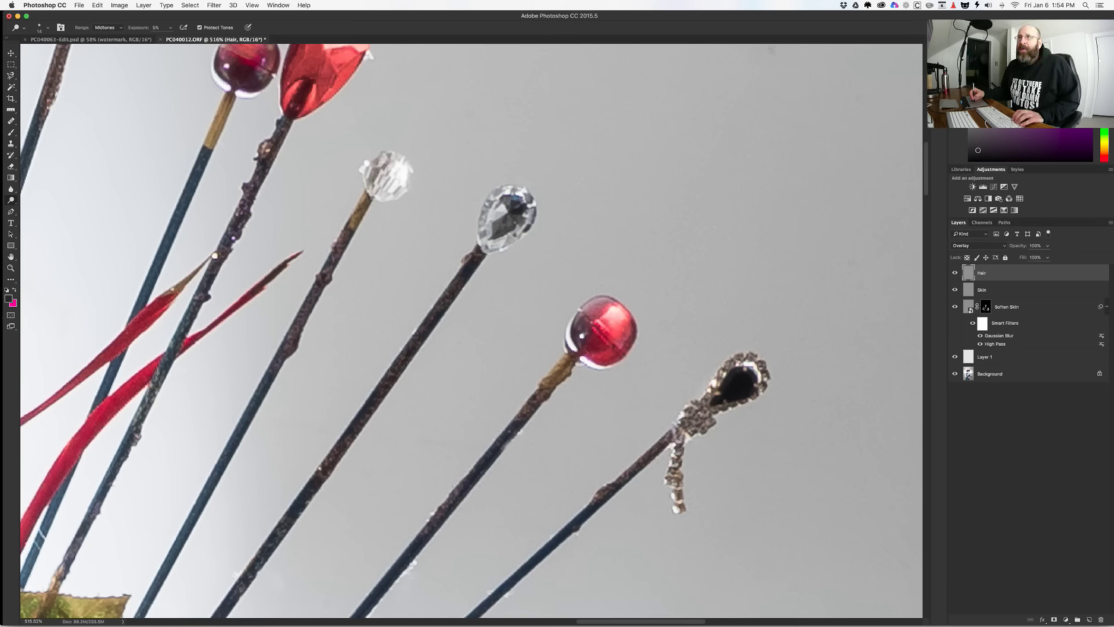
scroll(312, 168, "up", 3)
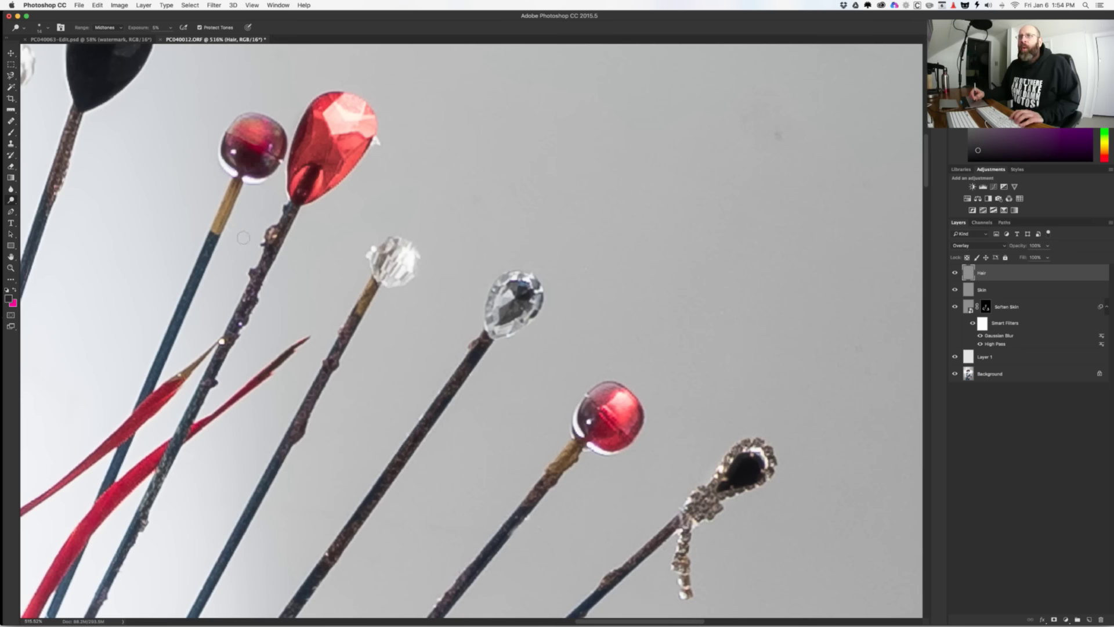
scroll(244, 237, "up", 4)
scroll(244, 237, "left", 4)
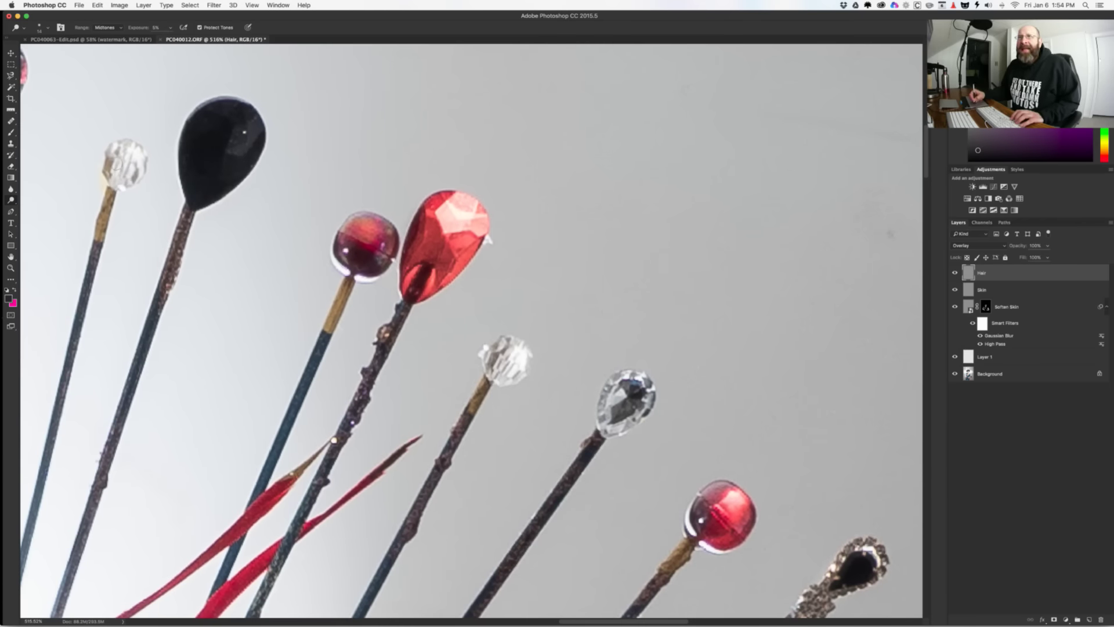
Step: Dodge the central headpiece jewels, including the crystal beads, red teardrop gem, flower ornament and dark red square stone
left_click_drag(108, 185, 523, 312)
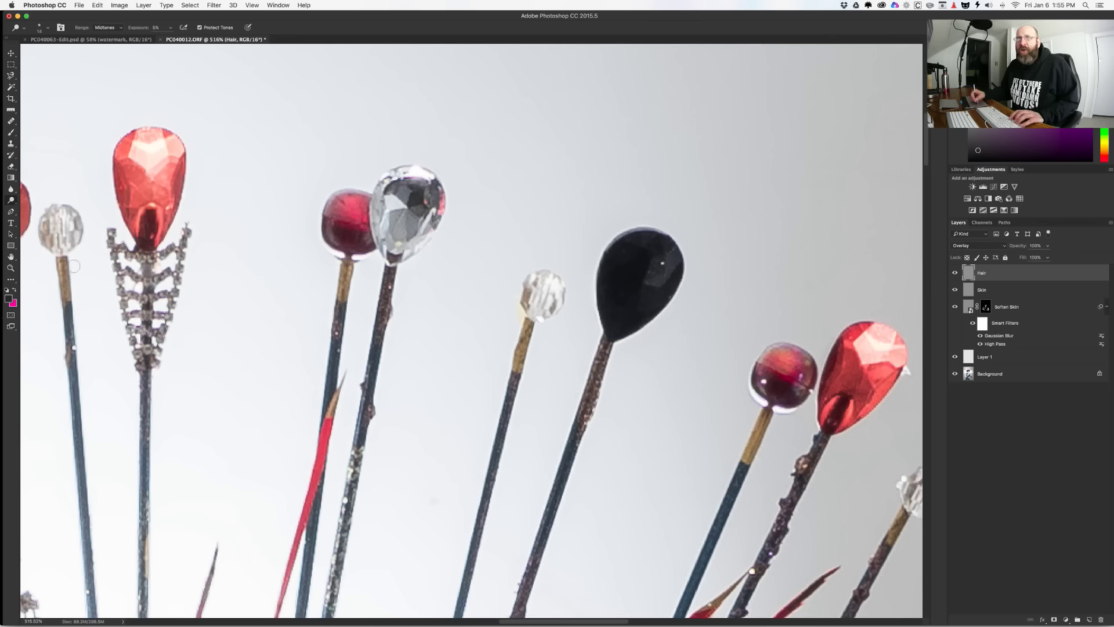
left_click_drag(61, 258, 274, 258)
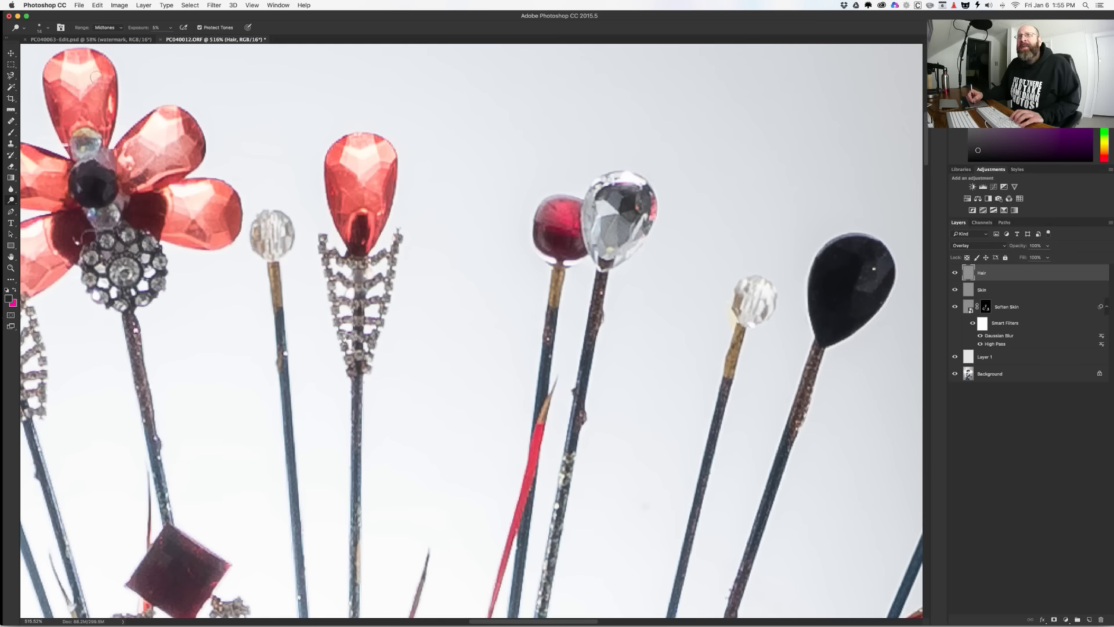
left_click_drag(66, 78, 187, 53)
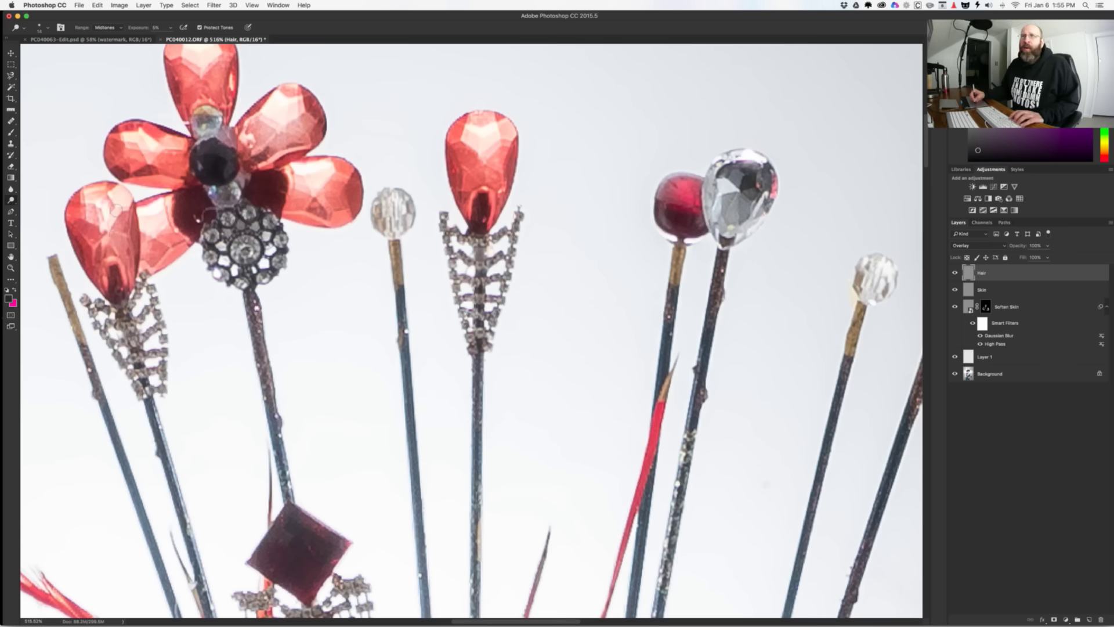
left_click_drag(110, 361, 207, 338)
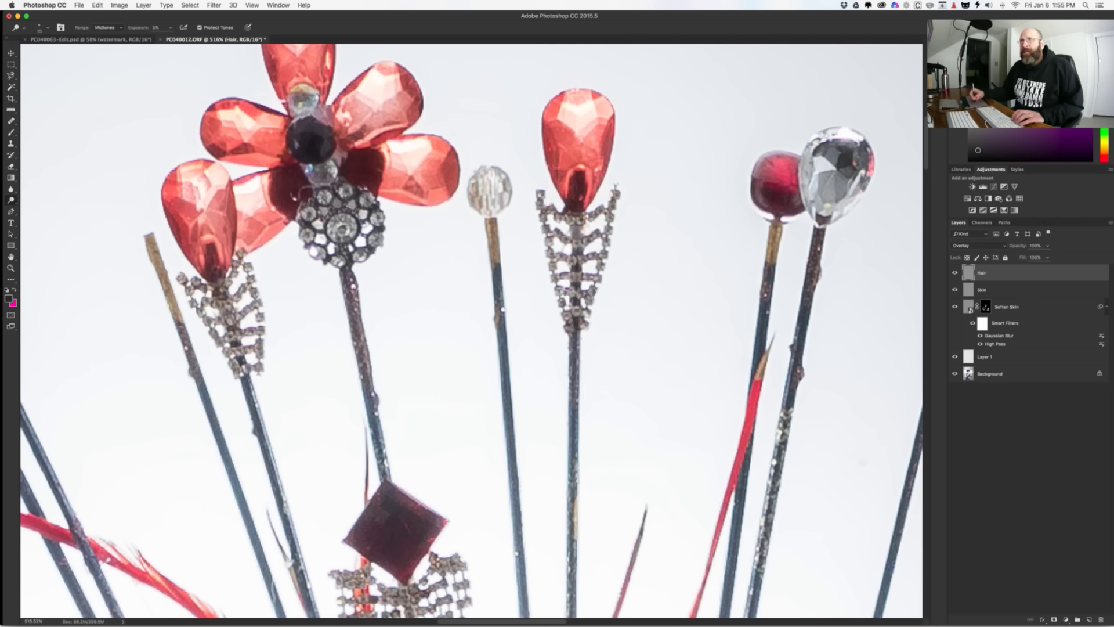
scroll(267, 344, "down", 5)
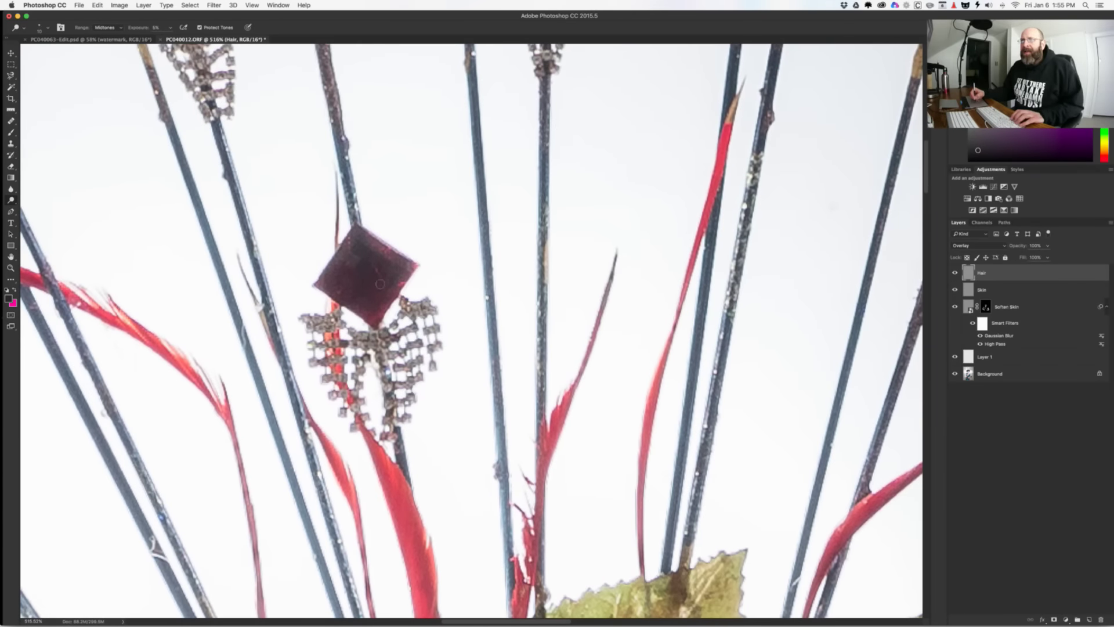
Step: Dodge the black, red and clear gems on the pins along the left side of the headpiece
scroll(364, 279, "down", 5)
scroll(81, 256, "up", 5)
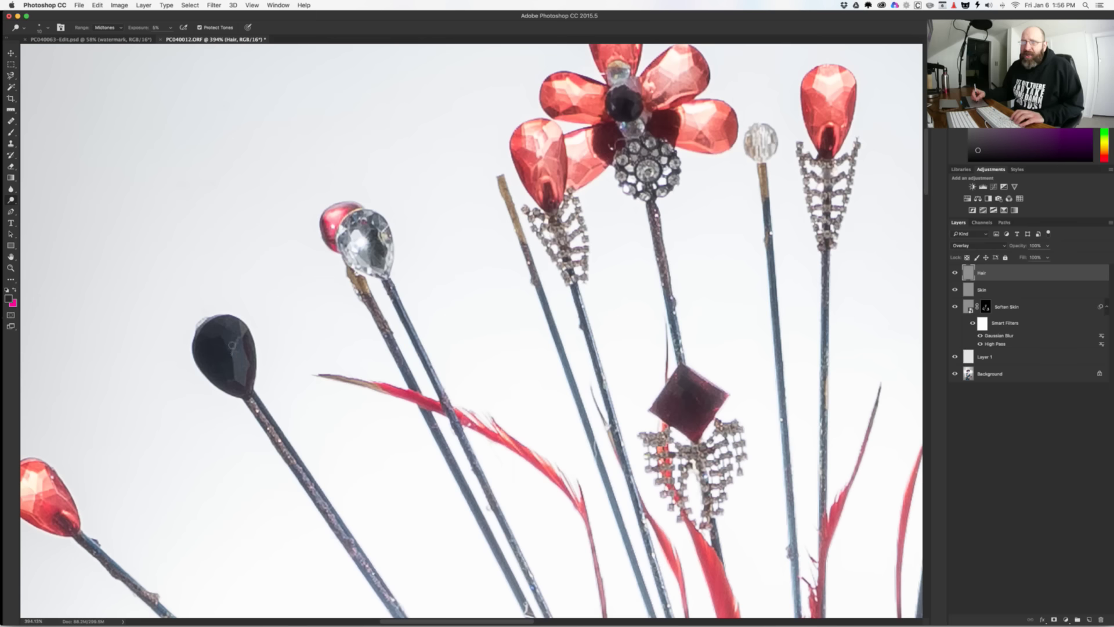
mouse_move(217, 366)
left_mouse_down()
mouse_move(220, 380)
mouse_move(406, 139)
left_mouse_up()
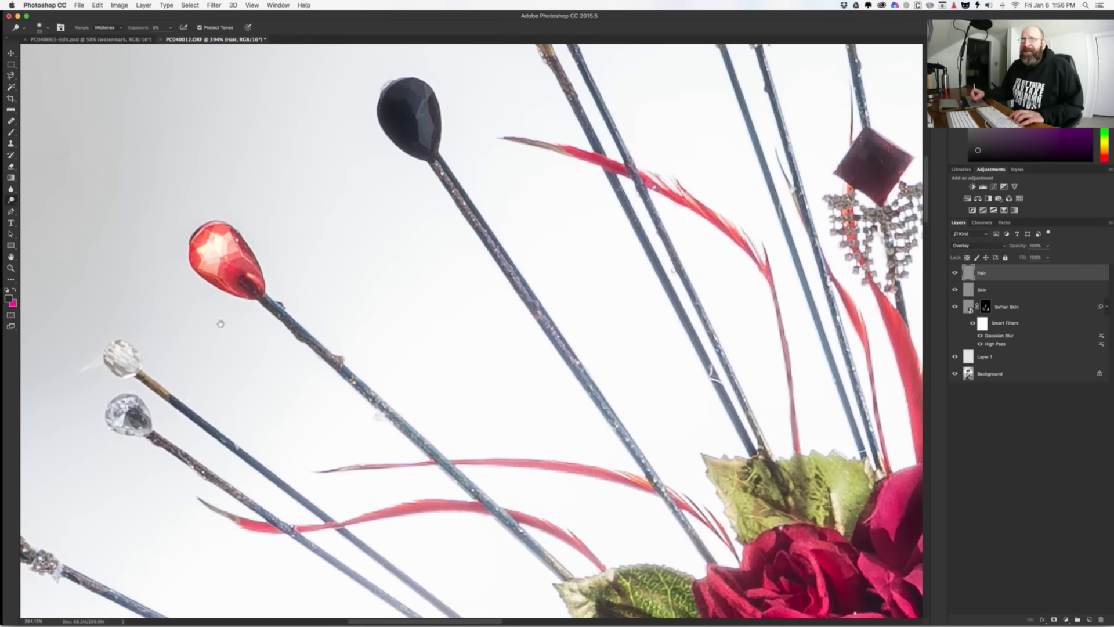
scroll(209, 279, "down", 5)
scroll(209, 279, "left", 5)
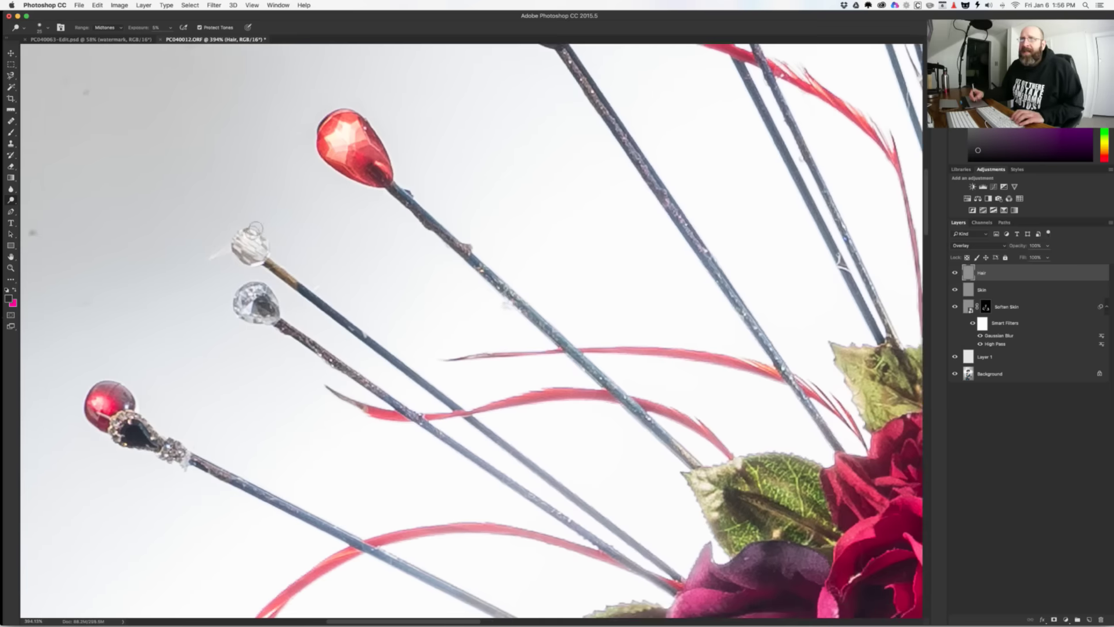
scroll(192, 225, "up", 2)
scroll(191, 226, "left", 4)
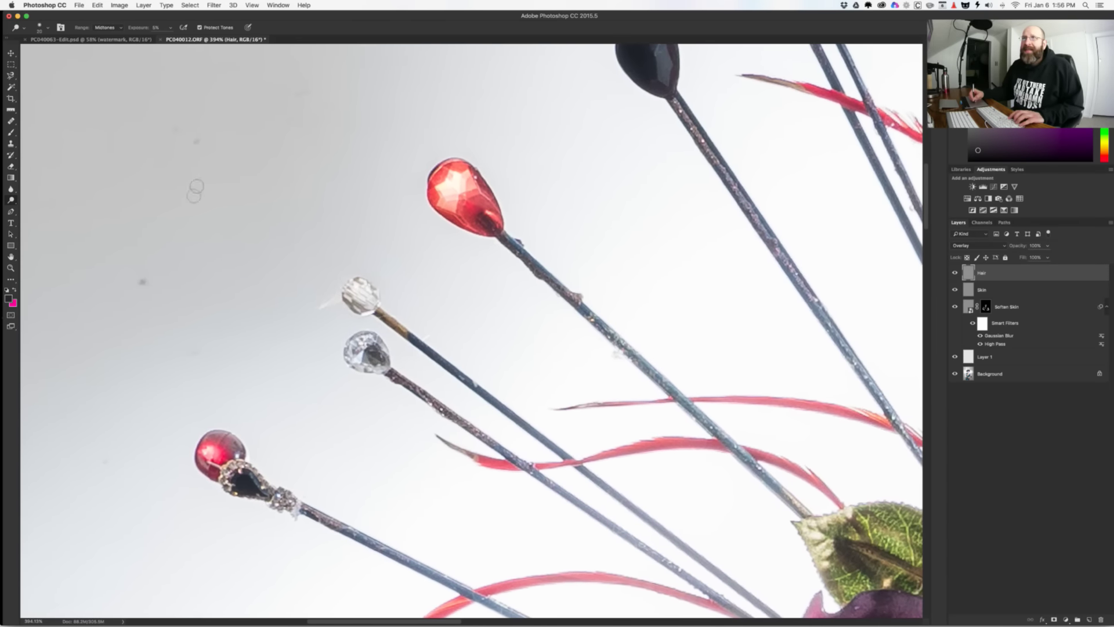
scroll(256, 261, "down", 2)
scroll(256, 262, "right", 4)
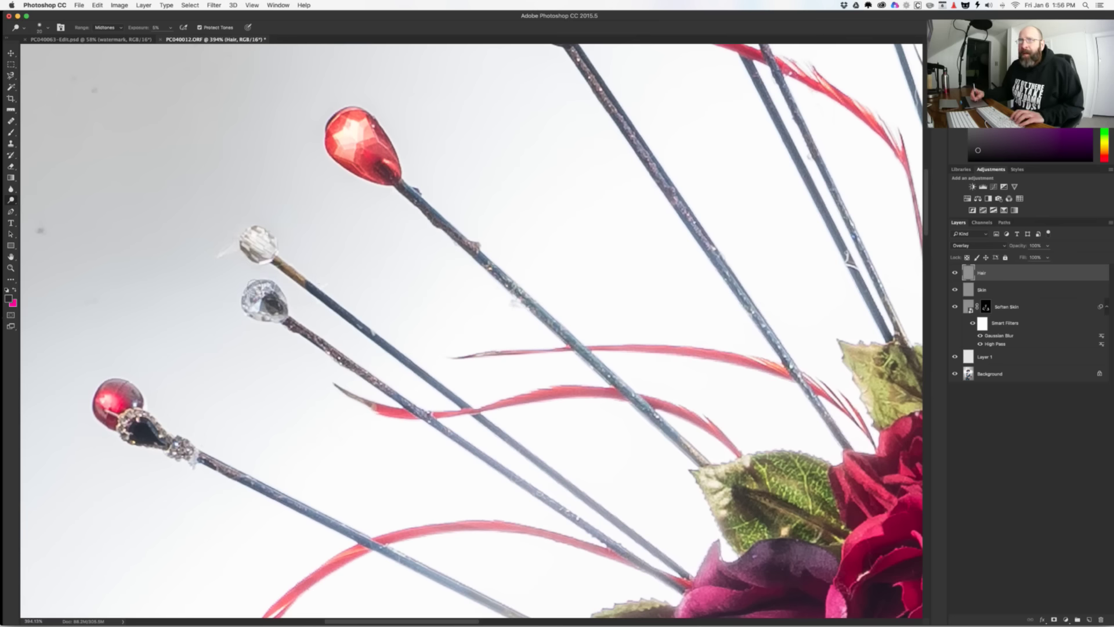
scroll(251, 287, "down", 3)
scroll(251, 287, "left", 4)
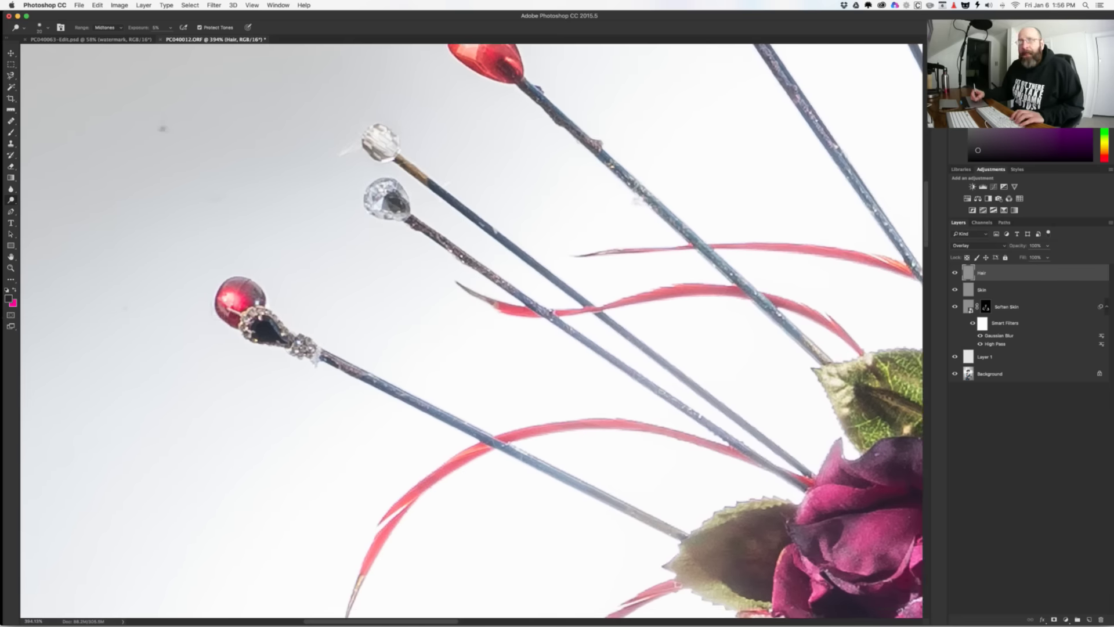
left_click_drag(344, 405, 356, 282)
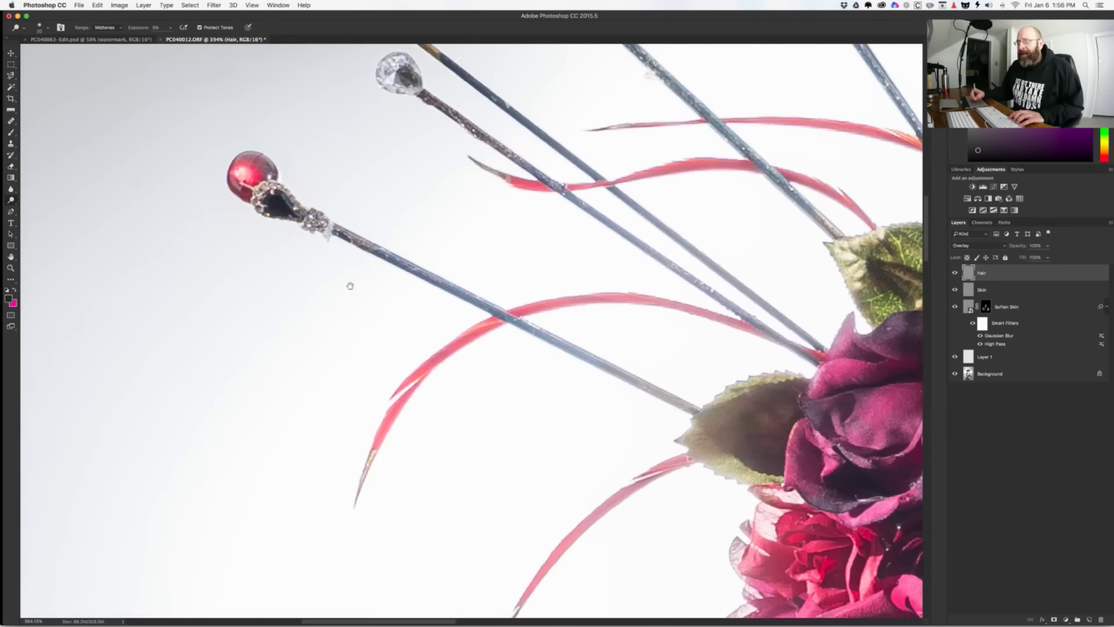
scroll(356, 282, "down", 3)
scroll(355, 282, "right", 1)
Step: Compare the whole portrait with the Hair layer hidden and shown
key("super+0")
key("super+comma")
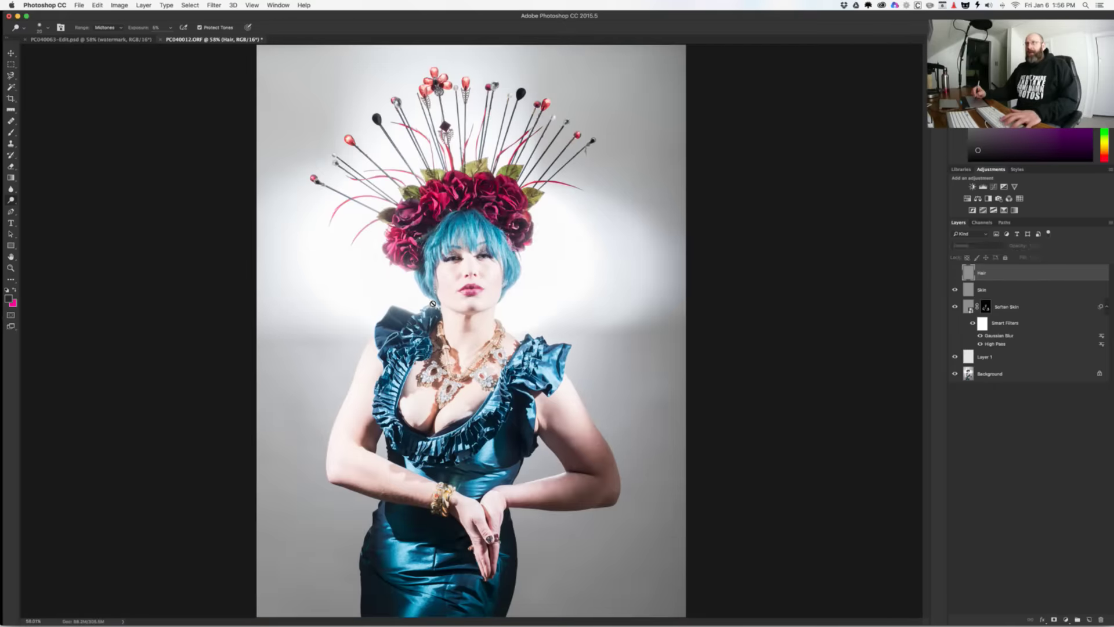
key("alt+shift+o")
key("super+comma")
key("super+comma")
key("super+comma")
key("super+comma")
key("super+comma")
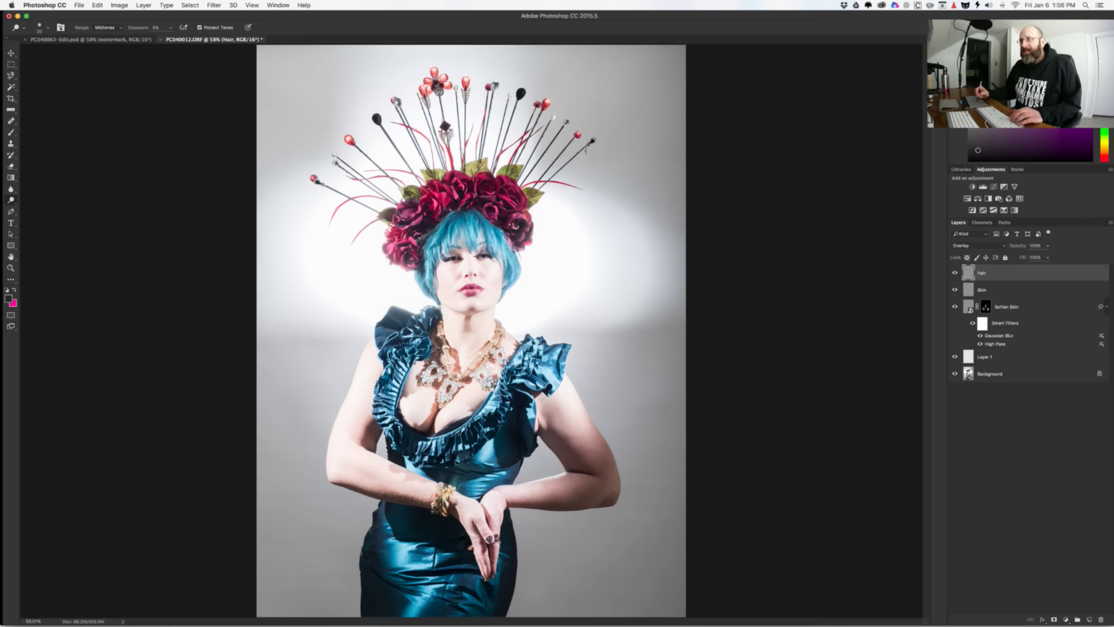
Step: Dodge the highlights in the pleated ruffles and satin bodice of the blue dress on the Hair layer
left_click_drag(473, 485, 526, 317)
left_click_drag(527, 318, 541, 318)
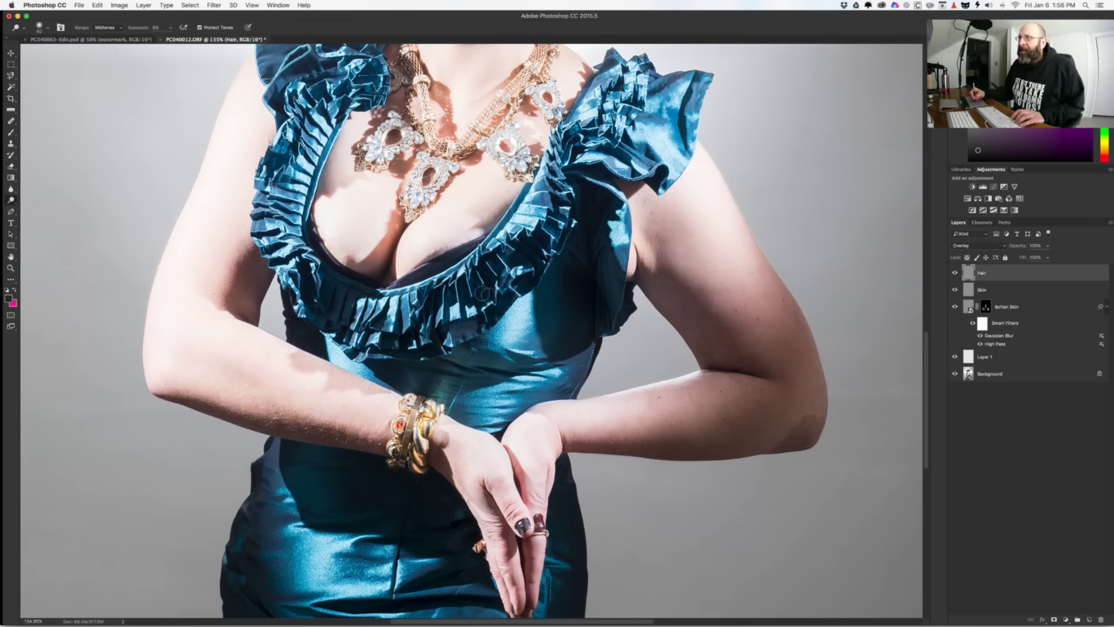
mouse_move(461, 285)
left_mouse_down()
mouse_move(421, 311)
mouse_move(426, 363)
mouse_move(461, 296)
mouse_move(482, 304)
mouse_move(456, 298)
left_mouse_up()
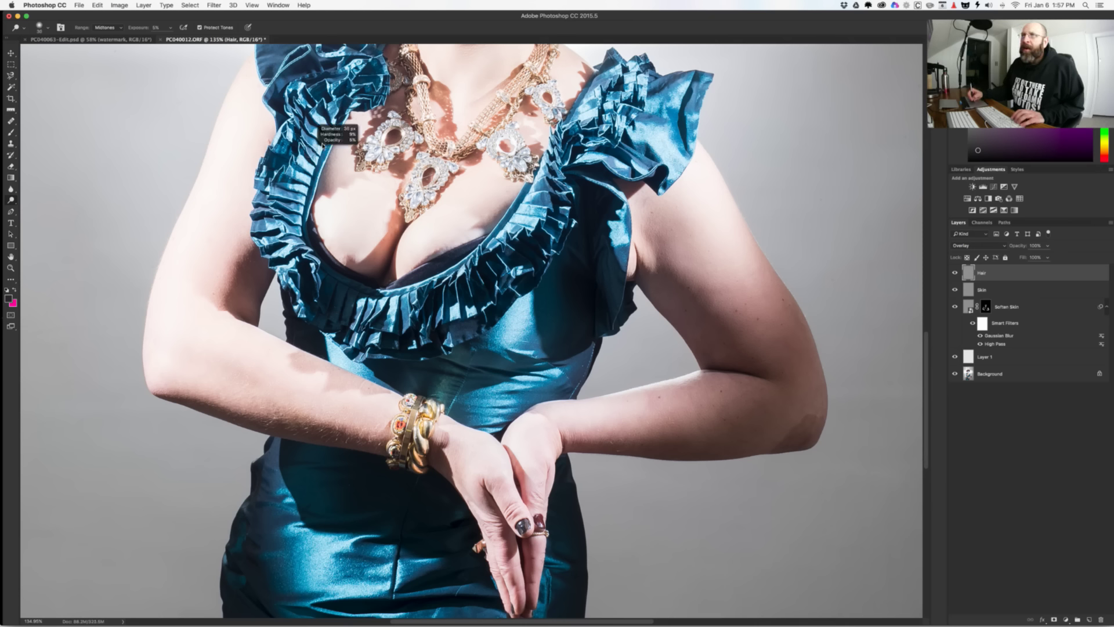
mouse_move(302, 166)
left_mouse_down()
mouse_move(314, 163)
mouse_move(293, 165)
left_mouse_up()
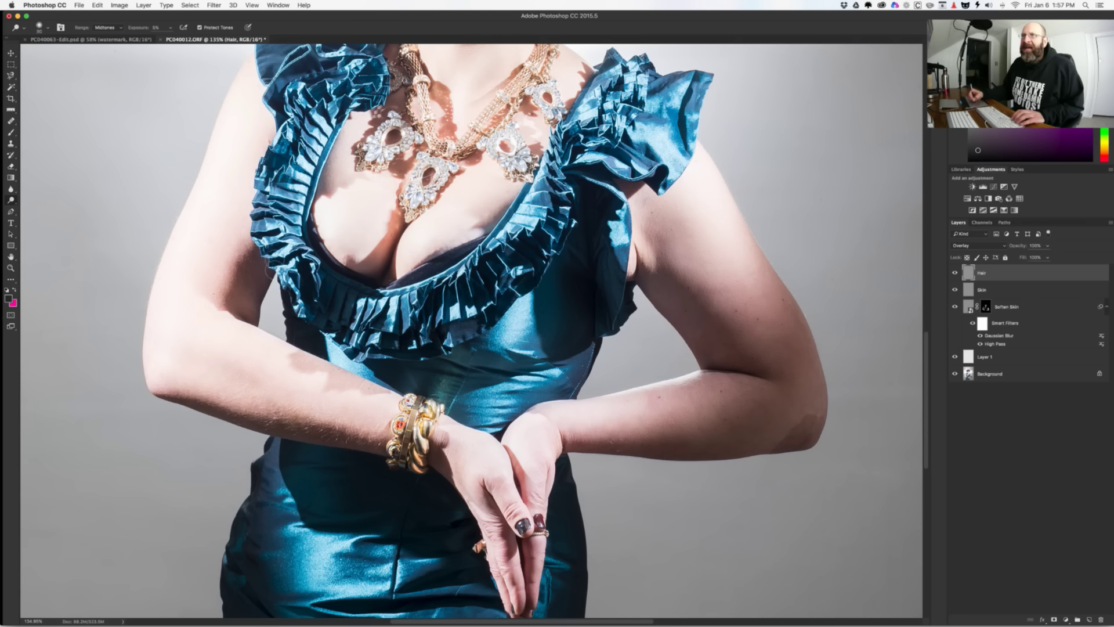
Step: Dodge the satin highlights on the skirt below the hands with a larger brush
left_click_drag(361, 504, 392, 469)
key("super+0")
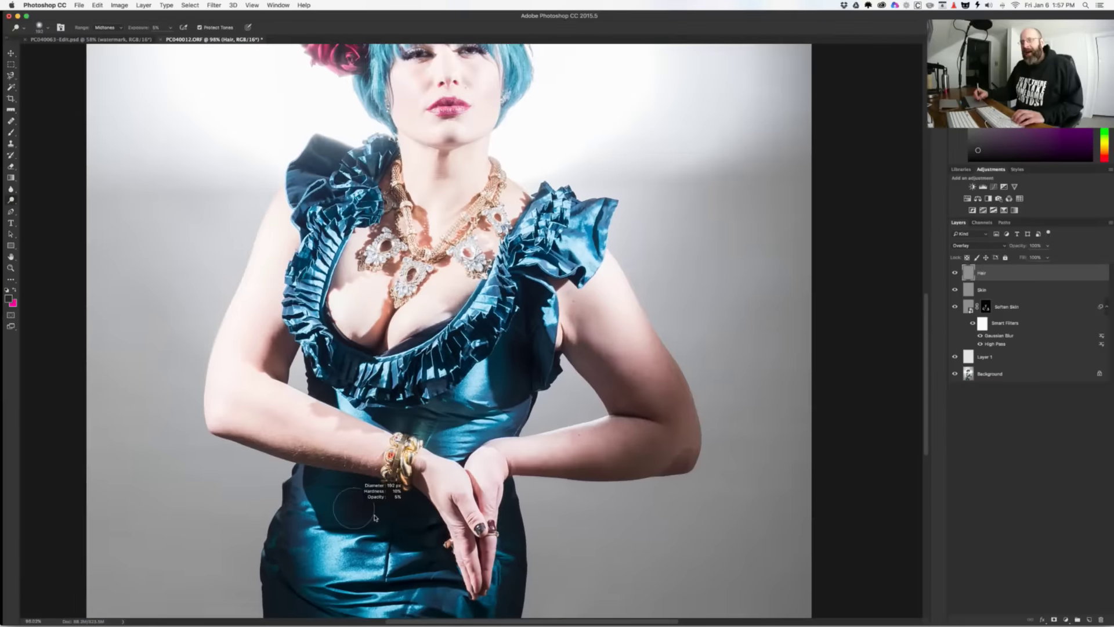
mouse_move(303, 547)
left_mouse_down()
mouse_move(349, 552)
mouse_move(277, 541)
mouse_move(337, 561)
left_mouse_up()
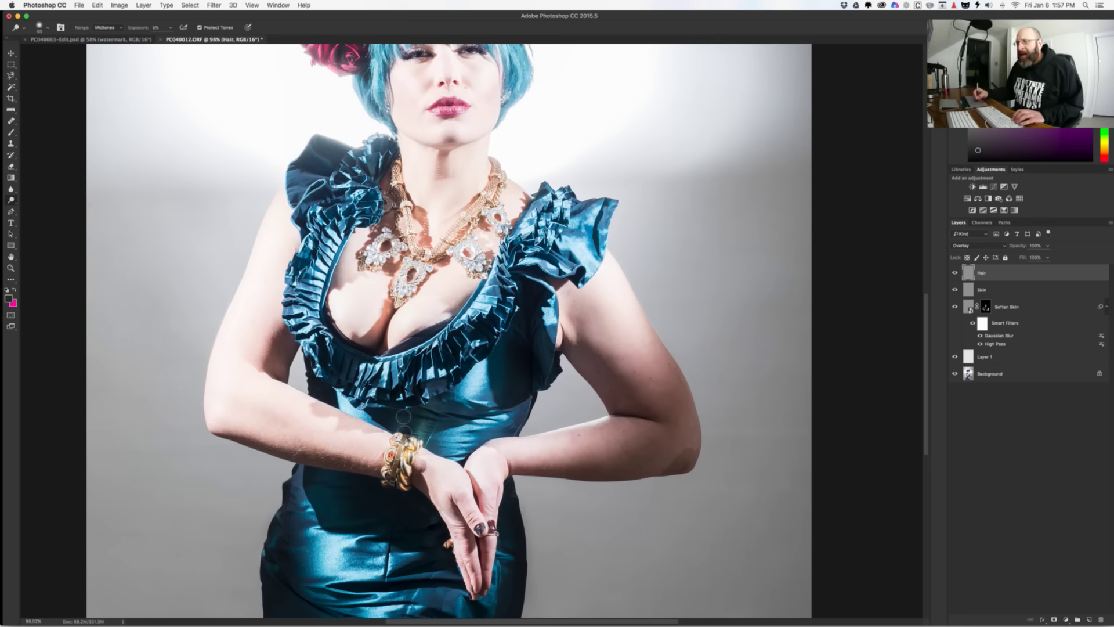
key("super+0")
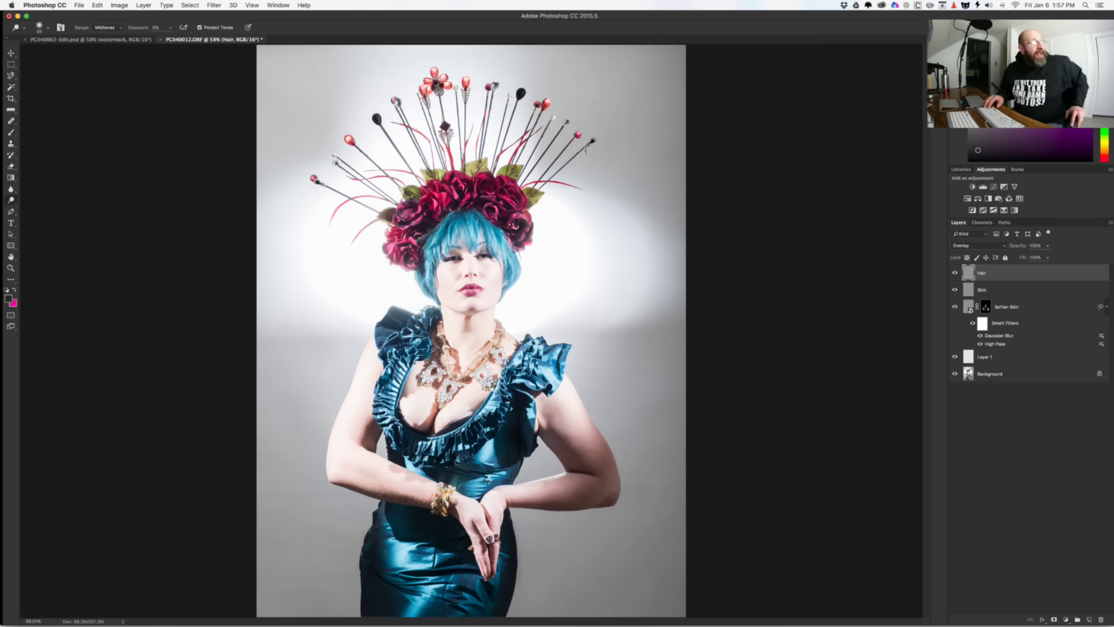
Step: Add sharpen details, Brighten and Darken layers with black masks above the Hair layer, and review the Skin and Hair layers
key("F2")
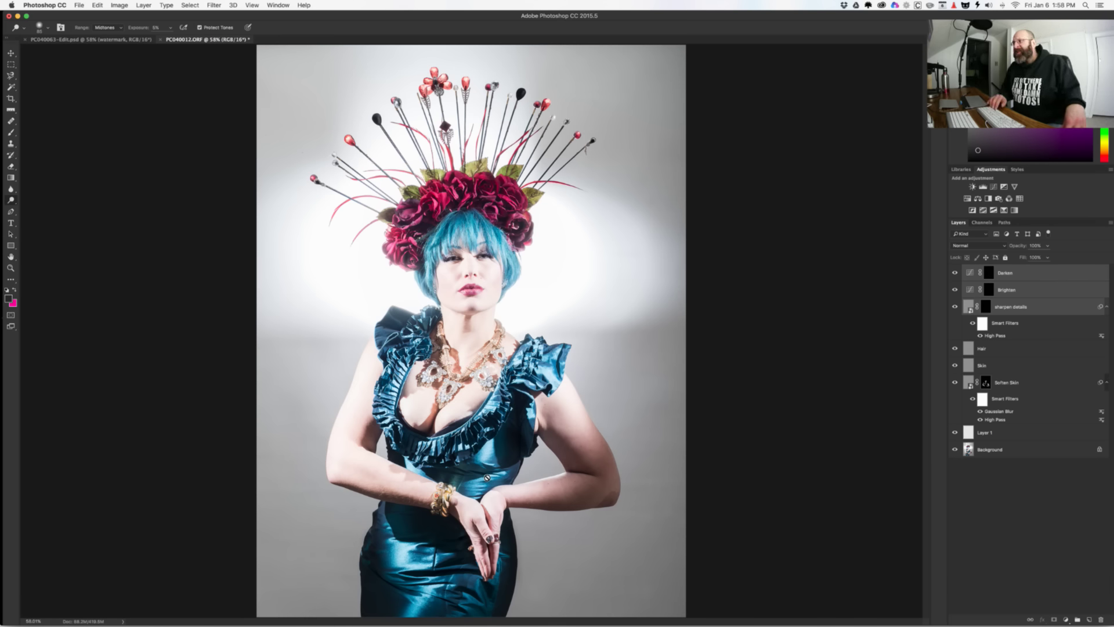
left_click(982, 365)
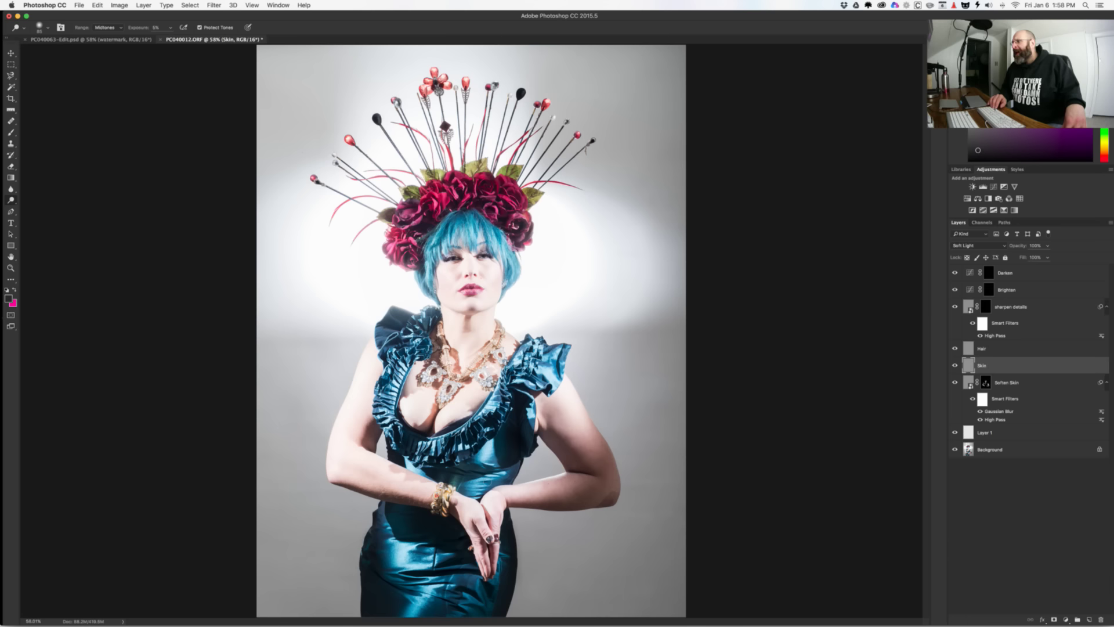
left_click(982, 348)
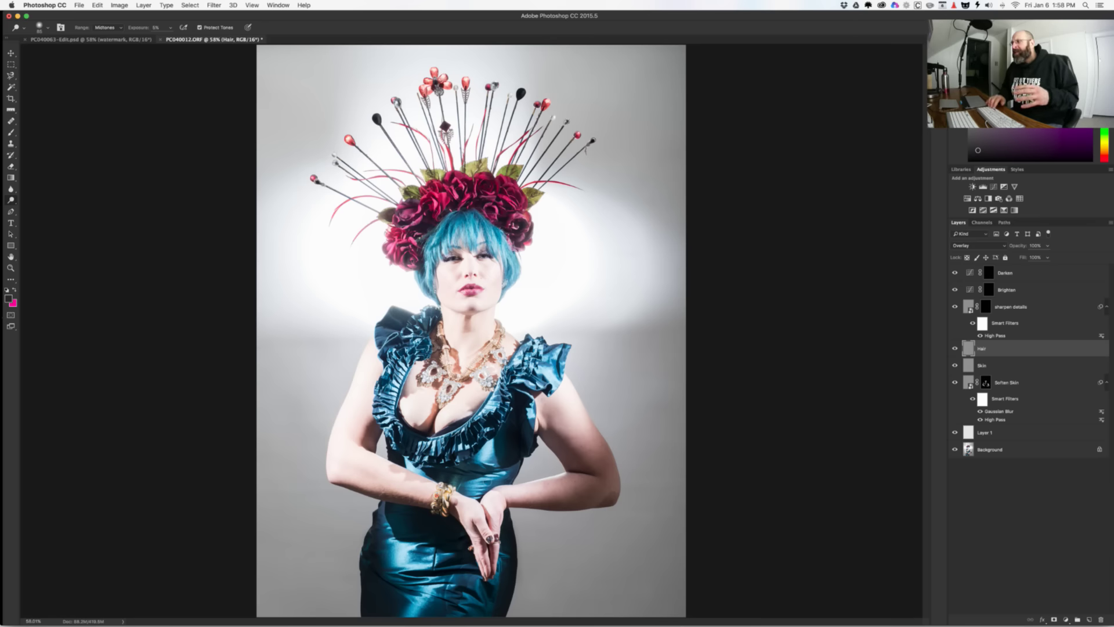
left_click(1004, 365)
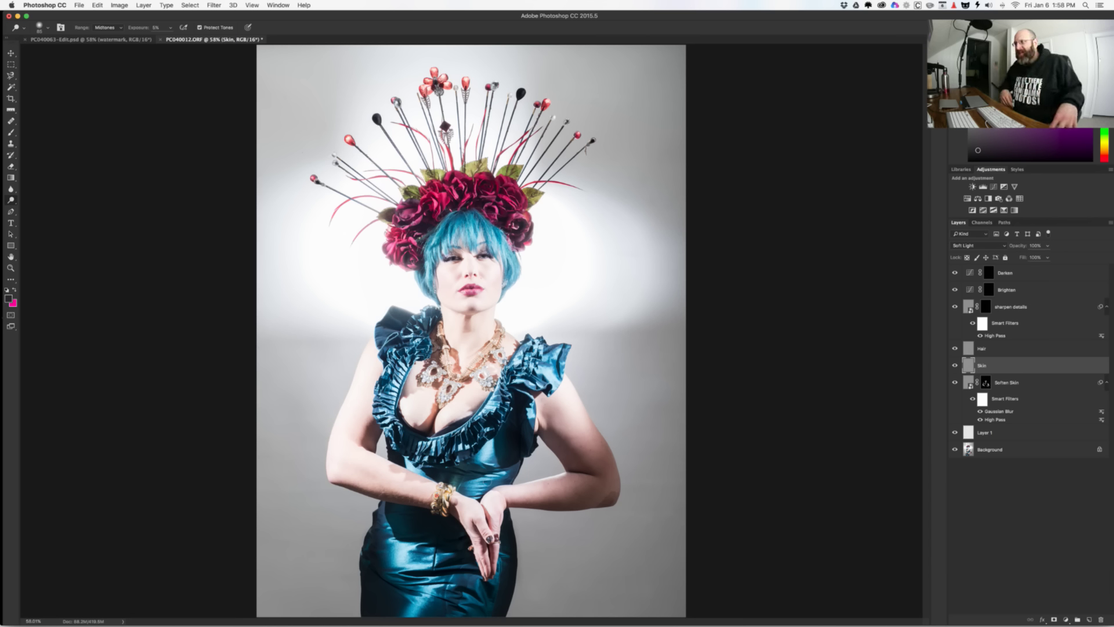
left_click(1010, 348)
Step: Paint white on the sharpen details layer's mask over the eyes and lashes to sharpen them
left_click(989, 290)
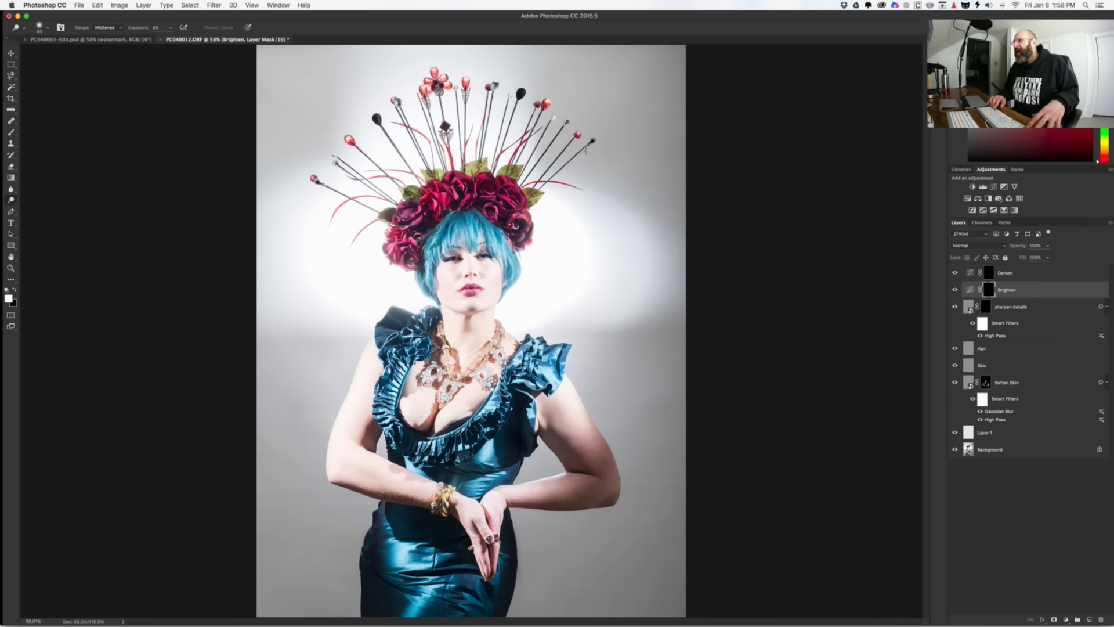
key("alt+bracketleft")
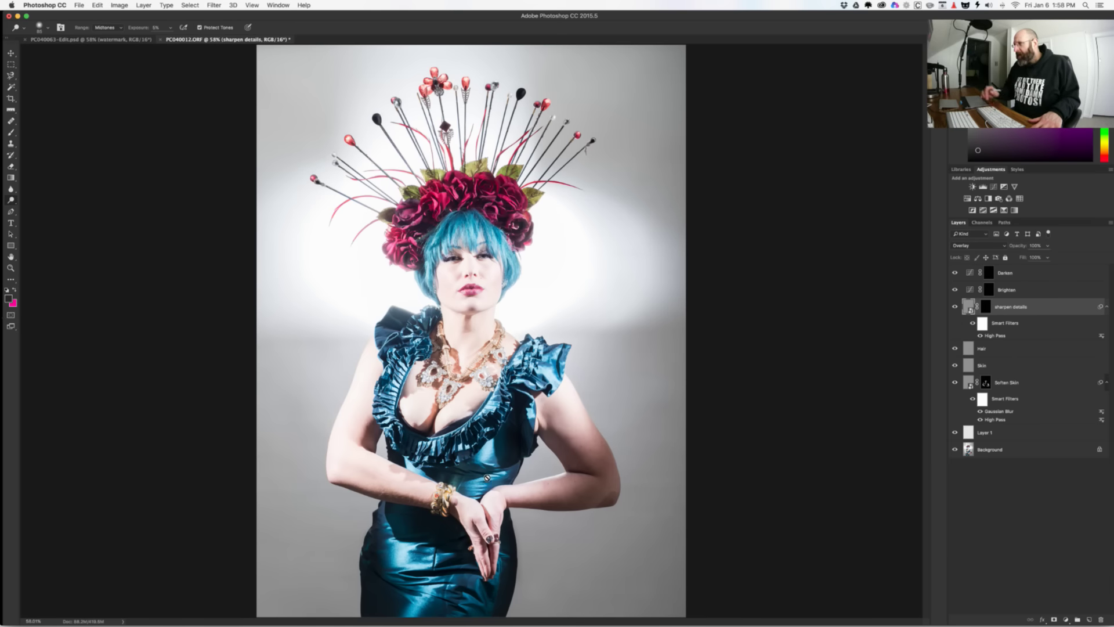
left_click(986, 307)
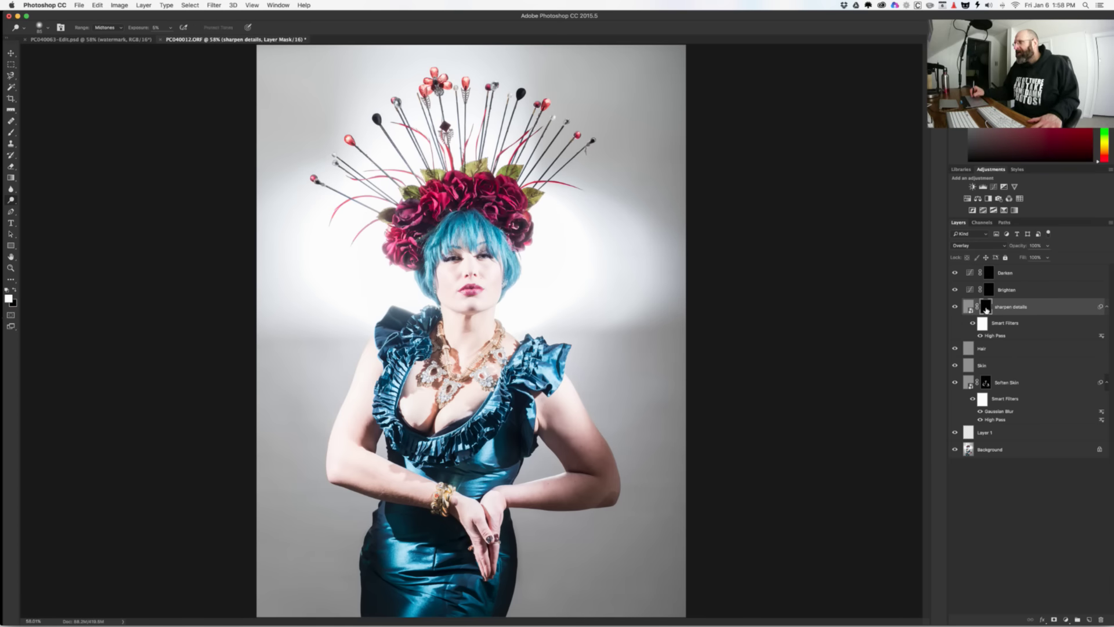
key("b")
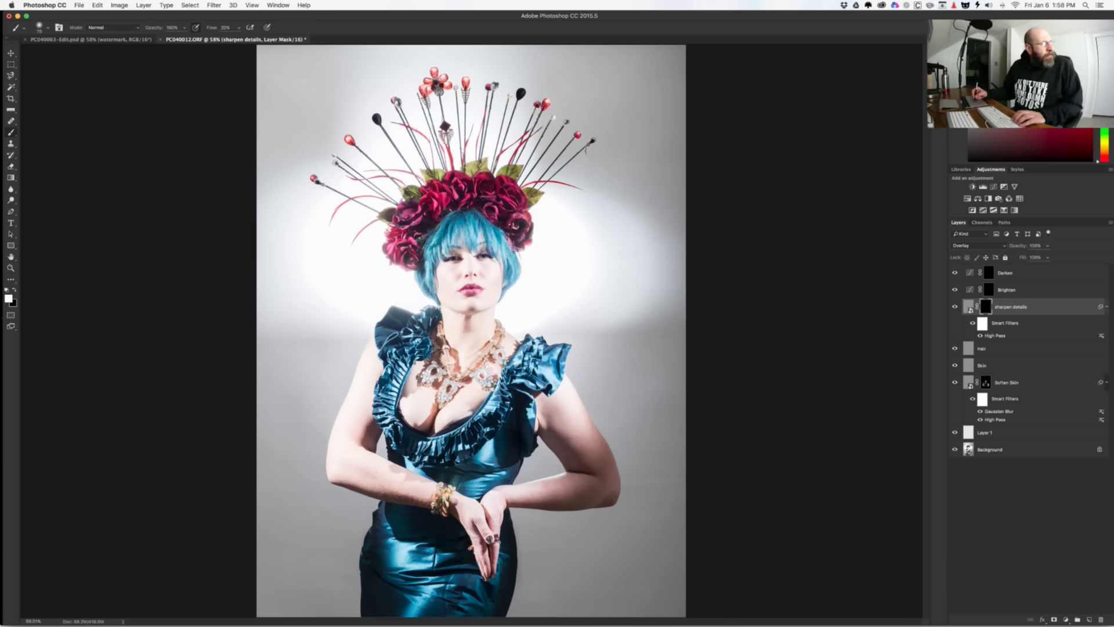
scroll(456, 269, "up", 5)
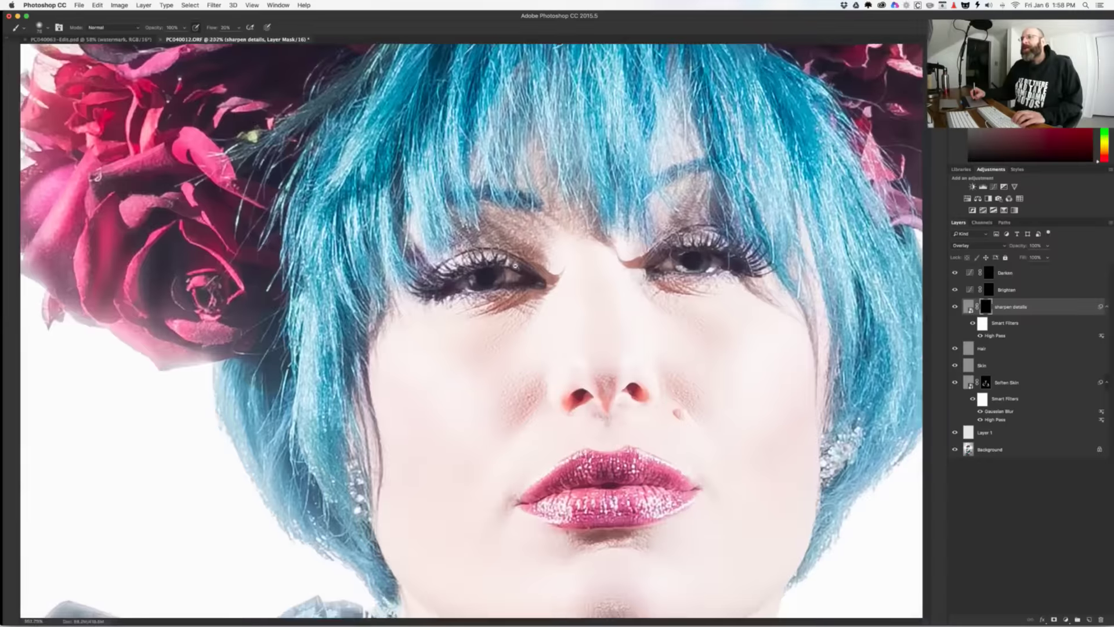
left_click_drag(497, 274, 478, 276)
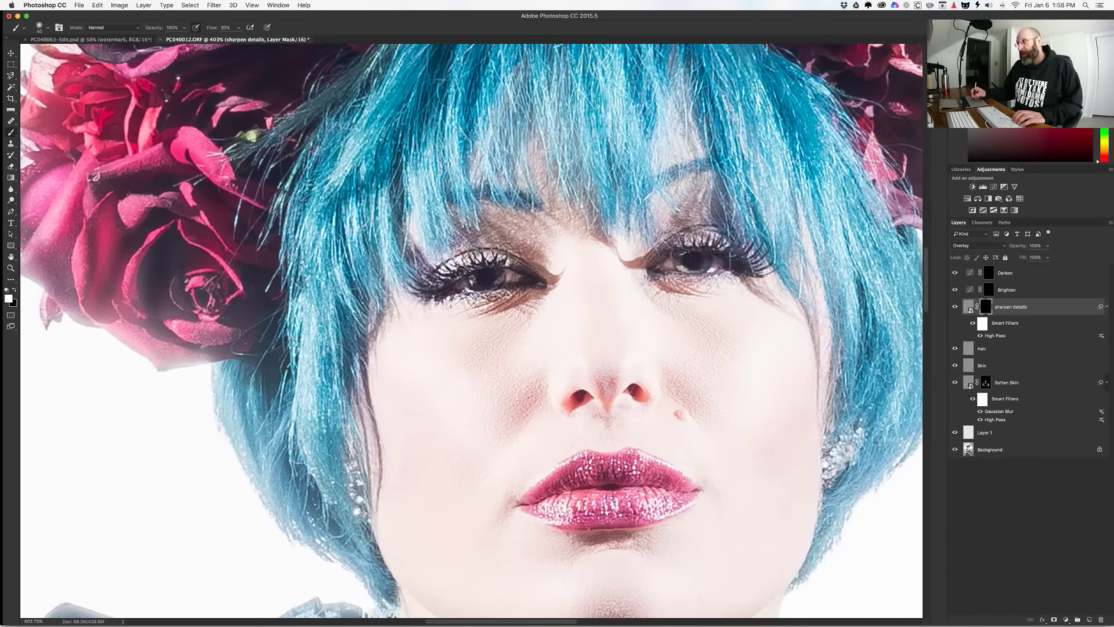
left_click_drag(640, 318, 658, 163)
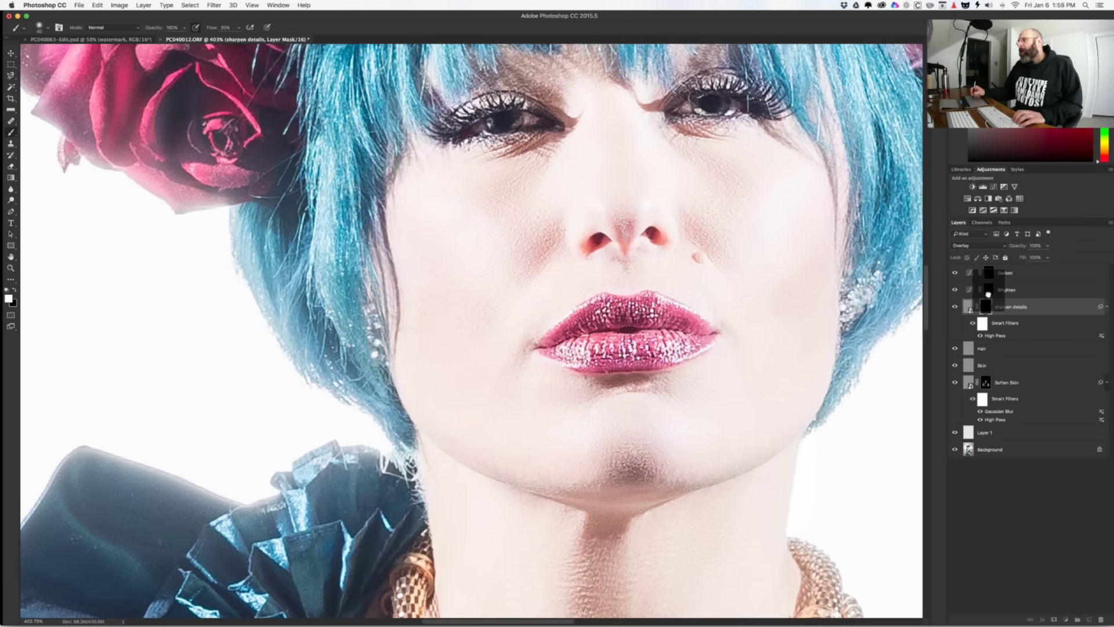
Step: Brighten the iris of the eye on the image's left through the Brighten layer's mask, and select the Darken layer's mask
left_click(994, 289)
left_click_drag(503, 121, 509, 121)
scroll(497, 126, "up", 2)
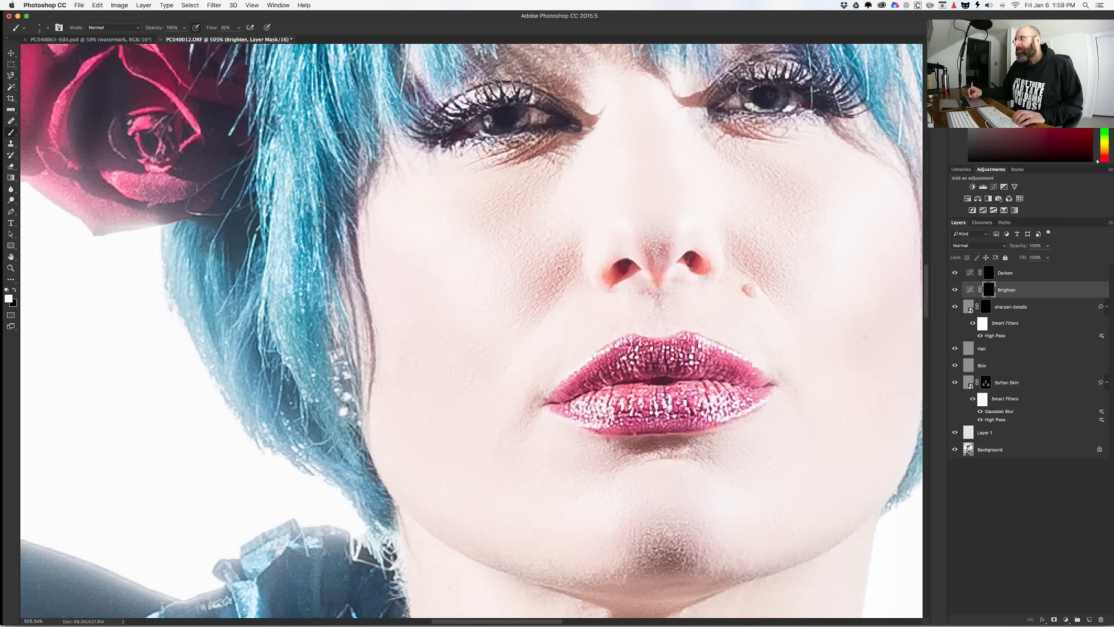
key("alt+bracketright")
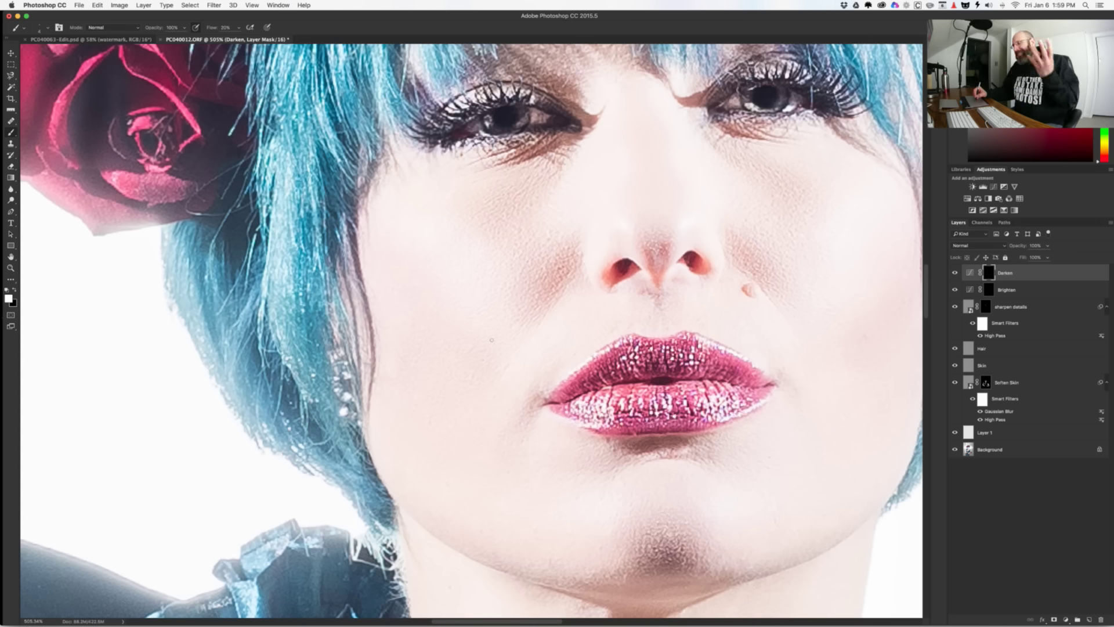
key("super+1")
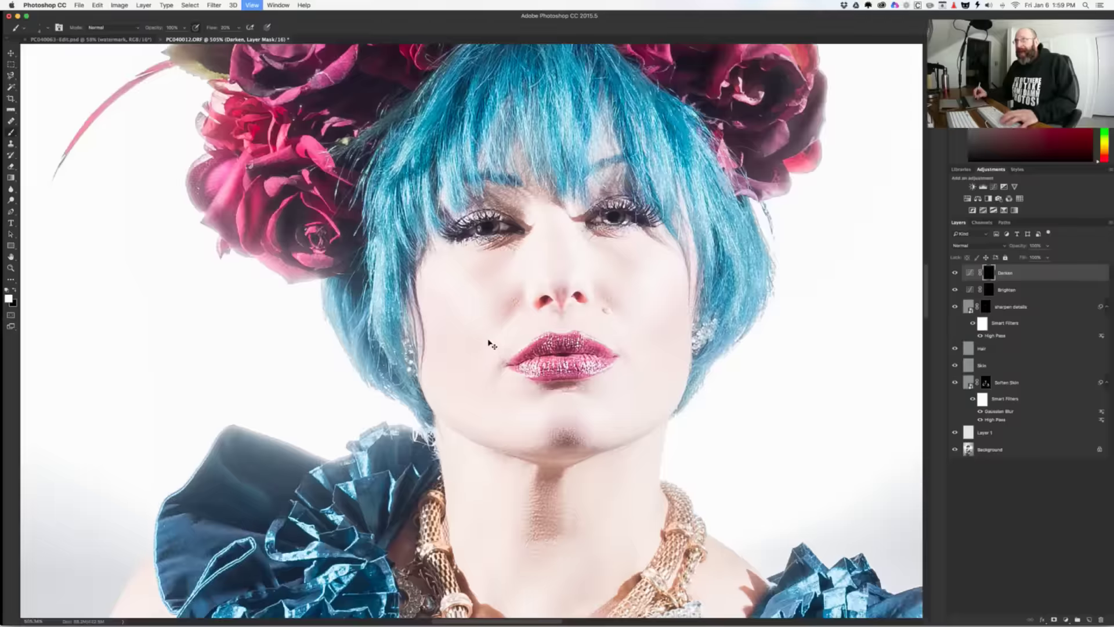
key("super+0")
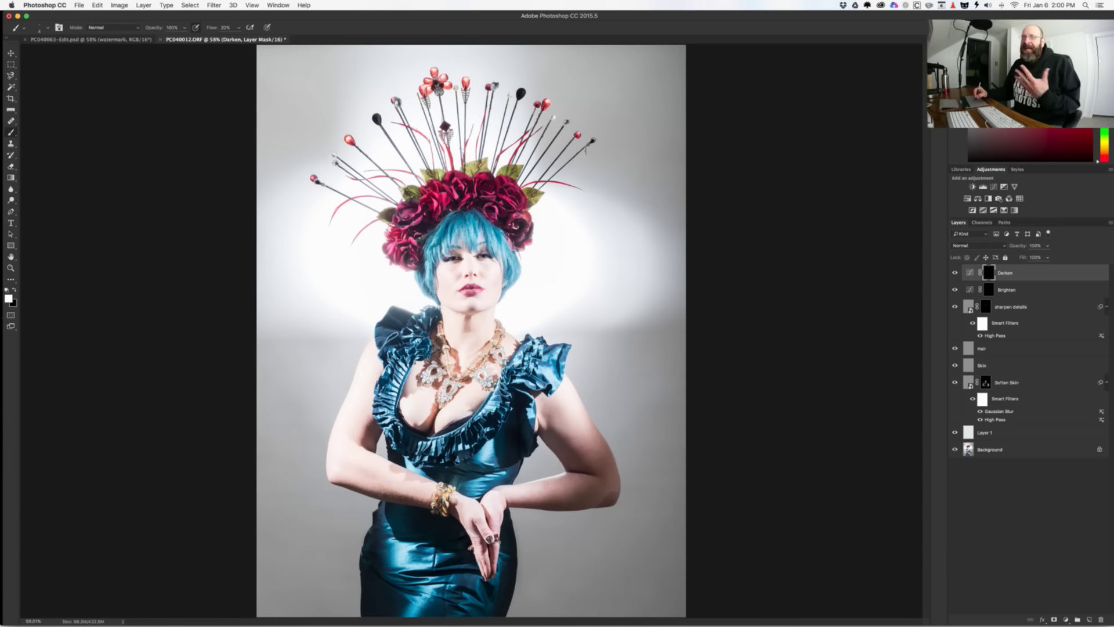
Step: Add a watermark layer at the top of the stack and pick the SHP logo brush
key("F5")
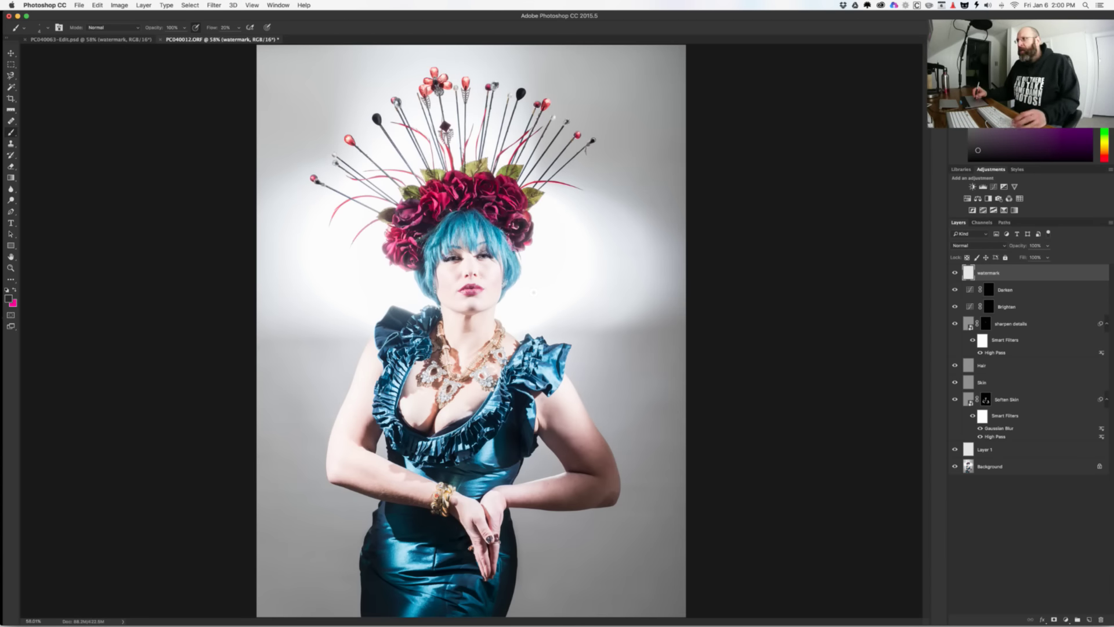
right_click(659, 480)
left_click(729, 602)
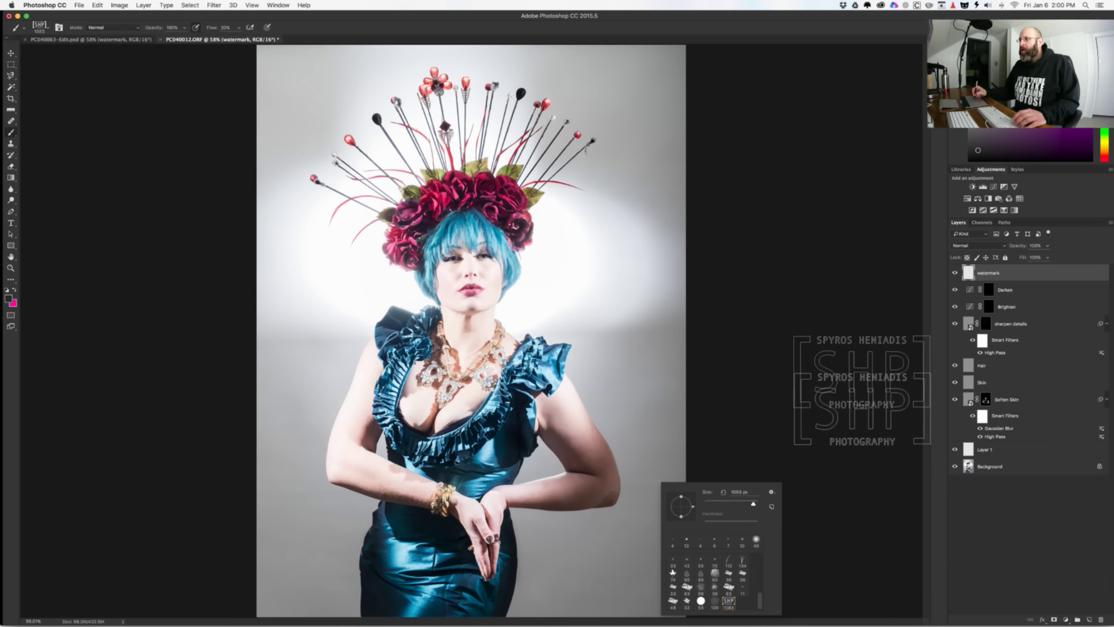
key("Return")
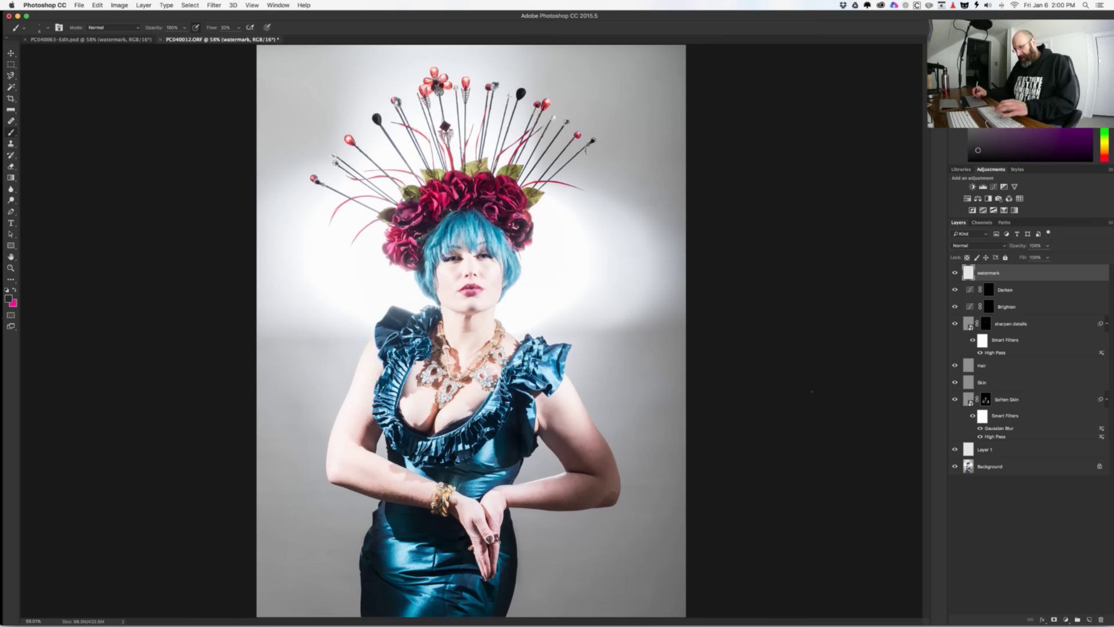
Step: Stamp the visible image onto the watermark layer and clone out the specks in the backdrop around the headpiece's left side
left_click(318, 163)
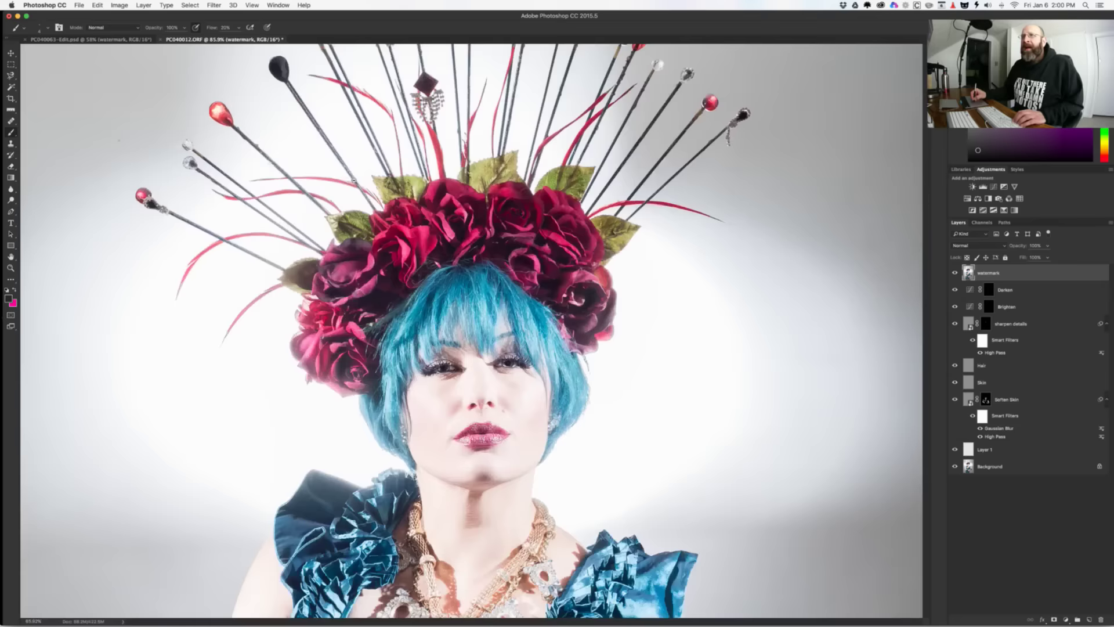
key("s")
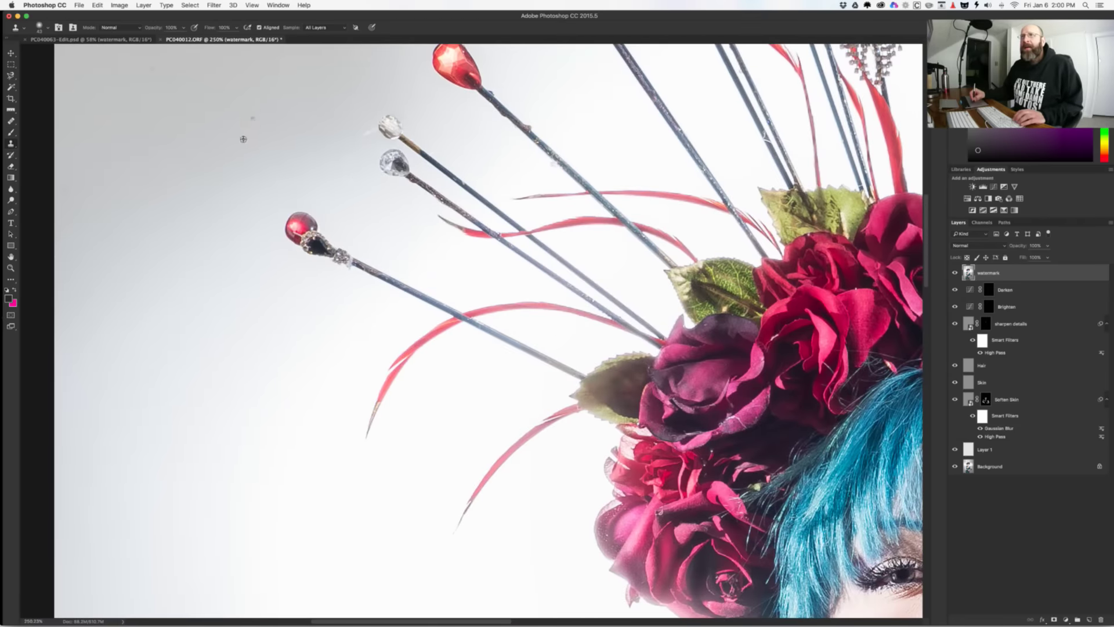
scroll(269, 175, "up", 5)
scroll(269, 174, "left", 2)
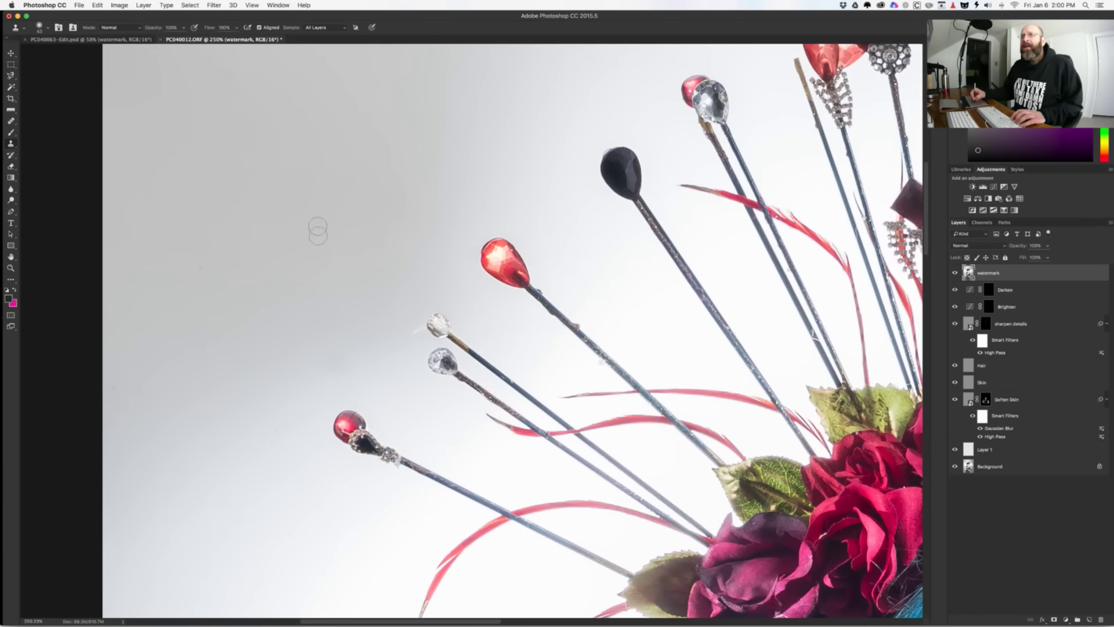
scroll(442, 261, "up", 6)
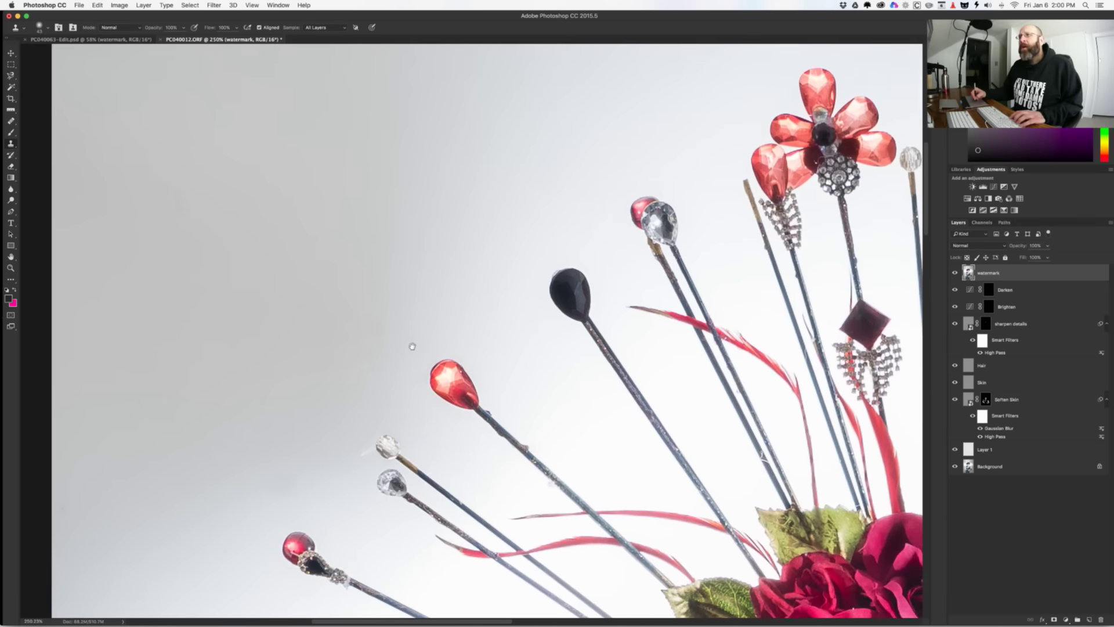
scroll(487, 278, "left", 4)
scroll(481, 277, "left", 1)
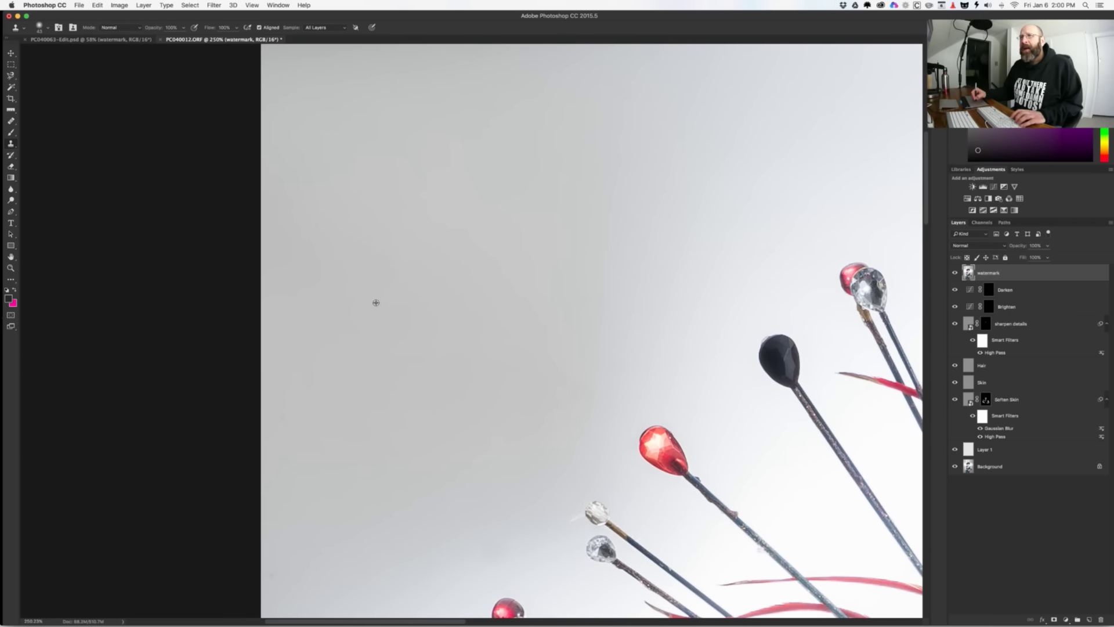
scroll(450, 347, "up", 6)
scroll(451, 348, "right", 10)
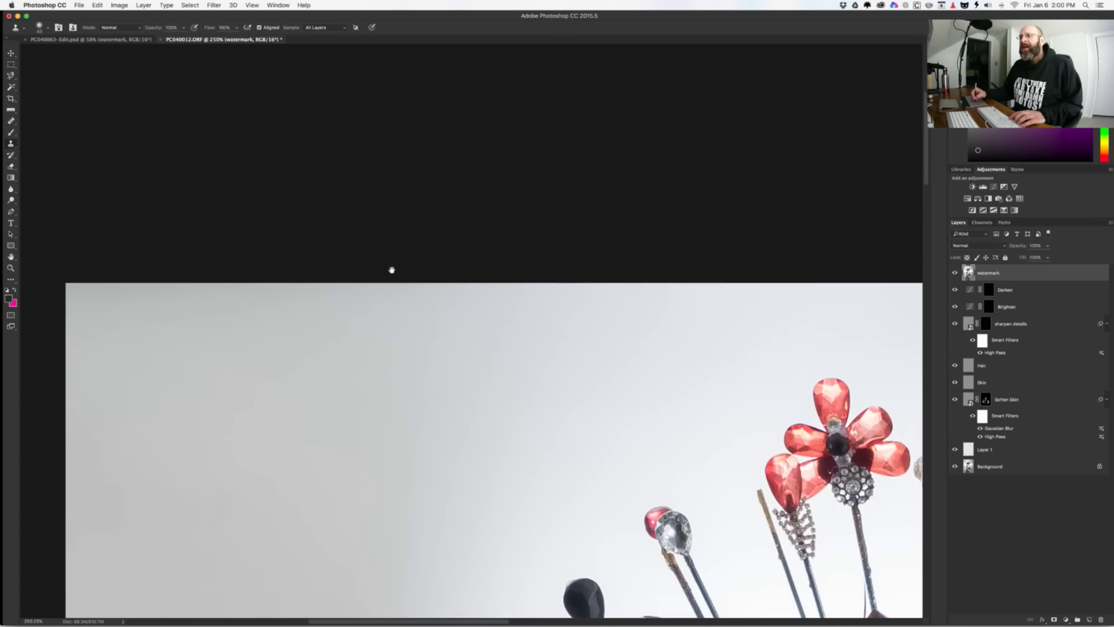
scroll(390, 266, "down", 3)
scroll(327, 276, "down", 4)
scroll(327, 277, "right", 15)
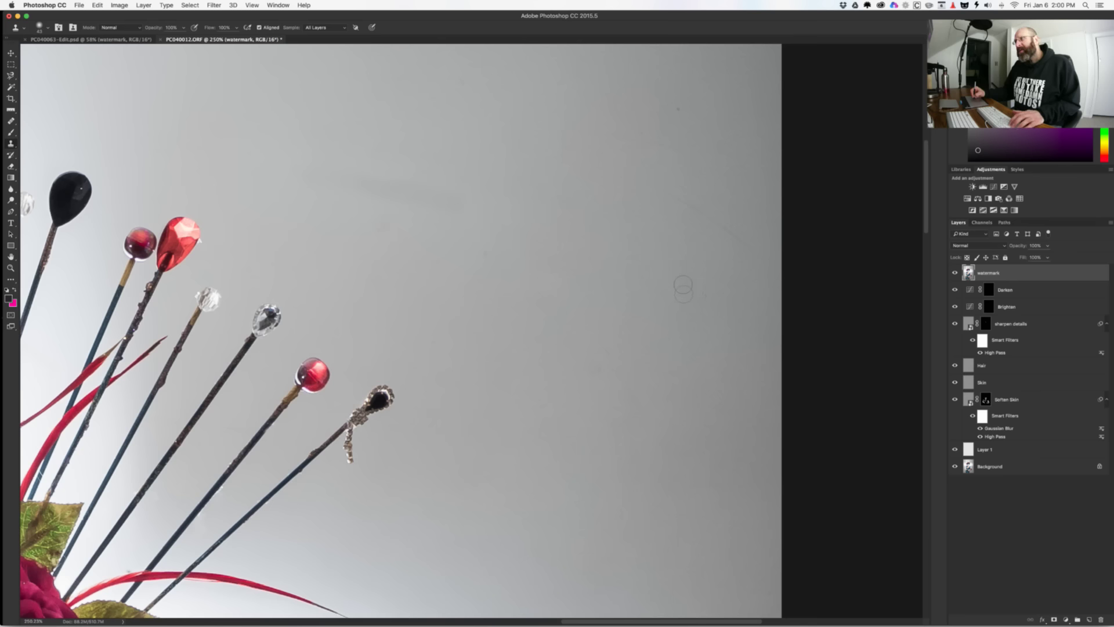
Step: Heal the dark specks in the backdrop to the right of the headpiece using an enlarged Healing Brush
key("j")
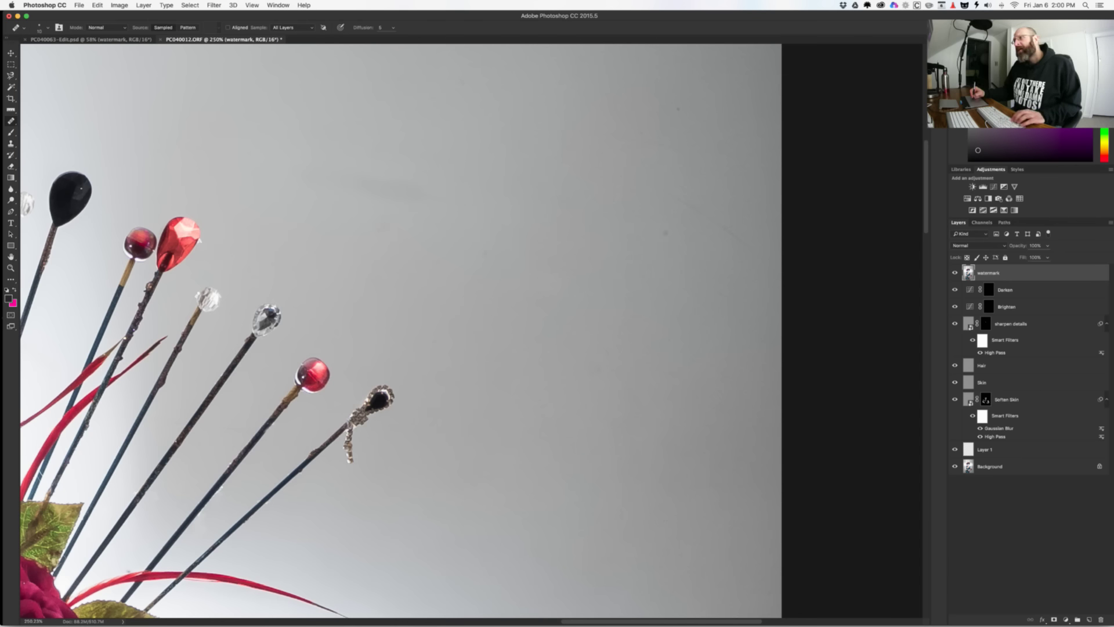
key("bracketright")
key("bracketright")
key("bracketright")
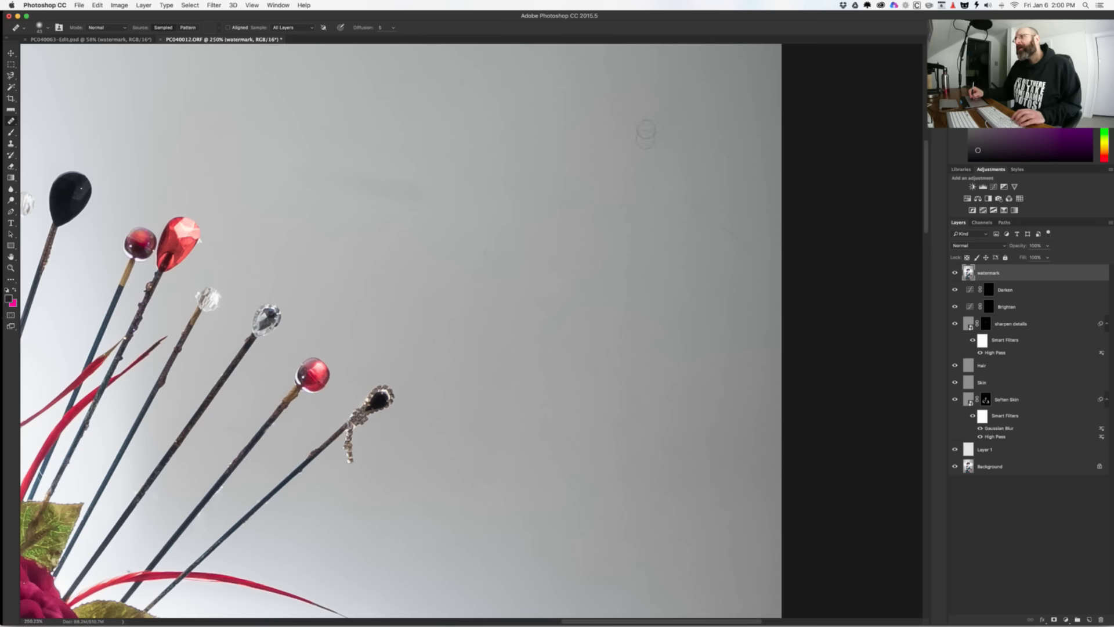
scroll(644, 196, "down", 4)
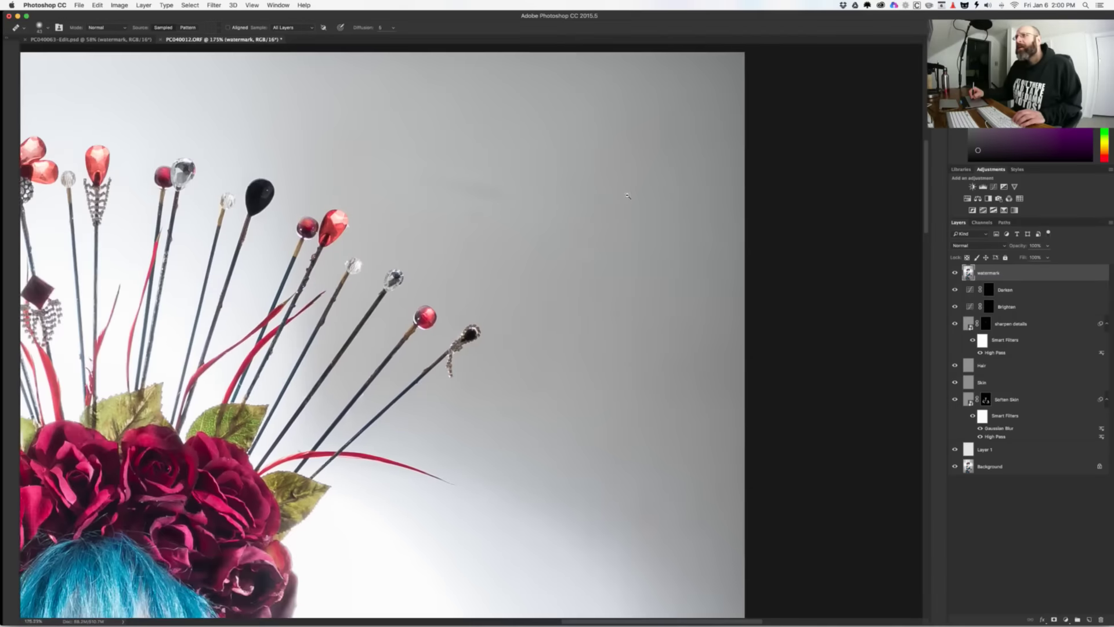
Step: Heal the remaining dark marks in the upper backdrop to the right of the headpiece
scroll(472, 231, "up", 3)
left_click_drag(471, 231, 494, 235)
left_click(433, 185)
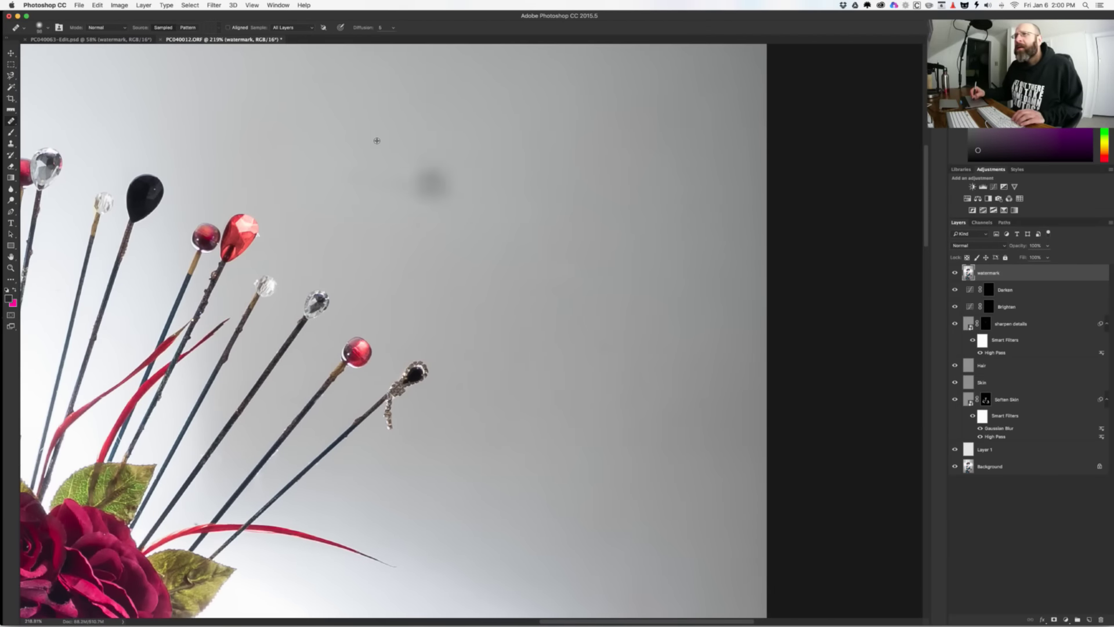
Step: Heal the backdrop beside the shoulder on the image's left, and check the lower backdrop on both sides for leftover specks
scroll(591, 333, "down", 5)
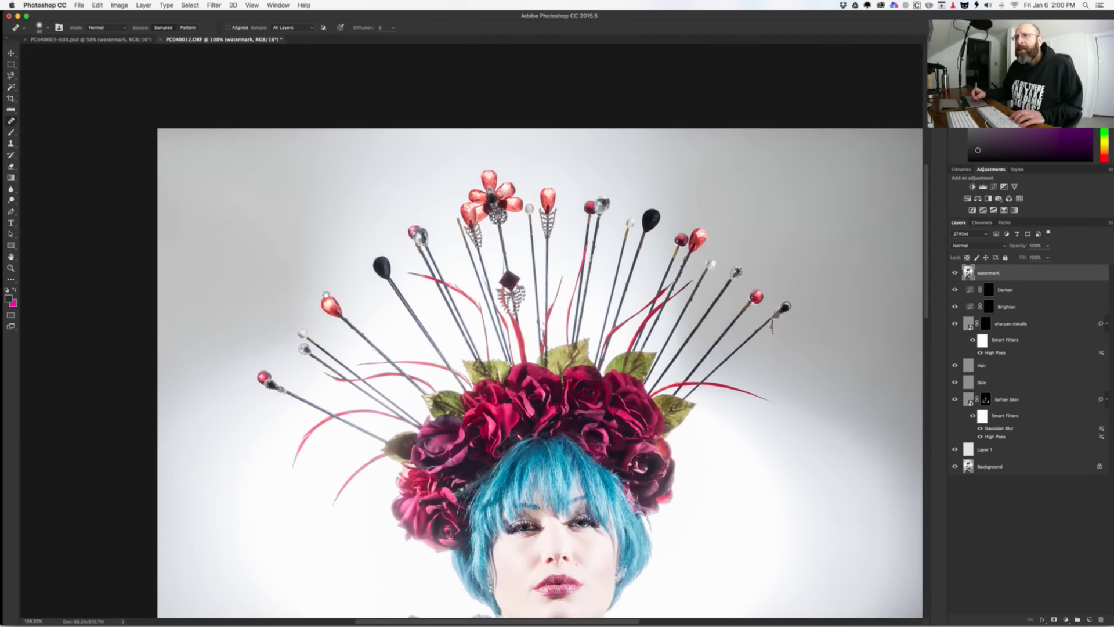
scroll(307, 325, "down", 5)
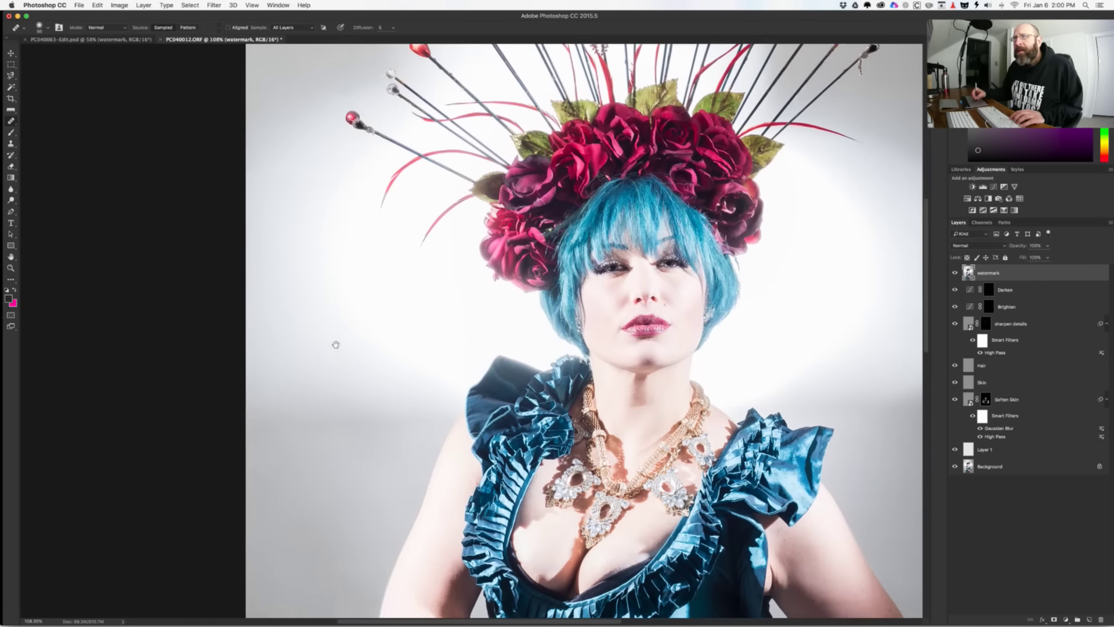
left_click_drag(336, 344, 331, 243)
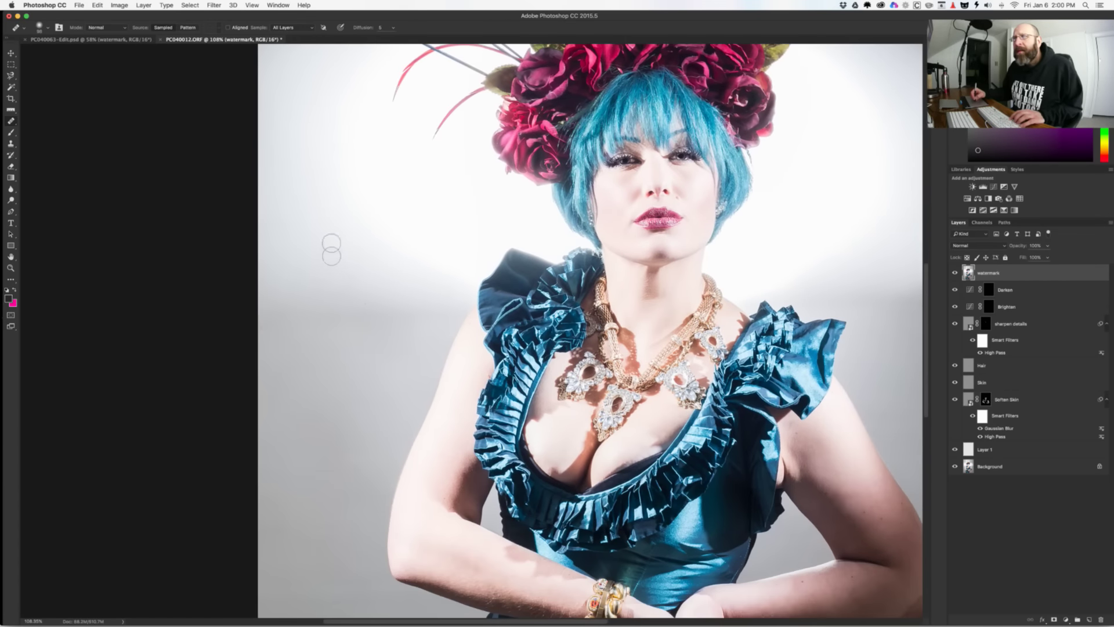
scroll(350, 293, "up", 3)
left_click_drag(360, 321, 357, 318)
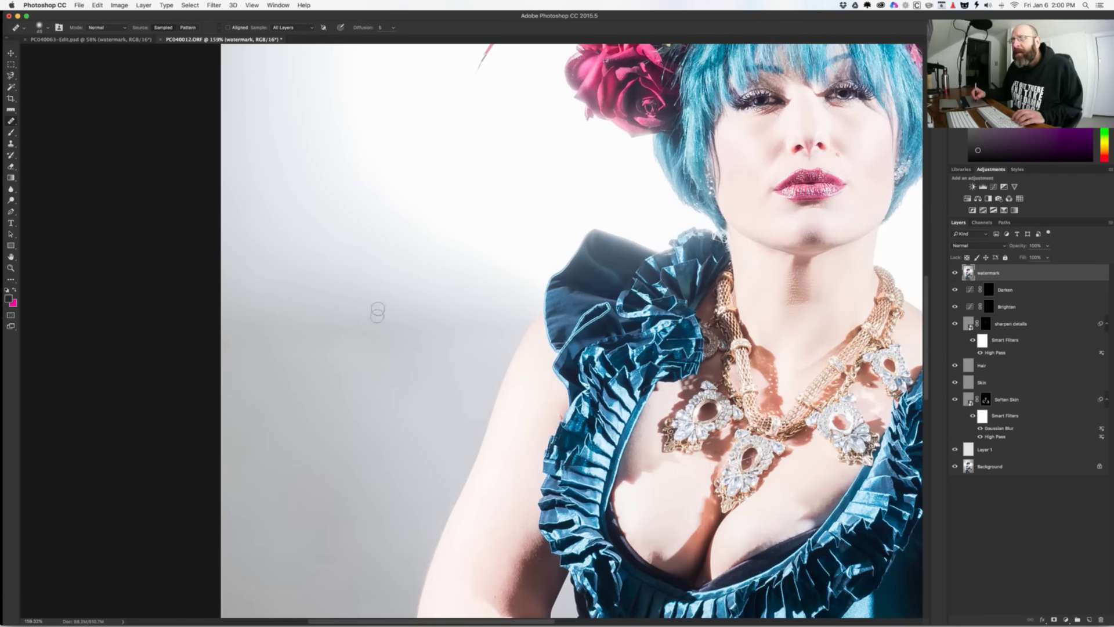
scroll(407, 302, "down", 5)
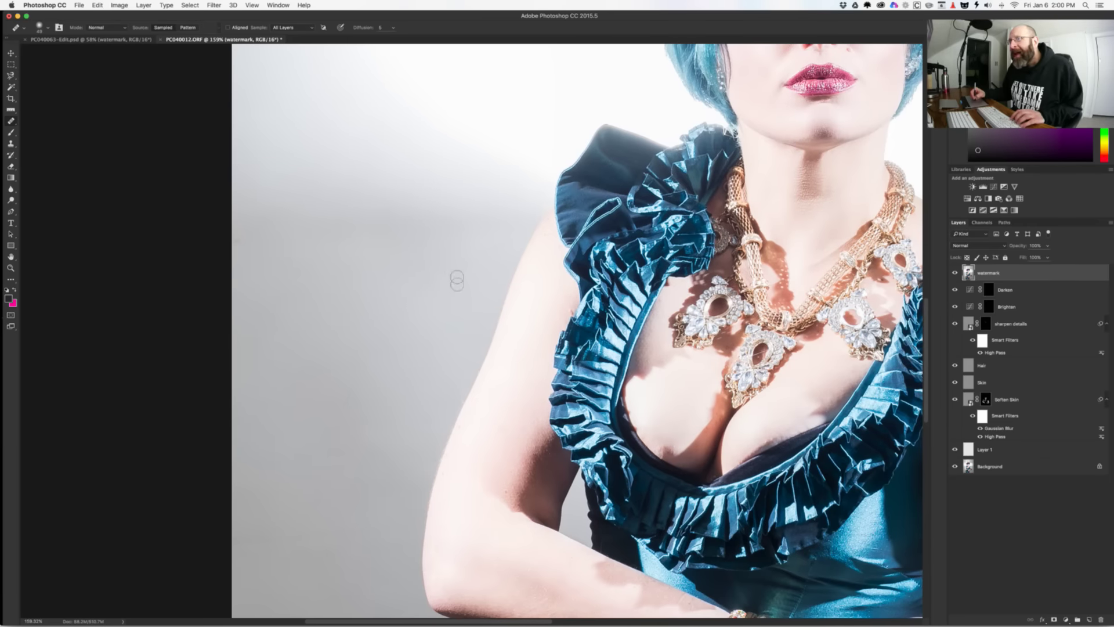
scroll(430, 308, "down", 8)
scroll(430, 309, "left", 3)
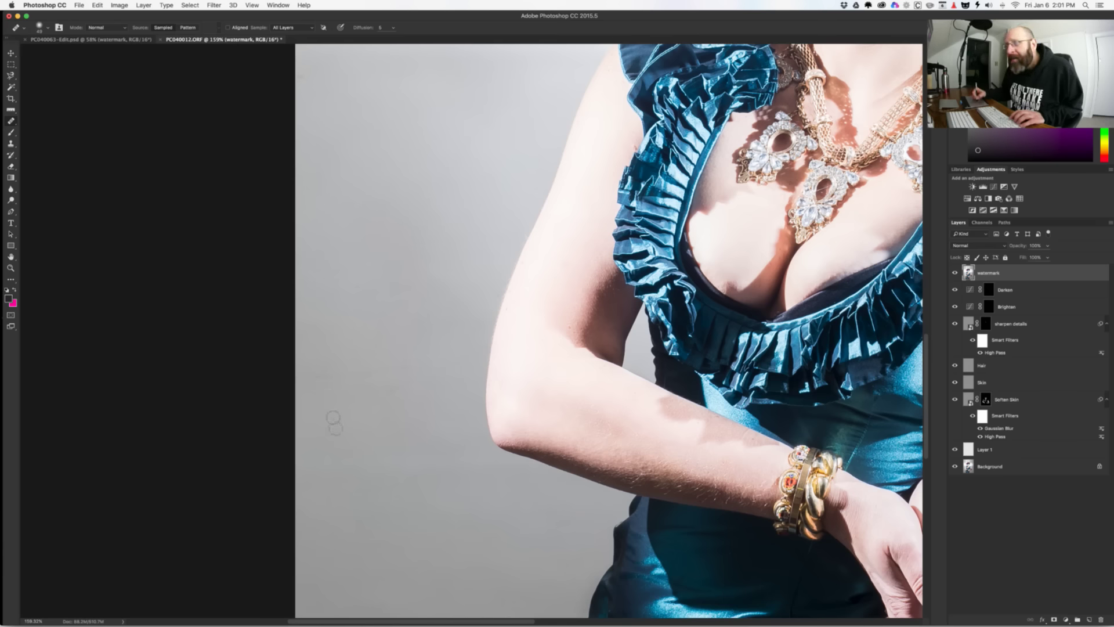
scroll(329, 406, "down", 10)
scroll(406, 305, "right", 10)
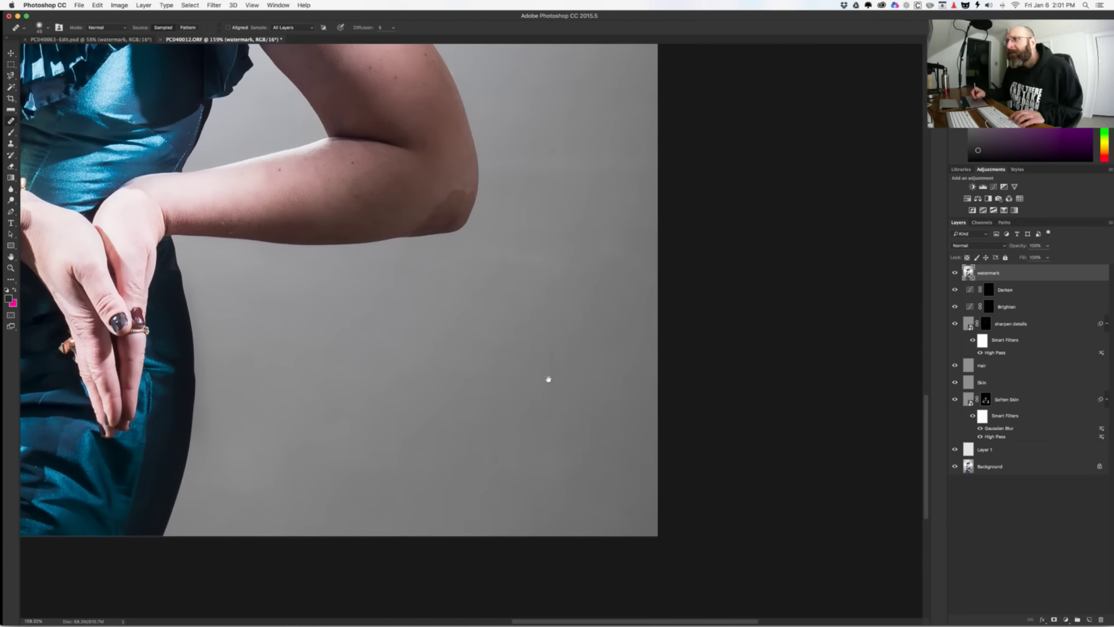
key("super+0")
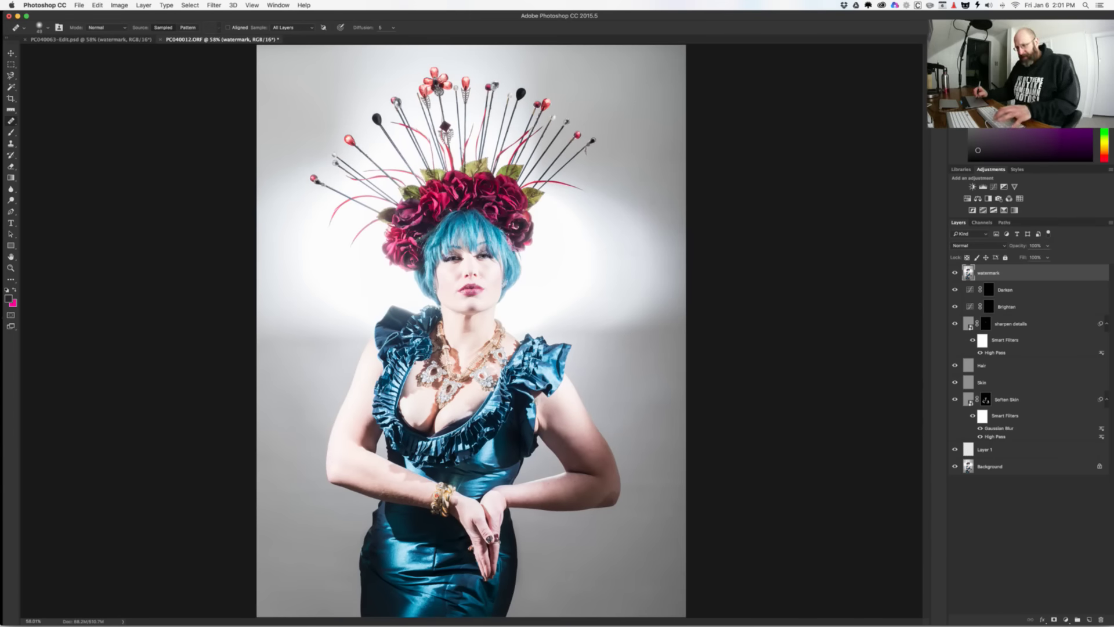
Step: Add another empty layer above the cleaned watermark layer and pick the SHP logo brush
key("super+shift+alt+n")
right_click(561, 414)
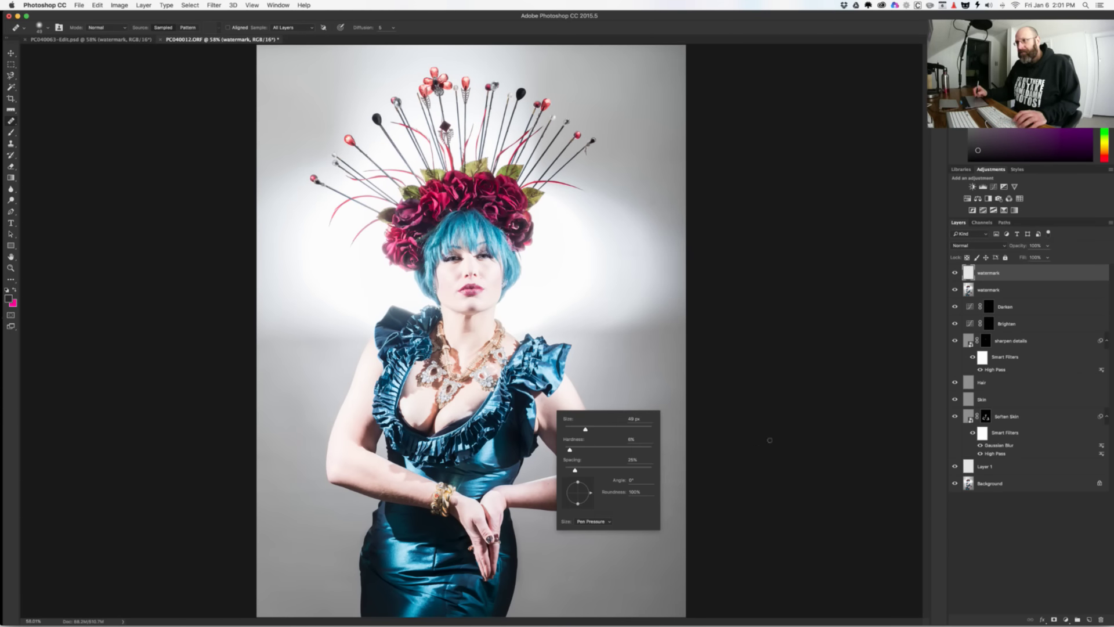
key("Escape")
key("b")
right_click(491, 447)
left_click(560, 563)
key("Return")
Step: Shrink the logo brush and stamp the SHP watermark in the image's lower-right corner
key("bracketleft")
key("bracketleft")
key("bracketleft")
key("bracketleft")
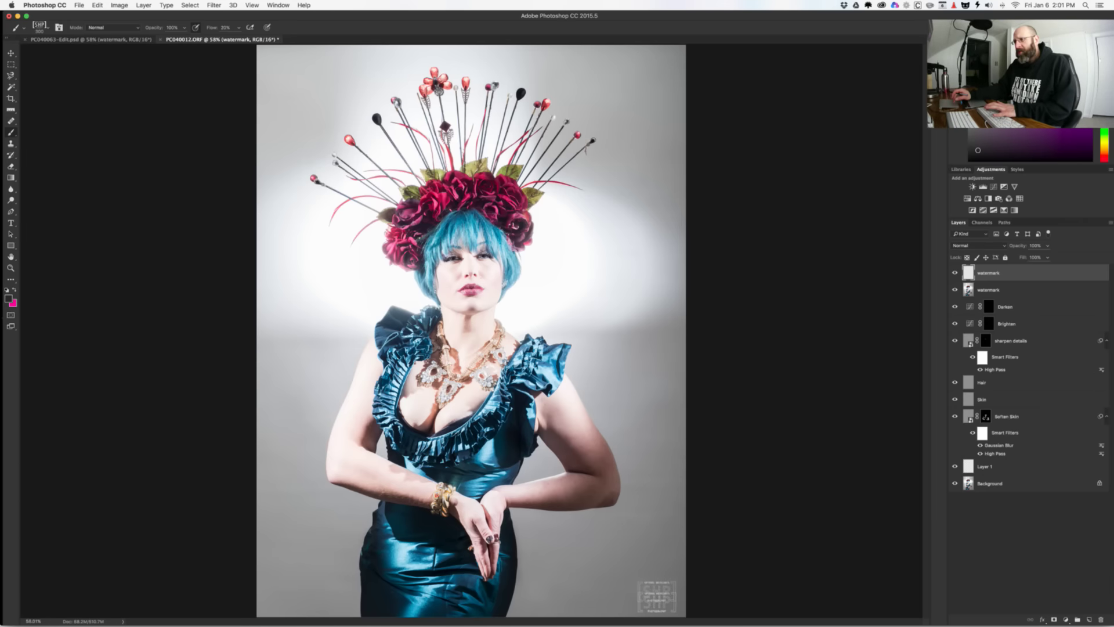
left_click(662, 599)
Step: Save the finished portrait as PC040012-Edit.psd and close the open documents
key("super+s")
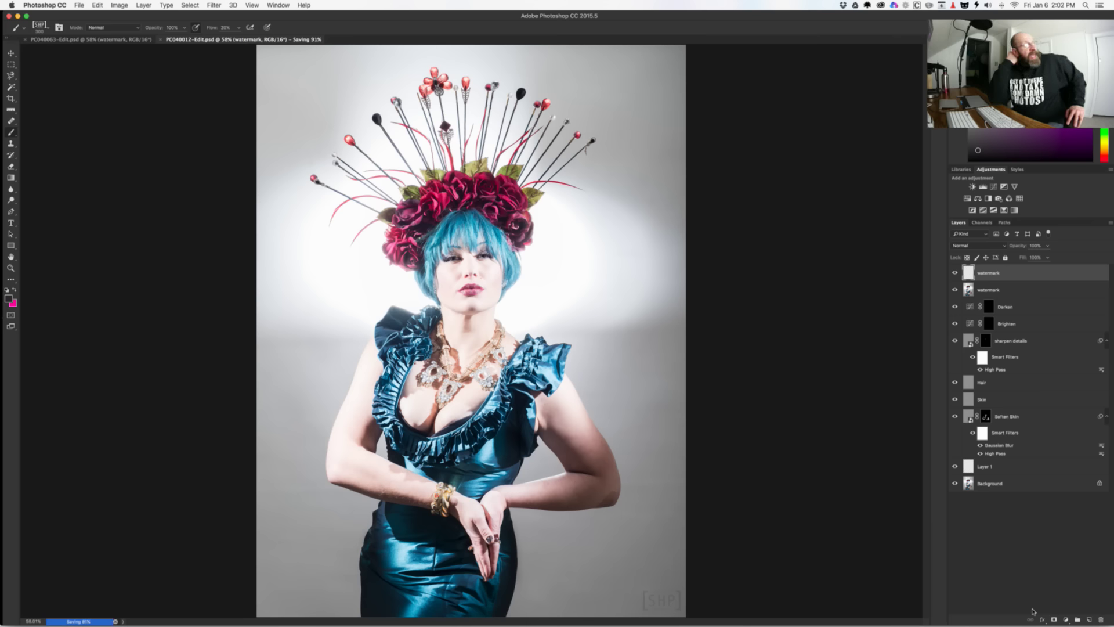
mouse_move(572, 598)
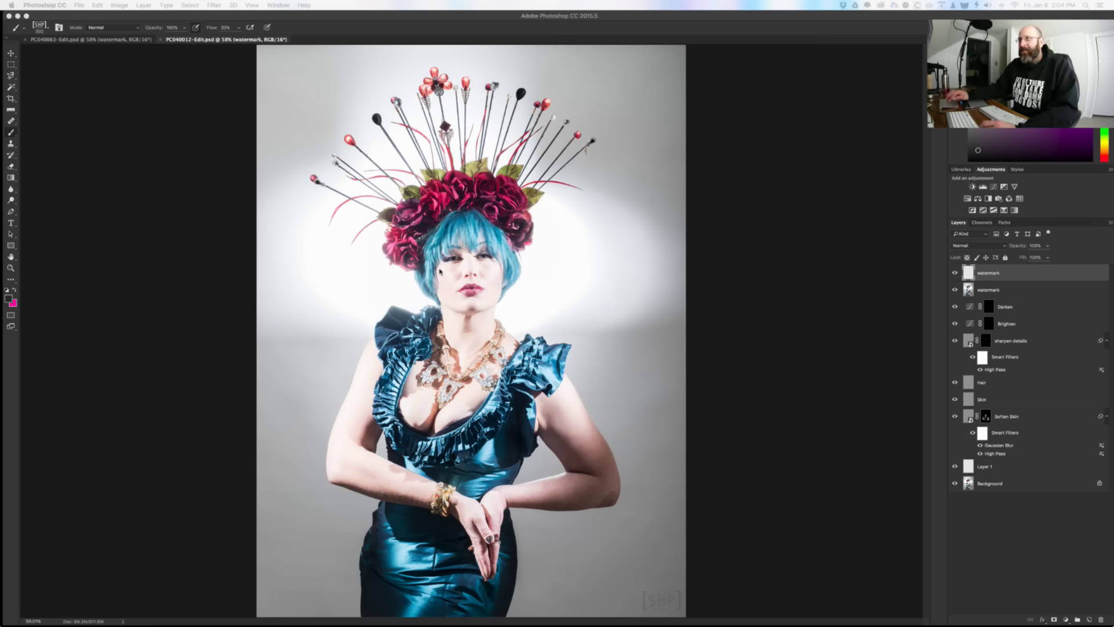
left_click(783, 343)
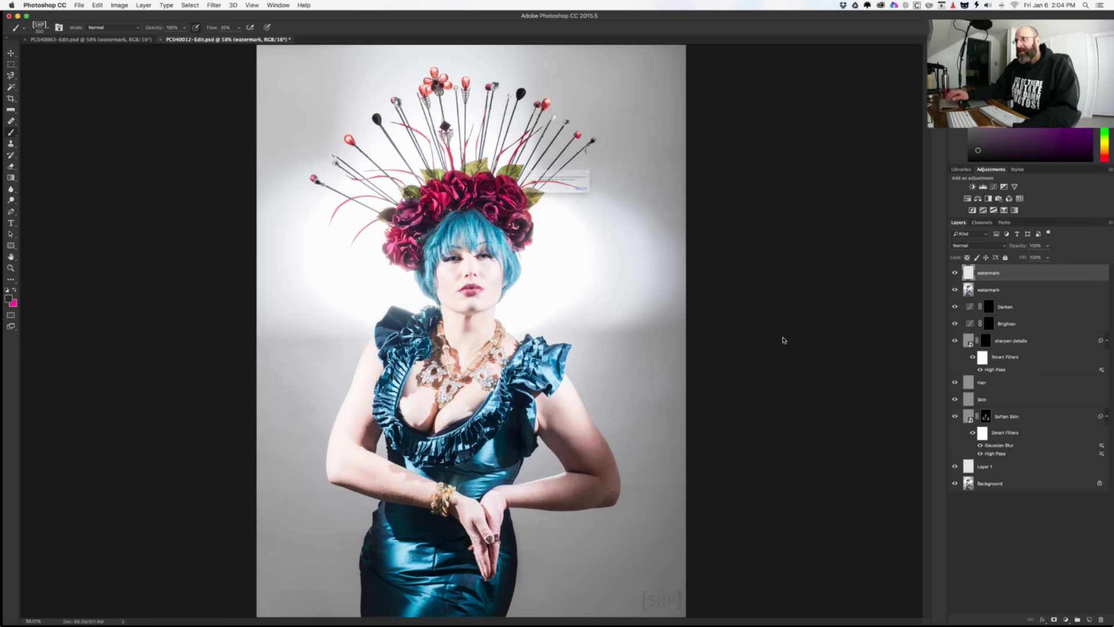
key("super+w")
left_click(627, 202)
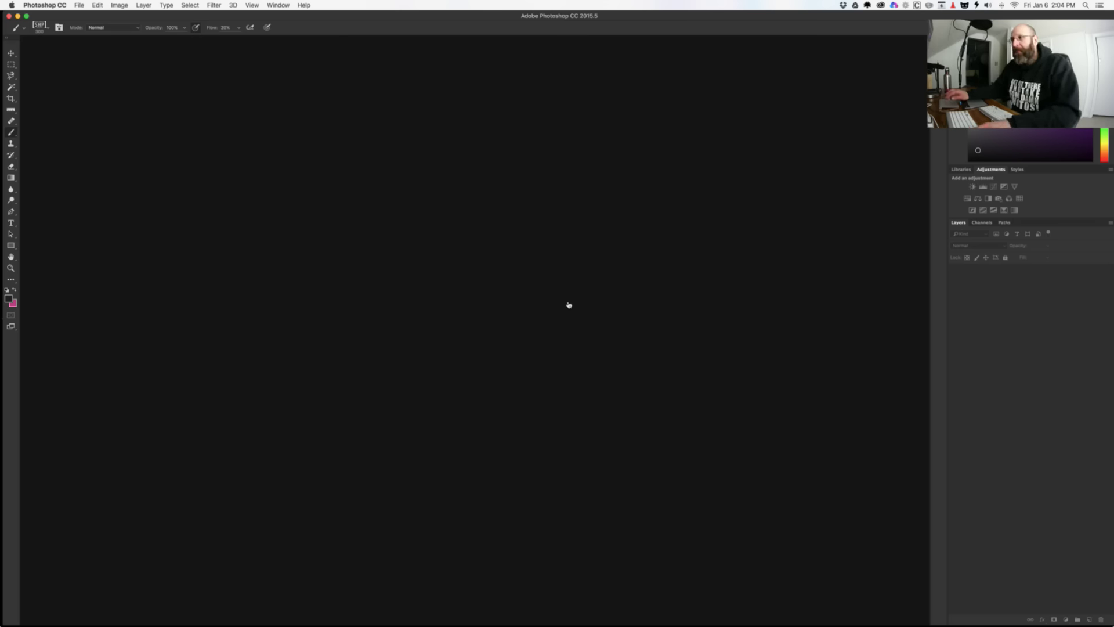
Step: Switch to Lightroom, give PC040012-Edit.psd the yellow colour label and return to the Library grid
key("super+Tab")
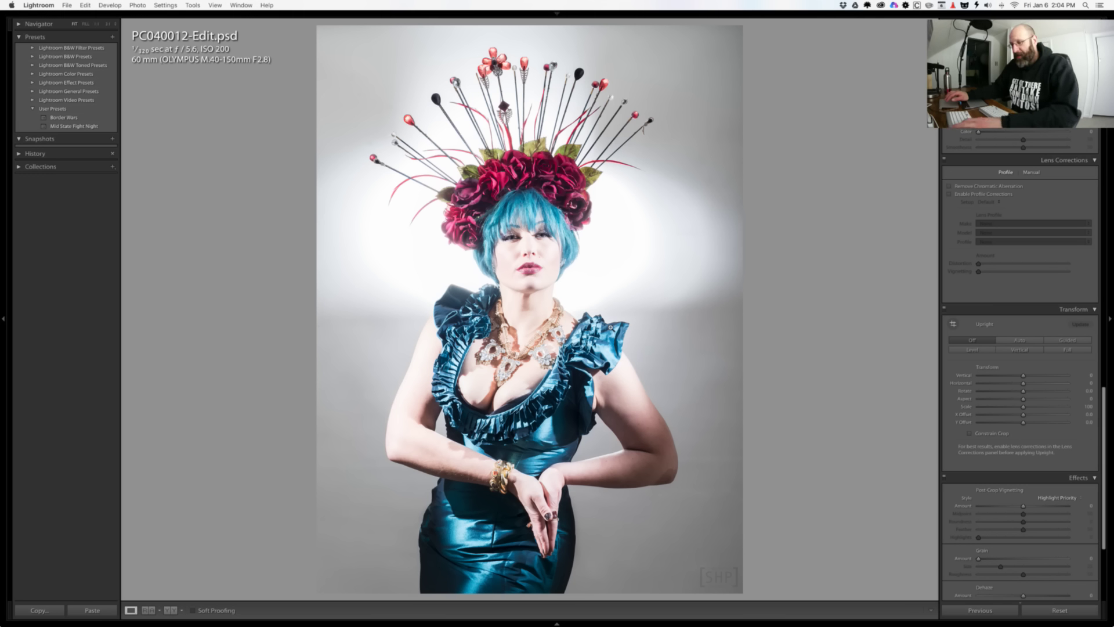
key("7")
key("g")
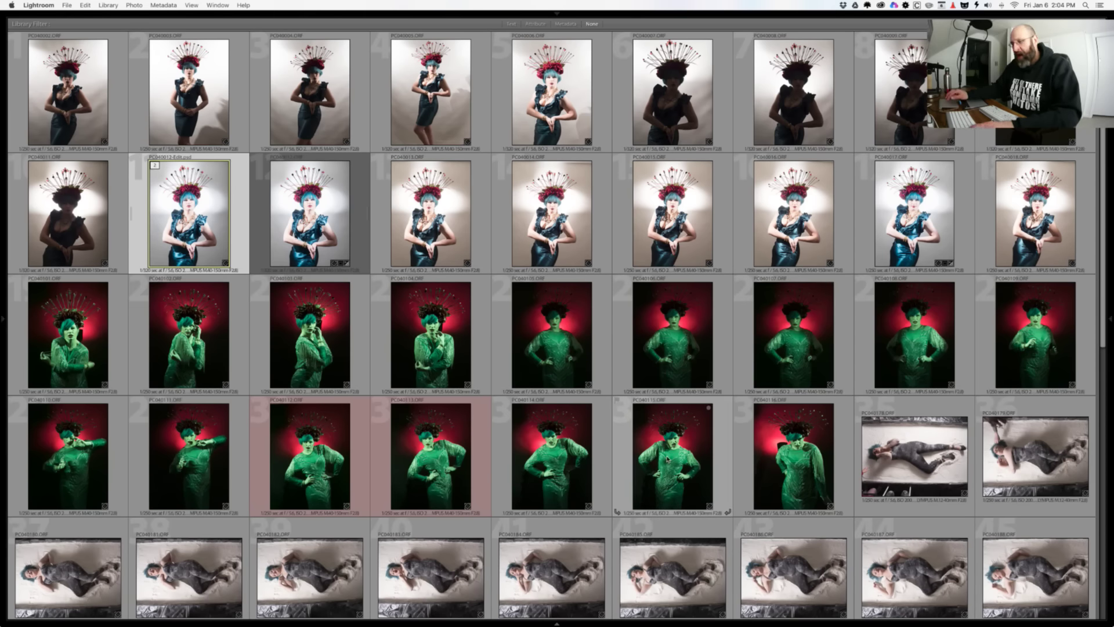
Step: Open the 12 Portraits folder with the red-corset shoot and send PC040047.ORF to Photoshop for editing
key("Tab")
left_click(124, 259)
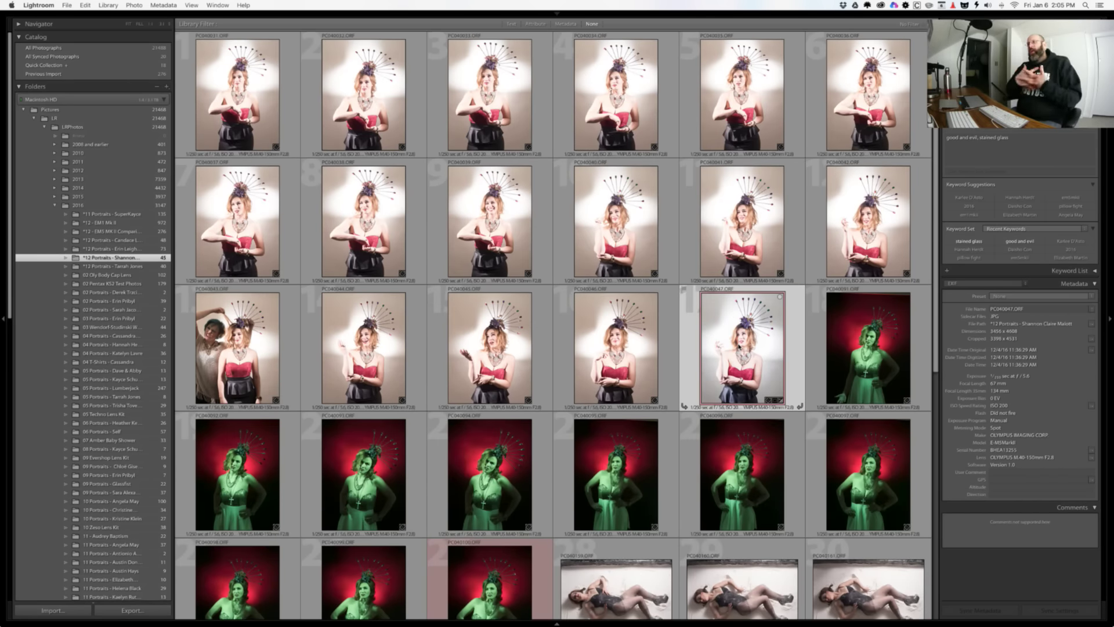
key("super+e")
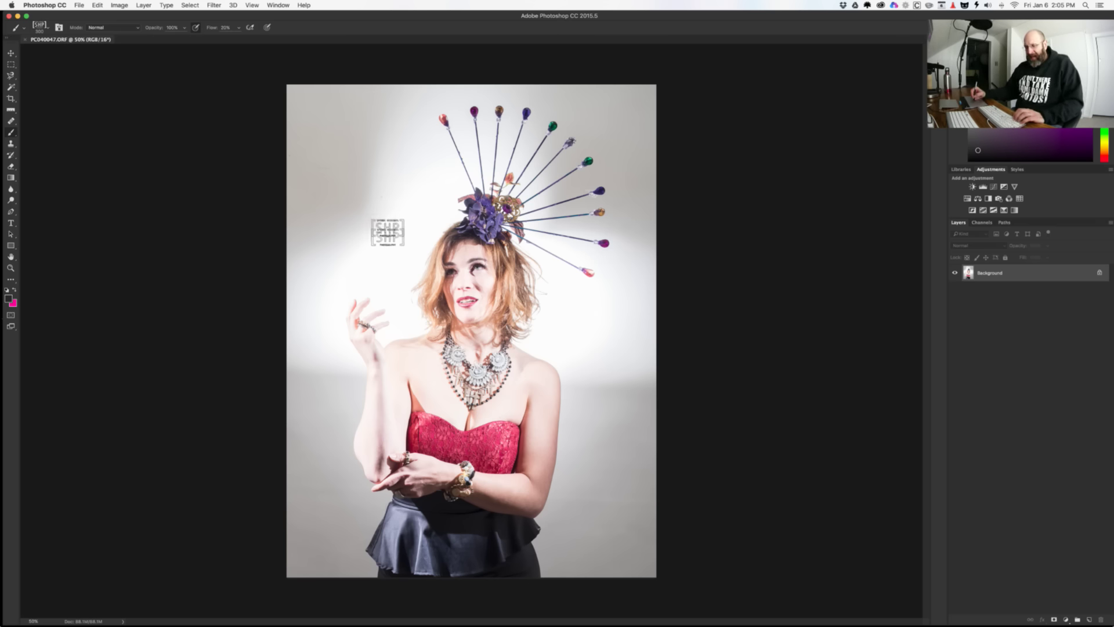
Step: Clone out the speck in the backdrop between the headpiece and the image's left edge
key("s")
left_click_drag(363, 203, 398, 199)
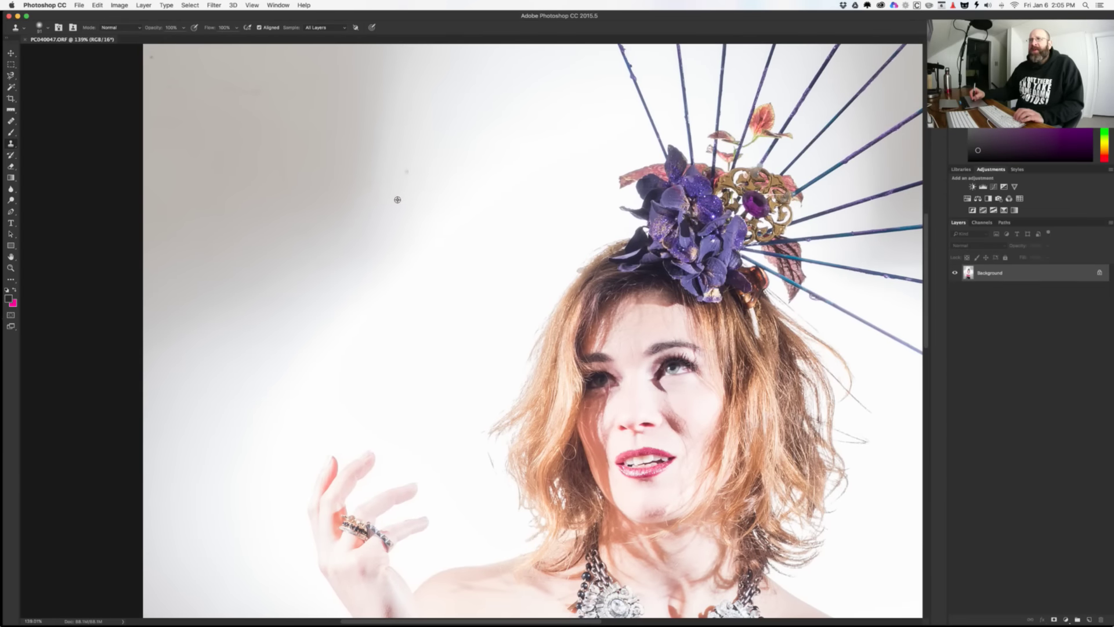
mouse_move(306, 200)
left_mouse_down()
mouse_move(359, 274)
mouse_move(373, 268)
left_mouse_up()
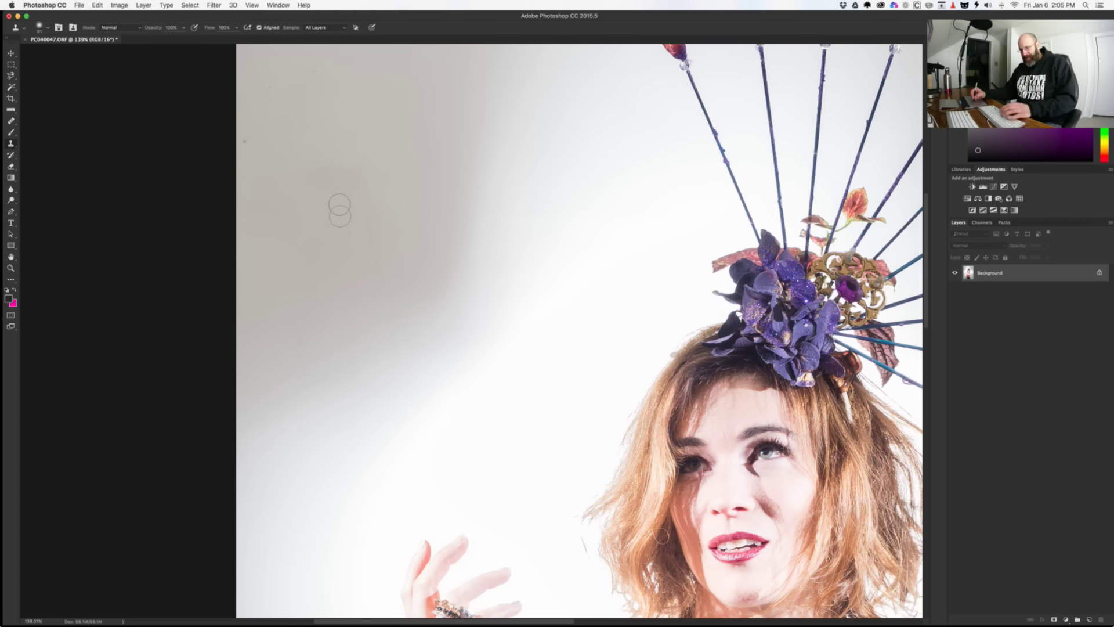
Step: Add an empty layer above the Background and clone out the remaining specks in the image's upper-left backdrop
key("super+shift+n")
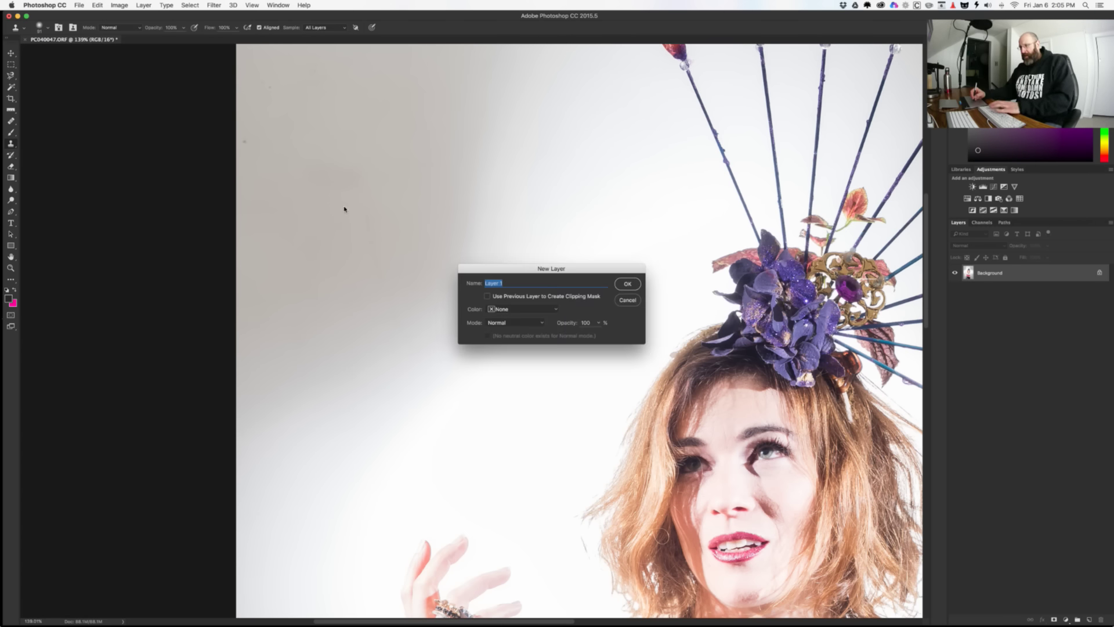
key("Return")
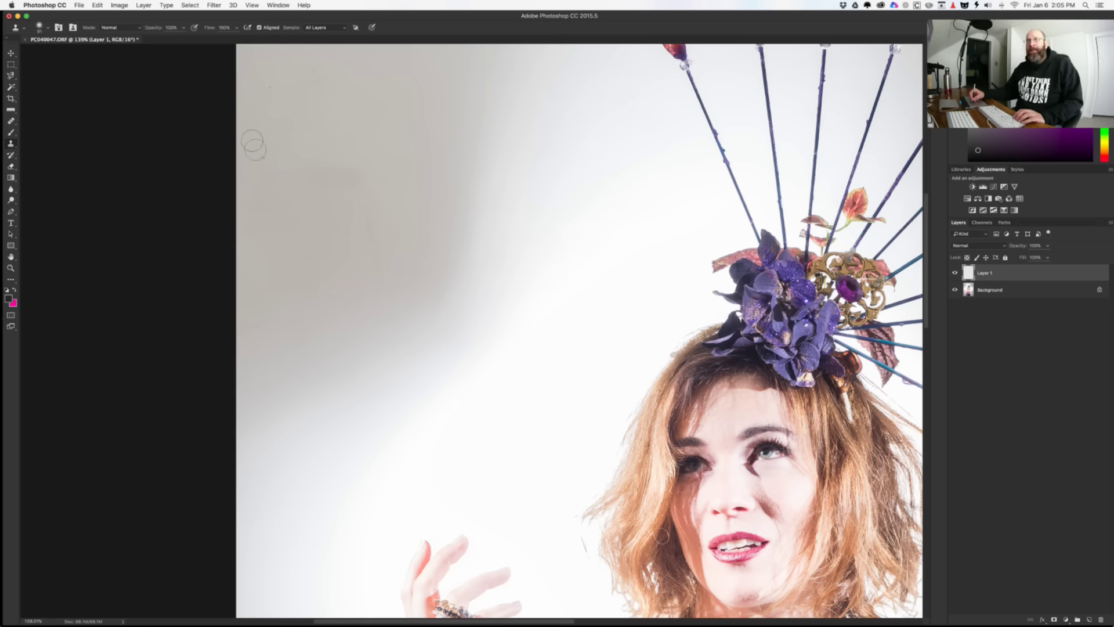
scroll(291, 194, "up", 5)
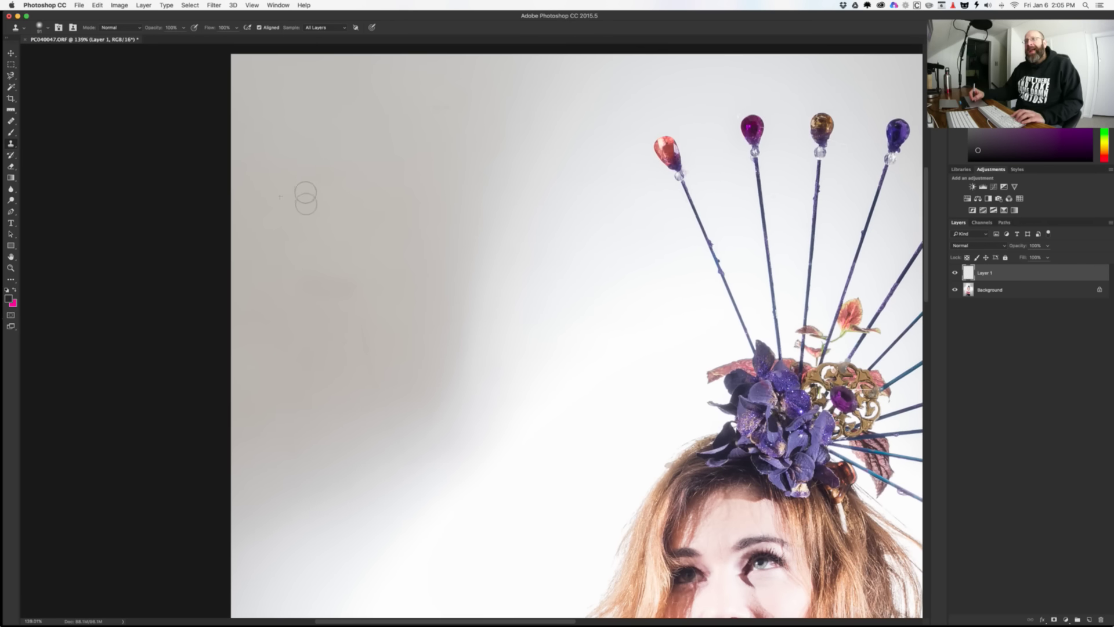
mouse_move(445, 110)
left_mouse_down()
mouse_move(455, 75)
mouse_move(434, 251)
left_mouse_up()
scroll(434, 251, "down", 8)
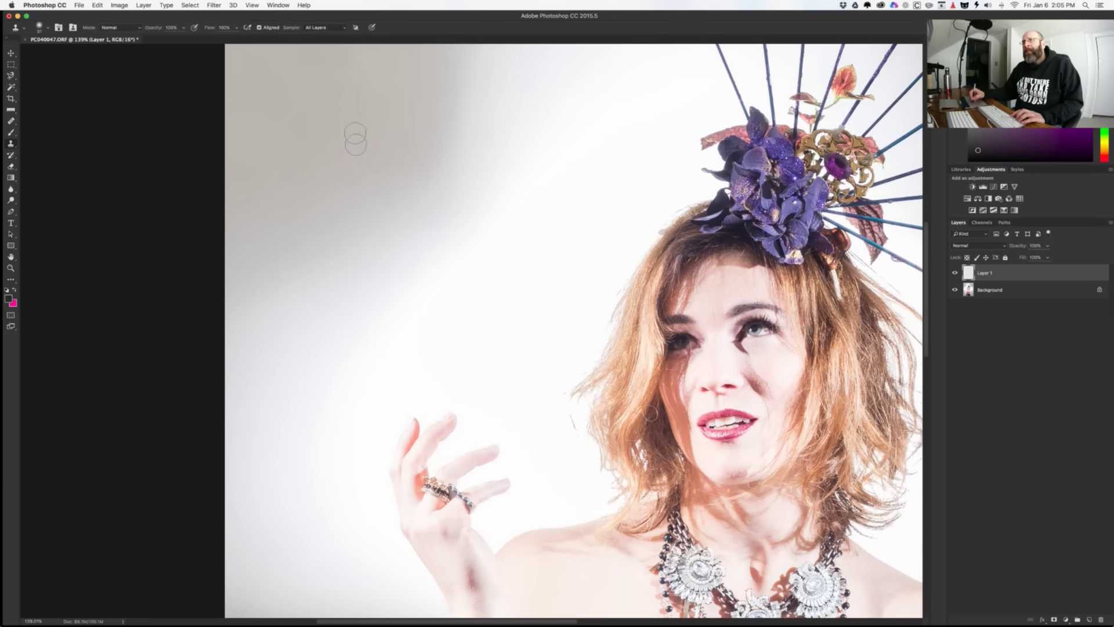
Step: Clone and heal the marks in the backdrop beside the raised arm's elbow, enlarging the Healing Brush
scroll(346, 174, "down", 12)
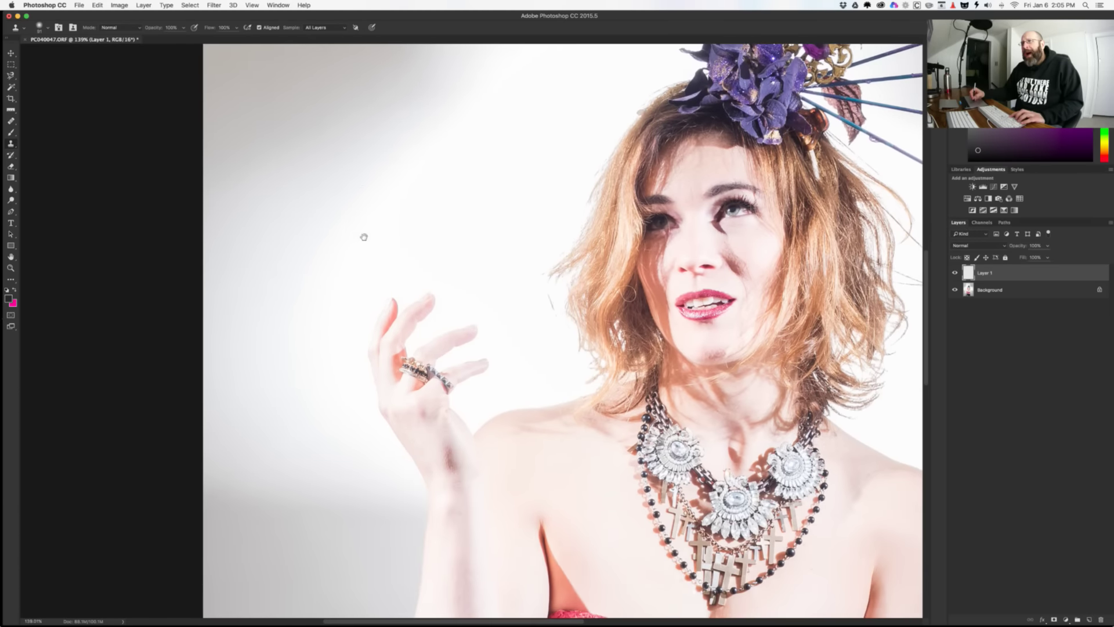
scroll(339, 117, "down", 6)
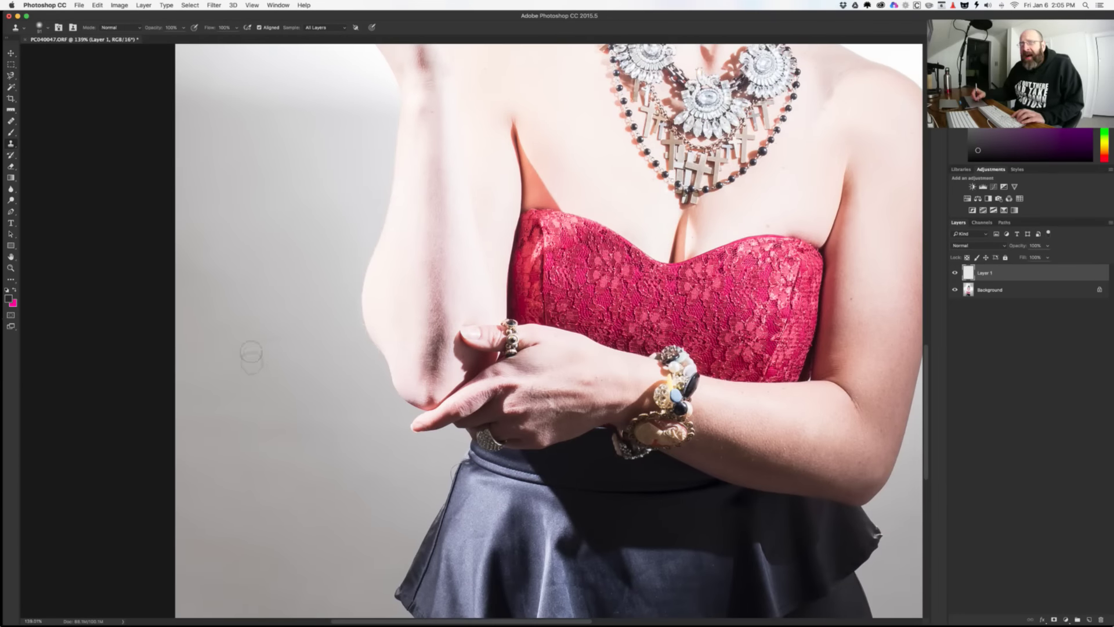
left_click(274, 380, "alt")
left_click(291, 332)
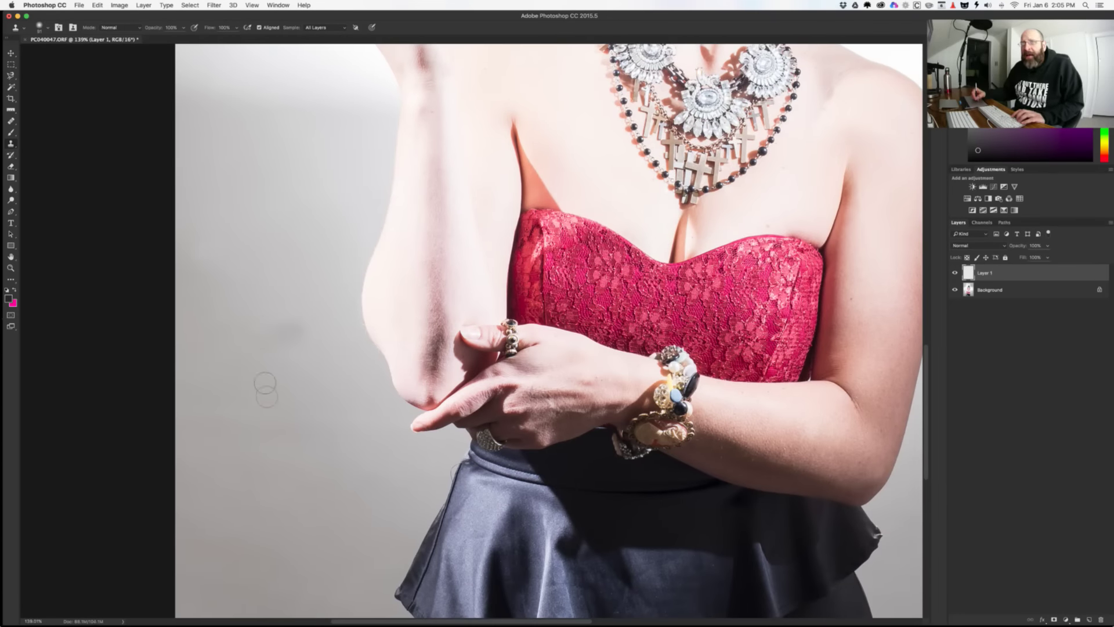
key("j")
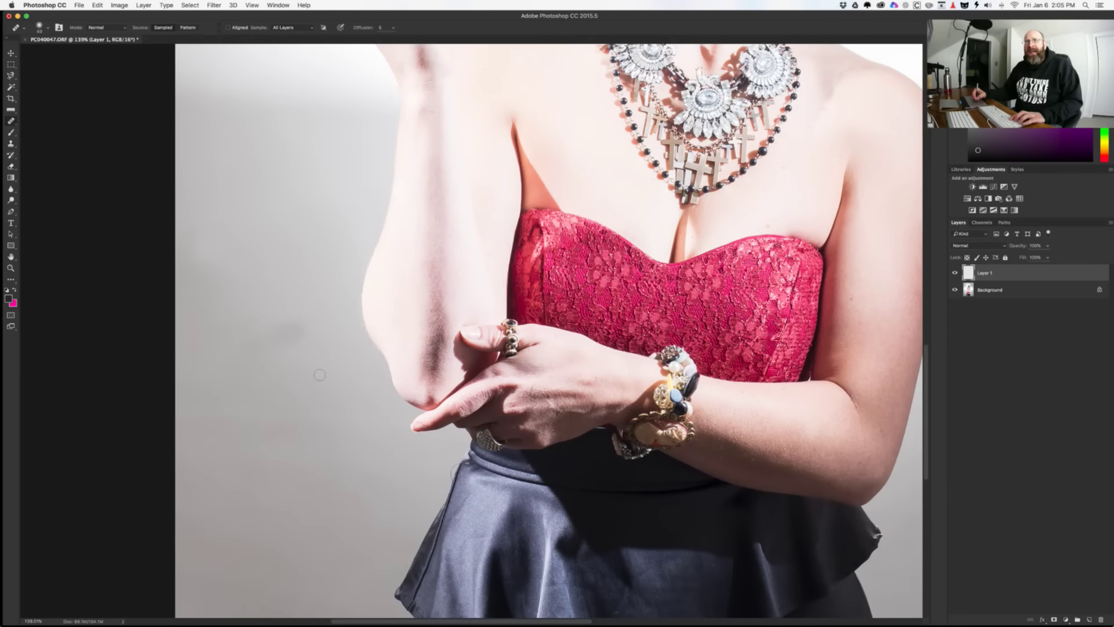
left_click_drag(275, 403, 291, 372)
Step: Heal the mark near the image's bottom edge in the backdrop to the left of the skirt
scroll(303, 415, "down", 10)
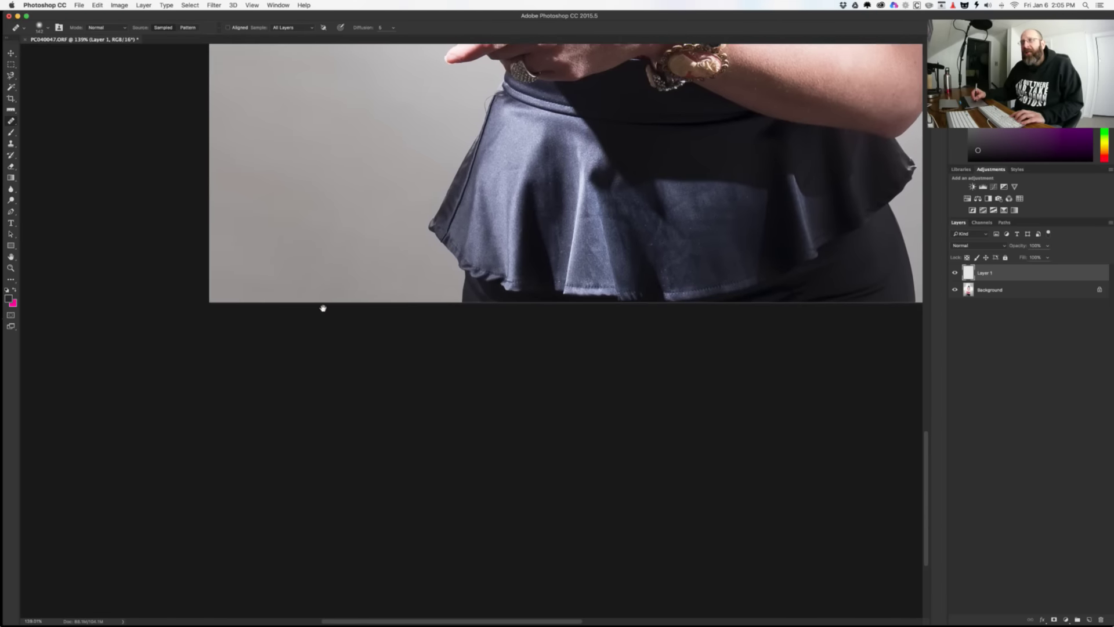
scroll(321, 308, "up", 2)
left_click_drag(371, 325, 350, 329)
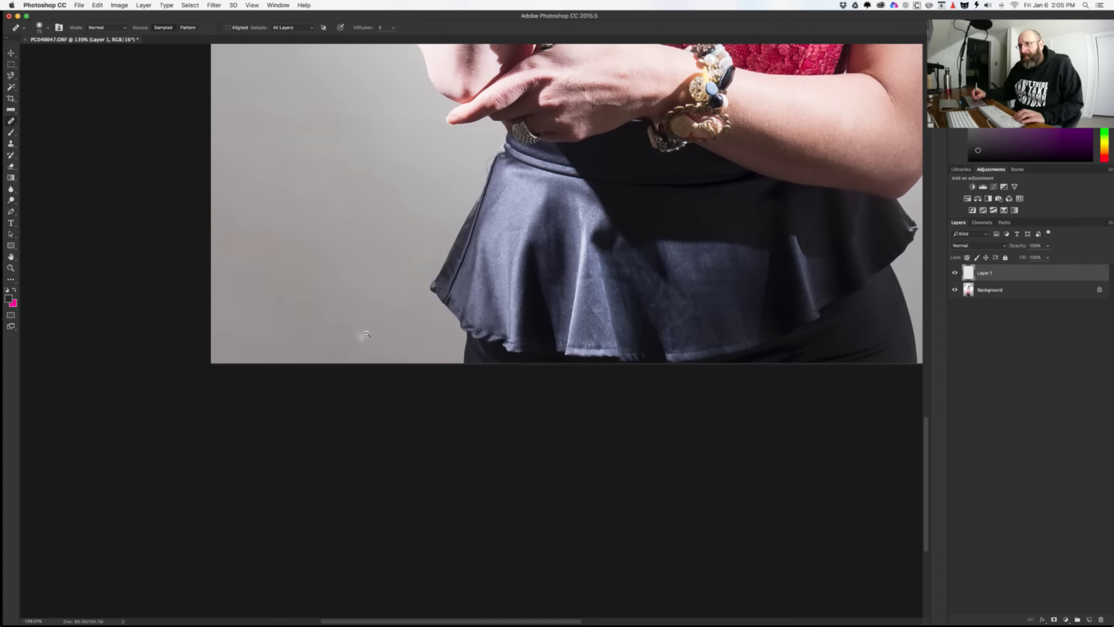
scroll(360, 331, "up", 3)
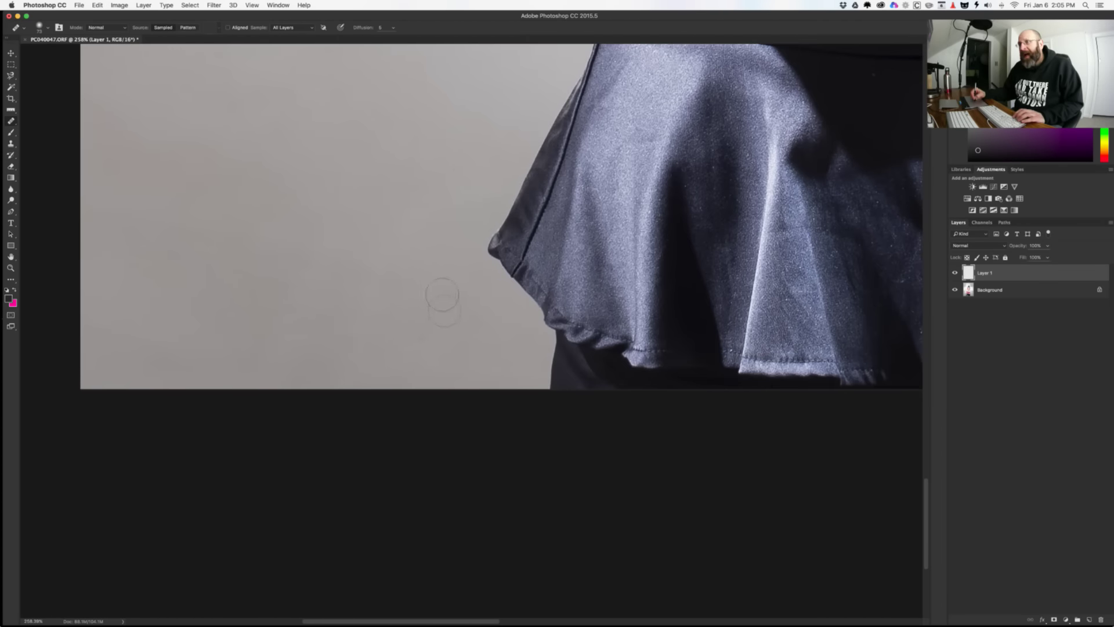
Step: Heal the marks in the backdrop to the right of the subject's shoulder and upper arm
scroll(421, 347, "right", 10)
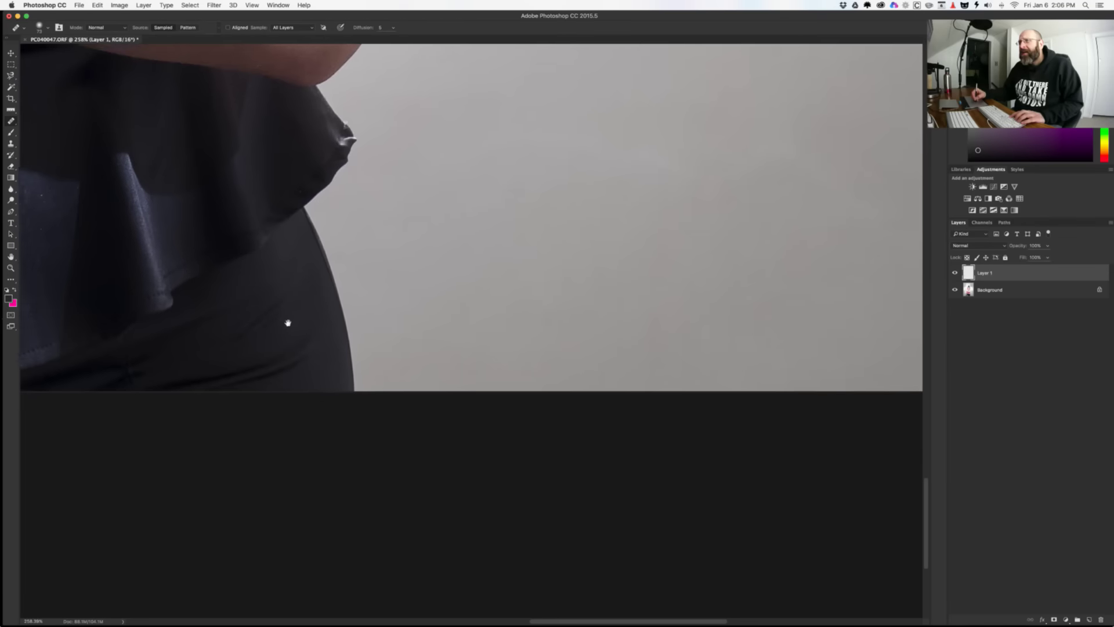
scroll(411, 286, "up", 10)
scroll(411, 286, "right", 5)
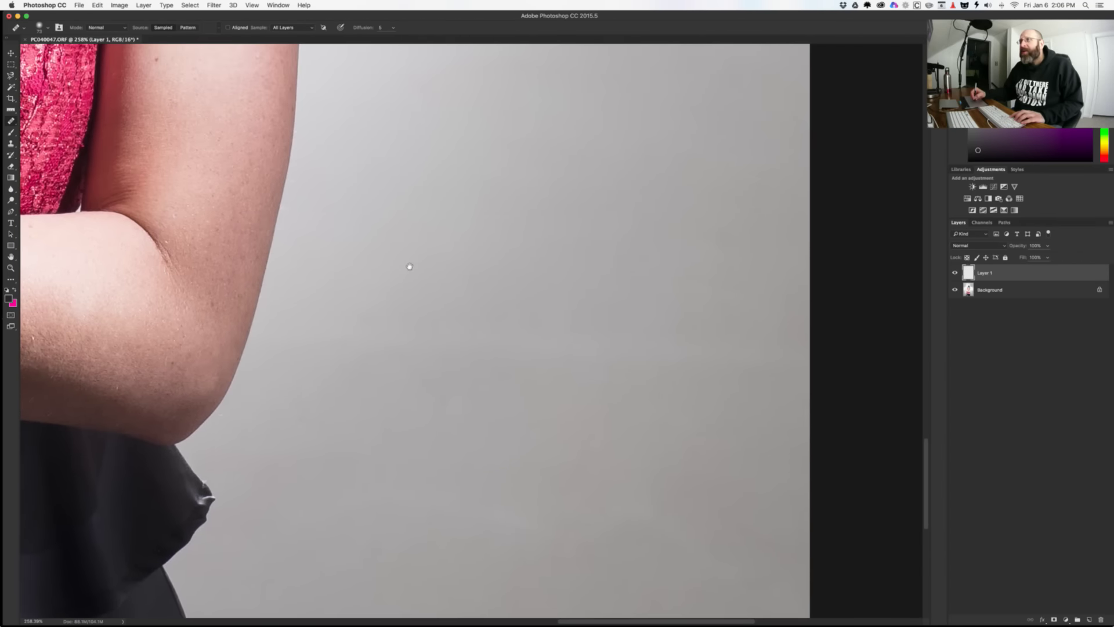
scroll(395, 290, "up", 5)
scroll(395, 290, "right", 1)
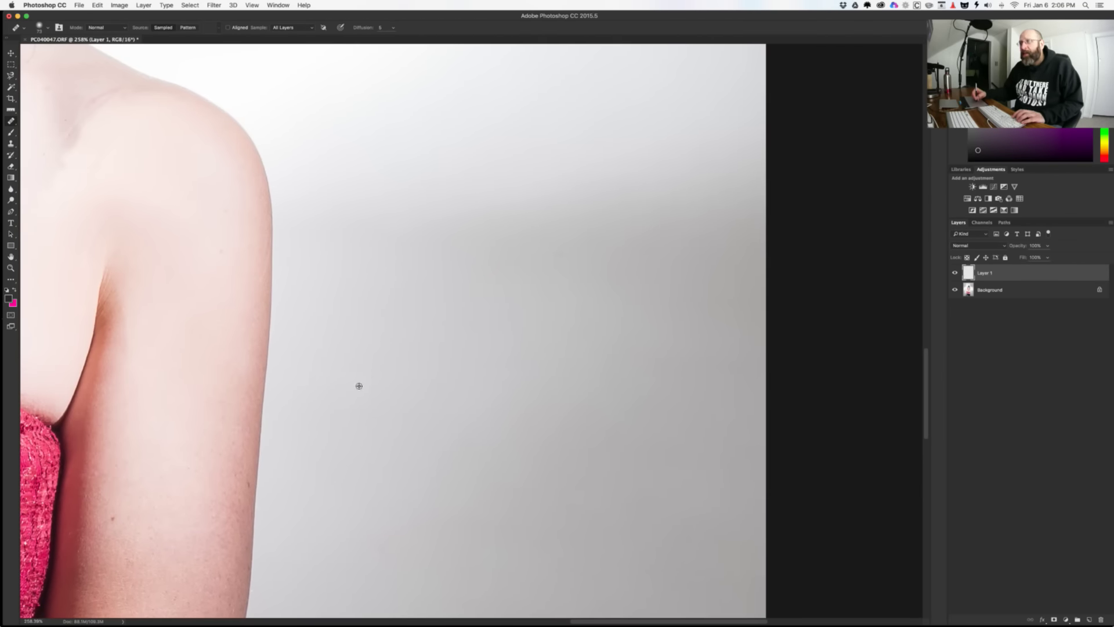
left_click_drag(436, 363, 428, 318)
scroll(545, 326, "up", 2)
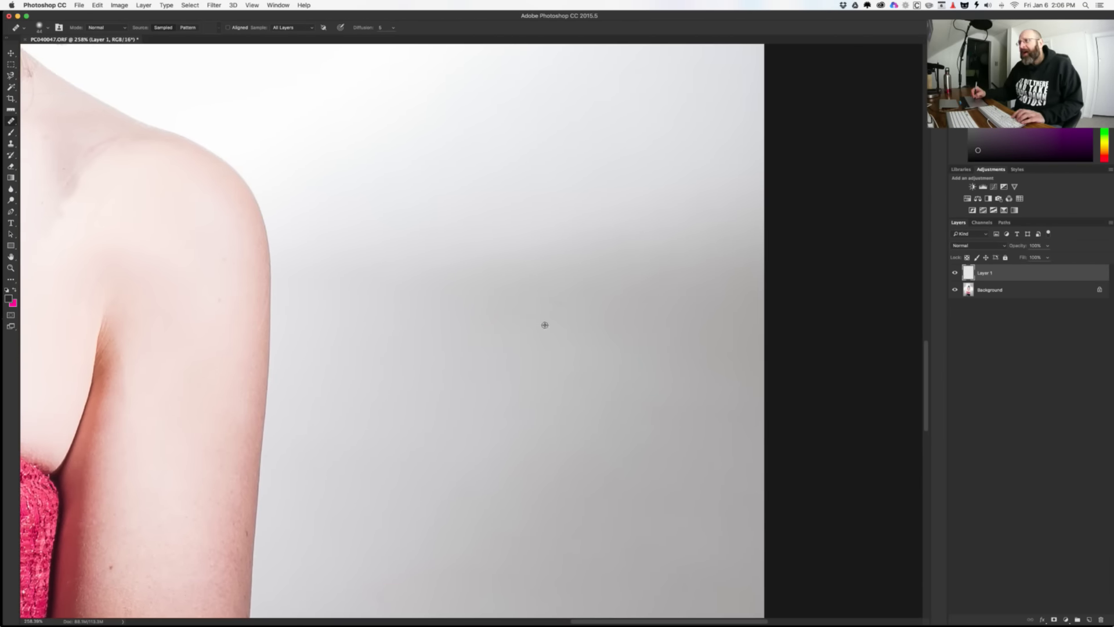
scroll(522, 307, "up", 5)
scroll(523, 307, "right", 1)
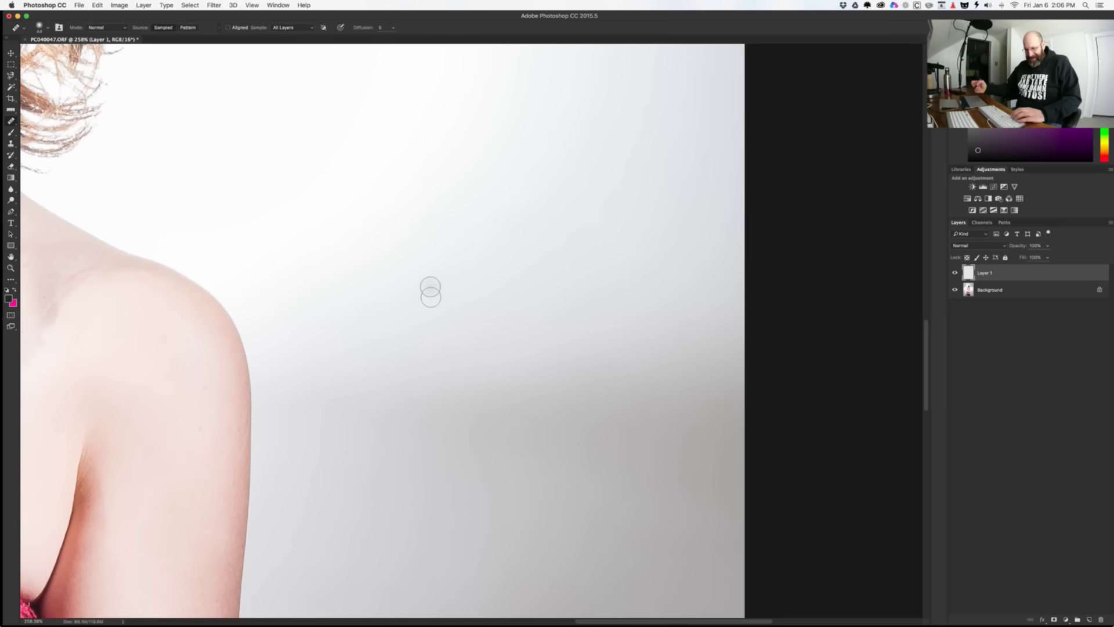
left_click_drag(490, 326, 605, 311)
Step: Heal the marks in the backdrop around the lower jewel-tipped spikes on the headpiece's right side
scroll(605, 311, "up", 10)
scroll(639, 331, "up", 2)
scroll(691, 341, "up", 5)
mouse_move(592, 259)
left_mouse_down()
mouse_move(566, 250)
mouse_move(609, 238)
mouse_move(611, 180)
mouse_move(598, 155)
mouse_move(610, 152)
left_mouse_up()
mouse_move(652, 282)
left_mouse_down()
mouse_move(652, 264)
mouse_move(703, 297)
left_mouse_up()
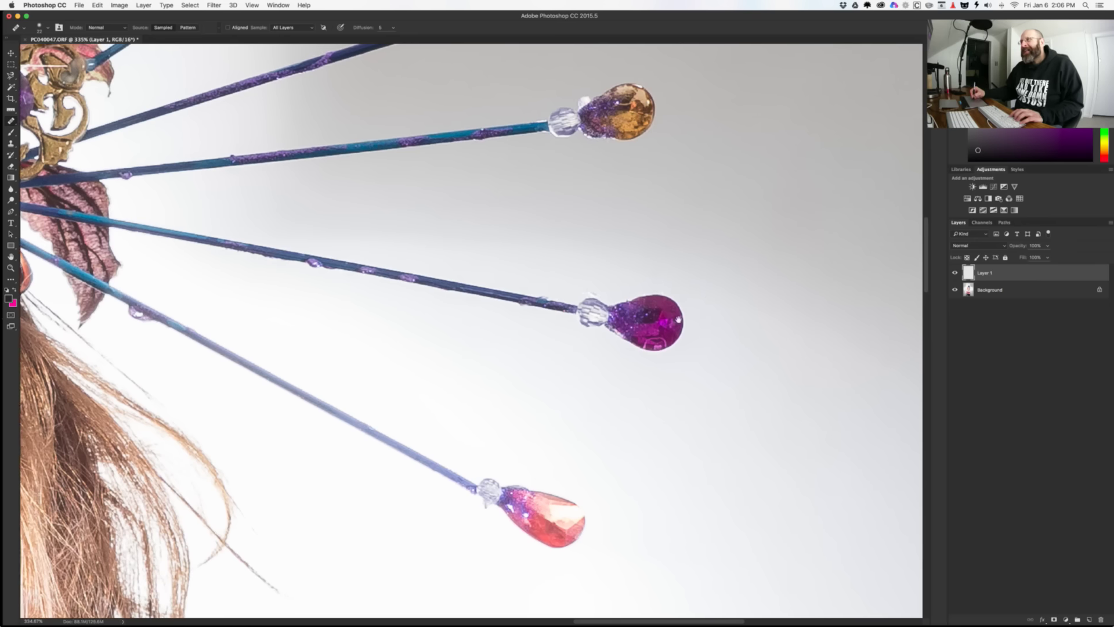
Step: Heal the mark in the backdrop beside the upper-right spikes of the headpiece
scroll(704, 297, "up", 10)
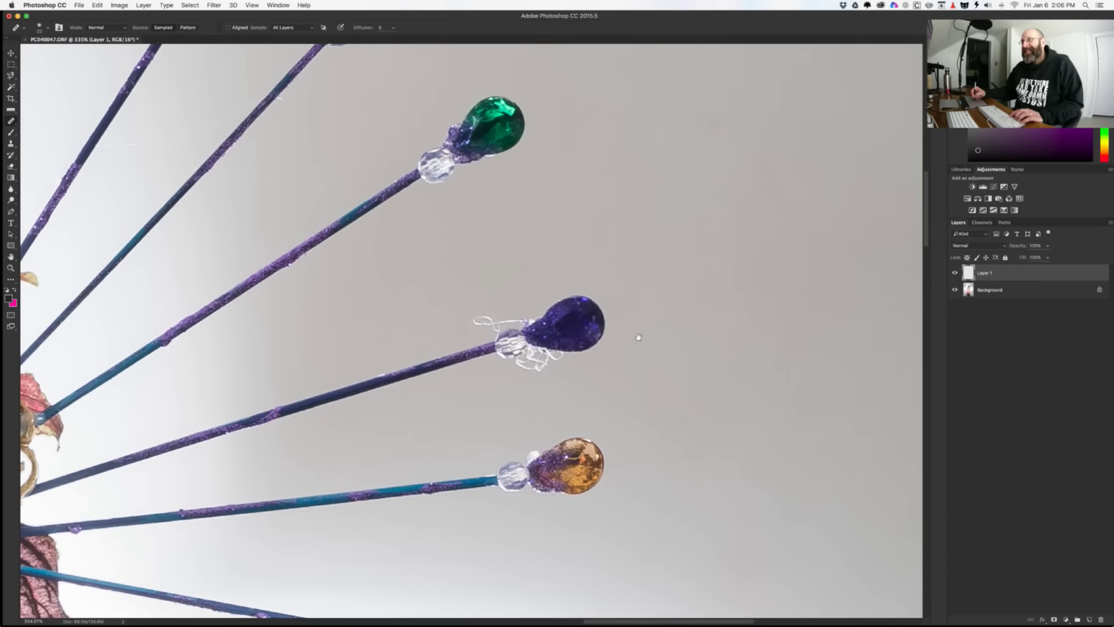
scroll(642, 298, "up", 10)
scroll(565, 369, "right", 2)
left_click_drag(320, 230, 348, 230)
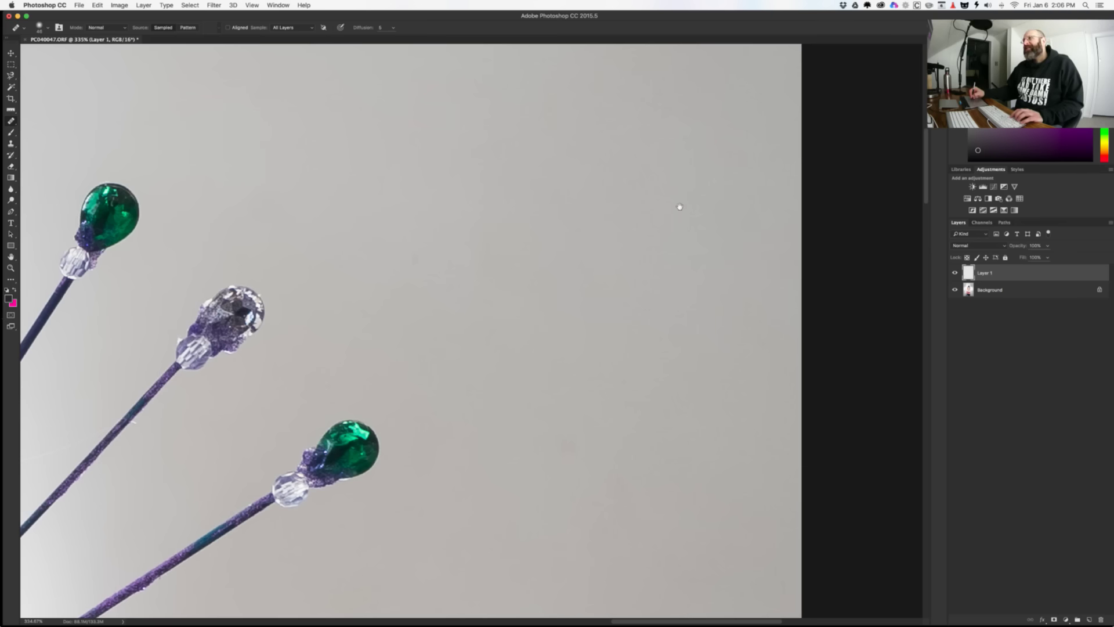
Step: Heal the mark in the backdrop near the top row of jewel-tipped spikes
scroll(627, 247, "up", 5)
scroll(626, 246, "left", 5)
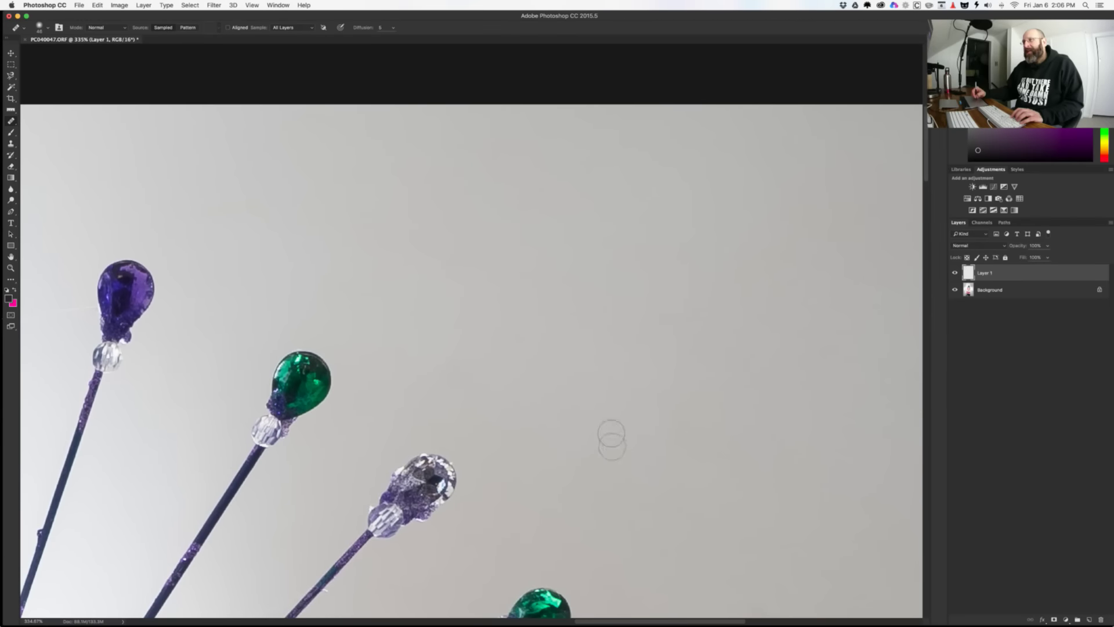
scroll(572, 436, "left", 10)
scroll(572, 435, "down", 1)
scroll(605, 316, "left", 2)
scroll(604, 316, "down", 2)
scroll(580, 281, "right", 2)
mouse_move(567, 273)
left_mouse_down()
mouse_move(572, 250)
mouse_move(661, 238)
left_mouse_up()
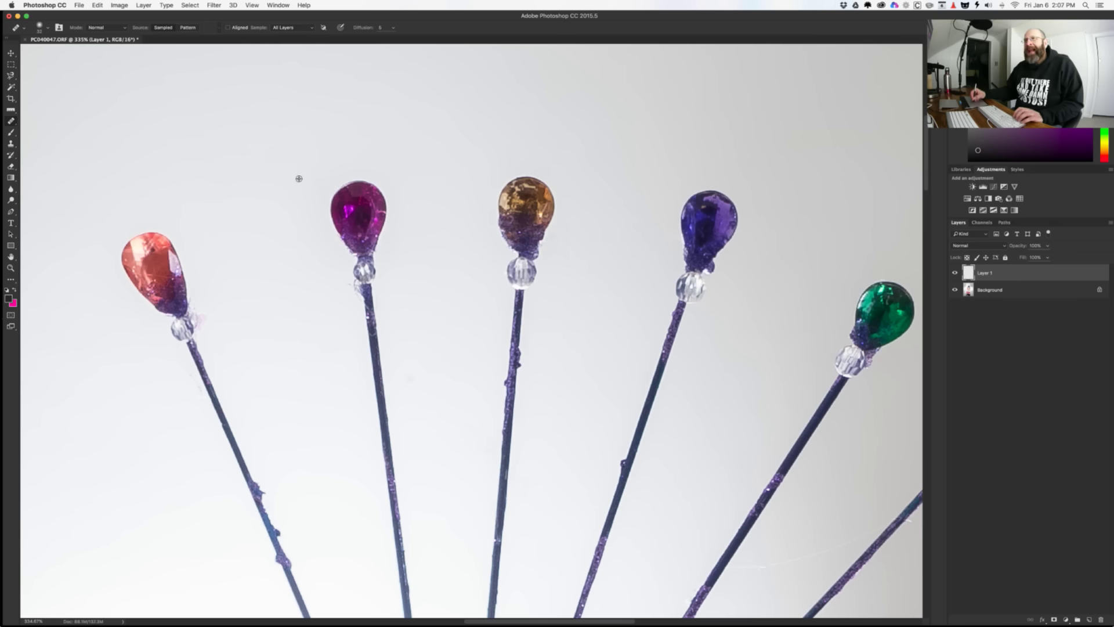
Step: Heal and clone out the smudges in the backdrop just left of the red-tipped spike
left_click_drag(278, 256, 379, 210)
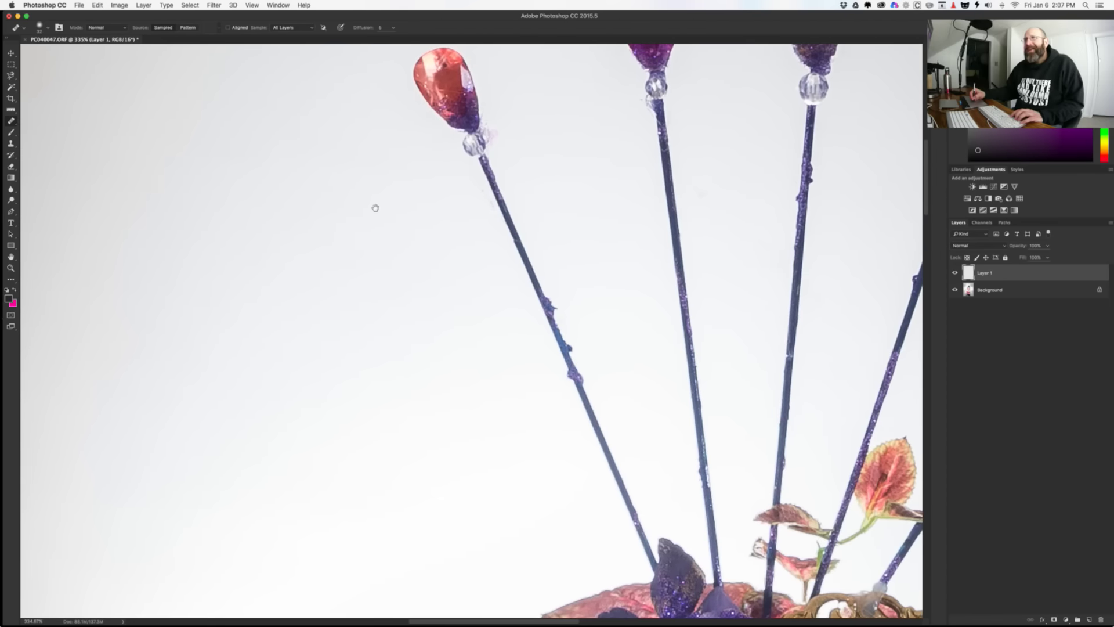
scroll(439, 226, "up", 3)
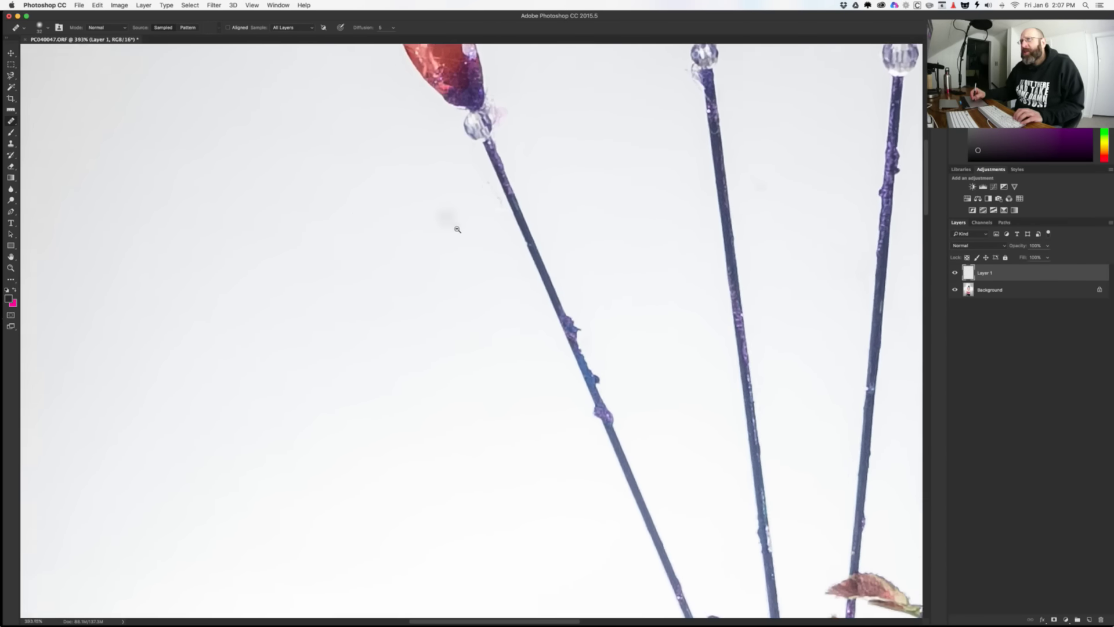
mouse_move(459, 219)
left_mouse_down()
mouse_move(512, 194)
mouse_move(410, 218)
left_mouse_up()
key("s")
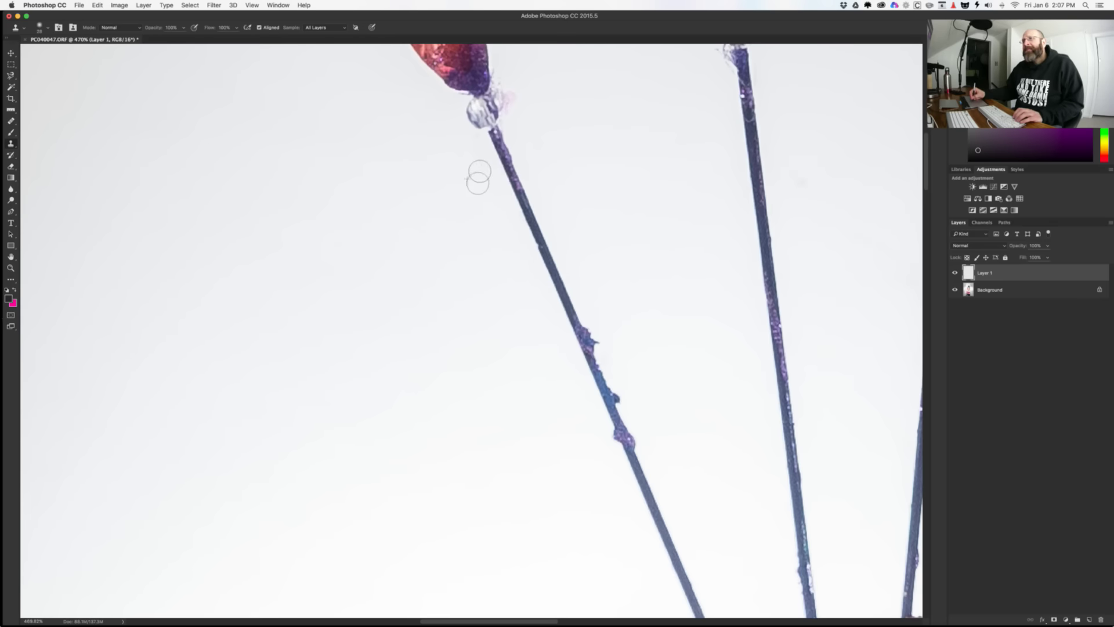
left_click_drag(436, 189, 465, 309)
Step: Heal the mark in the upper-left backdrop near the image's top edge with the Healing Brush
scroll(472, 294, "down", 3)
key("j")
left_click_drag(378, 230, 375, 228)
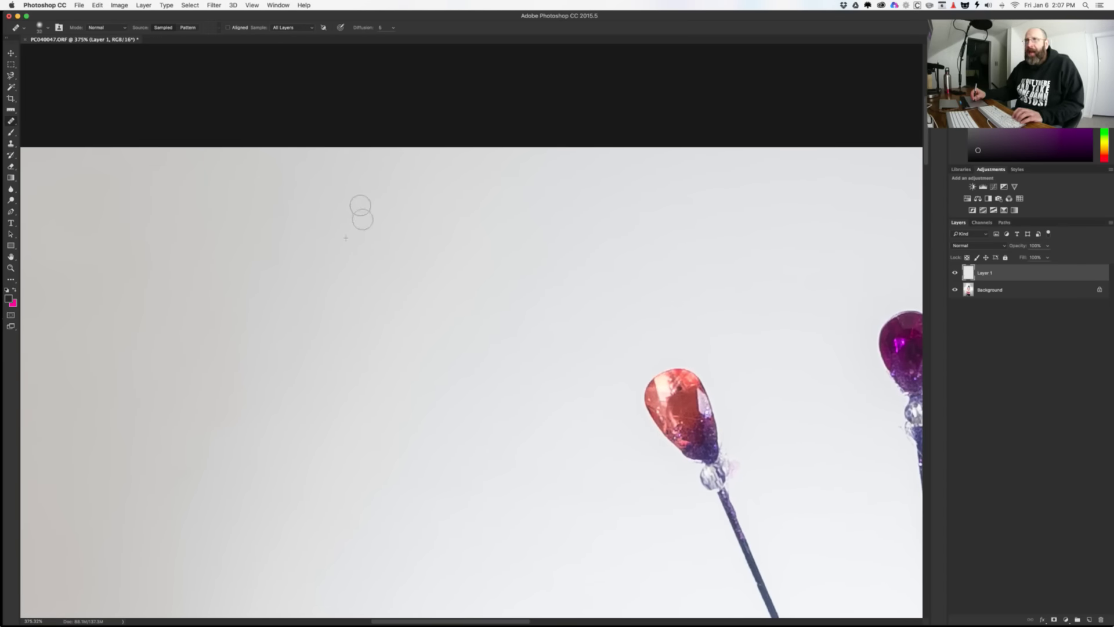
Step: Inspect the backdrop for remaining spots down the left side, along the skirt's hem and up the right side
scroll(463, 281, "left", 10)
scroll(535, 270, "down", 6)
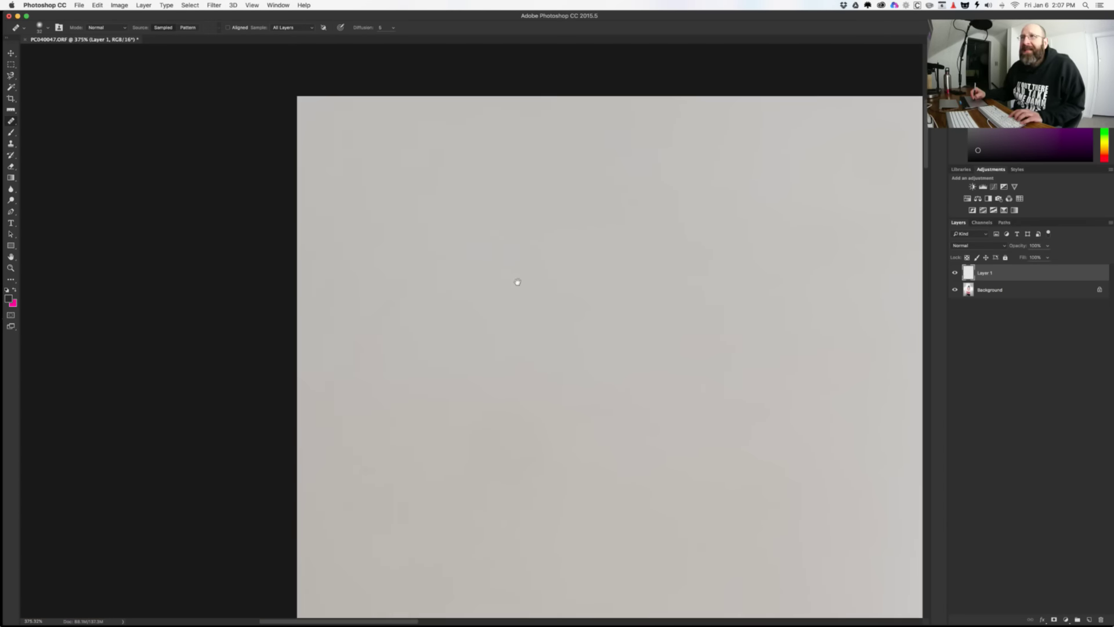
scroll(489, 400, "down", 5)
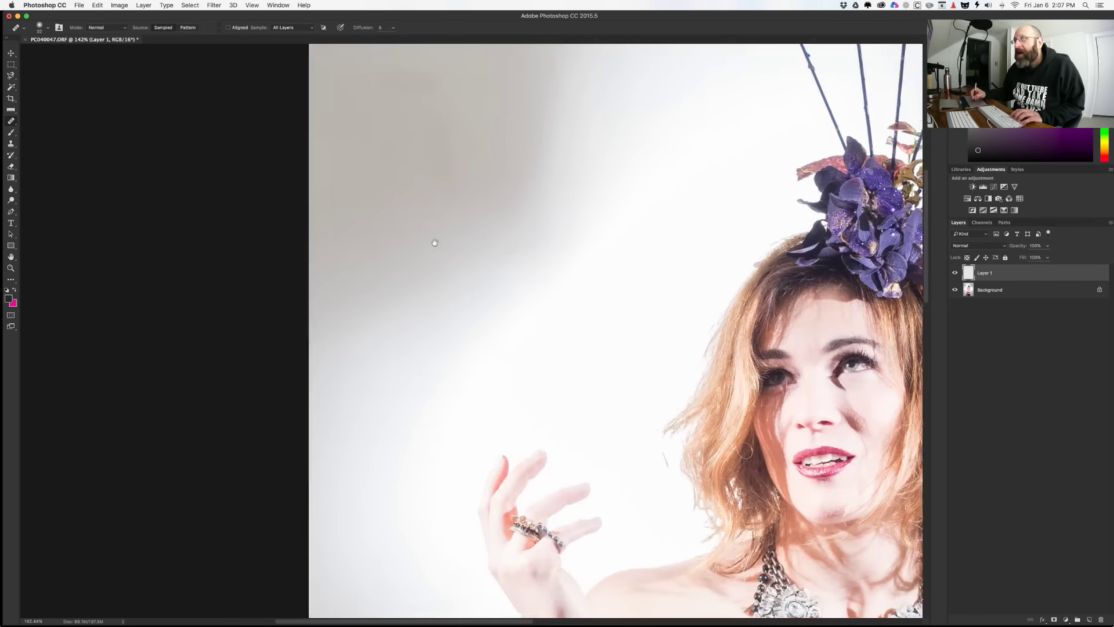
scroll(445, 212, "up", 4)
scroll(444, 211, "up", 1)
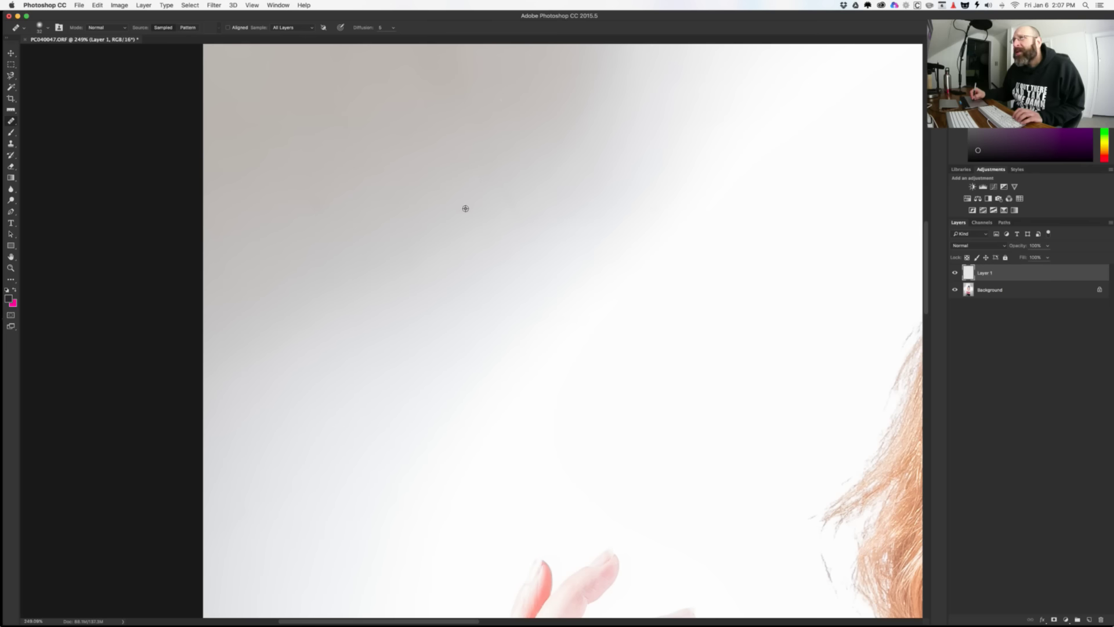
scroll(453, 242, "down", 6)
scroll(454, 244, "down", 10)
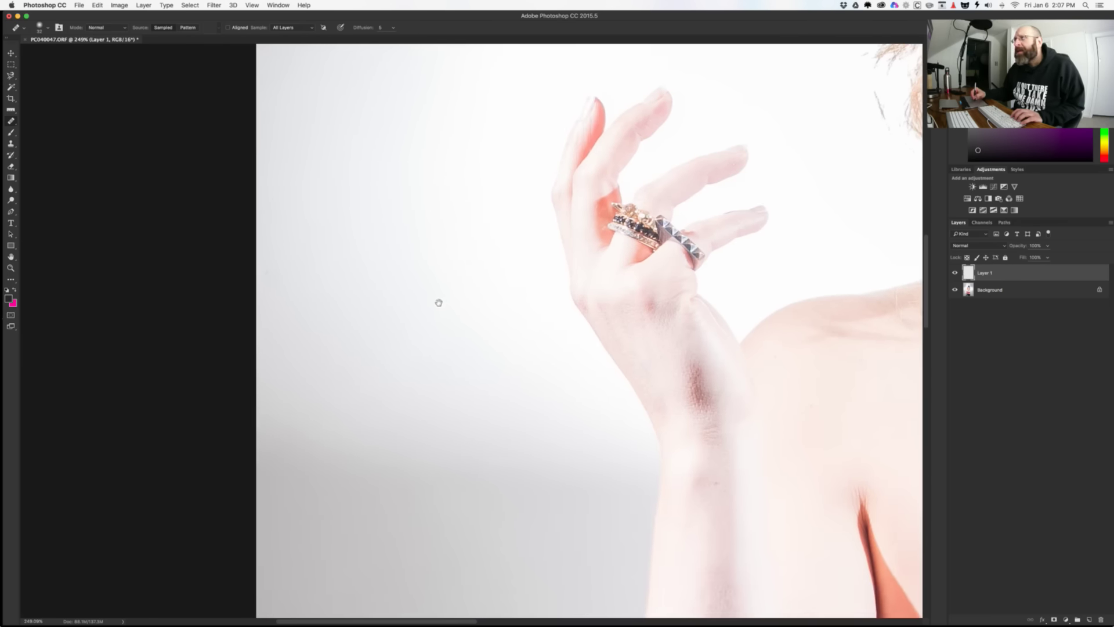
scroll(396, 174, "right", 2)
scroll(438, 396, "down", 15)
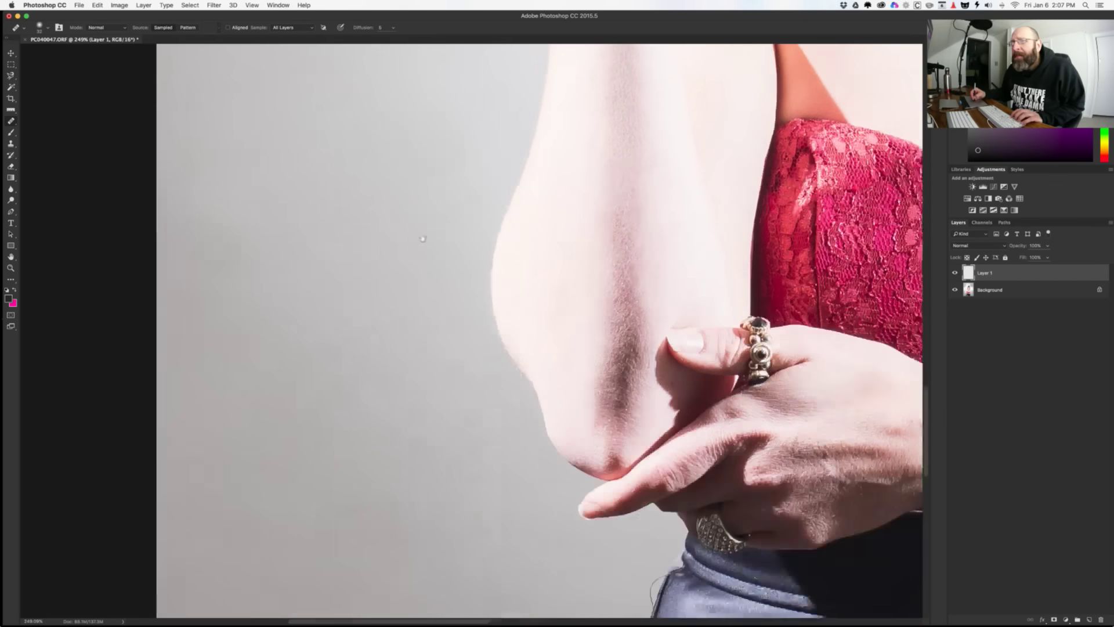
scroll(470, 226, "right", 9)
scroll(469, 261, "up", 1)
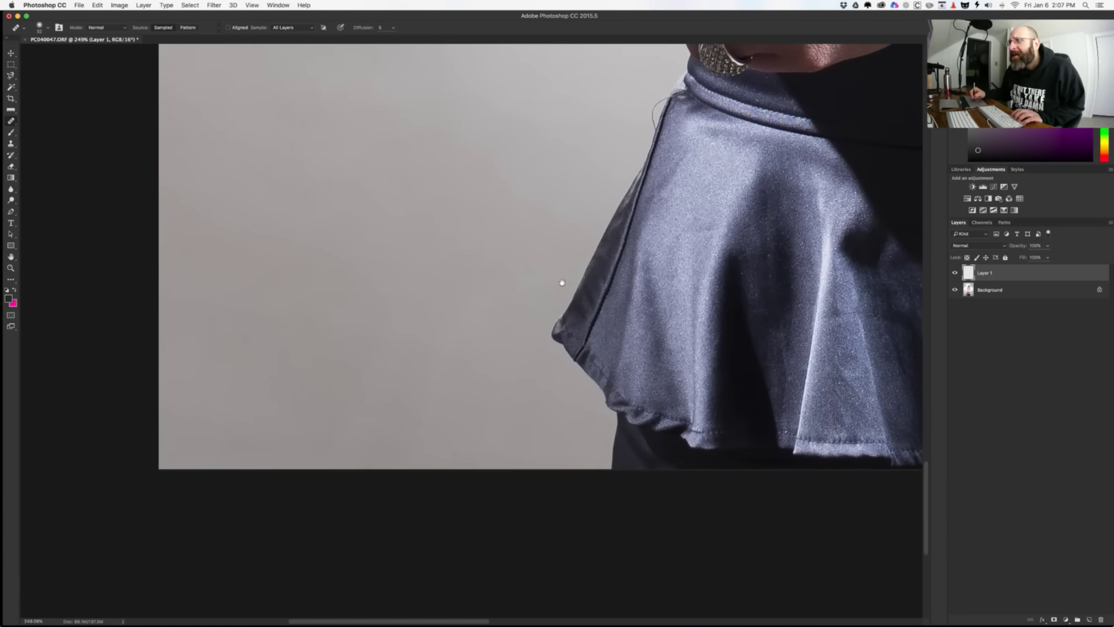
scroll(469, 318, "right", 3)
scroll(469, 318, "up", 2)
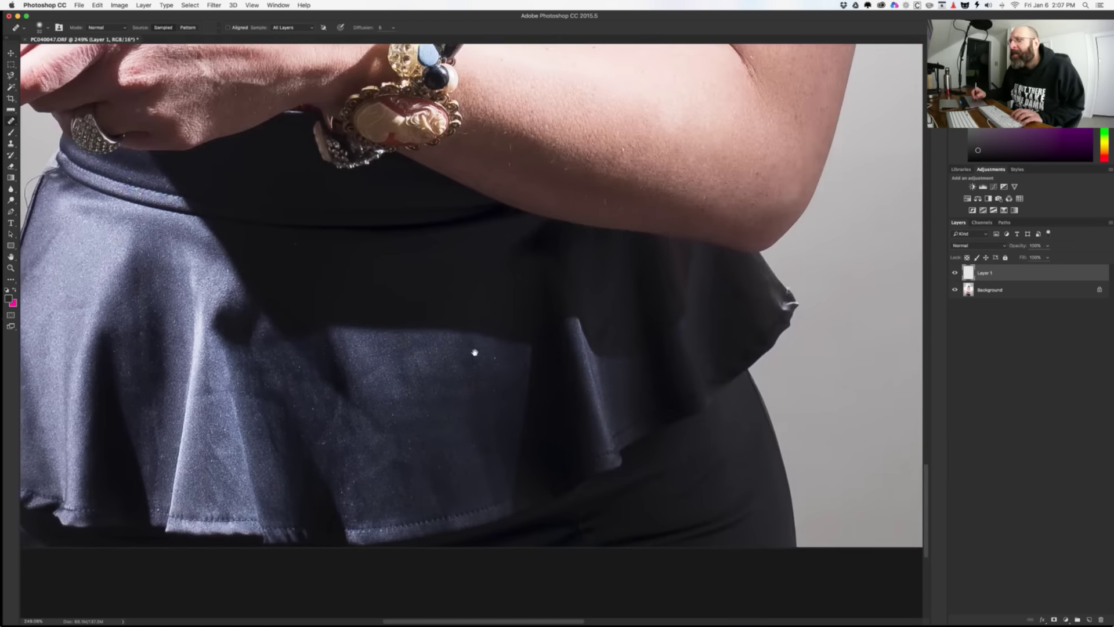
scroll(465, 348, "right", 19)
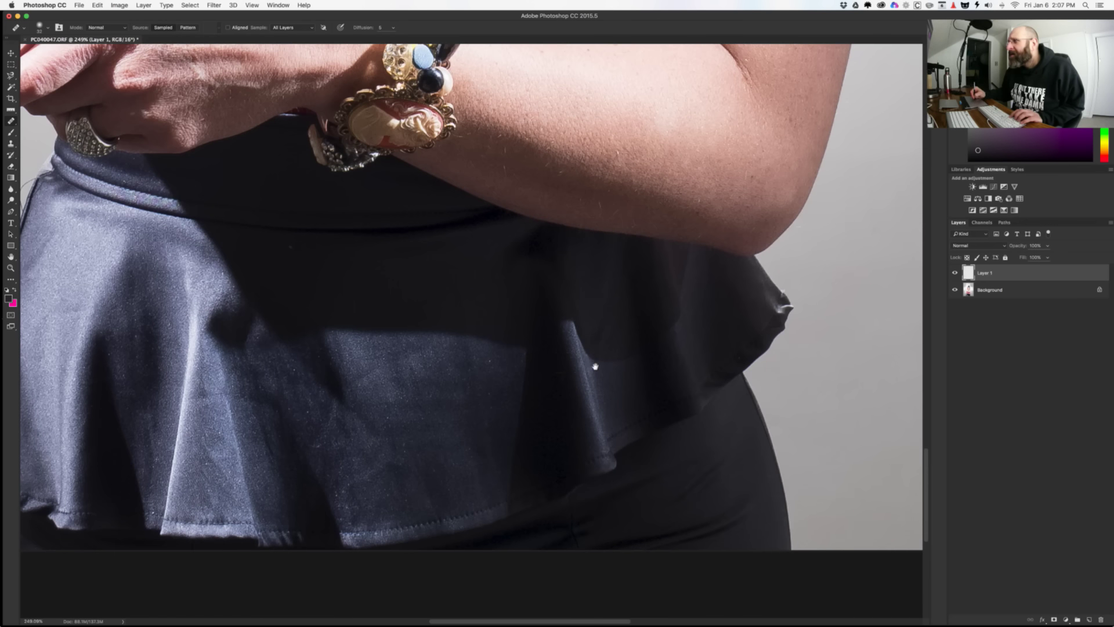
scroll(465, 349, "up", 2)
scroll(443, 335, "up", 10)
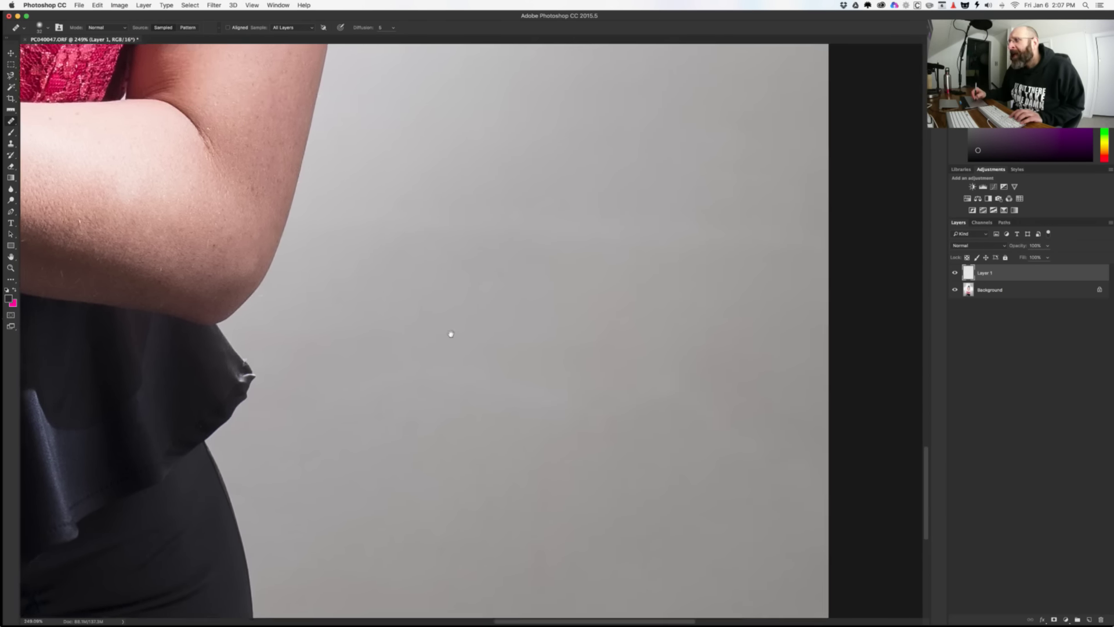
scroll(447, 337, "left", 8)
scroll(485, 374, "up", 1)
scroll(483, 370, "left", 1)
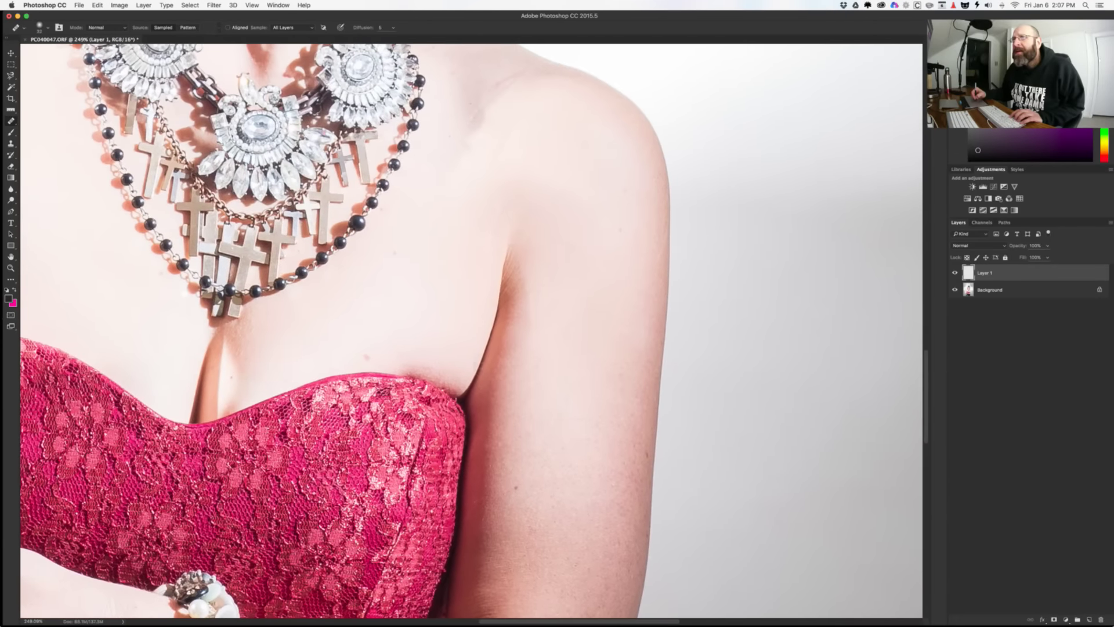
Step: Heal the small blemish on the chest between the beaded necklace and the armpit
scroll(351, 356, "up", 2)
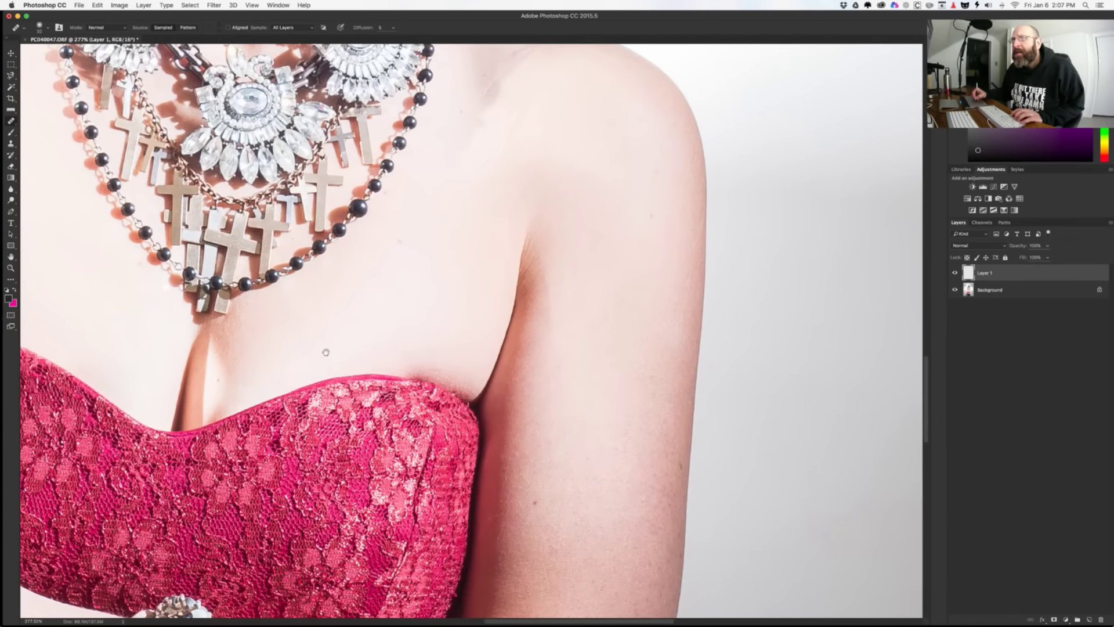
scroll(377, 357, "left", 7)
scroll(377, 357, "up", 2)
scroll(398, 360, "up", 2)
scroll(397, 360, "left", 2)
left_click_drag(474, 291, 471, 268)
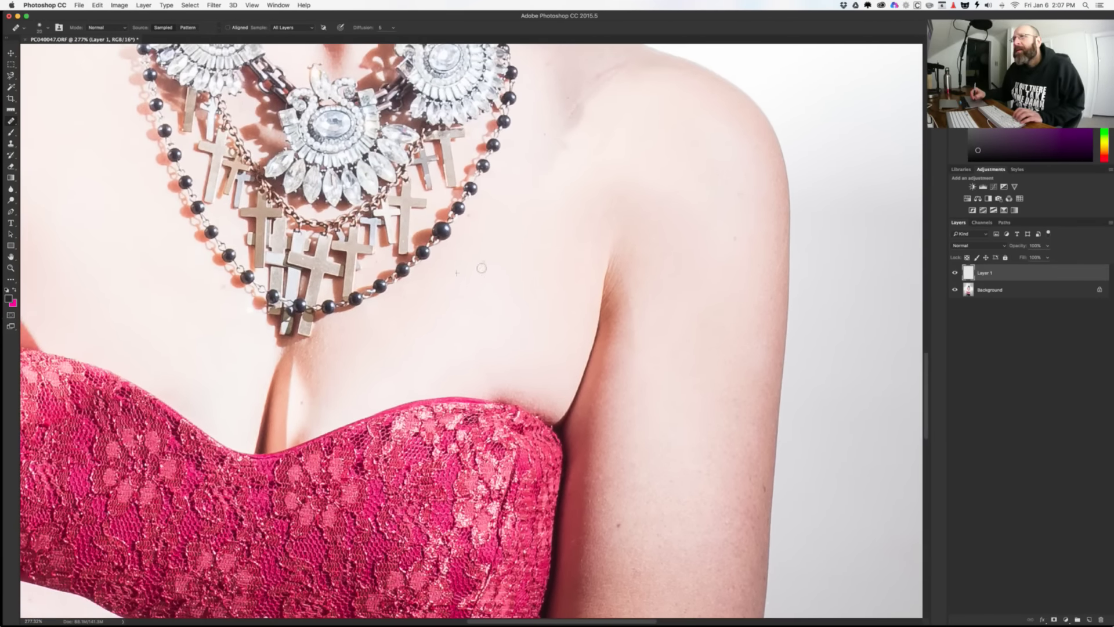
Step: Heal the marks on the forehead skin just above and between the eyebrows
scroll(461, 282, "left", 3)
scroll(464, 302, "up", 10)
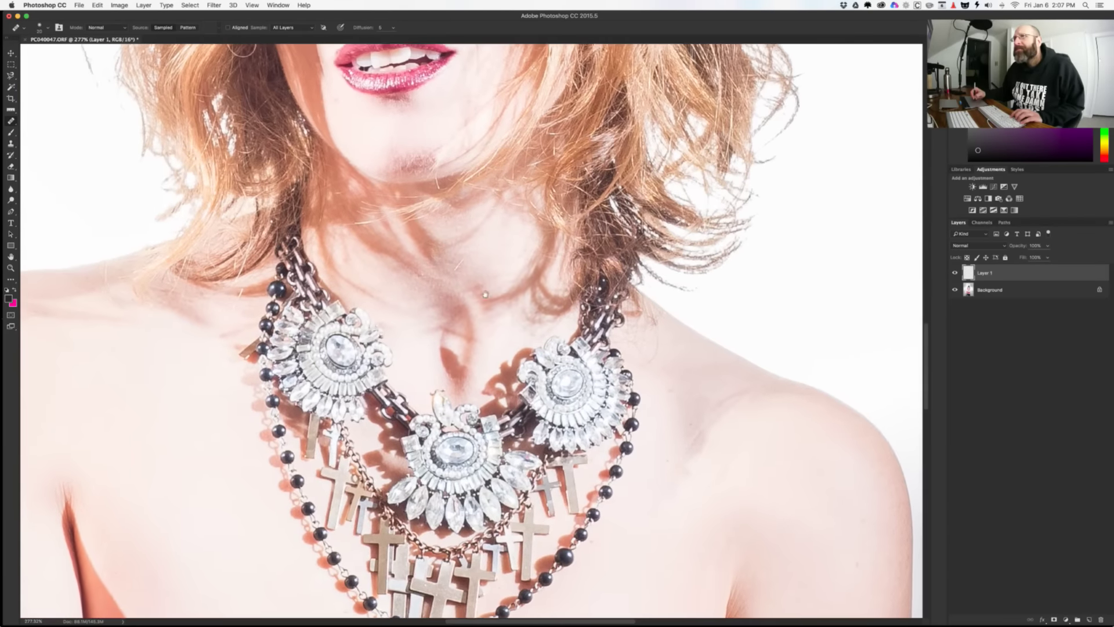
scroll(481, 369, "up", 5)
scroll(406, 325, "up", 6)
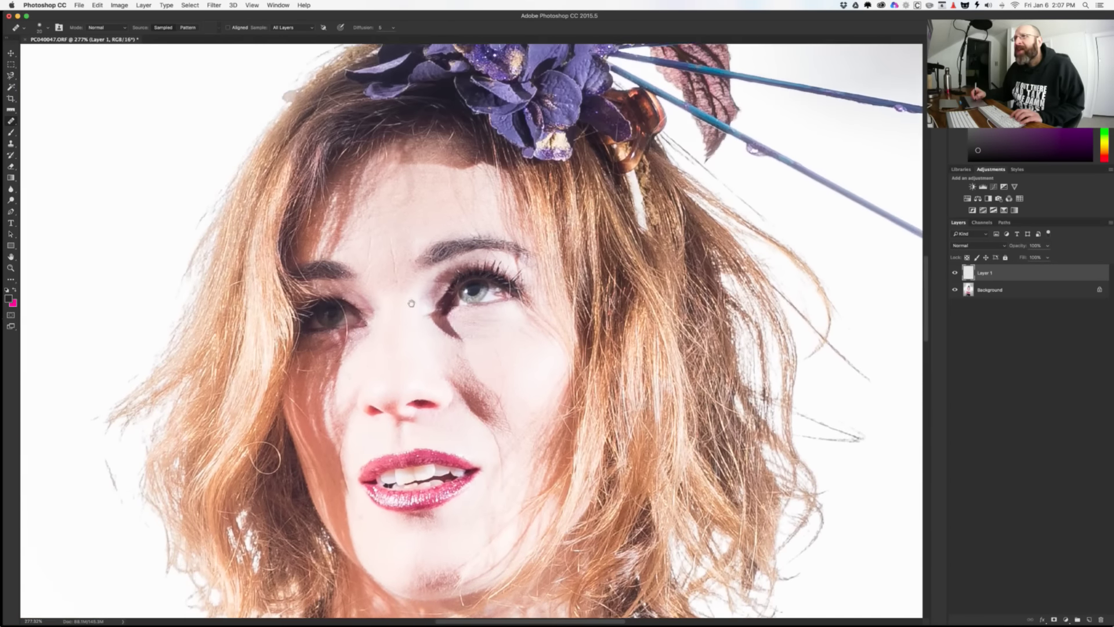
scroll(379, 308, "up", 3)
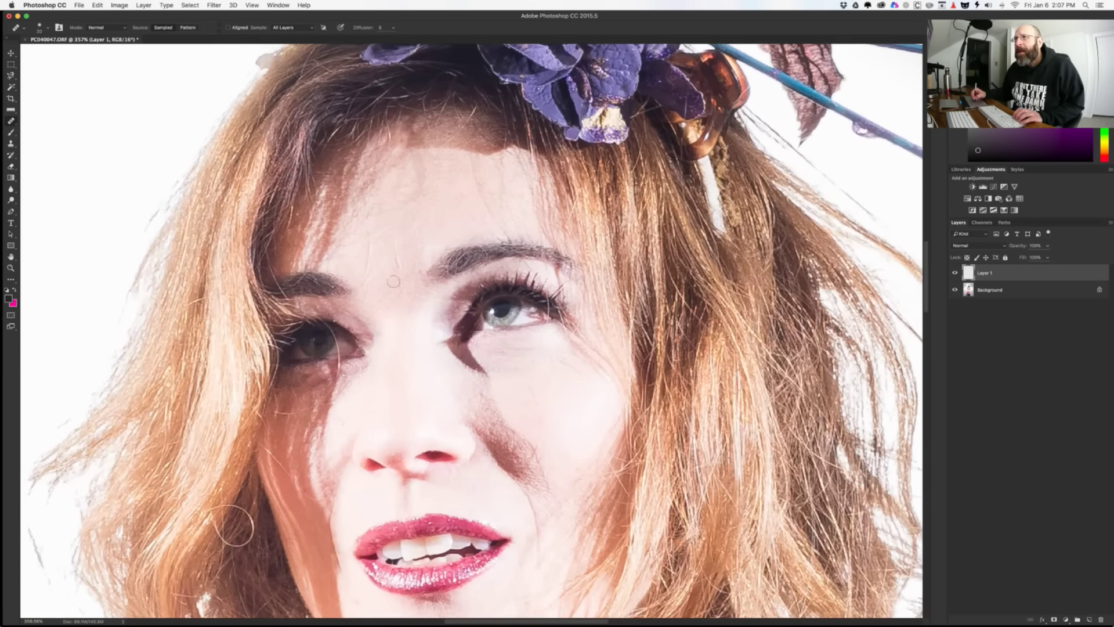
left_click_drag(379, 249, 364, 287)
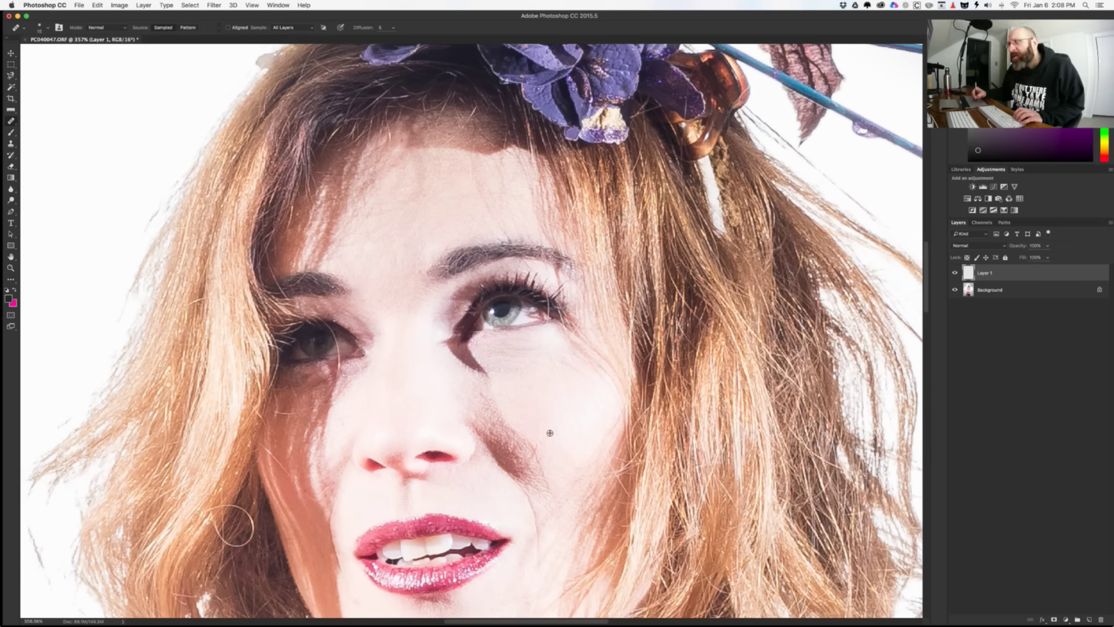
Step: Examine the skin on the face, neck and chest for remaining blemishes
scroll(481, 401, "down", 5)
scroll(482, 400, "left", 2)
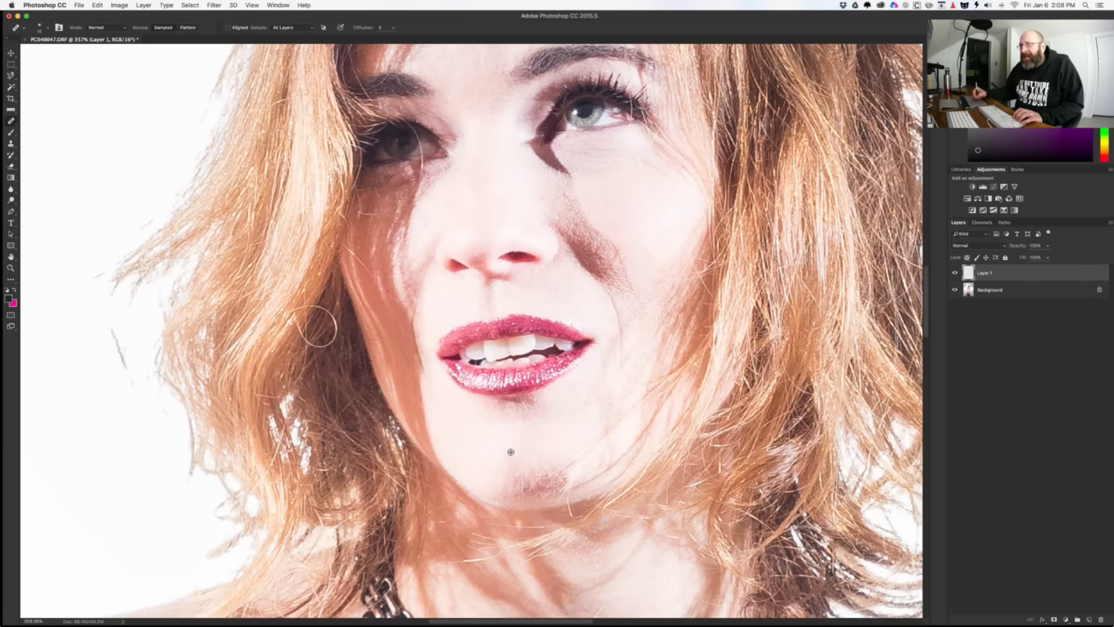
scroll(522, 476, "down", 3)
scroll(517, 453, "down", 10)
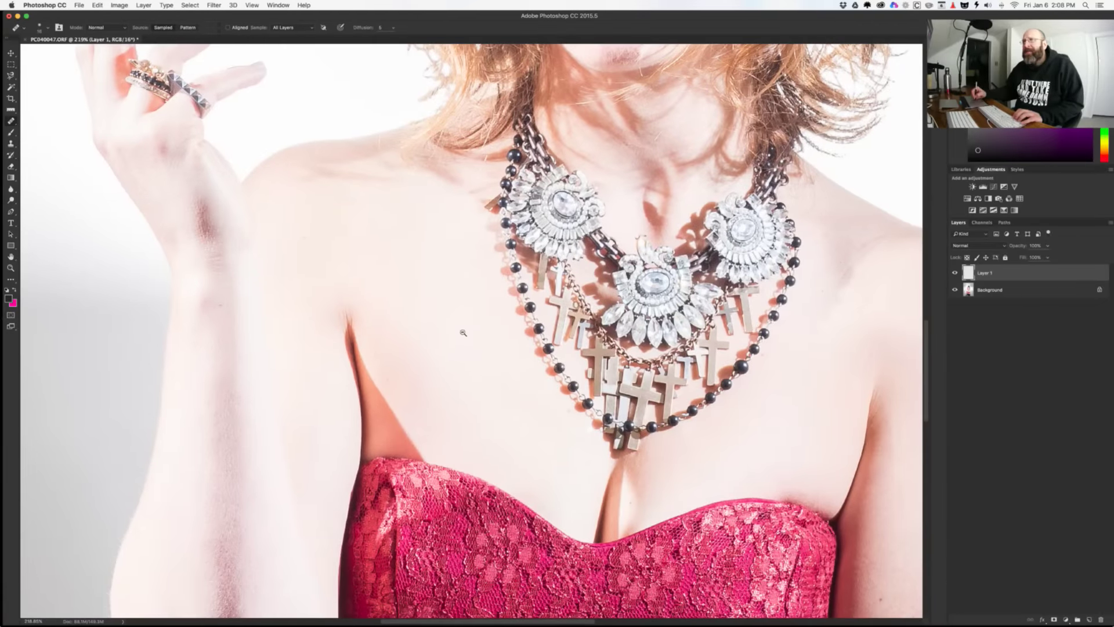
scroll(446, 331, "down", 2)
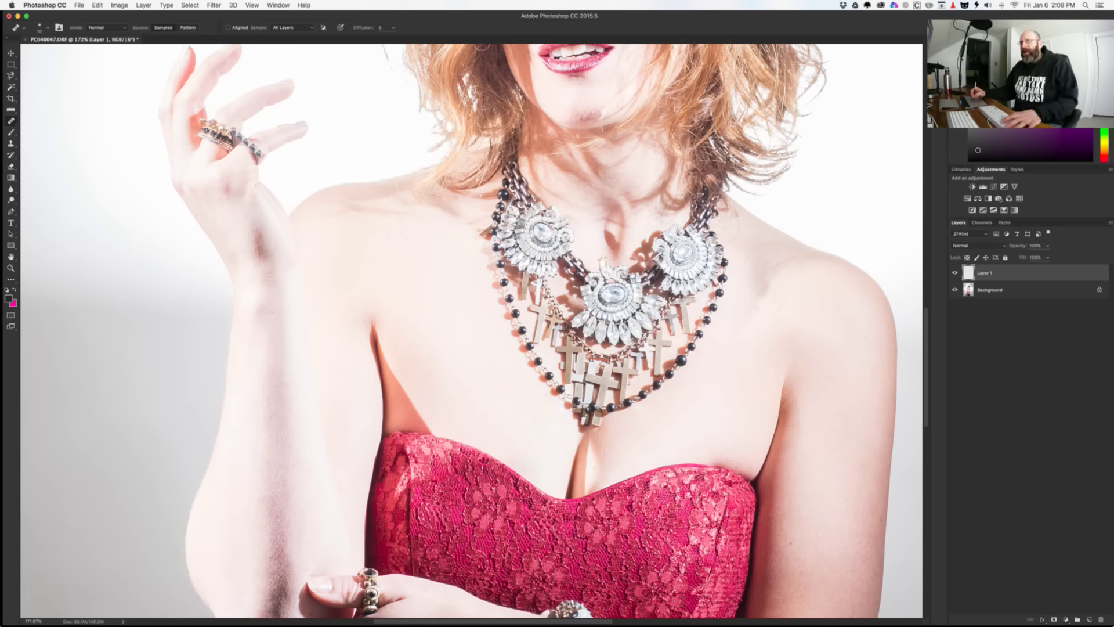
left_click_drag(628, 142, 619, 371)
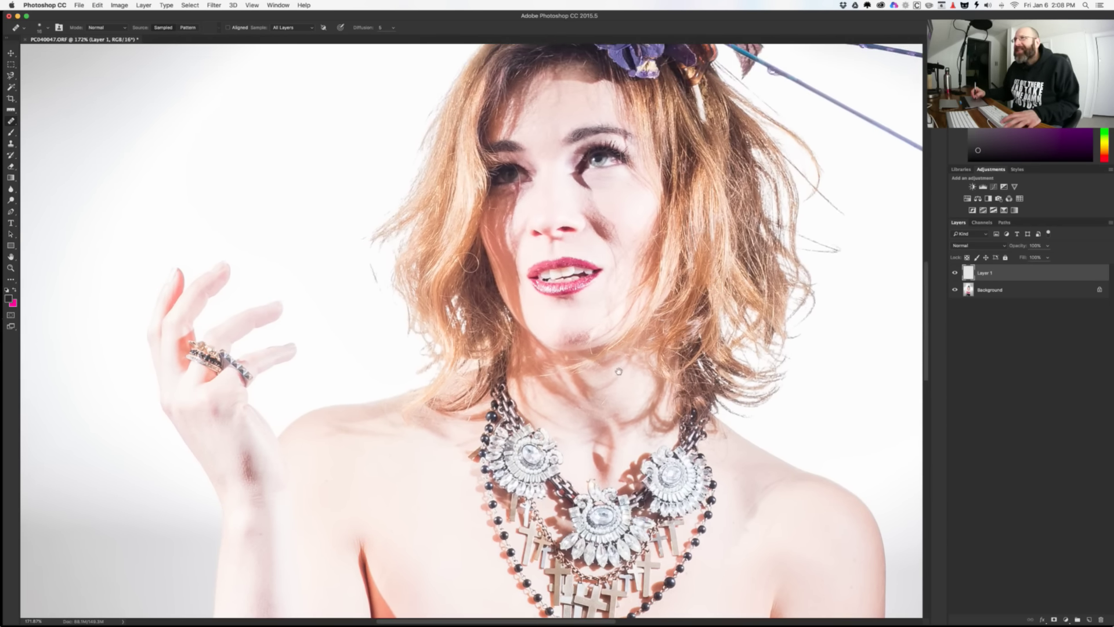
left_click(564, 239)
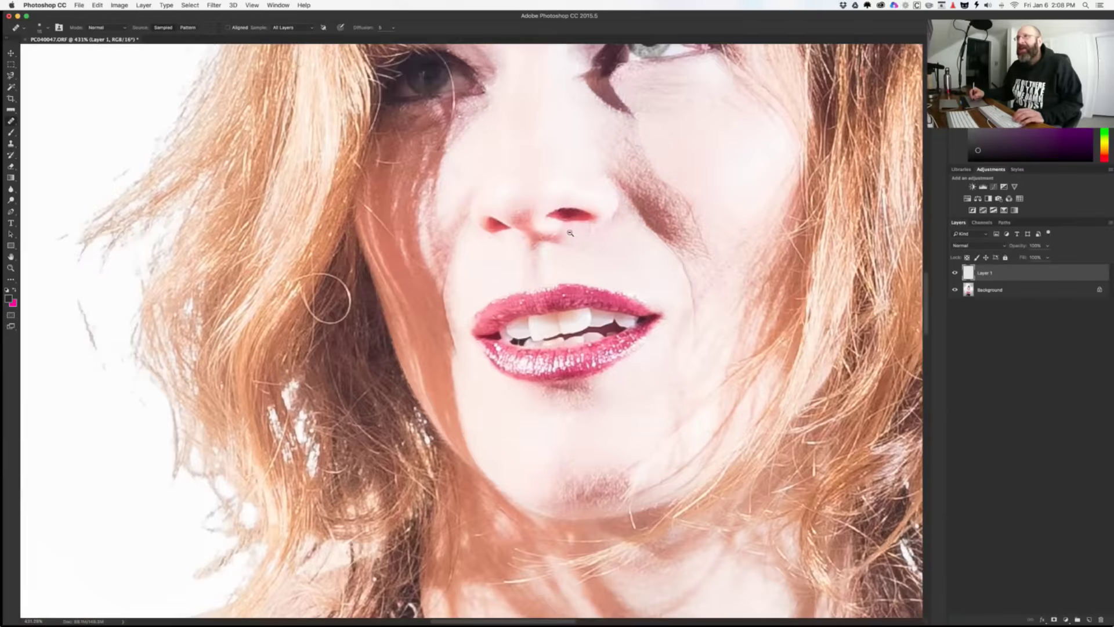
Step: Clone out the stray hair that crosses the shaded eye and the skin just below it
left_click(554, 243)
mouse_move(551, 191)
left_mouse_down()
mouse_move(551, 365)
mouse_move(571, 402)
mouse_move(591, 389)
left_mouse_up()
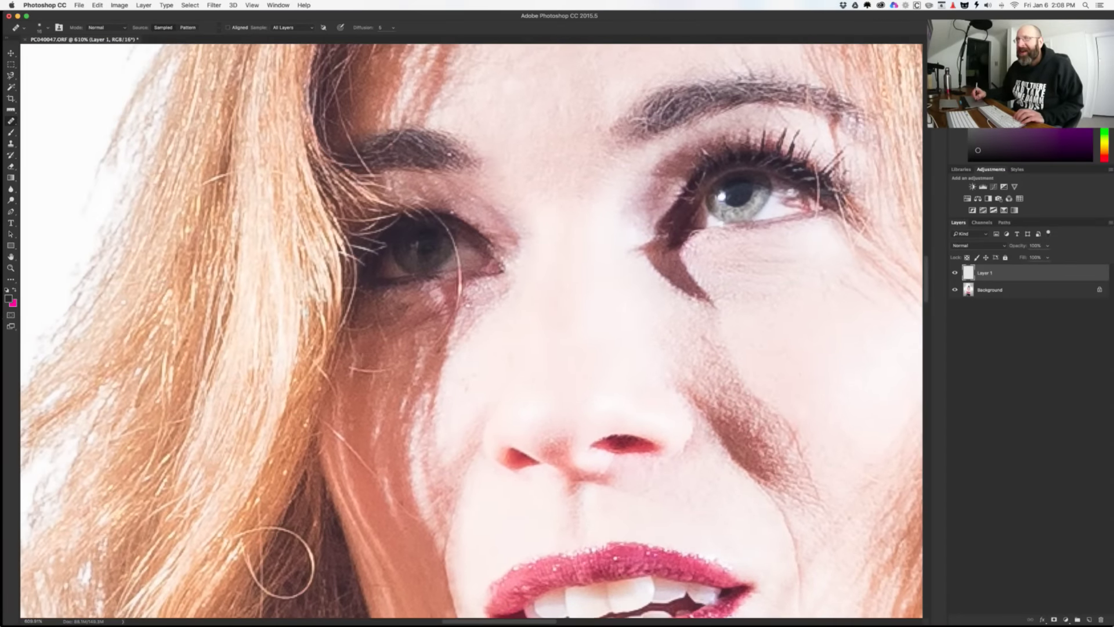
mouse_move(361, 390)
left_mouse_down()
mouse_move(362, 380)
mouse_move(340, 387)
left_mouse_up()
key("s")
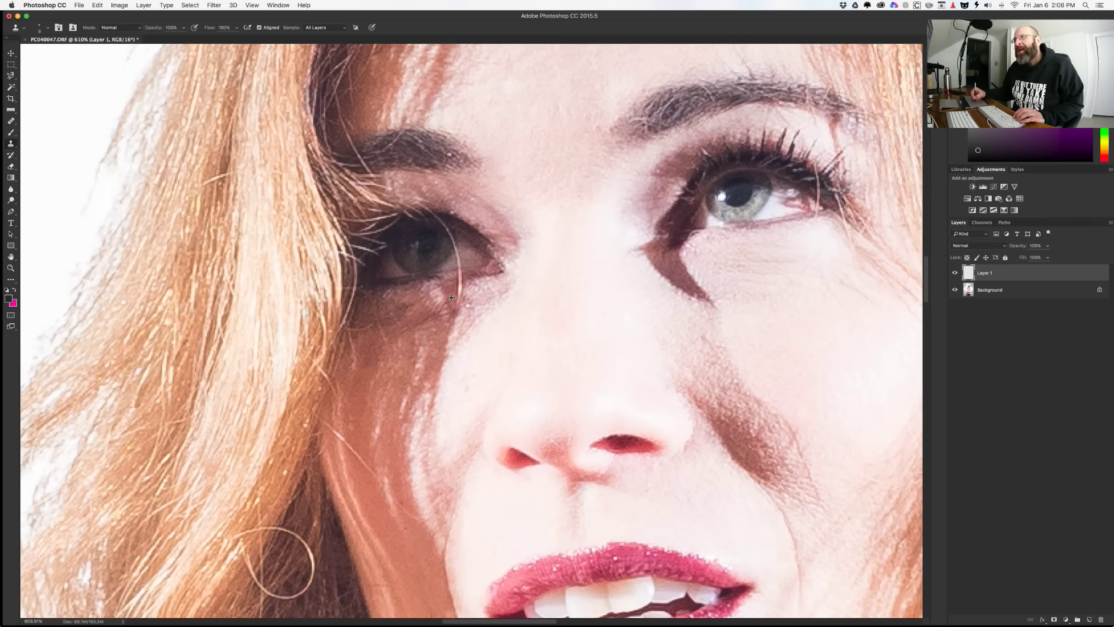
scroll(453, 287, "up", 1)
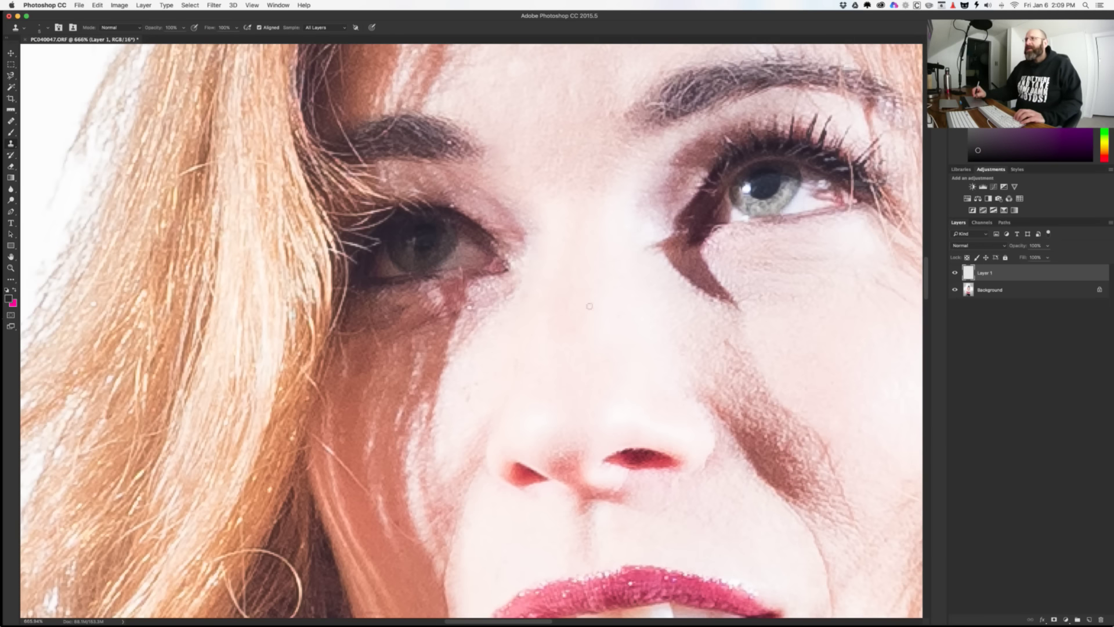
scroll(758, 351, "up", 5)
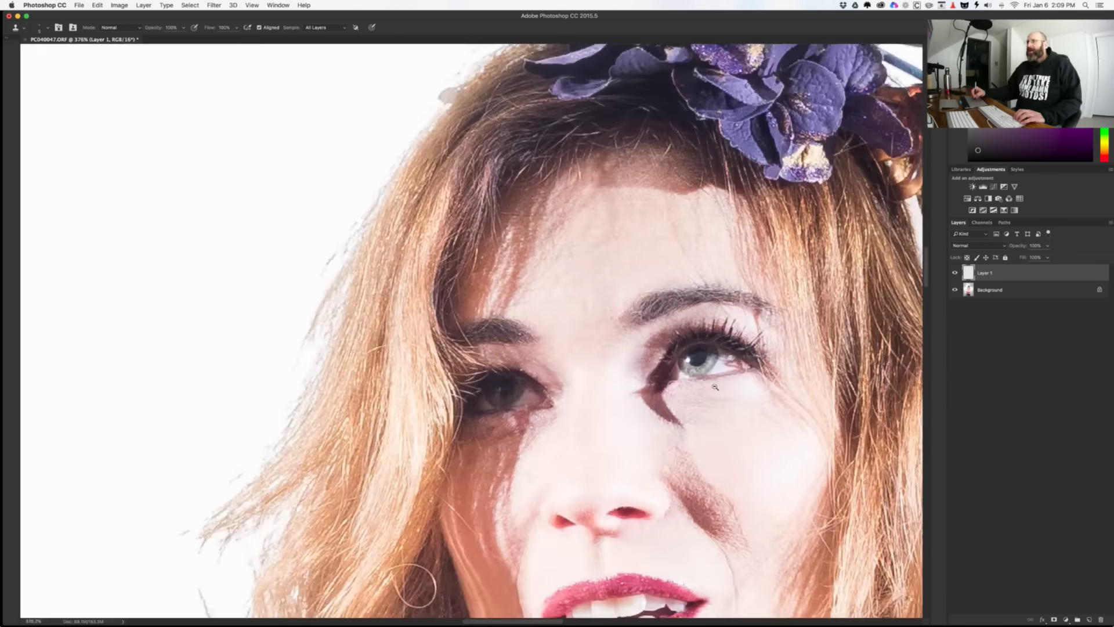
Step: Examine the eyes, cheeks and mouth for remaining stray hairs and blemishes
scroll(749, 388, "down", 3)
scroll(723, 400, "up", 2)
scroll(723, 400, "up", 1)
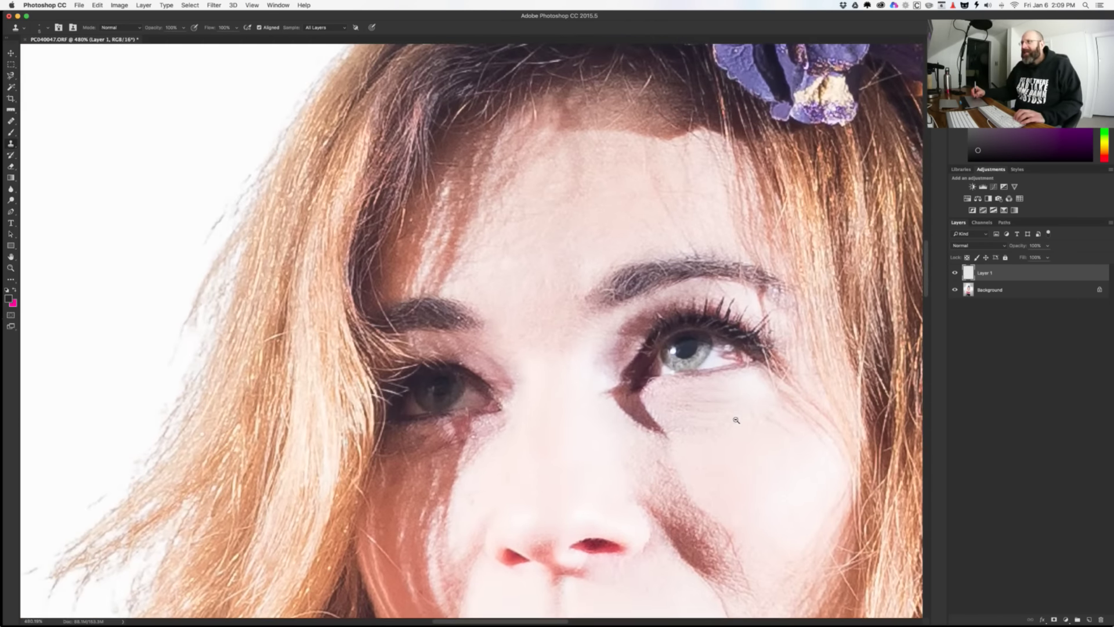
left_click_drag(727, 488, 696, 422)
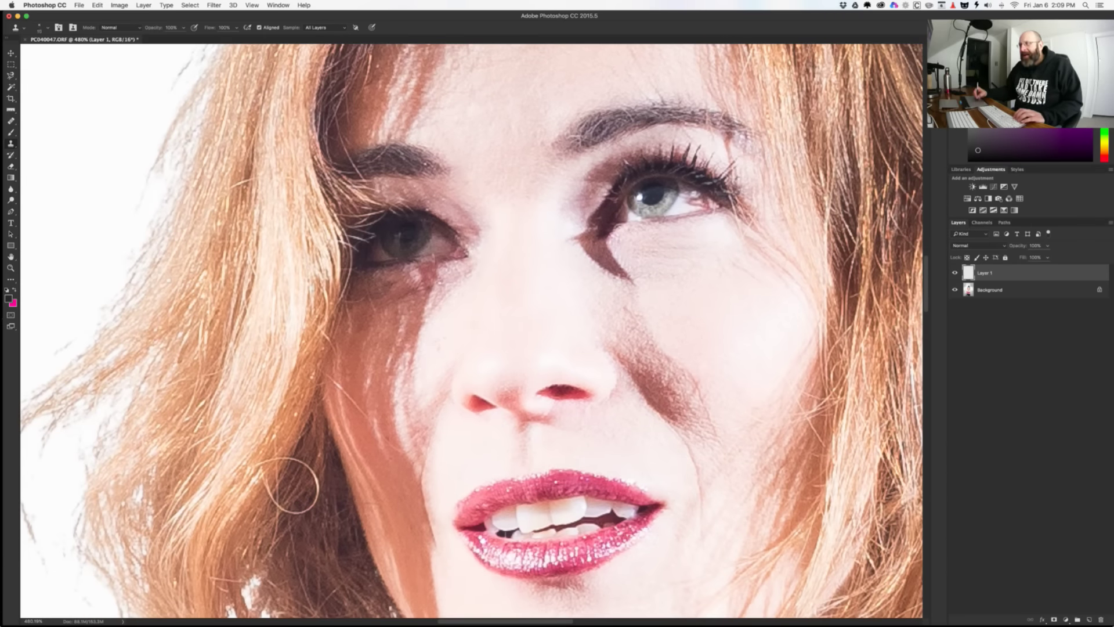
scroll(589, 511, "down", 5)
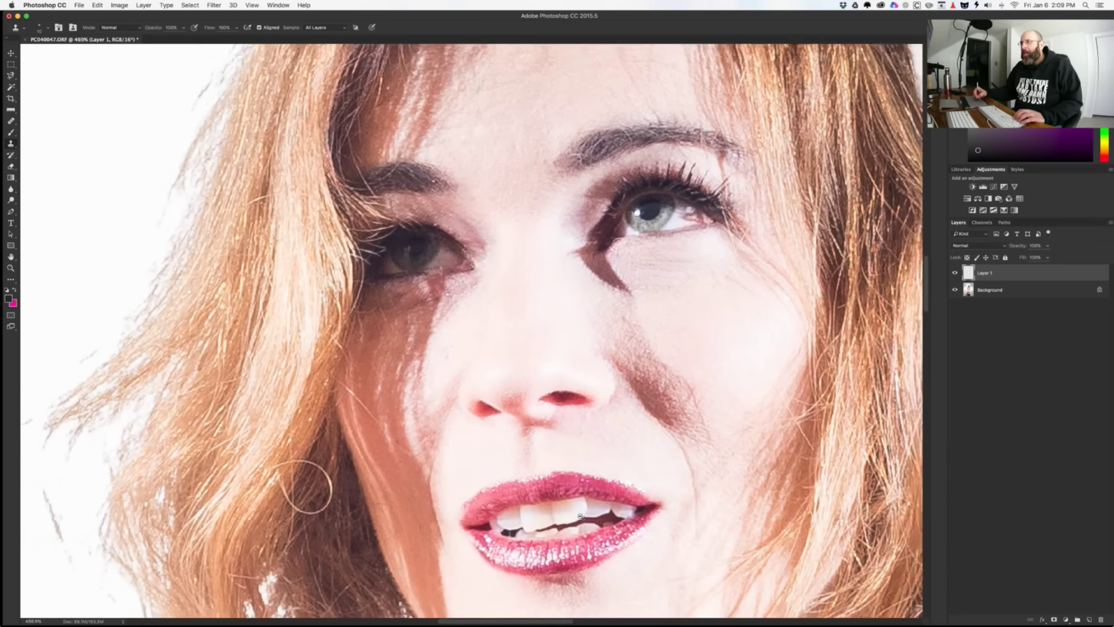
scroll(631, 522, "down", 3)
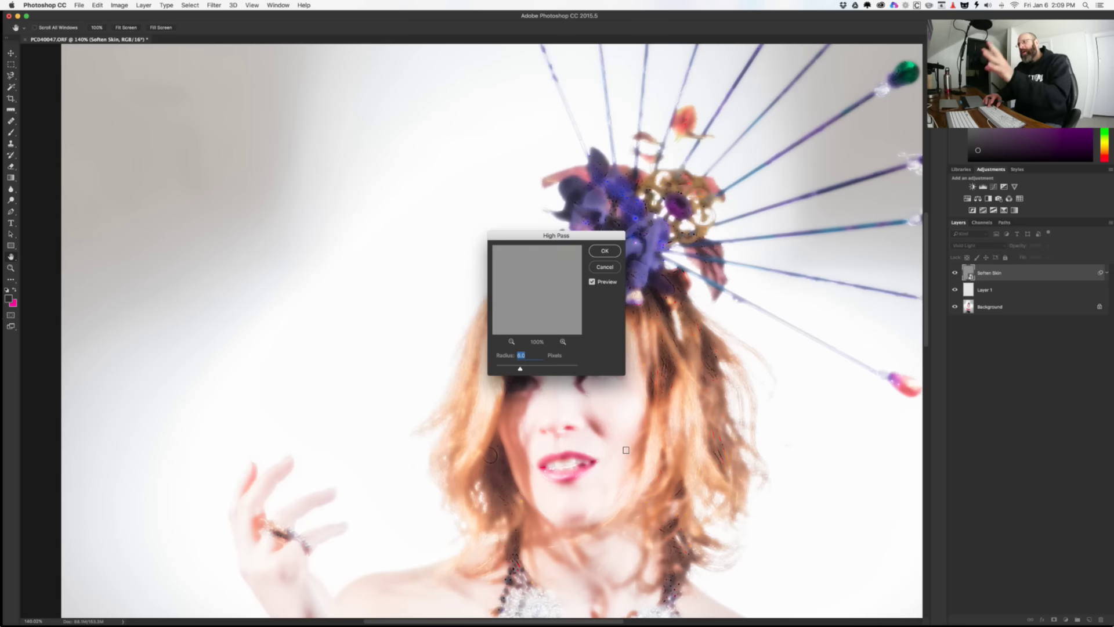
Step: Apply the High Pass and Gaussian Blur filters to the Soften Skin layer, accepting the proposed radii
key("Return")
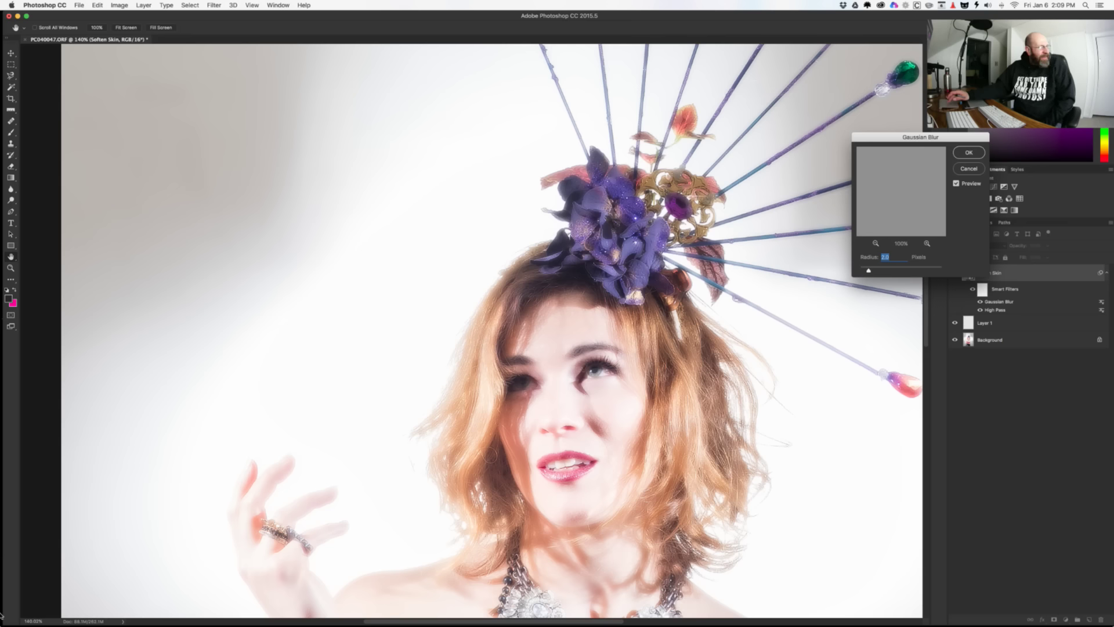
mouse_move(557, 626)
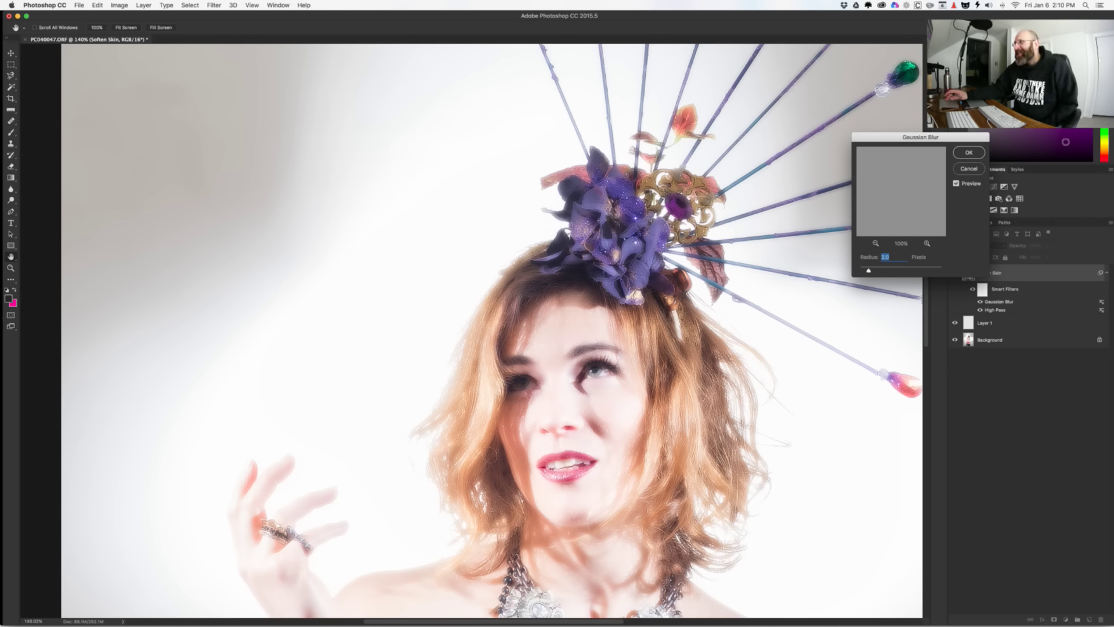
left_click(969, 152)
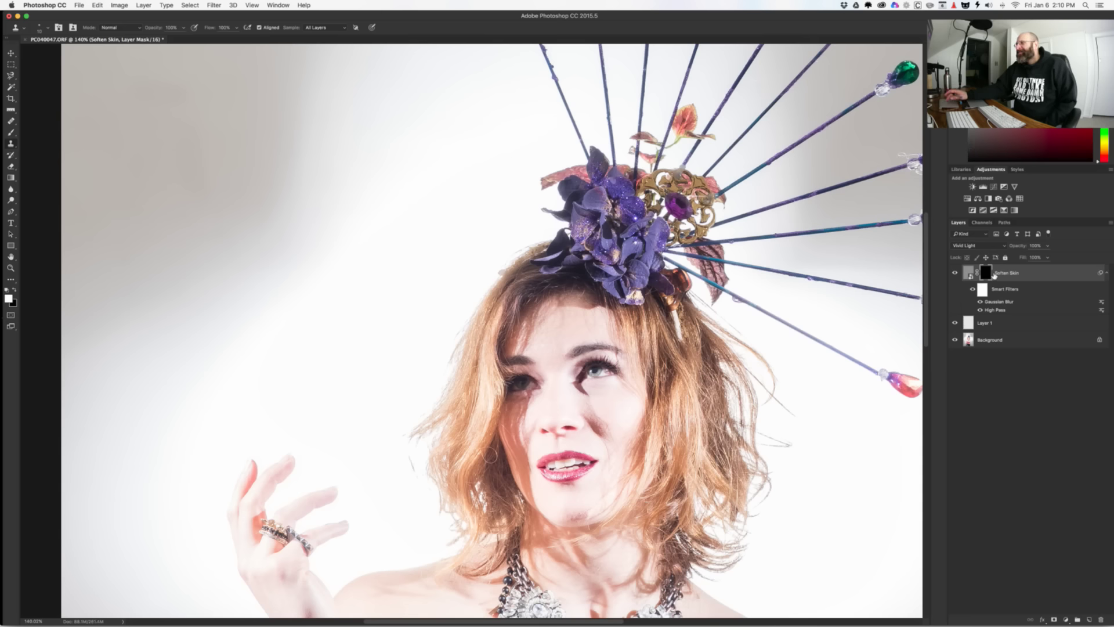
Step: Choose a soft round brush and paint the skin softening onto the forehead on the Soften Skin mask
key("b")
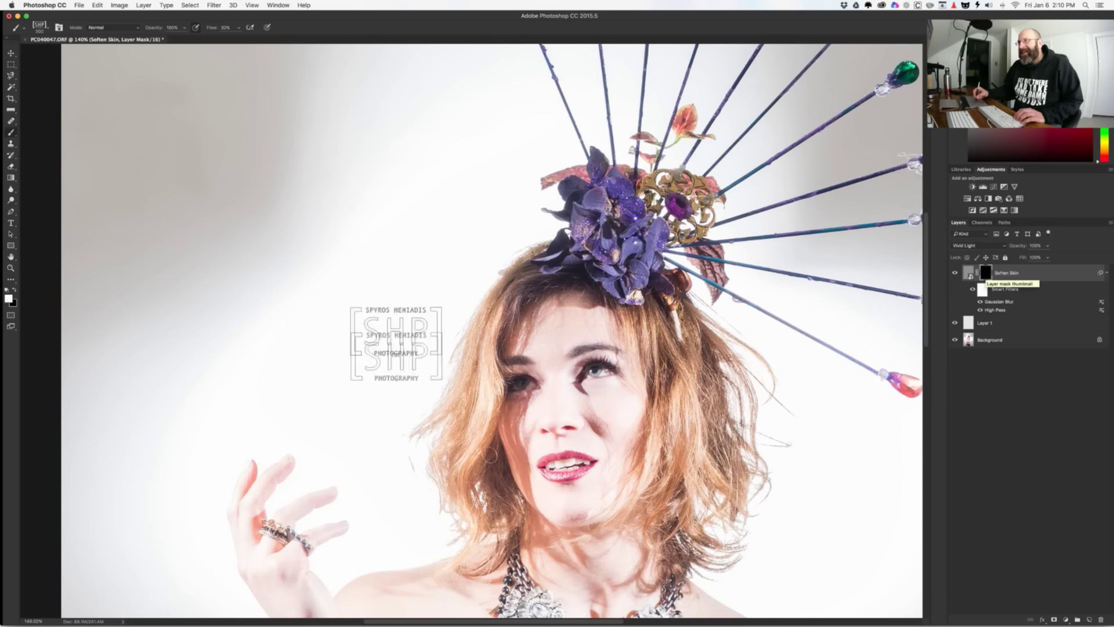
right_click(543, 347)
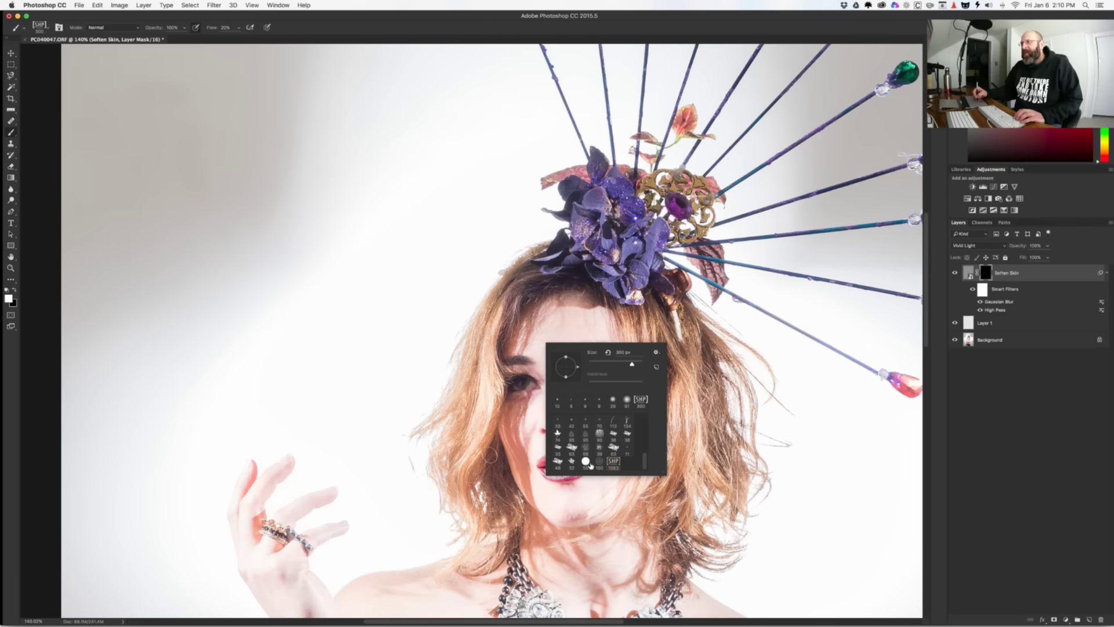
left_click(628, 399)
key("Return")
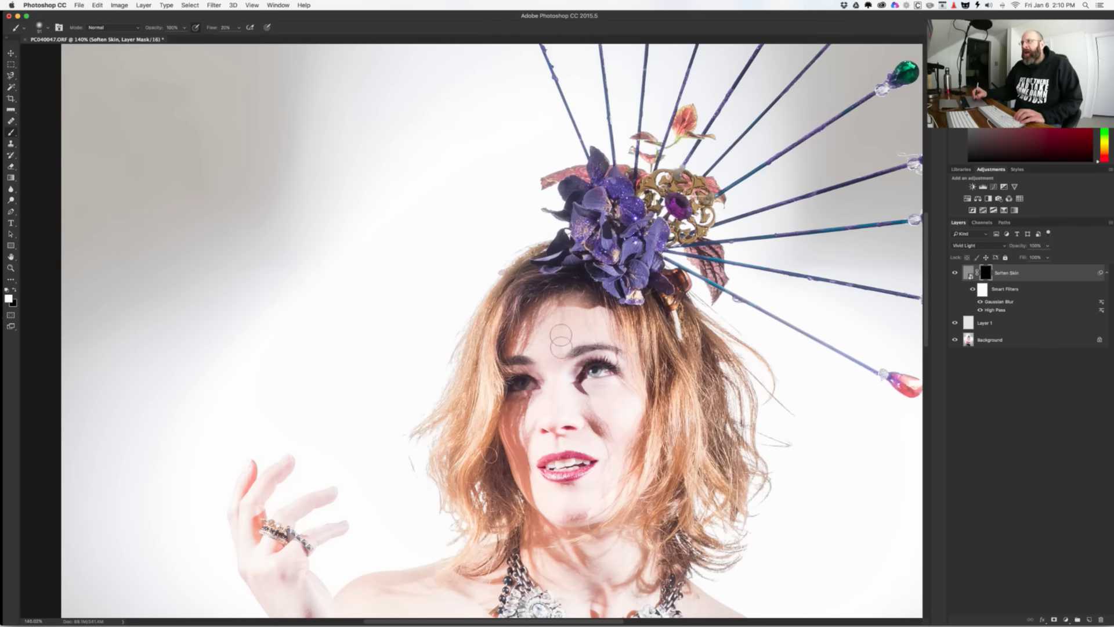
scroll(577, 323, "up", 8)
left_click_drag(577, 323, 514, 323)
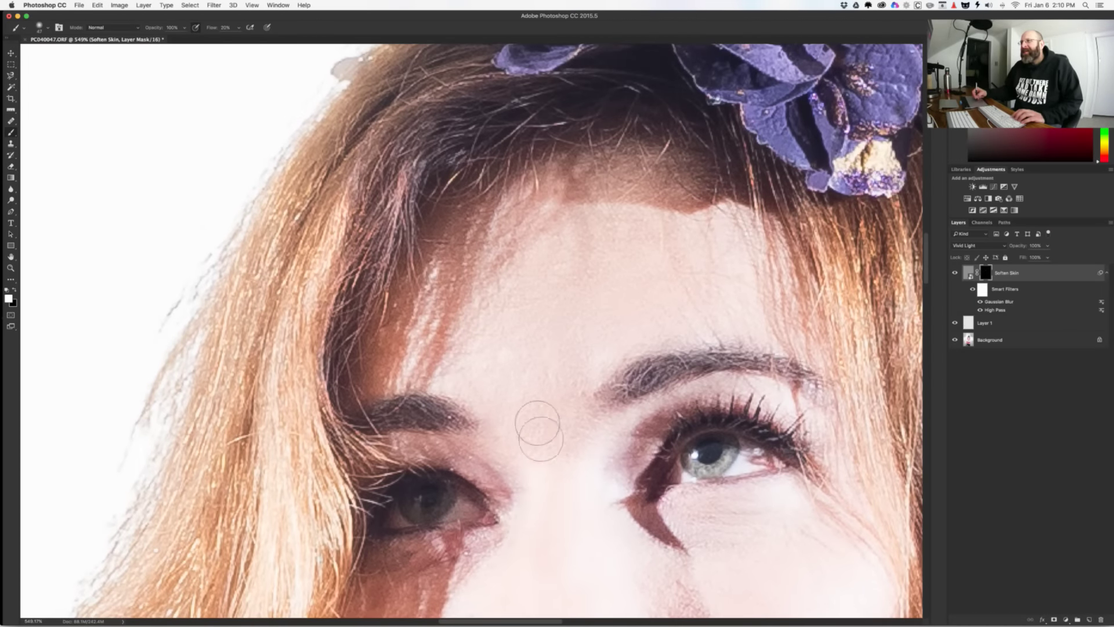
Step: Paint the softening onto the cheeks, nose, chin and neck on the Soften Skin mask
scroll(565, 310, "down", 5)
scroll(564, 311, "down", 3)
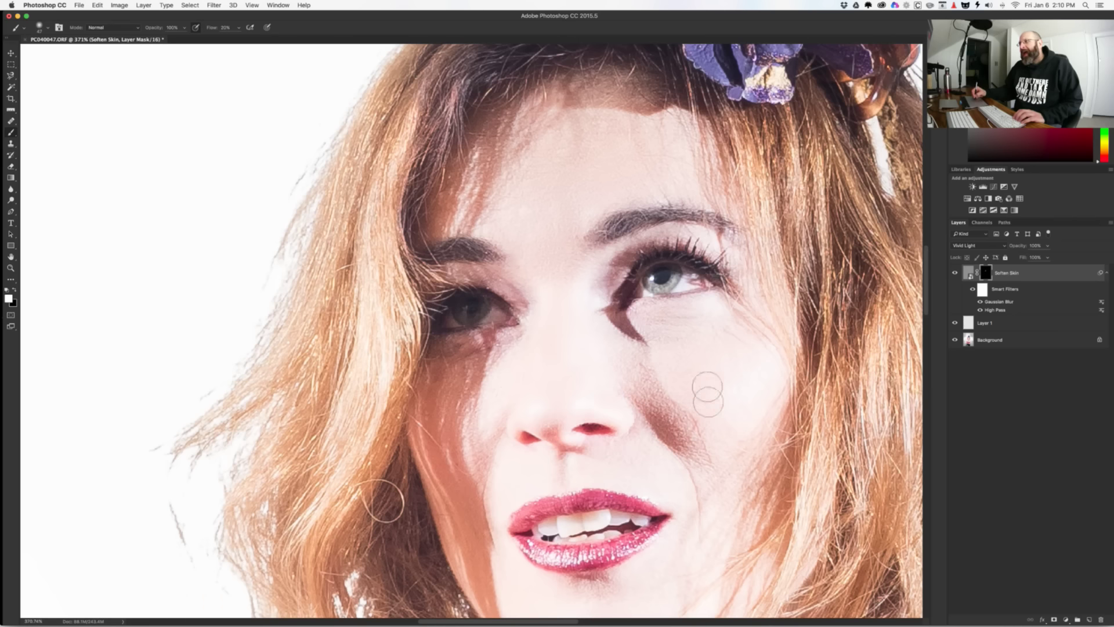
scroll(699, 493, "down", 5)
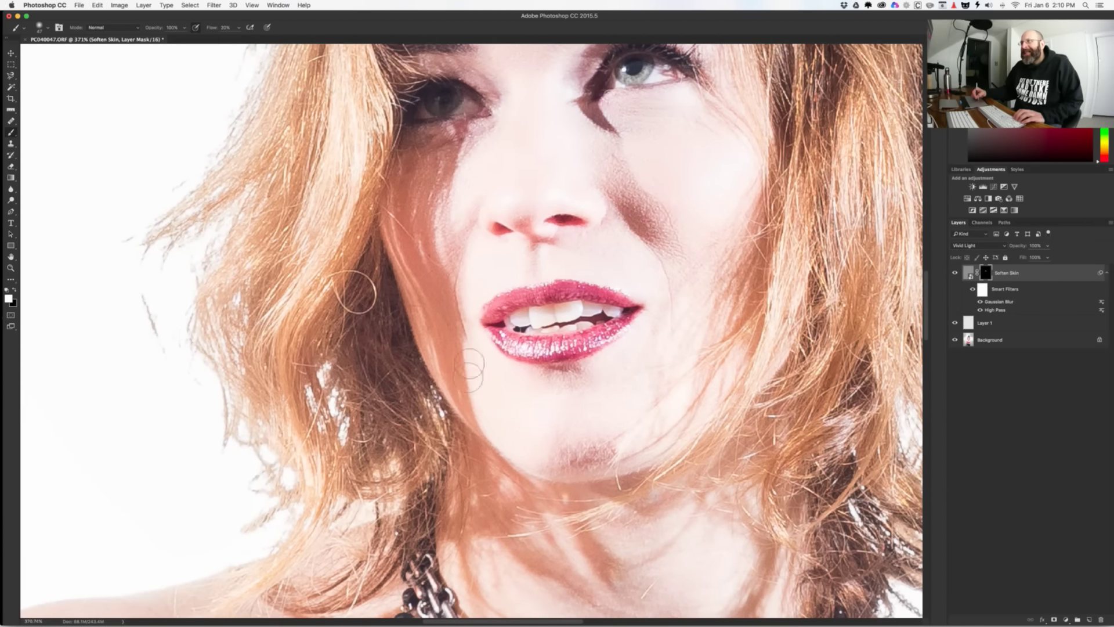
scroll(636, 380, "down", 6)
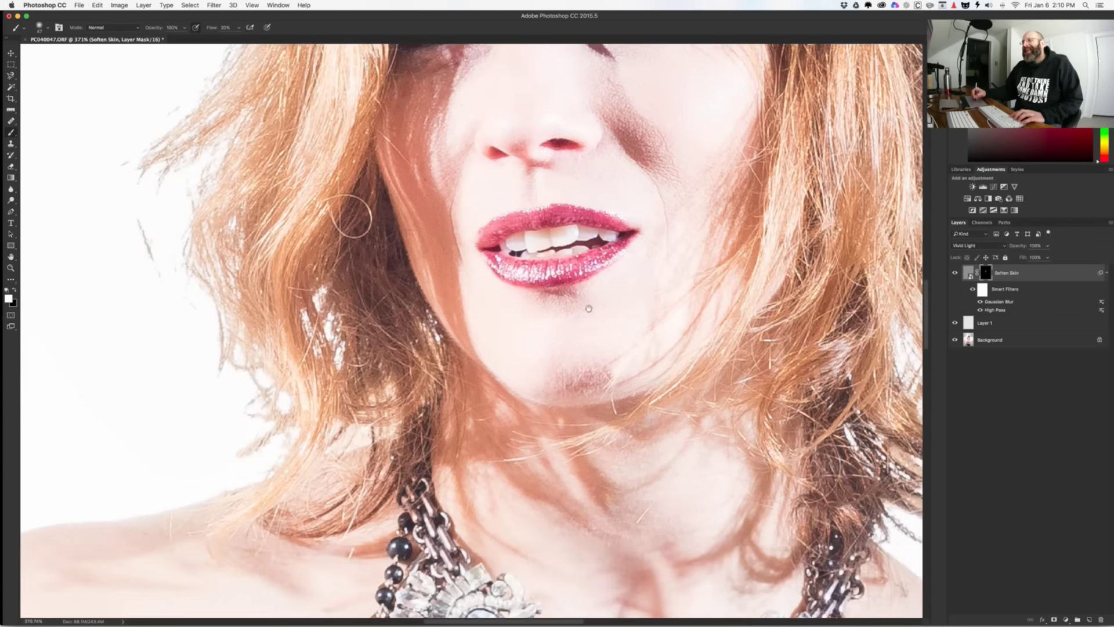
left_click_drag(635, 380, 510, 430)
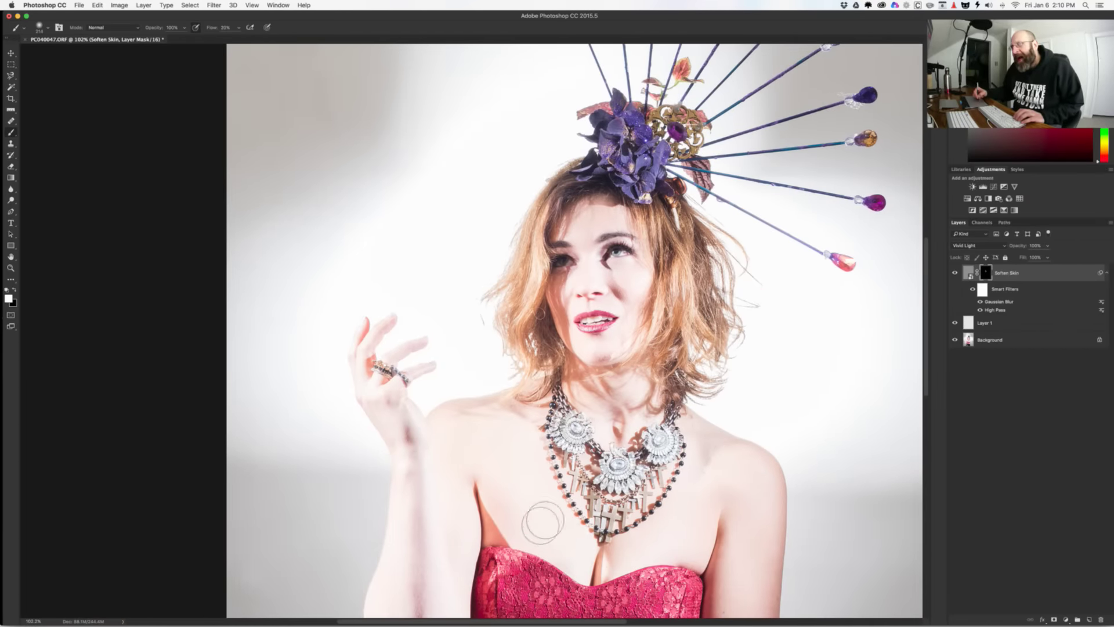
Step: Enlarge the brush and paint the softening onto the shoulder and chest beside the necklace
key("bracketright")
key("bracketright")
key("bracketright")
key("bracketright")
mouse_move(473, 481)
left_mouse_down()
mouse_move(459, 485)
mouse_move(485, 496)
mouse_move(498, 290)
mouse_move(433, 286)
mouse_move(366, 528)
mouse_move(350, 488)
mouse_move(306, 512)
left_mouse_up()
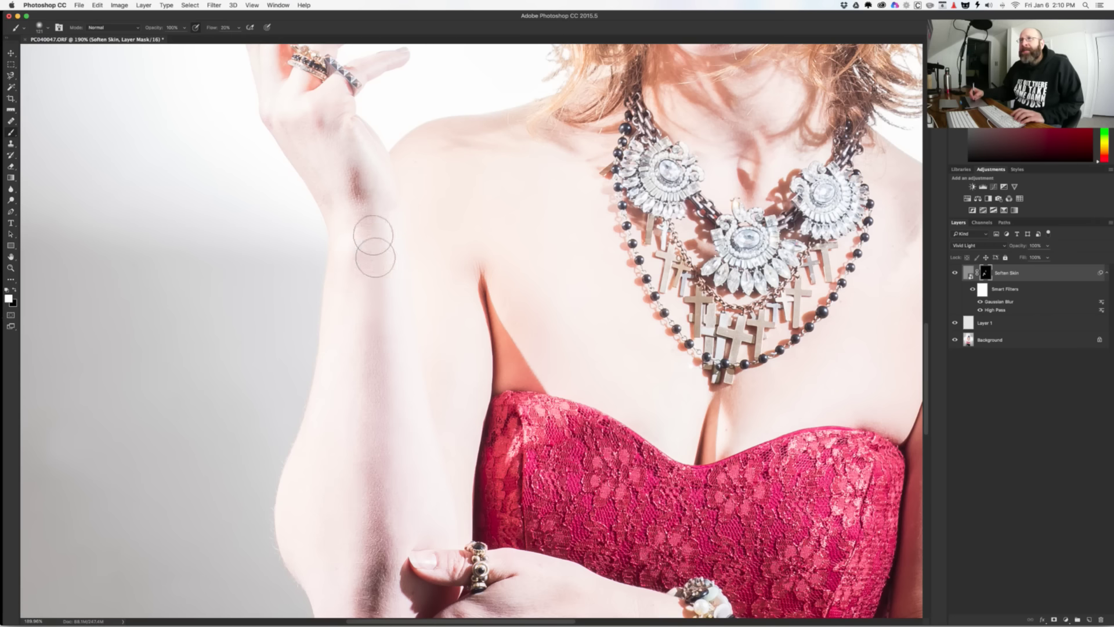
Step: Paint the softening onto both arms, the hands and the rest of the chest on the Soften Skin mask
mouse_move(393, 365)
left_mouse_down()
mouse_move(332, 193)
mouse_move(344, 182)
left_mouse_up()
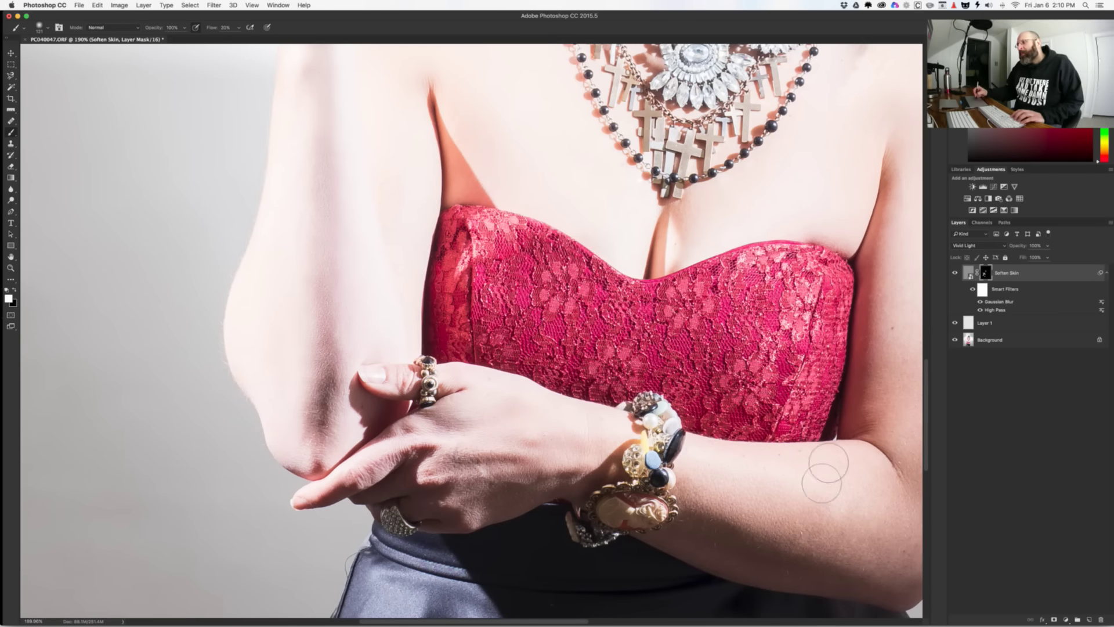
left_click_drag(821, 468, 519, 363)
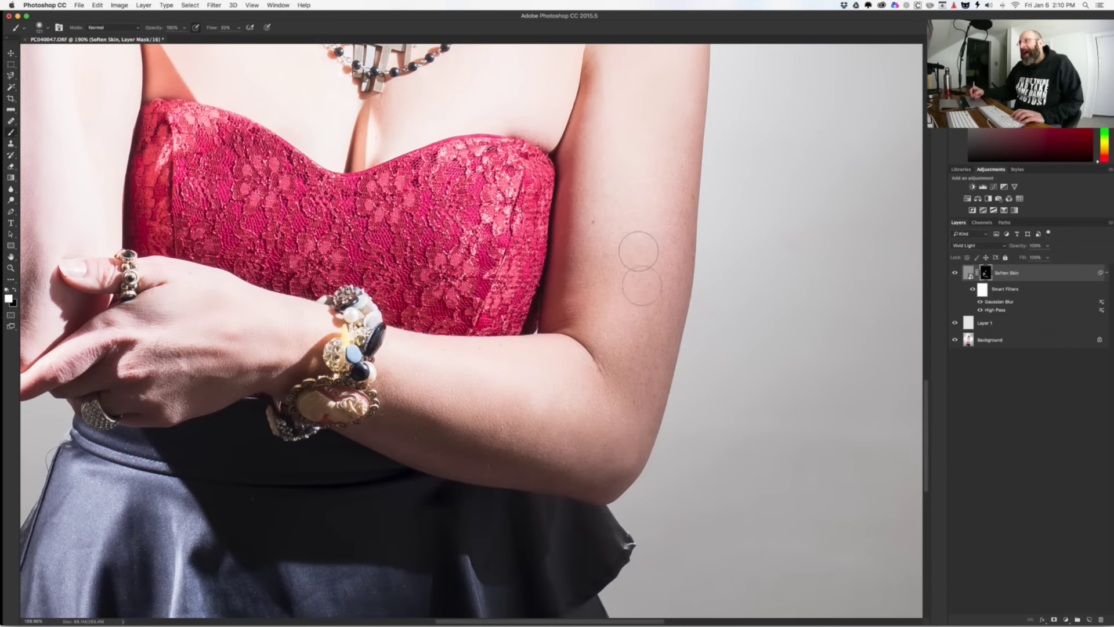
left_click_drag(649, 172, 619, 334)
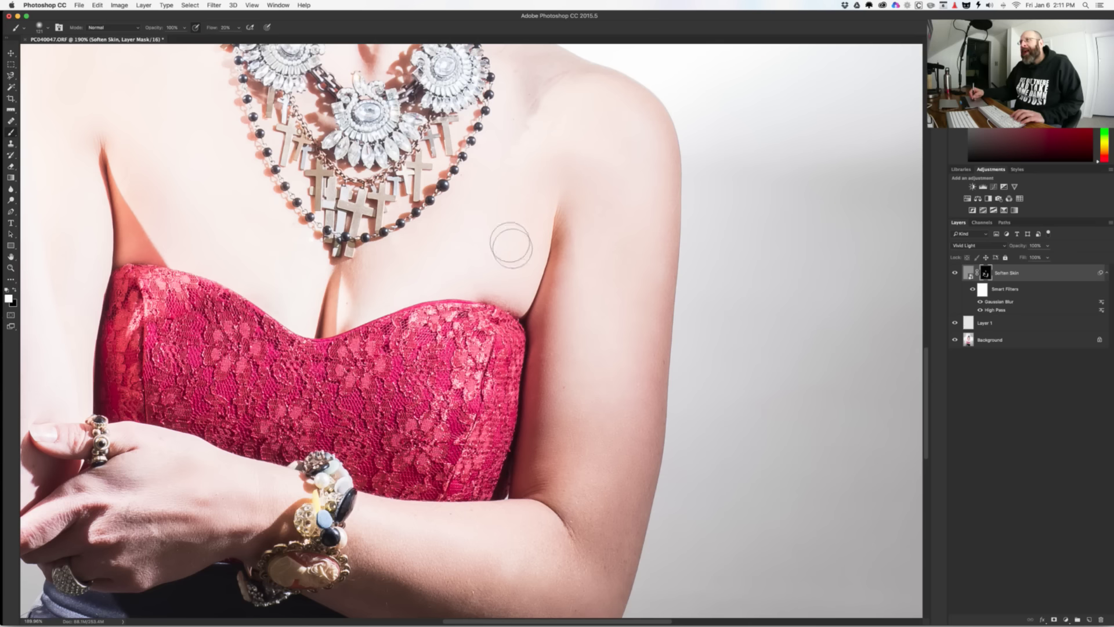
left_click_drag(516, 155, 513, 318)
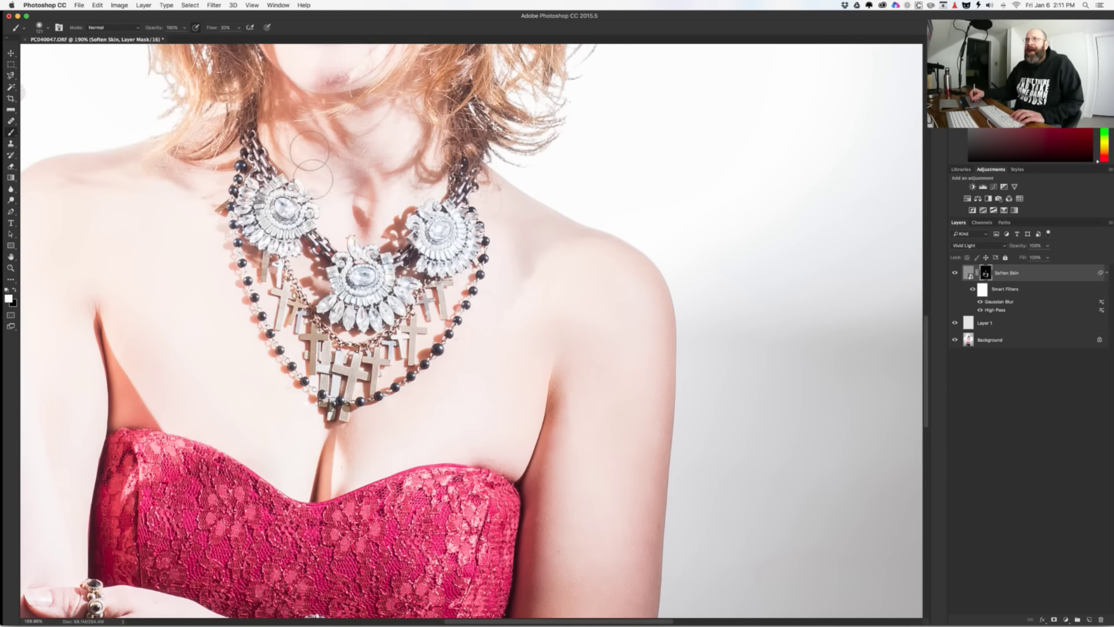
left_click_drag(214, 354, 351, 324)
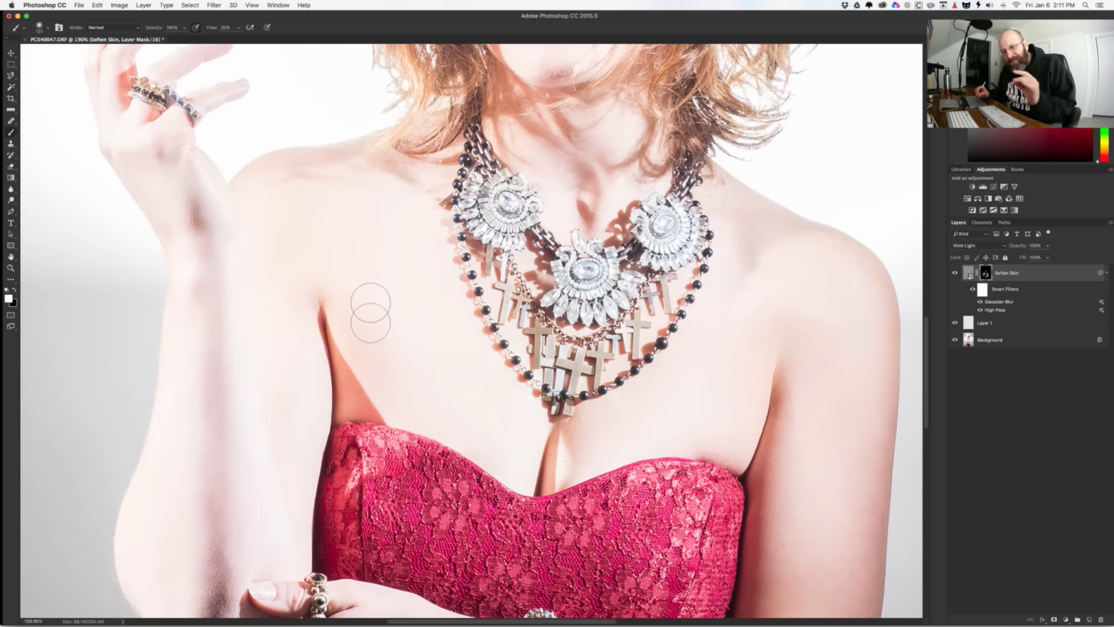
Step: Switch to Lightroom, filter the first 2016 portrait folder by attribute to view its edited photos, and return to Photoshop
key("super+Tab")
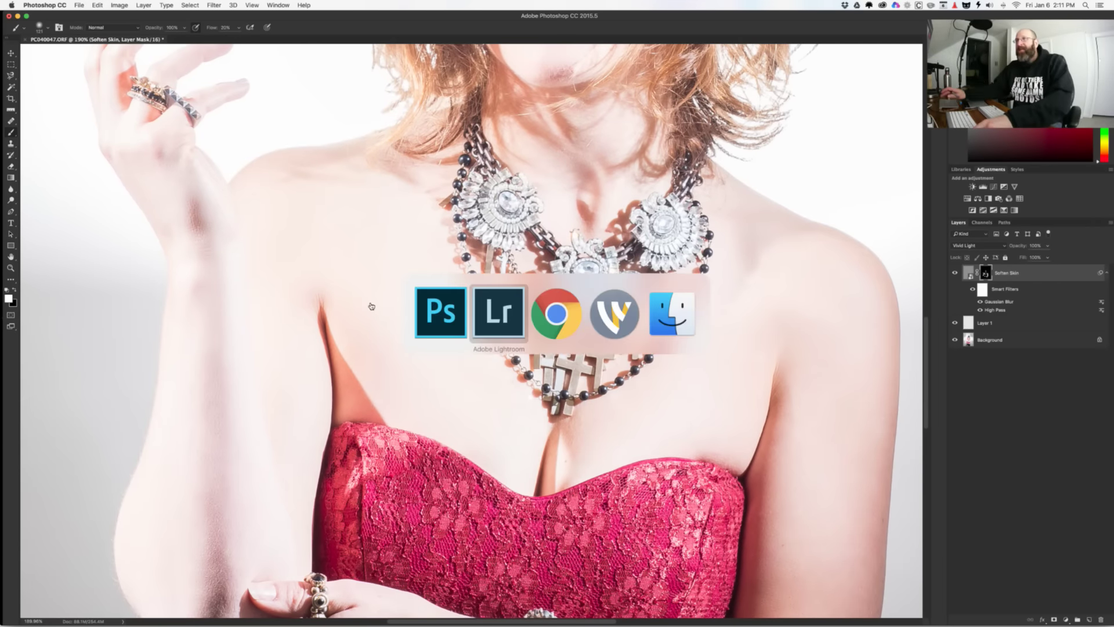
left_click(122, 216)
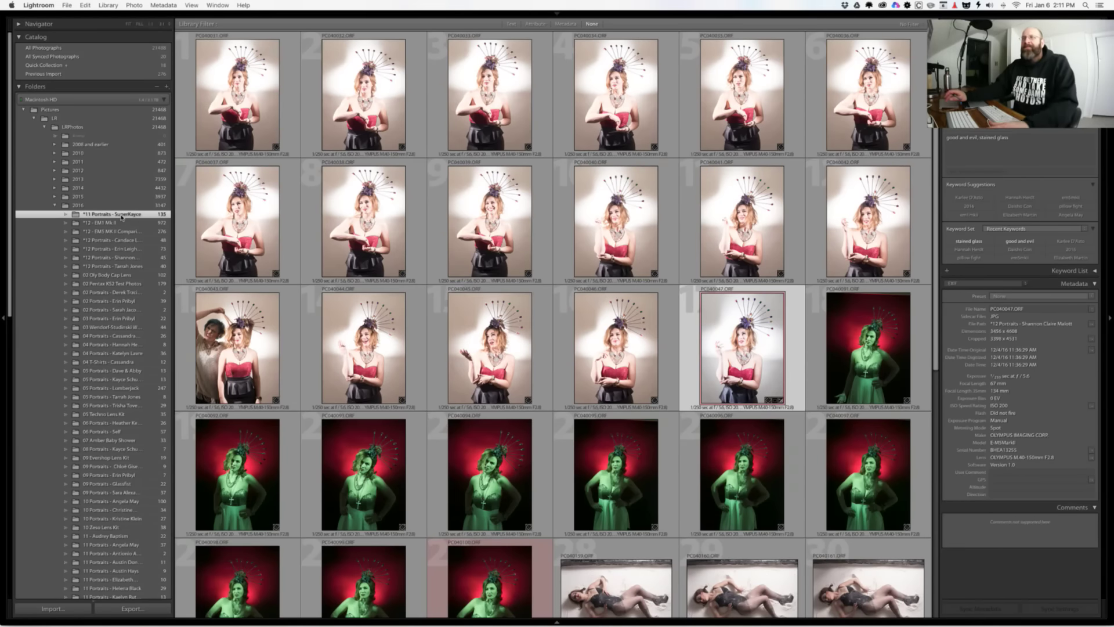
left_click(538, 24)
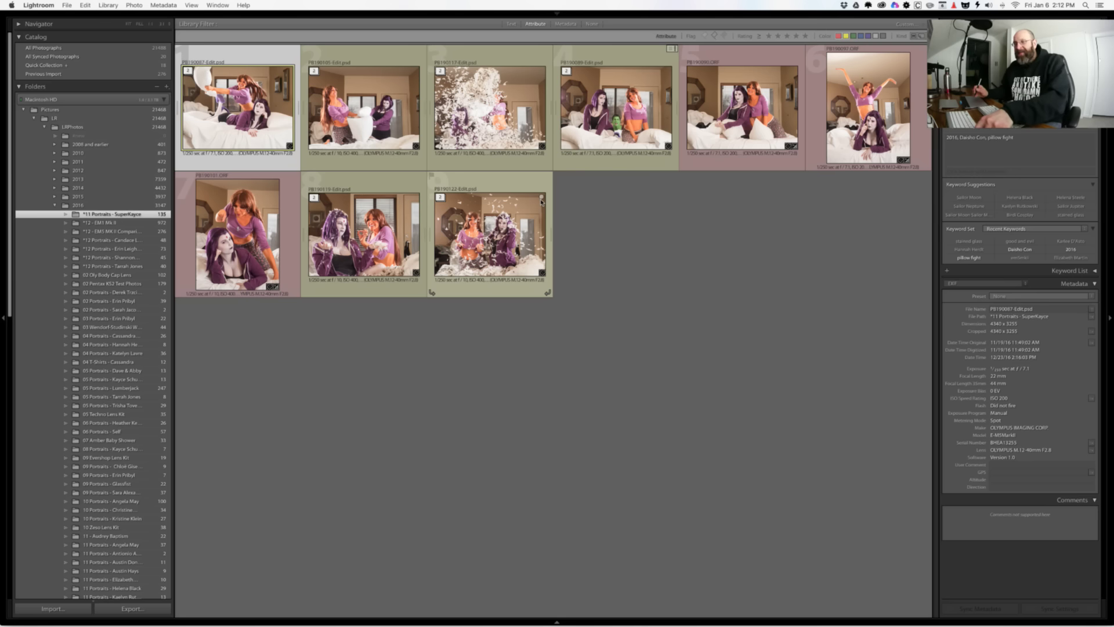
key("super+Tab")
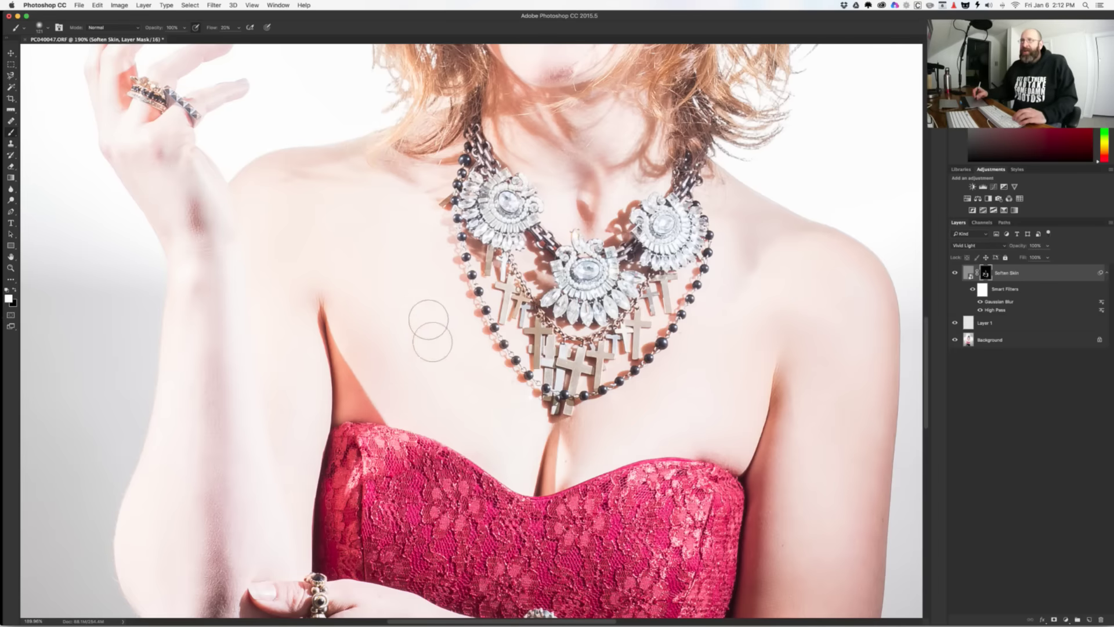
Step: Fit the whole portrait in view and compare it with and without the Soften Skin layer
key("super+0")
key("super+comma")
key("super+comma")
key("super+comma")
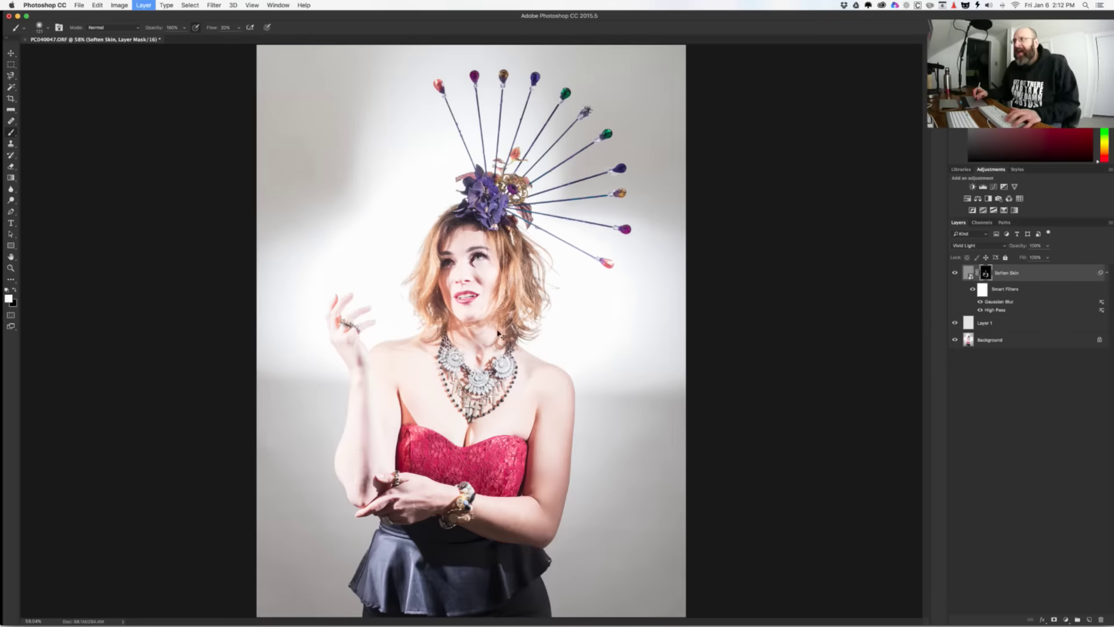
key("super+comma")
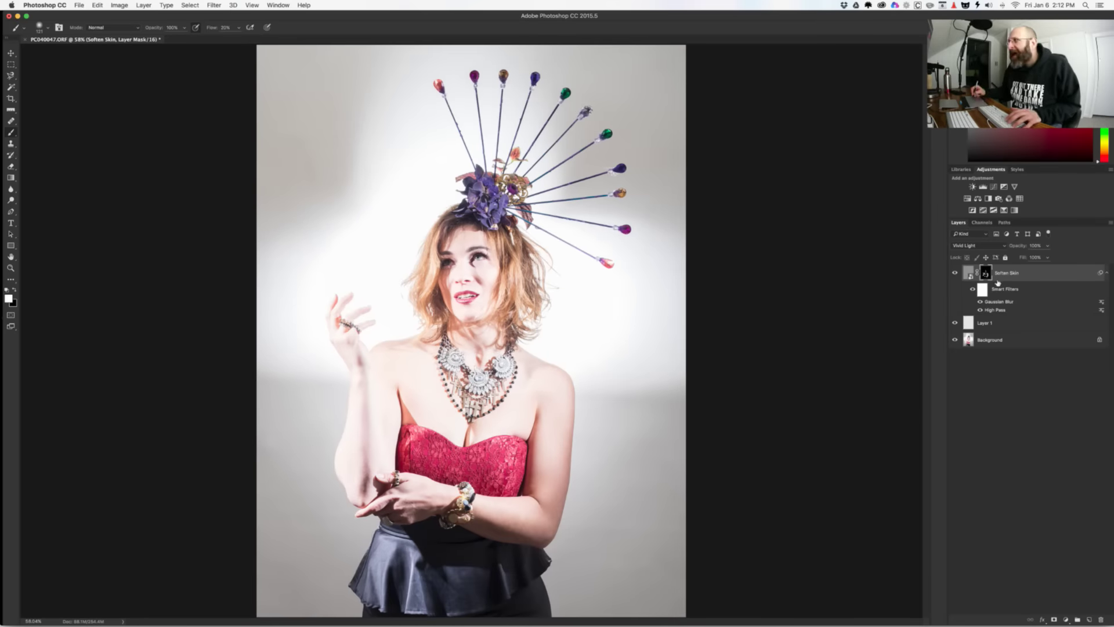
Step: Add the Hair and Skin dodge-and-burn layers and make the Skin layer active, leaving its blending options as they are
key("F2")
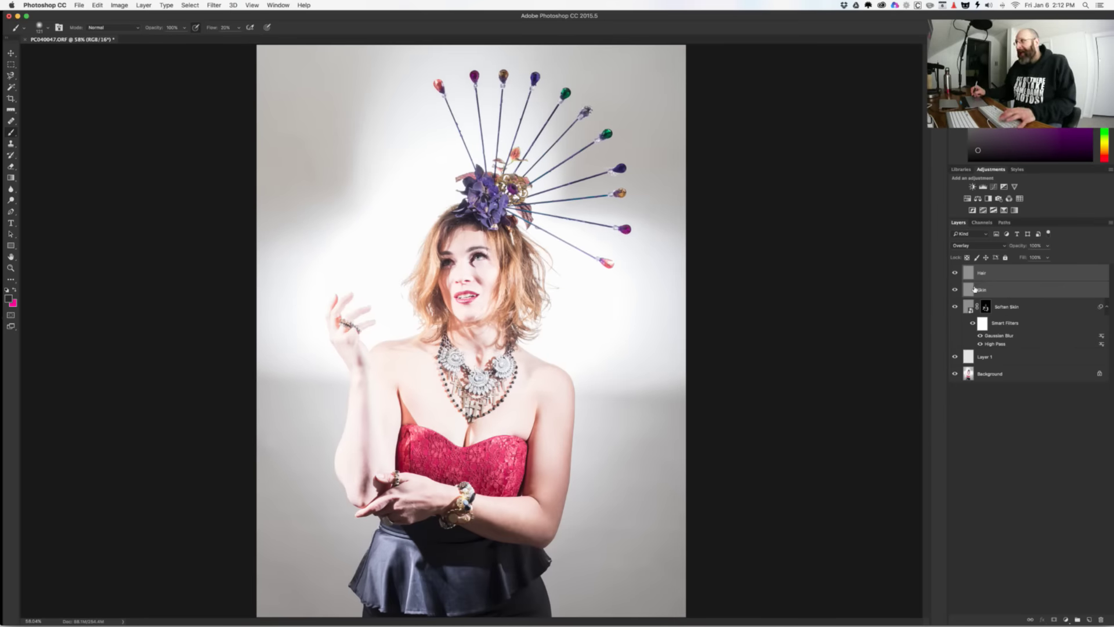
double_click(969, 289)
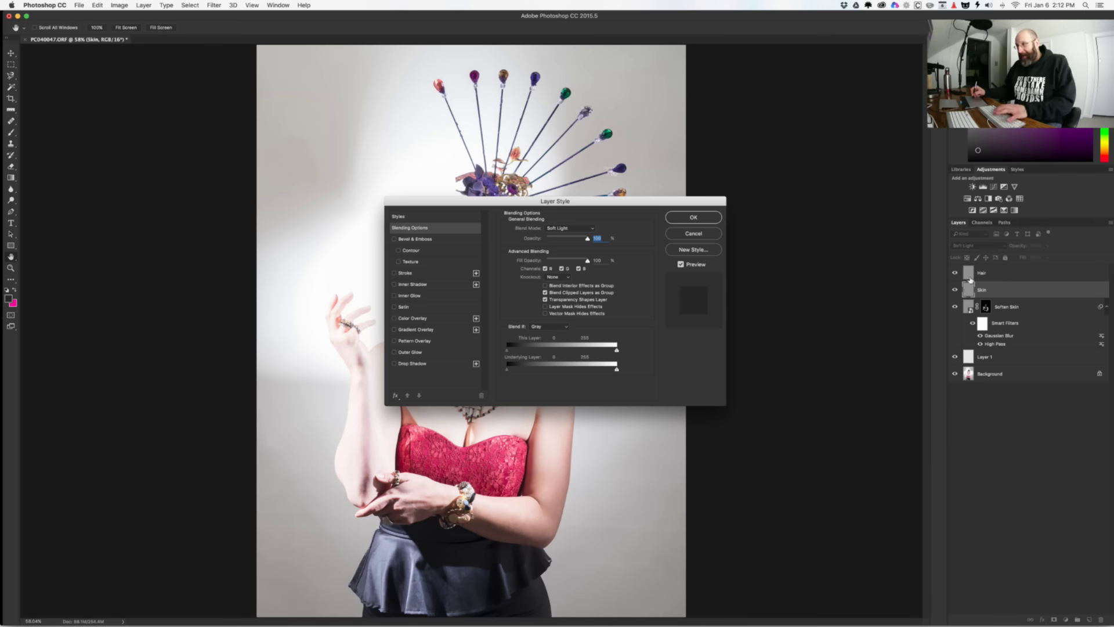
left_click(693, 234)
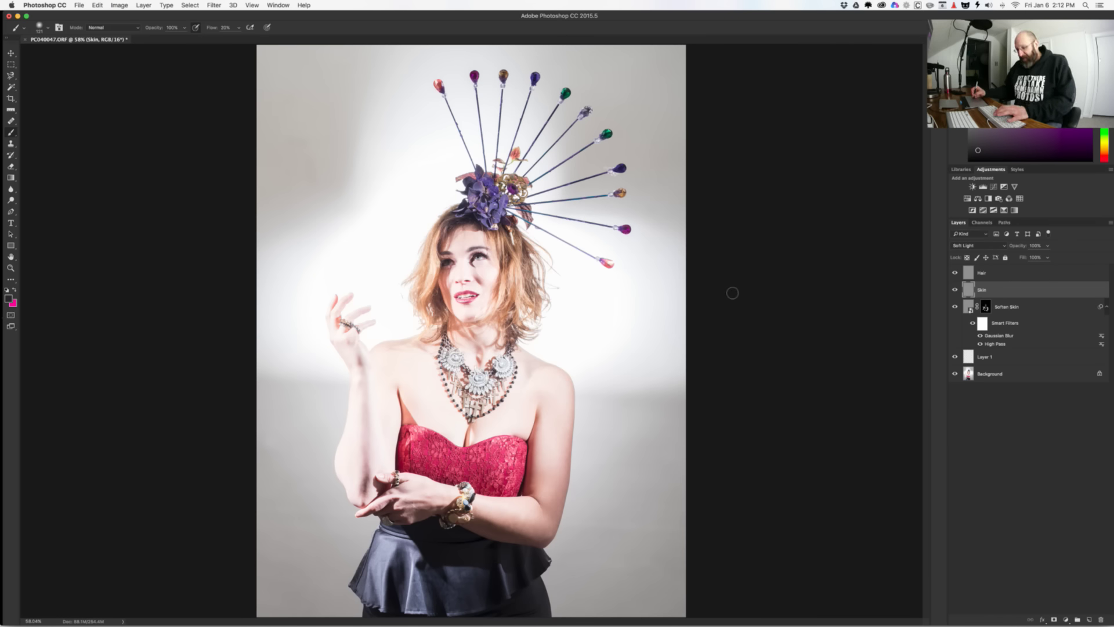
Step: Dodge and burn the forehead, nose, cheeks and chin on the Skin layer, using midtones at 5% exposure
key("o")
left_click_drag(465, 222, 557, 239)
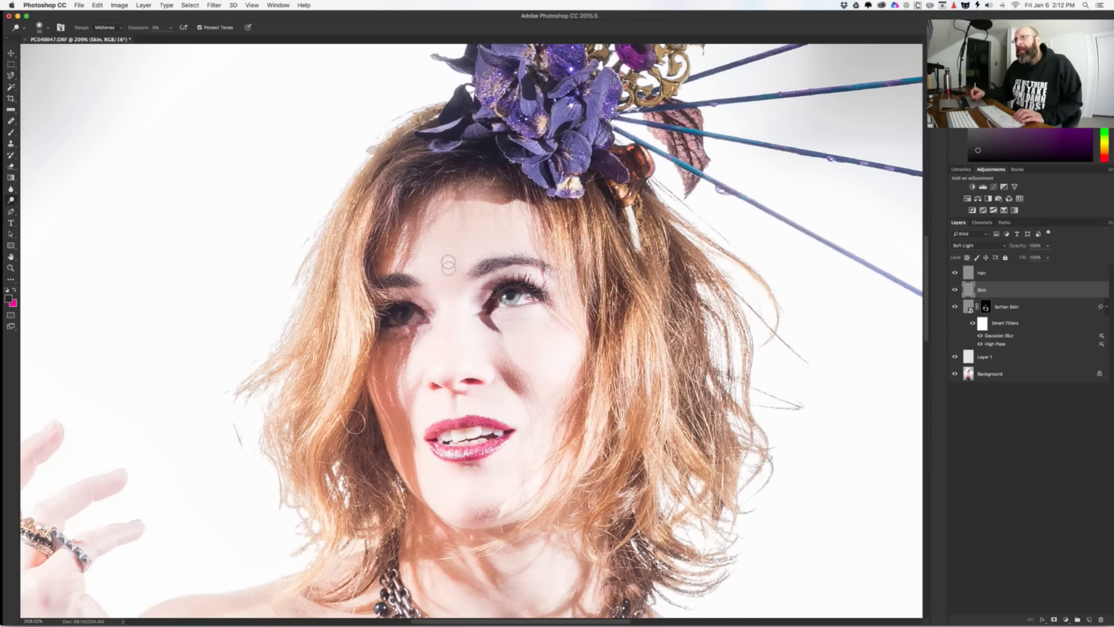
left_click_drag(504, 221, 511, 220)
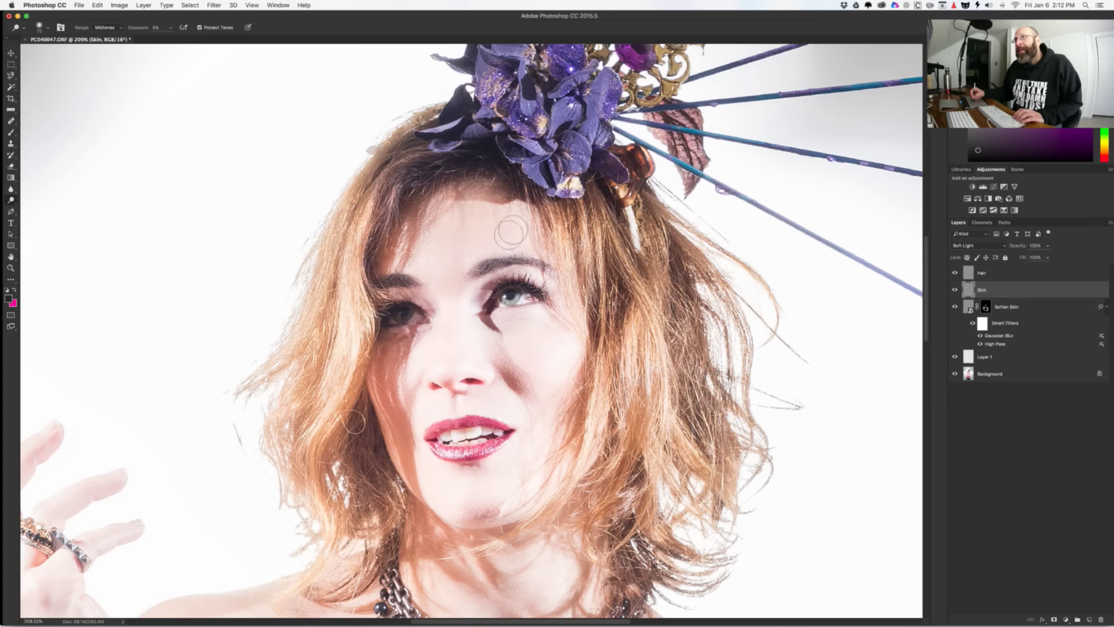
left_click_drag(447, 328, 438, 329)
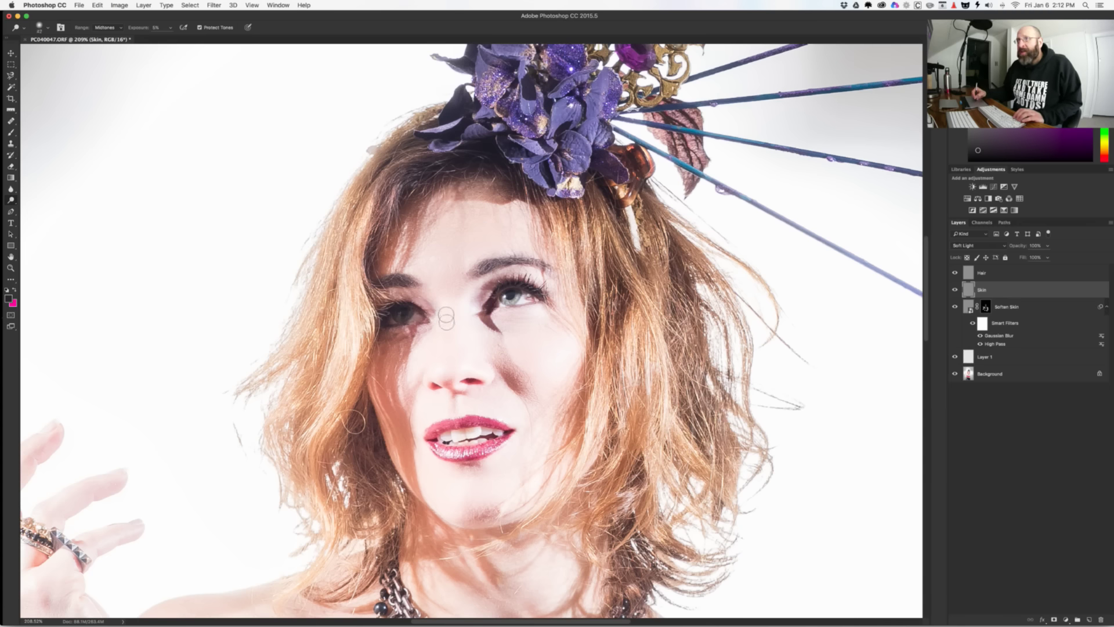
left_click_drag(457, 368, 446, 387)
left_click_drag(414, 353, 421, 353)
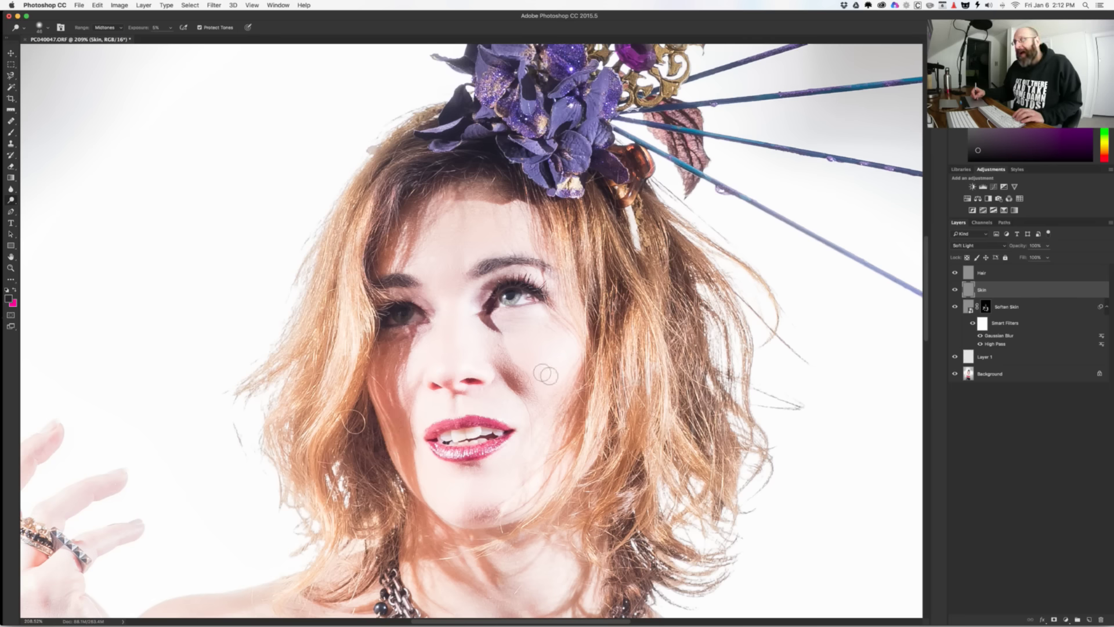
scroll(435, 458, "up", 3)
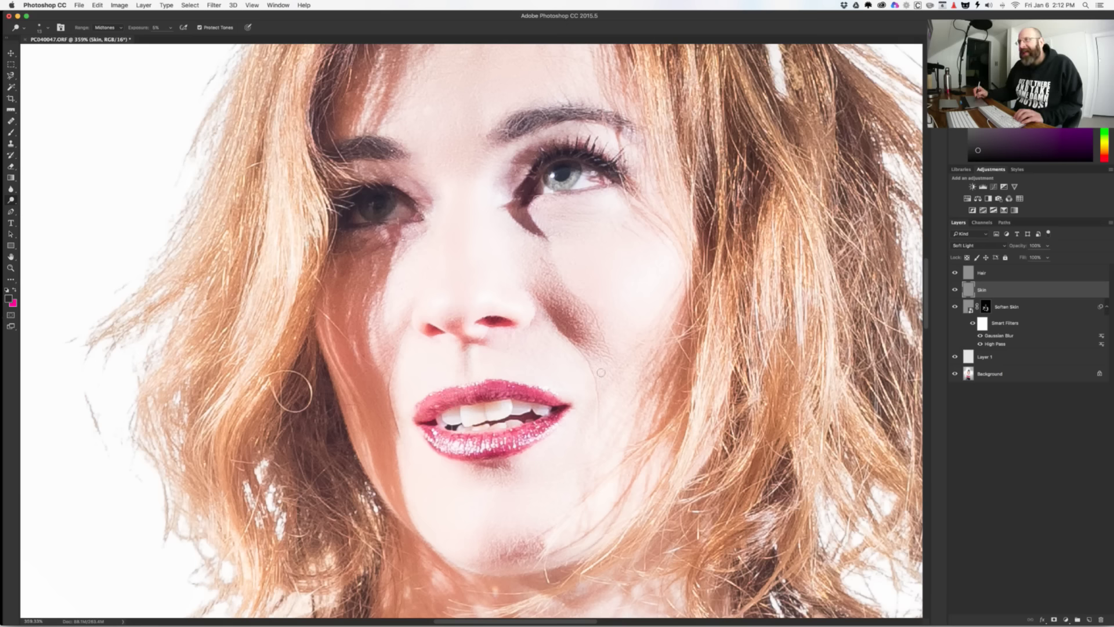
scroll(589, 378, "down", 5)
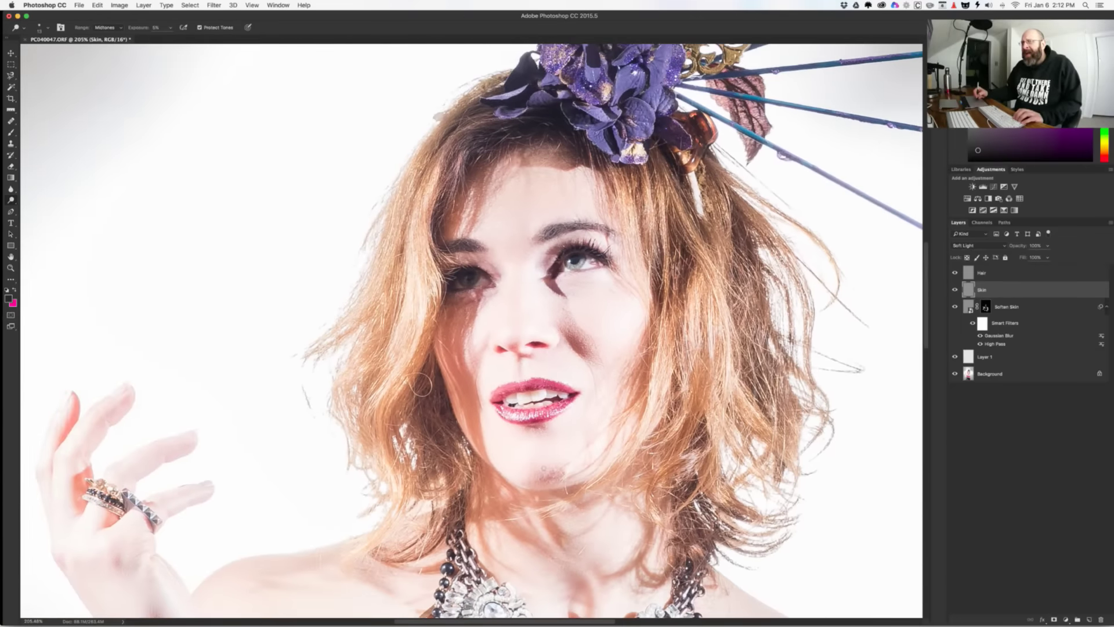
Step: Dodge and burn the neck and the chest around the necklace on the Skin layer
left_click_drag(554, 498, 527, 350)
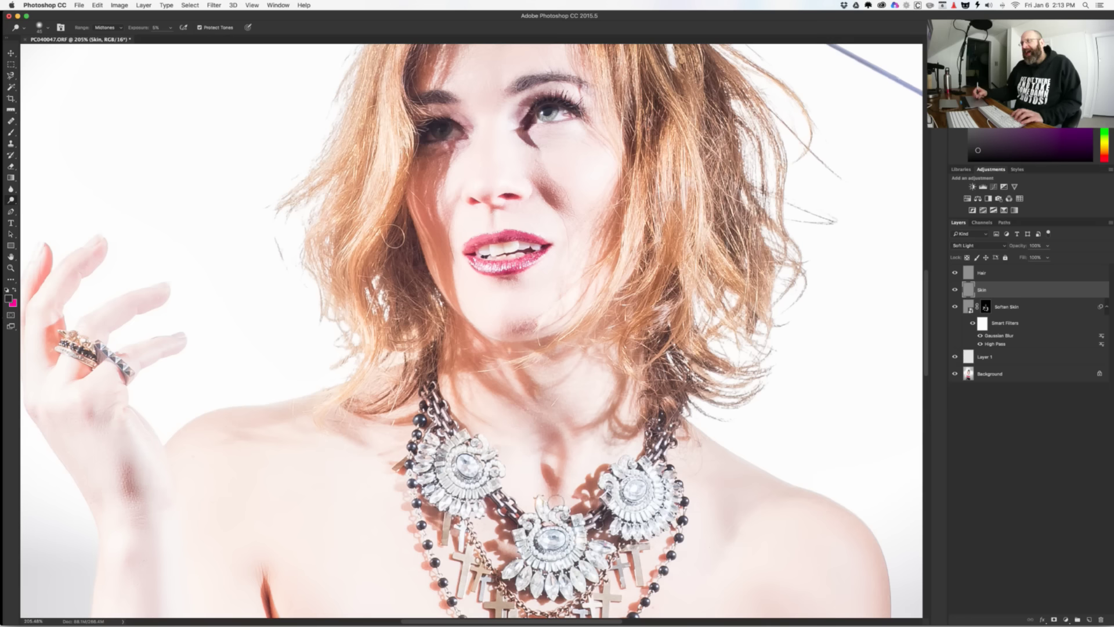
left_click_drag(551, 511, 559, 383)
scroll(612, 255, "down", 3)
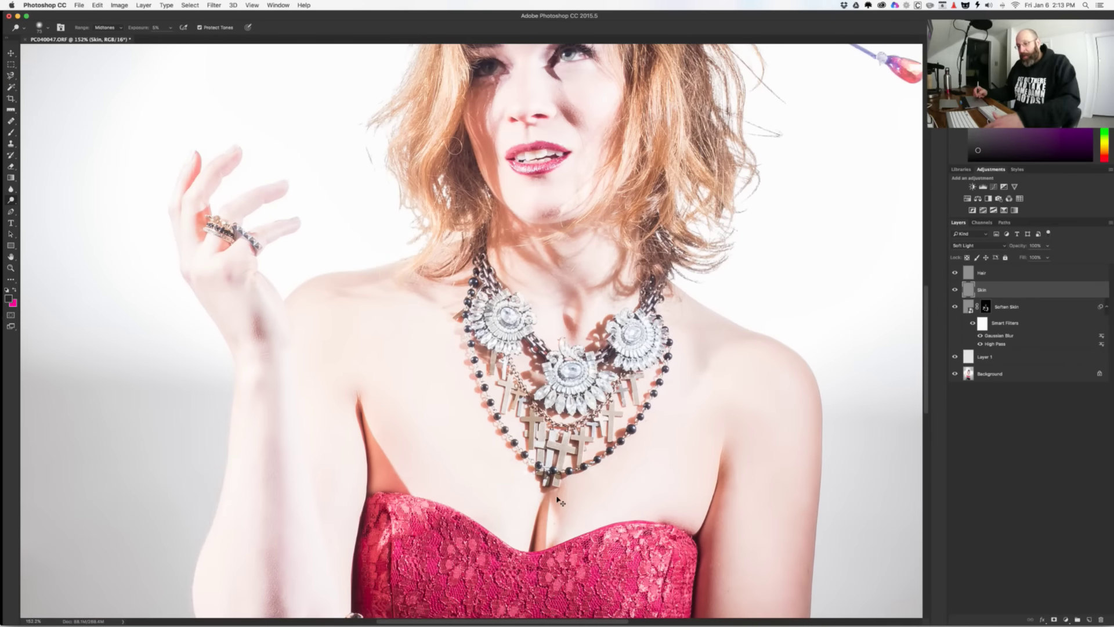
key("super+Tab")
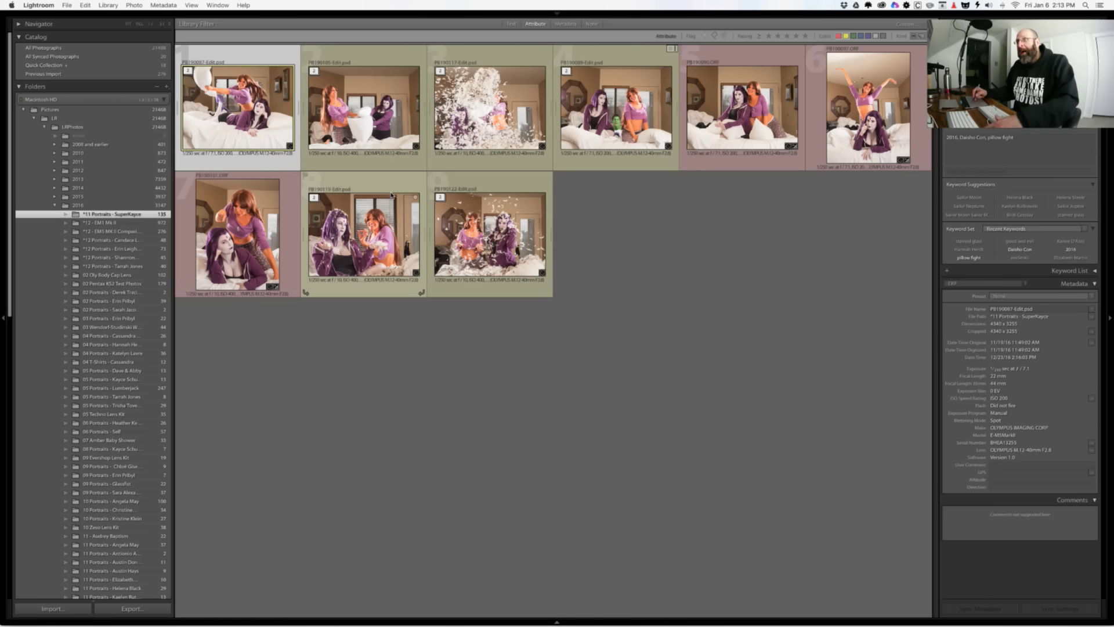
key("super+Tab")
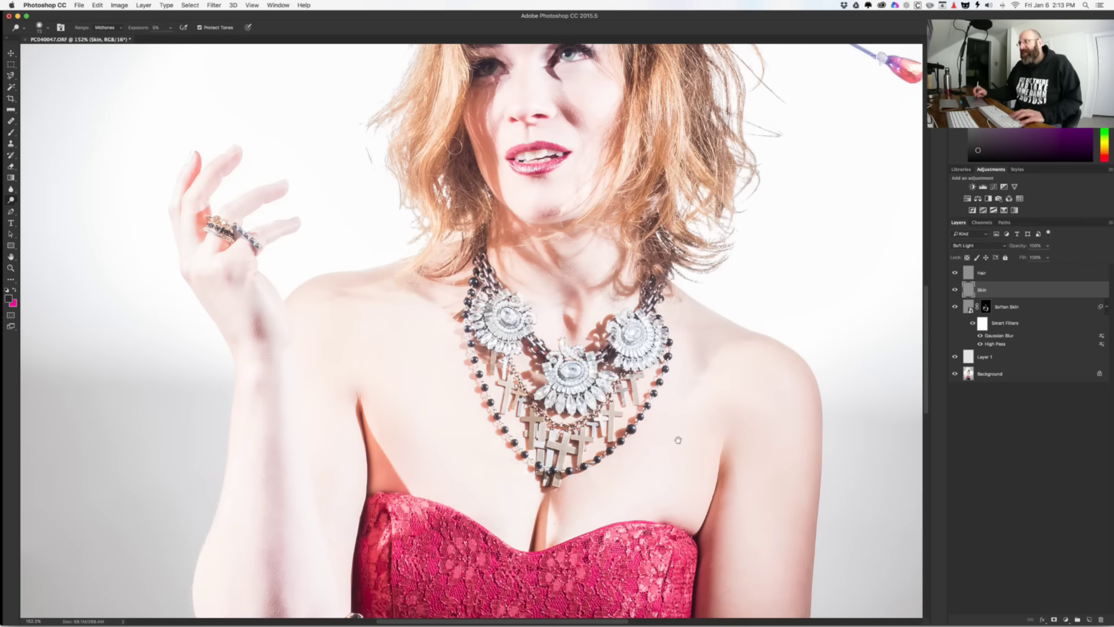
Step: Dodge and burn the shoulder, upper arm and folded hand of the lowered arm on the Skin layer
scroll(679, 407, "down", 6)
left_click_drag(671, 312, 715, 319)
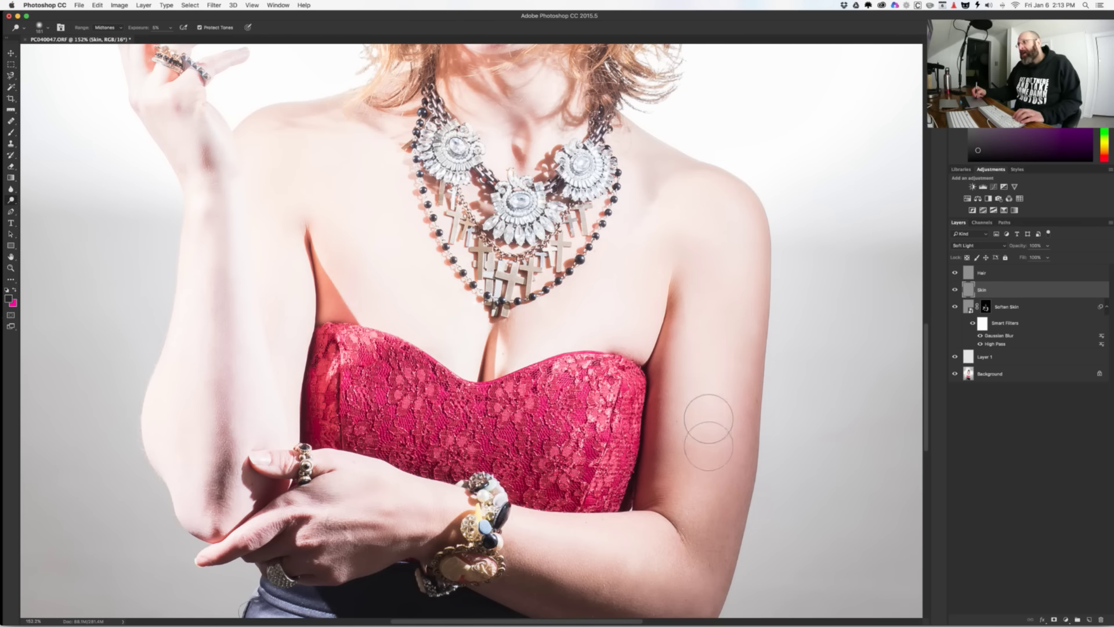
scroll(609, 542, "down", 5)
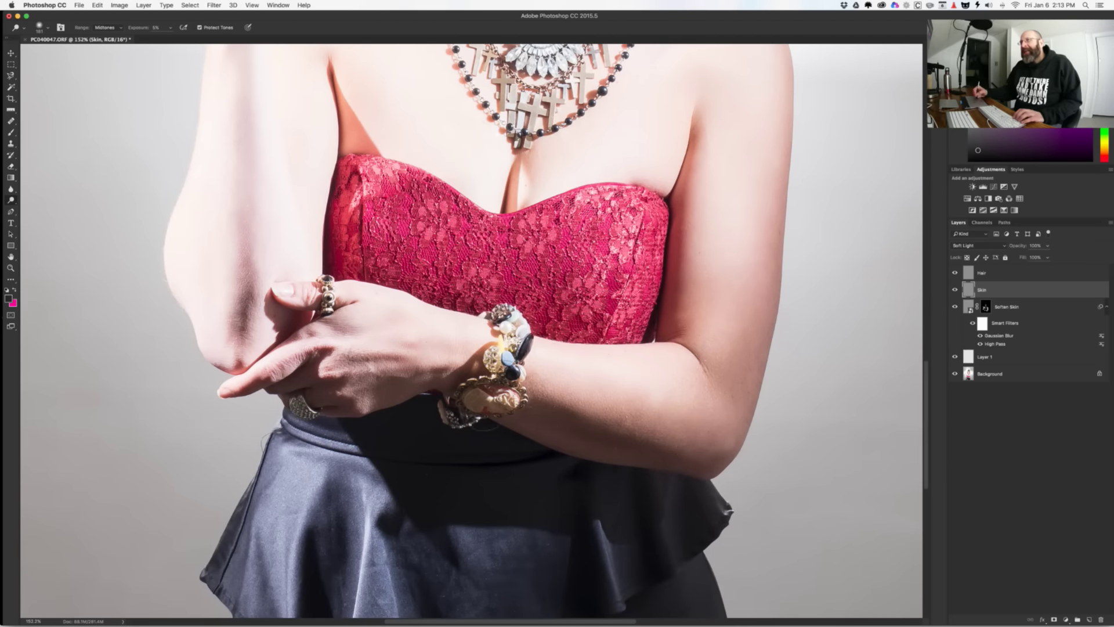
left_click_drag(401, 358, 323, 364)
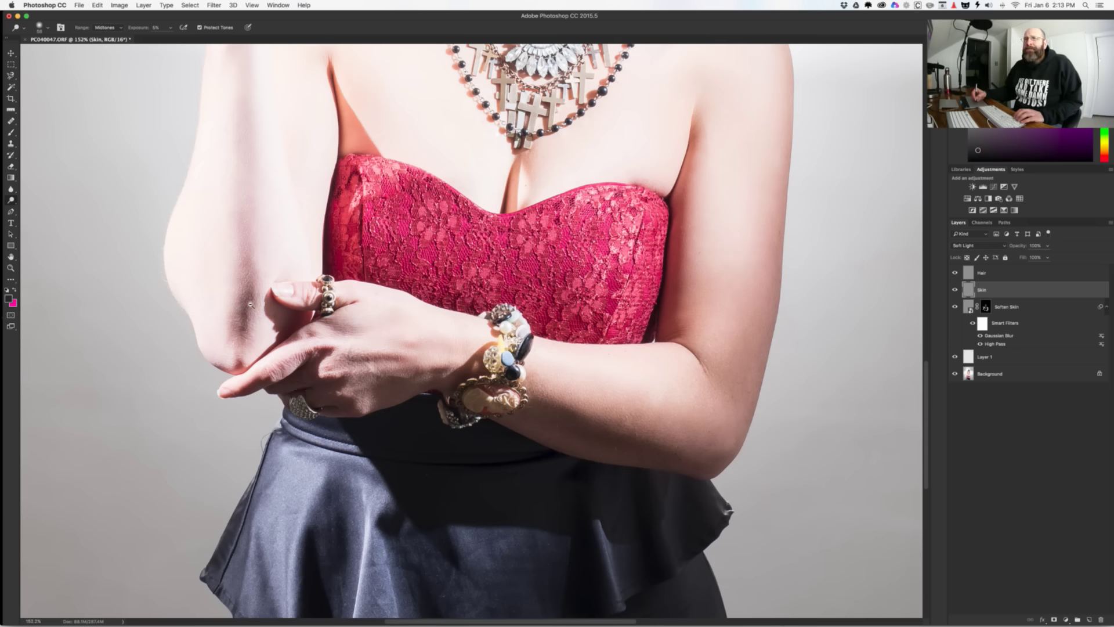
Step: Dodge and burn the elbow, forearm and fingers of the raised arm on the Skin layer
scroll(249, 306, "down", 3)
left_click_drag(249, 308, 243, 308)
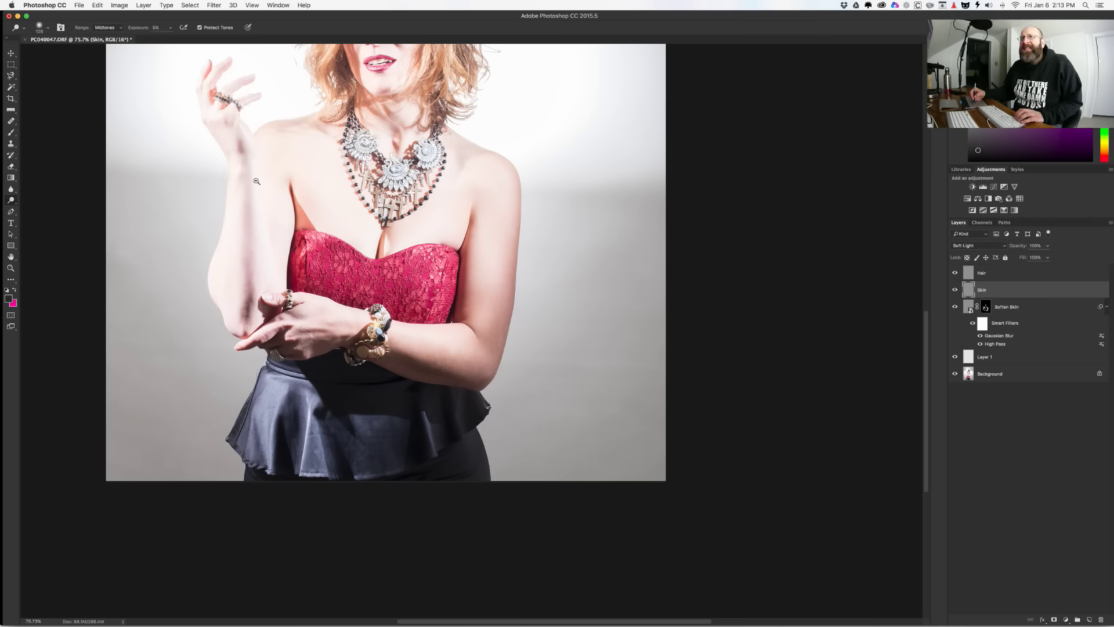
scroll(277, 135, "down", 1)
scroll(276, 135, "up", 5)
left_click_drag(266, 202, 278, 296)
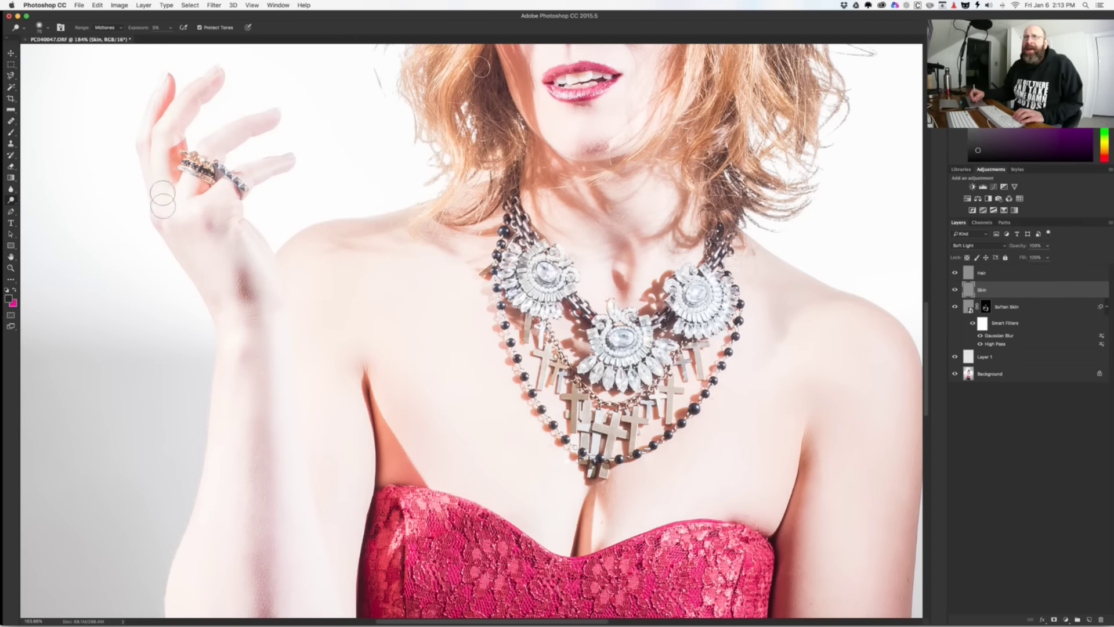
left_click_drag(182, 134, 171, 131)
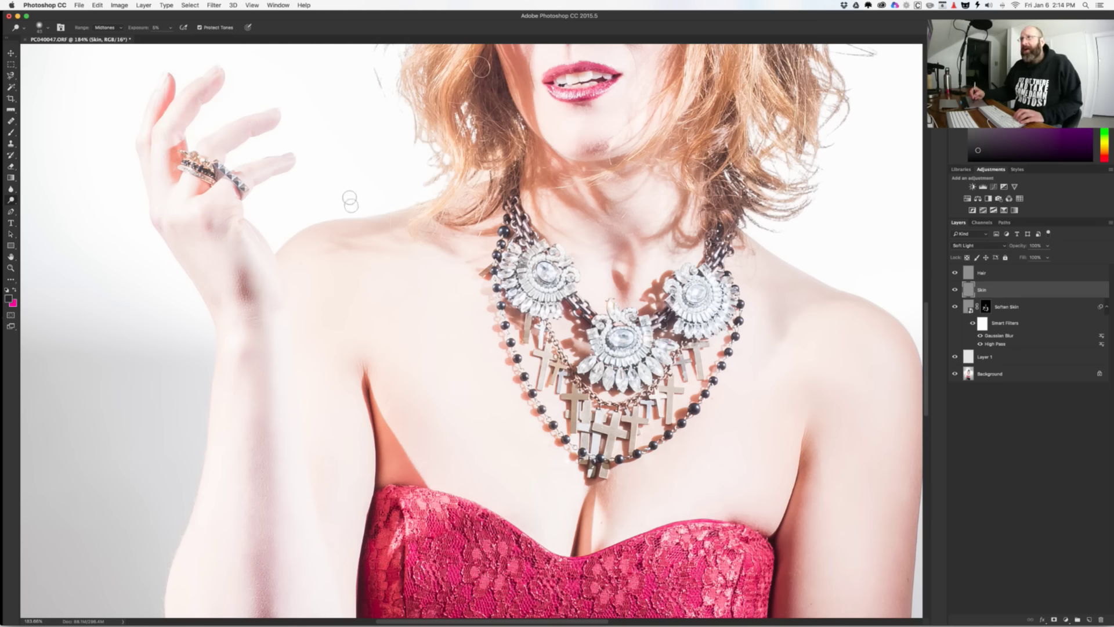
Step: Fit the whole portrait in view and compare it with and without the Skin layer
key("super+0")
key("super+comma")
key("super+comma")
key("super+comma")
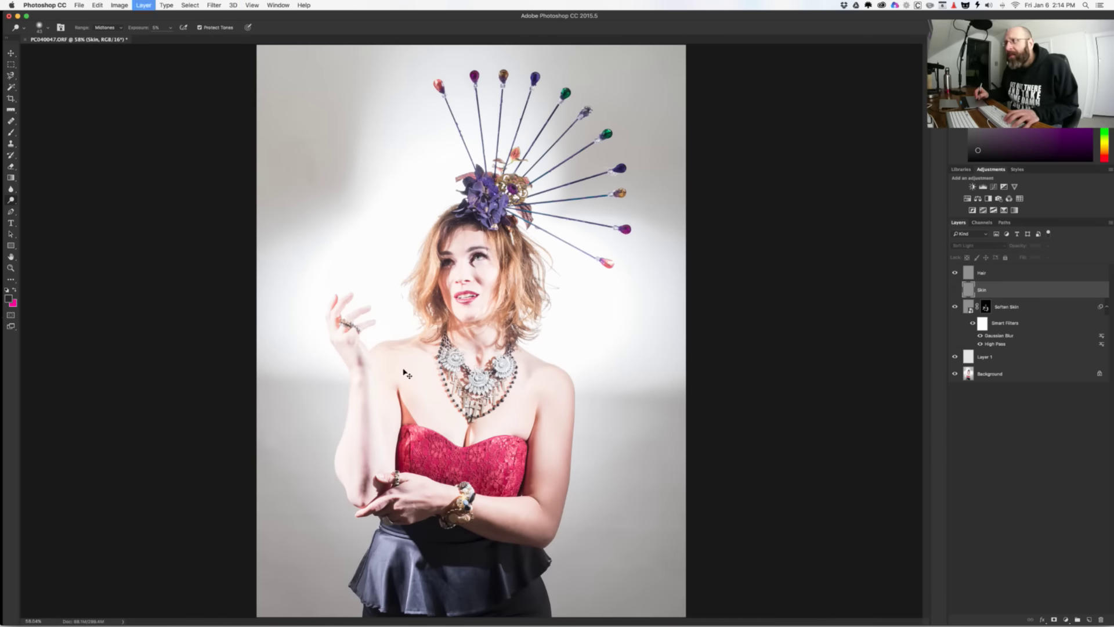
key("super+comma")
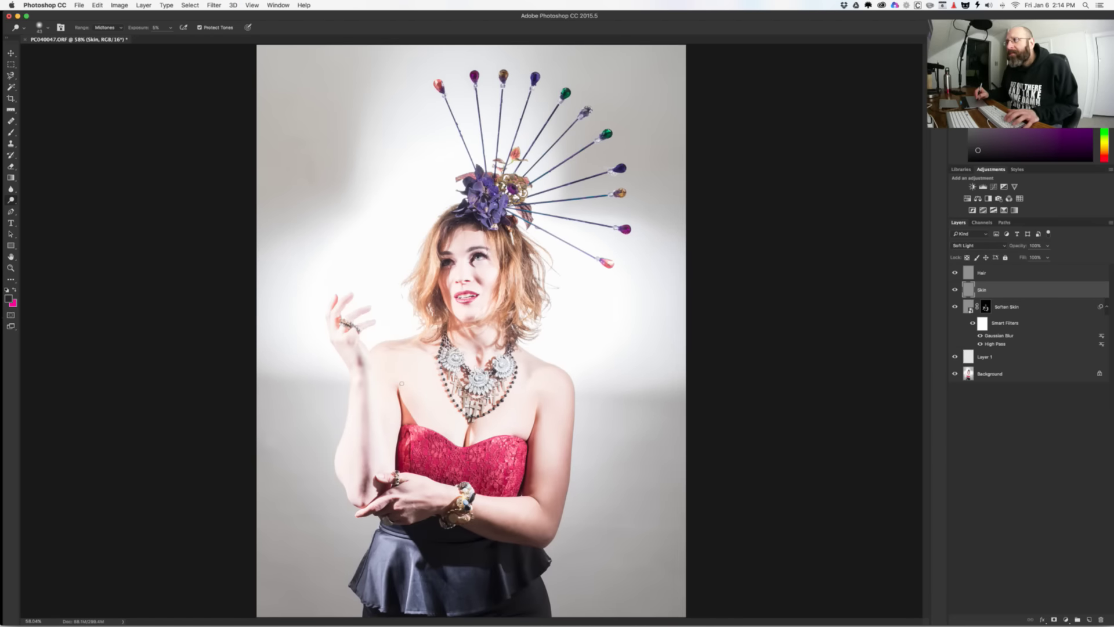
Step: Make the Hair layer active and dodge and burn the hair around the face with a small brush
key("alt+bracketright")
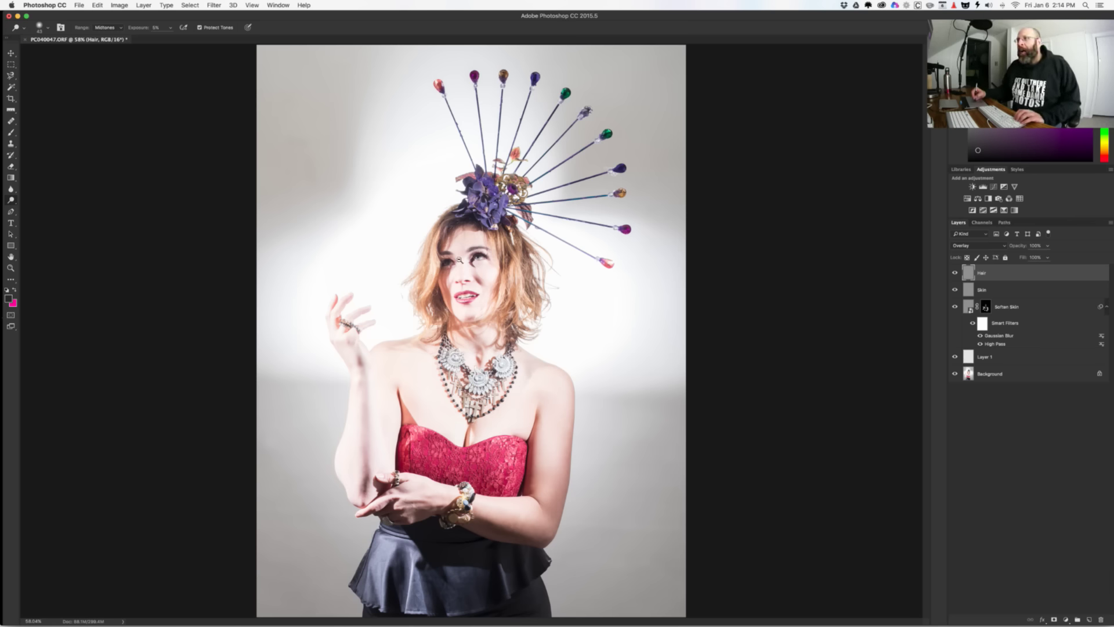
scroll(486, 259, "up", 5)
scroll(486, 258, "up", 4)
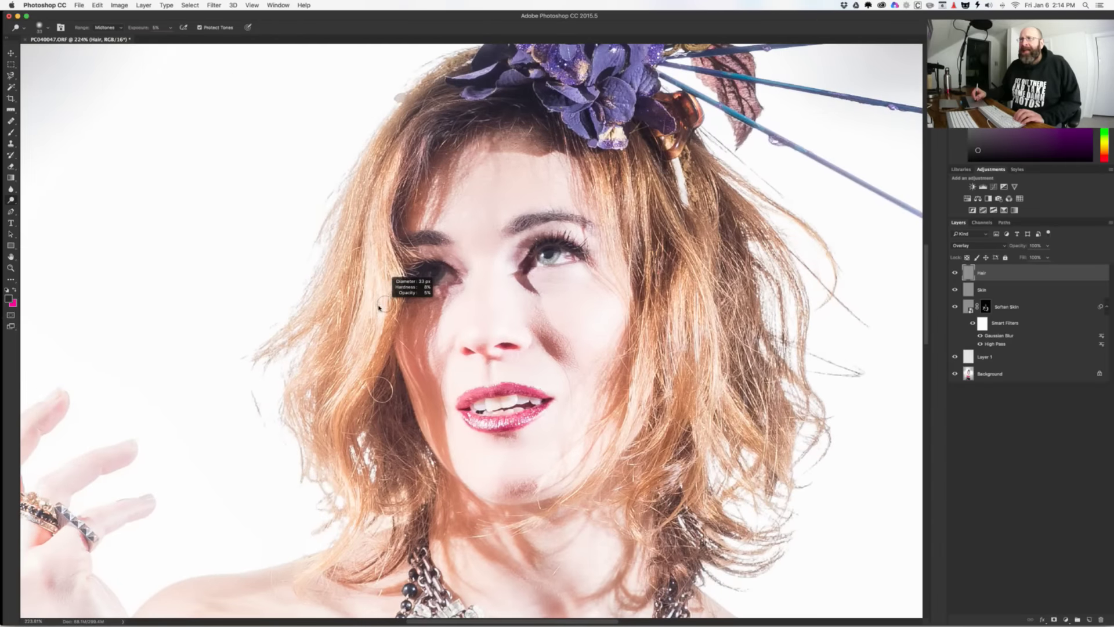
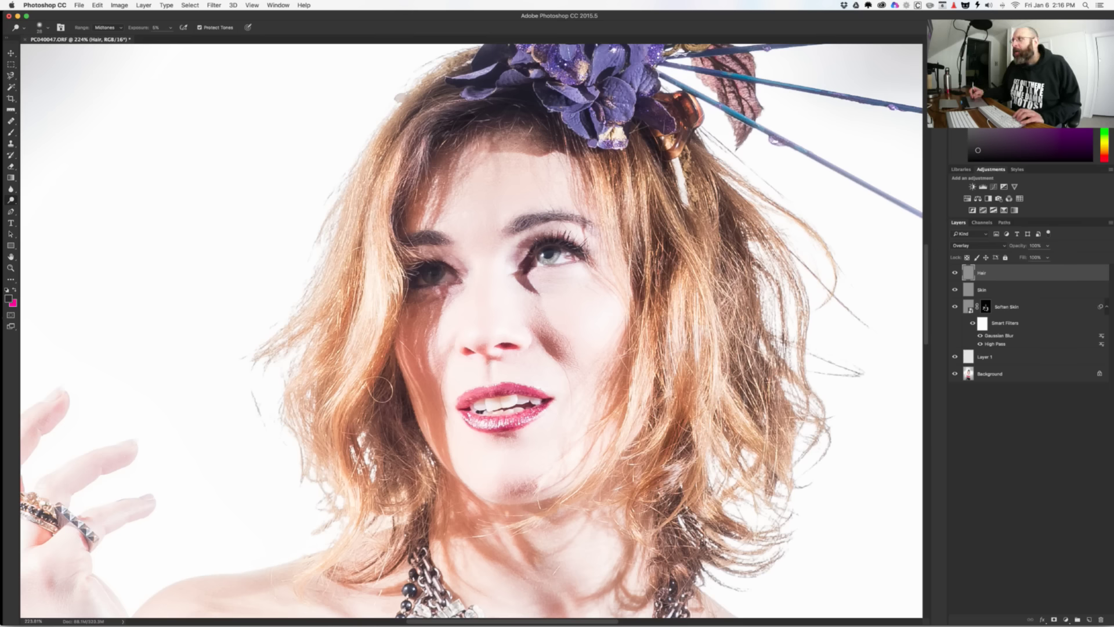
Step: Fit the whole portrait in view and compare it with and without the Hair layer
key("super+0")
key("super+comma")
key("super+comma")
key("super+comma")
key("super+comma")
key("super+comma")
key("super+comma")
key("super+comma")
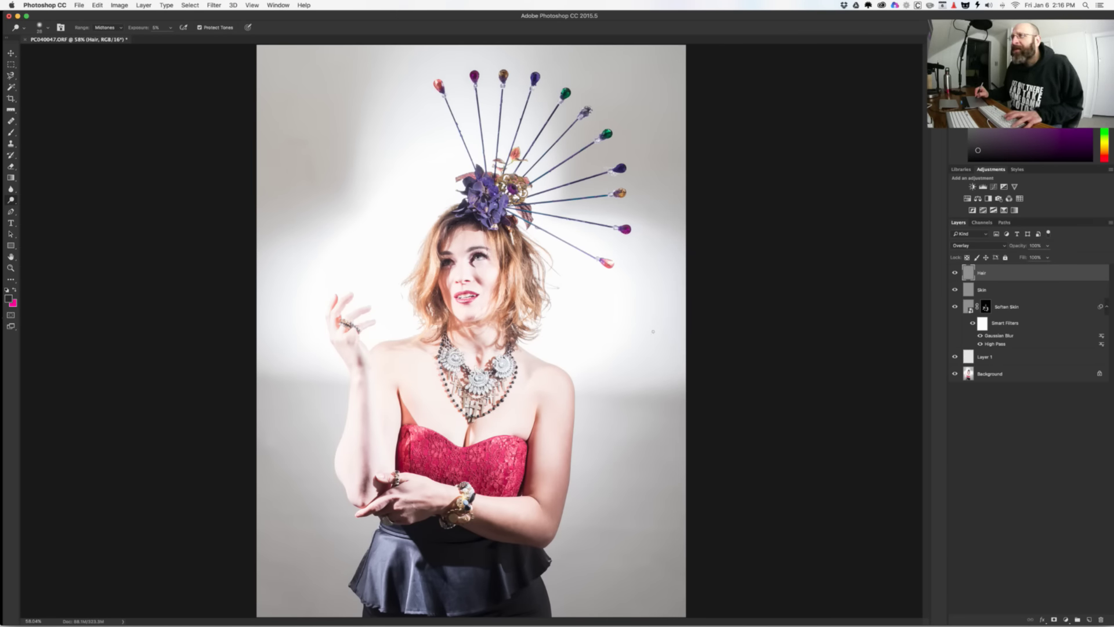
key("super+comma")
key("super+comma")
key("super+comma")
key("super+comma")
key("super+comma")
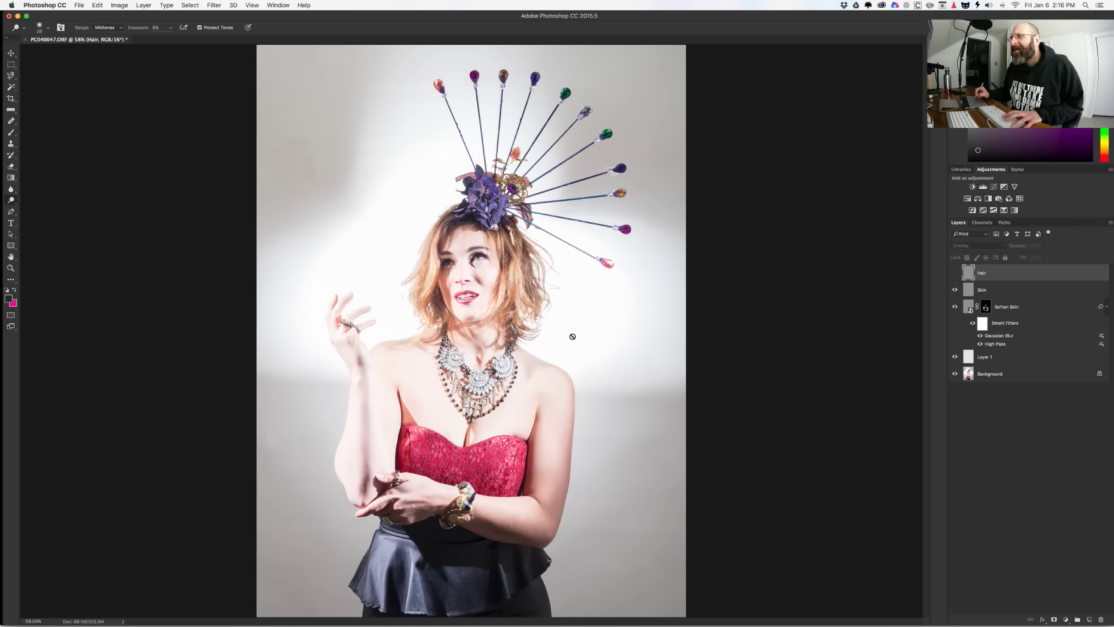
key("super+comma")
key("super+comma")
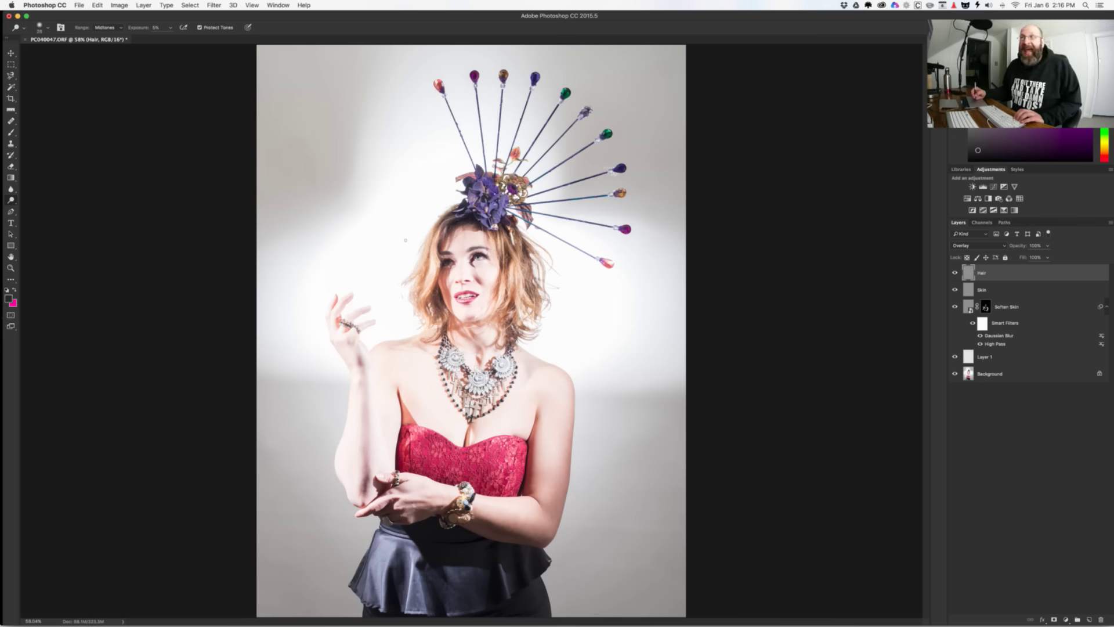
Step: Dodge and burn the purple flower petals of the headpiece on the Hair layer
scroll(459, 198, "up", 10)
scroll(501, 221, "up", 1)
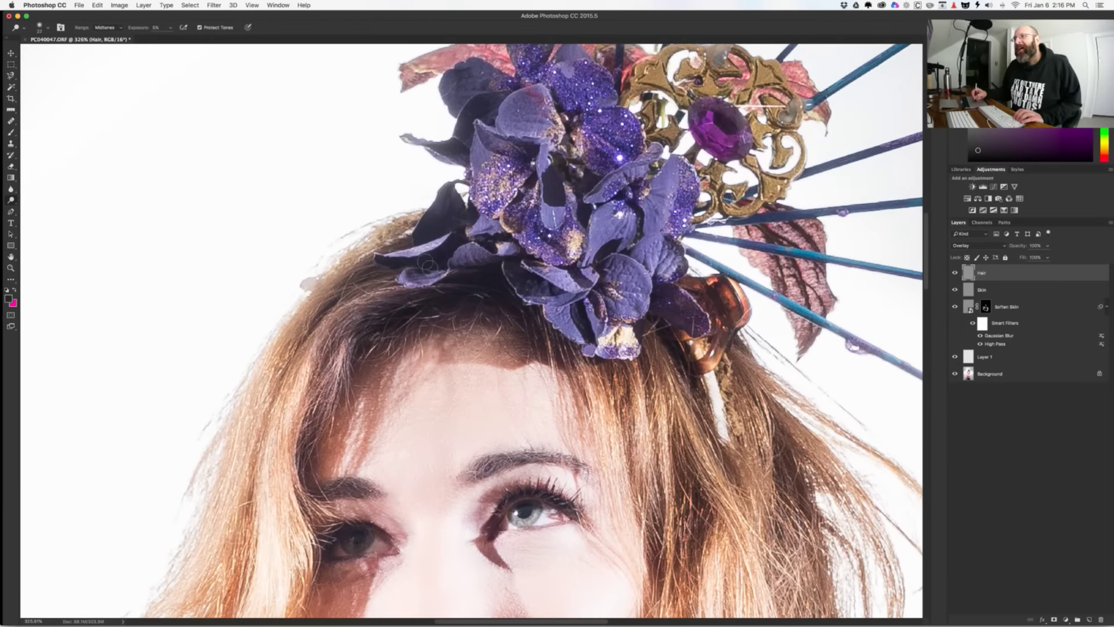
left_click_drag(421, 261, 416, 253)
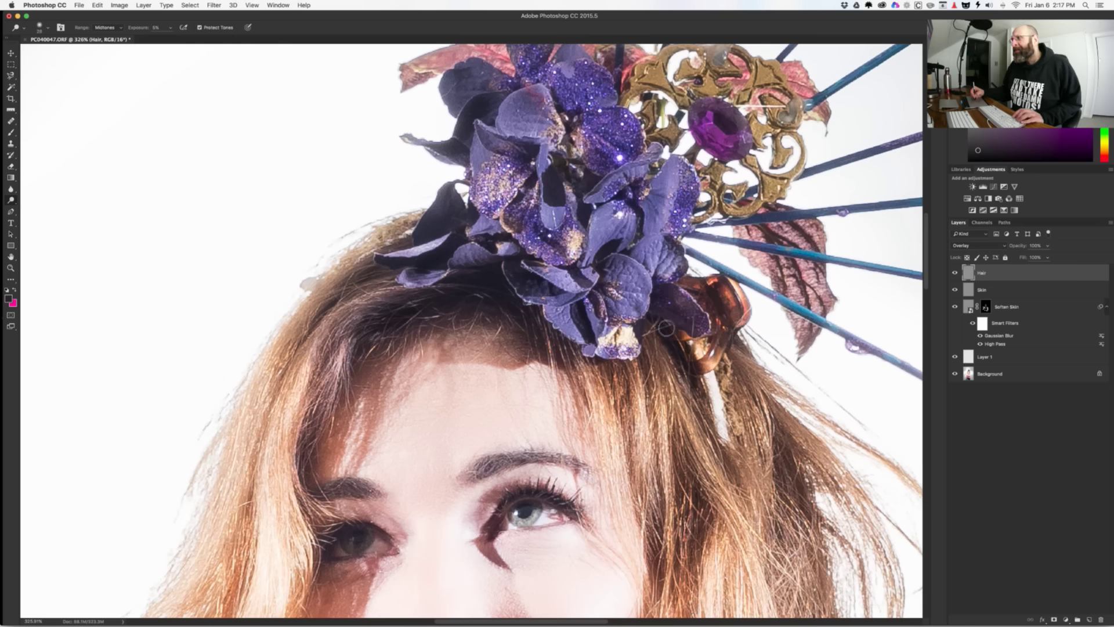
scroll(580, 261, "up", 5)
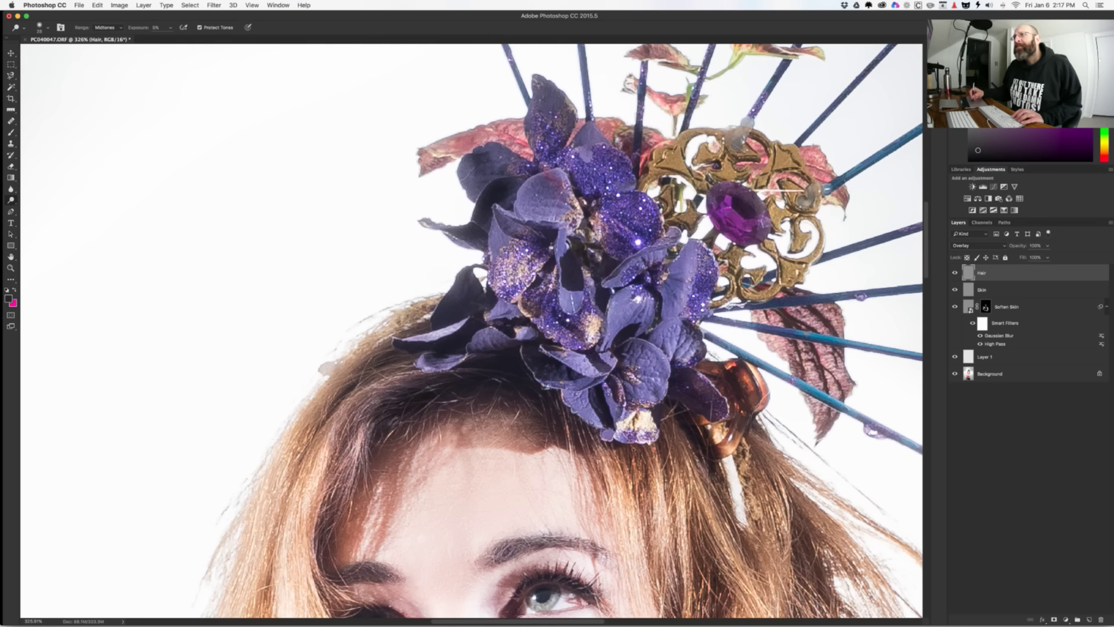
left_click_drag(525, 131, 519, 130)
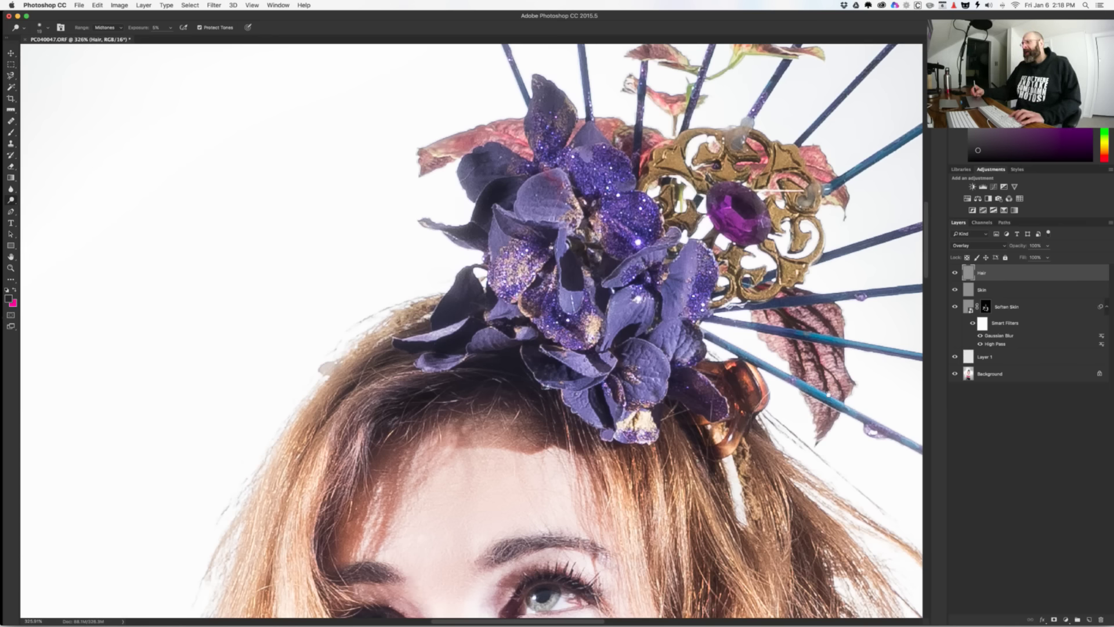
Step: Dodge and burn the red jewel at the tip of the headpiece's first pin on the Hair layer
scroll(599, 300, "up", 4)
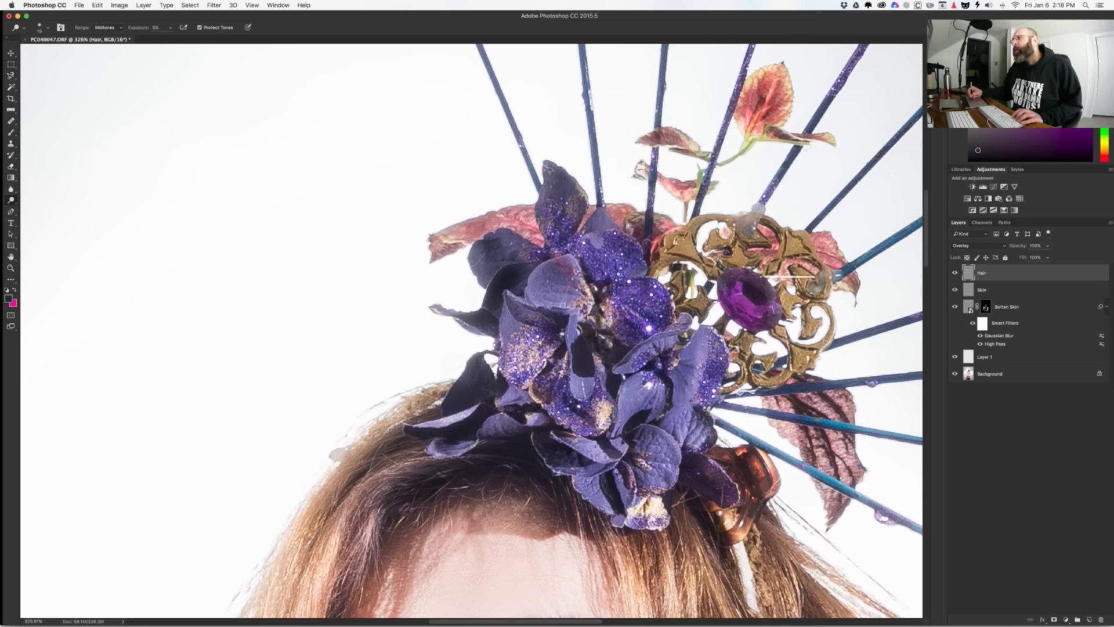
scroll(730, 439, "down", 3)
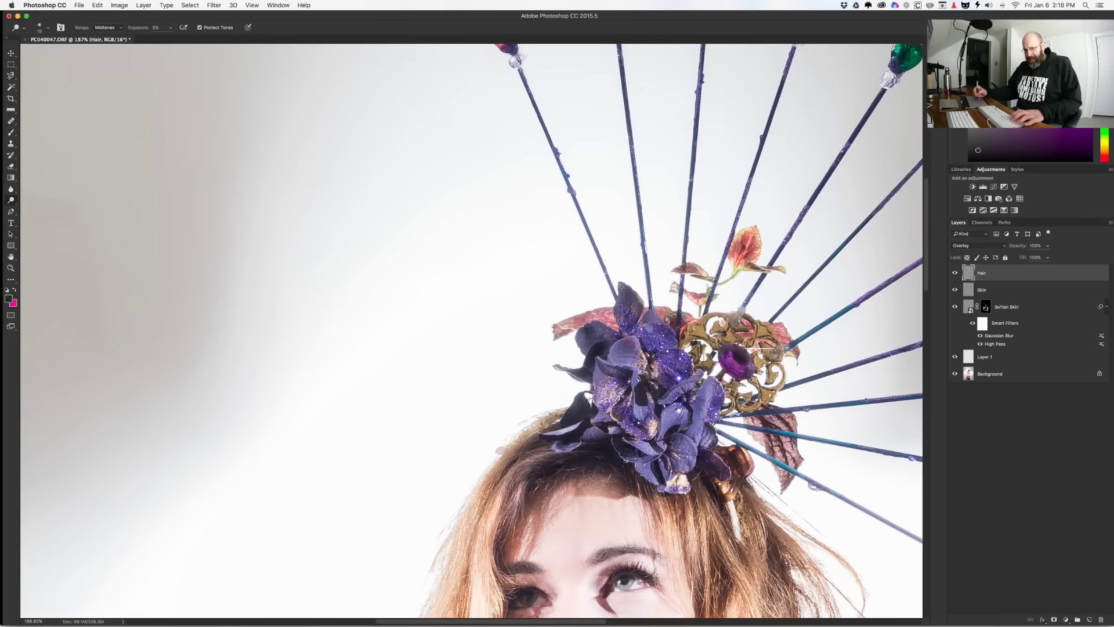
scroll(611, 362, "up", 3)
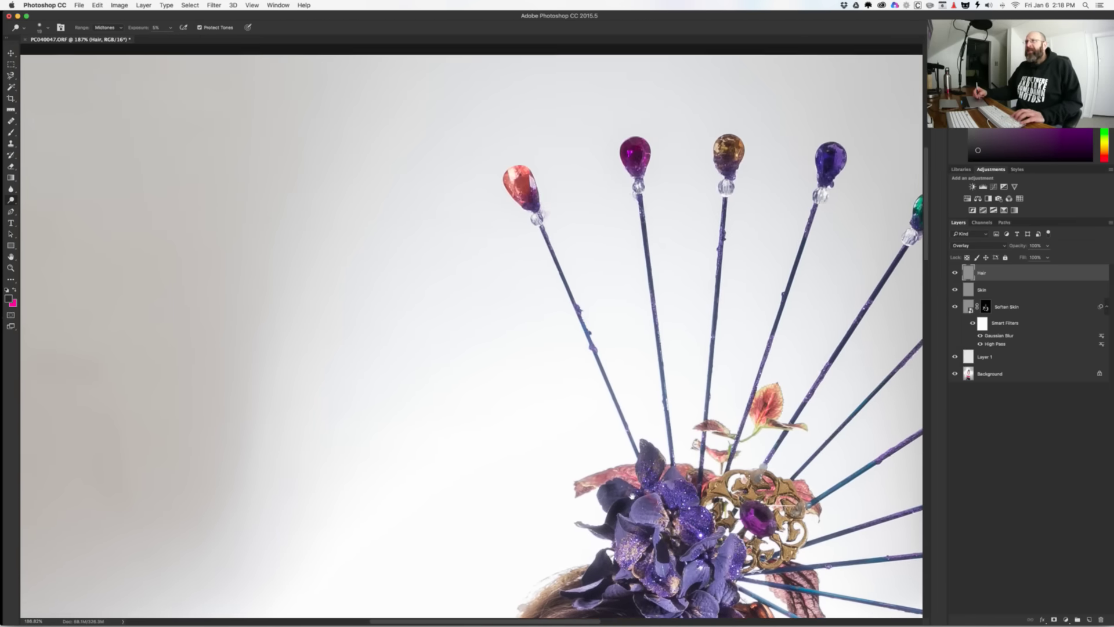
scroll(501, 225, "up", 1)
scroll(502, 225, "up", 3)
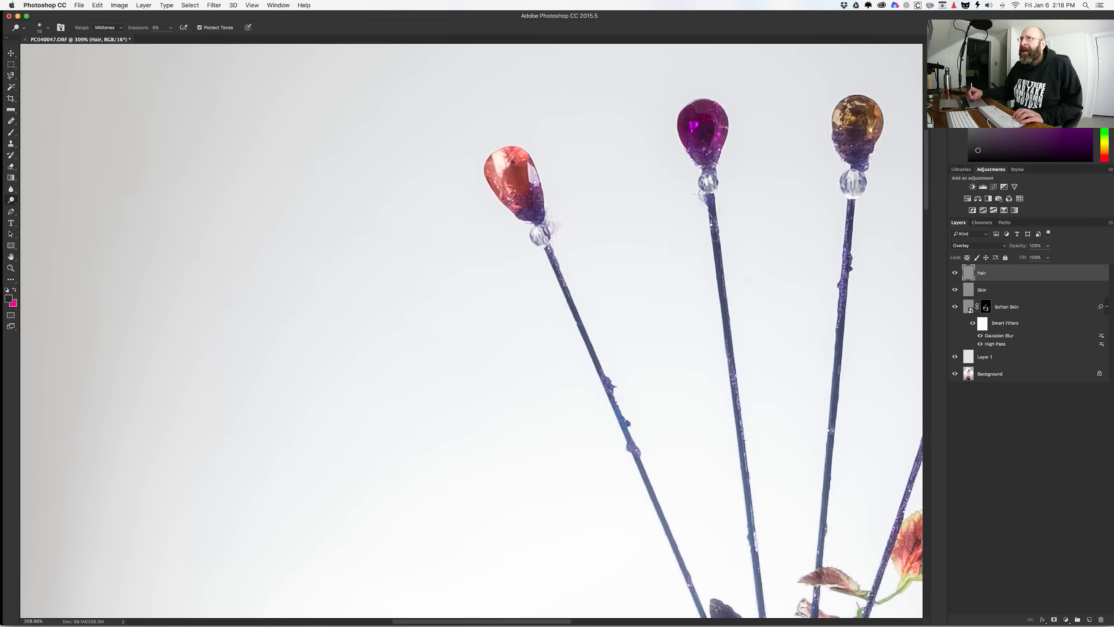
left_click_drag(529, 215, 532, 203)
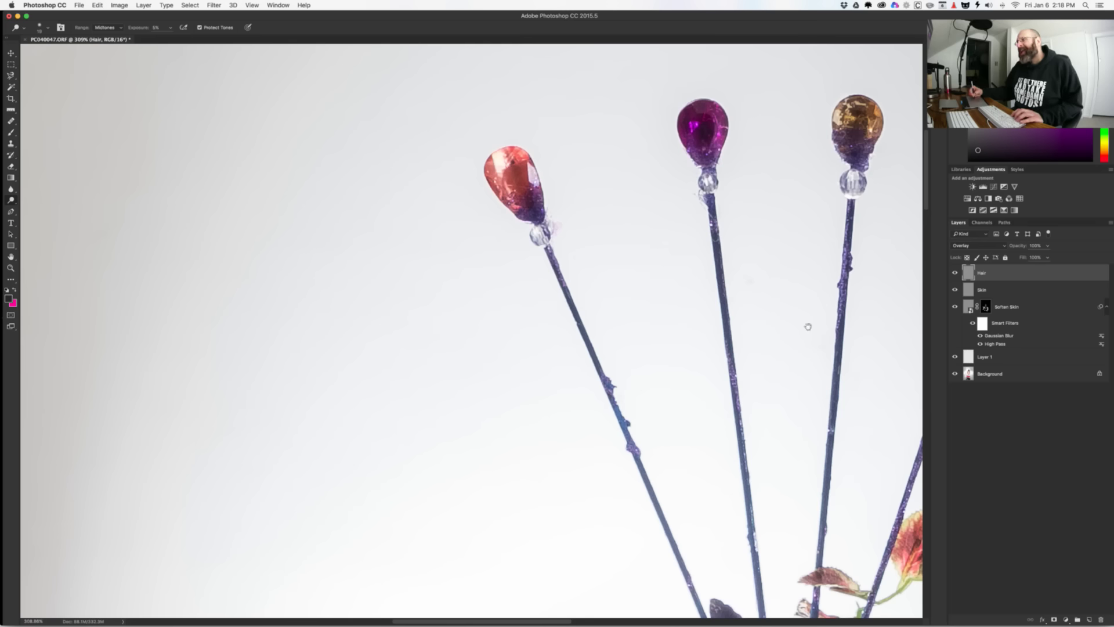
Step: Dodge and burn the magenta, amber, blue and green jewels on the headpiece's upper pins on the Hair layer
left_click_drag(890, 286, 696, 176)
scroll(695, 177, "up", 5)
scroll(696, 177, "right", 5)
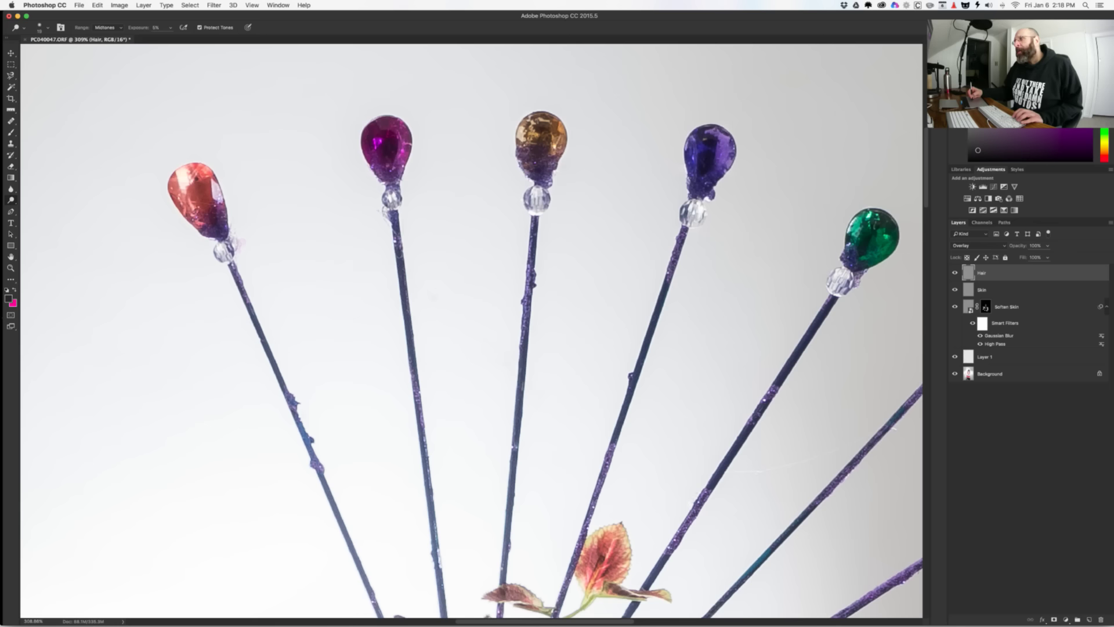
scroll(740, 308, "down", 3)
scroll(740, 307, "right", 5)
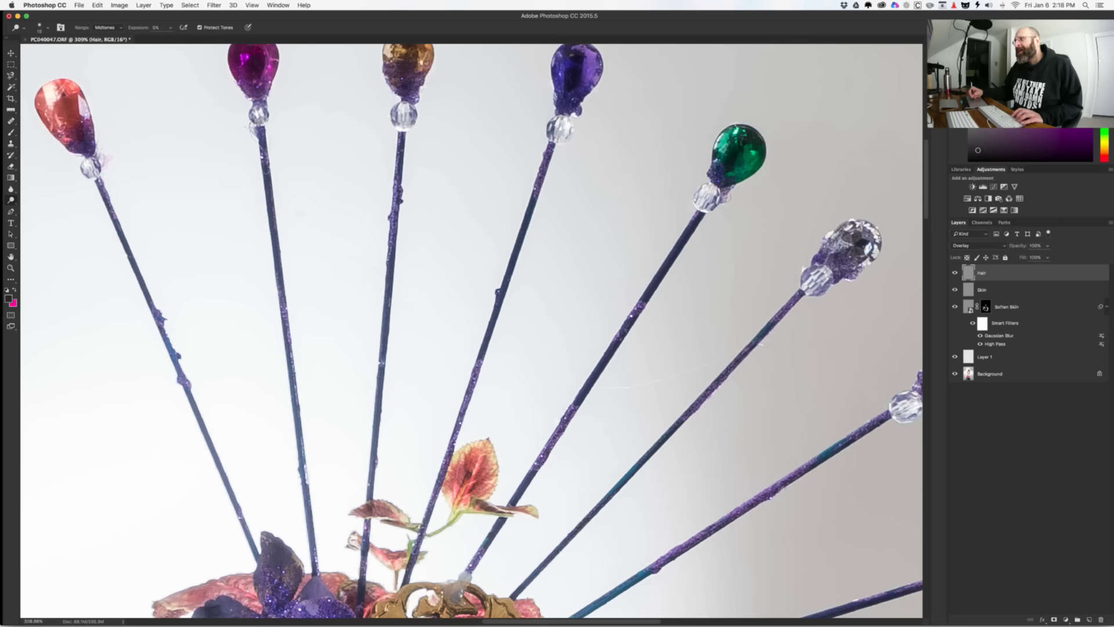
Step: Dodge and burn the jewels on the headpiece's remaining pins, from the clear stone down to the lowest red one
left_click_drag(728, 302, 538, 227)
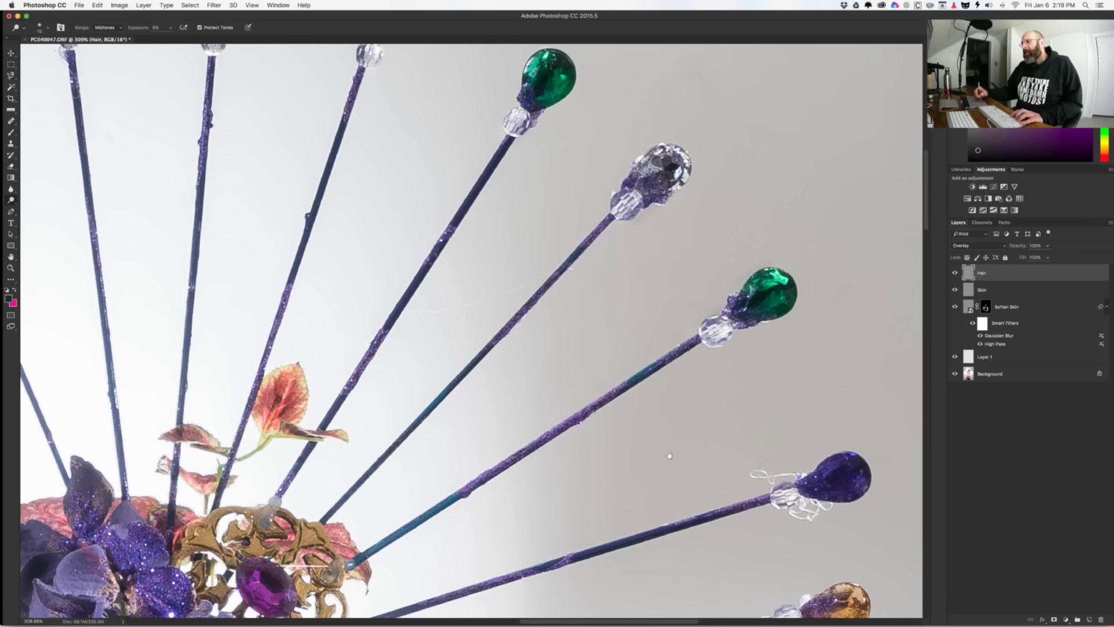
left_click_drag(824, 495, 760, 294)
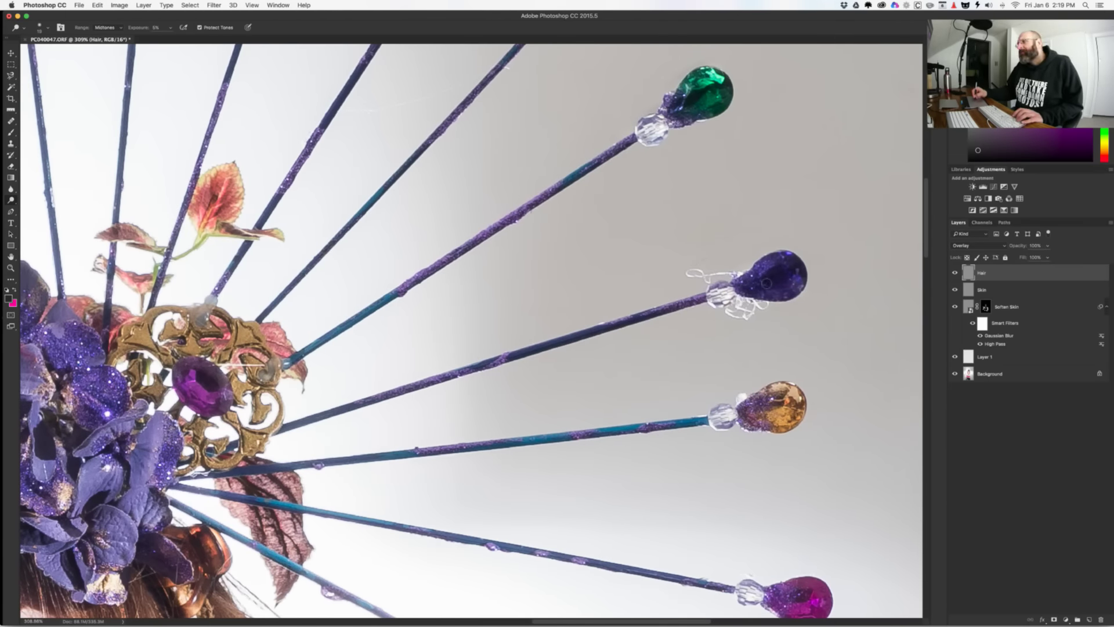
left_click_drag(766, 283, 728, 293)
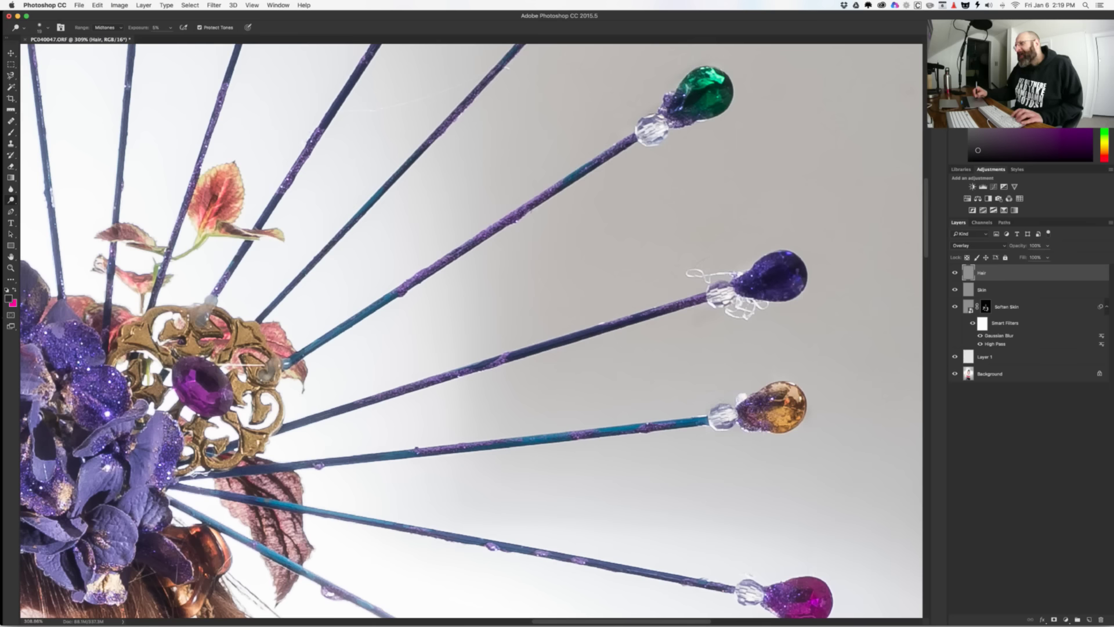
scroll(677, 416, "down", 5)
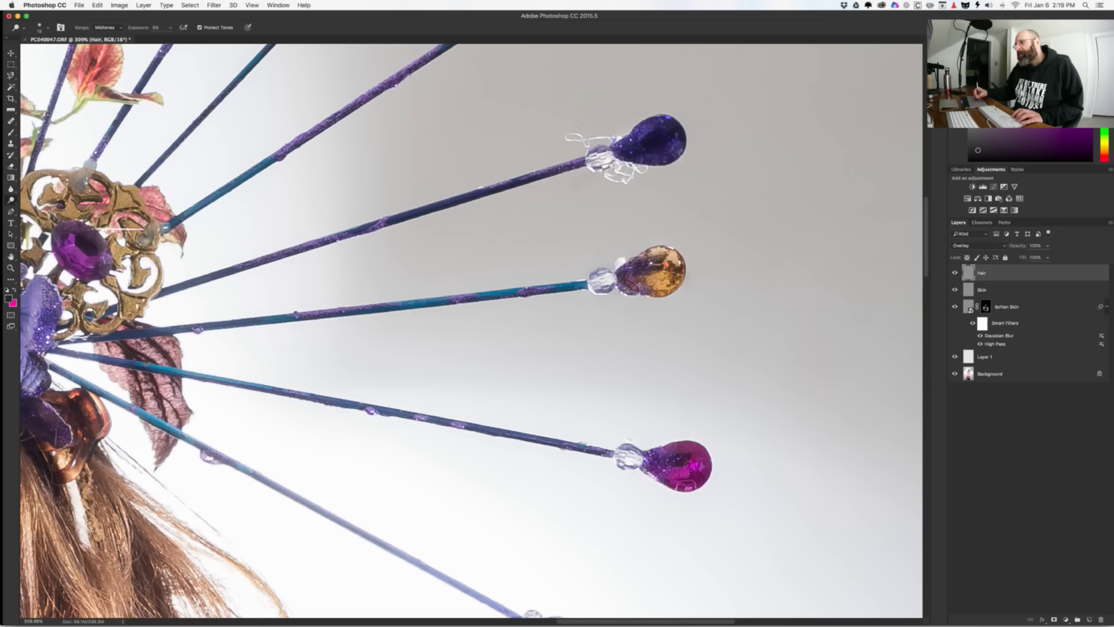
left_click_drag(639, 558, 681, 293)
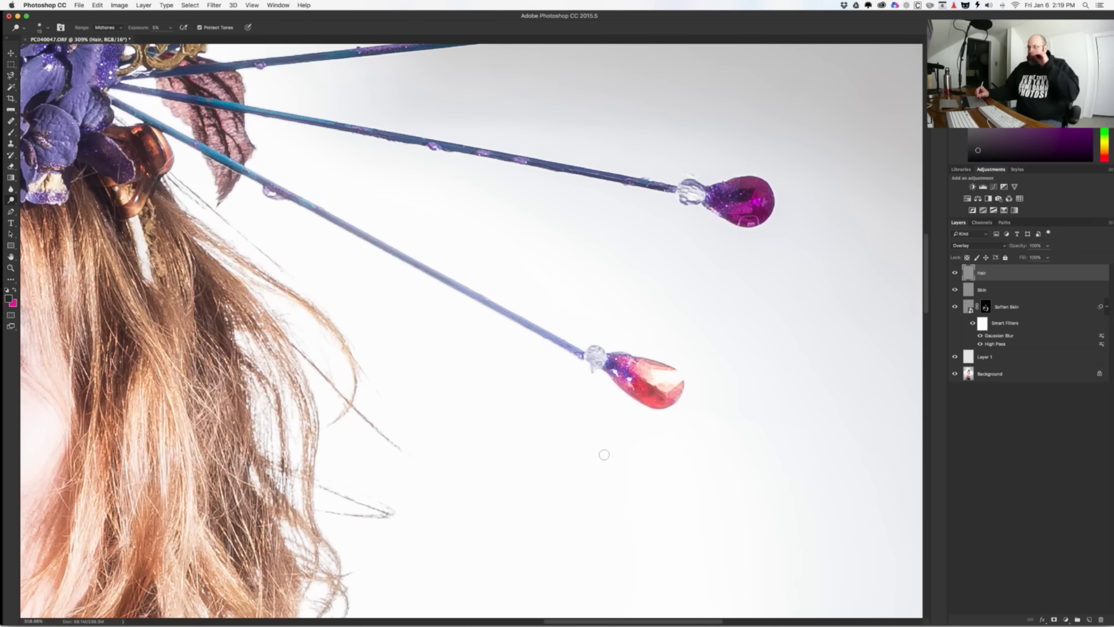
Step: Dodge and burn the red lace bodice on the Hair layer with a larger brush
key("super+0")
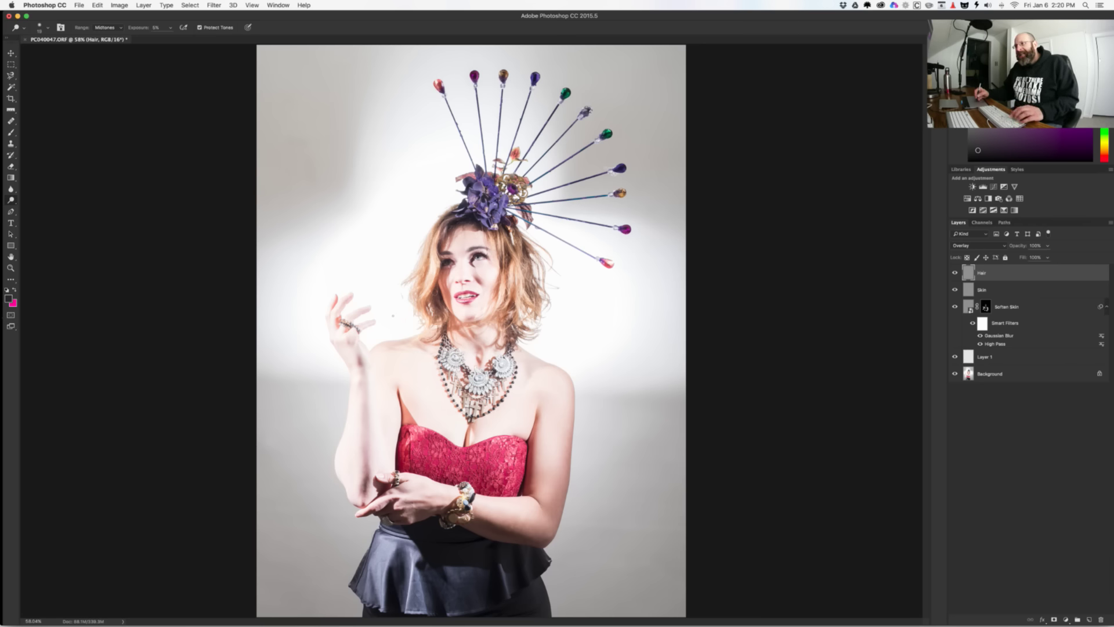
scroll(432, 455, "up", 5)
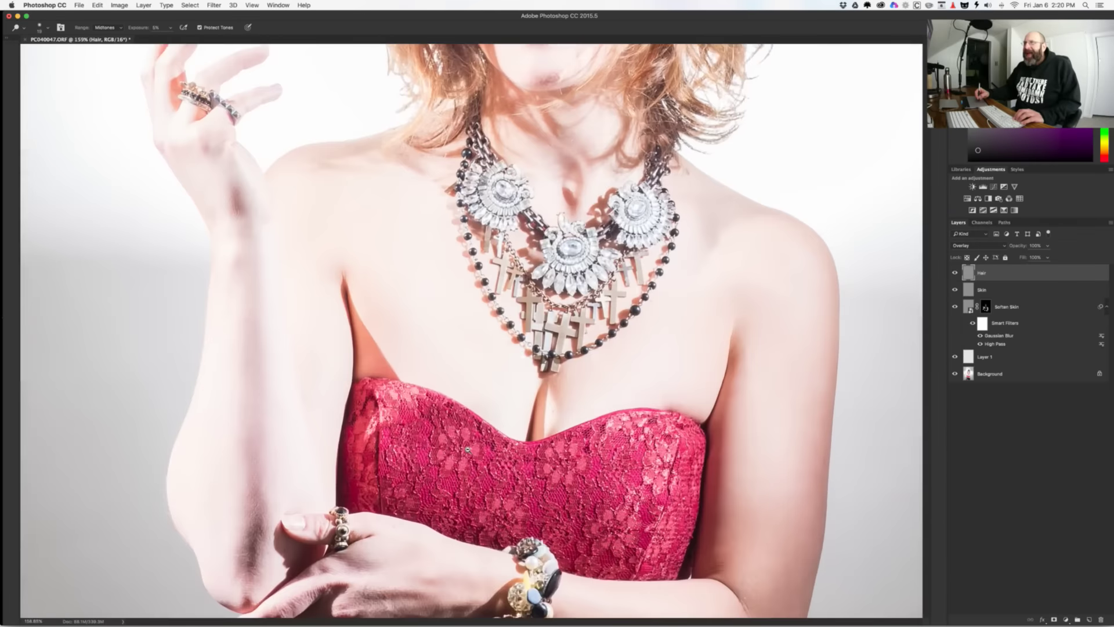
key("bracketright")
key("bracketright")
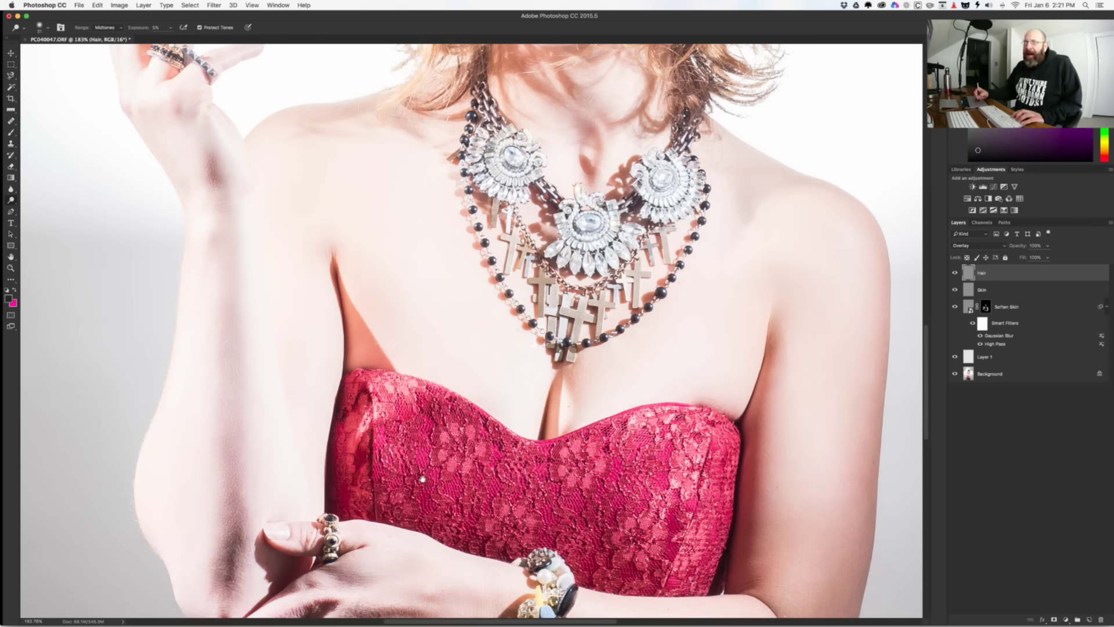
left_click_drag(423, 479, 412, 420)
key("super+1")
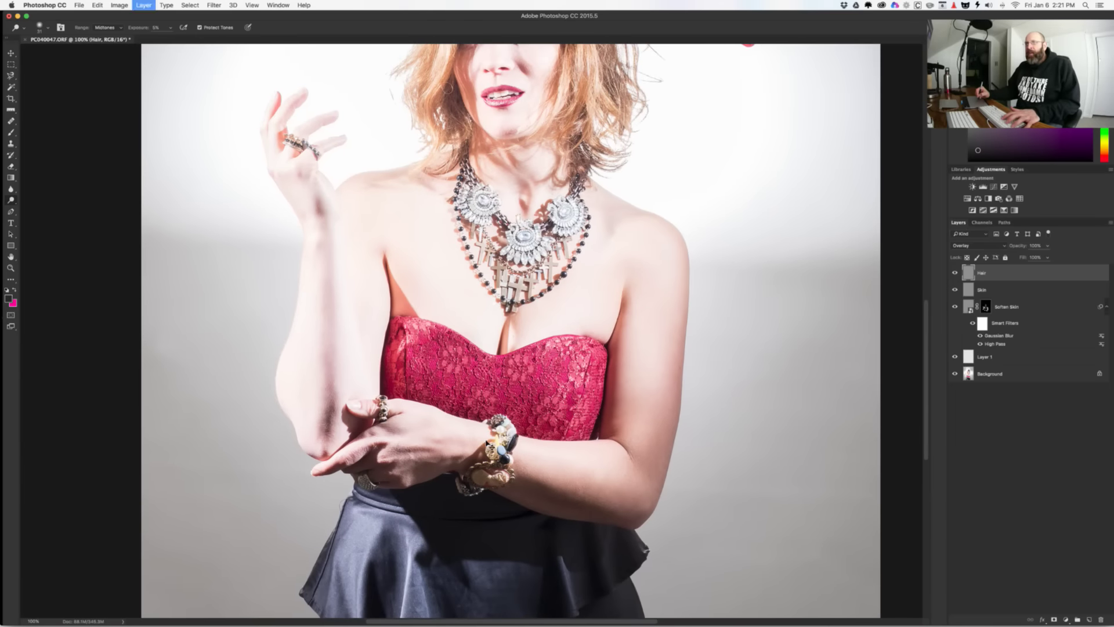
scroll(489, 411, "up", 5)
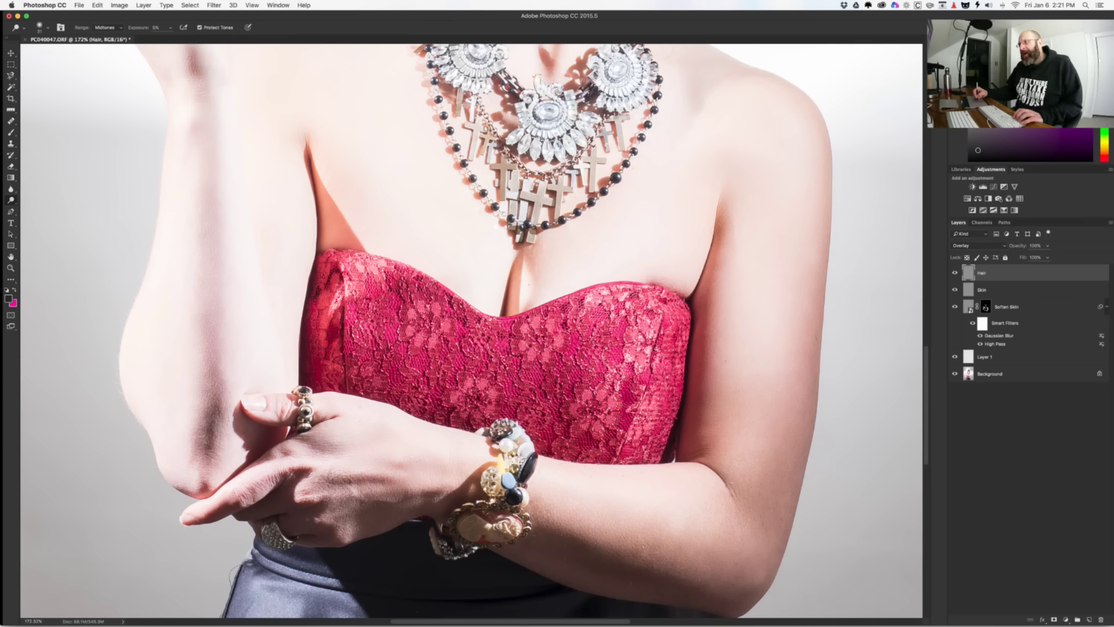
Step: Compare the red lace bodice with and without the Hair layer
key("super+comma")
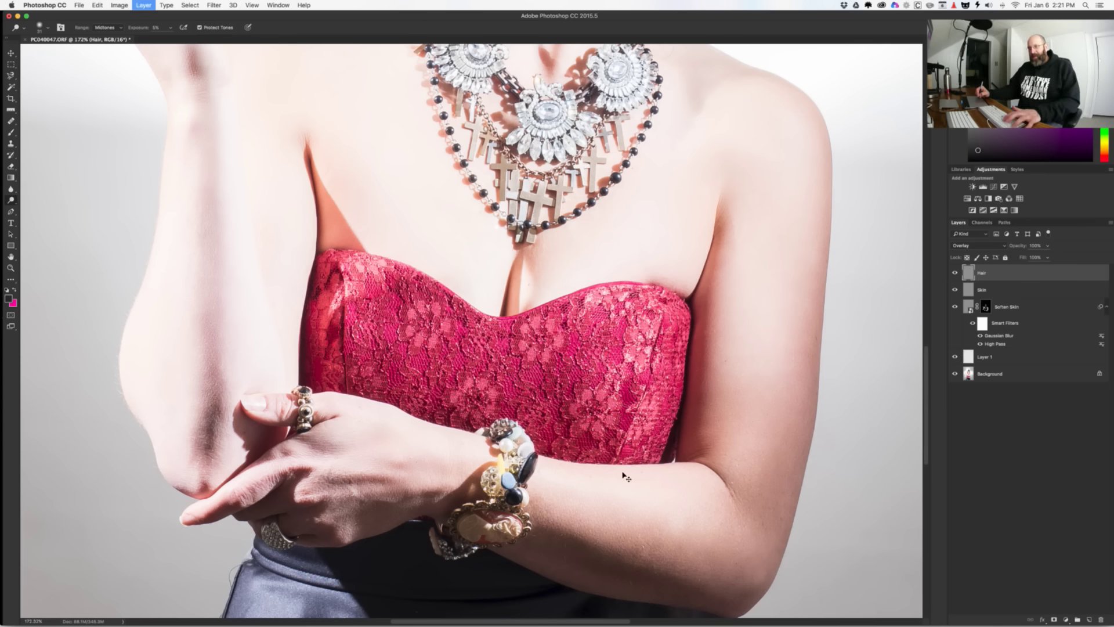
key("super+comma")
key("super+comma")
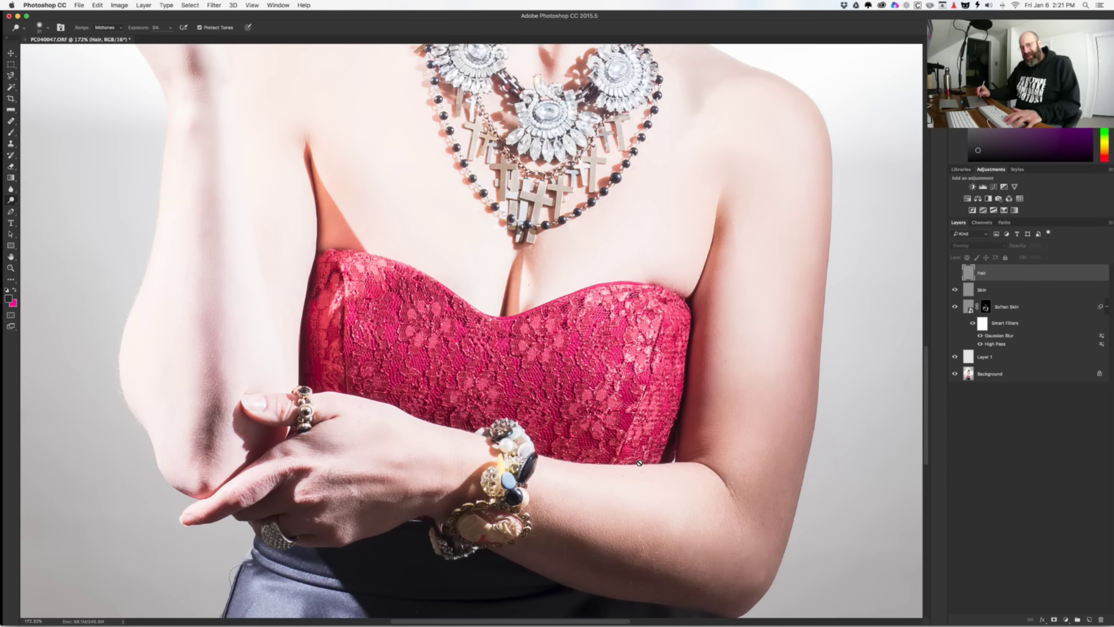
key("super+comma")
key("super+comma")
key("super+comma")
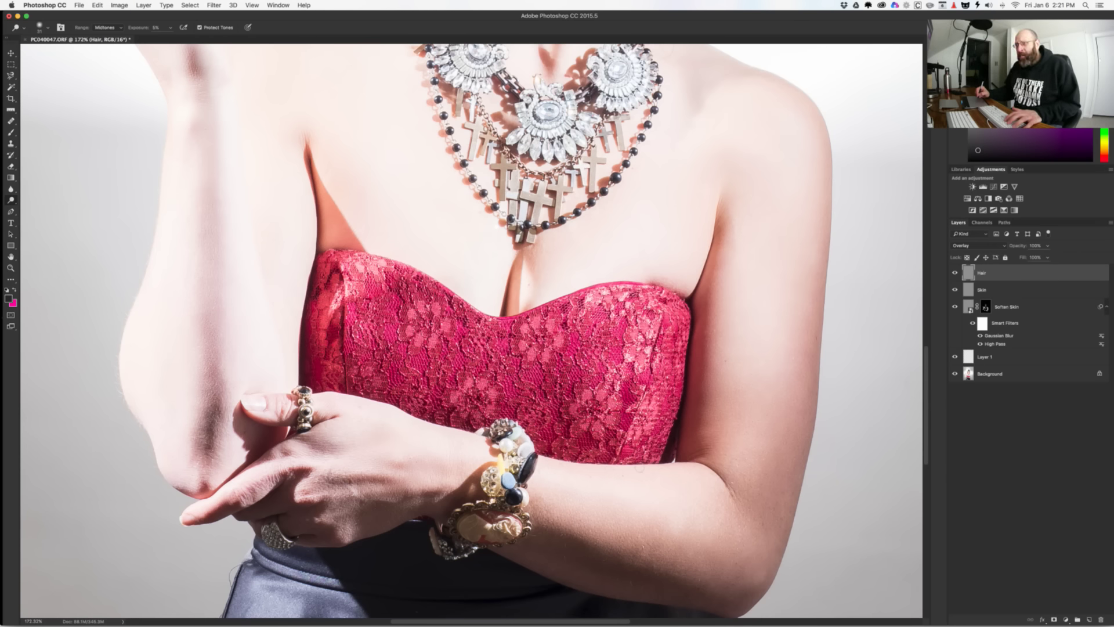
Step: Dodge and burn the folds, waistband and shadows of the dark satin skirt on the Hair layer
left_click_drag(483, 493, 470, 366)
left_click_drag(427, 505, 430, 316)
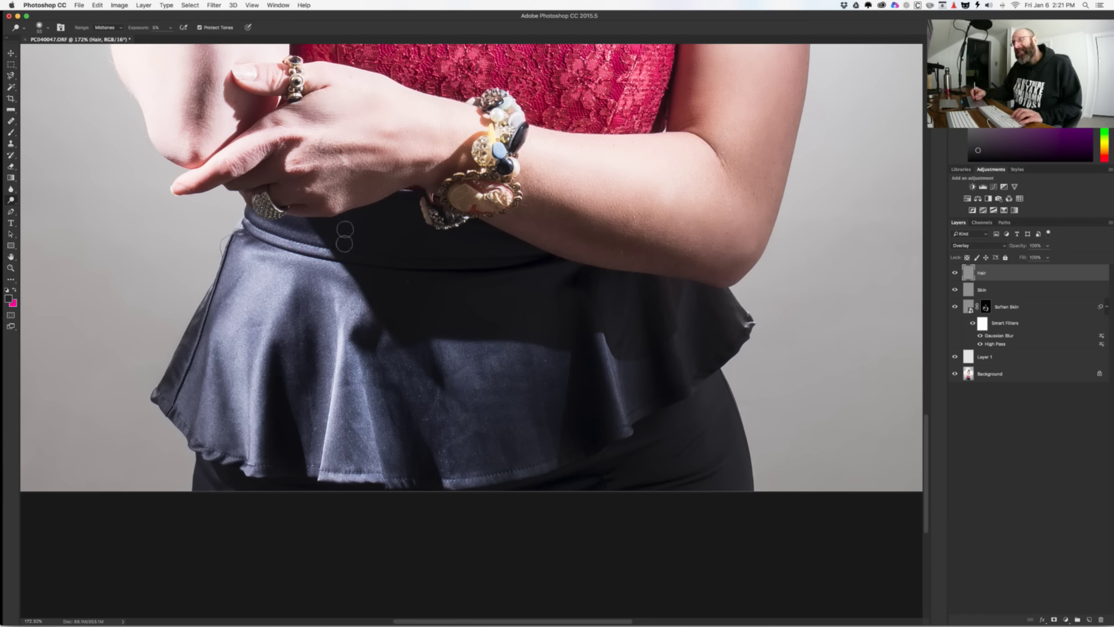
mouse_move(504, 361)
left_mouse_down()
mouse_move(584, 391)
mouse_move(593, 348)
mouse_move(620, 404)
mouse_move(652, 324)
mouse_move(687, 322)
mouse_move(676, 295)
mouse_move(656, 326)
mouse_move(737, 338)
mouse_move(566, 376)
mouse_move(585, 397)
mouse_move(574, 439)
mouse_move(458, 343)
mouse_move(535, 361)
mouse_move(527, 337)
mouse_move(515, 468)
mouse_move(542, 437)
mouse_move(470, 464)
mouse_move(453, 490)
mouse_move(447, 475)
mouse_move(473, 498)
mouse_move(384, 472)
mouse_move(343, 493)
mouse_move(349, 434)
mouse_move(315, 439)
mouse_move(316, 370)
mouse_move(314, 421)
mouse_move(275, 294)
mouse_move(235, 324)
mouse_move(250, 362)
left_mouse_up()
mouse_move(251, 422)
left_mouse_down()
mouse_move(291, 452)
mouse_move(320, 376)
mouse_move(351, 484)
mouse_move(380, 373)
mouse_move(658, 331)
mouse_move(641, 325)
mouse_move(372, 362)
mouse_move(386, 318)
mouse_move(443, 370)
mouse_move(687, 440)
mouse_move(708, 460)
mouse_move(717, 446)
mouse_move(712, 402)
mouse_move(677, 432)
mouse_move(734, 468)
mouse_move(642, 485)
mouse_move(726, 390)
mouse_move(732, 440)
left_mouse_up()
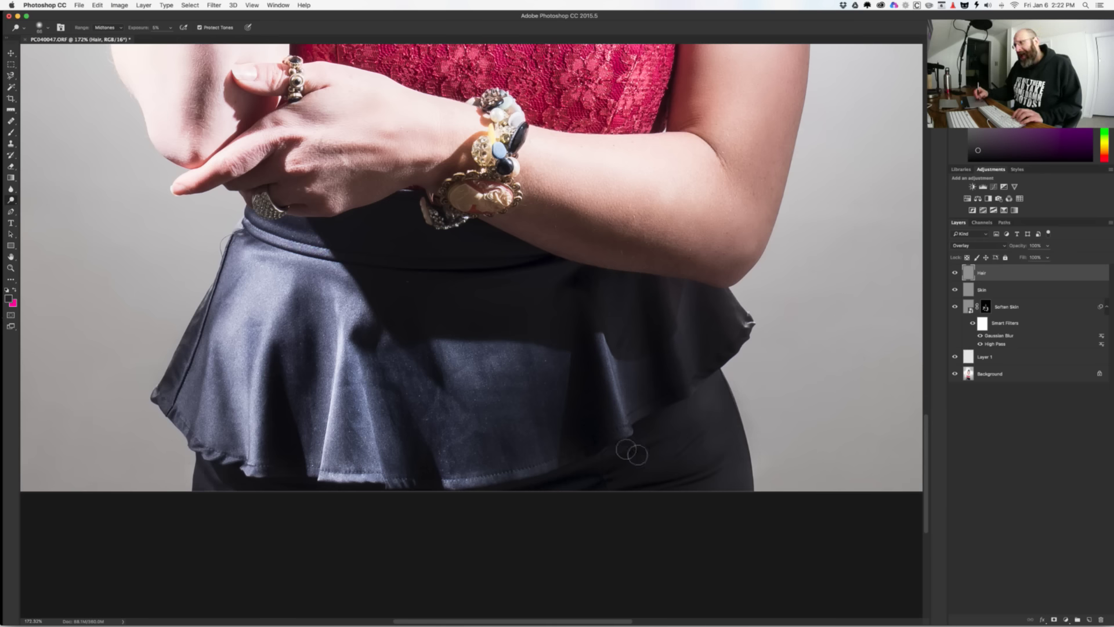
left_click_drag(647, 401, 610, 395)
Step: Compare the whole portrait with and without the Hair layer's dodging and burning
scroll(589, 337, "up", 5)
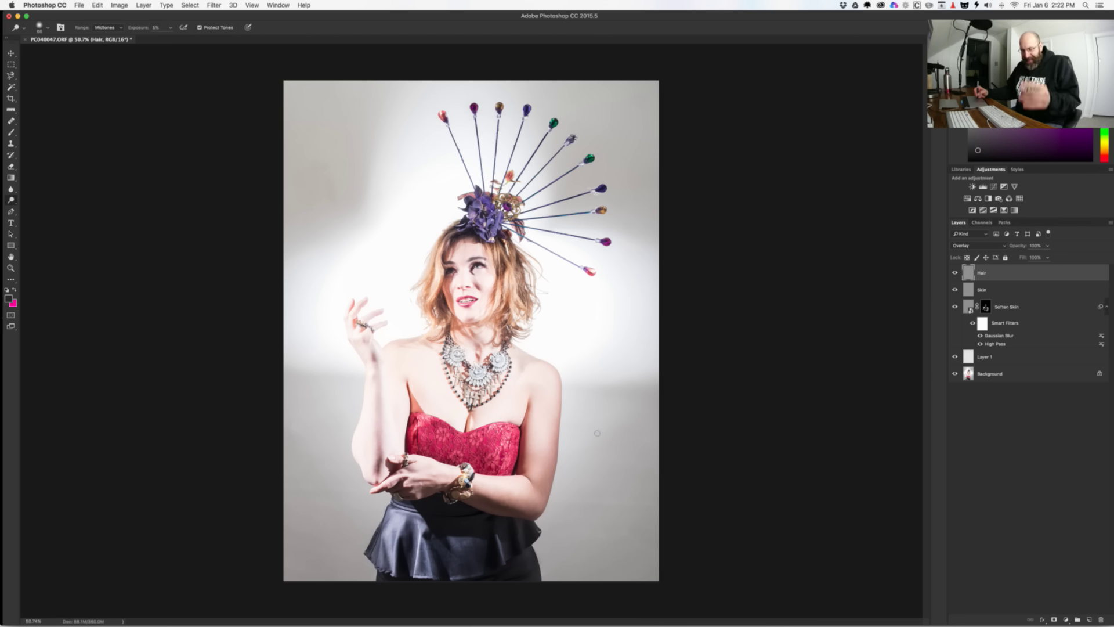
key("super+comma")
key("super+comma")
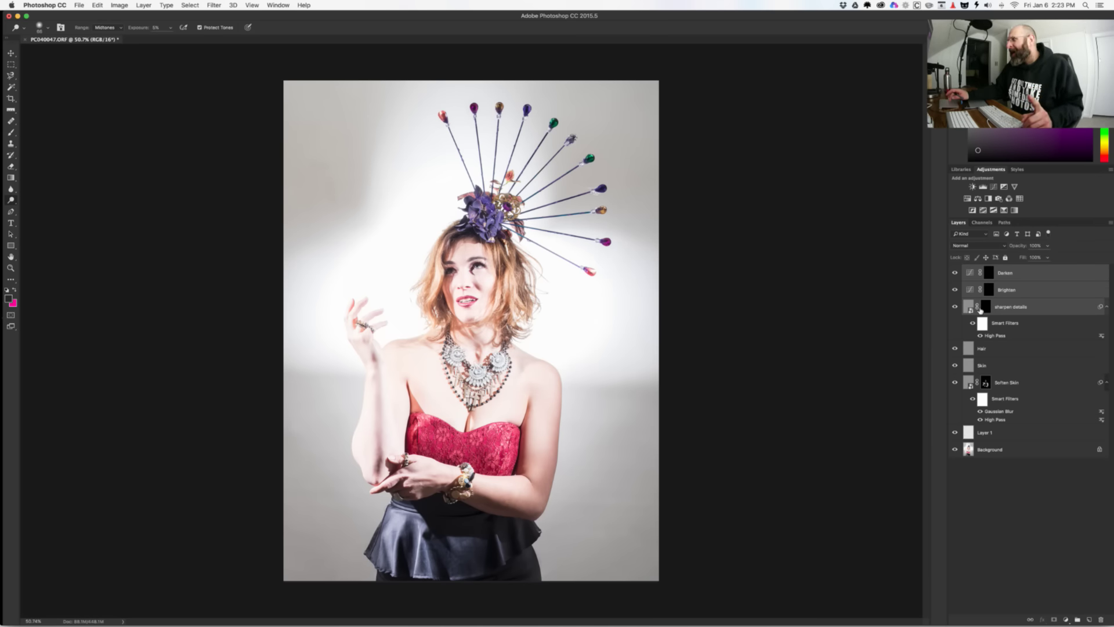
Step: Make the layer mask of the sharpen details layer active
left_click(987, 305)
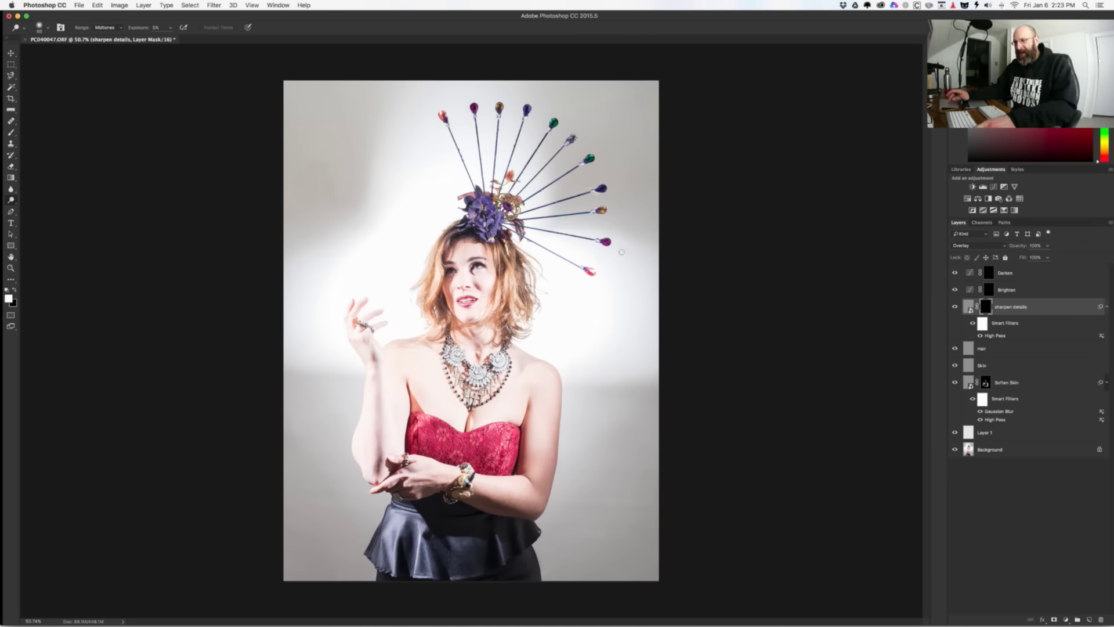
key("Tab")
key("super+Tab")
key("super+Tab")
key("super+Tab")
key("super+Tab")
key("super+Tab")
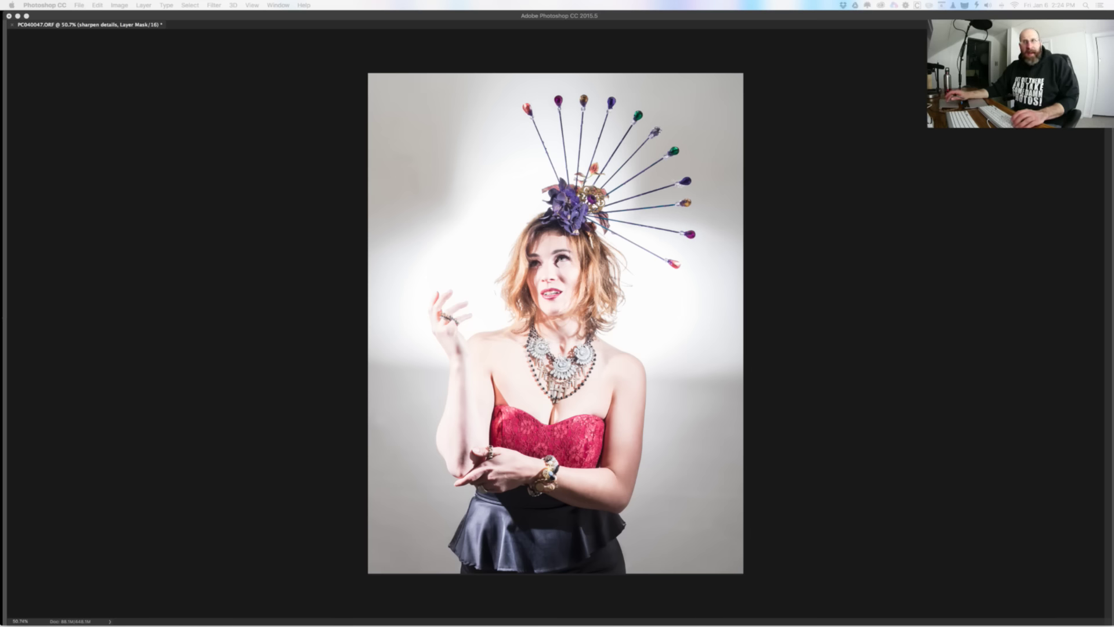
left_click(172, 270)
key("Tab")
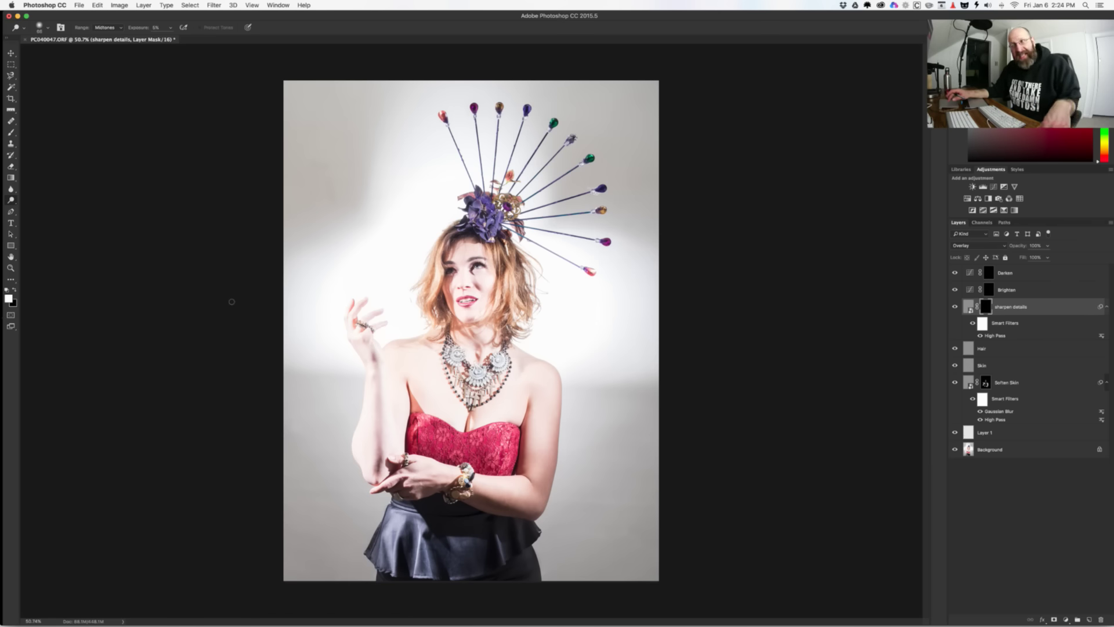
Step: Paint sharpening into the woman's eyes with the Brush tool on the sharpen details mask
key("b")
mouse_move(456, 282)
left_mouse_down()
mouse_move(539, 285)
mouse_move(517, 285)
left_mouse_up()
left_click_drag(435, 188, 400, 192)
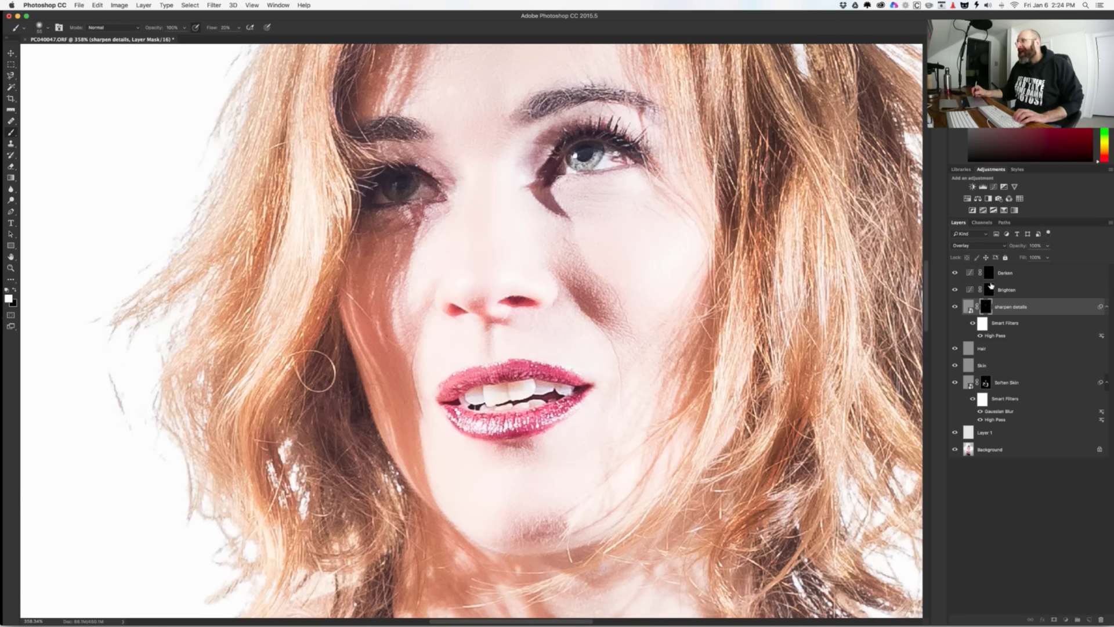
Step: Brighten the irises of the woman's eyes by painting white with a small brush on the Brighten layer's mask
left_click(989, 289)
scroll(317, 371, "up", 5)
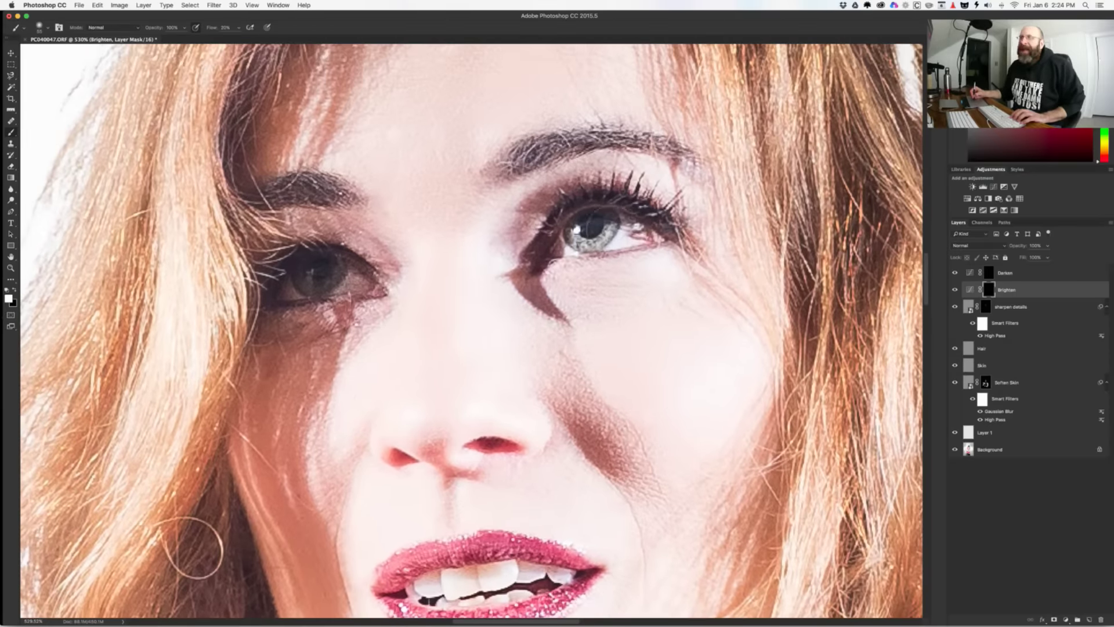
left_click_drag(597, 219, 590, 228)
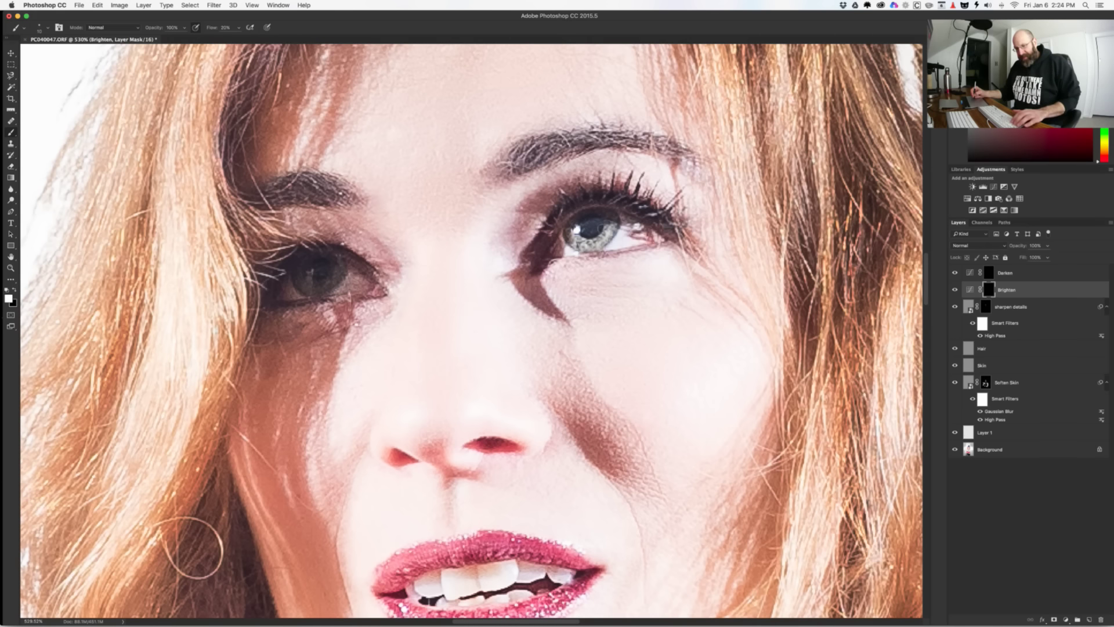
key("alt+bracketright")
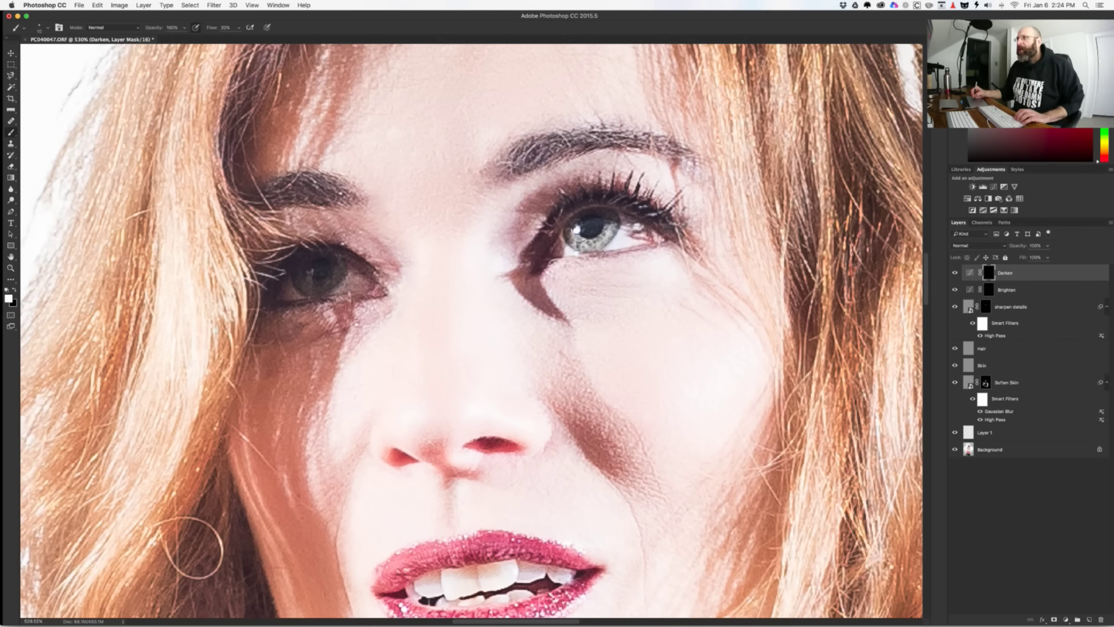
key("alt+bracketleft")
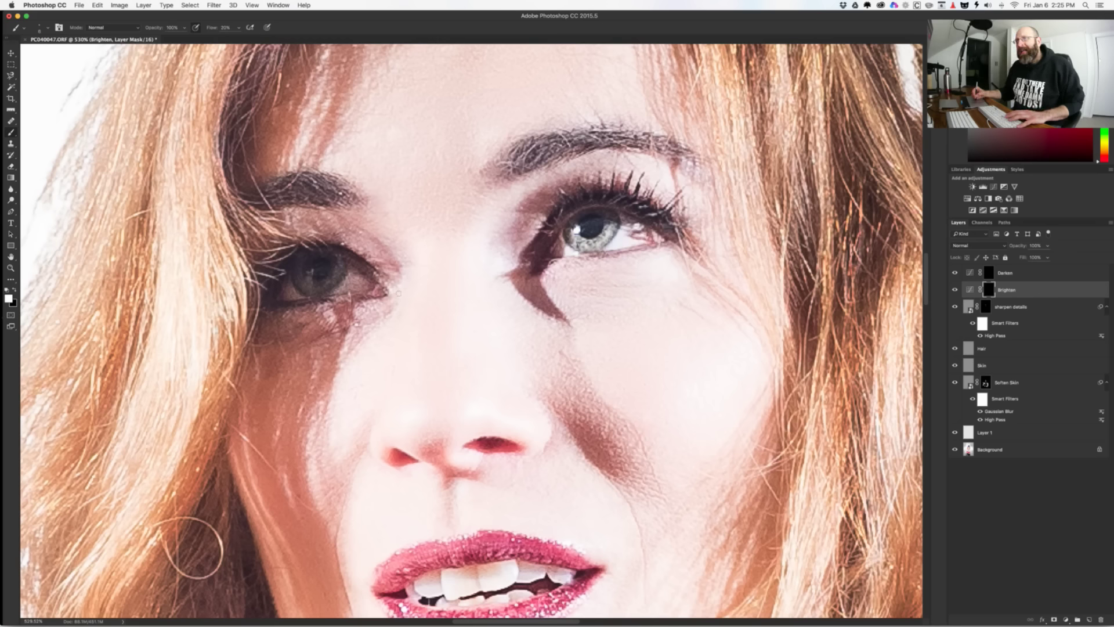
Step: Darken fine details in both eyes by painting white with a small brush on the Darken layer's mask
key("alt+bracketright")
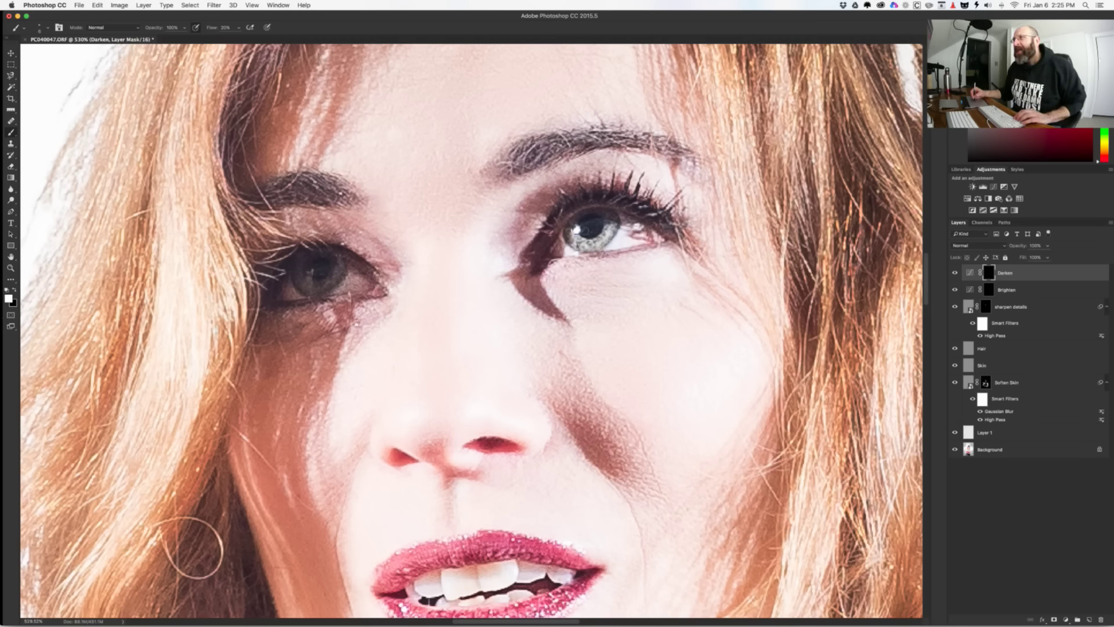
left_click_drag(610, 238, 607, 238)
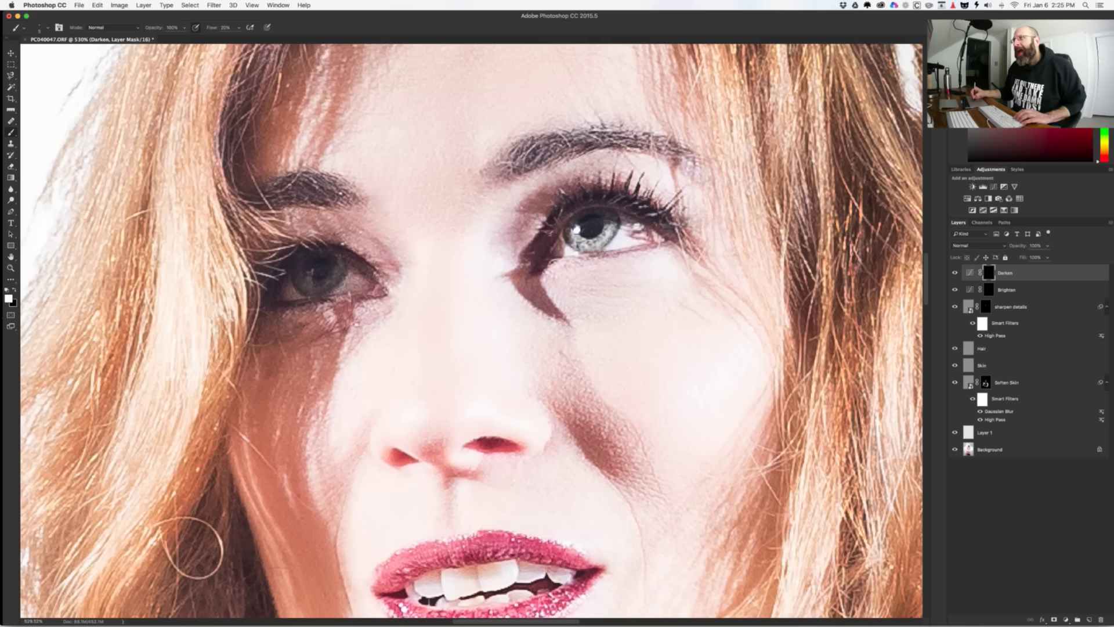
mouse_move(331, 268)
left_mouse_down()
mouse_move(313, 268)
mouse_move(346, 280)
left_mouse_up()
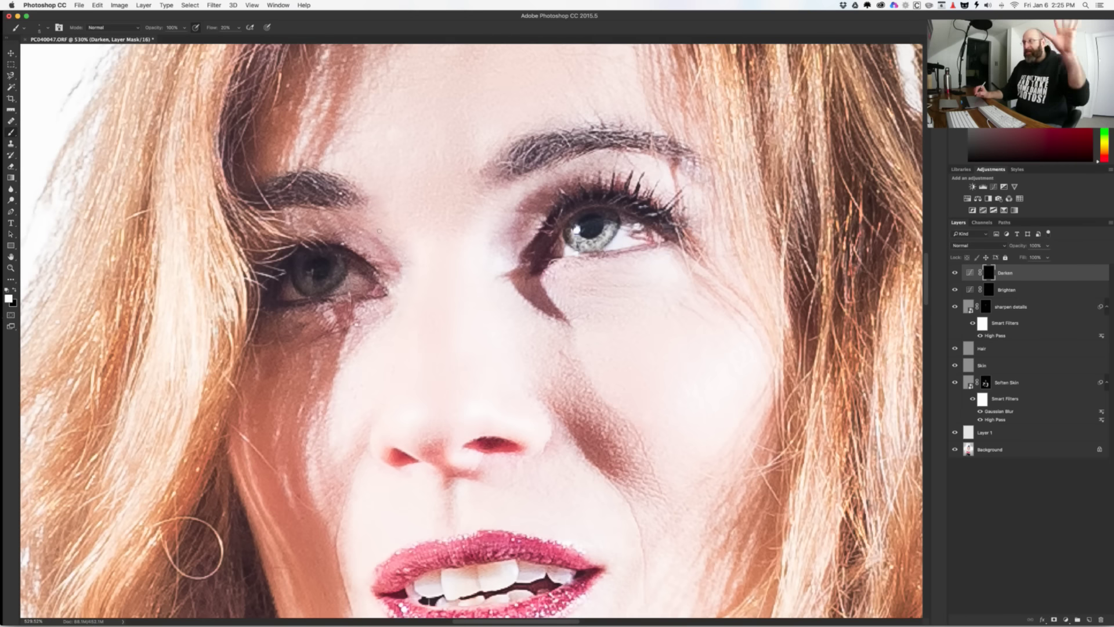
Step: Add a new top layer named watermark and choose the SHP logo brush preset
key("F2")
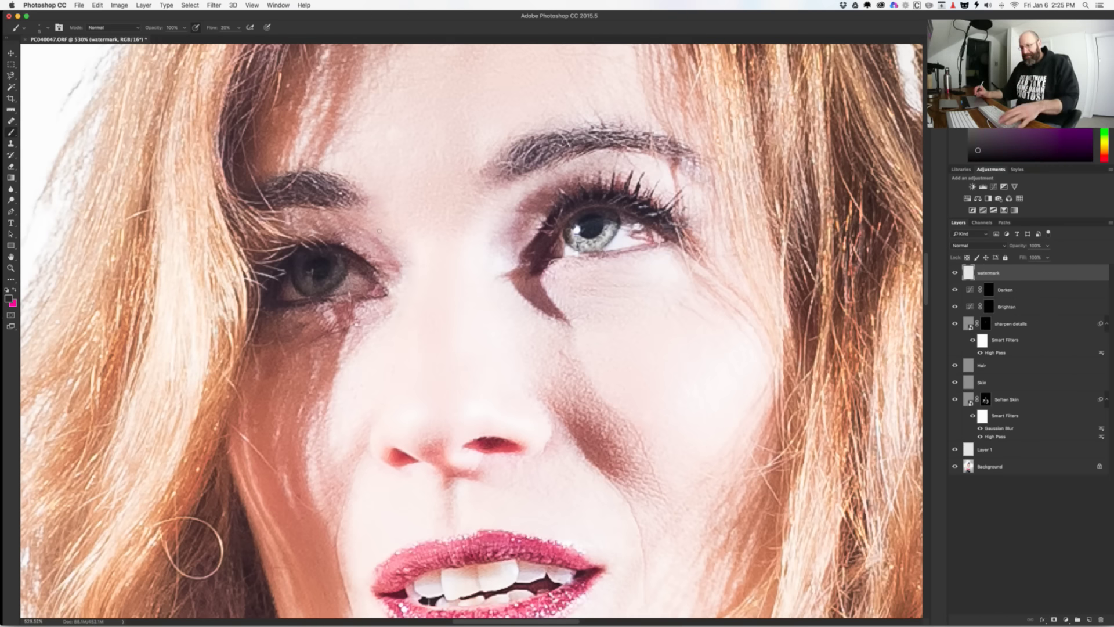
key("super+0")
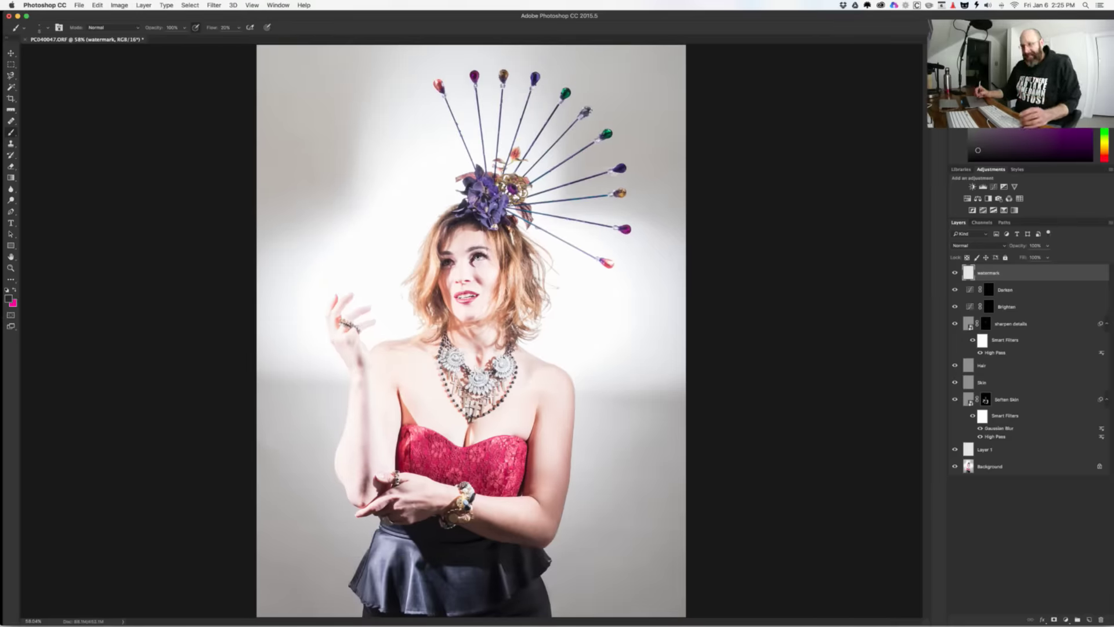
right_click(608, 437)
left_click(677, 551)
key("Return")
Step: Shrink the logo brush, stamp the SHP watermark in the portrait's lower right corner, and save the document
key("bracketleft")
key("bracketleft")
key("bracketleft")
key("bracketleft")
key("bracketleft")
key("bracketleft")
key("bracketleft")
key("bracketleft")
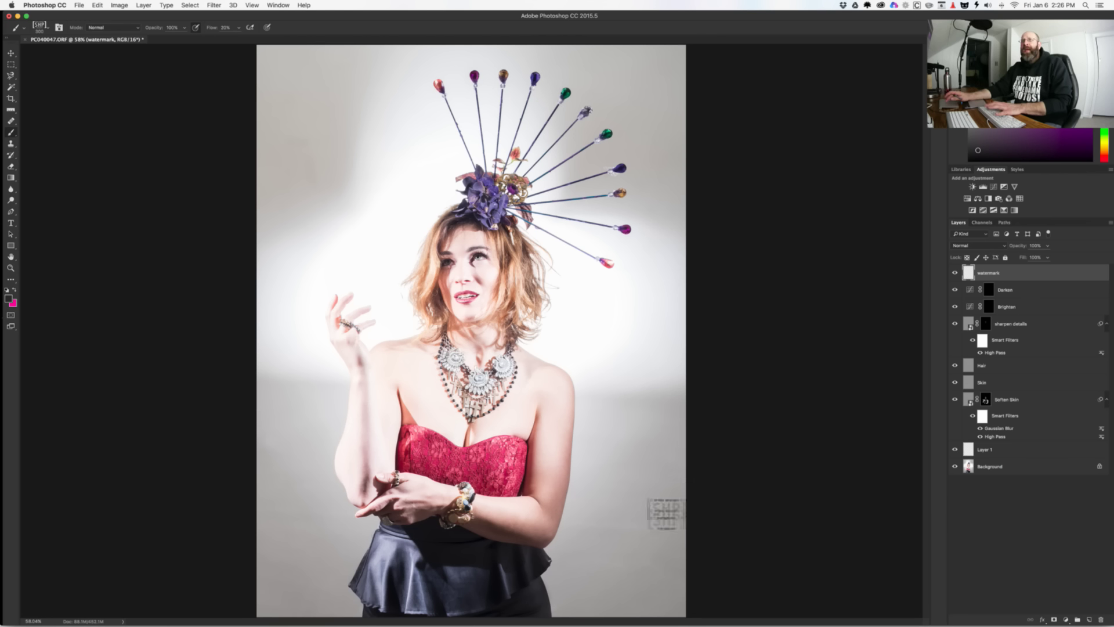
left_click(662, 604)
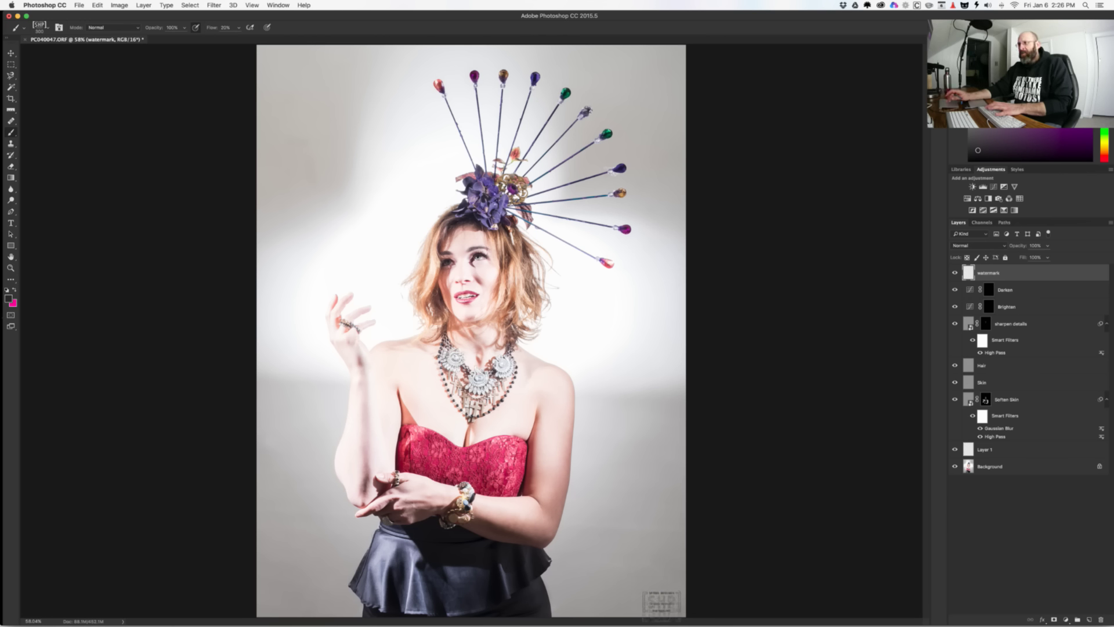
key("super+s")
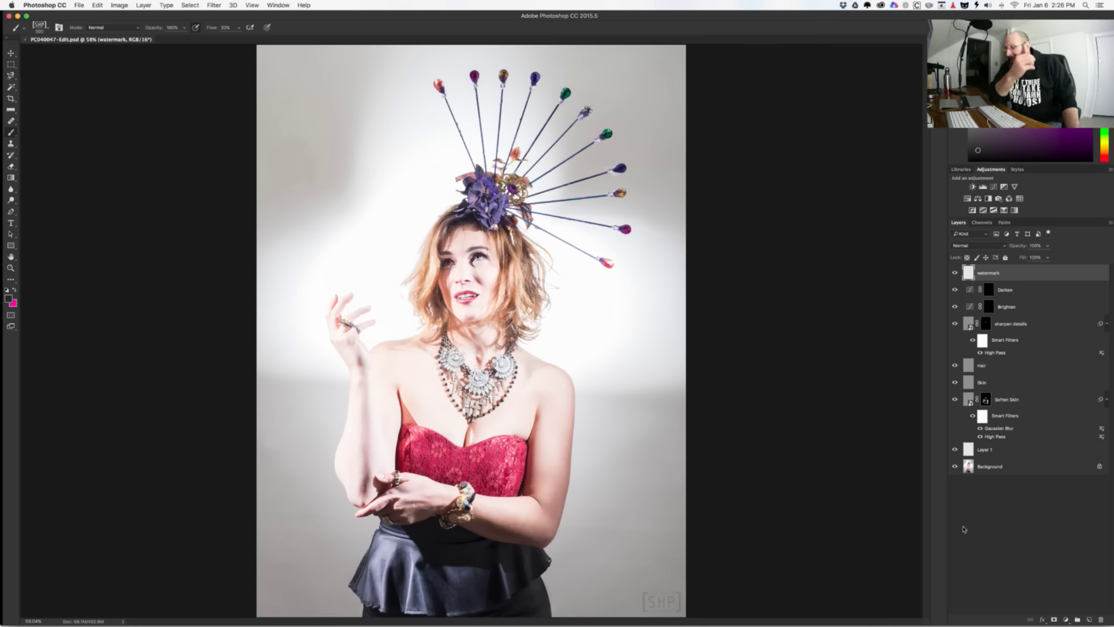
Step: Close the finished portrait document, switch to Lightroom, and show the 2016 *12 Portraits folder containing PC040047-Edit.psd
key("super+w")
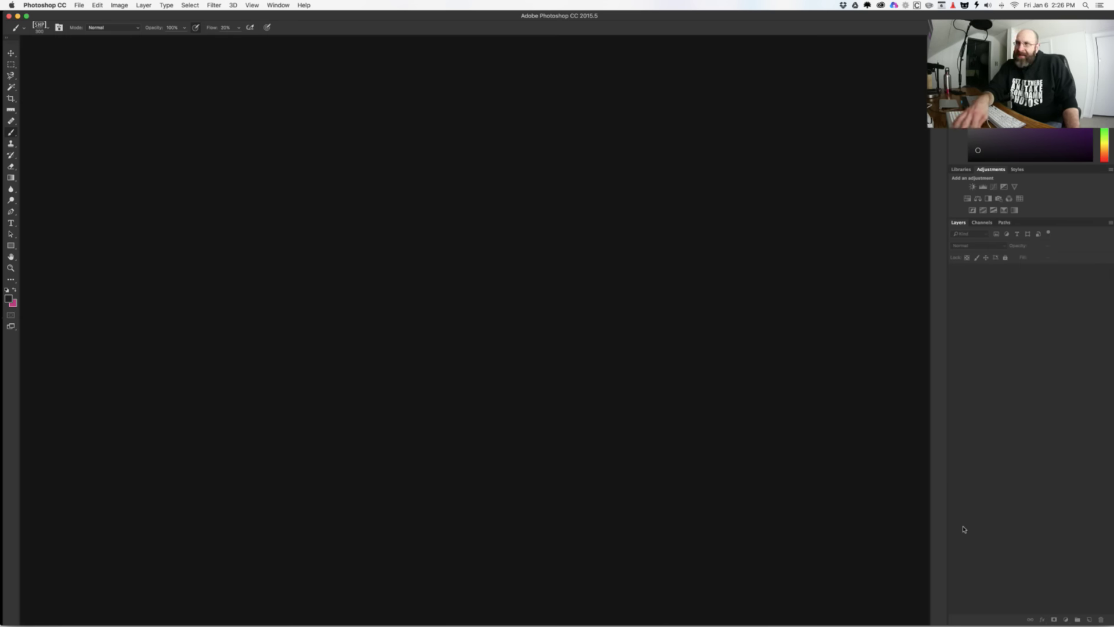
key("super+Tab")
key("super+Tab")
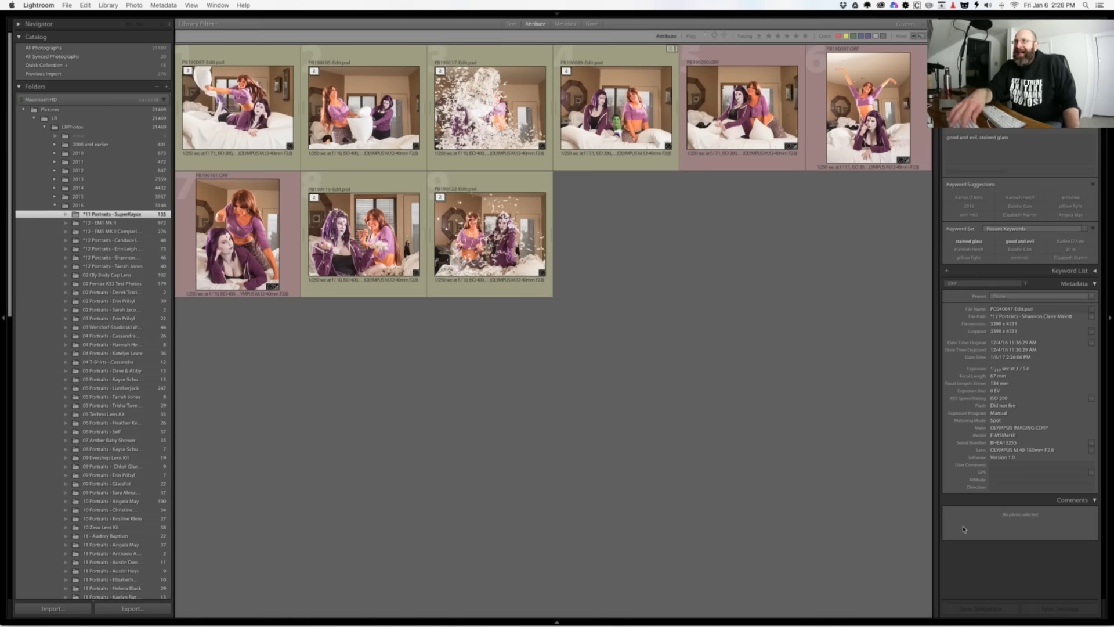
left_click(121, 259)
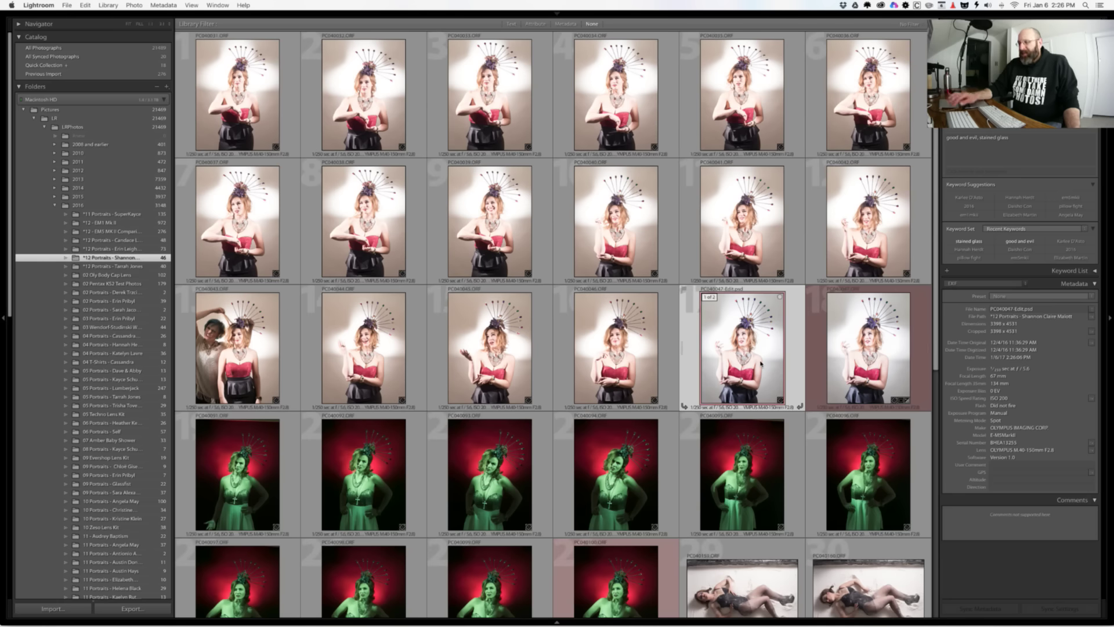
Step: Assign the yellow colour label to PC040047-Edit.psd and collapse its stack with the original photo
key("7")
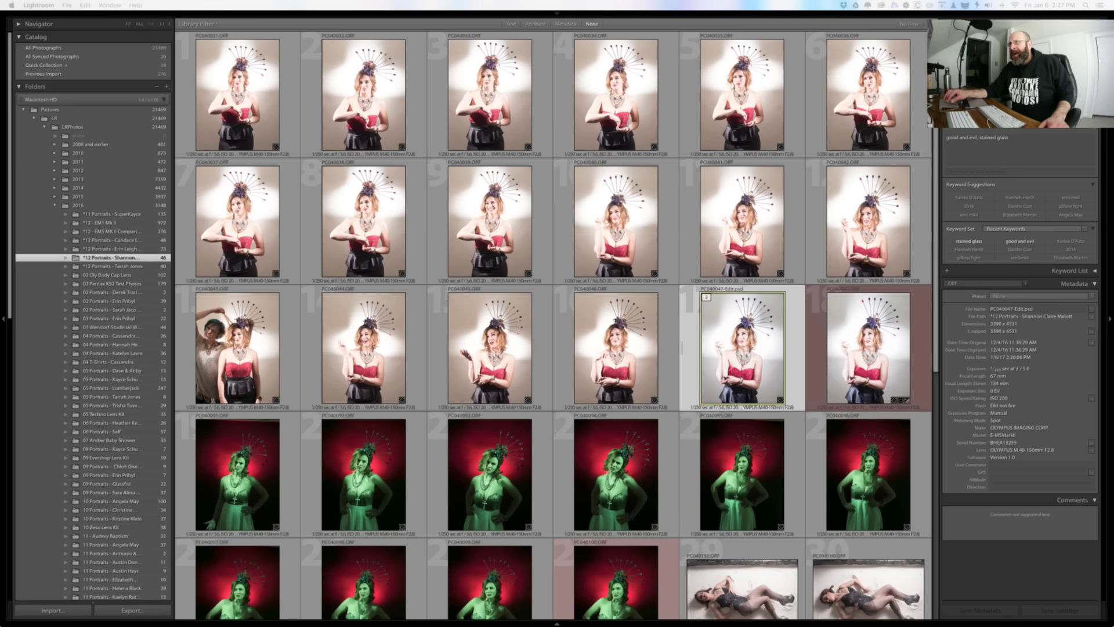
left_click(707, 302)
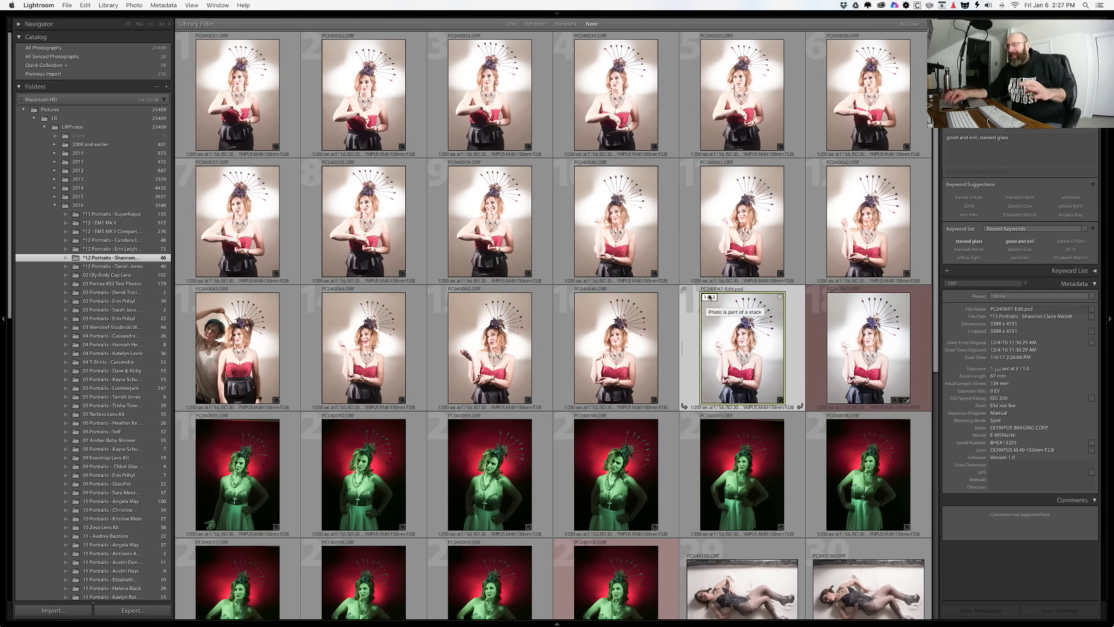
left_click(709, 297)
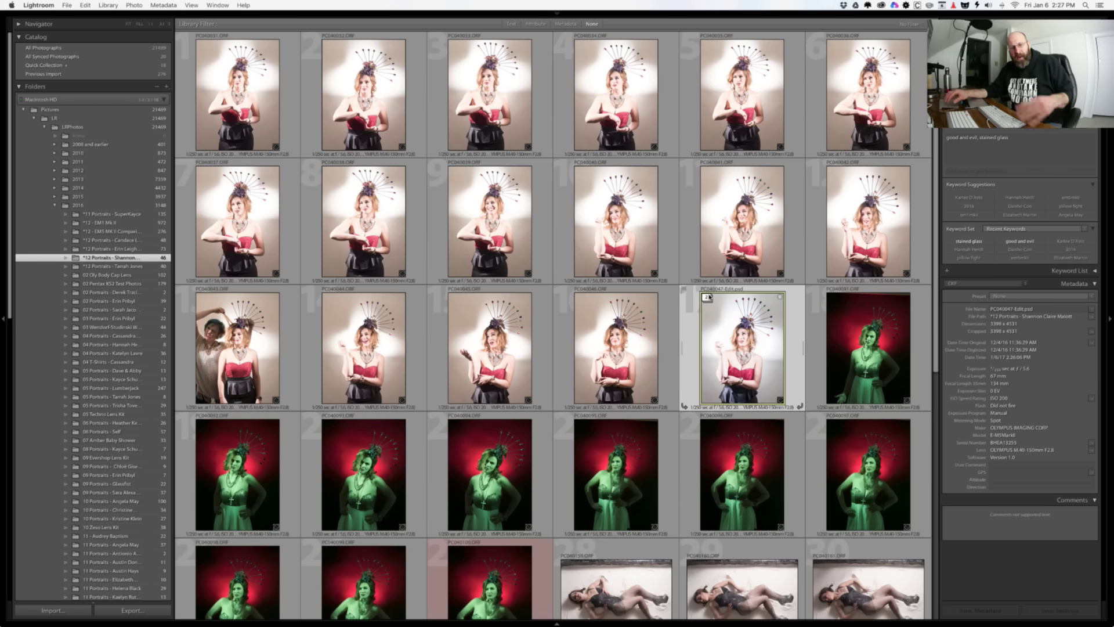